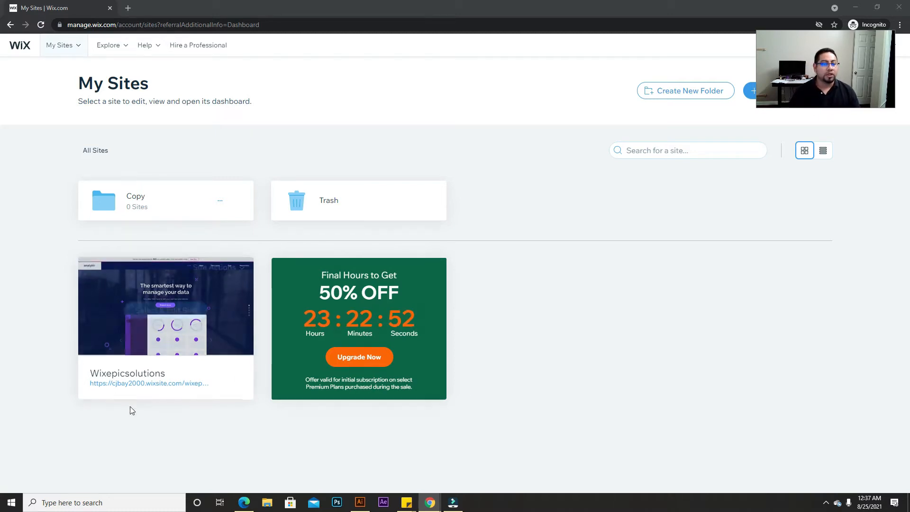
Step: Open the Wixepicsolutions site from My Sites and start editing it in the website editor
mouse_move(245, 346)
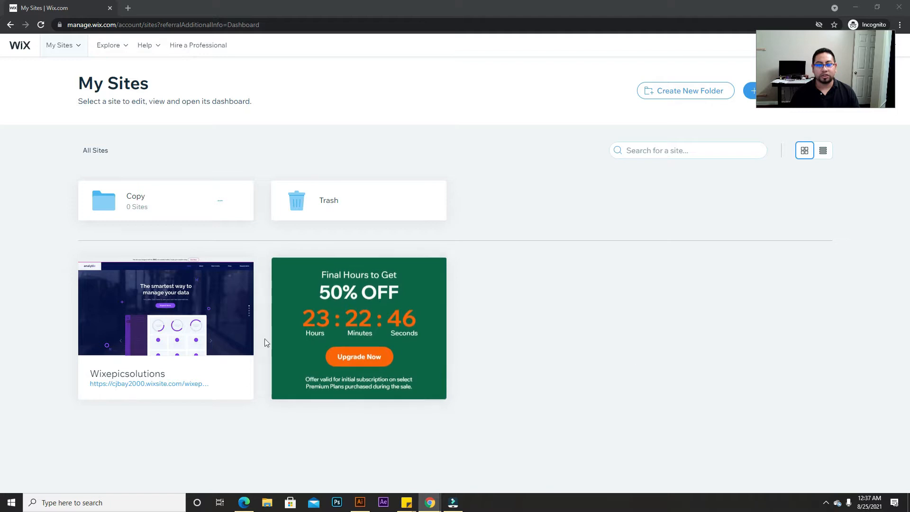
mouse_move(161, 315)
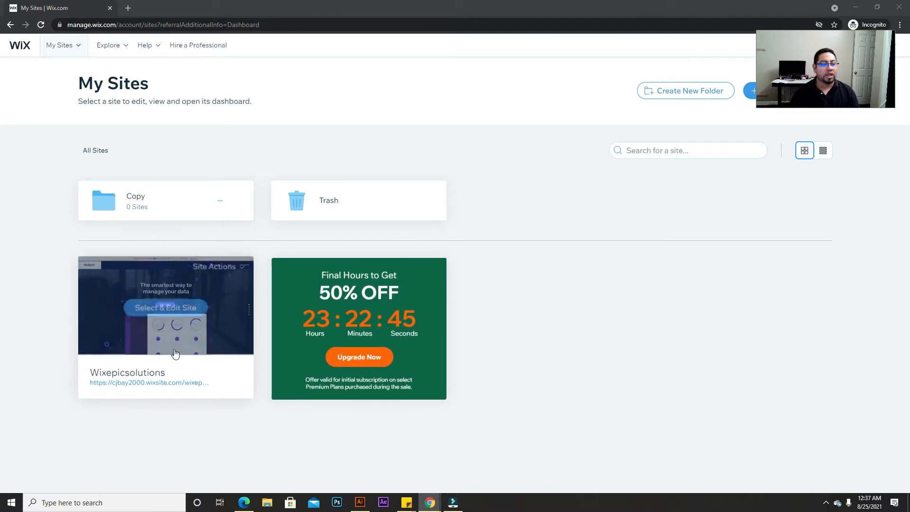
left_click(160, 311)
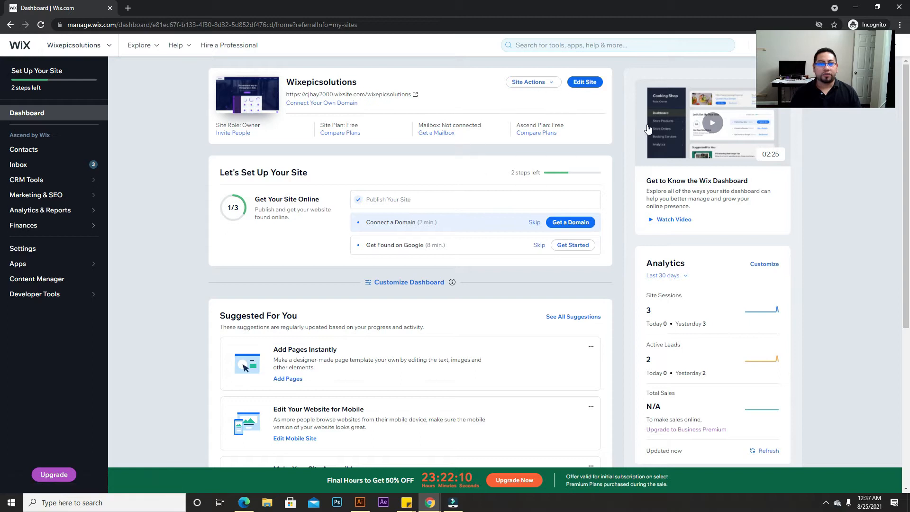
left_click(585, 83)
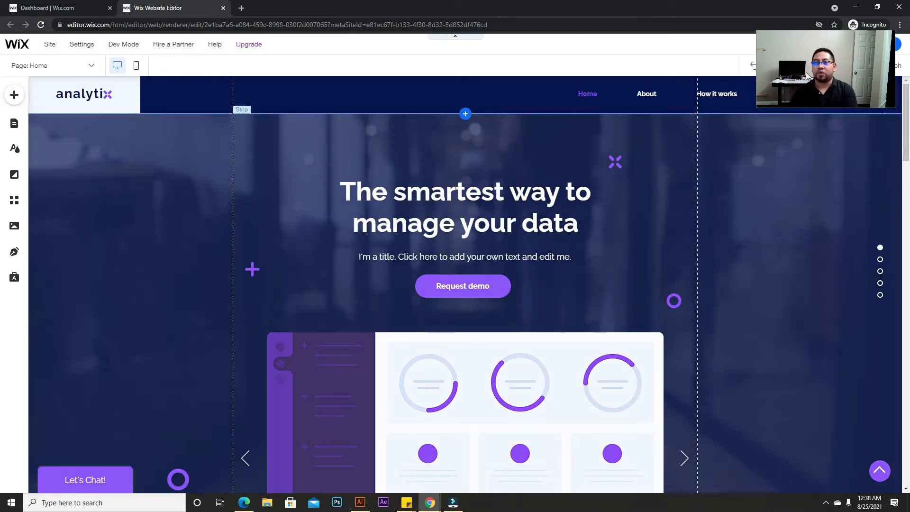
Step: Look over the editor's top-level commands, including the Site options, Settings, Dev Mode, Save and Preview
left_click_drag(807, 75, 806, 163)
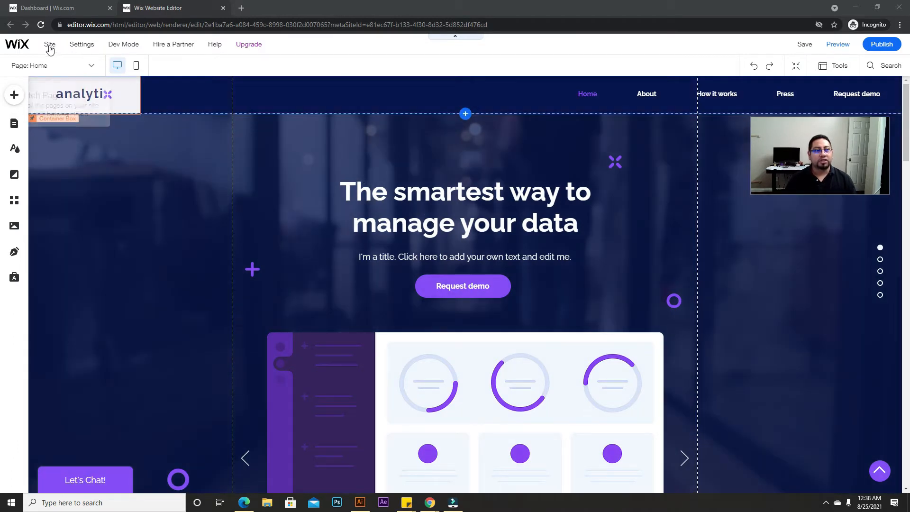
mouse_move(269, 55)
mouse_move(51, 49)
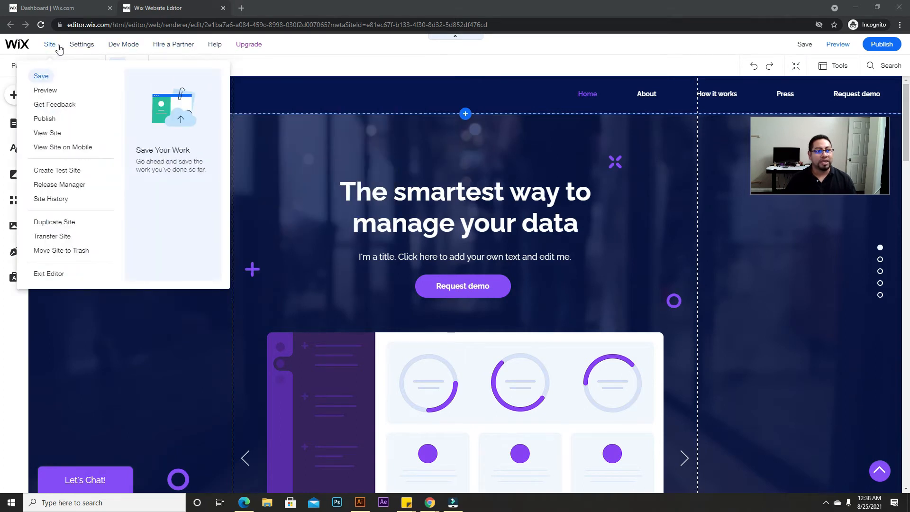
mouse_move(122, 46)
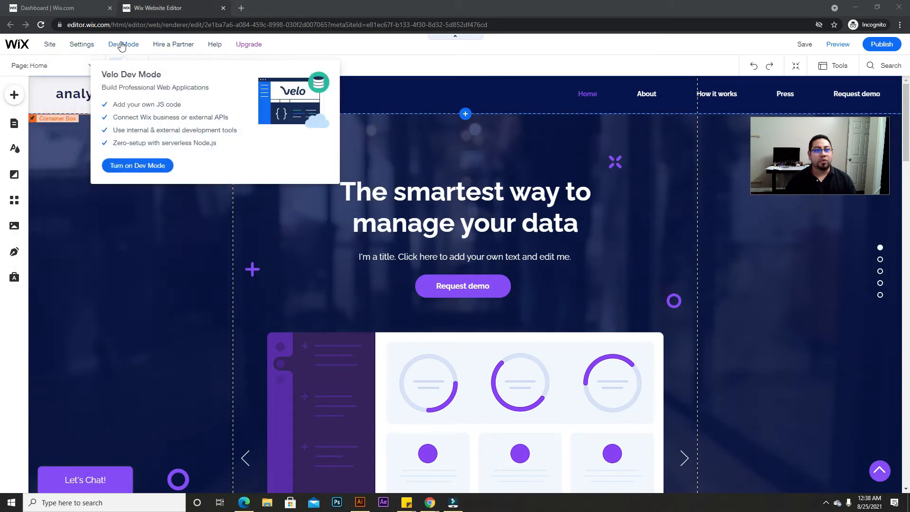
mouse_move(235, 47)
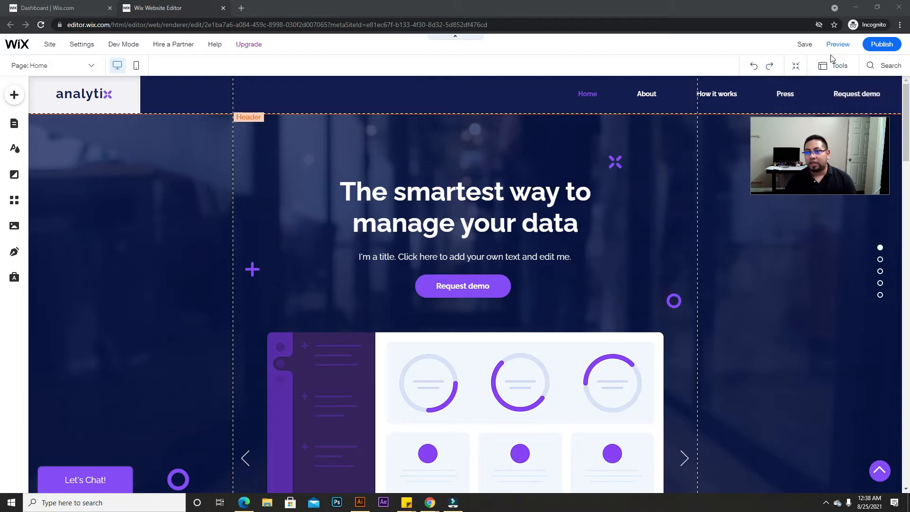
mouse_move(807, 49)
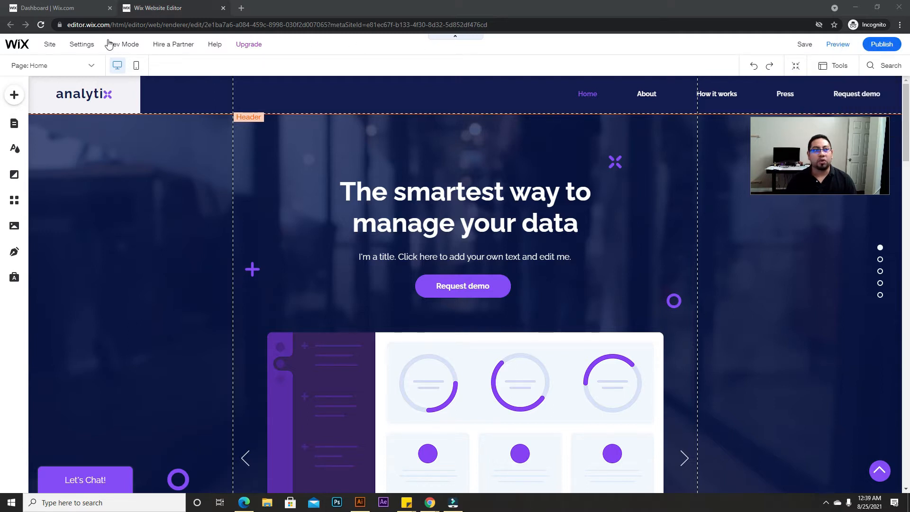
mouse_move(81, 45)
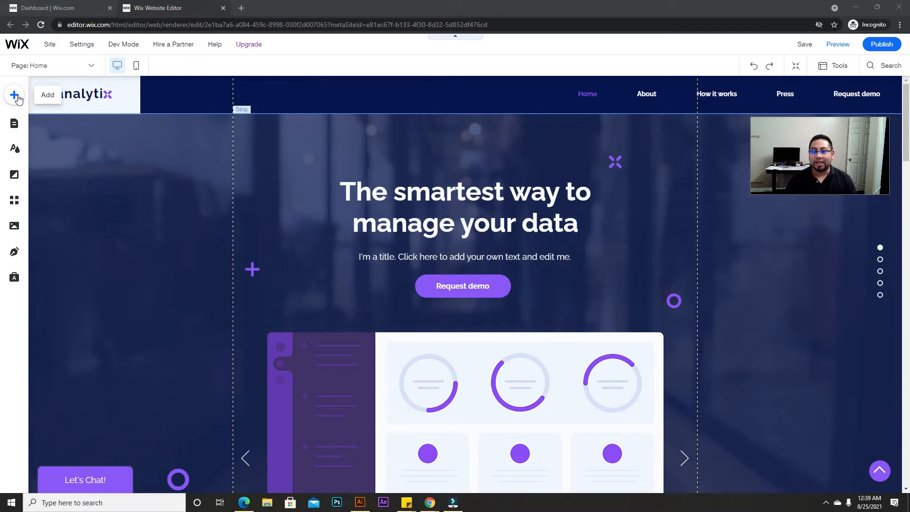
Step: Examine the elements available to add, the Site Menu page list and the sections of the Home page
left_click(15, 96)
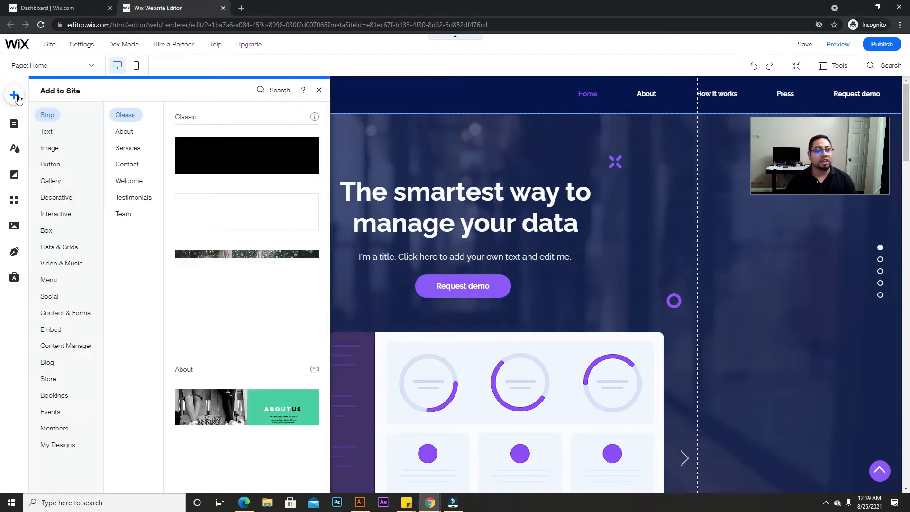
left_click(15, 95)
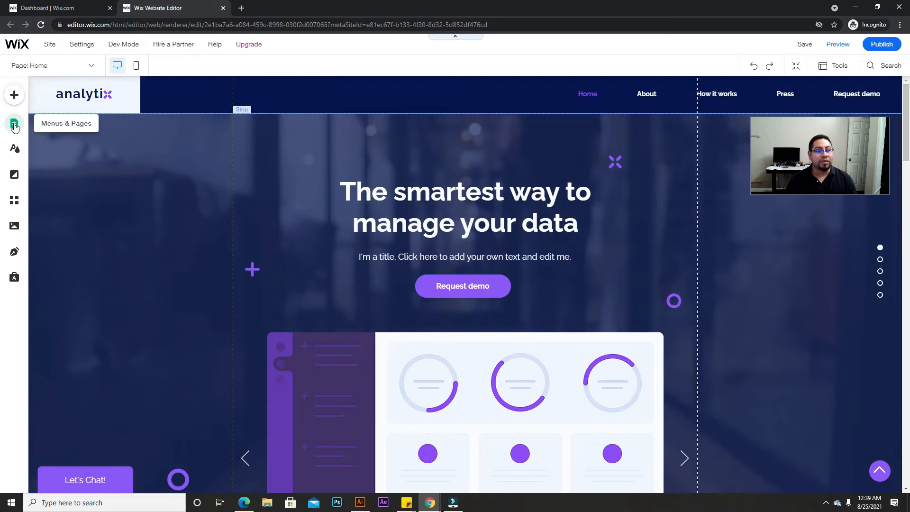
left_click(15, 125)
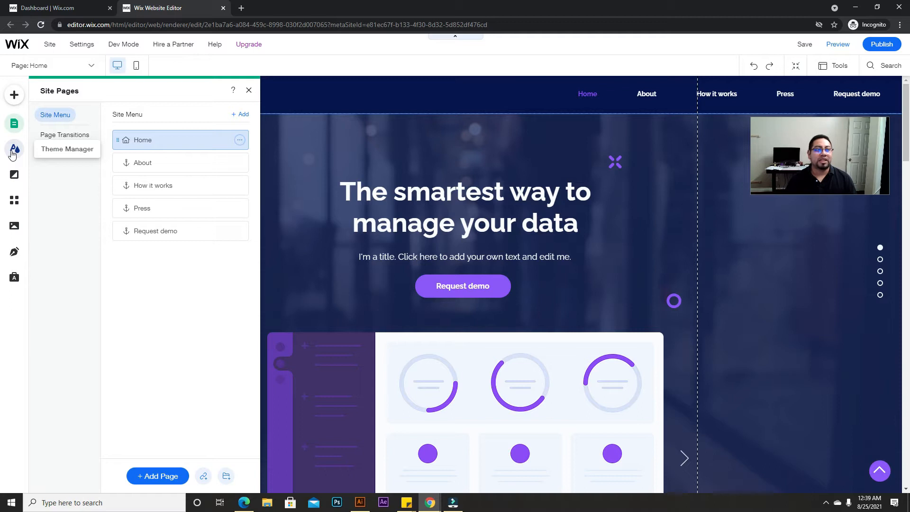
scroll(587, 308, "down", 2)
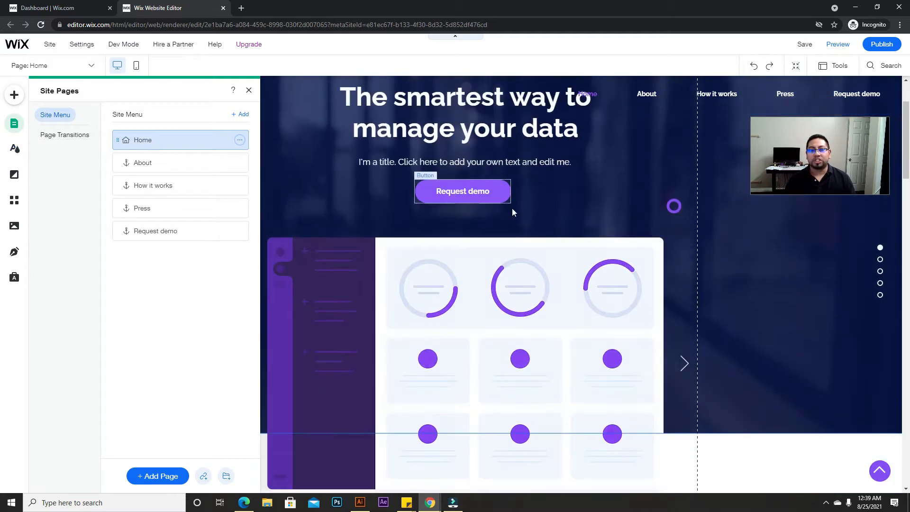
scroll(569, 356, "down", 7)
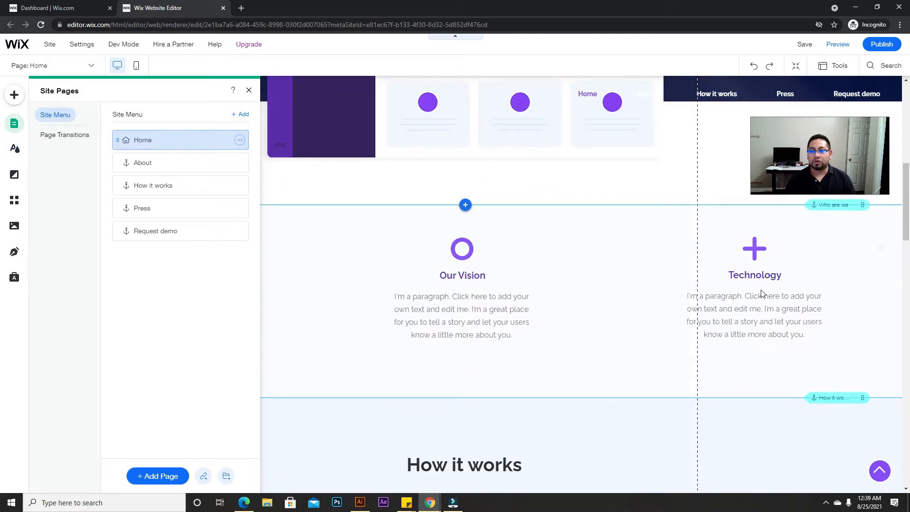
scroll(546, 363, "down", 8)
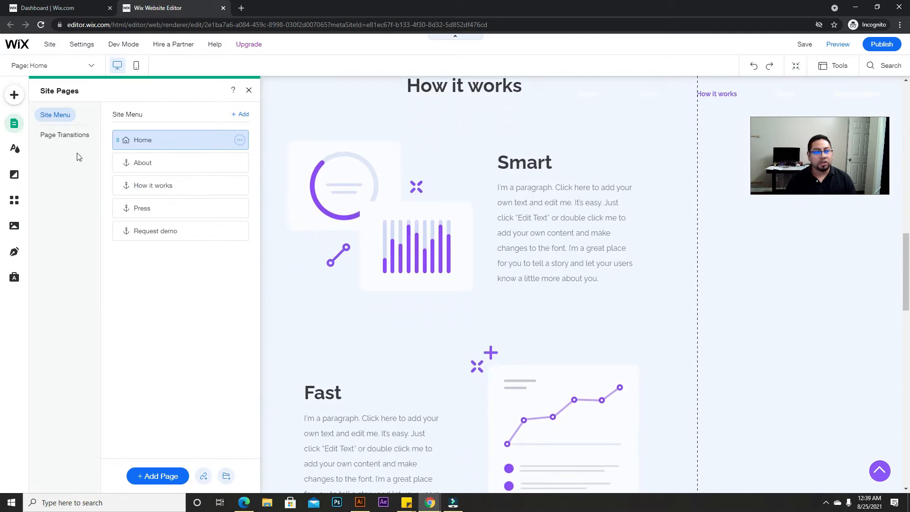
Step: Review the site theme's colors and its heading and paragraph text themes
left_click(15, 150)
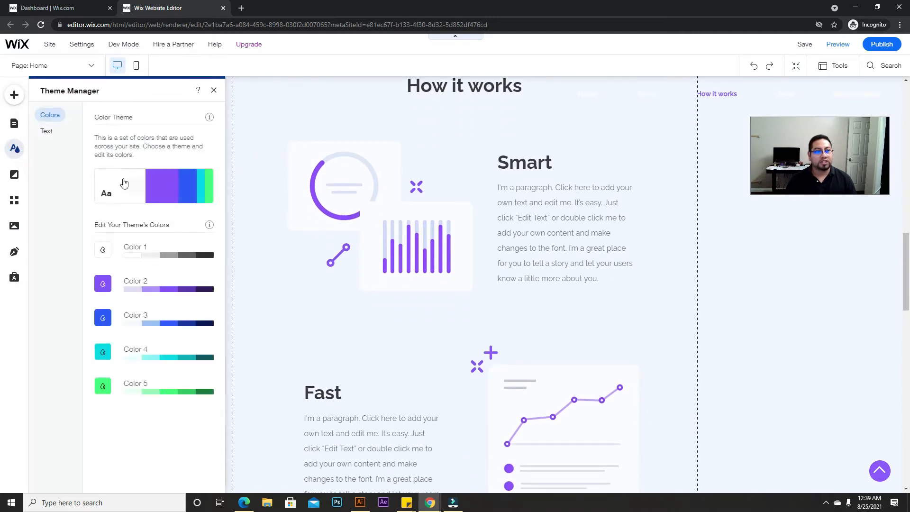
mouse_move(144, 191)
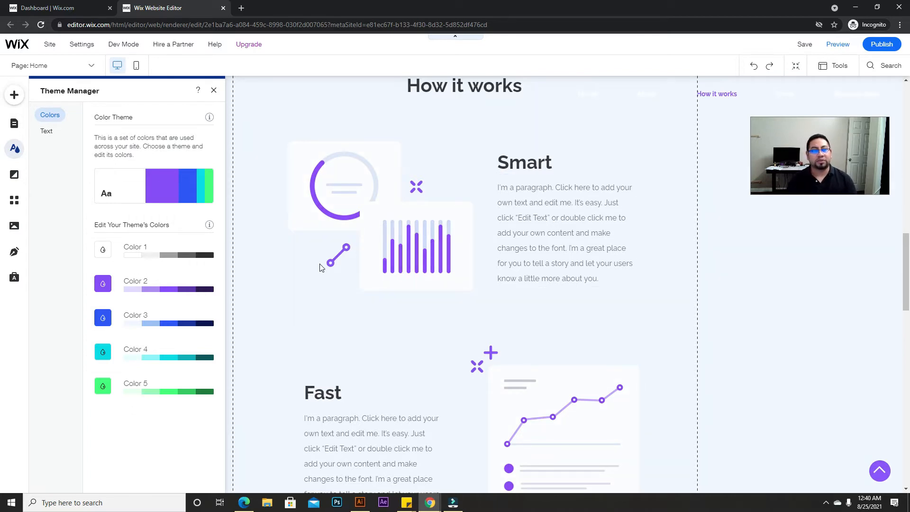
left_click(51, 132)
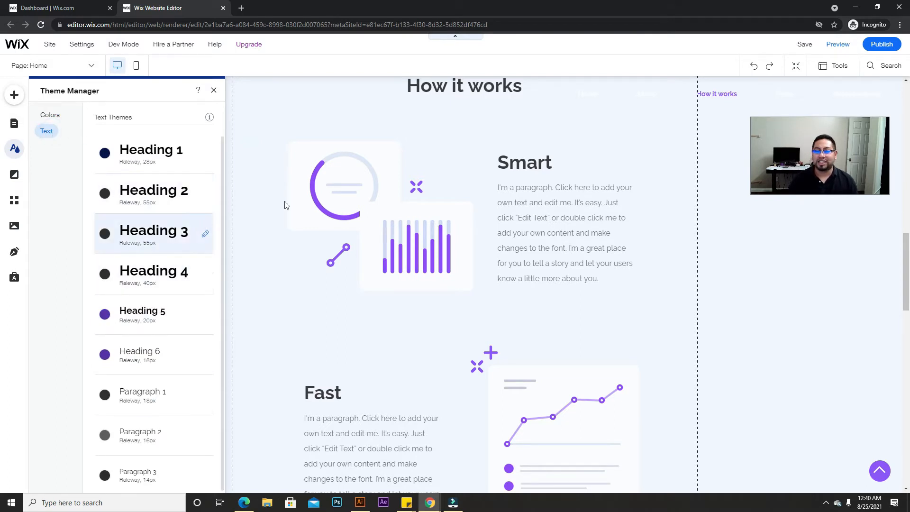
Step: Look through the page background, App Market, media and Ascend marketing options, and return to the page
left_click(15, 179)
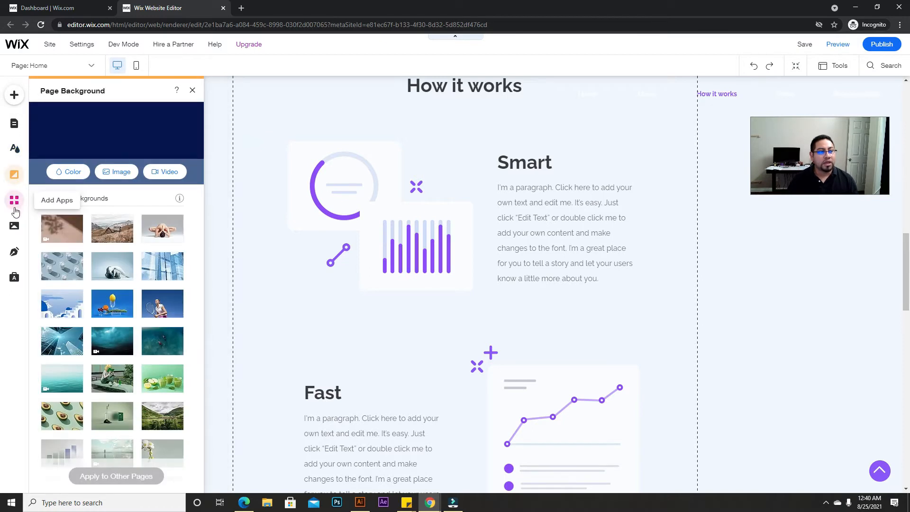
left_click(15, 203)
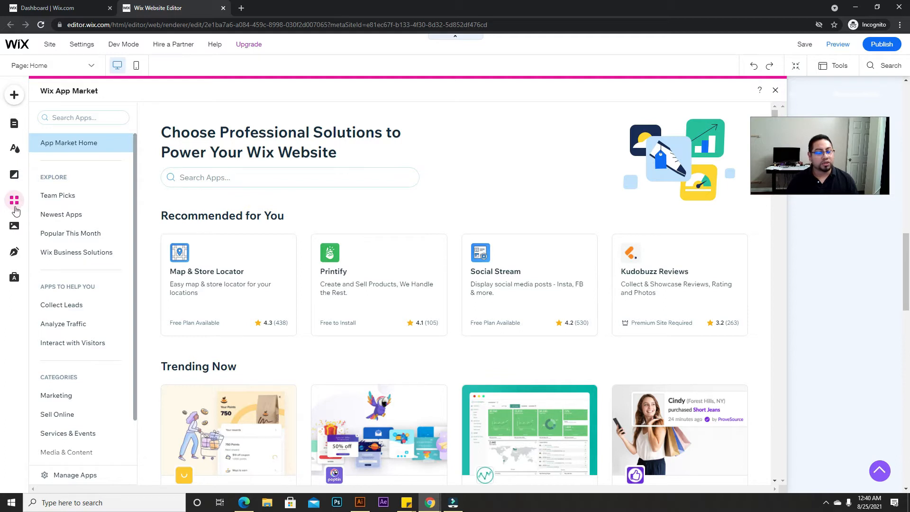
left_click(15, 230)
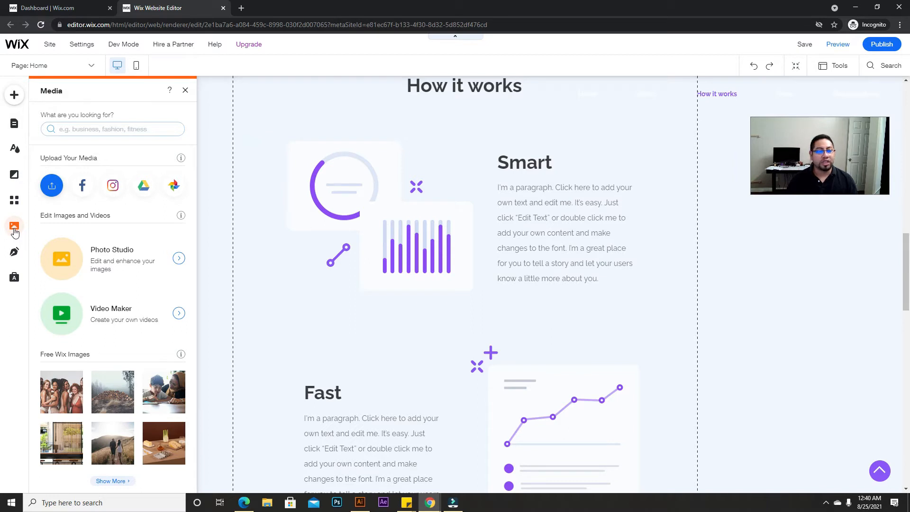
left_click(14, 278)
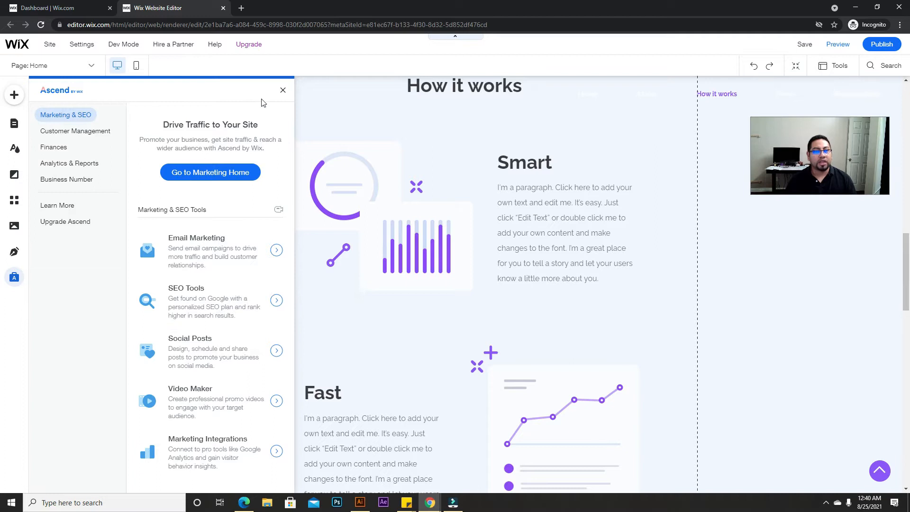
left_click(282, 90)
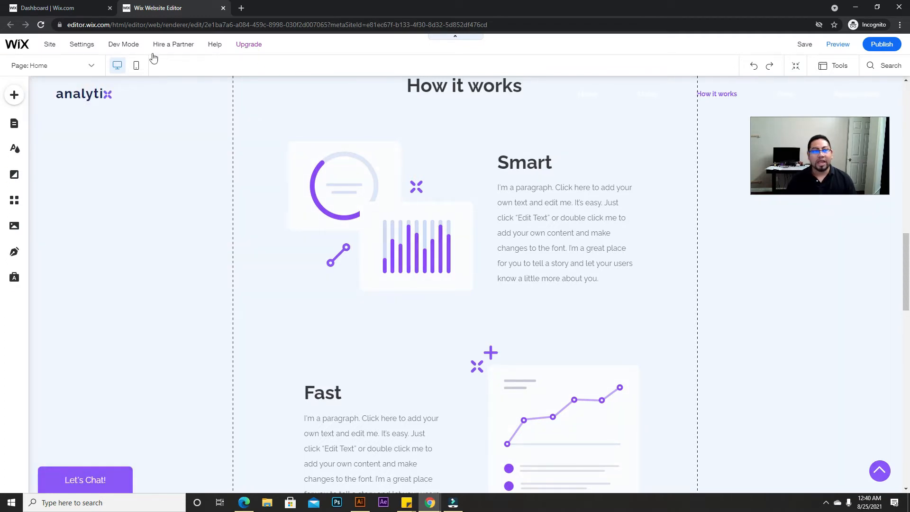
Step: Preview the site, dismiss the chat window and look over the page's testimonial, logo and demo request sections
mouse_move(44, 50)
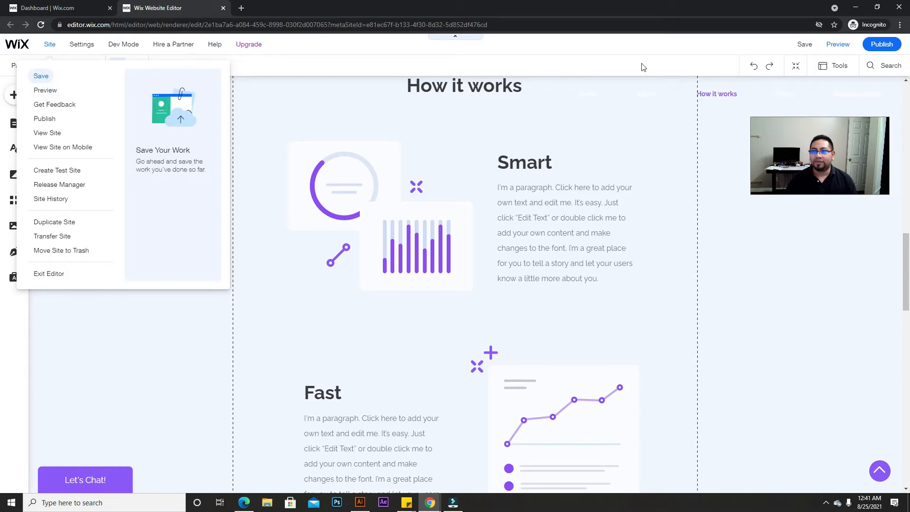
mouse_move(800, 54)
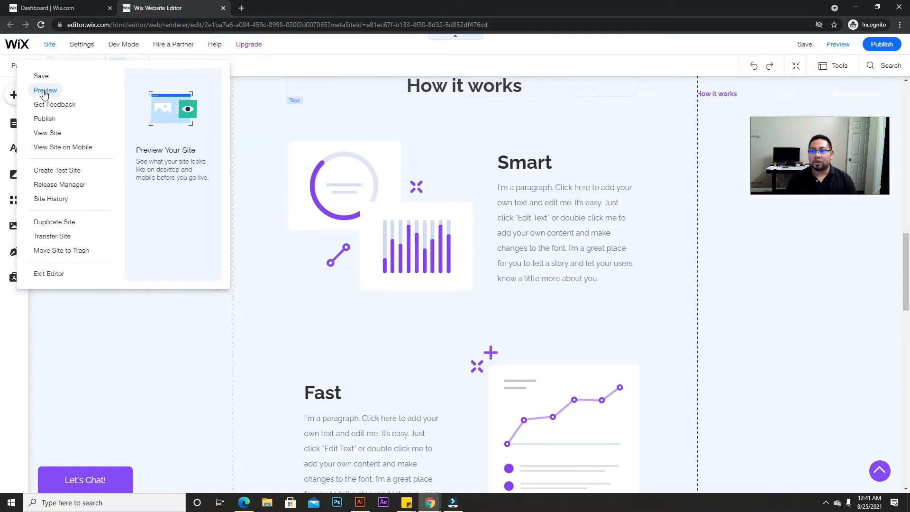
left_click(44, 91)
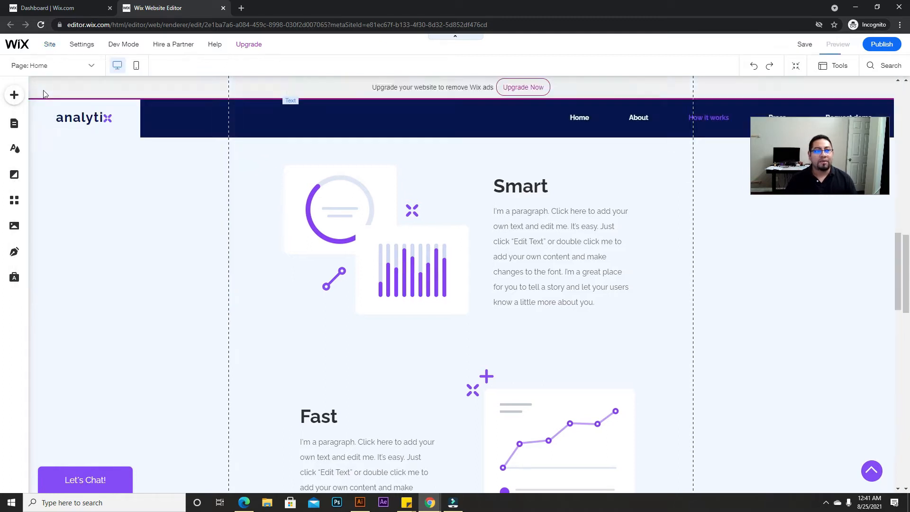
scroll(423, 201, "down", 10)
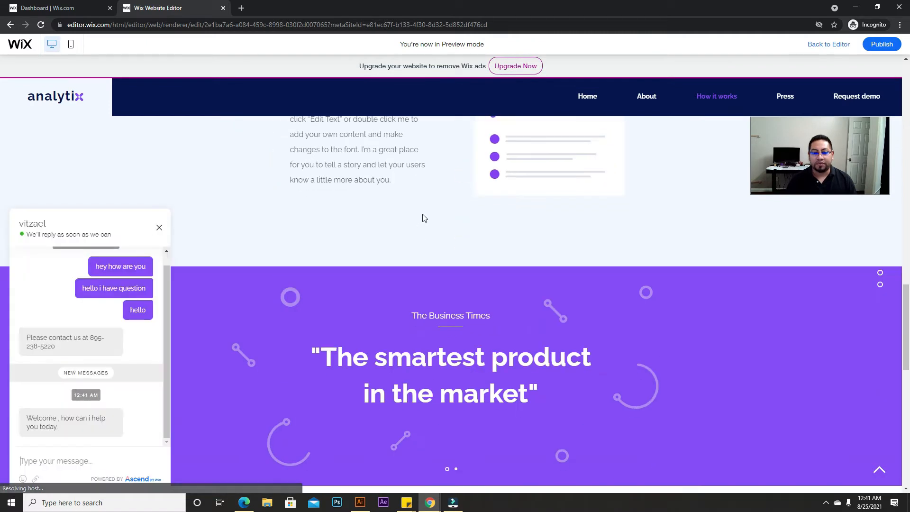
left_click(160, 228)
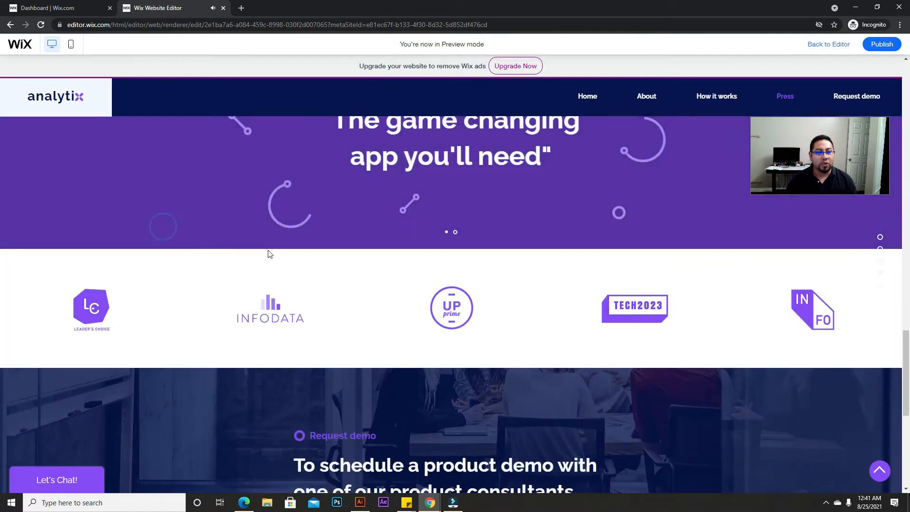
scroll(484, 261, "down", 4)
scroll(436, 263, "down", 2)
scroll(502, 285, "up", 5)
scroll(569, 213, "up", 4)
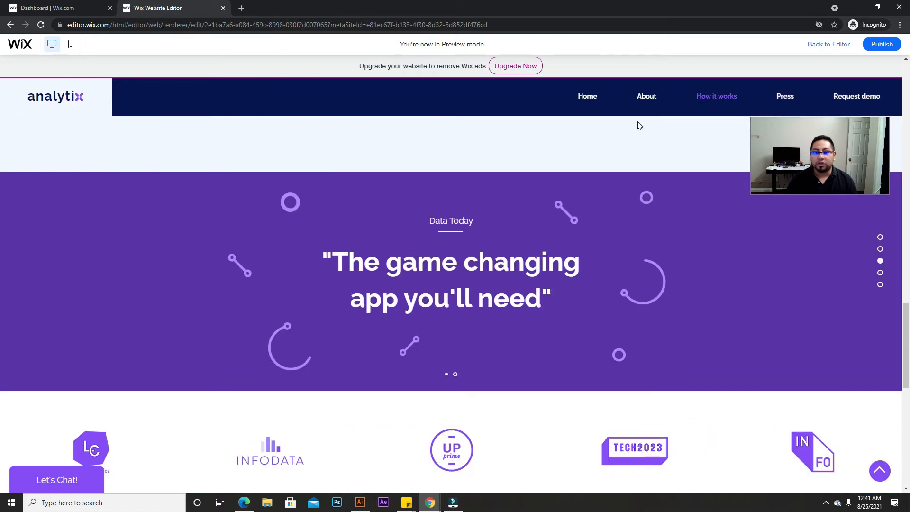
Step: Visit the About, How it works, Press and Request demo sections in the preview and return towards the page's beginning
left_click(649, 97)
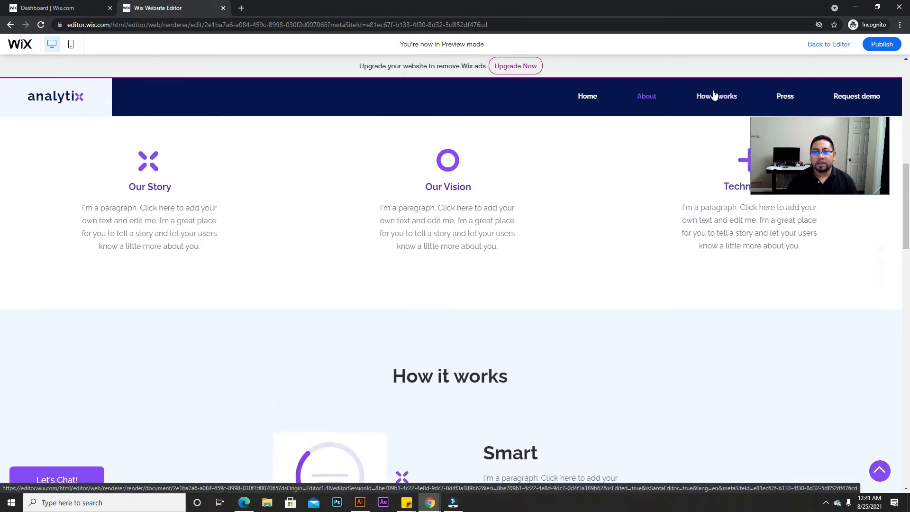
left_click(714, 95)
scroll(465, 244, "down", 8)
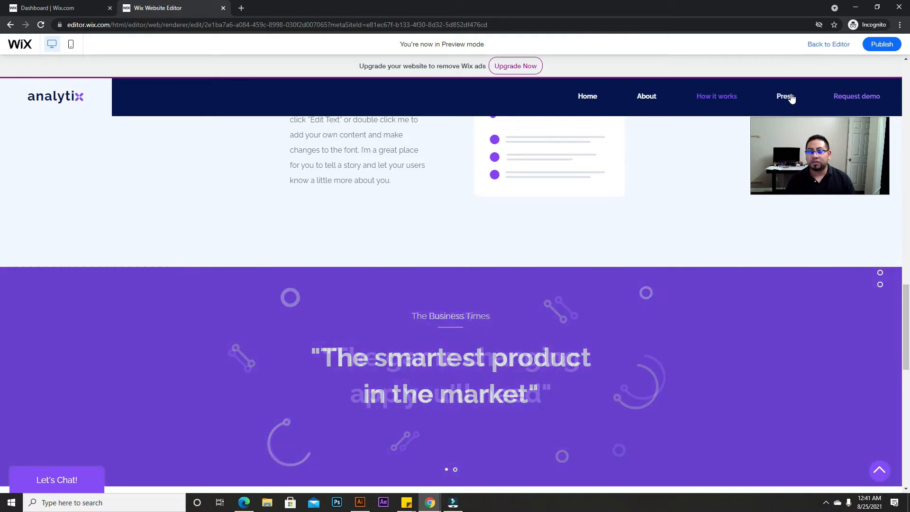
left_click(791, 98)
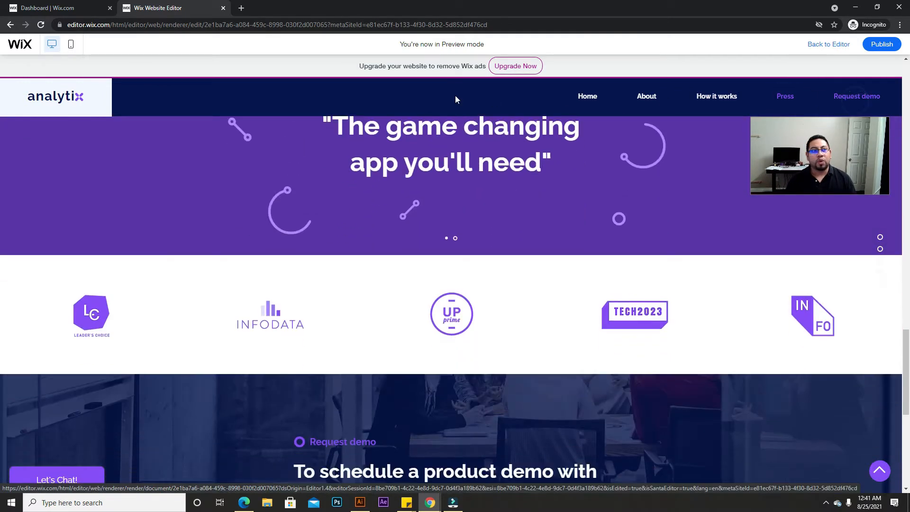
scroll(308, 266, "up", 3)
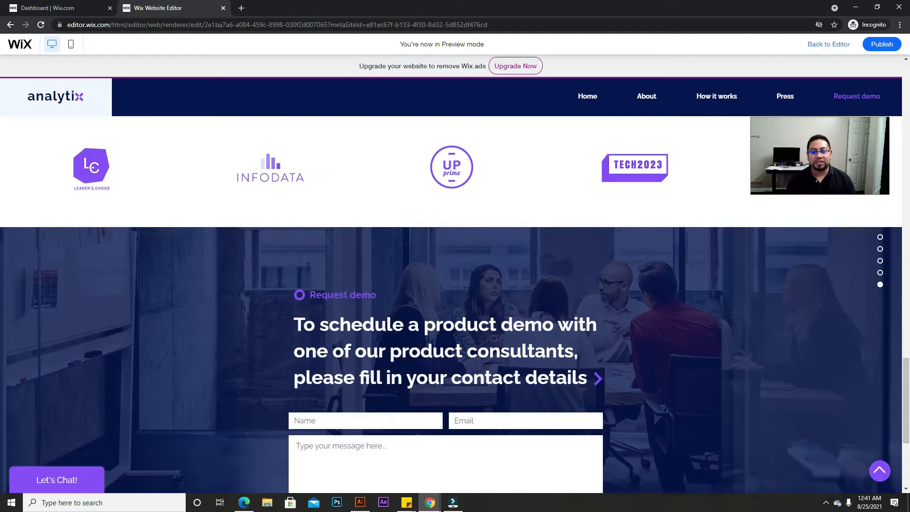
scroll(308, 266, "up", 15)
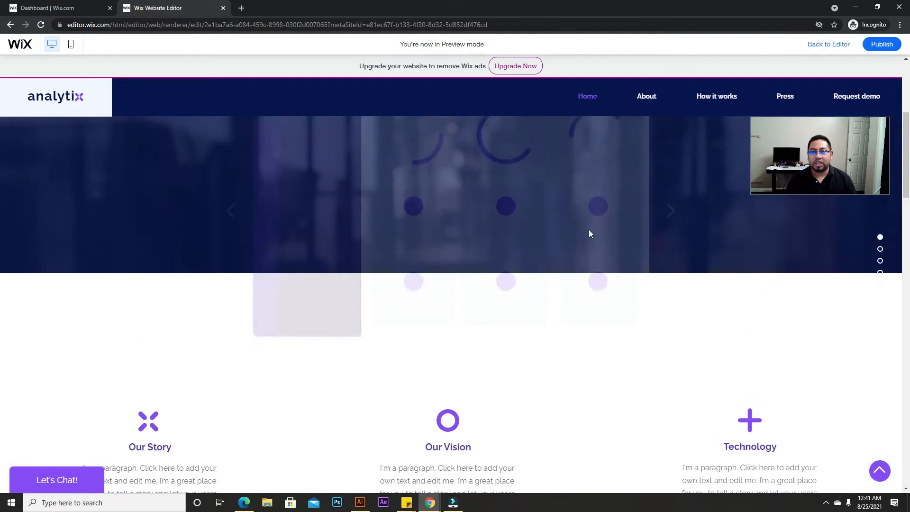
Step: Return from the preview to the editor, look over the site's list of pages and go back to the home page's main heading
scroll(590, 232, "up", 3)
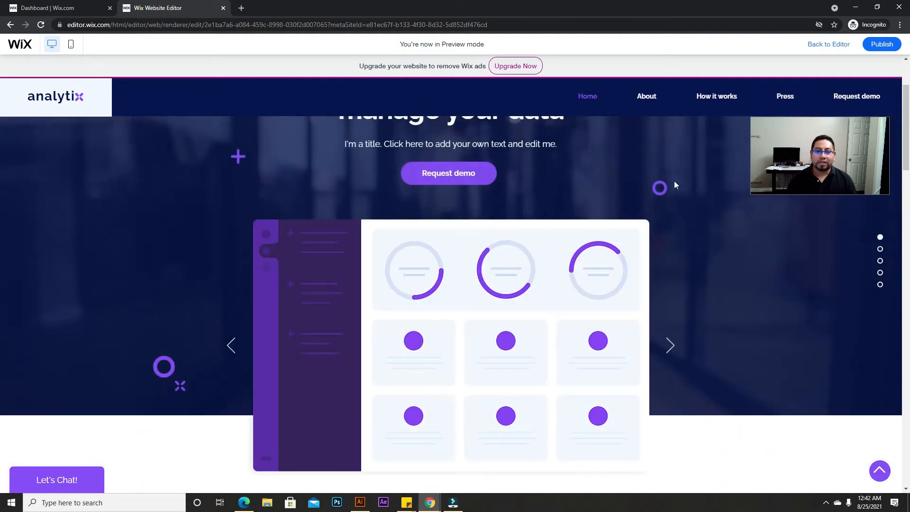
left_click(827, 44)
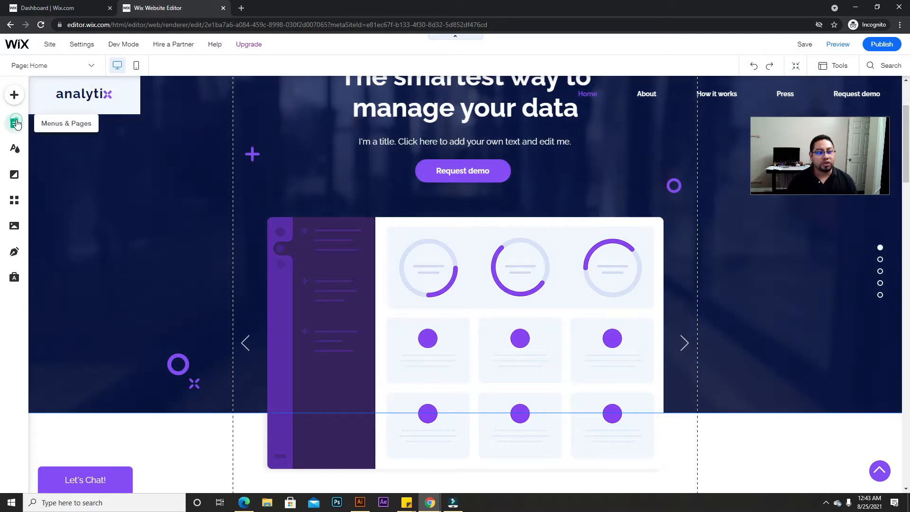
left_click(15, 124)
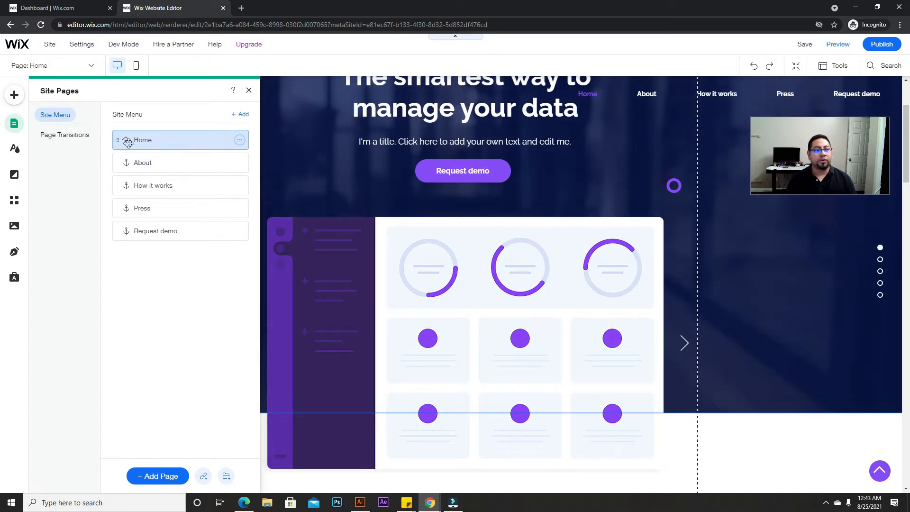
mouse_move(48, 48)
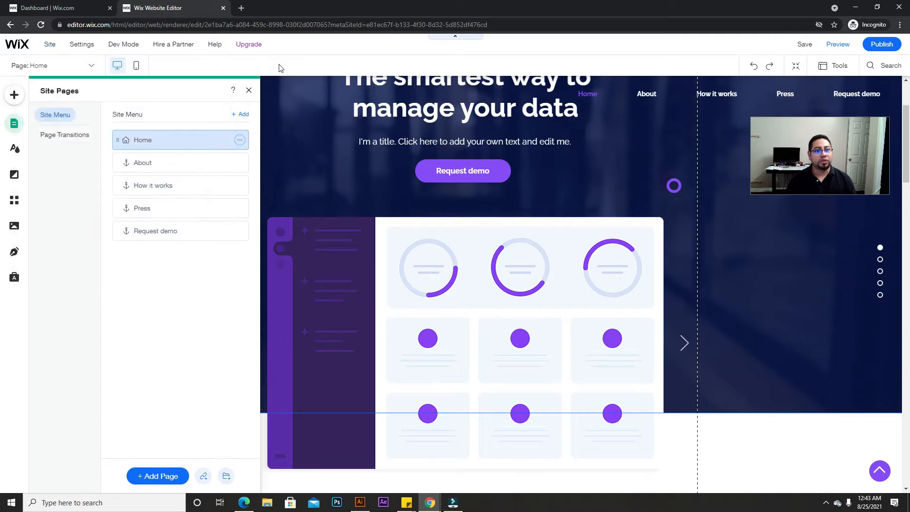
left_click(249, 91)
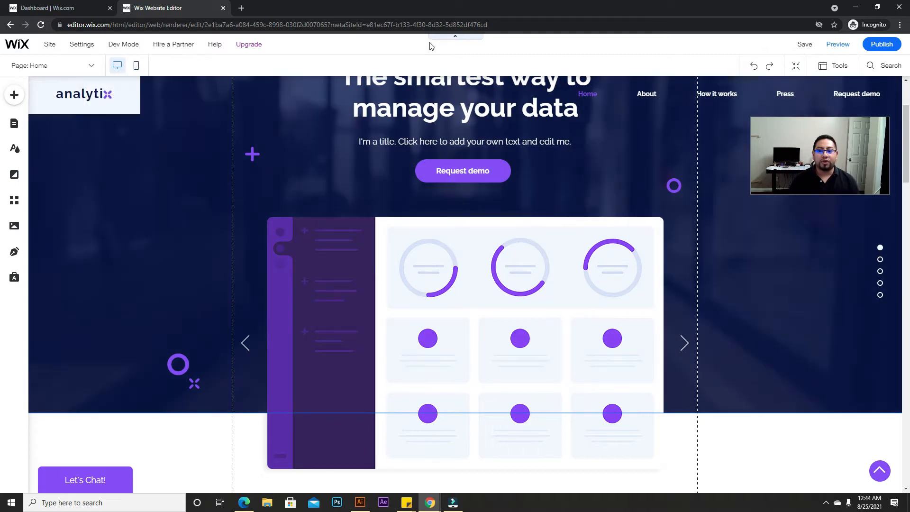
scroll(306, 256, "up", 3)
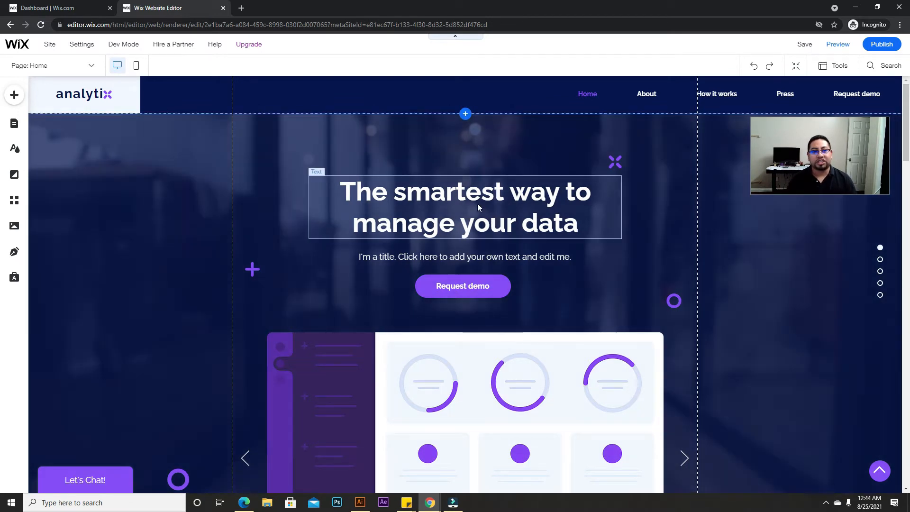
left_click(477, 204)
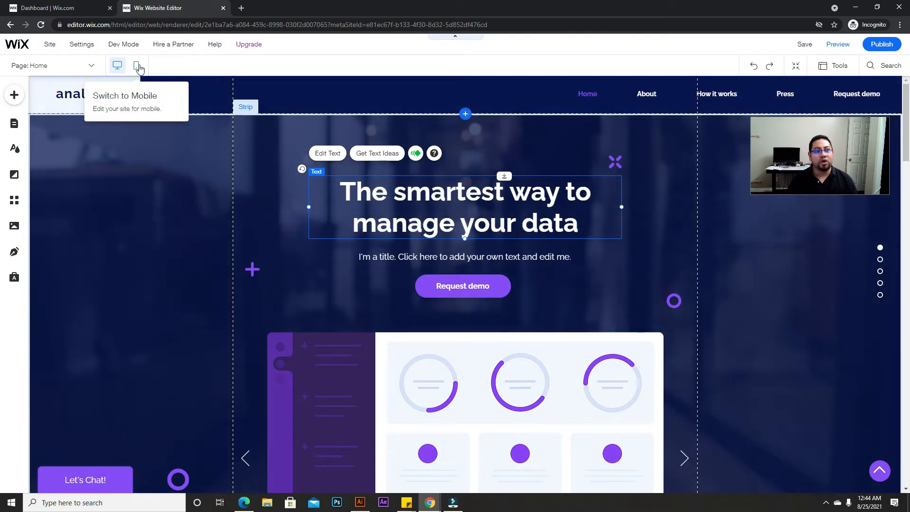
Step: Switch to the mobile version, skip its introduction, look through the home page's sections and return to the desktop version
left_click(138, 67)
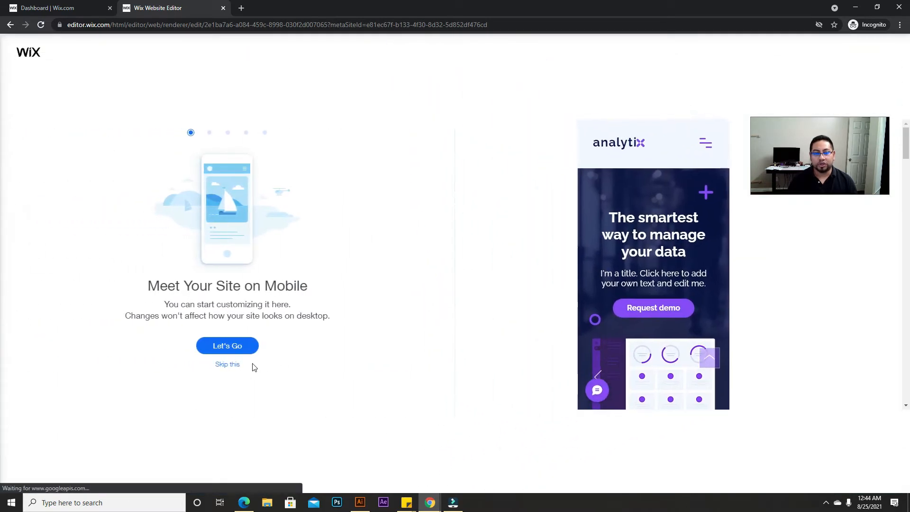
left_click(225, 365)
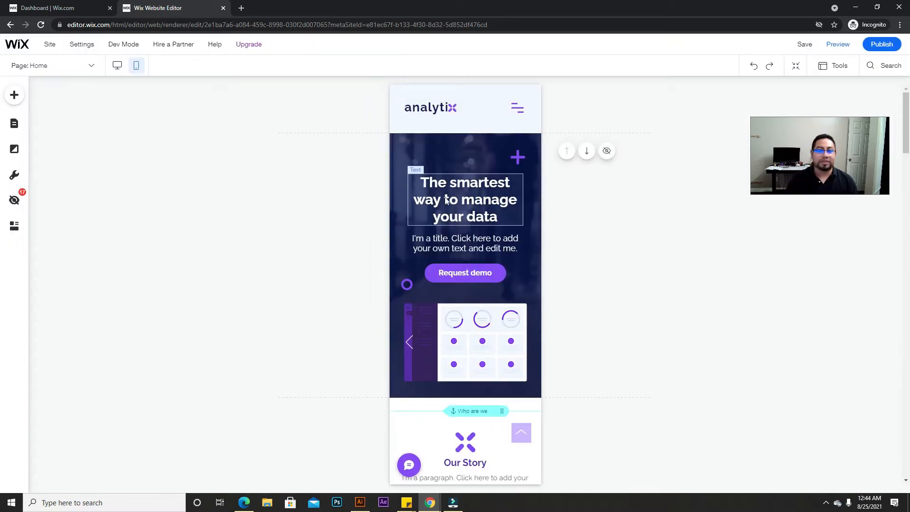
scroll(445, 200, "down", 10)
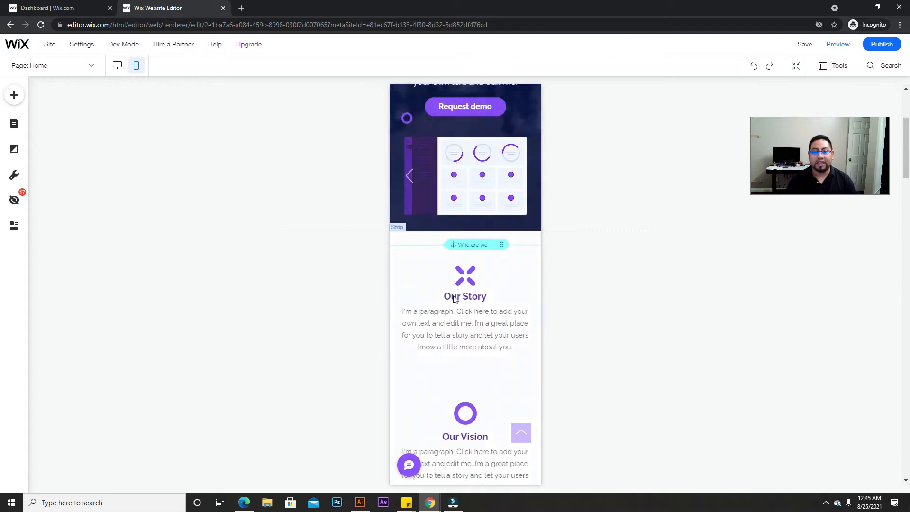
scroll(456, 307, "down", 13)
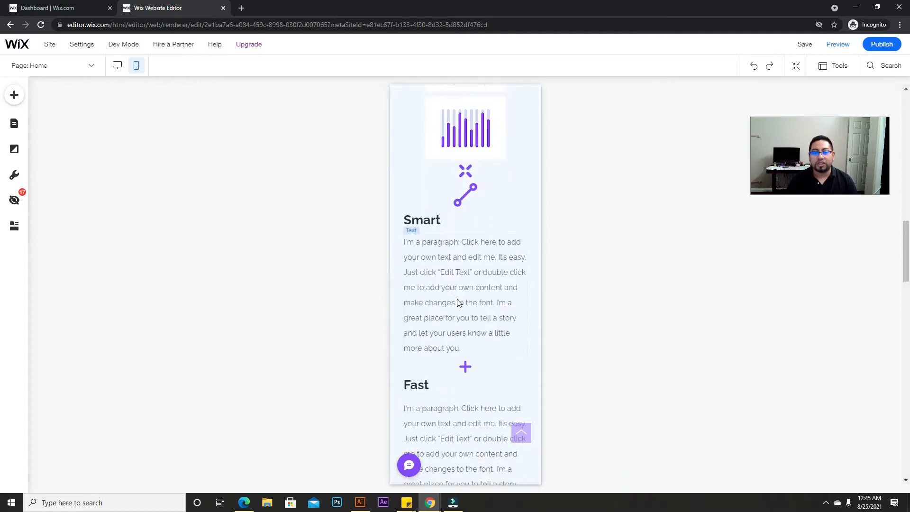
scroll(457, 299, "down", 6)
scroll(460, 300, "up", 16)
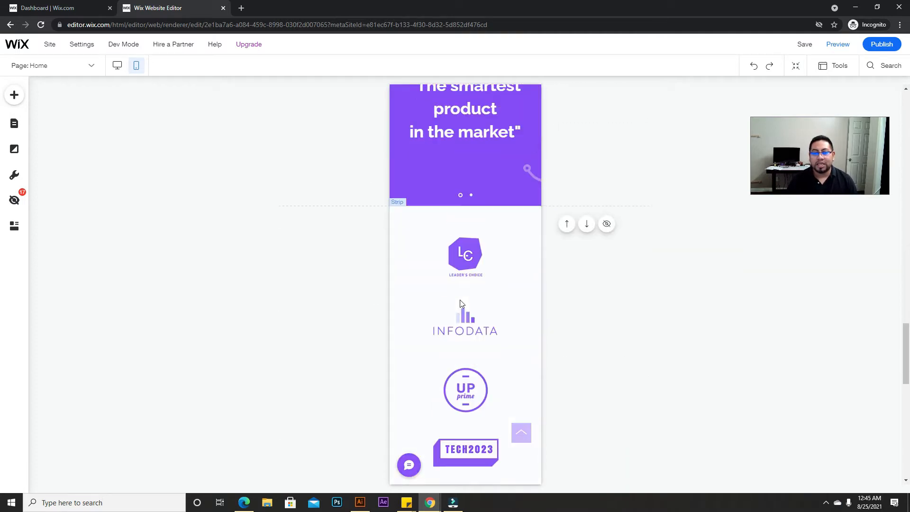
scroll(461, 305, "up", 4)
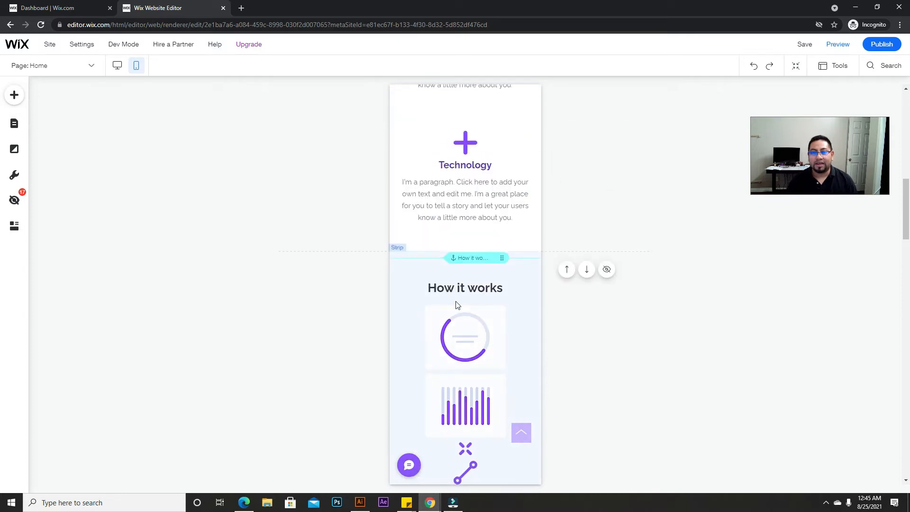
scroll(479, 287, "up", 12)
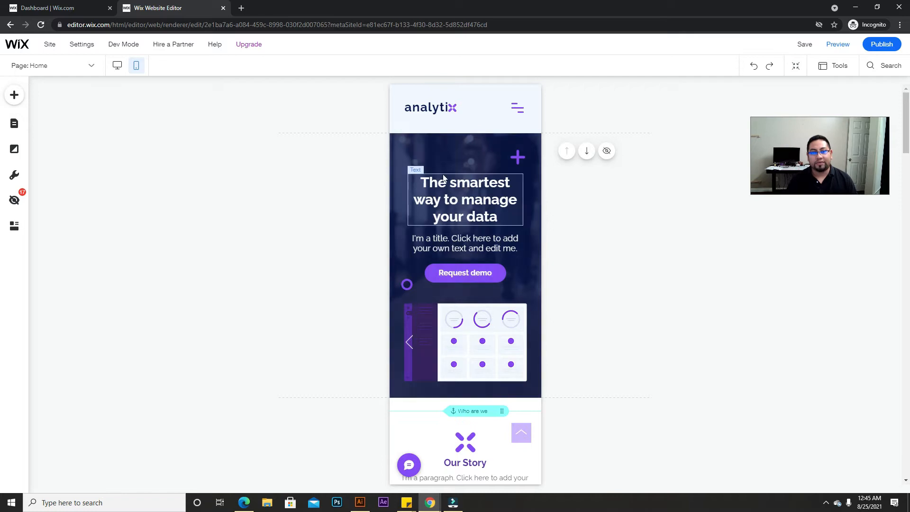
scroll(446, 361, "down", 4)
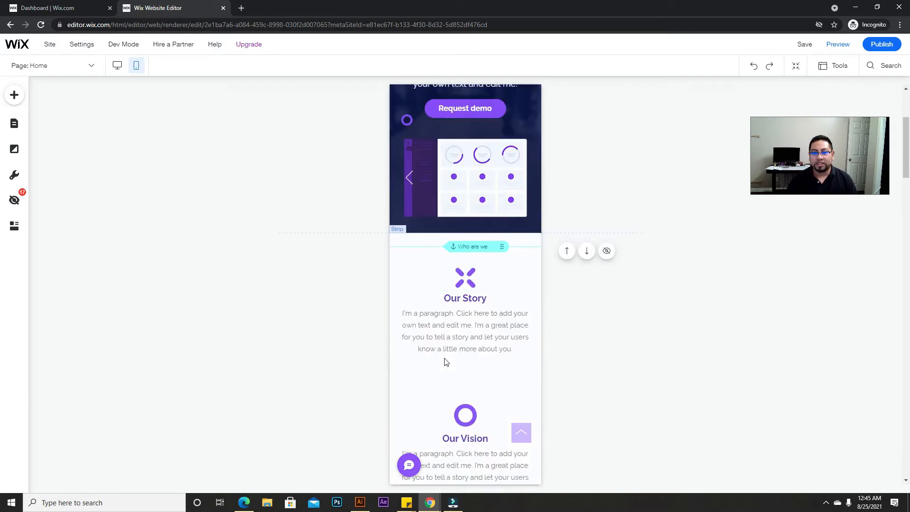
scroll(439, 305, "up", 3)
scroll(438, 320, "down", 10)
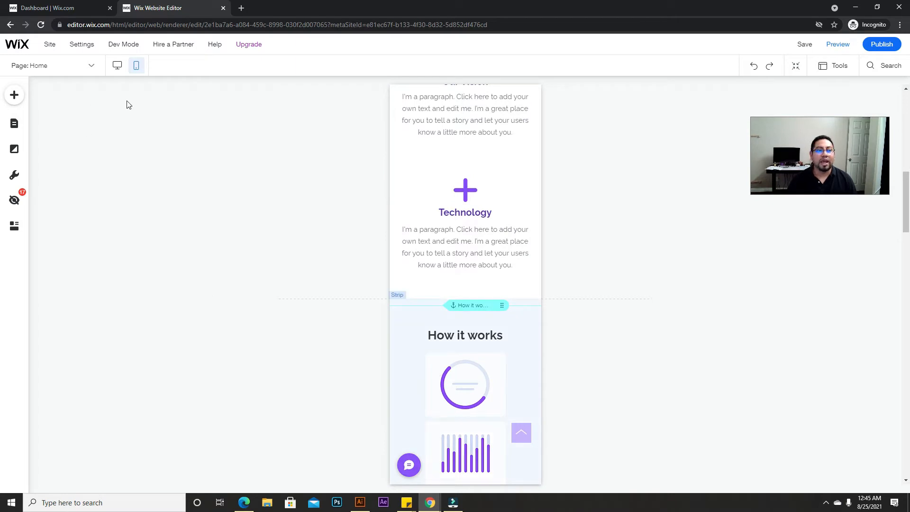
left_click(117, 66)
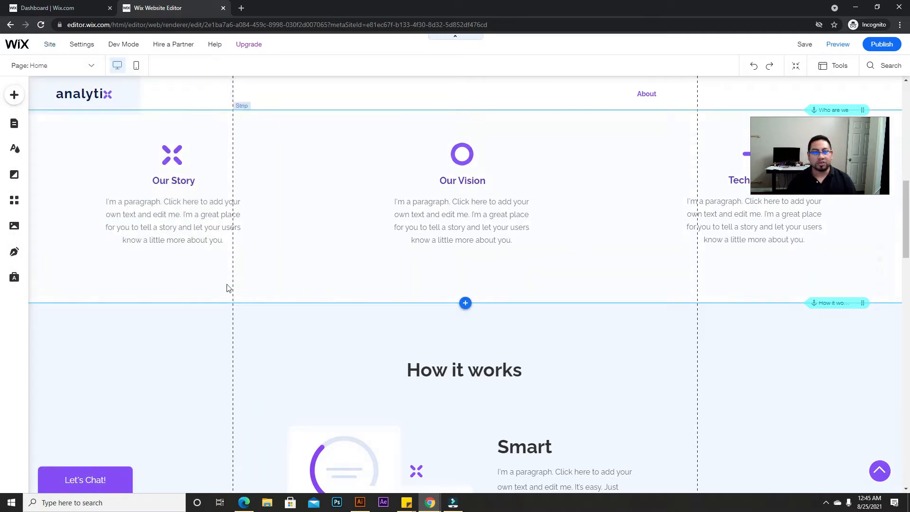
Step: Look over the editor's Site options and its Settings options
mouse_move(49, 43)
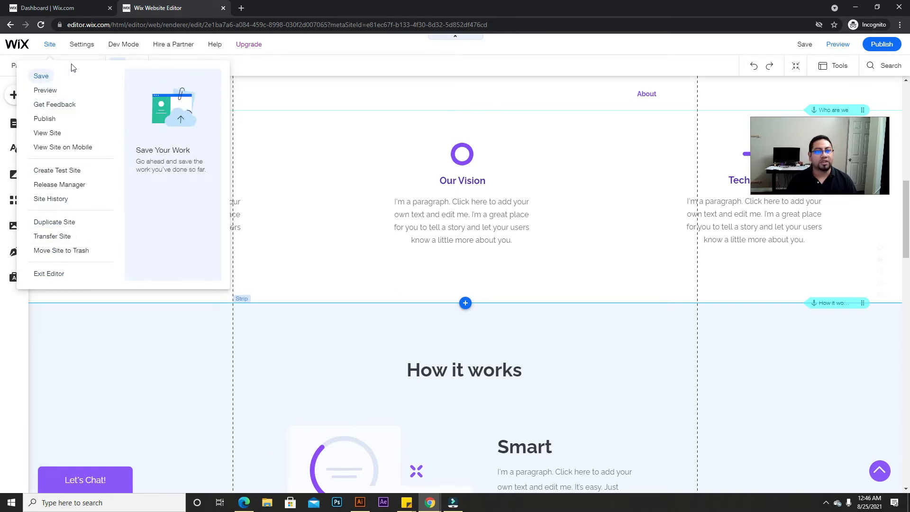
left_click(282, 79)
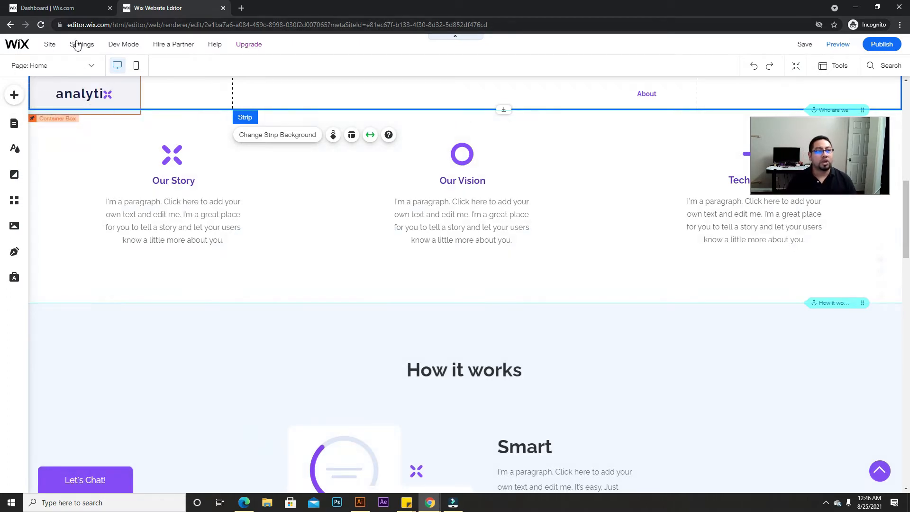
mouse_move(77, 44)
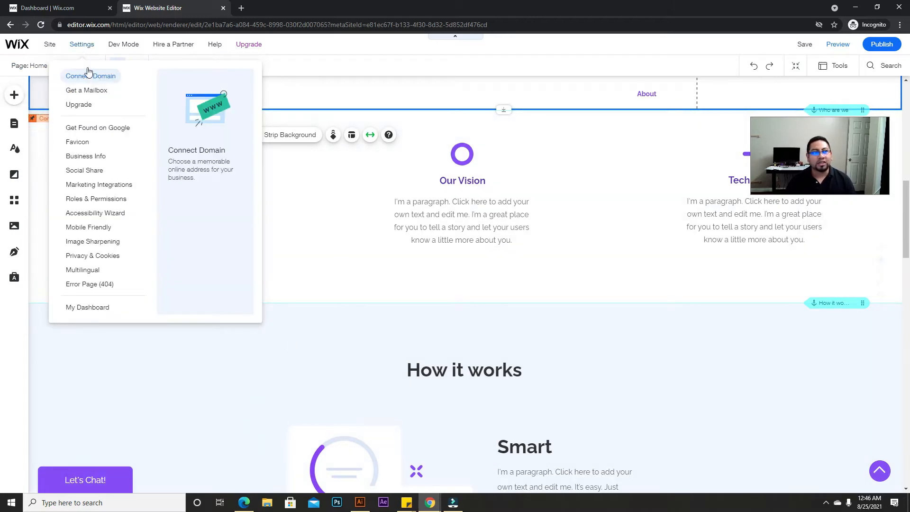
Step: Look over the account options on the Wixepicsolutions dashboard and return to the editor
left_click(52, 7)
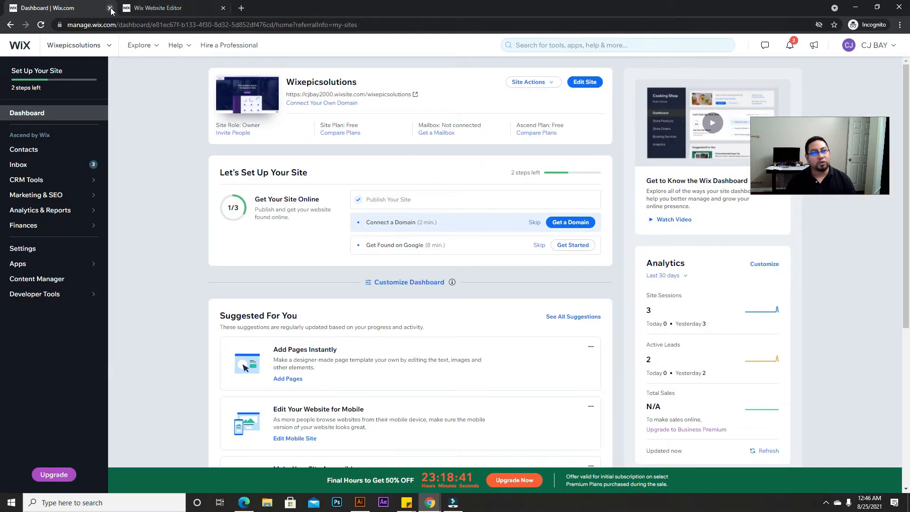
left_click(876, 45)
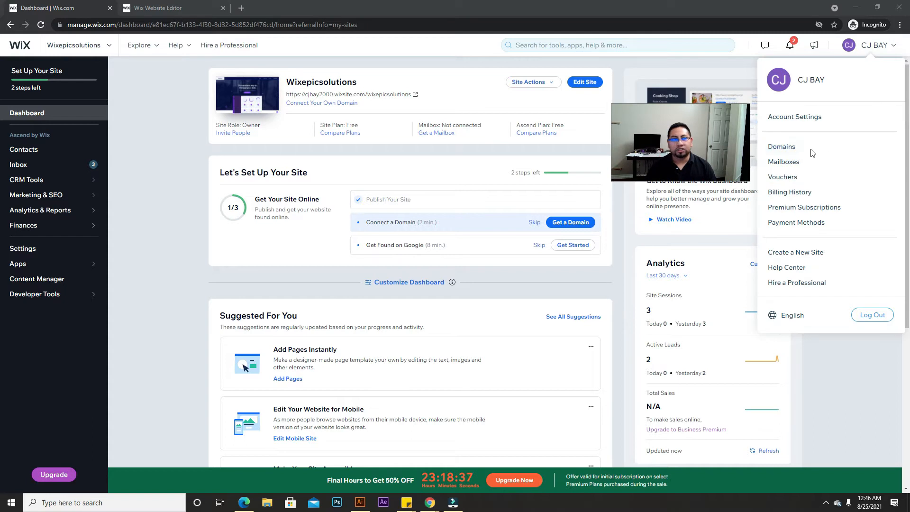
left_click(180, 8)
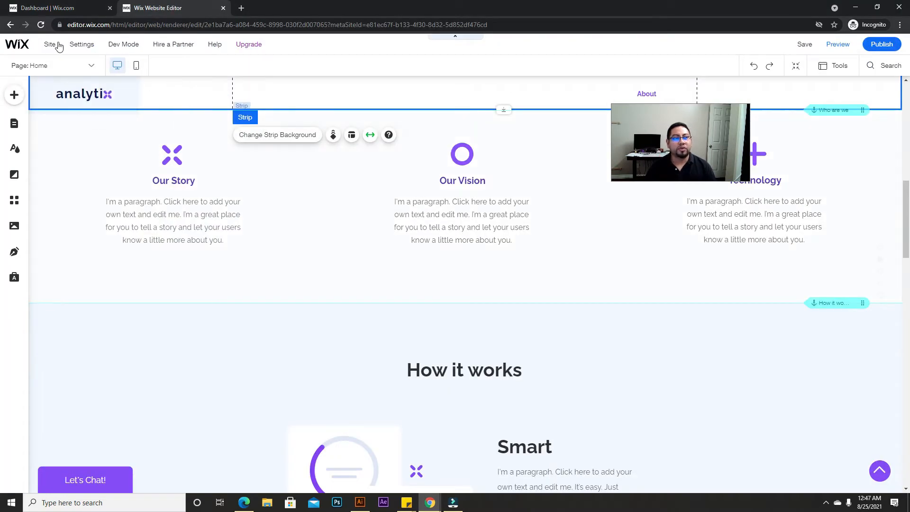
Step: Look through the editor's site settings down to My Dashboard, briefly revisiting the site dashboard
left_click(75, 43)
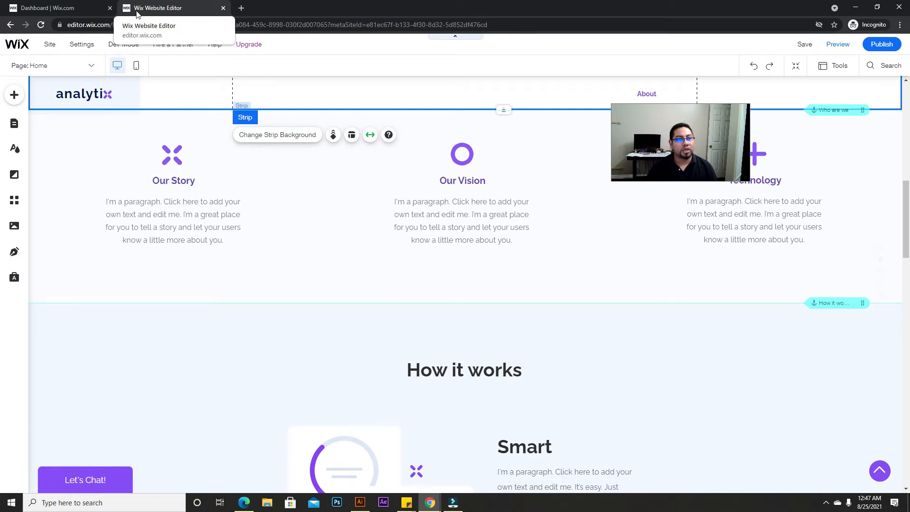
mouse_move(86, 47)
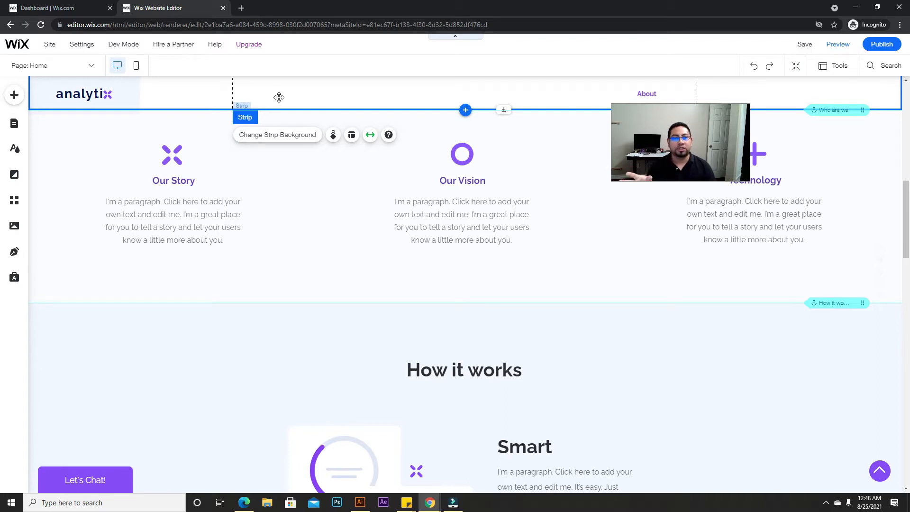
mouse_move(223, 47)
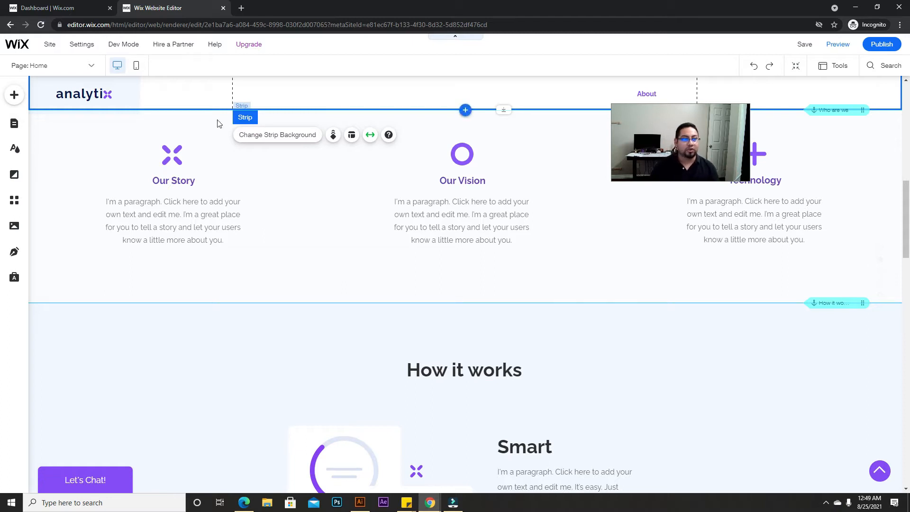
mouse_move(94, 48)
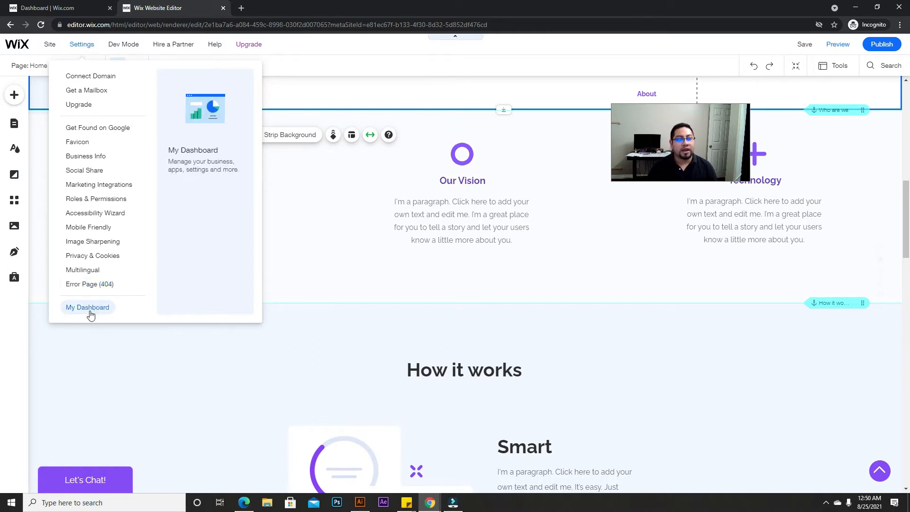
left_click(72, 10)
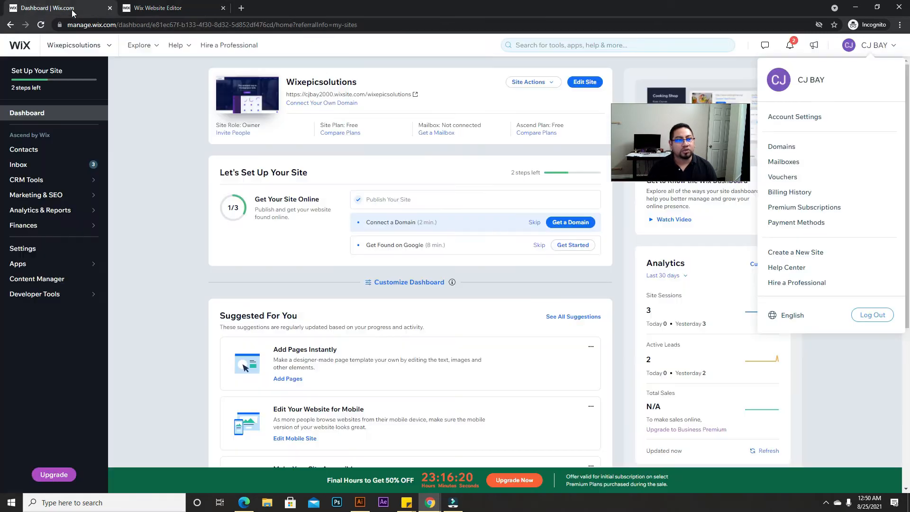
left_click(194, 8)
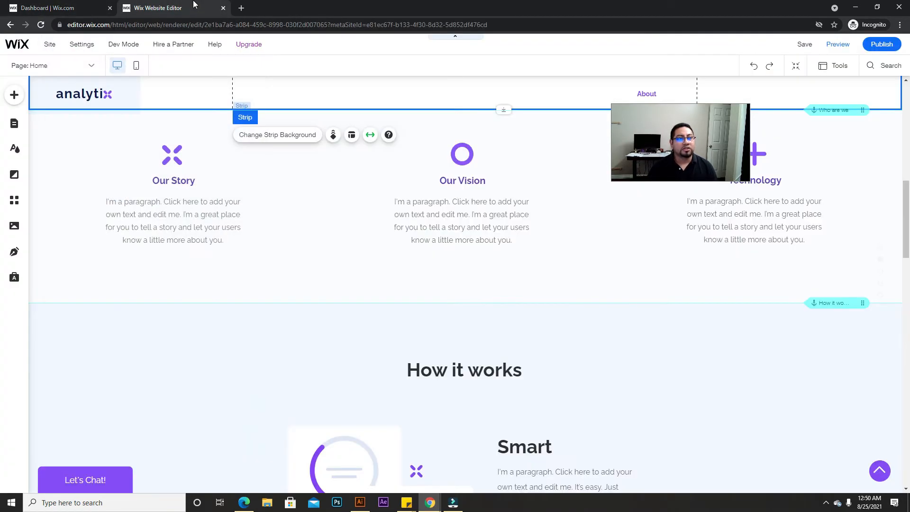
mouse_move(78, 48)
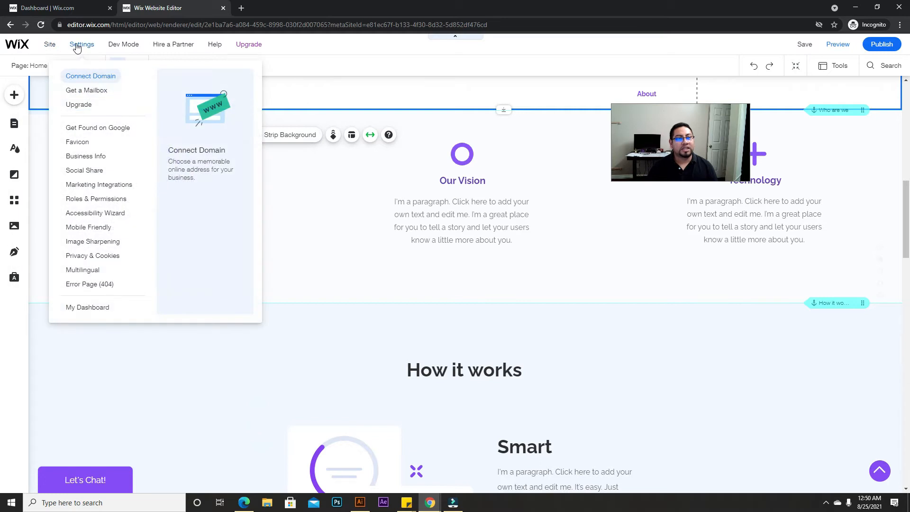
Step: Turn on Velo Dev Mode for the site and open the Home page's code
mouse_move(134, 42)
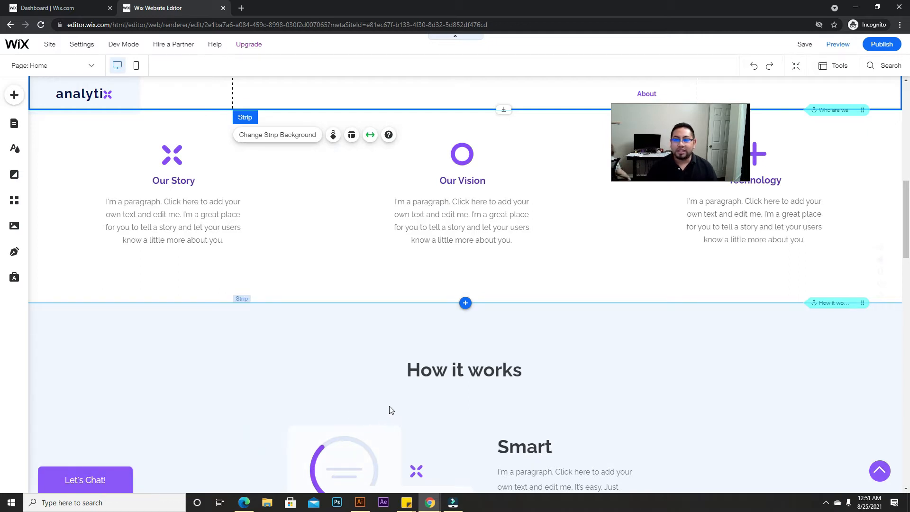
mouse_move(118, 46)
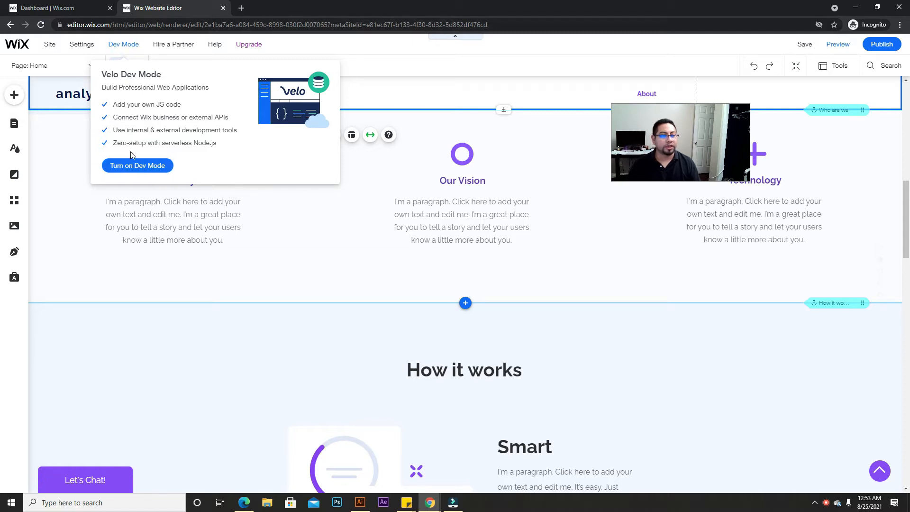
left_click(131, 167)
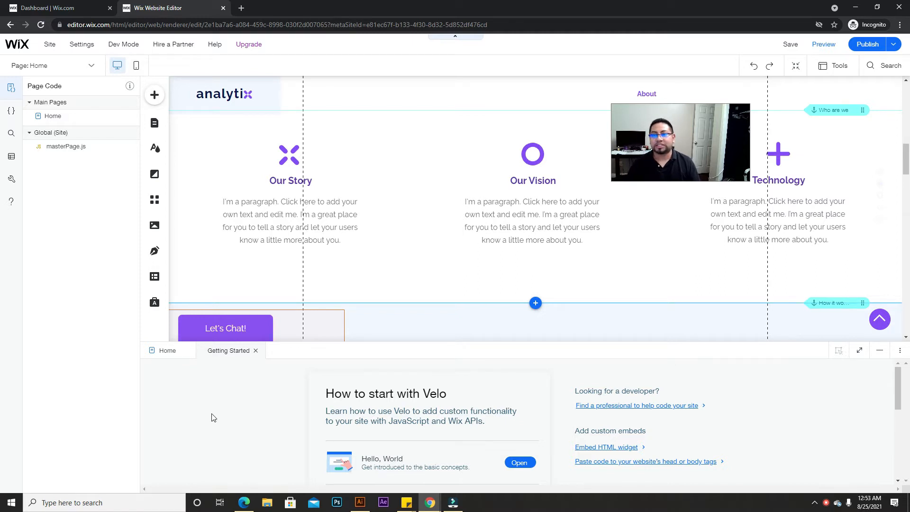
scroll(790, 138, "up", 2)
scroll(791, 137, "up", 5)
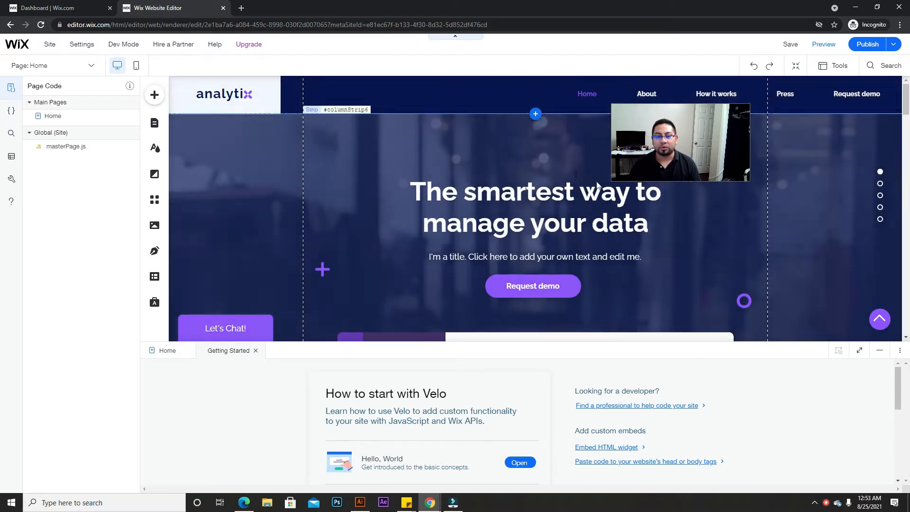
left_click(171, 352)
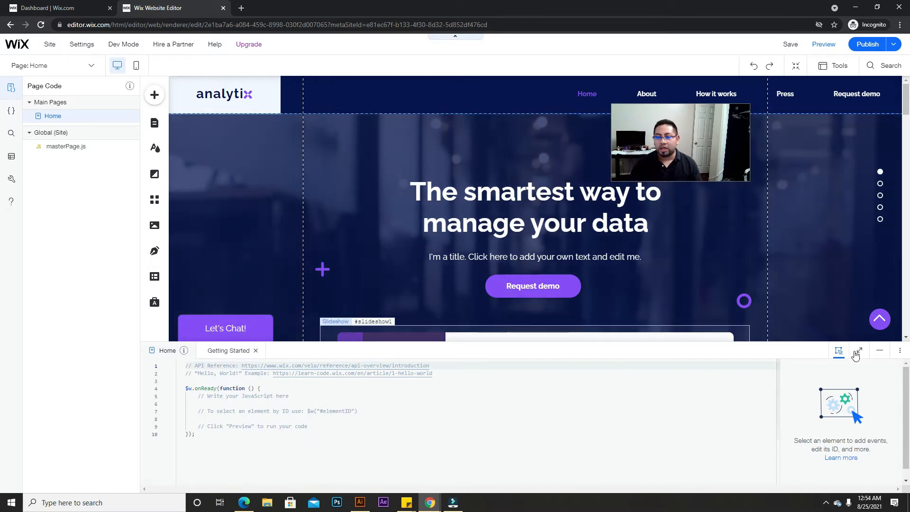
Step: Minimize the Home page's code panel and collapse the Page Code sidebar
left_click(879, 350)
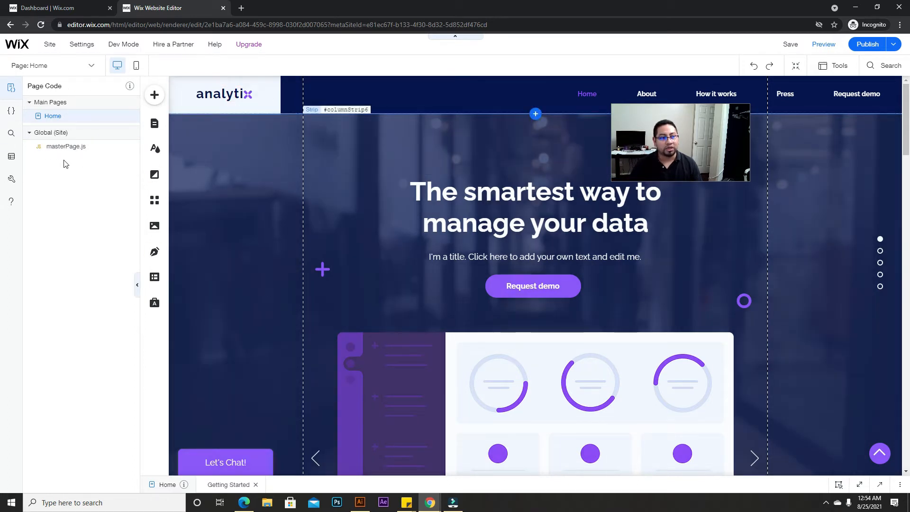
mouse_move(124, 51)
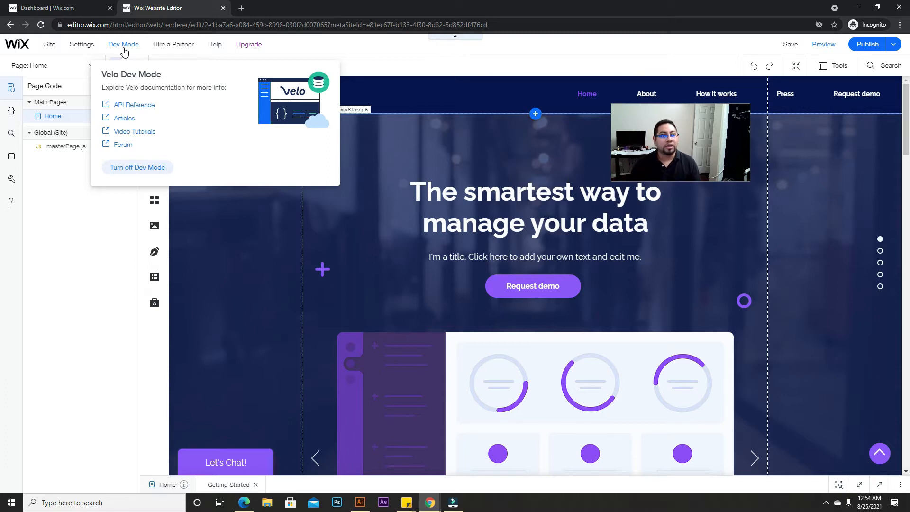
left_click(11, 90)
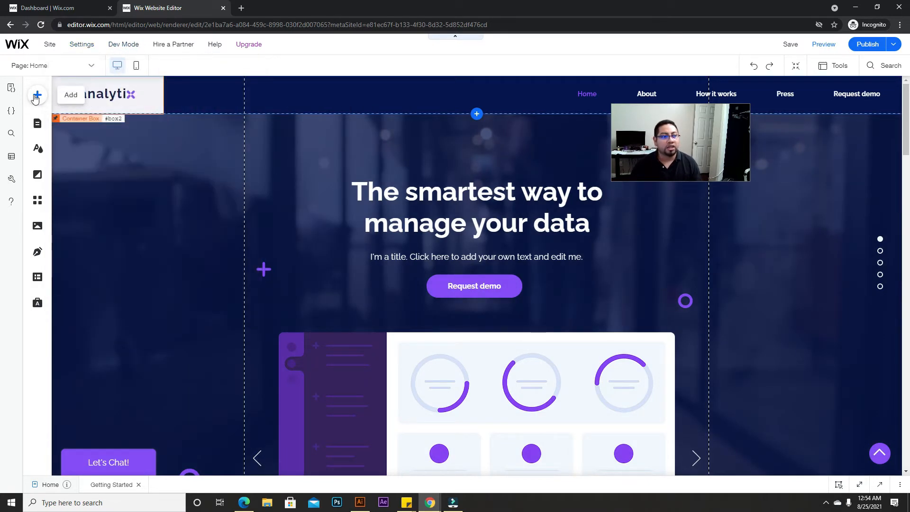
Step: Look through the Input and Contact & Forms elements available in Add to Site
left_click(36, 95)
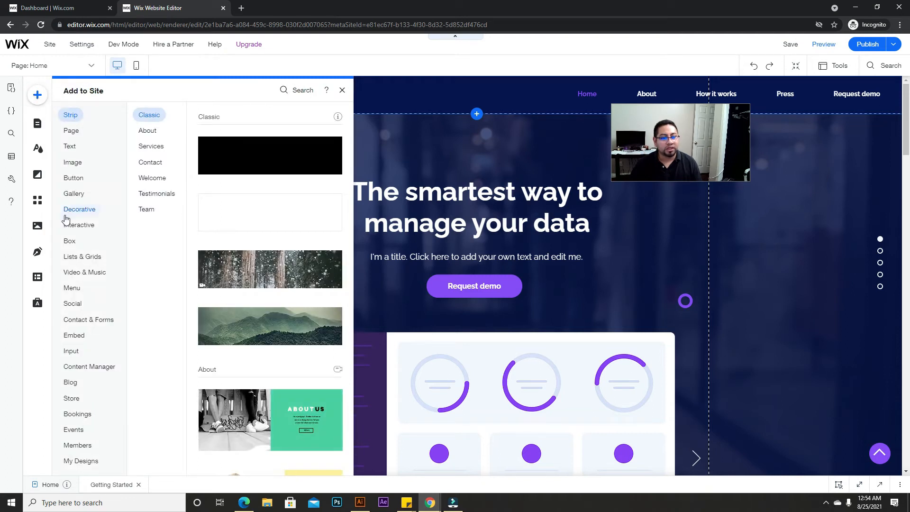
left_click(71, 352)
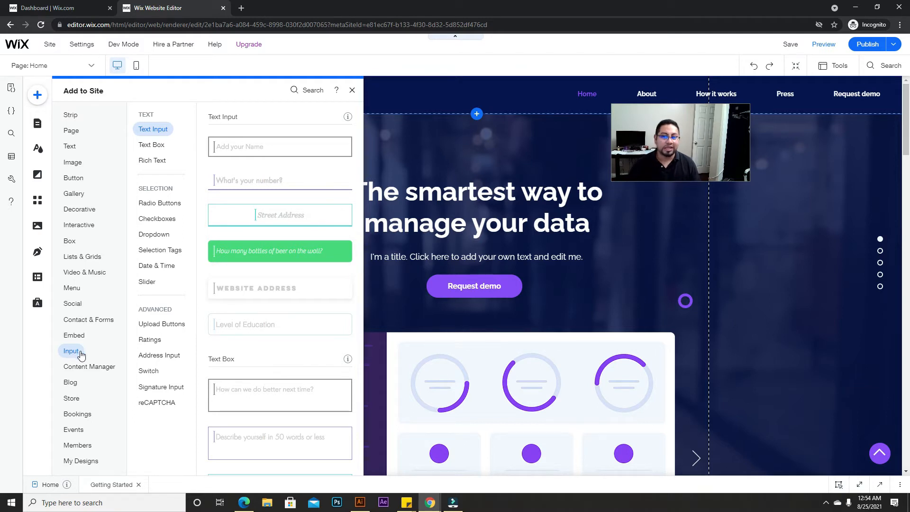
mouse_move(125, 45)
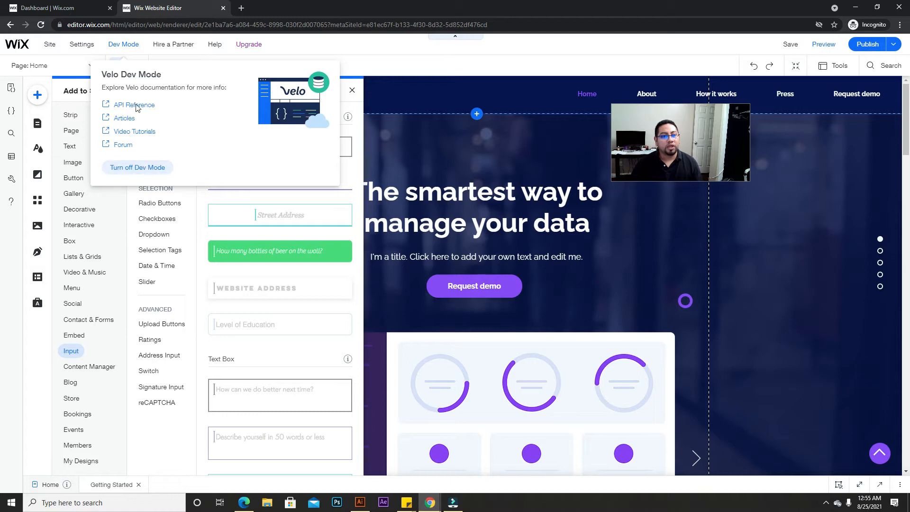
left_click(143, 203)
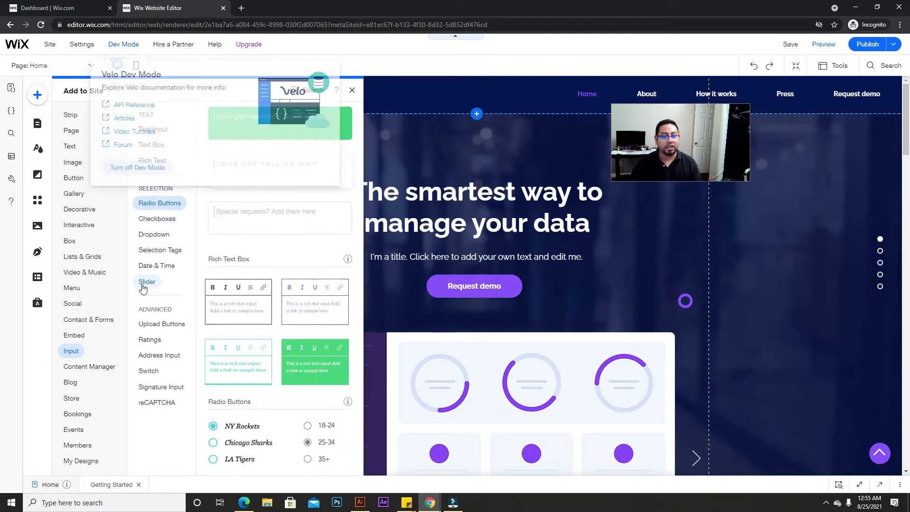
left_click(84, 320)
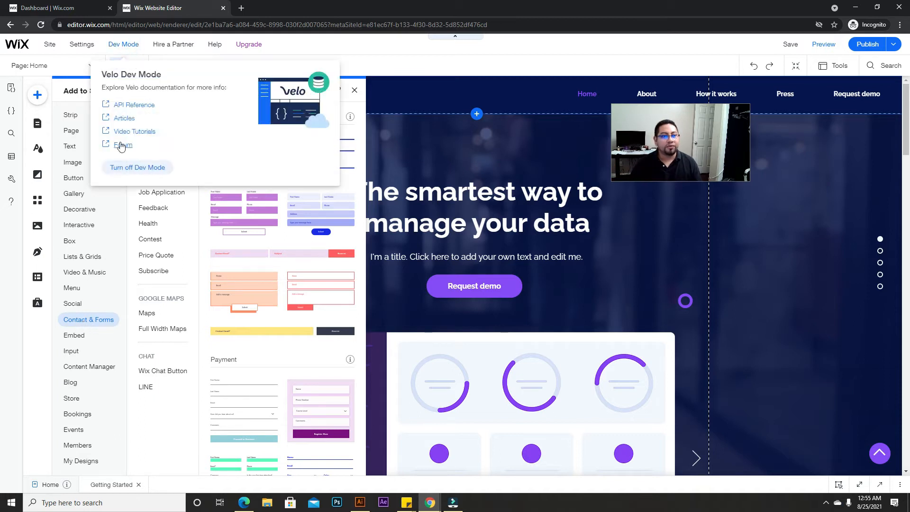
Step: Turn off Velo Dev Mode, check the Input elements again and close Add to Site
left_click(142, 167)
left_click(48, 366)
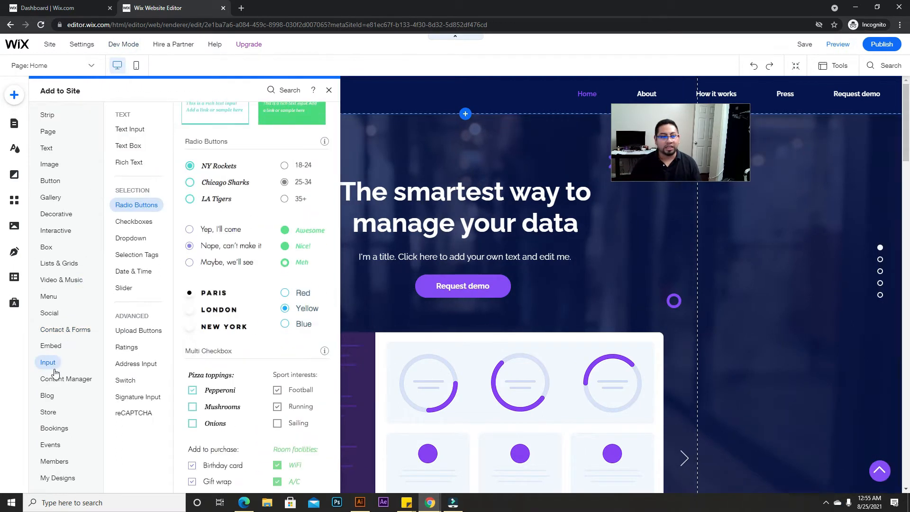
left_click(17, 356)
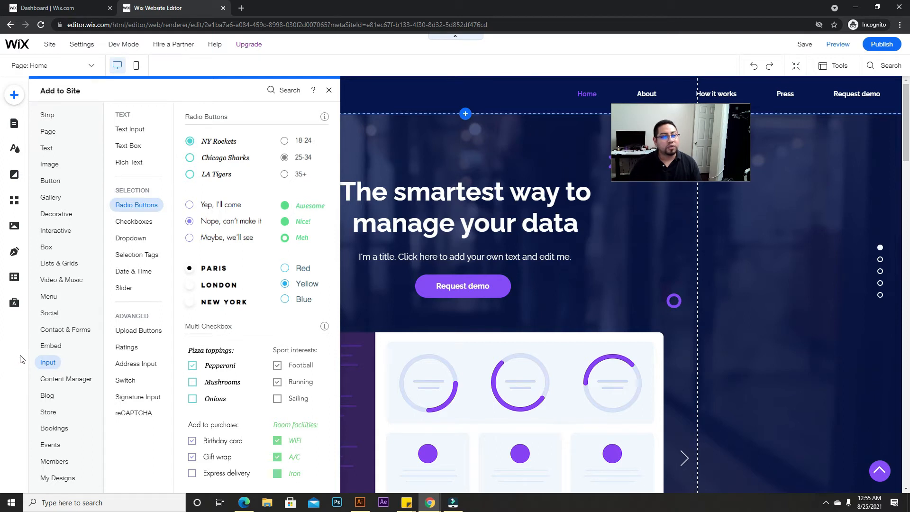
left_click(19, 99)
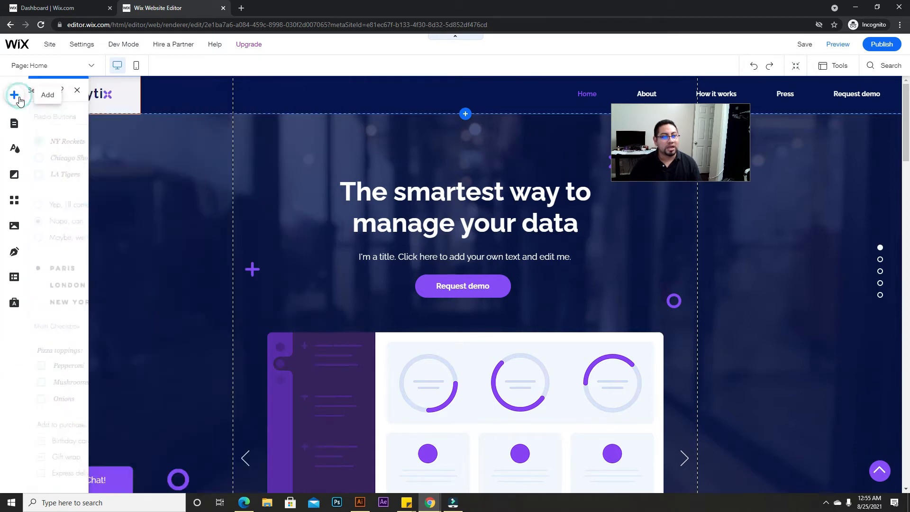
mouse_move(135, 44)
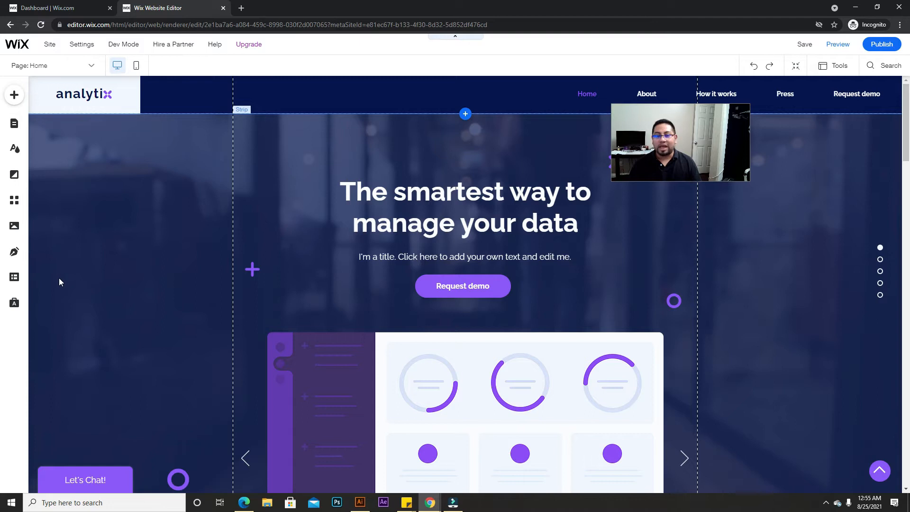
Step: Look over the Content Manager's collections and the Hire a Partner and Help options
left_click(15, 277)
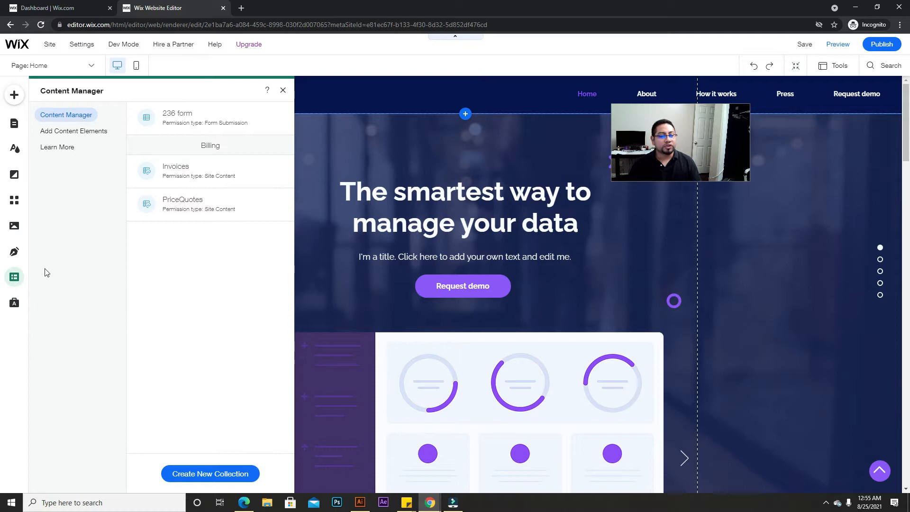
left_click(283, 90)
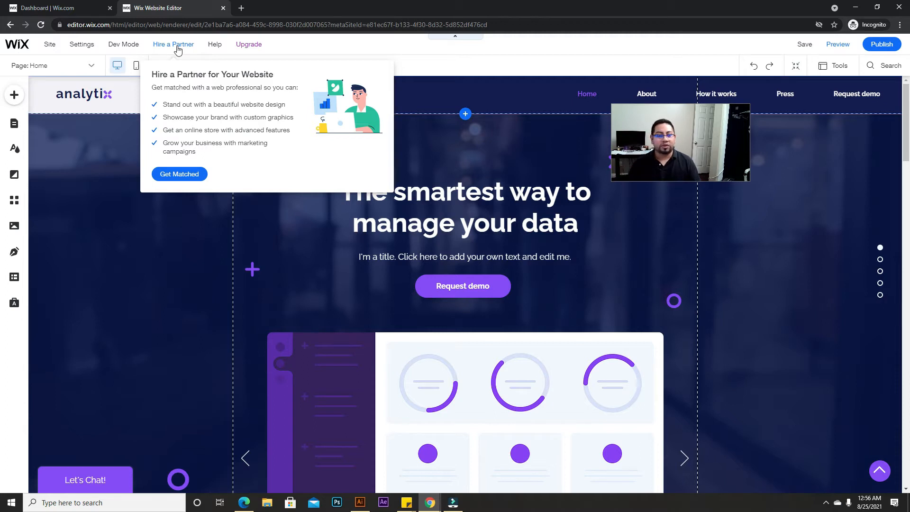
mouse_move(216, 45)
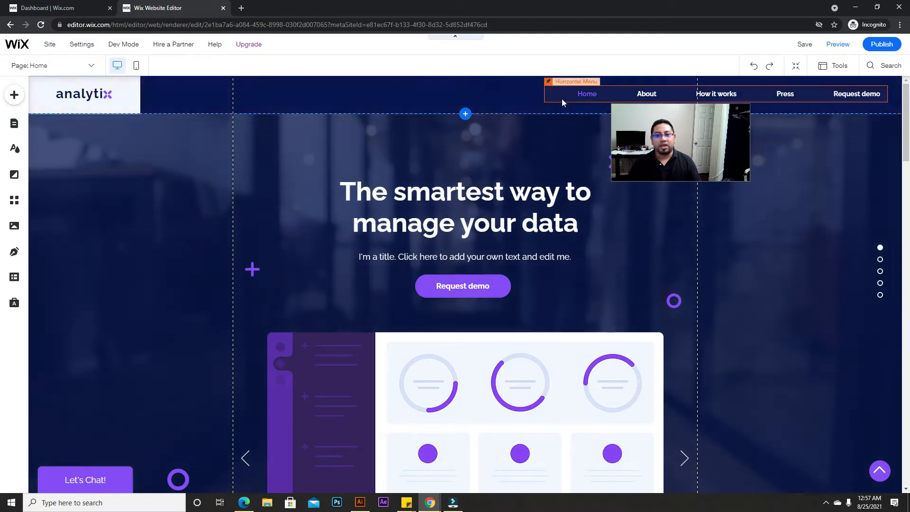
left_click(656, 118)
left_click_drag(656, 118, 78, 90)
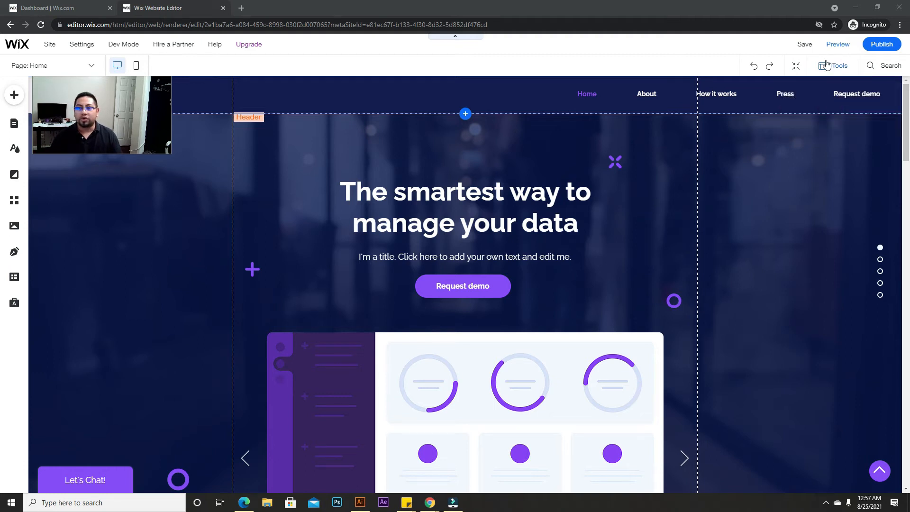
Step: Review the Publish and Save options, then preview the Home page, dismissing its chat window
mouse_move(886, 53)
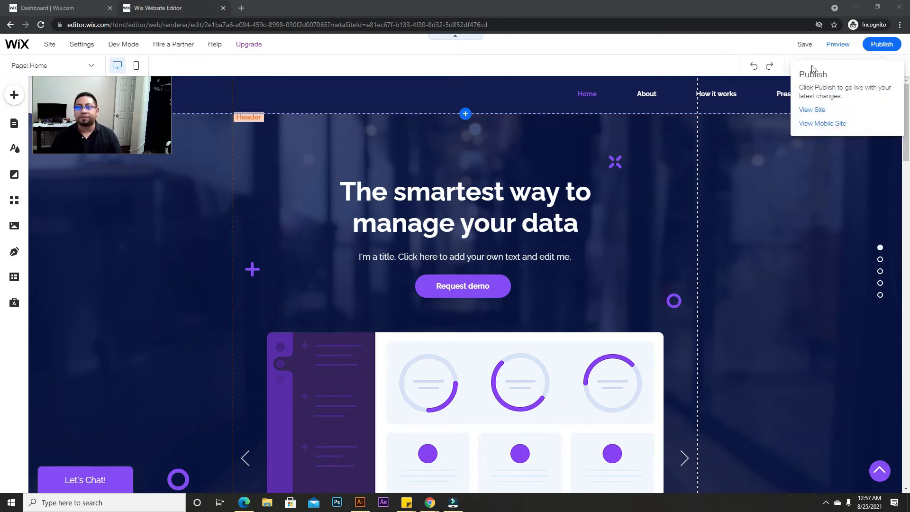
mouse_move(804, 47)
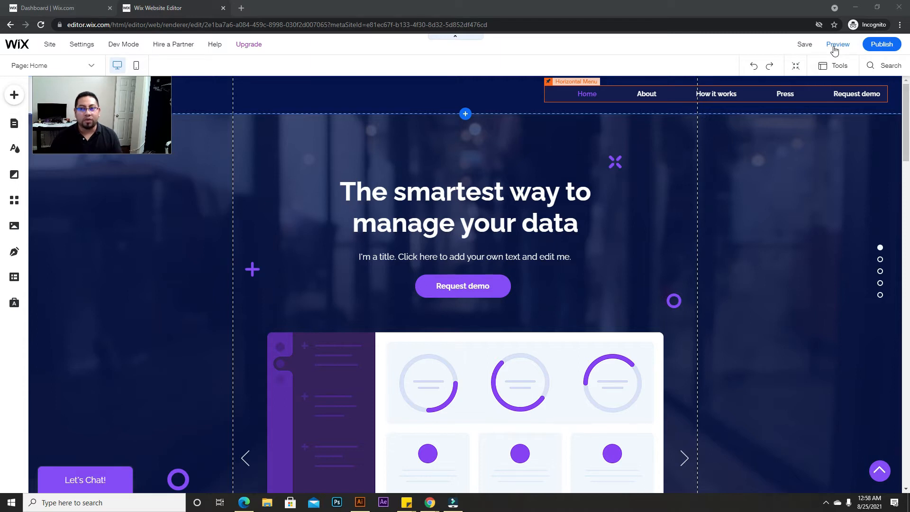
left_click(835, 48)
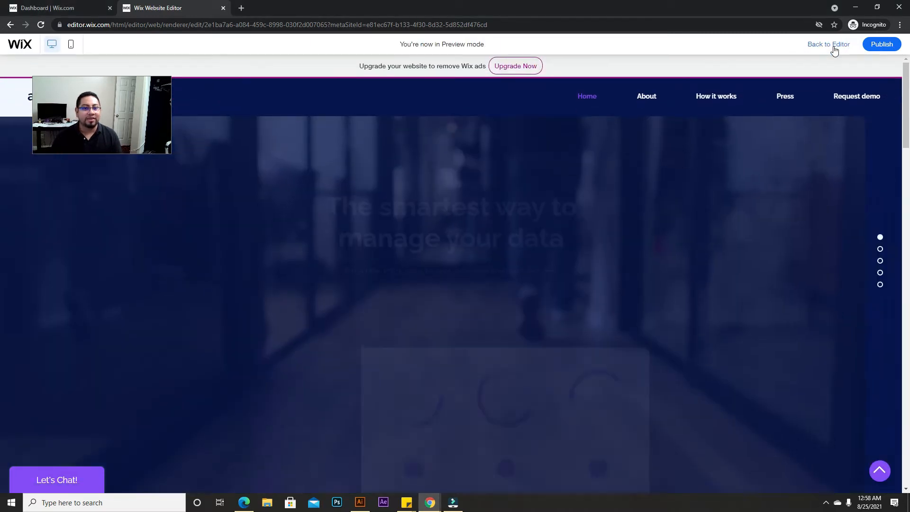
scroll(469, 325, "down", 5)
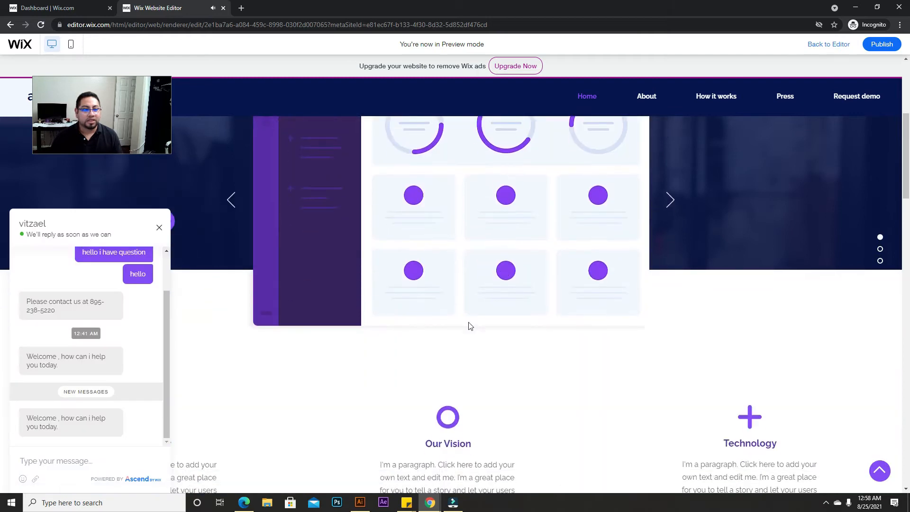
left_click(160, 228)
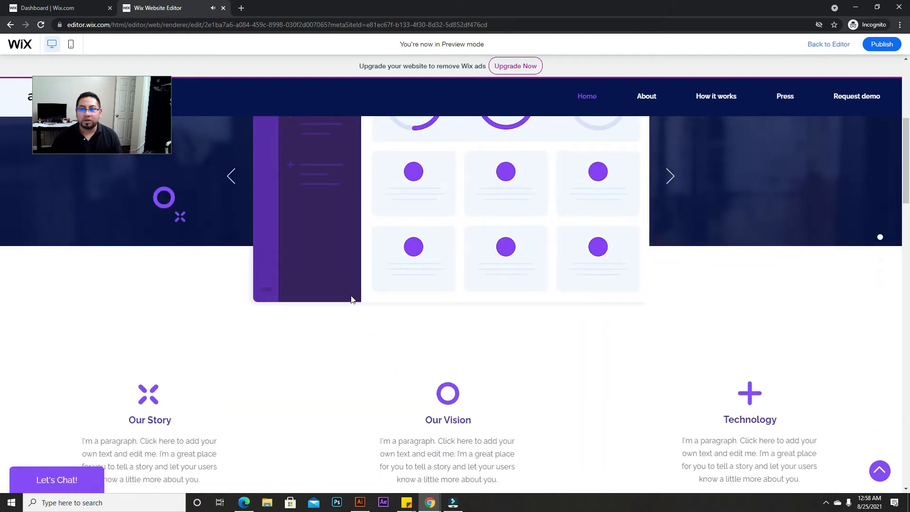
scroll(351, 299, "up", 5)
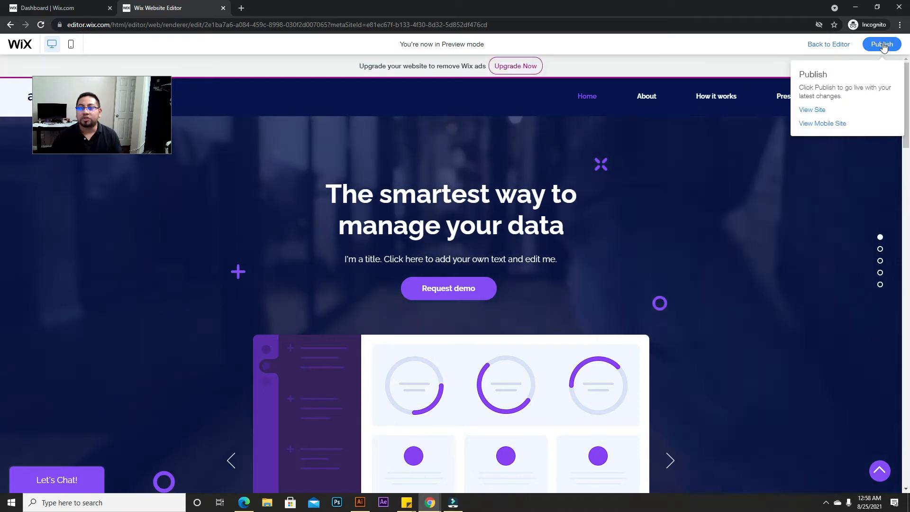
Step: Publish the site, look over its live Home page and return to the editor
left_click(882, 45)
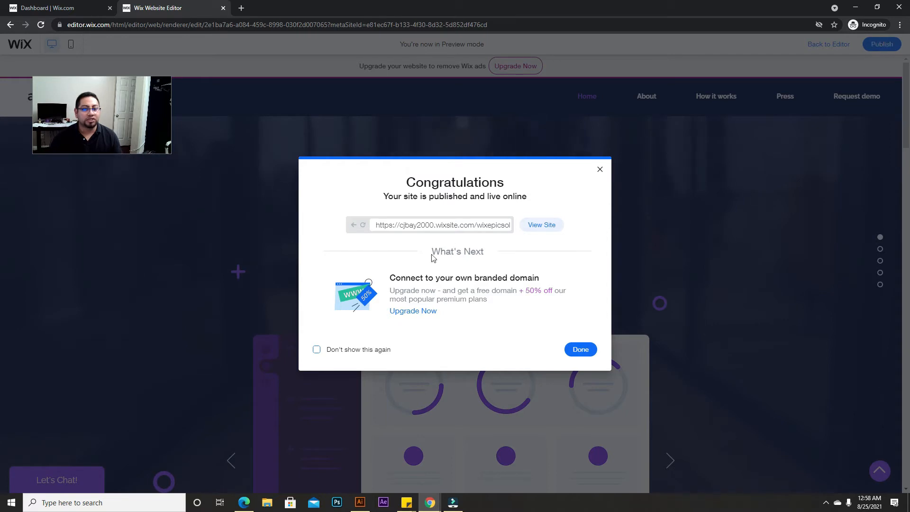
left_click(535, 227)
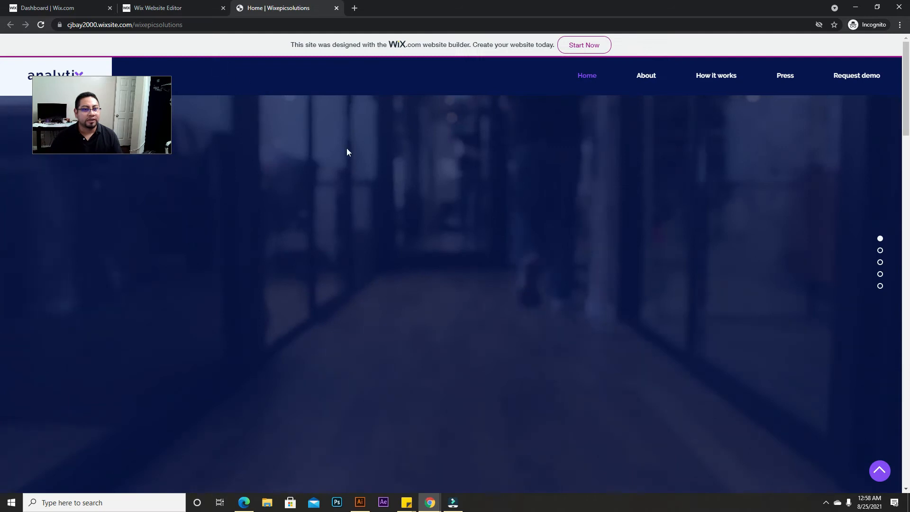
scroll(382, 197, "down", 4)
scroll(628, 407, "up", 10)
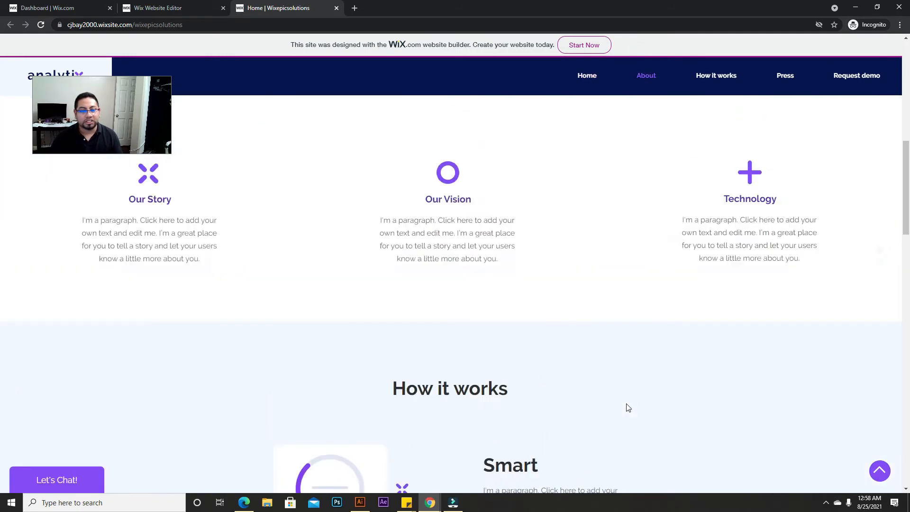
left_click(337, 8)
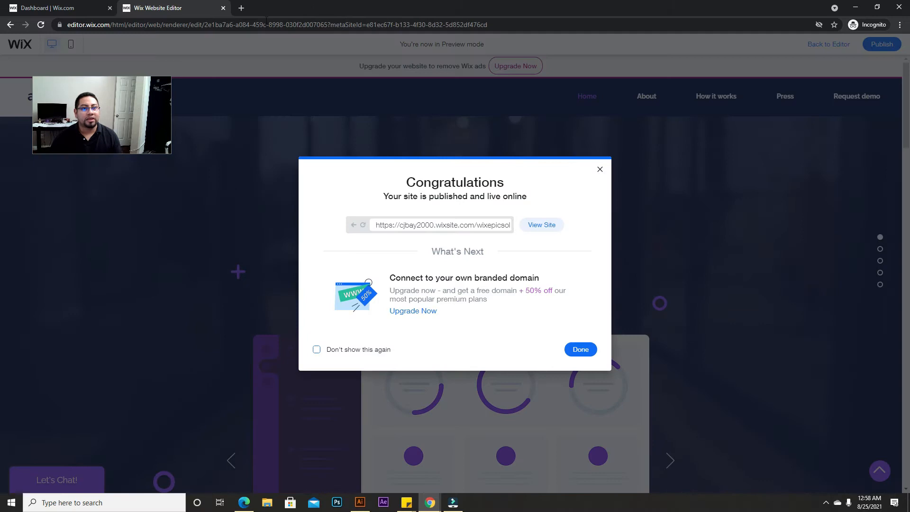
left_click(600, 169)
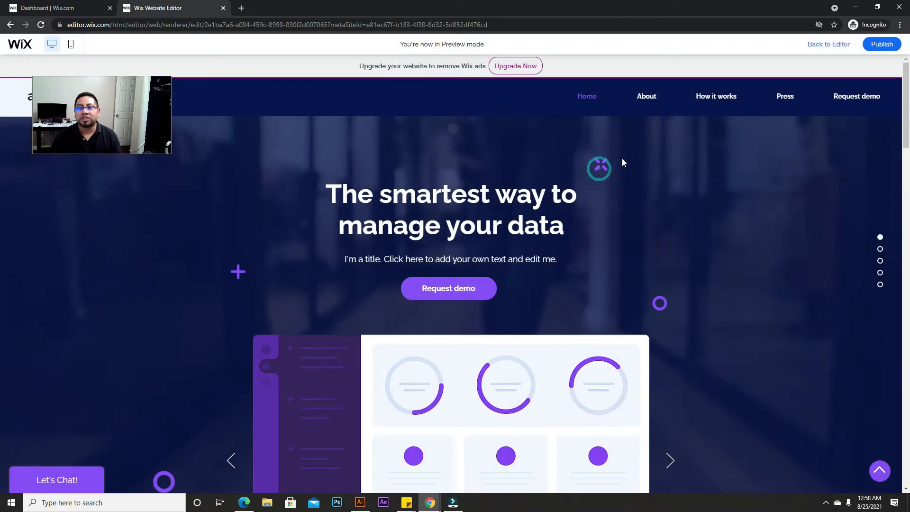
left_click(835, 44)
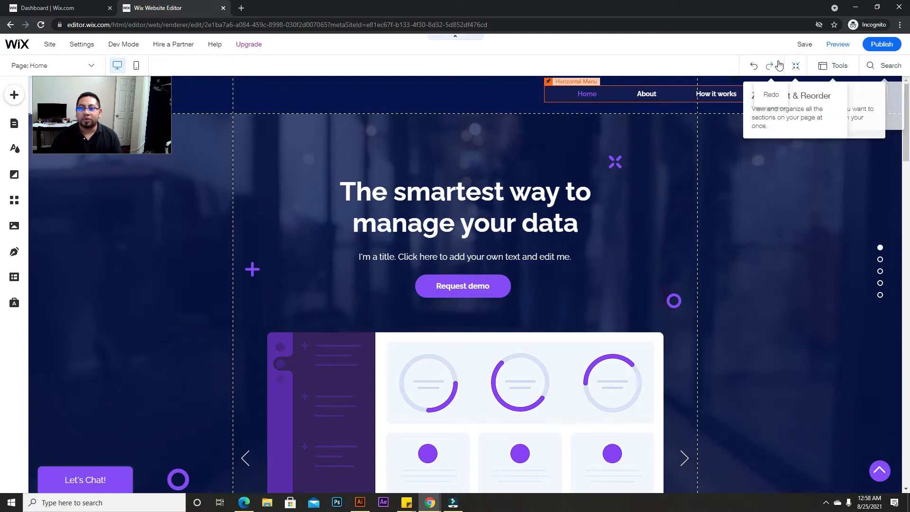
Step: Search the editor for "apps" and for "slider", clearing the search after each
left_click(885, 66)
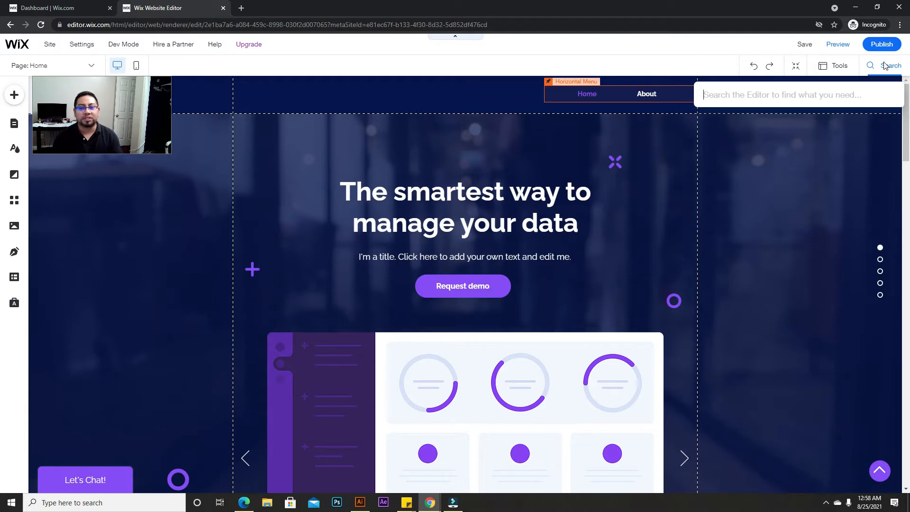
type("apps")
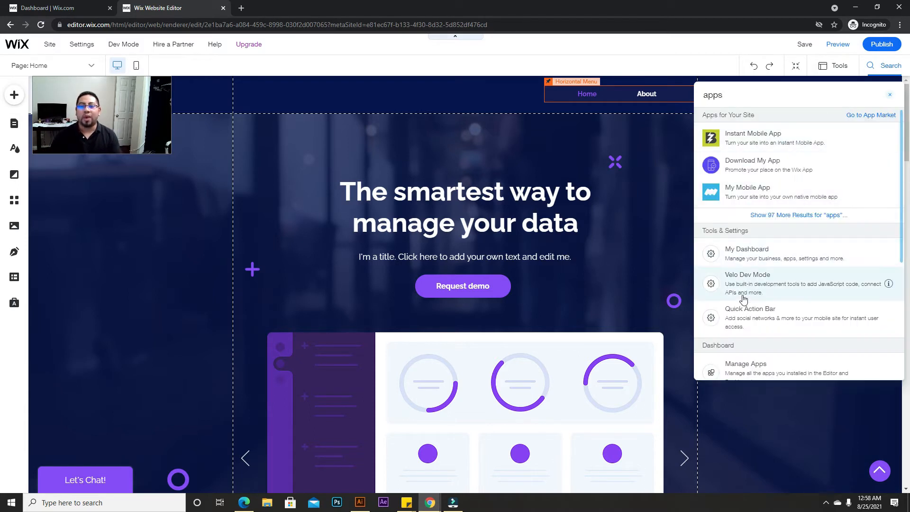
left_click(893, 96)
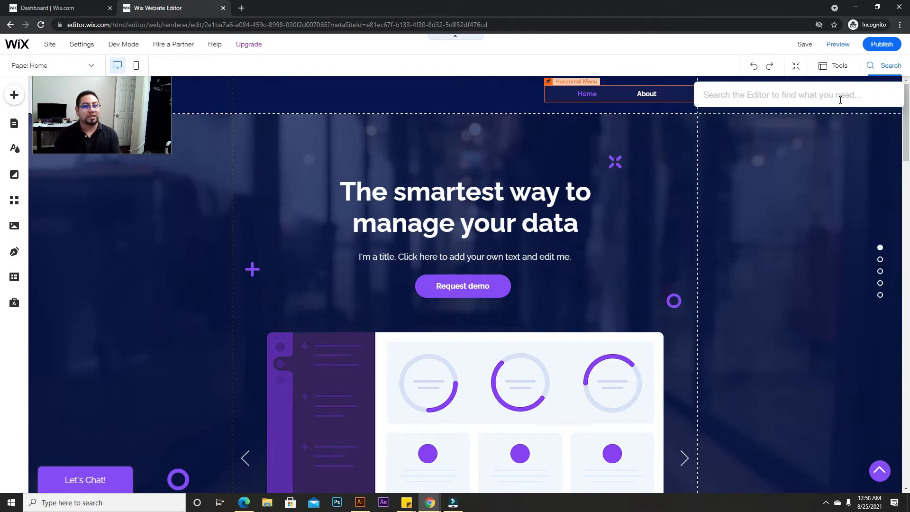
type("slider")
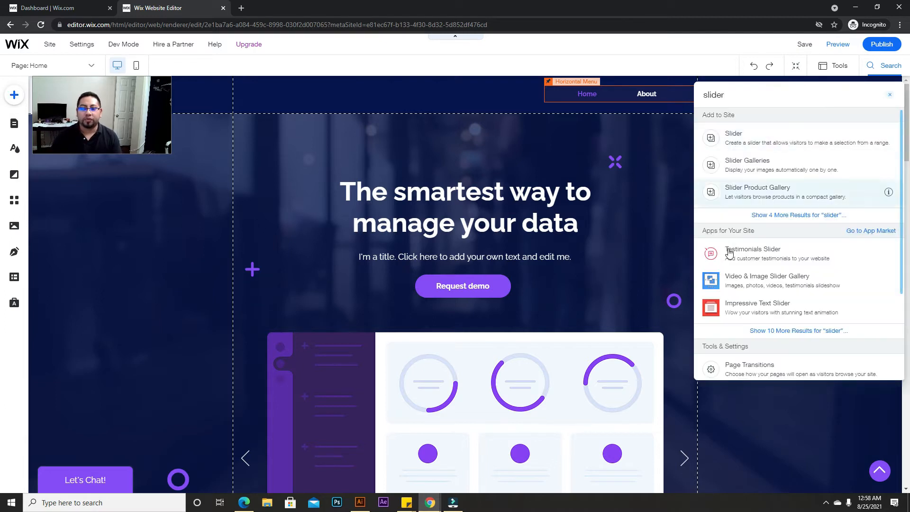
left_click(890, 94)
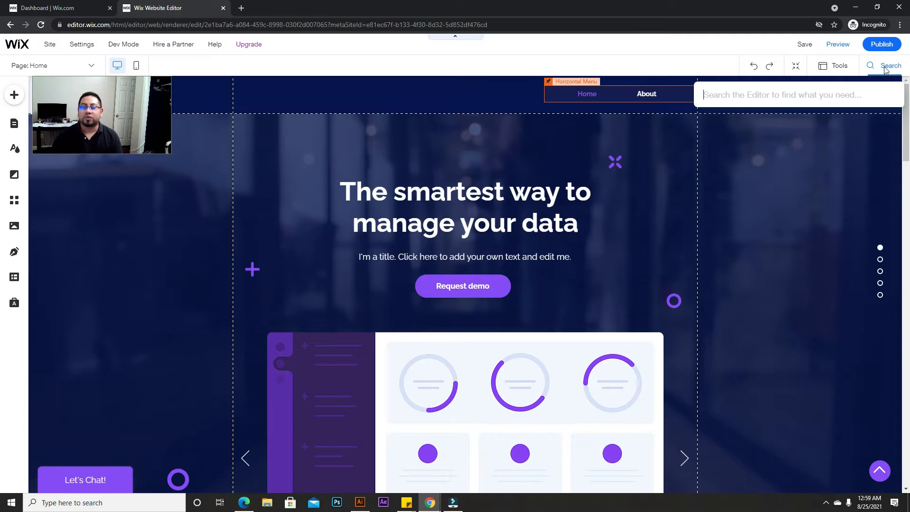
Step: Show the editing Toolbar from the available tools, look over its size, position and alignment controls, and close it
left_click(839, 70)
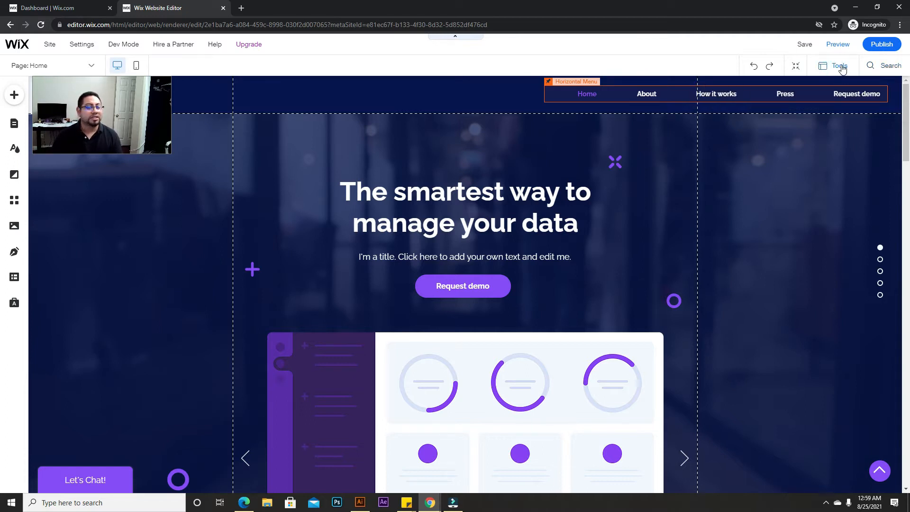
left_click(843, 69)
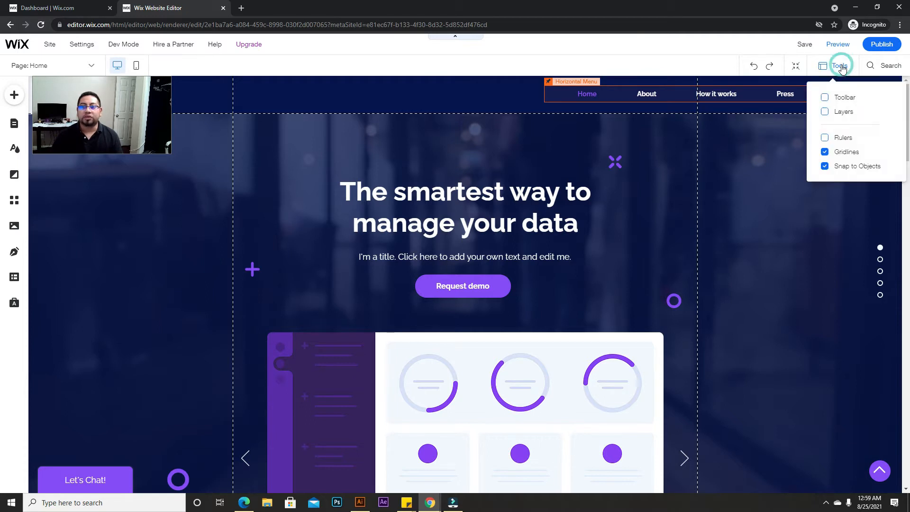
left_click(825, 99)
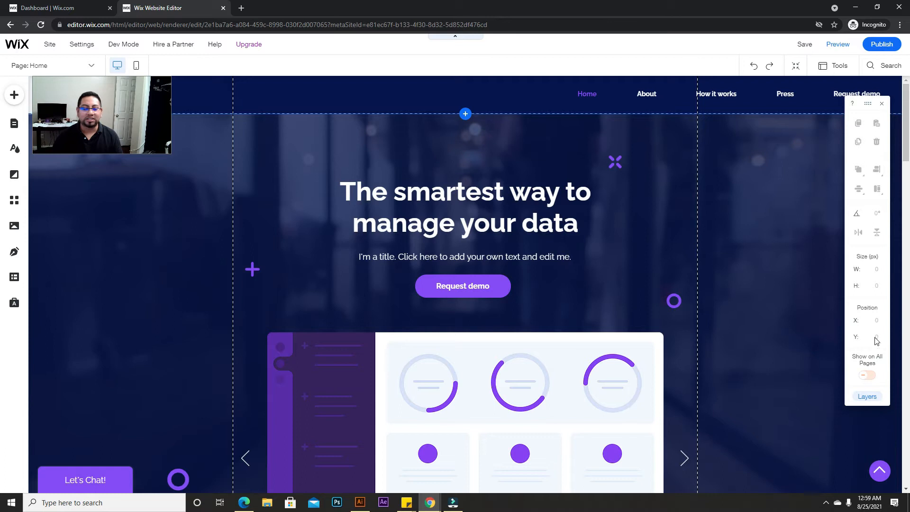
left_click(881, 108)
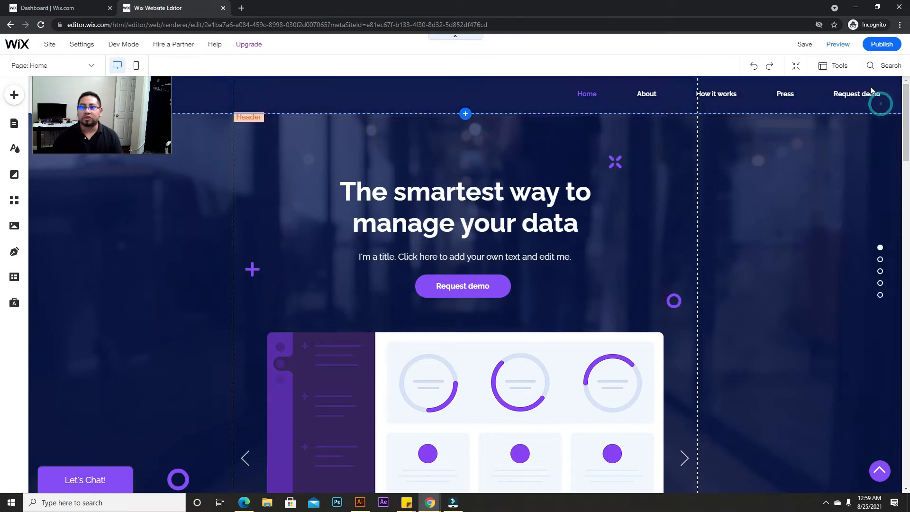
Step: Show the Layers panel and move it away from the page's main heading
left_click(842, 67)
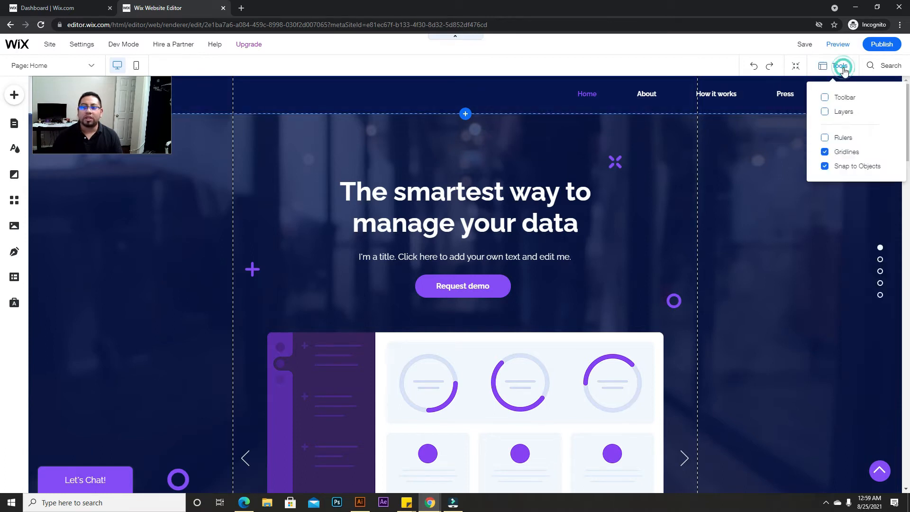
left_click(824, 112)
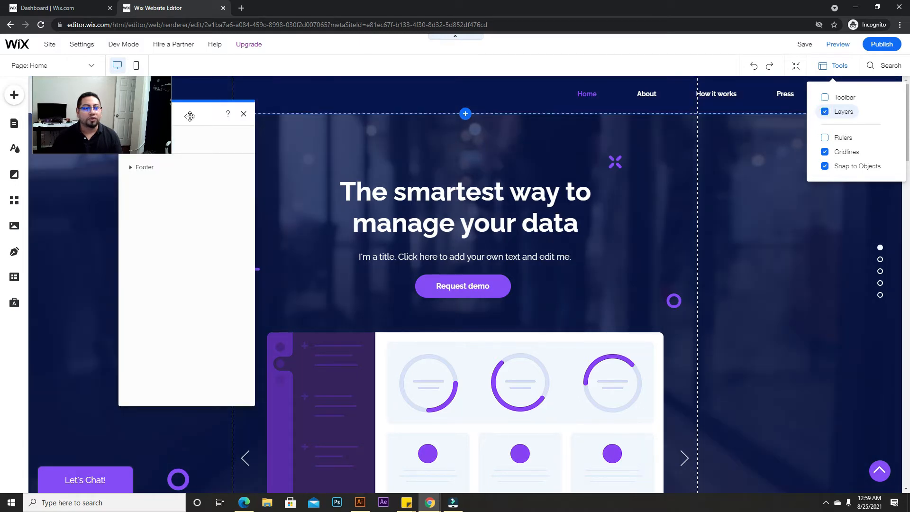
left_click_drag(189, 116, 726, 131)
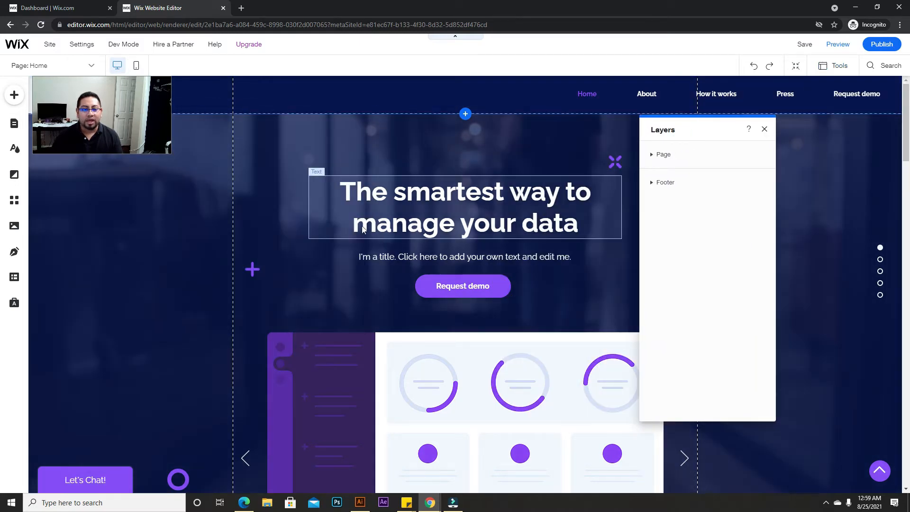
Step: Try moving the dashboard slideshow below the Request demo button, then undo the move
scroll(308, 320, "down", 4)
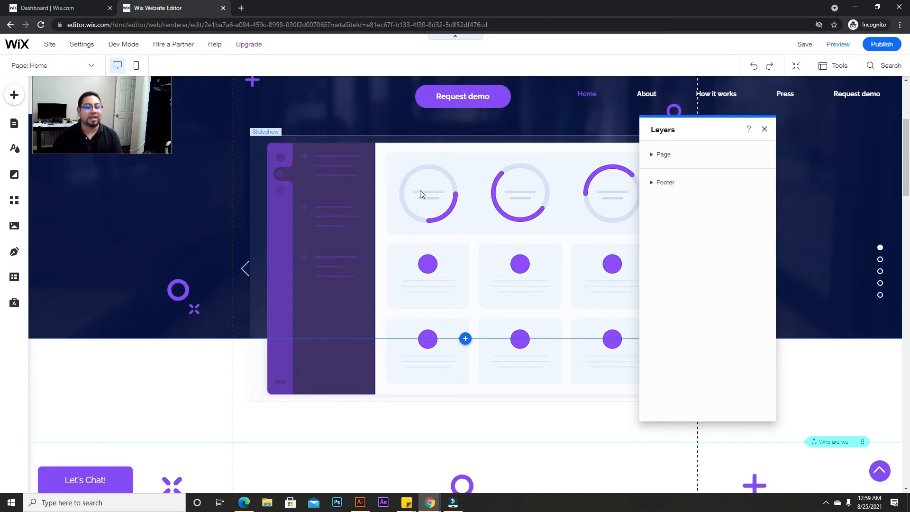
left_click_drag(471, 270, 428, 249)
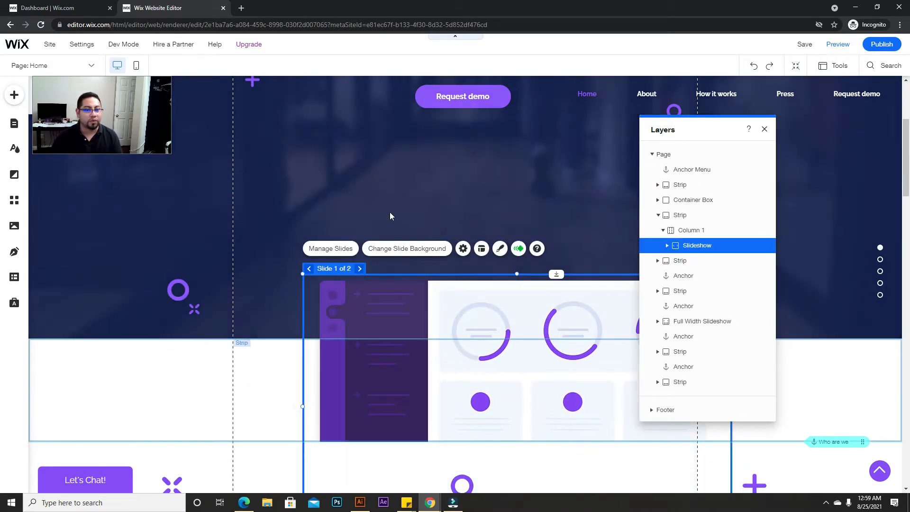
key("ctrl+z")
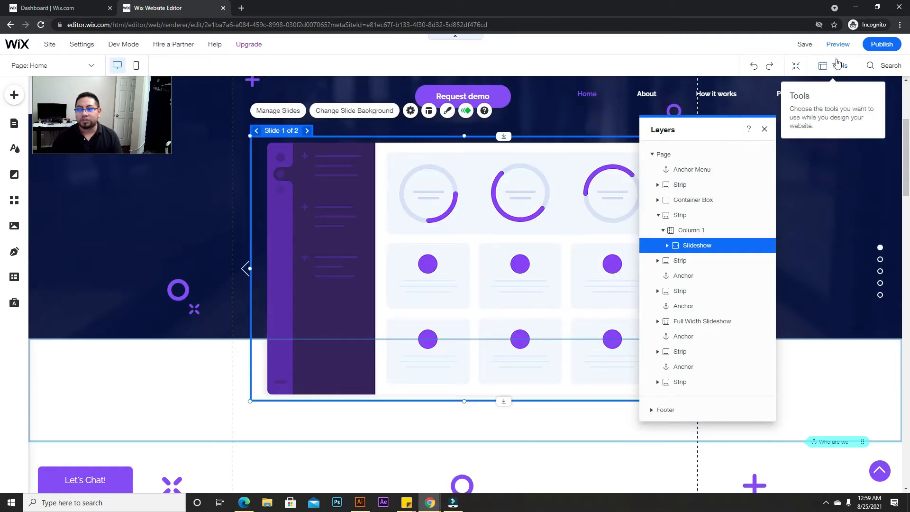
Step: Reposition the Layers panel, then select the testimonial quote text and three Vector Art layers in its slide to locate each on the page
left_click(837, 63)
left_click_drag(694, 133, 551, 112)
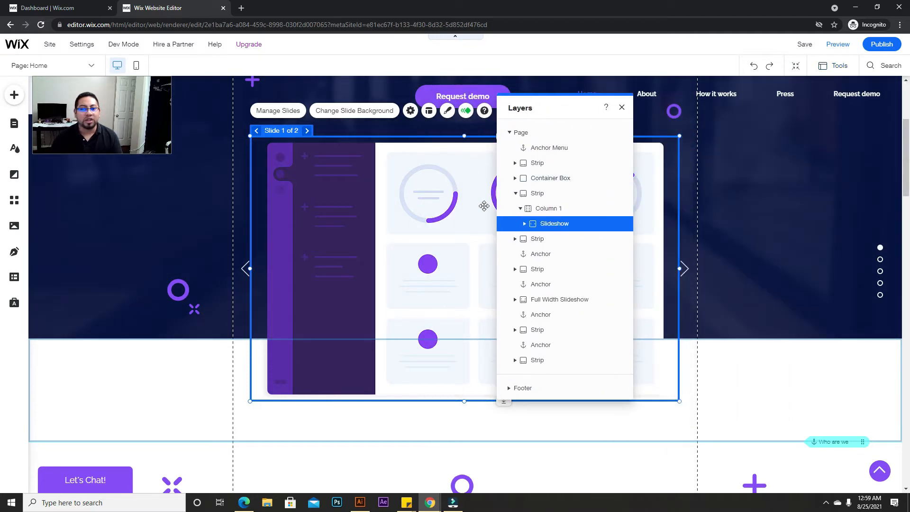
scroll(386, 365, "down", 10)
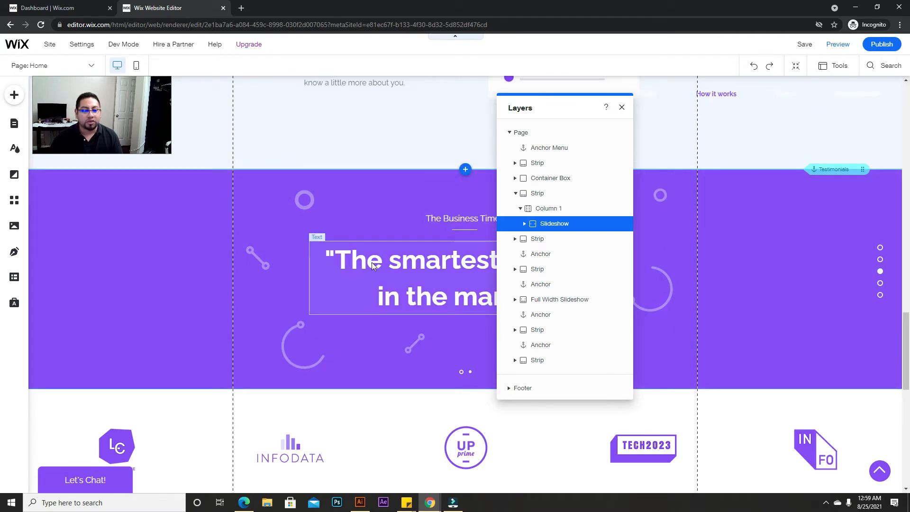
left_click(371, 262)
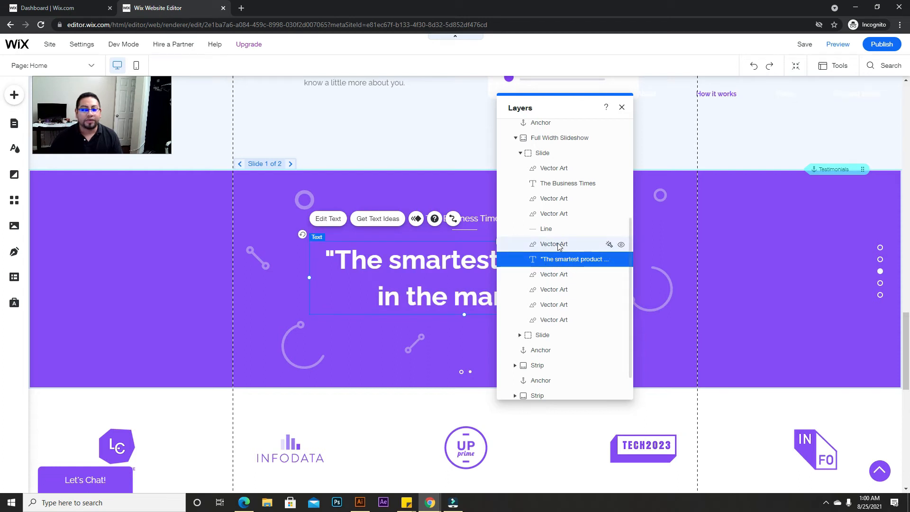
left_click(560, 245)
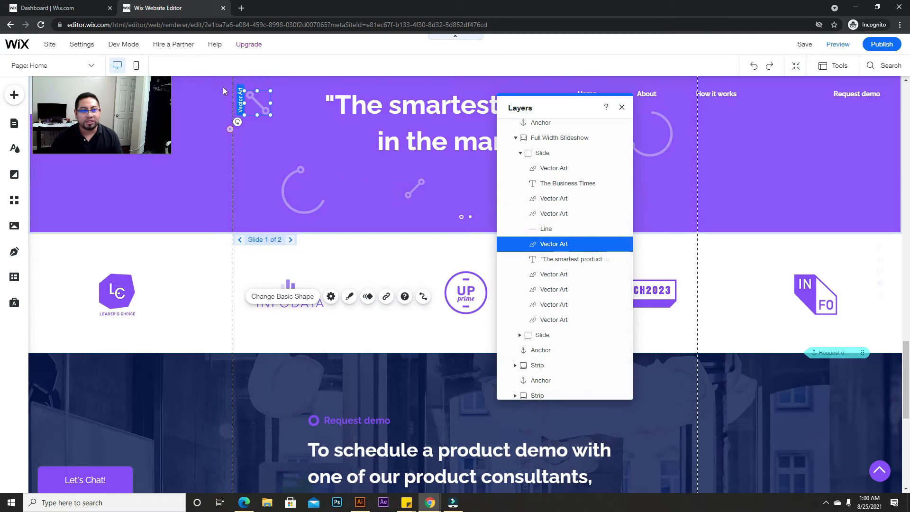
left_click(555, 213)
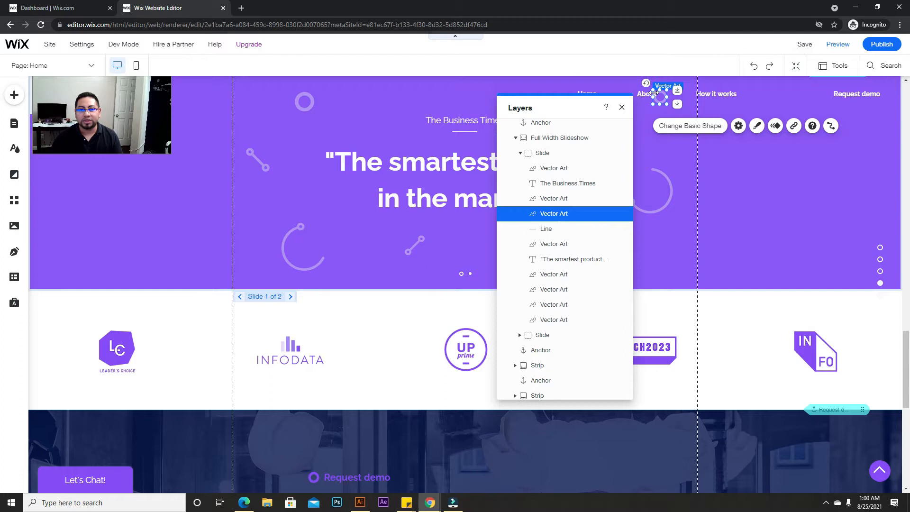
left_click(554, 199)
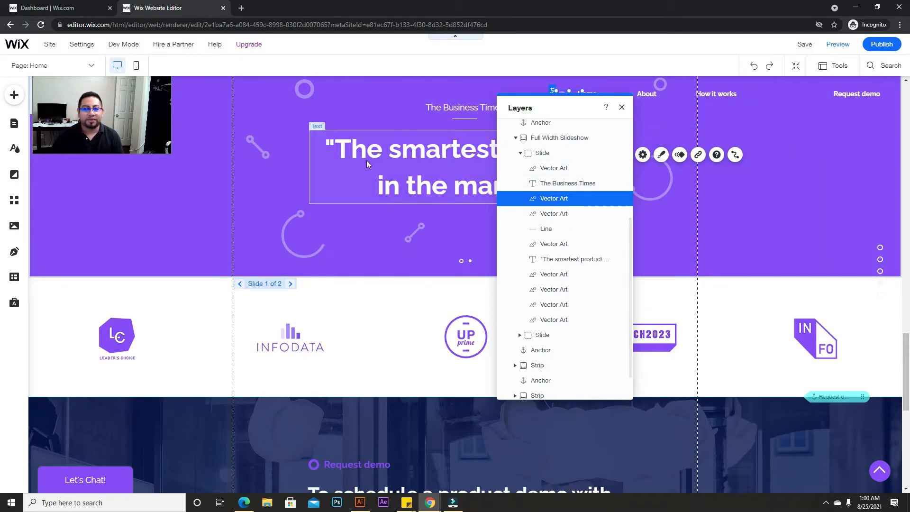
Step: Move the Layers panel off the quote, then toggle the visibility of the Full Width Slideshow's first slide off and back on
scroll(532, 203, "up", 2)
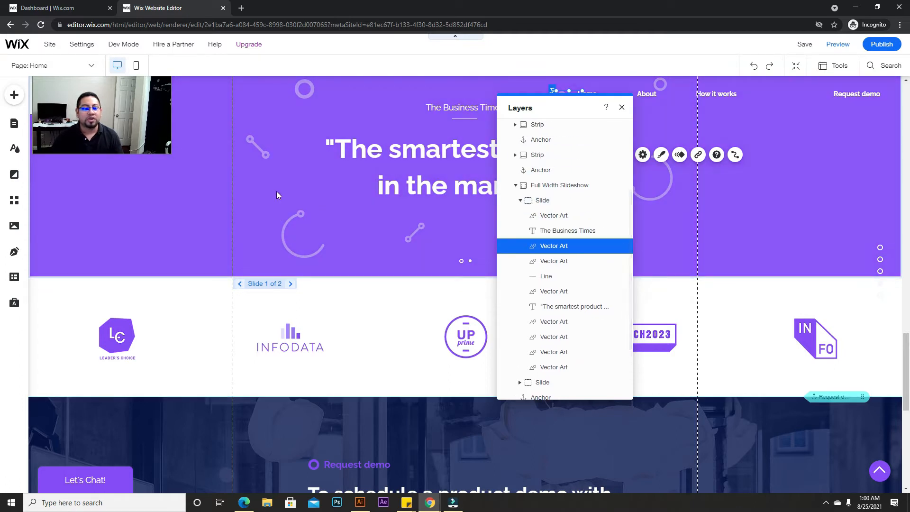
scroll(278, 195, "up", 2)
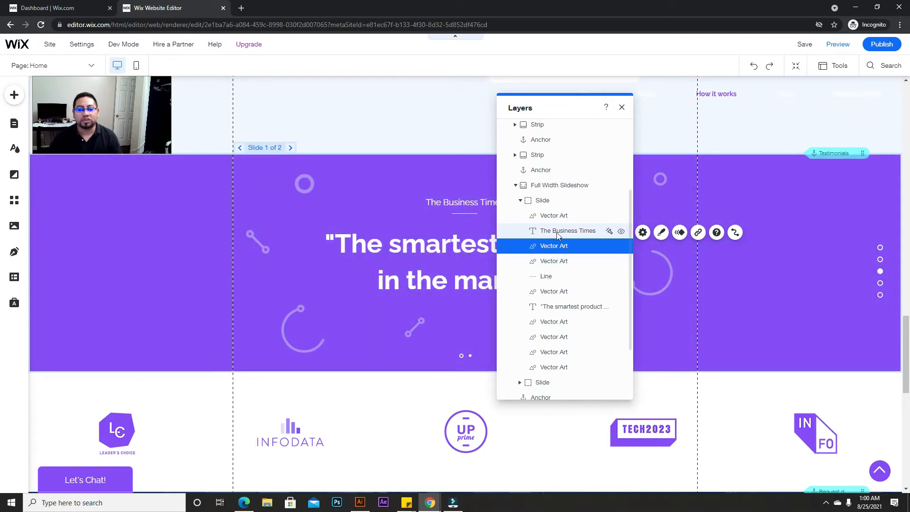
left_click(547, 202)
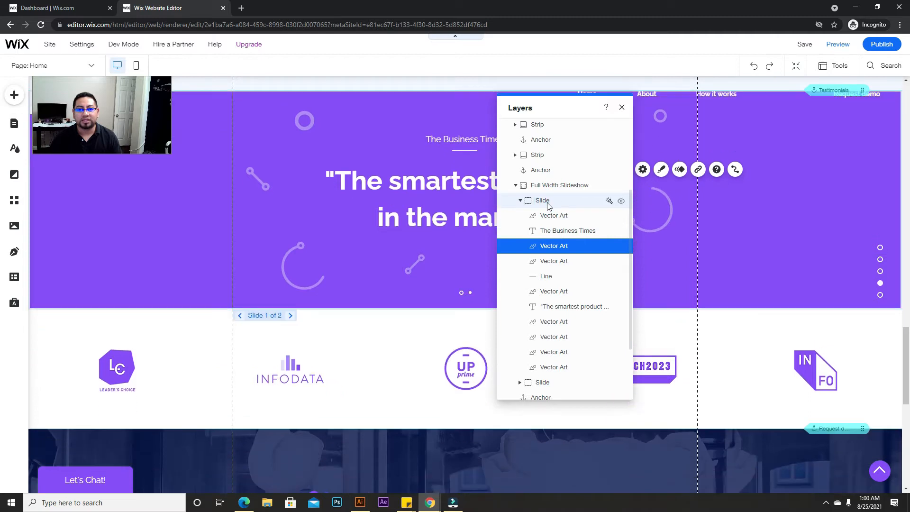
scroll(304, 233, "up", 1)
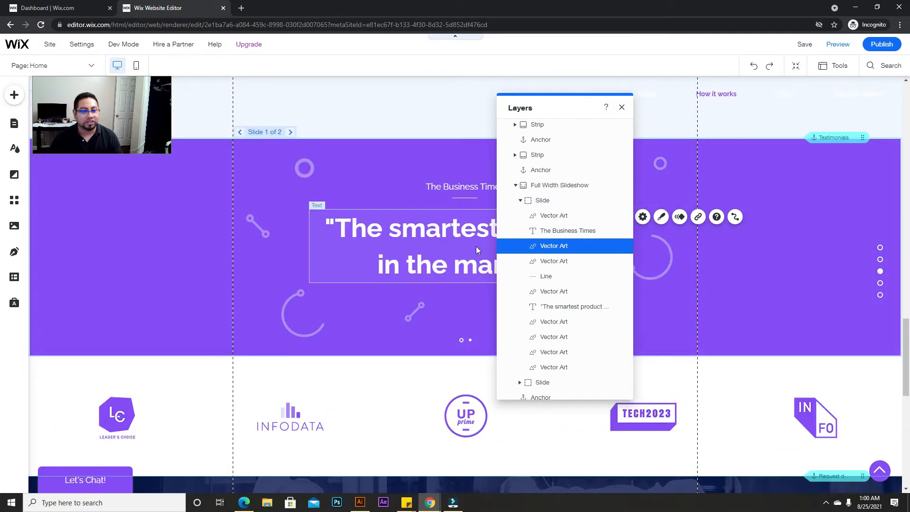
left_click_drag(578, 120, 352, 130)
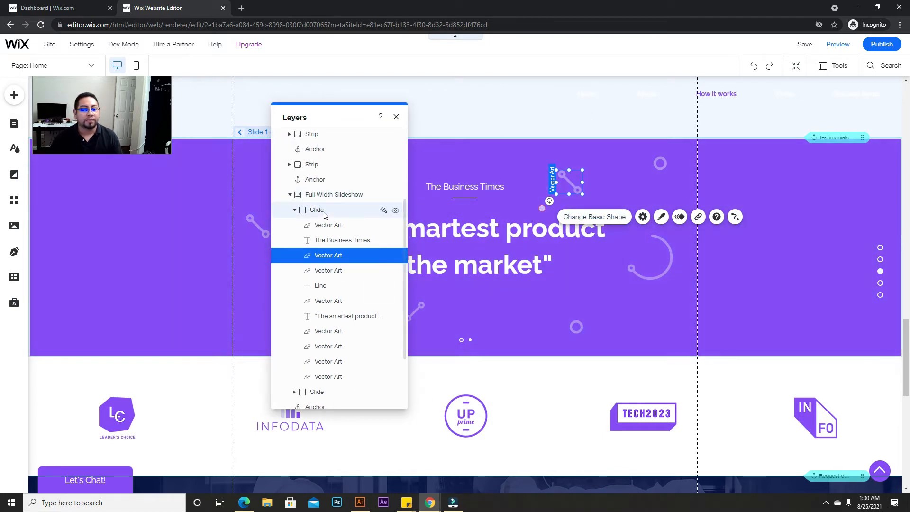
scroll(324, 215, "down", 1)
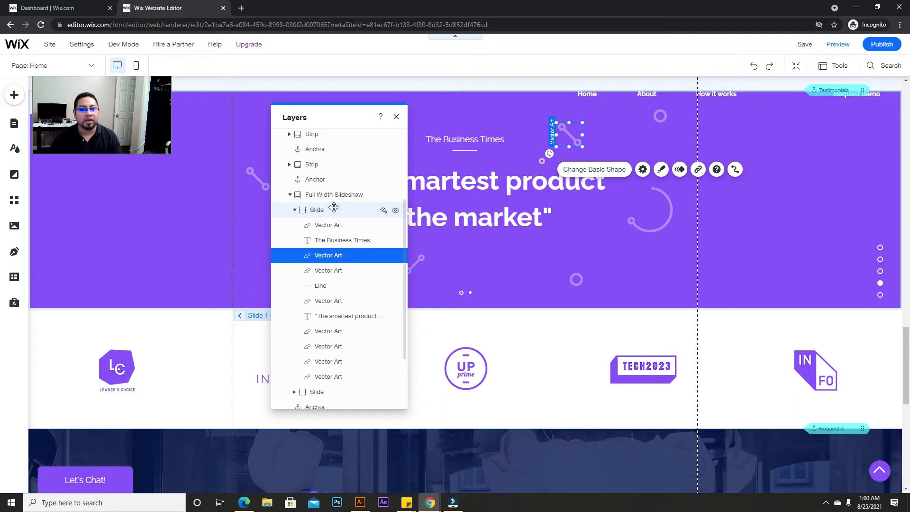
left_click(395, 211)
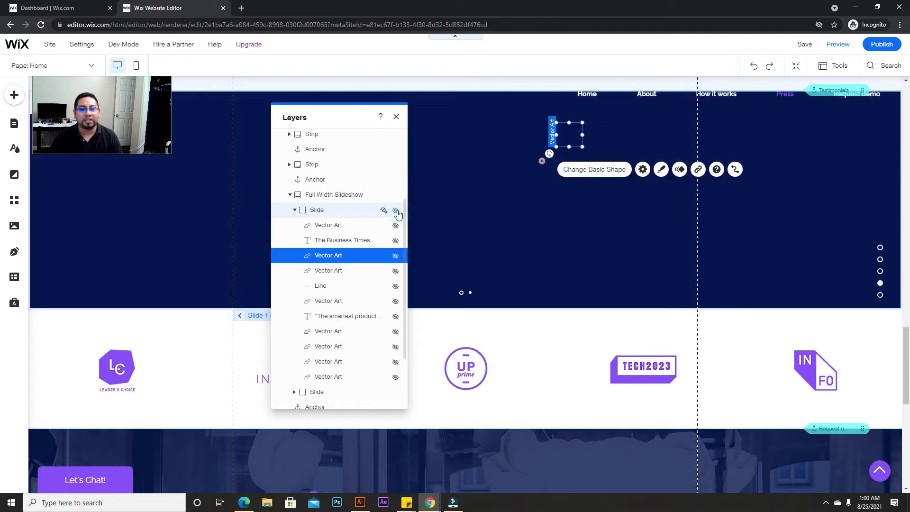
left_click(396, 211)
left_click(396, 210)
left_click(395, 210)
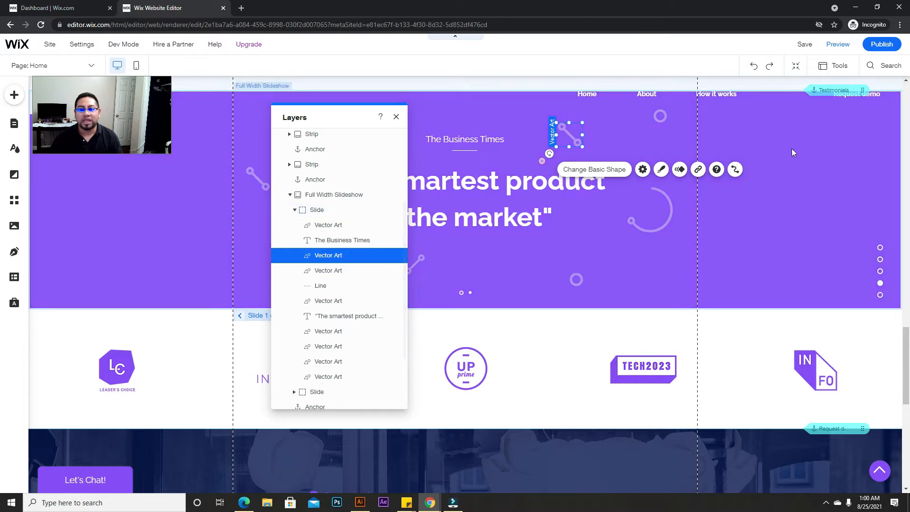
Step: Look over the Full Width Slideshow's editing options, including Arrange, and close the Layers panel
right_click(797, 150)
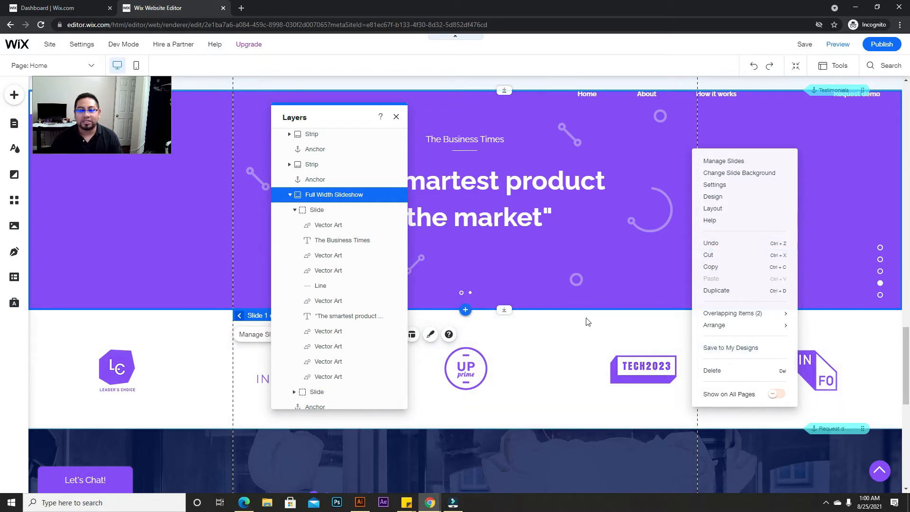
left_click(396, 117)
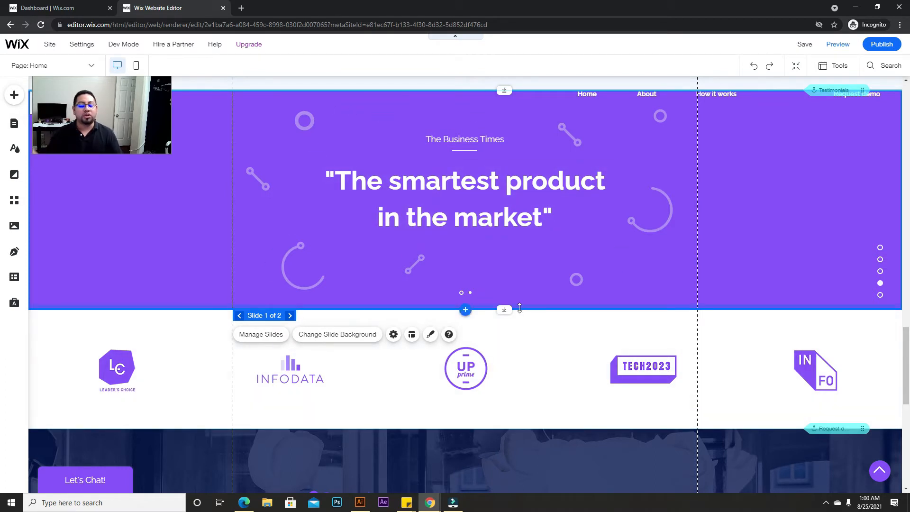
right_click(411, 115)
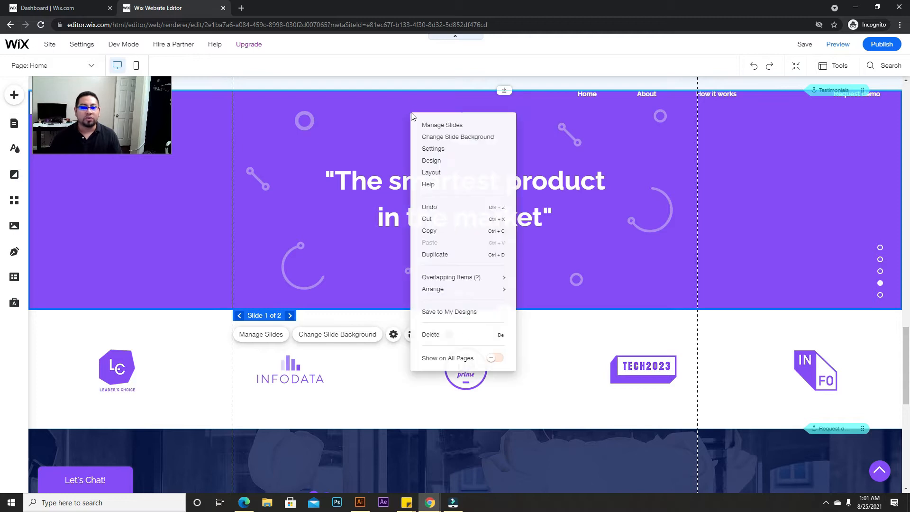
mouse_move(451, 293)
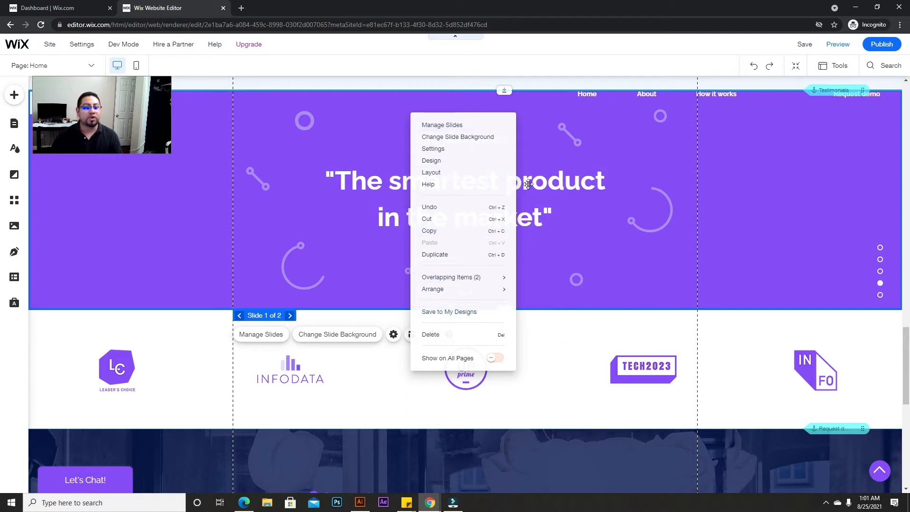
left_click_drag(144, 116, 189, 132)
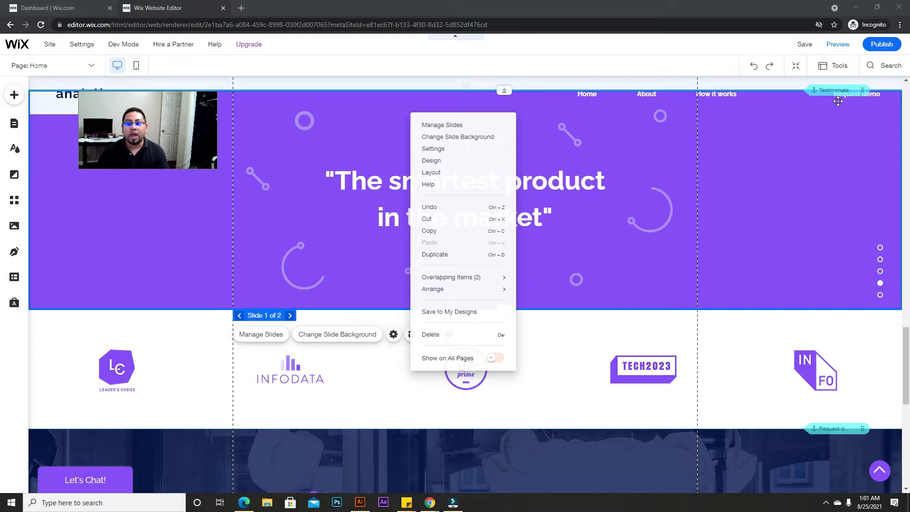
Step: Show the Layers panel again, select the testimonial quote text, and place the panel beside it, closing any help window
left_click(829, 68)
left_click(833, 118)
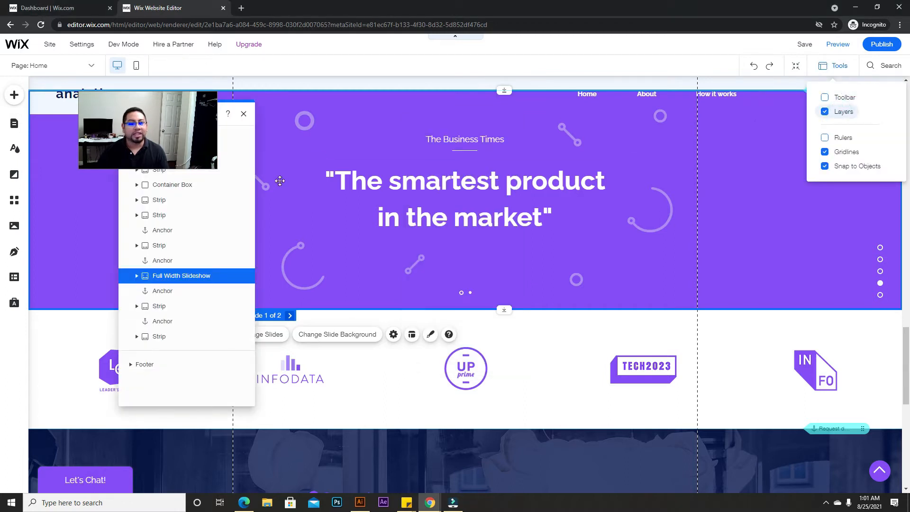
left_click_drag(234, 182, 415, 199)
left_click(415, 199)
left_click_drag(233, 121, 554, 125)
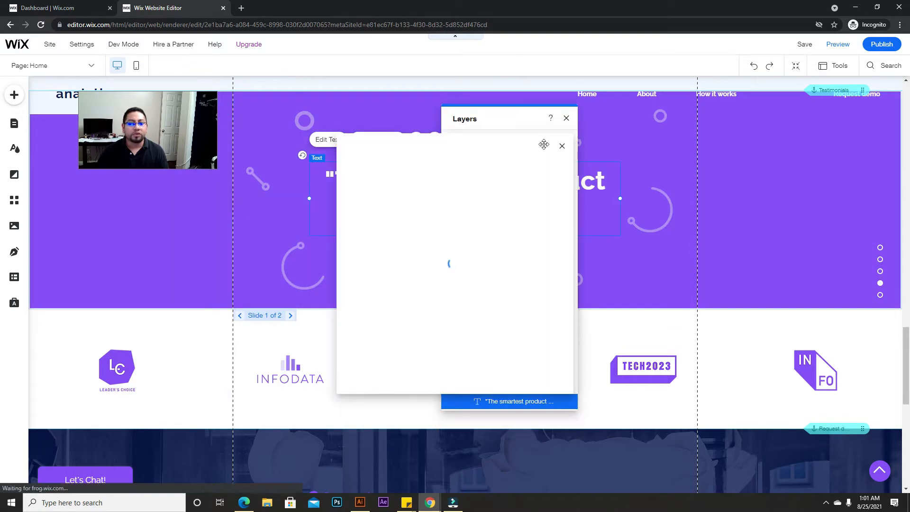
left_click(562, 145)
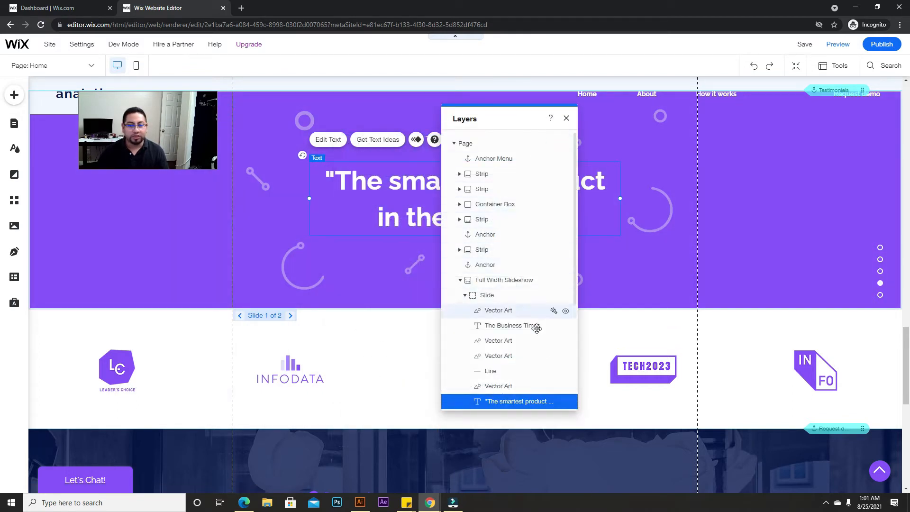
Step: Move the testimonial quote text down and to the left so it overlaps the slide's circular vector art
scroll(493, 285, "down", 3)
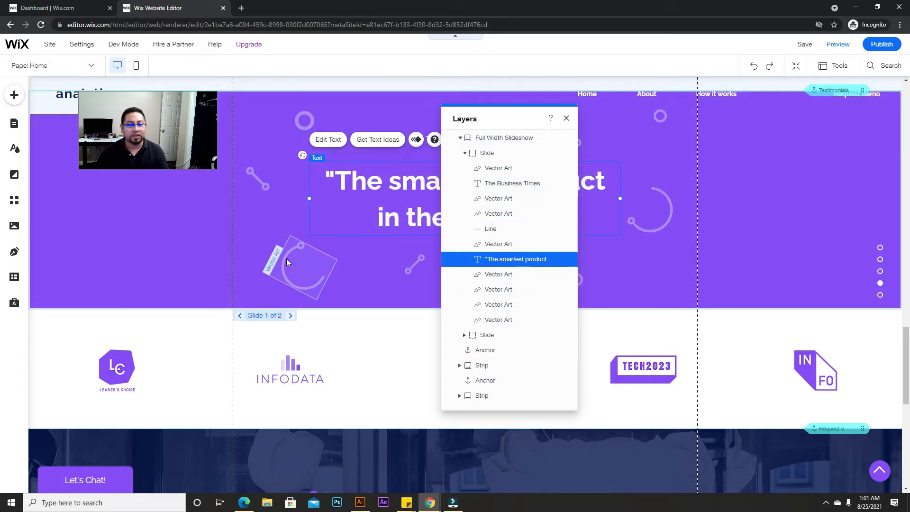
left_click_drag(321, 227, 312, 263)
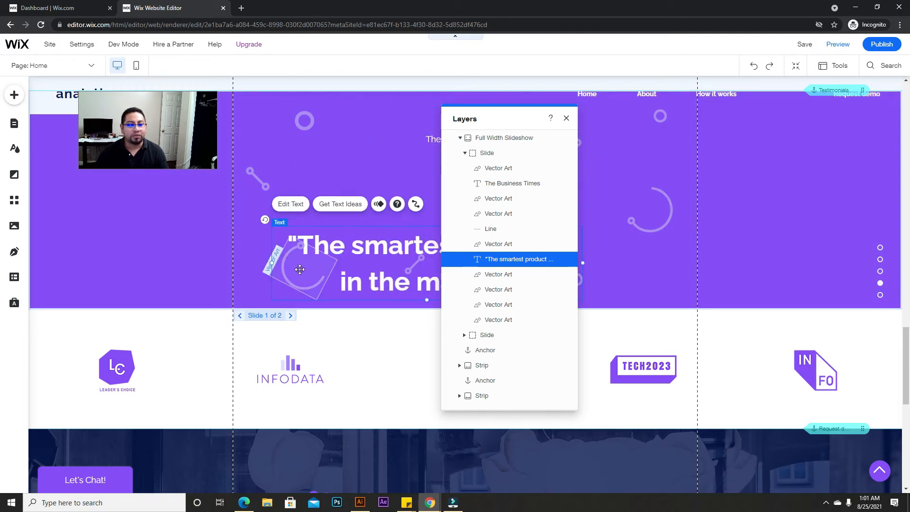
left_click(370, 252)
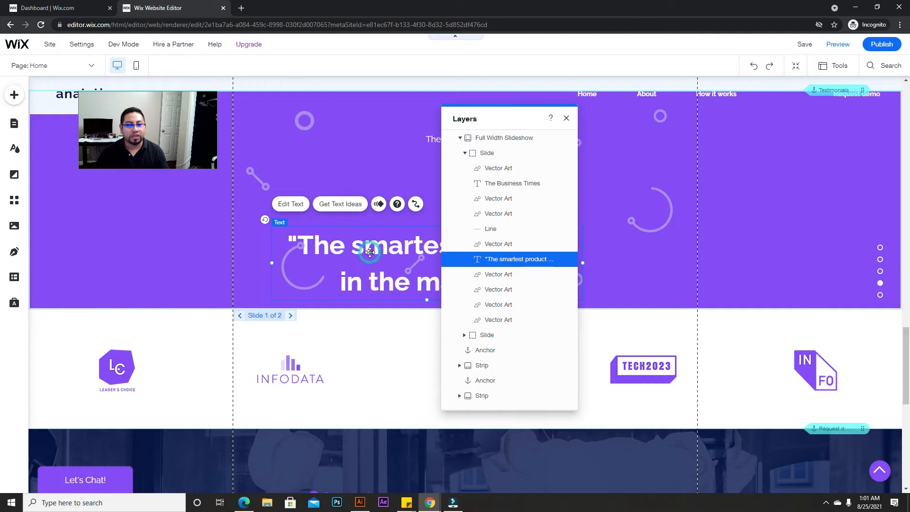
Step: Find the circular vector art overlapping the testimonial quote through the slide's Vector Art layers and delete it
left_click(507, 250)
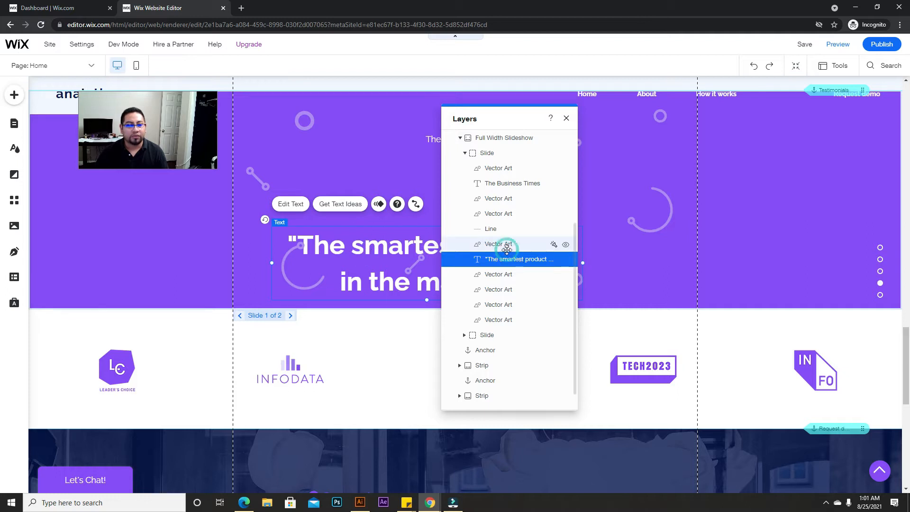
left_click(502, 214)
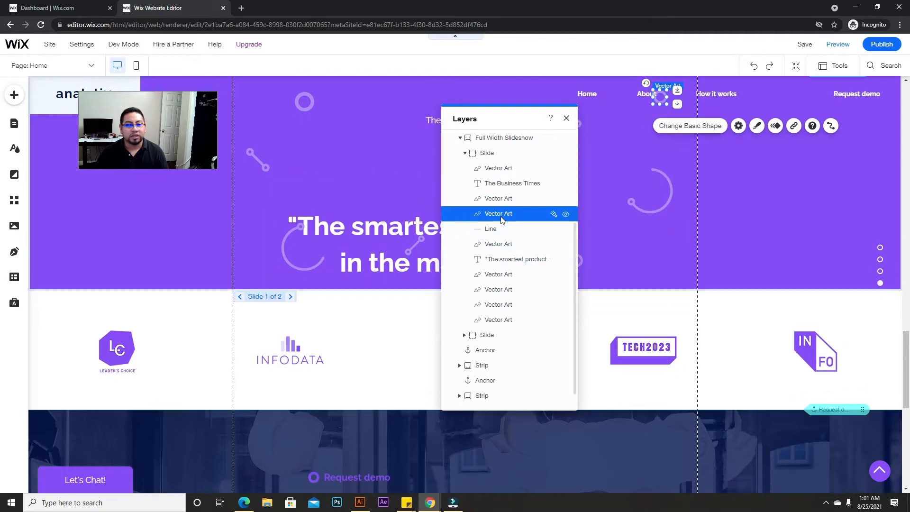
left_click(502, 199)
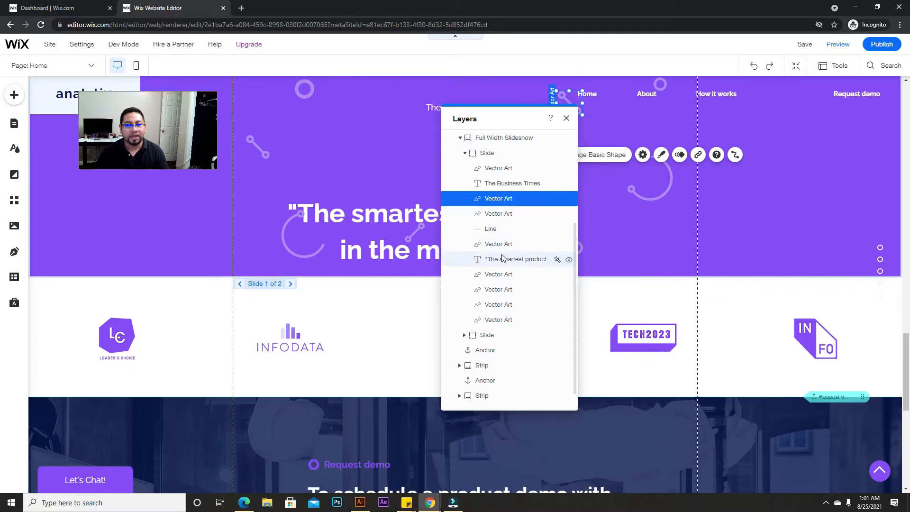
left_click(506, 278)
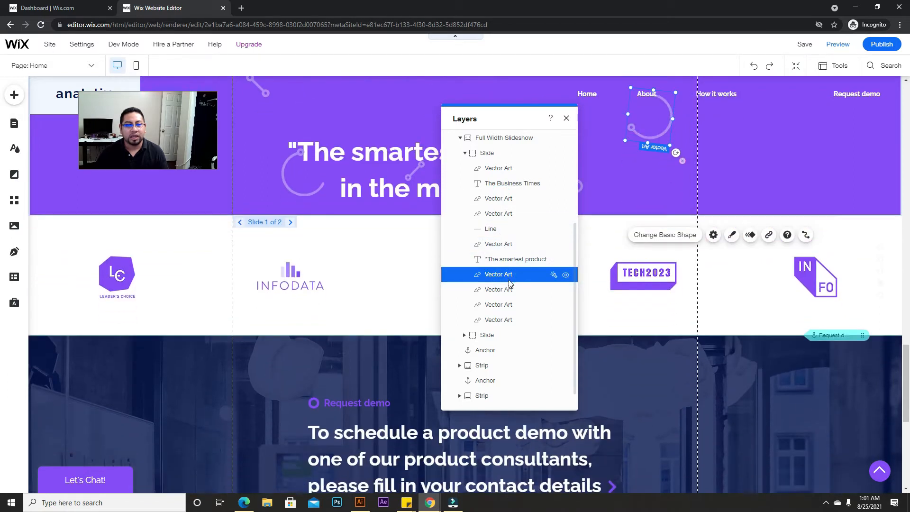
left_click(509, 289)
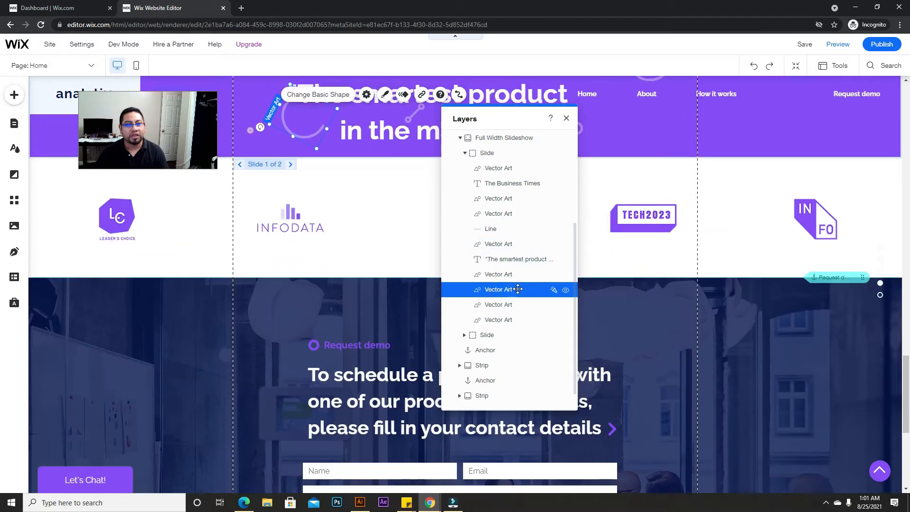
scroll(521, 290, "up", 1)
scroll(522, 290, "down", 1)
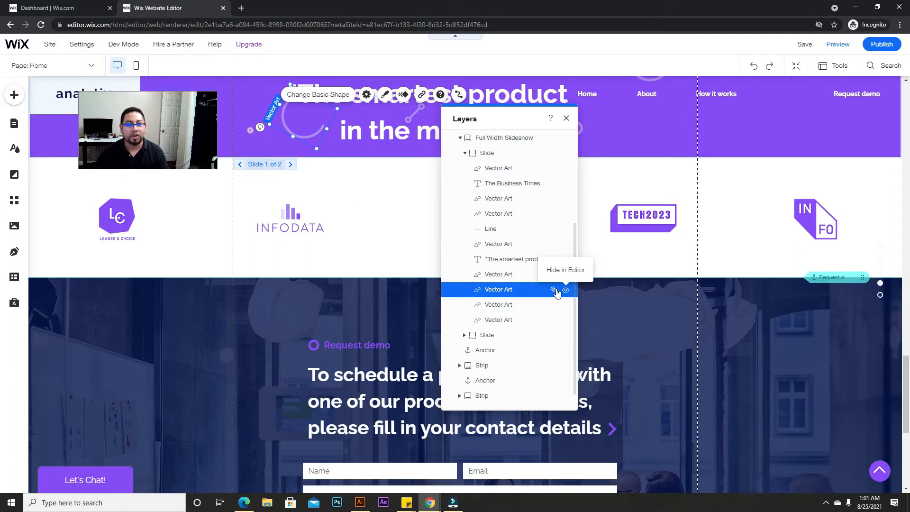
key("Delete")
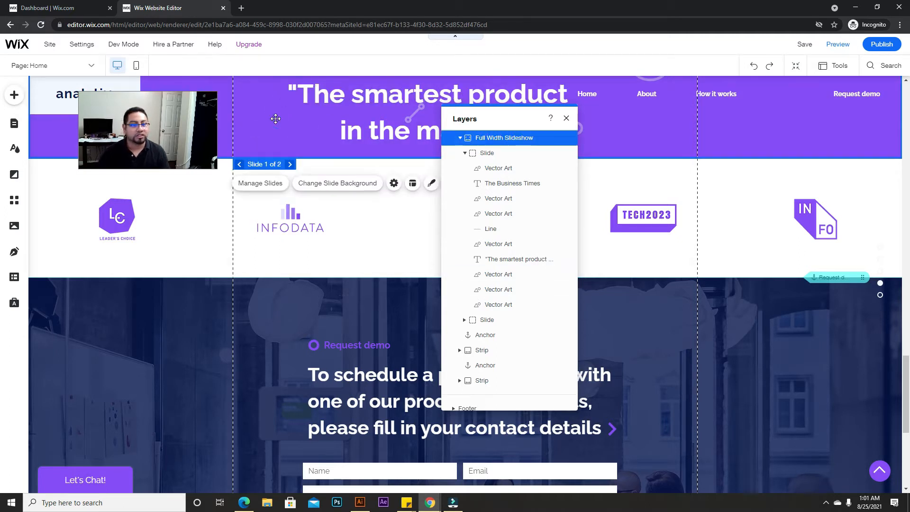
Step: Delete the small ring vector art in the slide's upper-left area and close the Layers panel
scroll(388, 159, "up", 4)
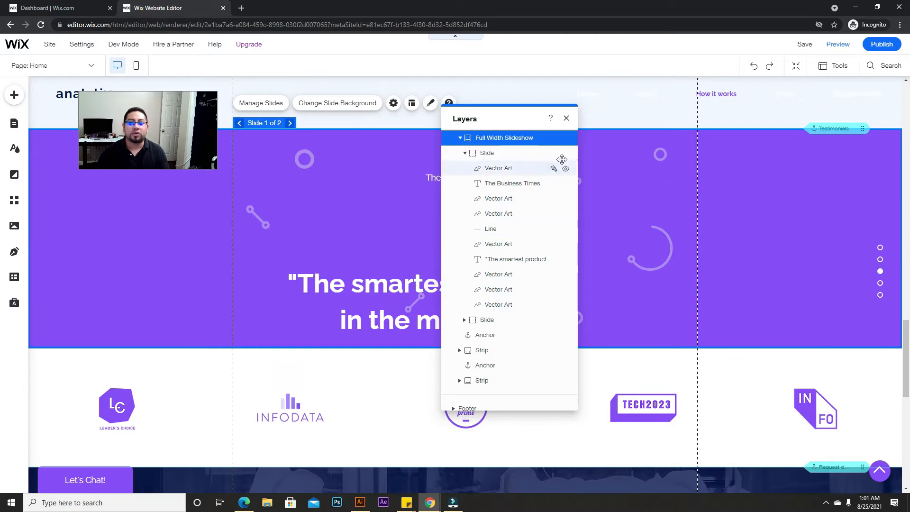
right_click(303, 159)
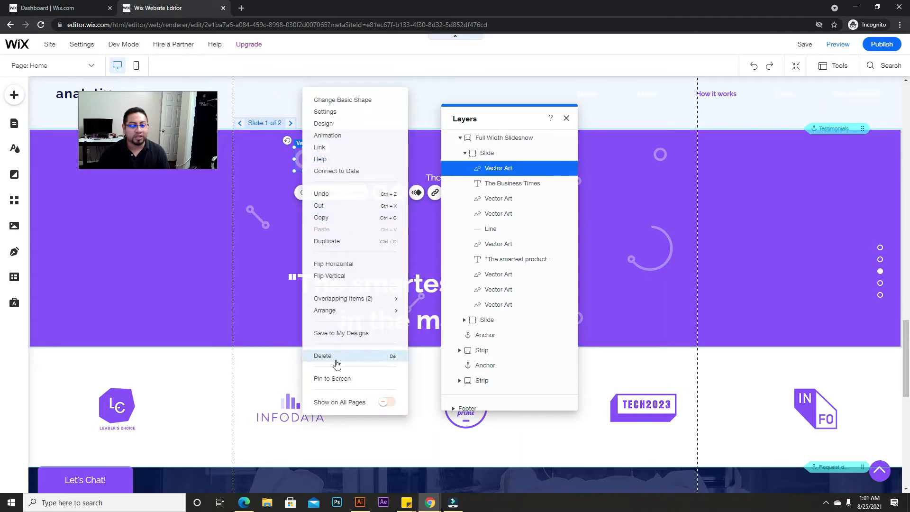
left_click(269, 198)
left_click(304, 163)
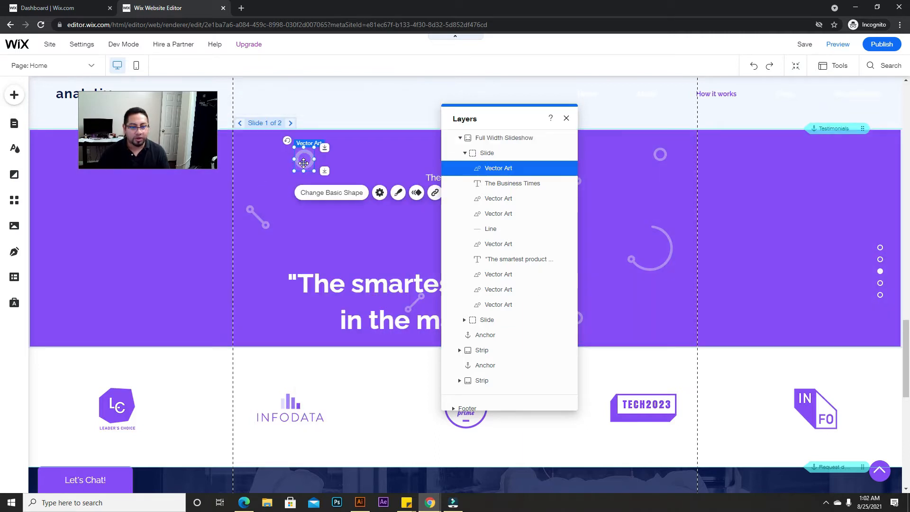
key("Delete")
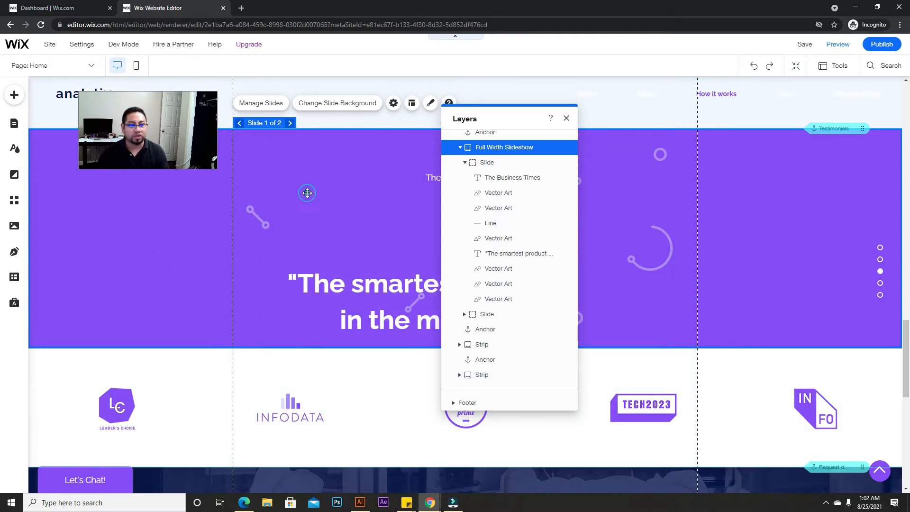
left_click(568, 120)
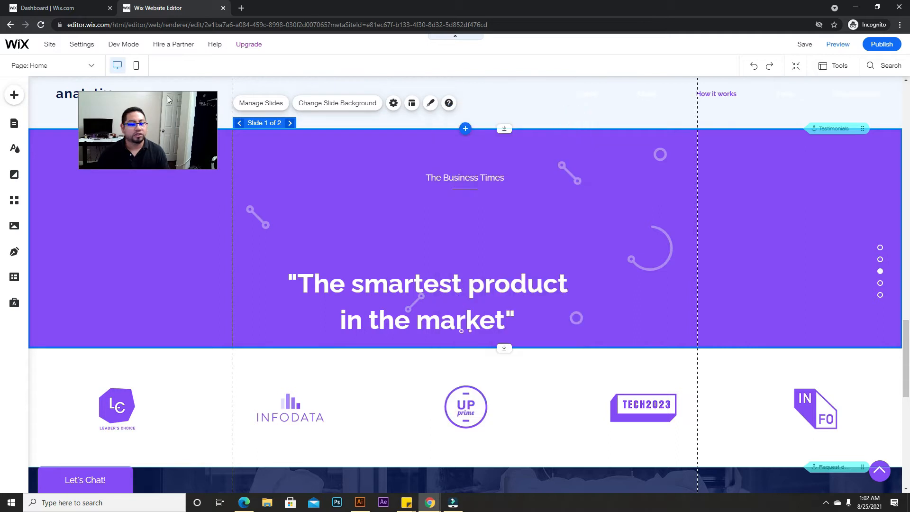
Step: Undo the deletions of the ring and the circular vector art, then redo both
left_click(754, 66)
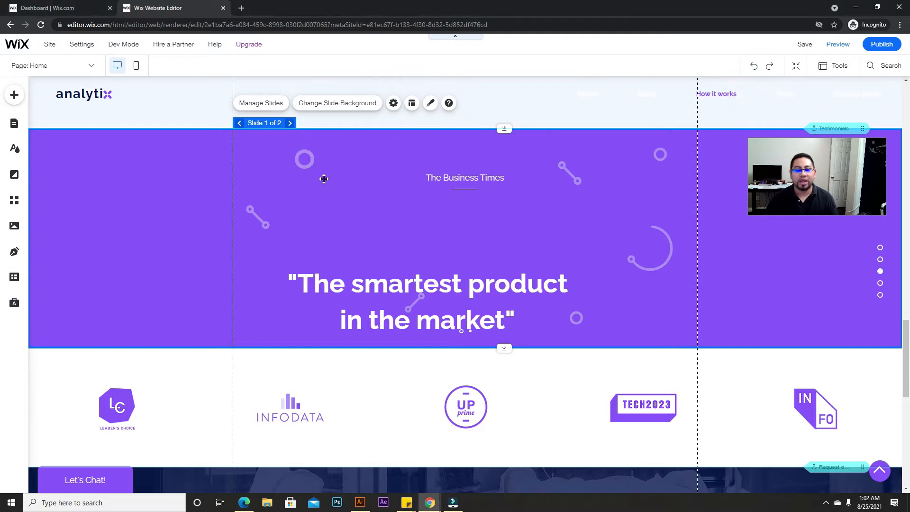
left_click(753, 67)
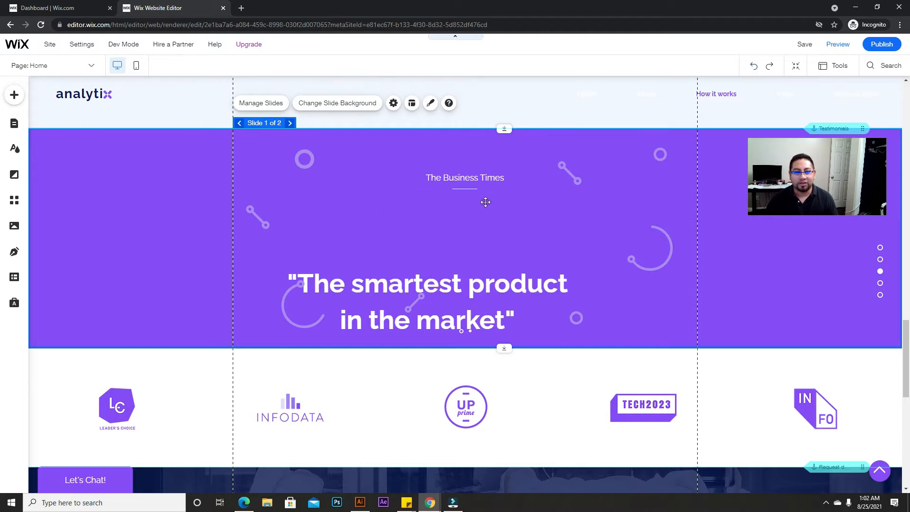
left_click(772, 68)
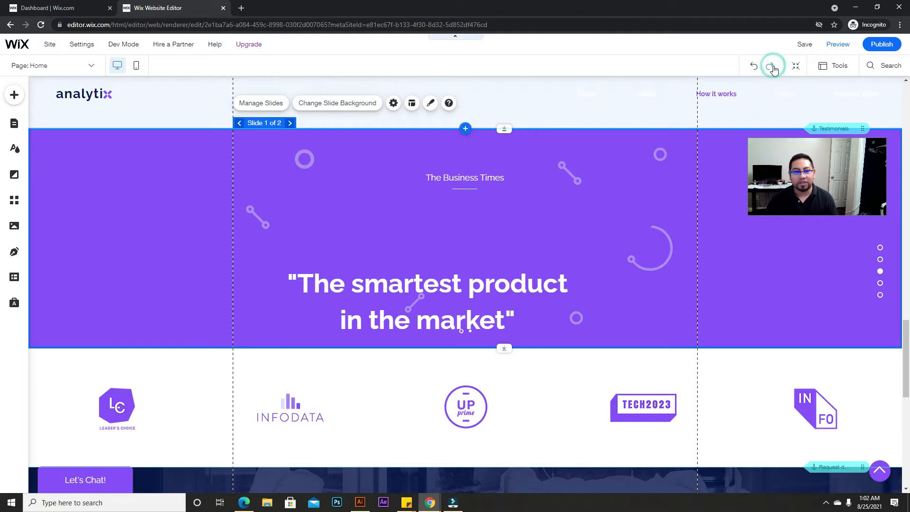
left_click(773, 69)
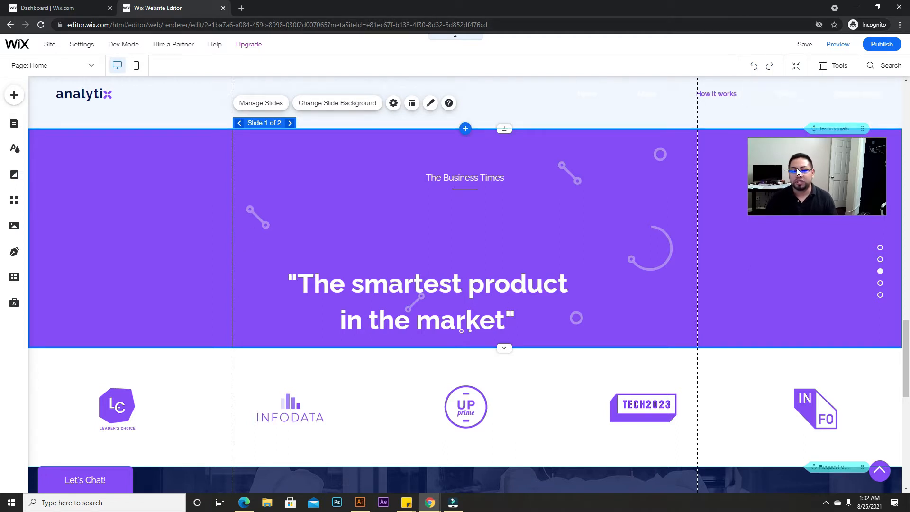
left_click_drag(839, 168, 800, 138)
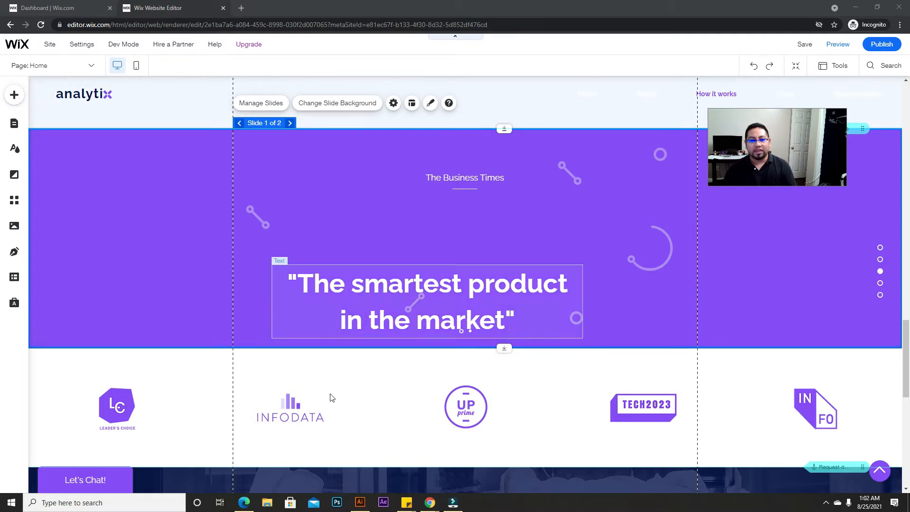
Step: Examine the Classic and About strip designs available to add, comparing them with the sections of the Home page
scroll(299, 359, "up", 1)
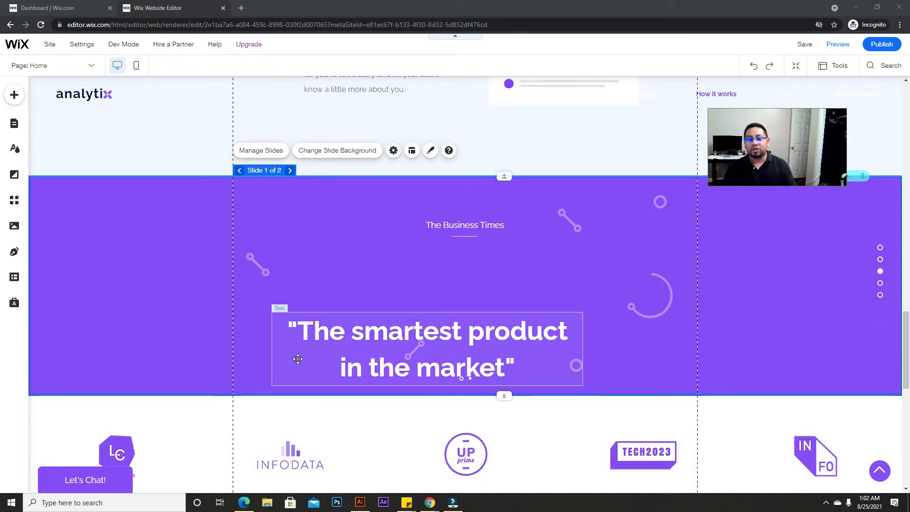
left_click(13, 95)
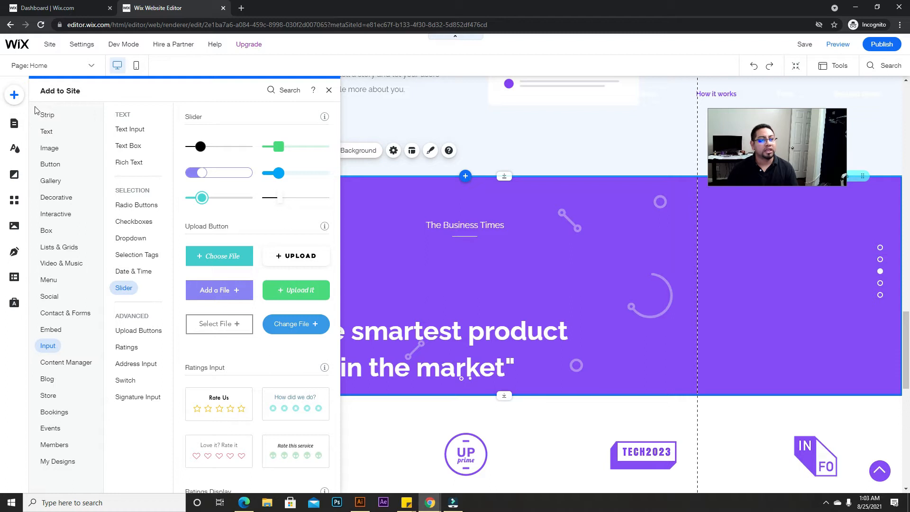
mouse_move(38, 115)
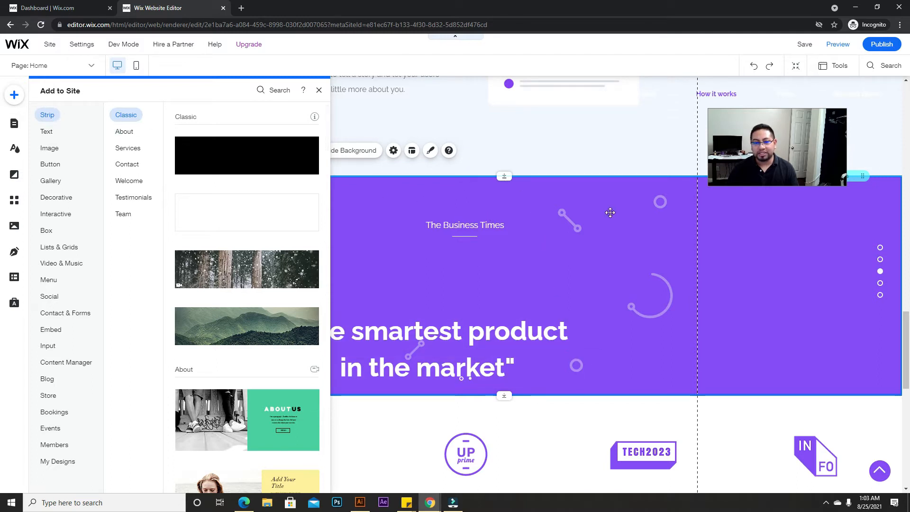
scroll(637, 341, "up", 1)
scroll(636, 340, "up", 15)
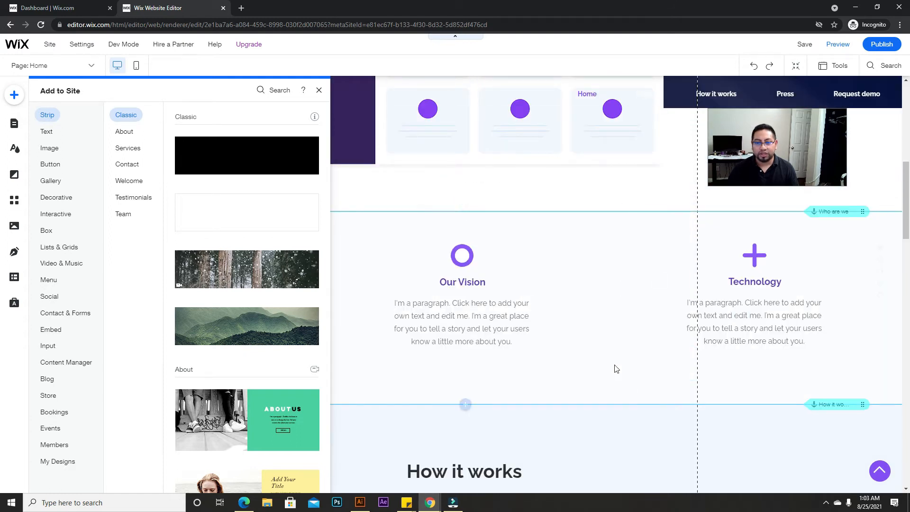
scroll(617, 368, "down", 8)
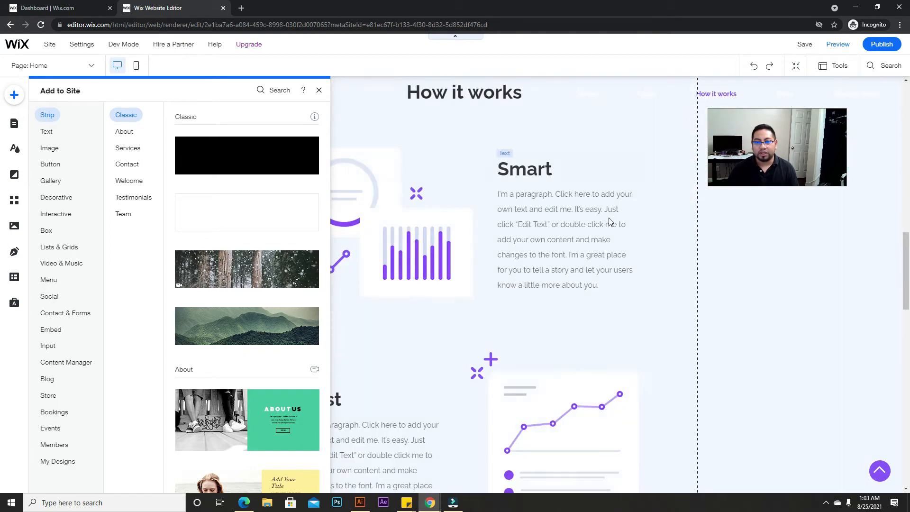
scroll(612, 266, "down", 10)
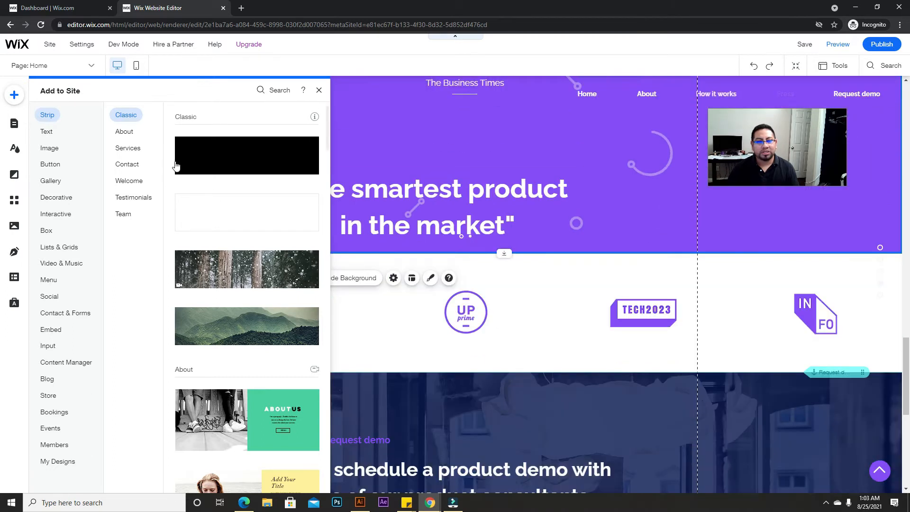
left_click(121, 131)
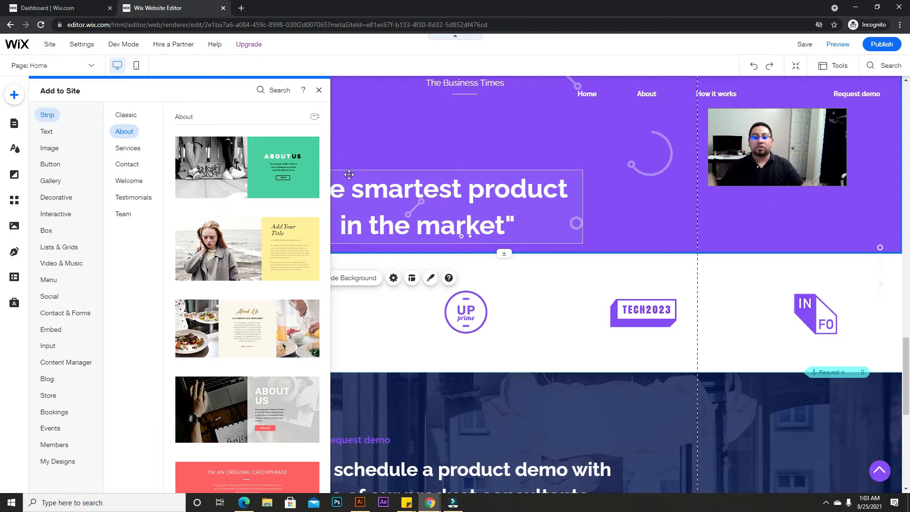
scroll(348, 174, "up", 4)
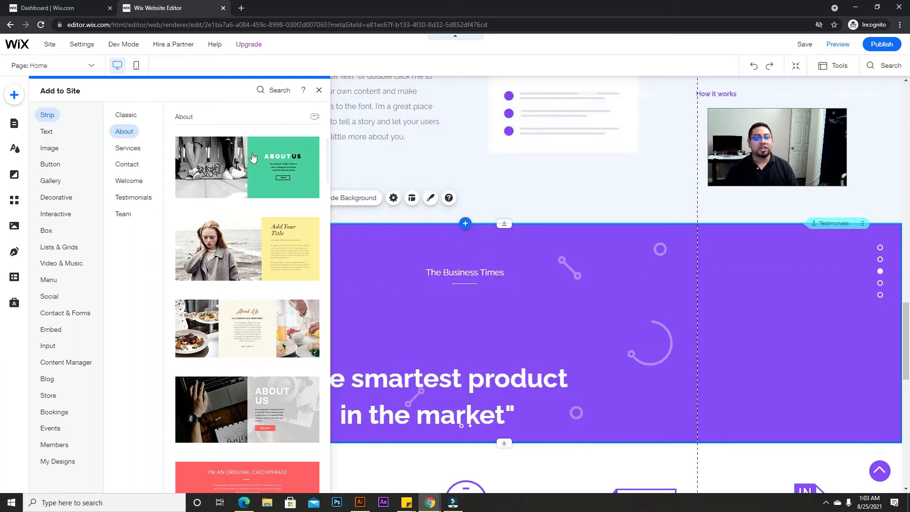
left_click(128, 119)
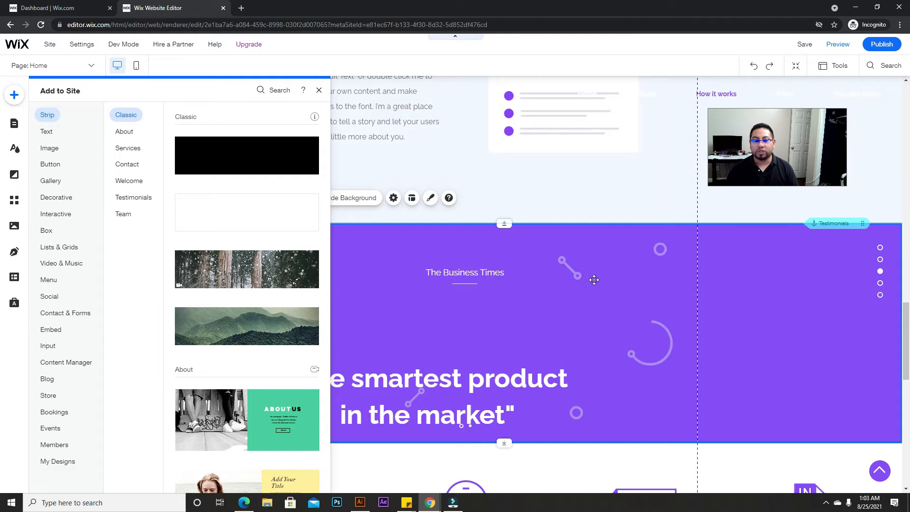
Step: Move the Full Width Slideshow section down the page to open an empty gap above it
left_click(503, 227)
left_click_drag(509, 311, 512, 475)
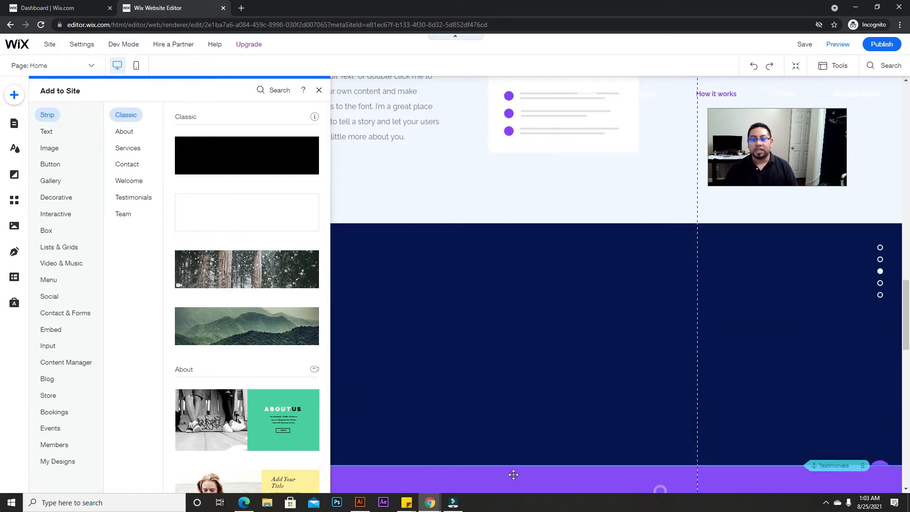
scroll(545, 337, "down", 4)
scroll(495, 195, "up", 3)
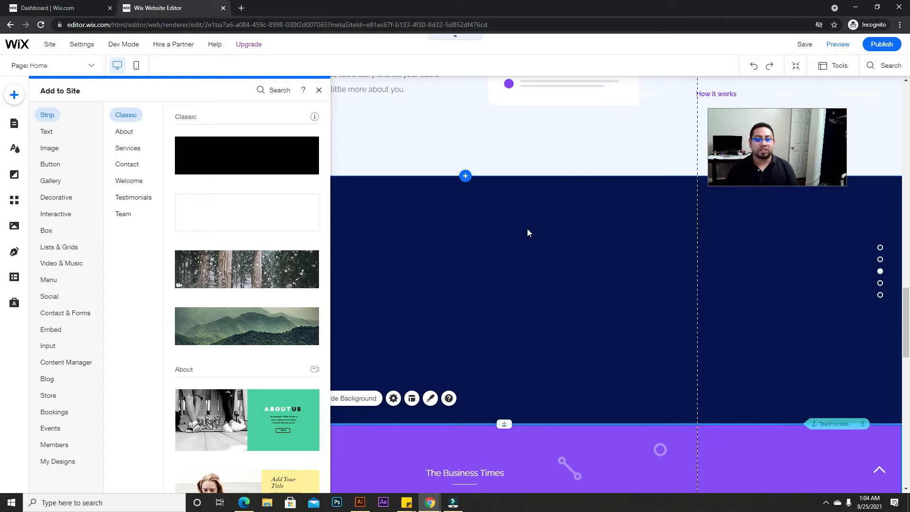
Step: Try to pull the slideshow back up, then undo its move and the deletion of the ring vector art
left_click_drag(504, 424, 478, 281)
left_click_drag(505, 420, 534, 311)
left_click(543, 306)
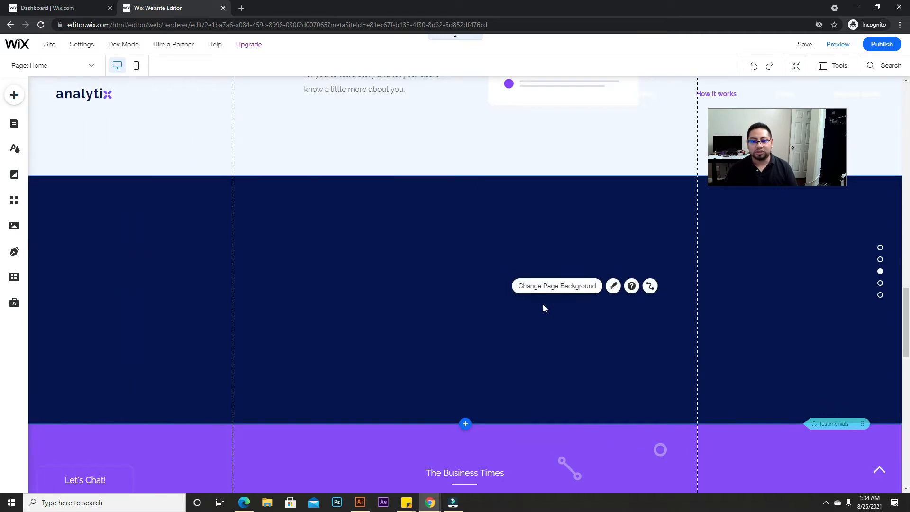
left_click(755, 70)
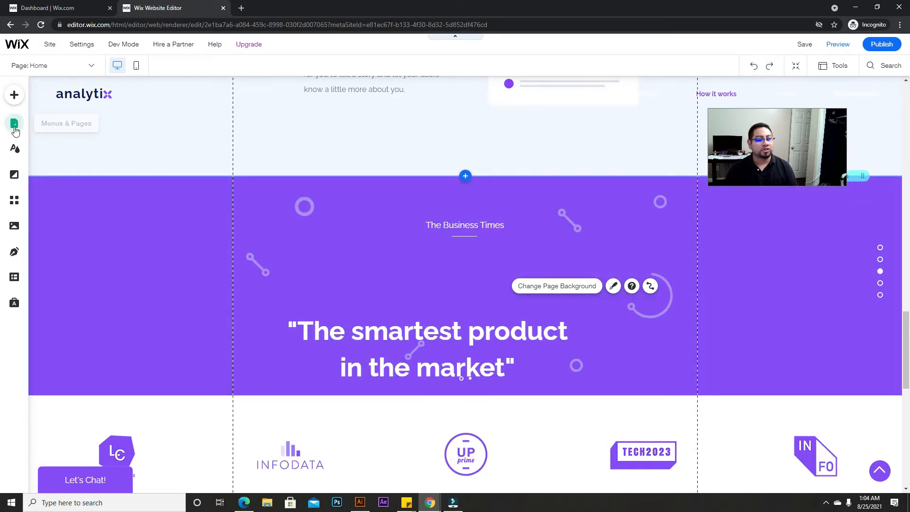
Step: Open the Site Pages overview and look at the site menu entries alongside the Home page's lower sections
left_click(15, 124)
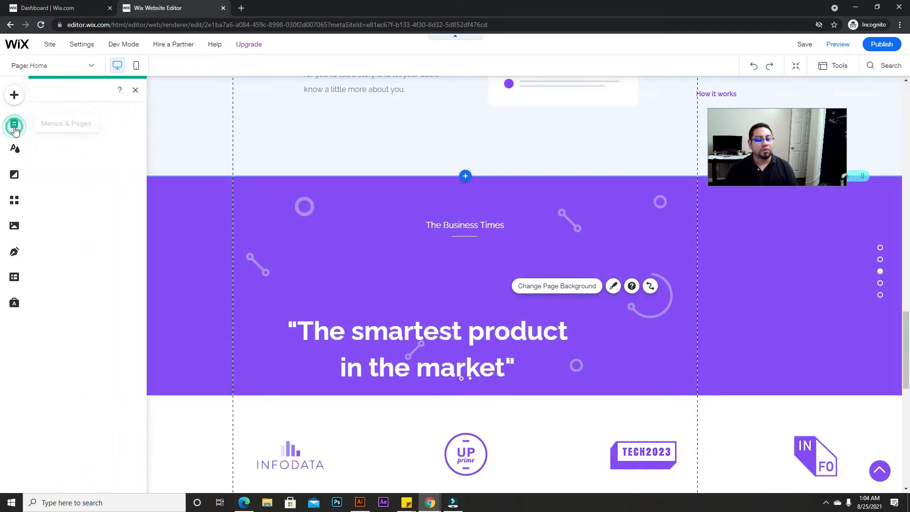
scroll(531, 238, "down", 5)
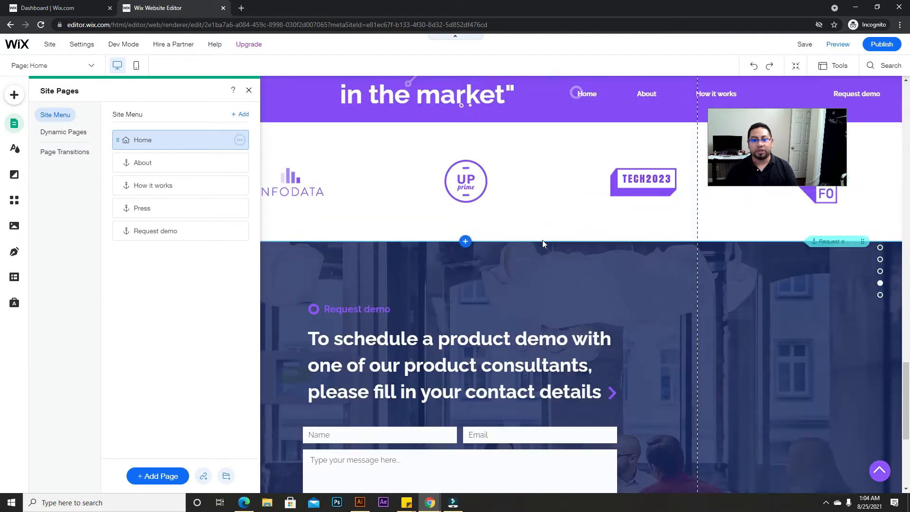
Step: Add the blank white Classic strip between the How it works section and the testimonial slideshow
scroll(542, 239, "up", 5)
scroll(500, 228, "up", 2)
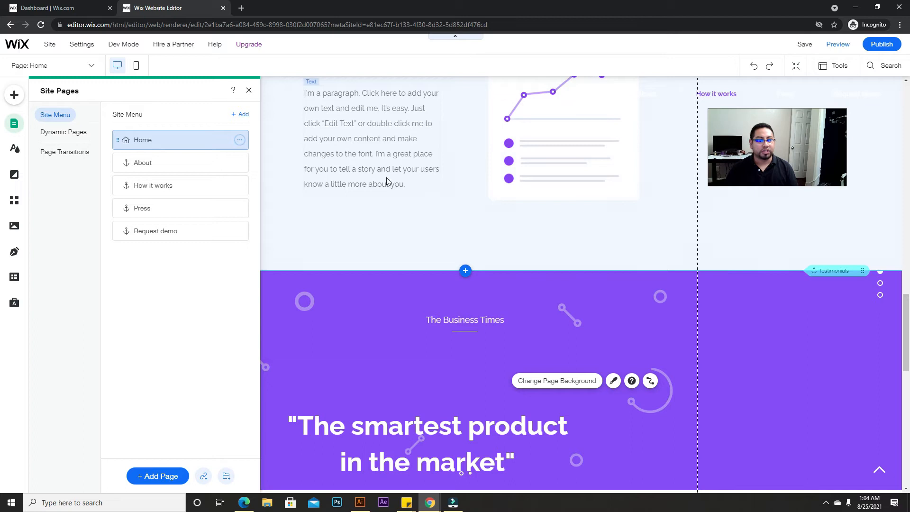
left_click(13, 95)
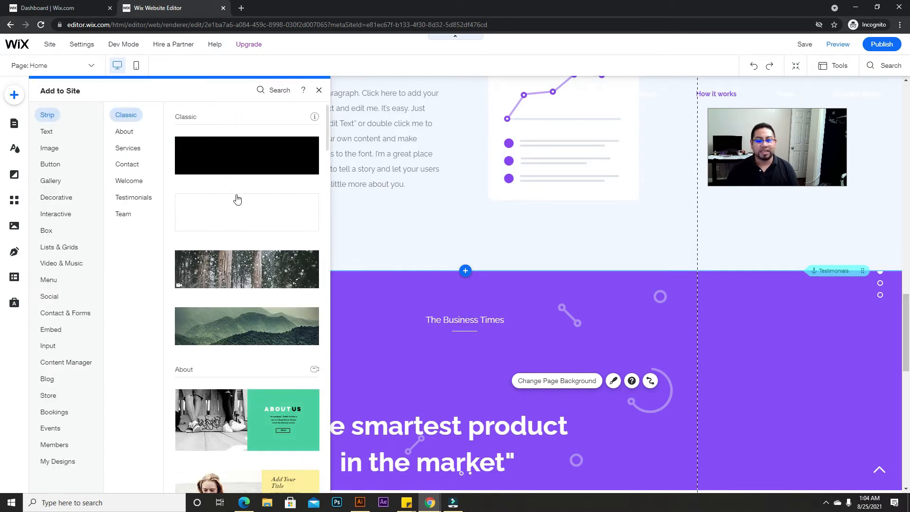
left_click_drag(265, 218, 504, 321)
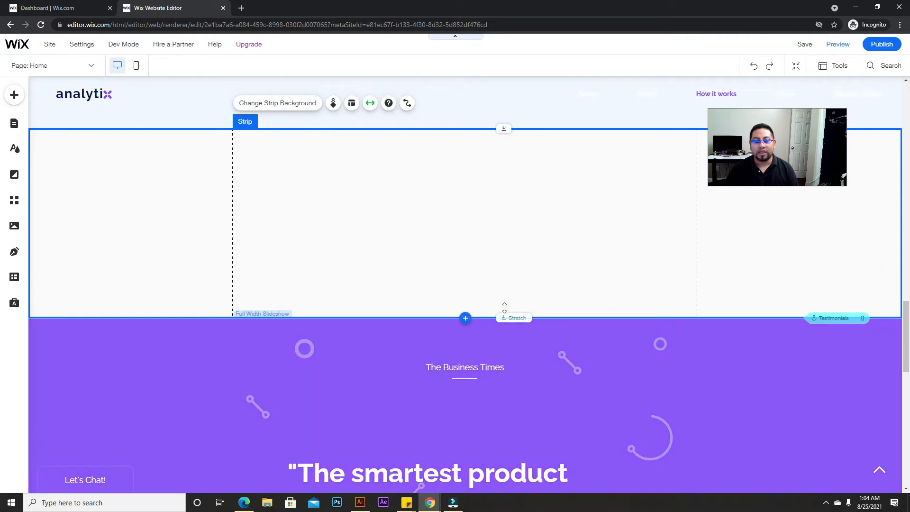
Step: Move the blank strip down to leave a gap below the How it works section and bring it back flush
scroll(518, 242, "up", 4)
scroll(509, 291, "down", 3)
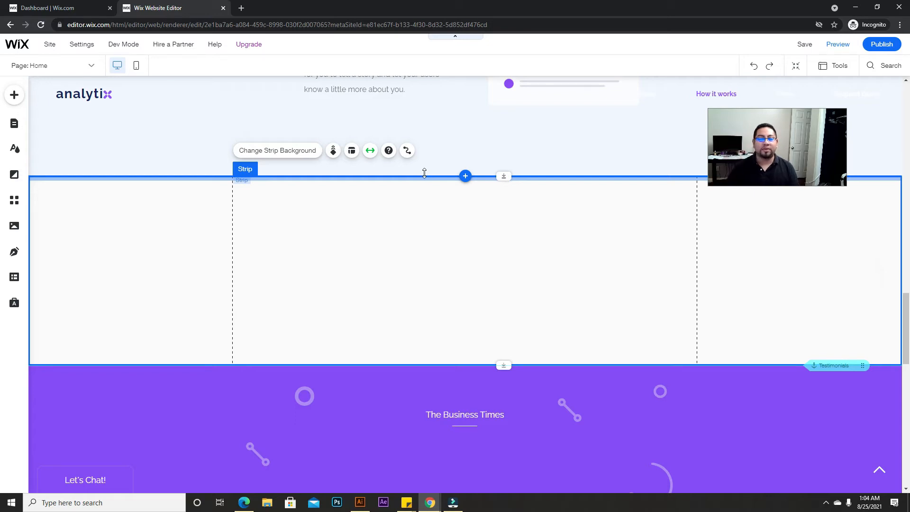
left_click_drag(424, 189, 428, 137)
left_click_drag(424, 223, 427, 174)
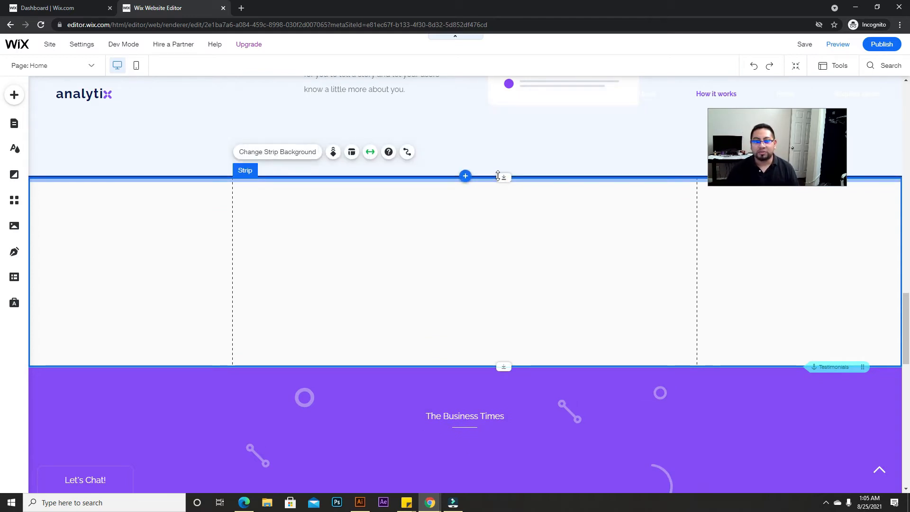
left_click_drag(505, 178, 506, 205)
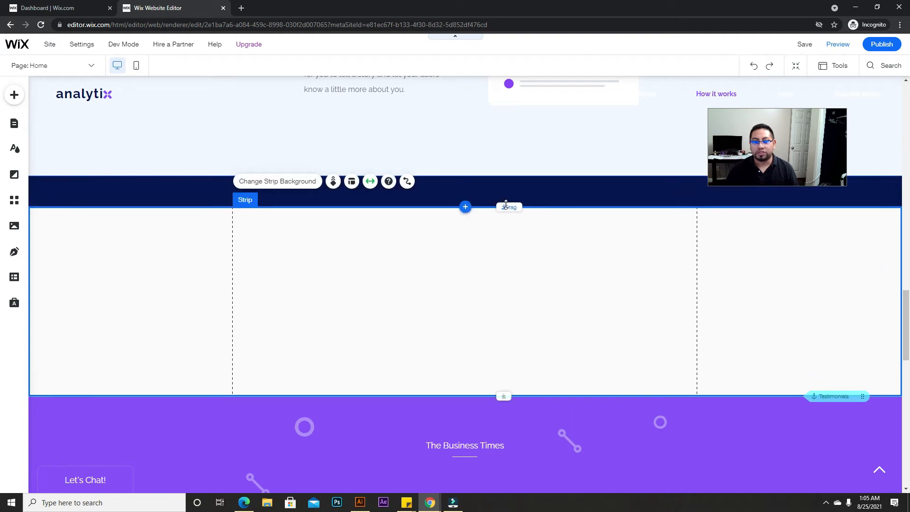
left_click_drag(506, 206, 511, 168)
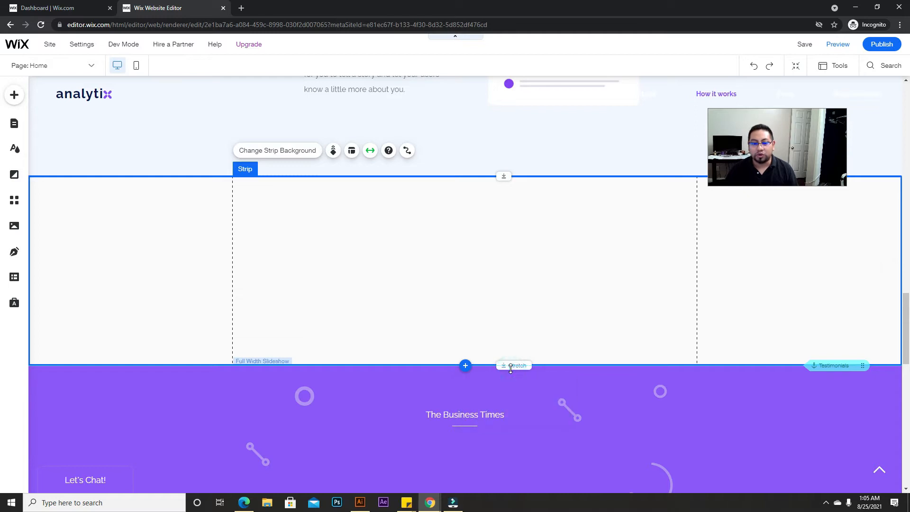
Step: Shorten the blank strip from its lower edge and move it down so it overlaps the testimonial slideshow
left_click_drag(508, 366, 500, 338)
scroll(503, 298, "down", 3)
scroll(506, 266, "up", 3)
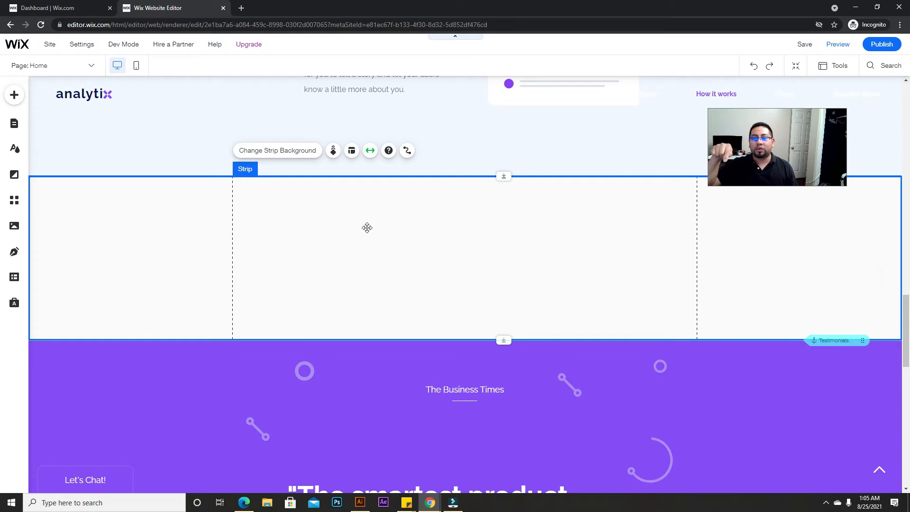
left_click_drag(367, 228, 528, 331)
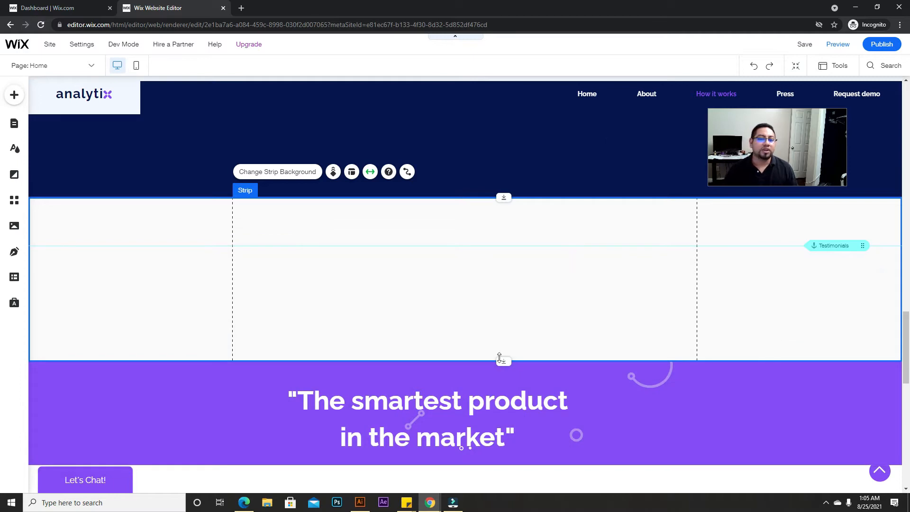
scroll(486, 309, "up", 2)
scroll(485, 325, "down", 1)
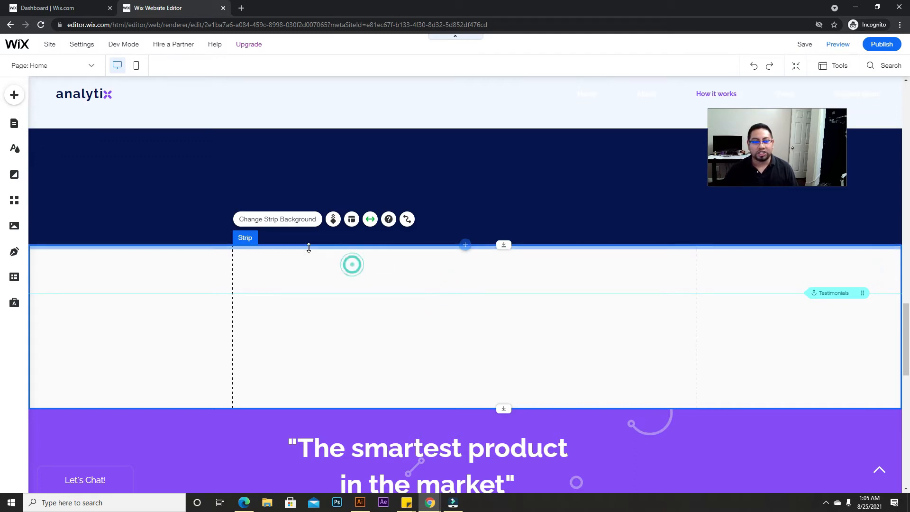
Step: Give the strip a dark purple #5933AA background and reduce its opacity to 64%
left_click(274, 220)
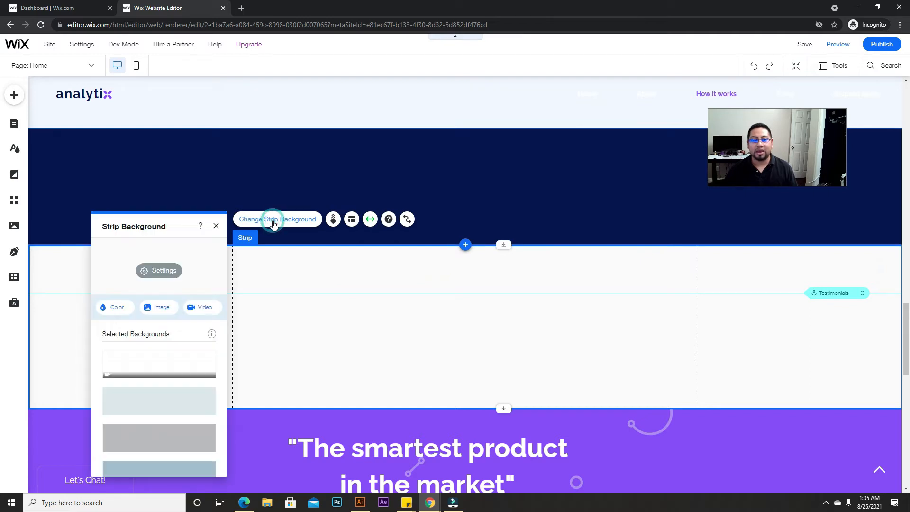
left_click_drag(194, 205, 595, 75)
left_click(521, 177)
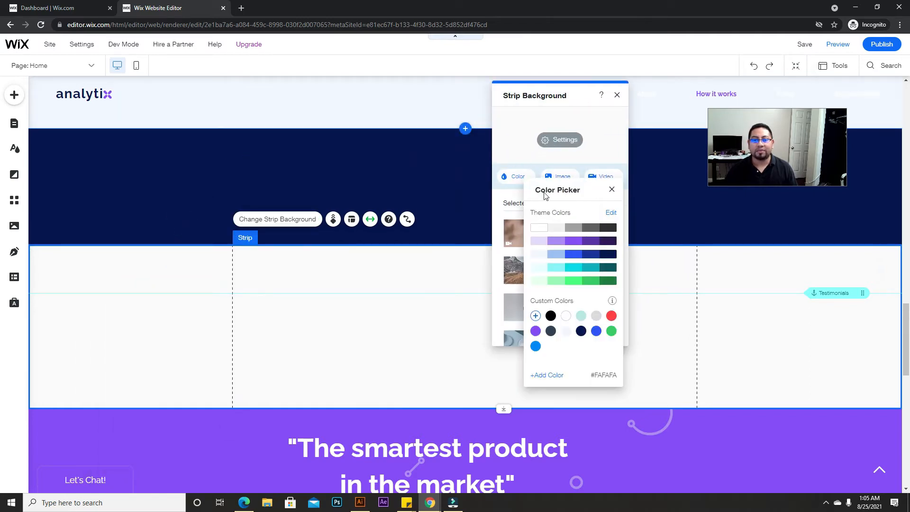
left_click(593, 243)
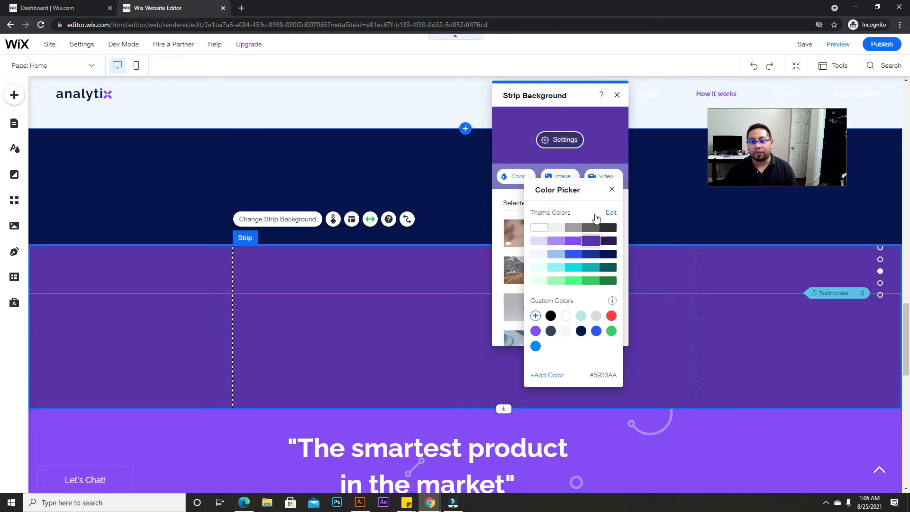
left_click(576, 120)
left_click(570, 146)
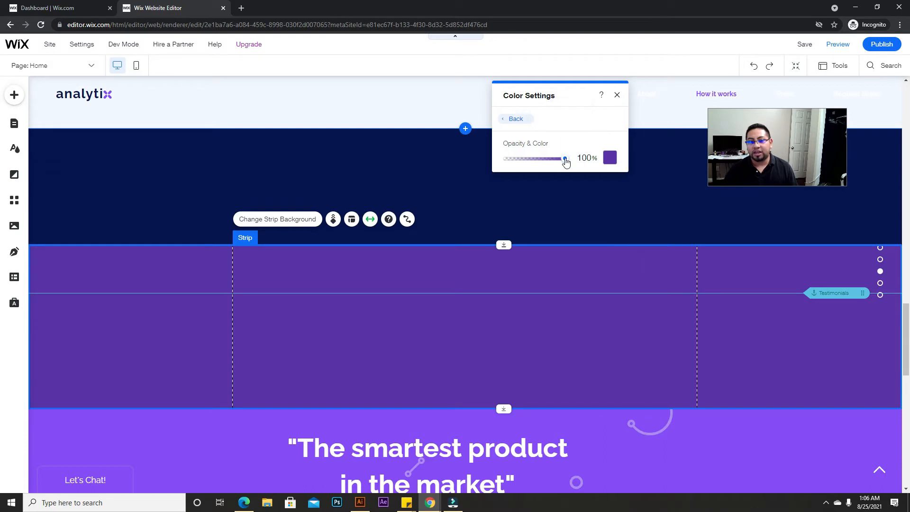
left_click_drag(565, 161, 549, 163)
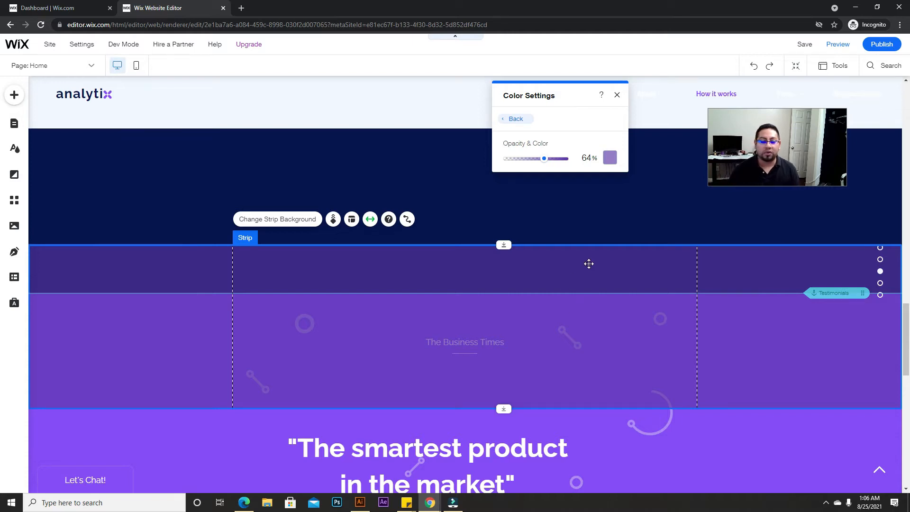
Step: Move the purple strip up between the How it works section and the testimonial slideshow, and stretch its lower edge to make it much taller
scroll(588, 264, "up", 1)
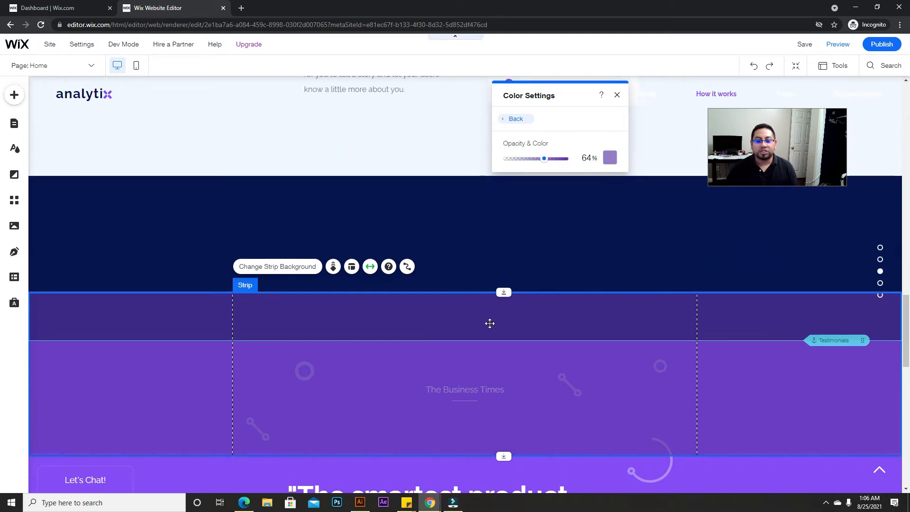
left_click_drag(503, 306, 496, 209)
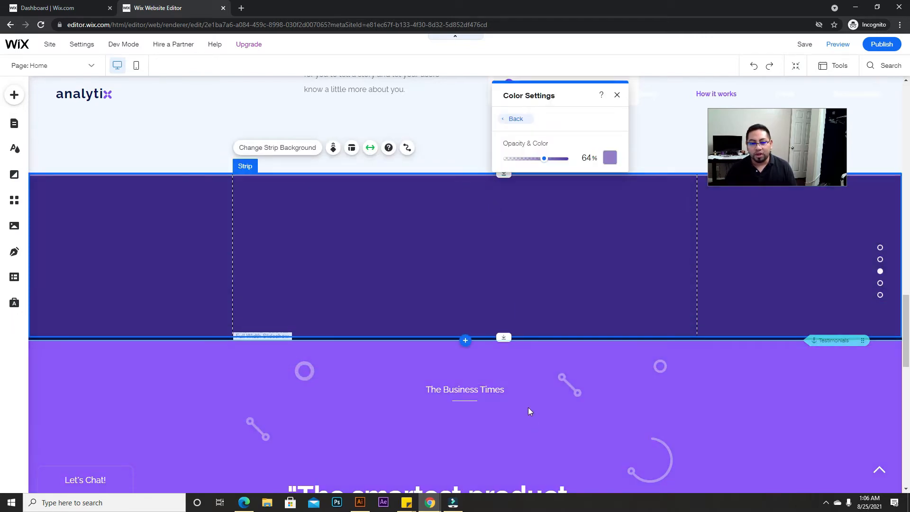
scroll(496, 208, "down", 4)
scroll(486, 330, "up", 5)
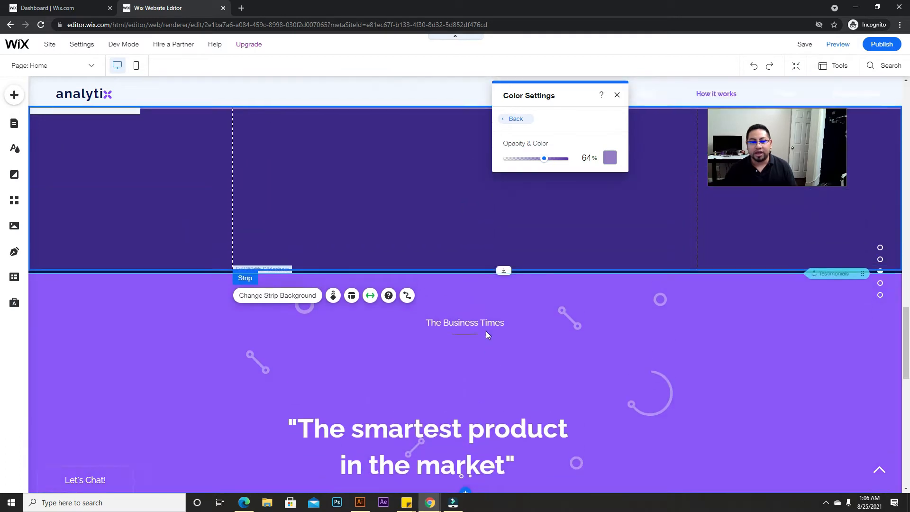
scroll(485, 325, "down", 2)
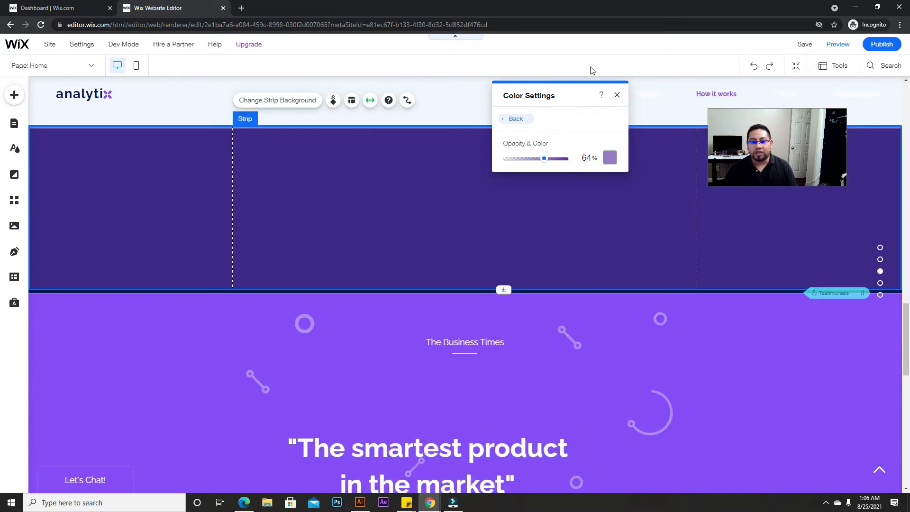
left_click(616, 97)
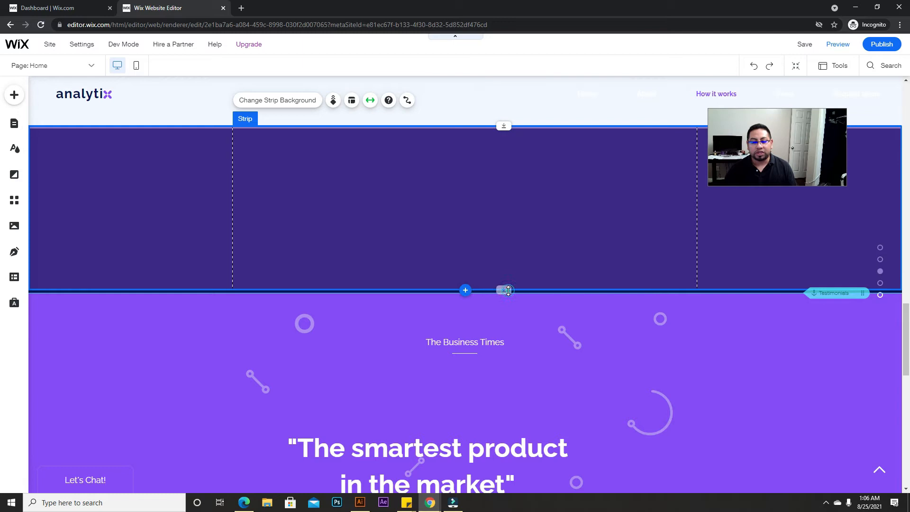
left_click_drag(465, 292, 514, 469)
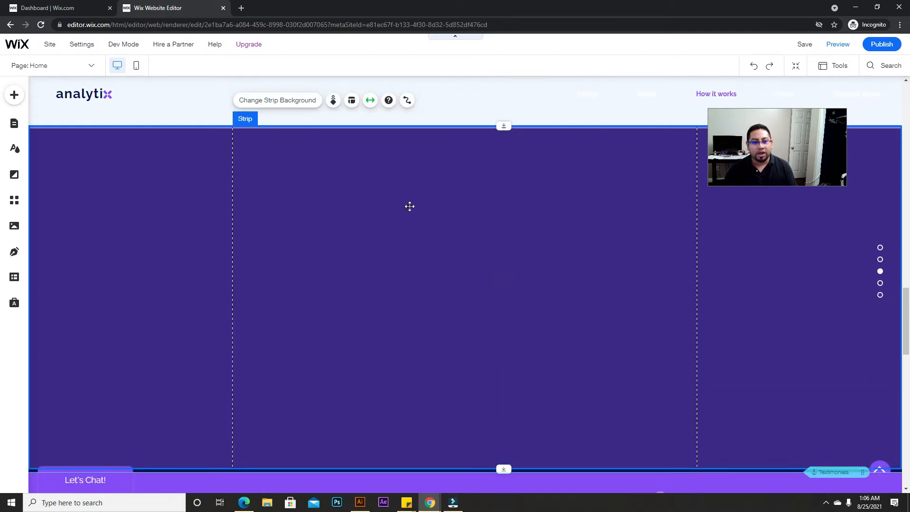
Step: Change the strip's background color to the white theme color
left_click(280, 105)
left_click(113, 188)
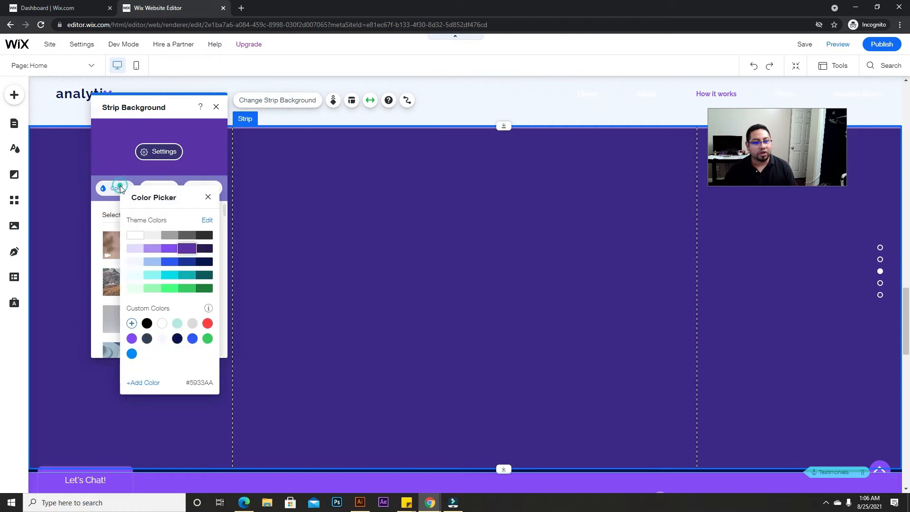
left_click(131, 235)
left_click(341, 228)
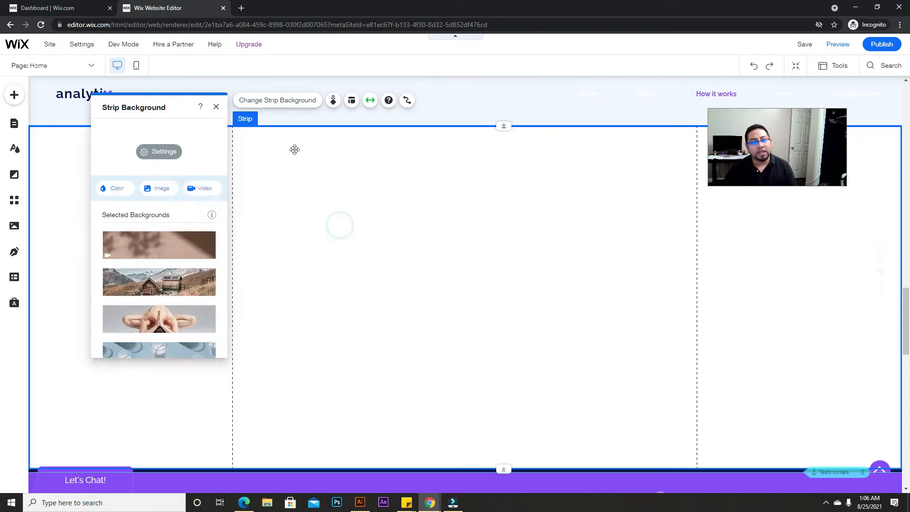
left_click(215, 109)
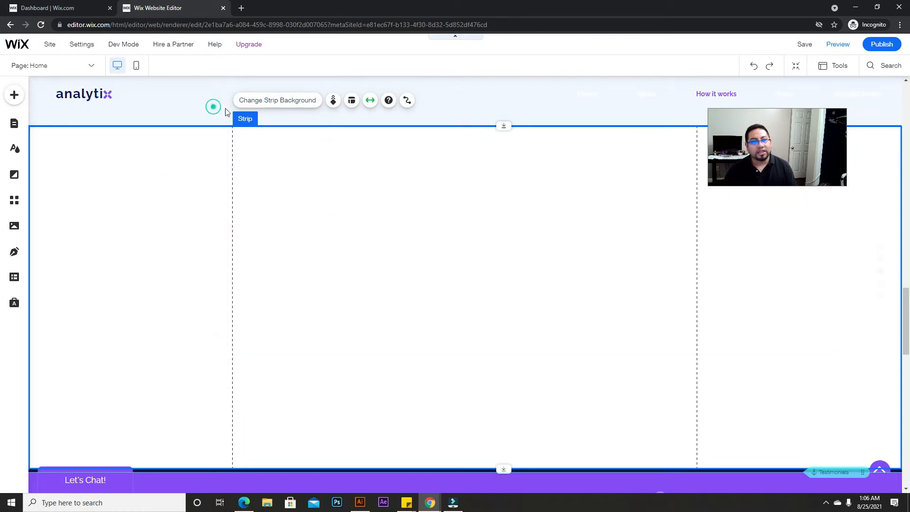
Step: Look at the scroll effects offered for the plain white strip
left_click(335, 106)
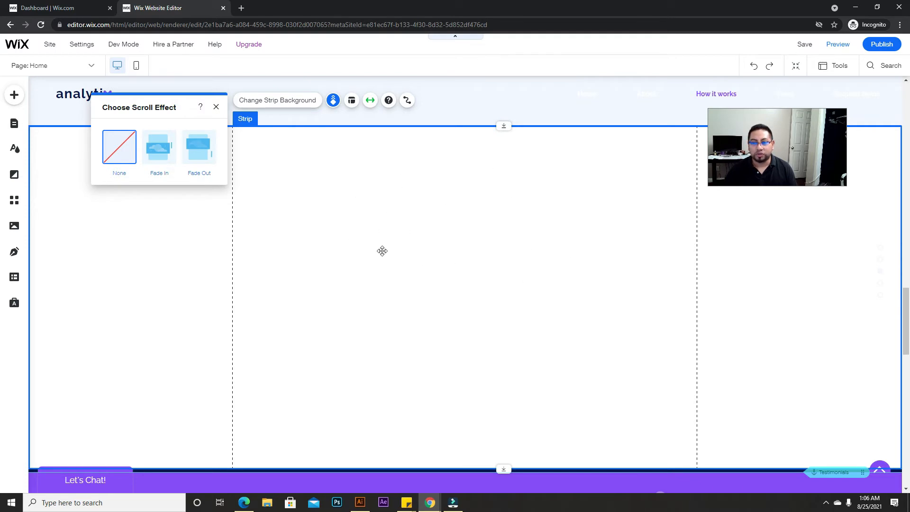
left_click(429, 250)
left_click(326, 197)
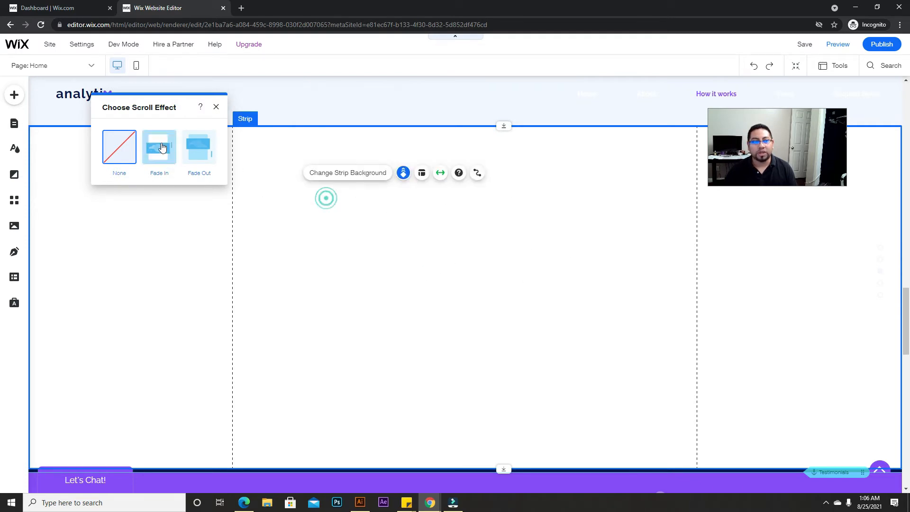
left_click(216, 107)
Step: Set the strip's background image to the Unsplash photo of a fox walking on grass
left_click(338, 174)
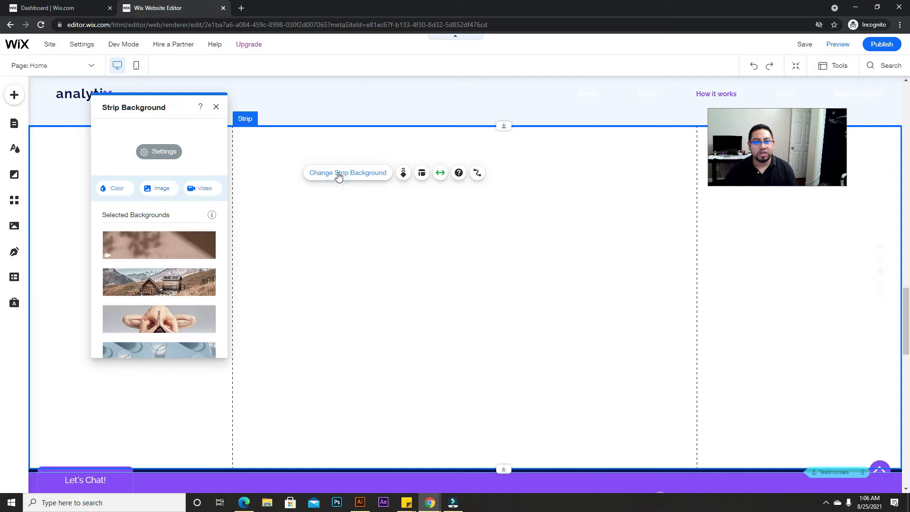
left_click(166, 190)
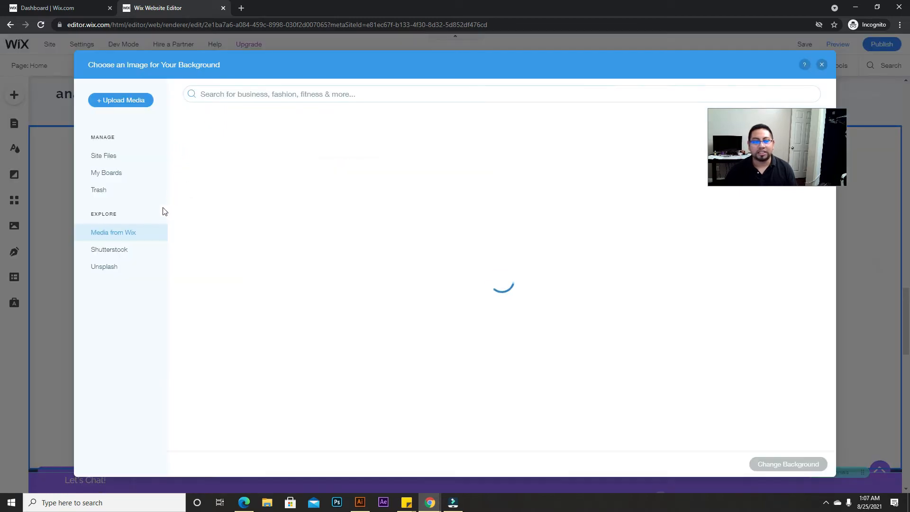
left_click(139, 269)
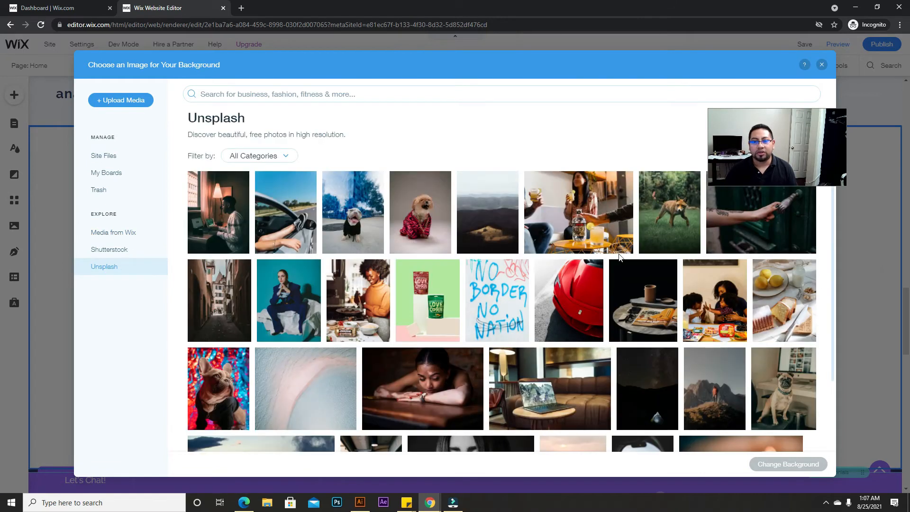
left_click(669, 218)
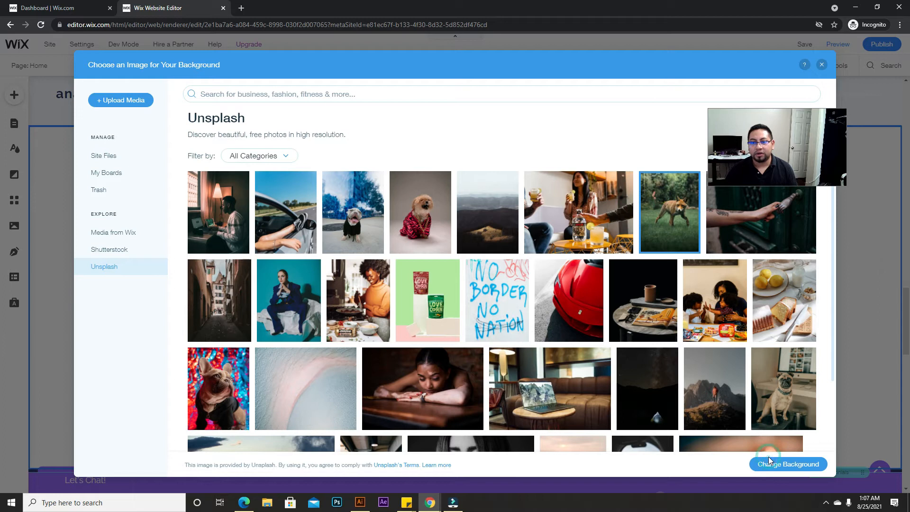
left_click(791, 469)
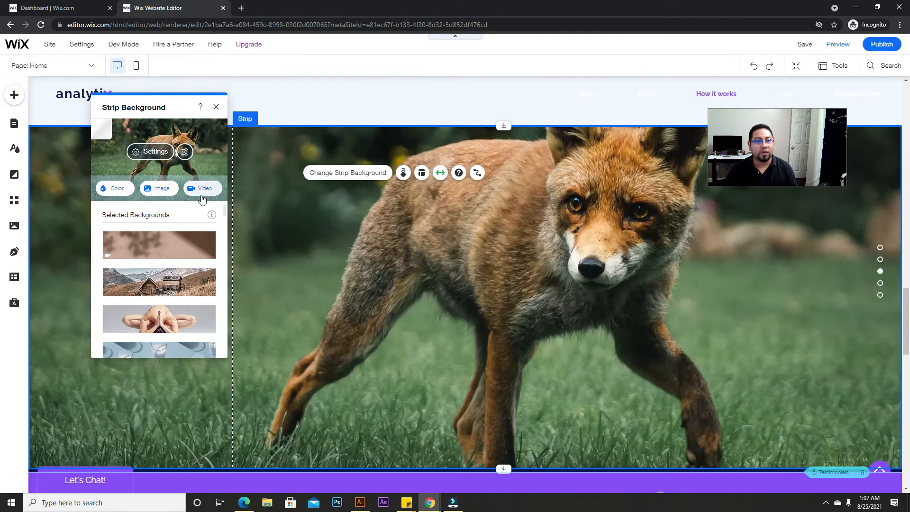
Step: Apply the Reveal scroll effect to the fox image strip
left_click(403, 173)
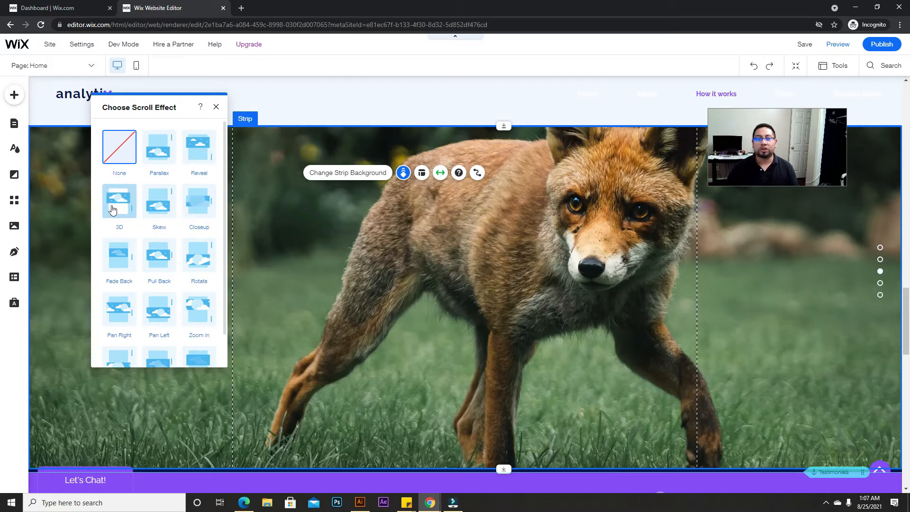
left_click(197, 158)
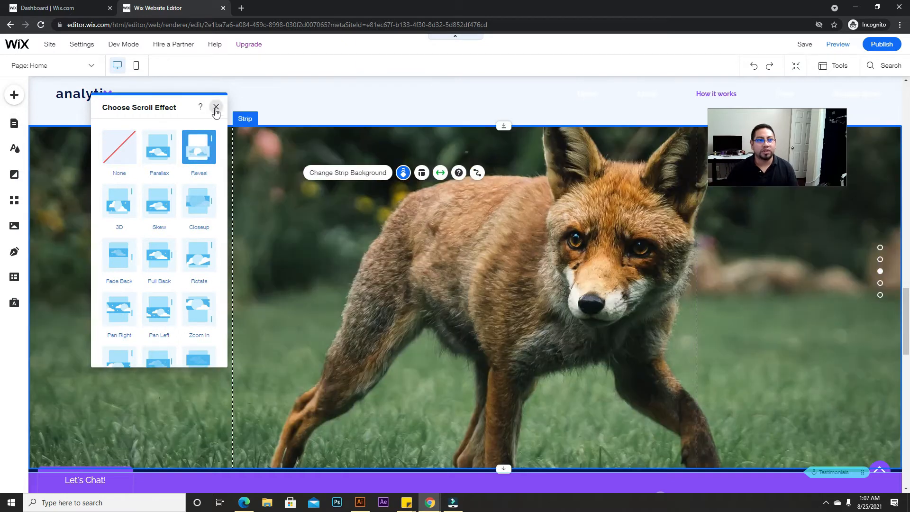
left_click(215, 108)
Step: Preview the site and examine how the fox strip's Reveal effect behaves while scrolling, with the chat window closed
left_click(838, 44)
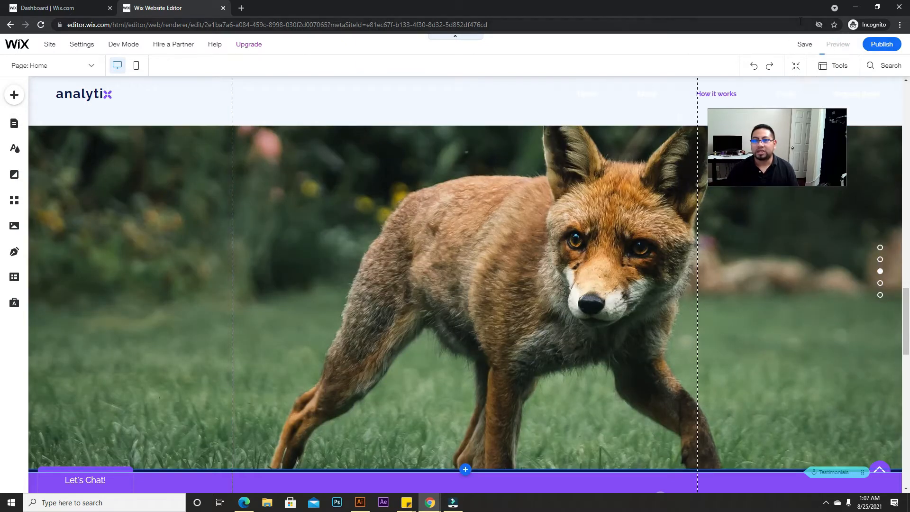
scroll(661, 194, "up", 12)
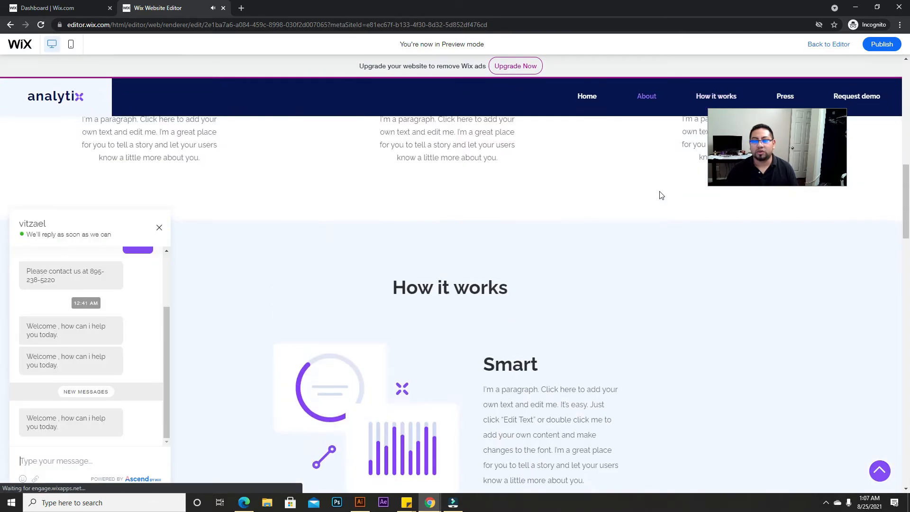
scroll(658, 196, "down", 15)
scroll(658, 196, "down", 10)
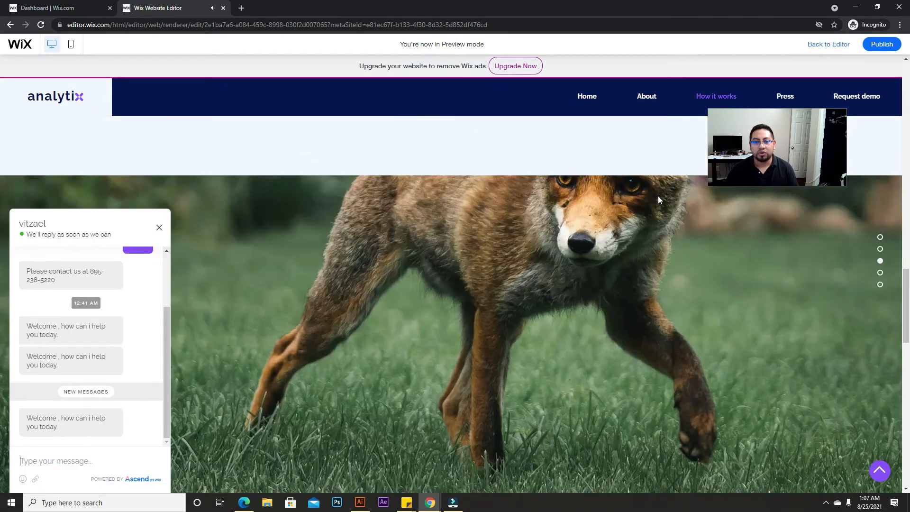
scroll(658, 198, "up", 8)
scroll(659, 203, "down", 6)
scroll(658, 198, "up", 5)
scroll(657, 202, "down", 6)
scroll(655, 204, "up", 6)
scroll(655, 207, "down", 3)
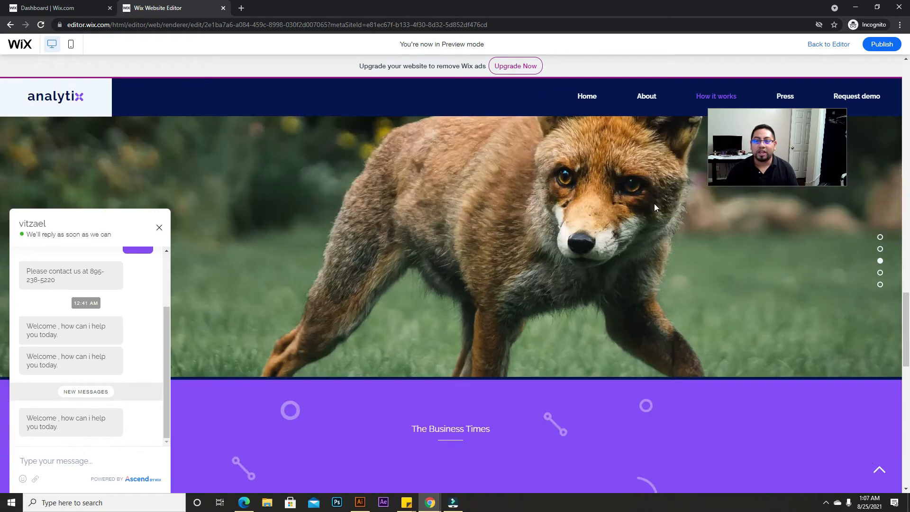
left_click(159, 228)
scroll(297, 254, "up", 3)
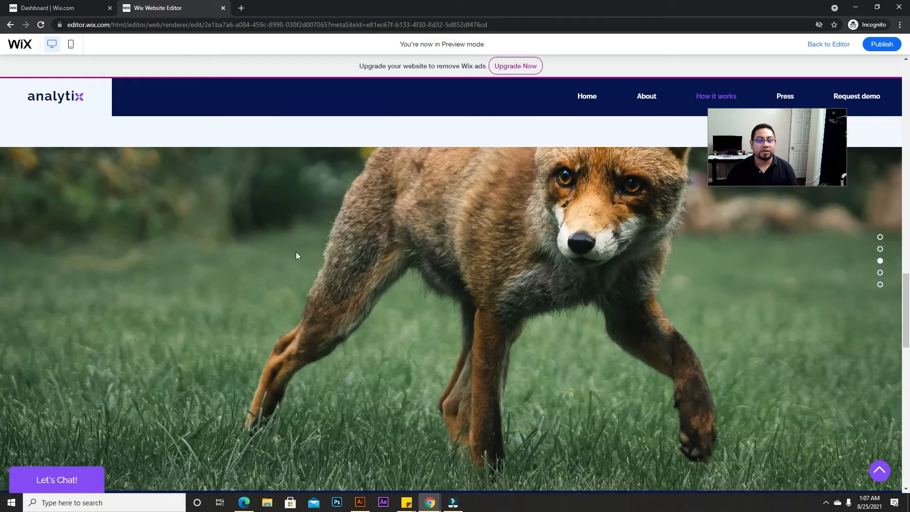
Step: Check how the fox image strip looks in the mobile preview, then return to the desktop preview
left_click(71, 45)
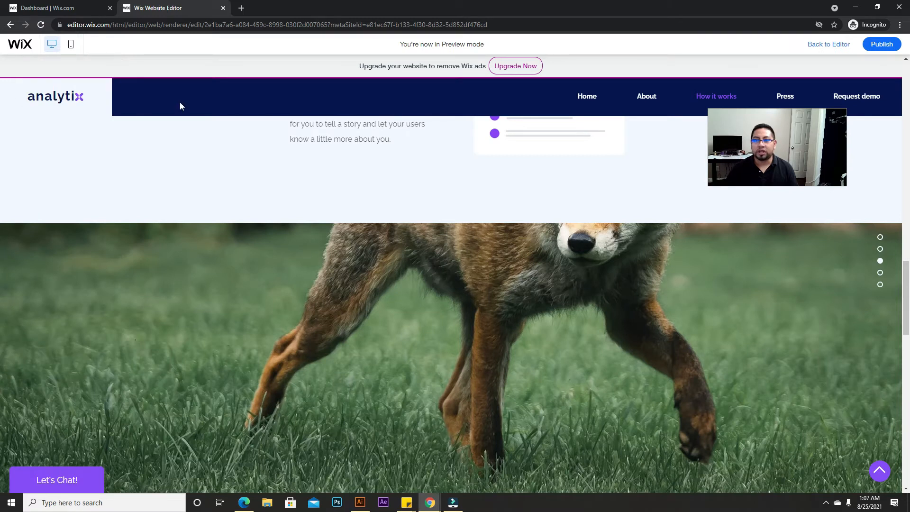
scroll(477, 290, "down", 5)
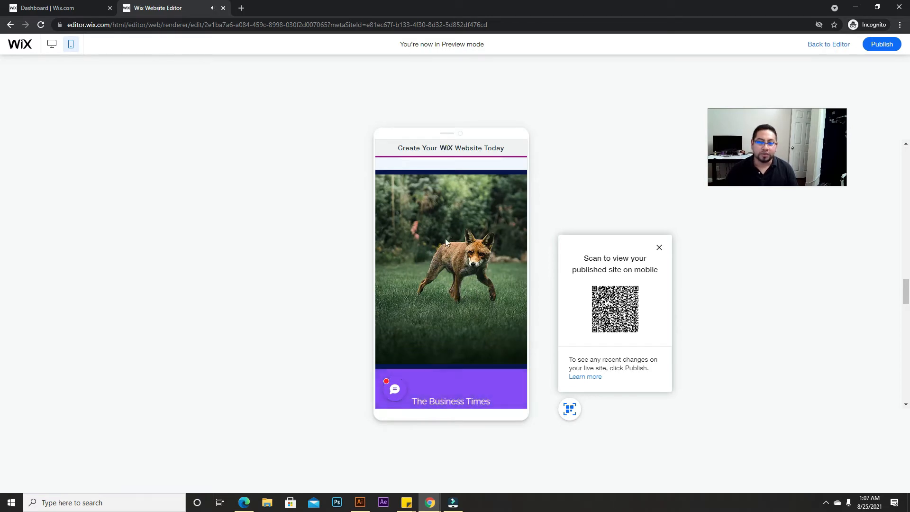
scroll(455, 255, "down", 2)
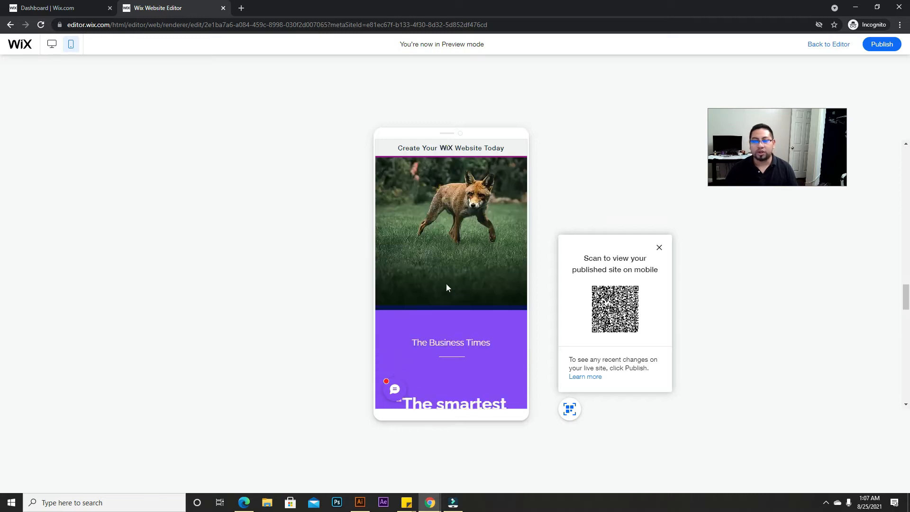
scroll(446, 259, "down", 2)
scroll(445, 258, "up", 3)
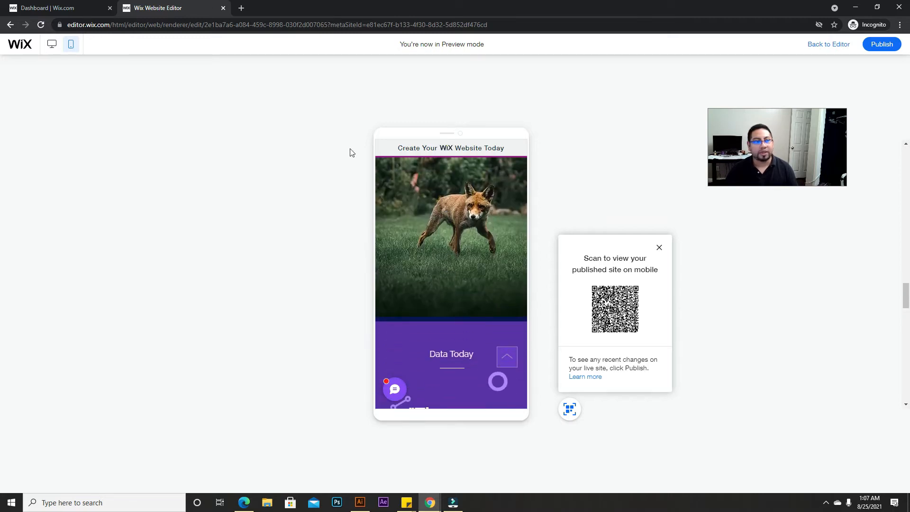
left_click(52, 50)
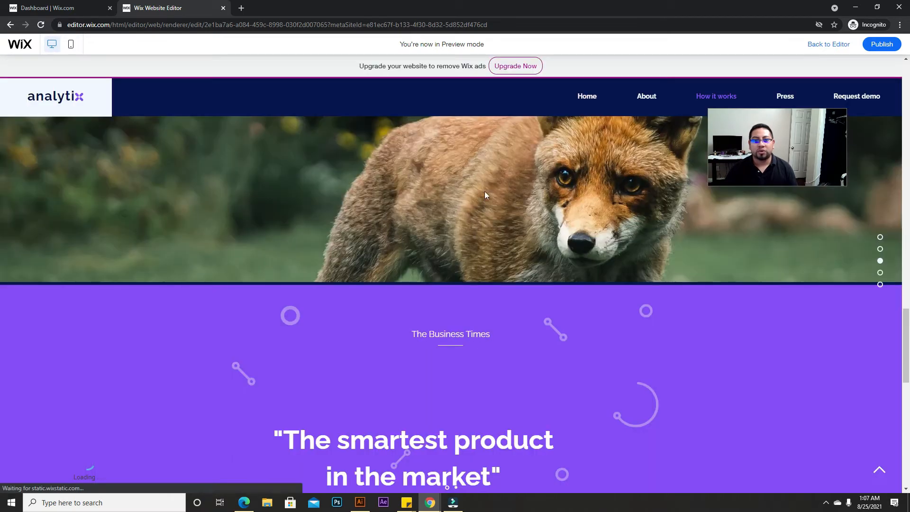
Step: Return to the editor, delete the fox image strip and try to close the empty gap above the testimonials slideshow
left_click(821, 45)
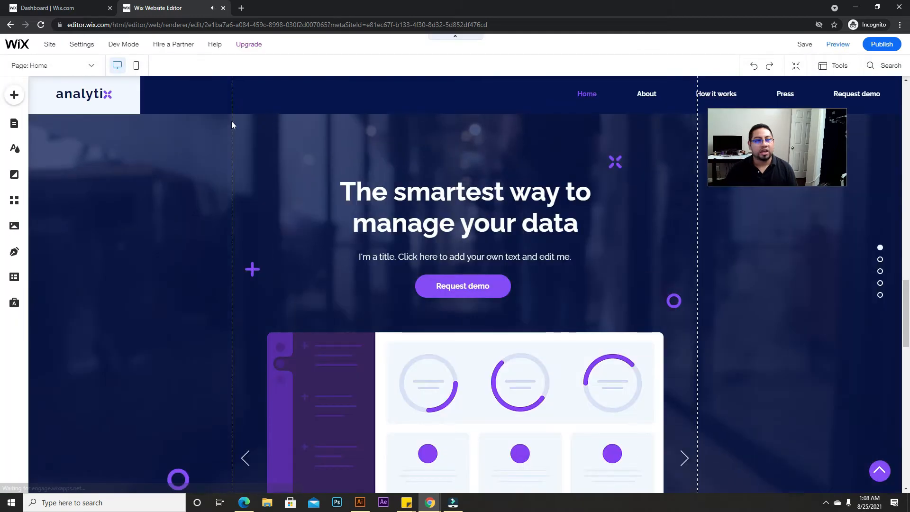
scroll(636, 330, "down", 6)
scroll(636, 328, "up", 6)
left_click(525, 238)
left_click(525, 237)
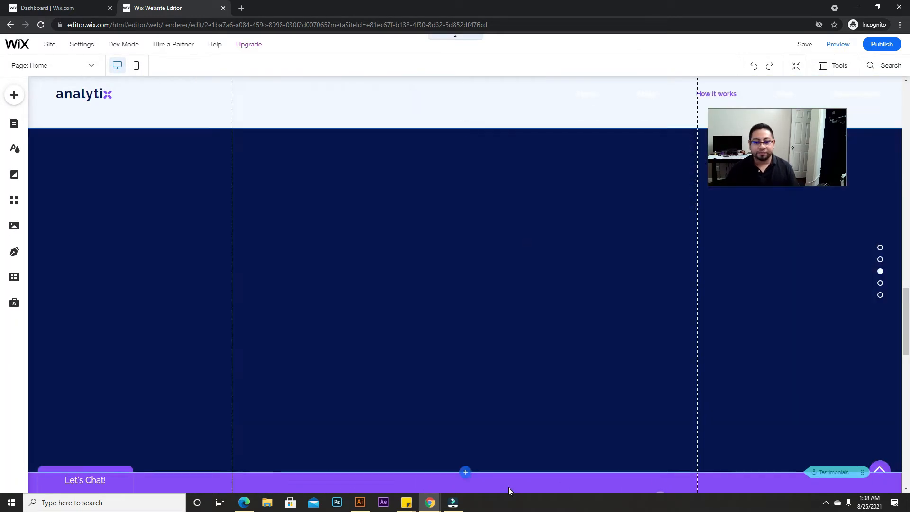
left_click(513, 140)
left_click(514, 467)
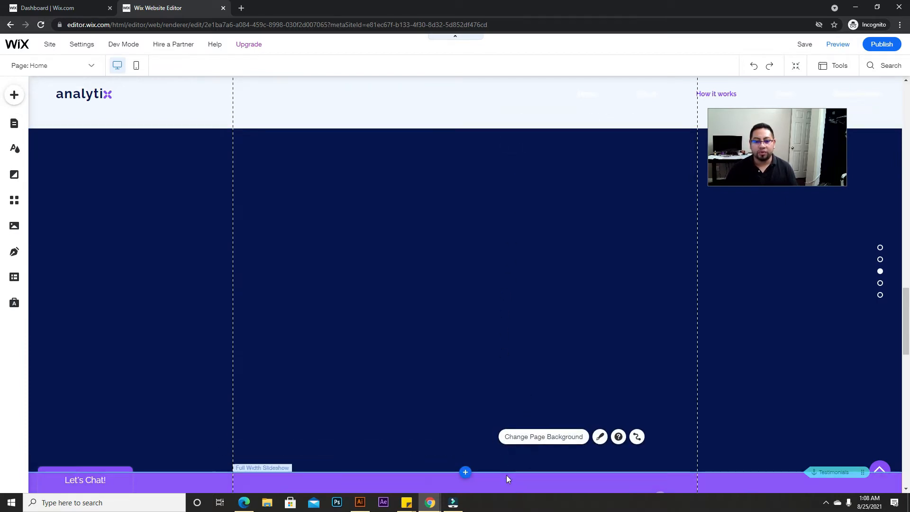
left_click(491, 471)
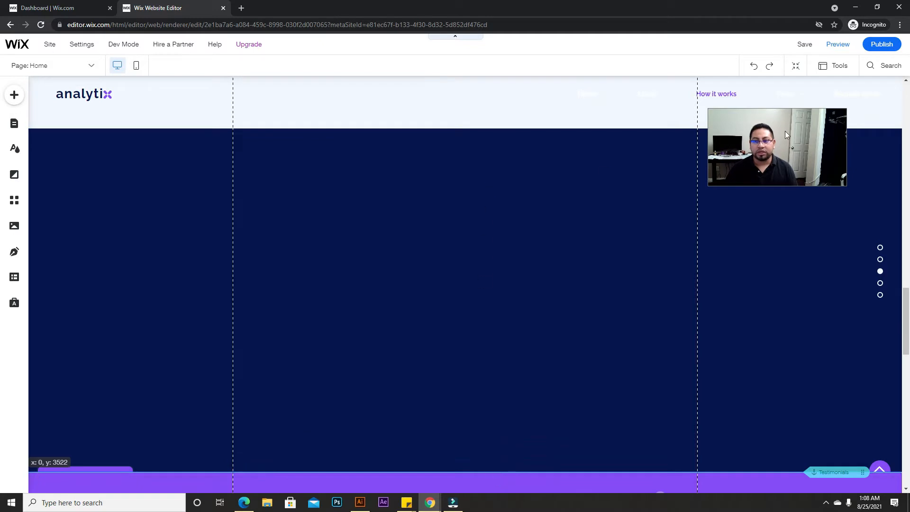
Step: Undo the fox strip's deletion and several earlier edits in the area above the testimonials slideshow
left_click(753, 68)
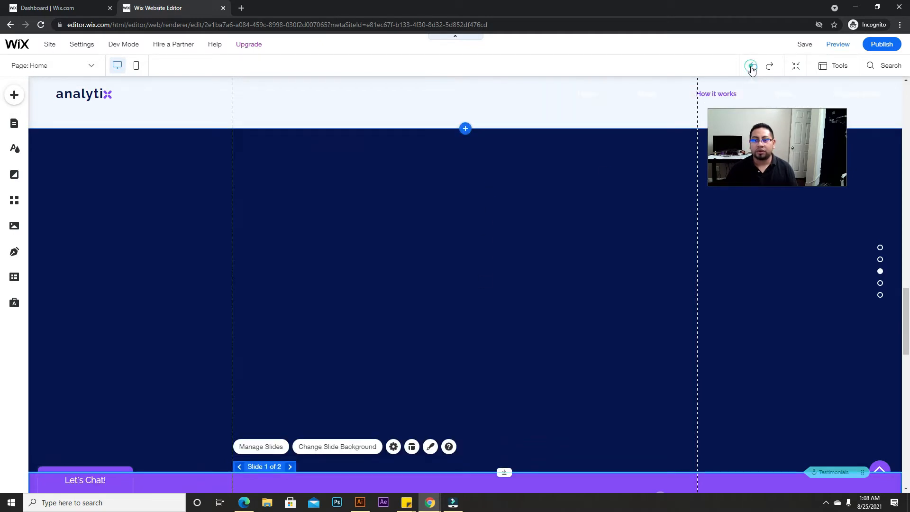
left_click(752, 67)
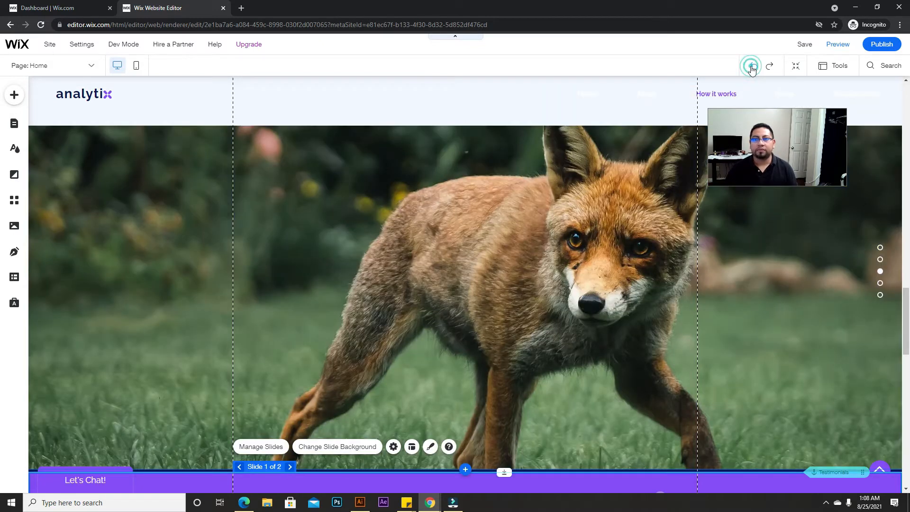
left_click(751, 68)
left_click(751, 67)
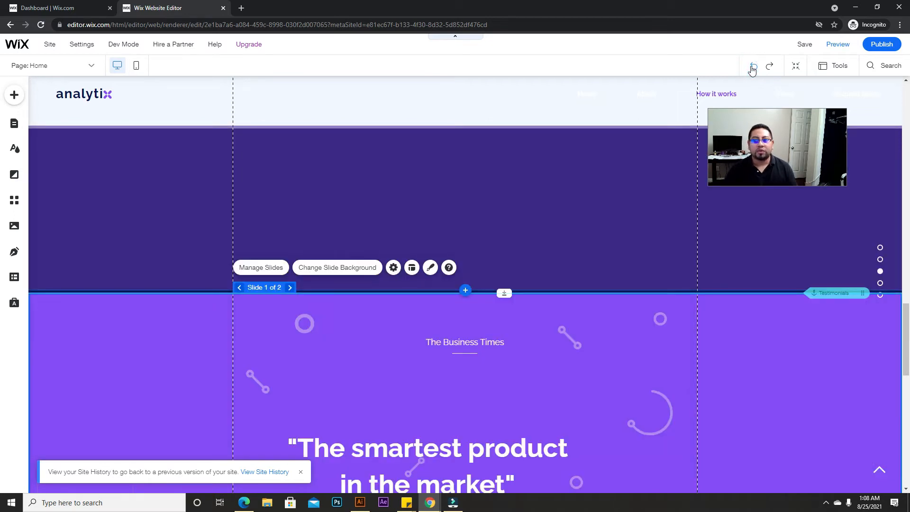
left_click(752, 67)
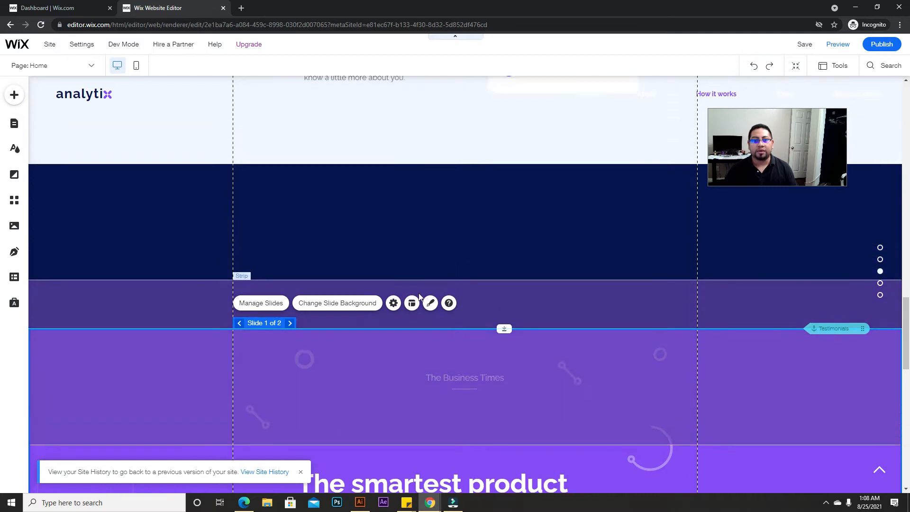
Step: Browse the About, Contact and Classic strips, and add the Classic snowy forest video strip above the How it works section
scroll(419, 297, "up", 4)
scroll(429, 248, "up", 4)
scroll(358, 325, "up", 5)
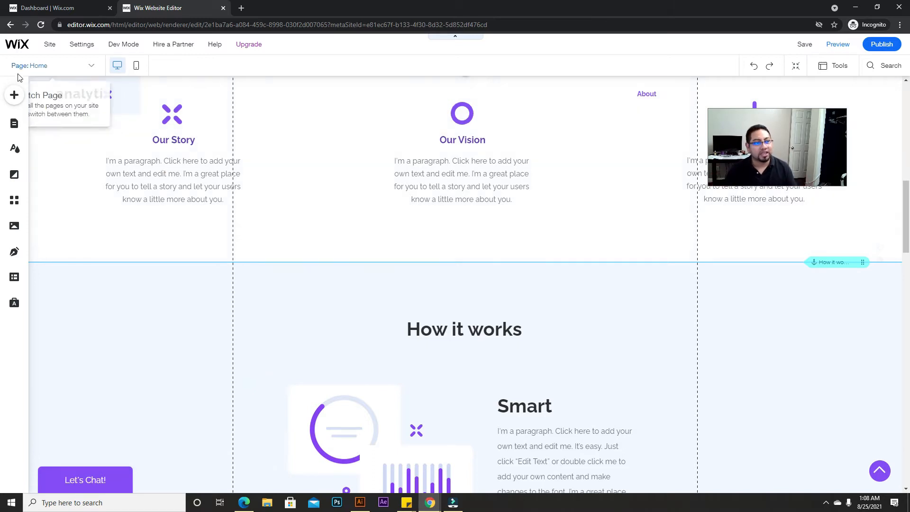
left_click(16, 96)
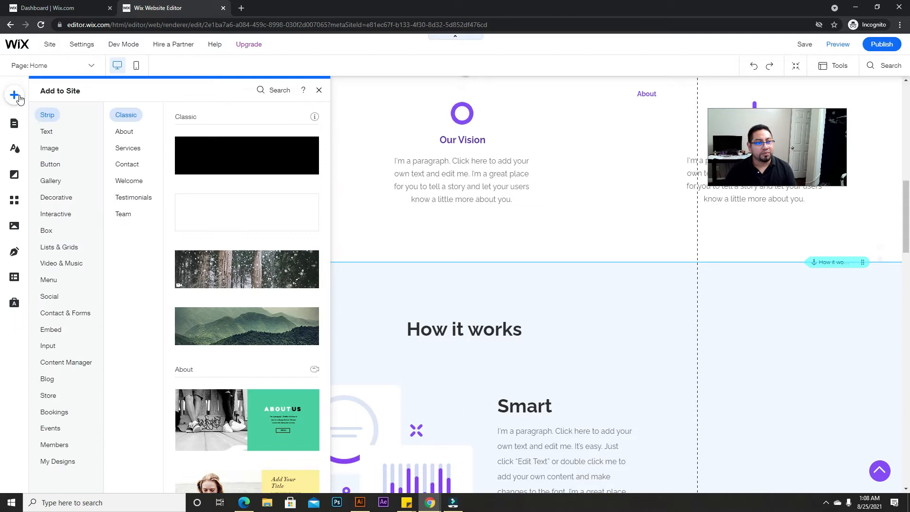
left_click(124, 132)
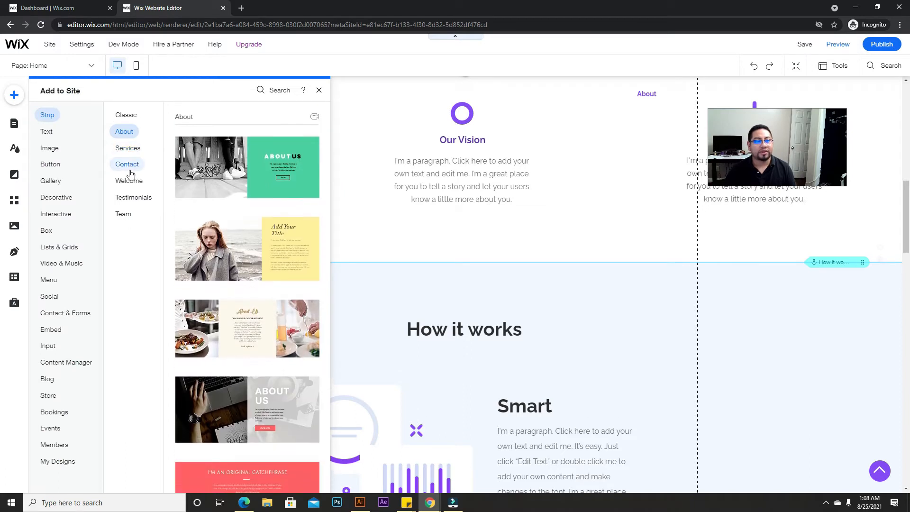
left_click(127, 164)
left_click(126, 116)
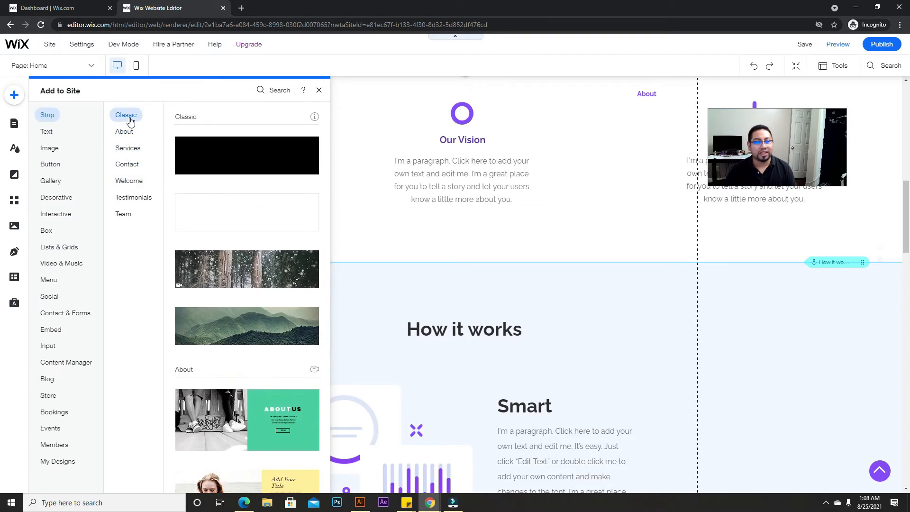
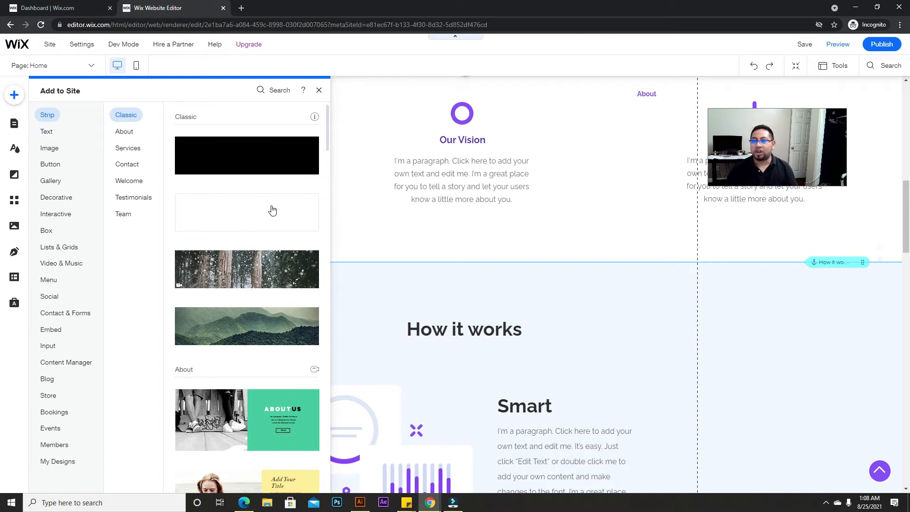
scroll(274, 210, "down", 3)
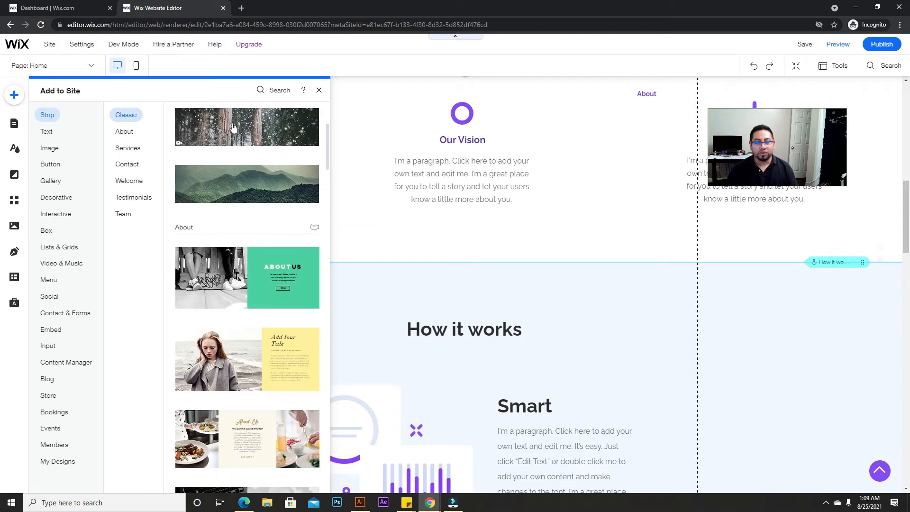
left_click_drag(304, 151, 490, 331)
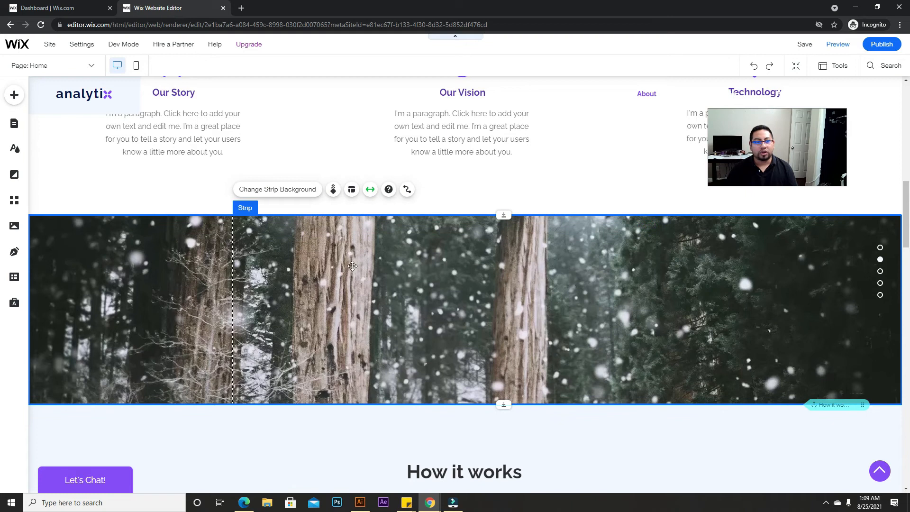
Step: Preview the site and examine the snowy forest video strip while scrolling, with the chat window closed
left_click(837, 44)
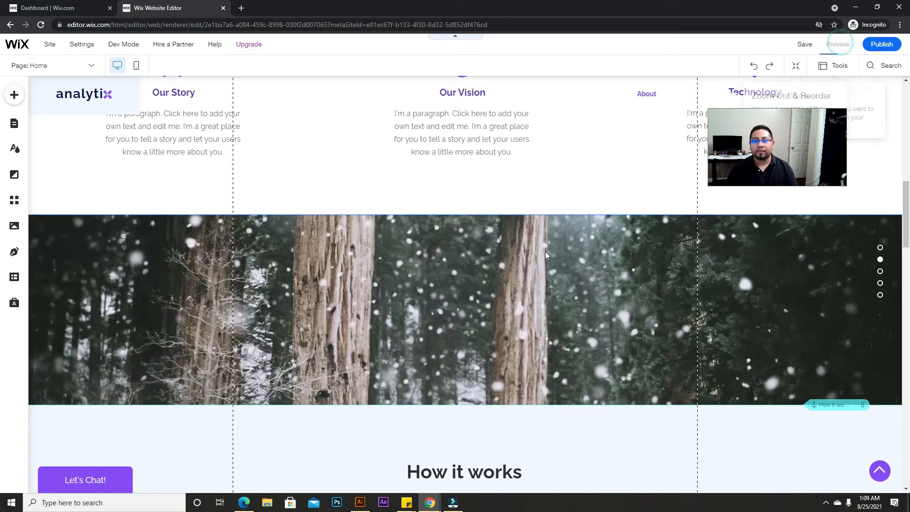
scroll(426, 325, "up", 1)
scroll(442, 331, "down", 2)
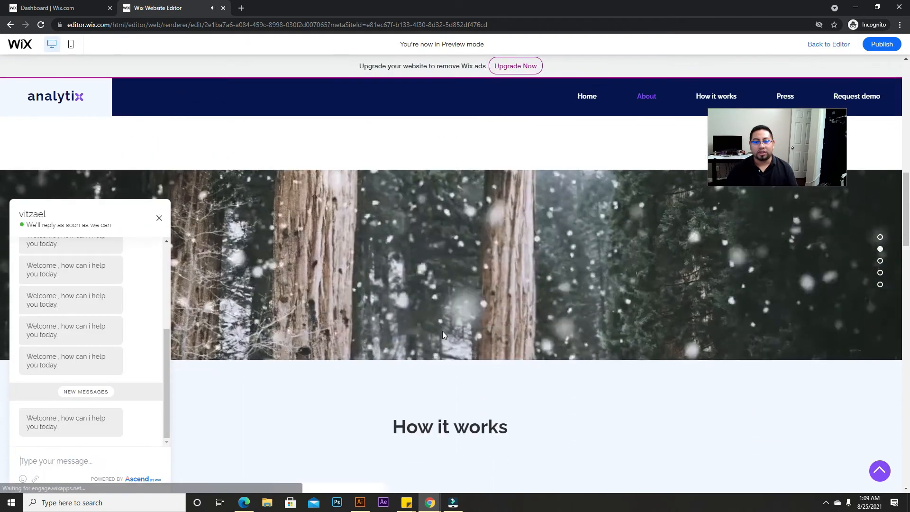
left_click(160, 218)
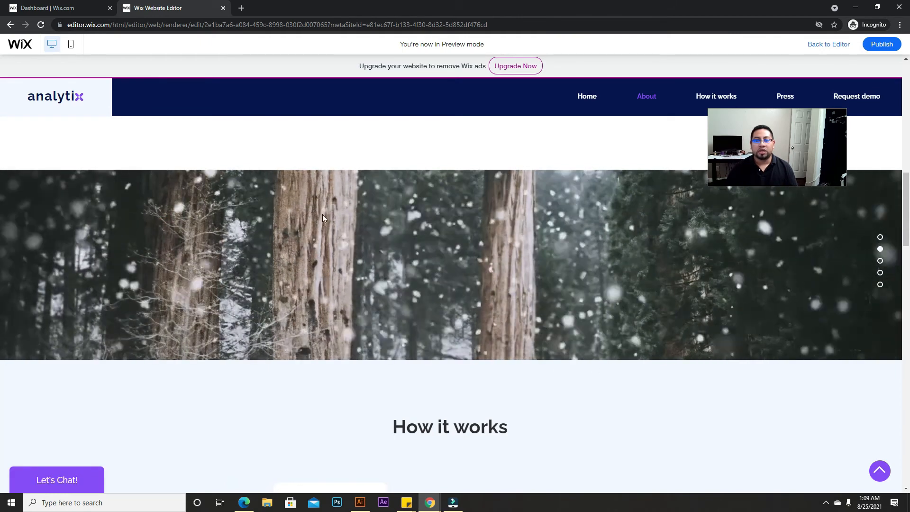
scroll(420, 294, "up", 3)
scroll(400, 339, "down", 2)
scroll(400, 339, "down", 3)
scroll(451, 314, "up", 3)
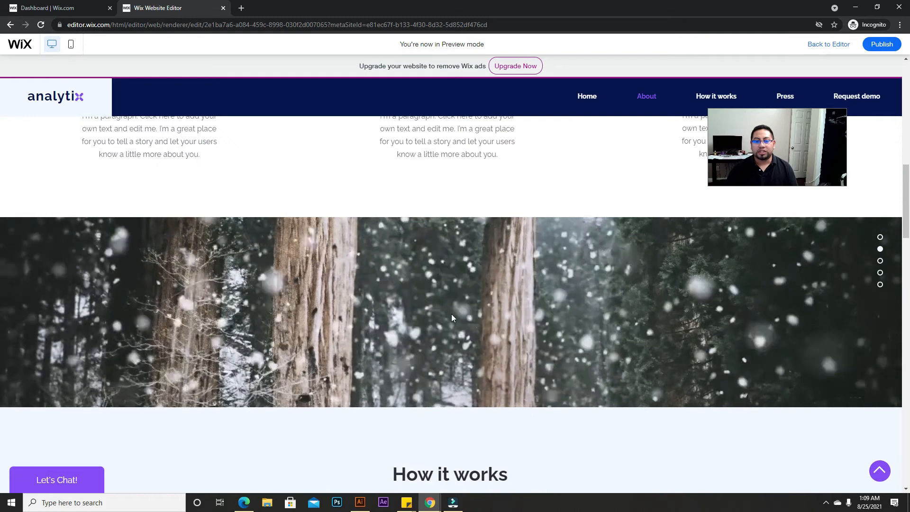
Step: Return to the editor and delete the snowy forest video strip
left_click(834, 45)
left_click(353, 267)
key("Delete")
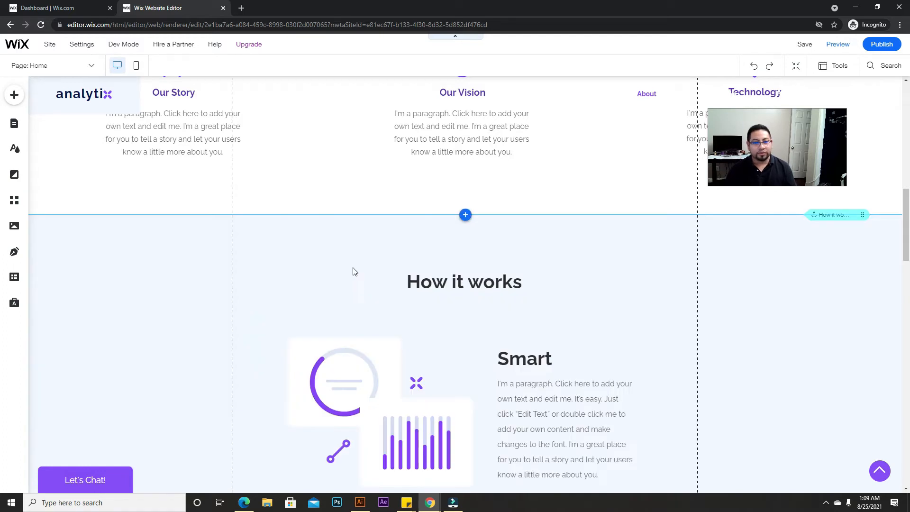
Step: Add the green two-column About Us strip with the skateboard photo above the How it works section
left_click(13, 94)
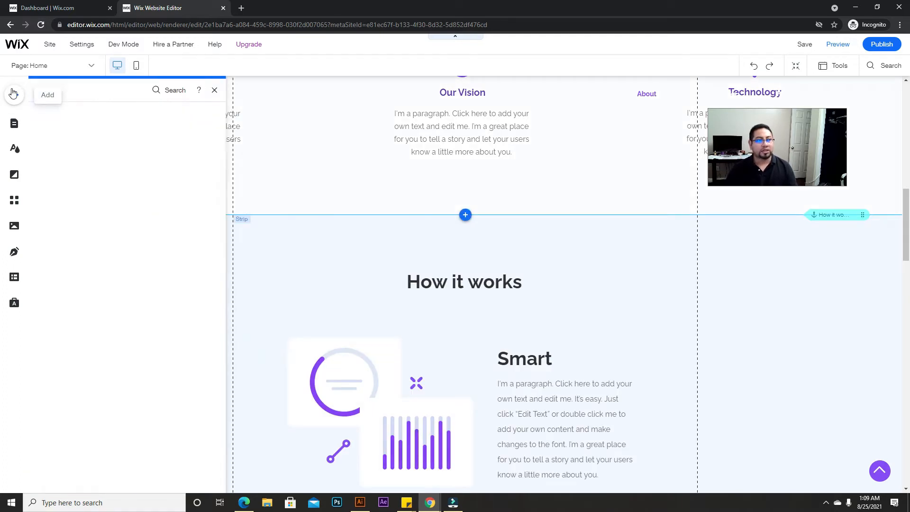
scroll(277, 164, "down", 2)
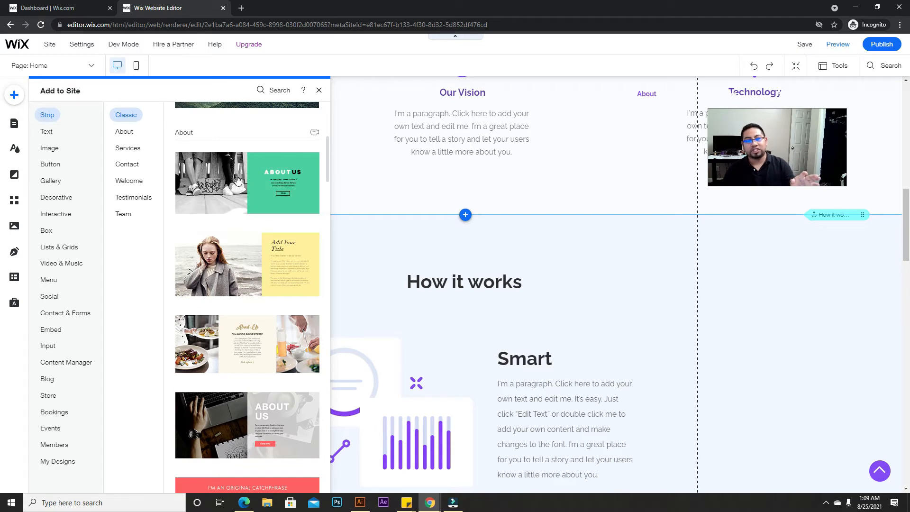
left_click_drag(230, 183, 414, 367)
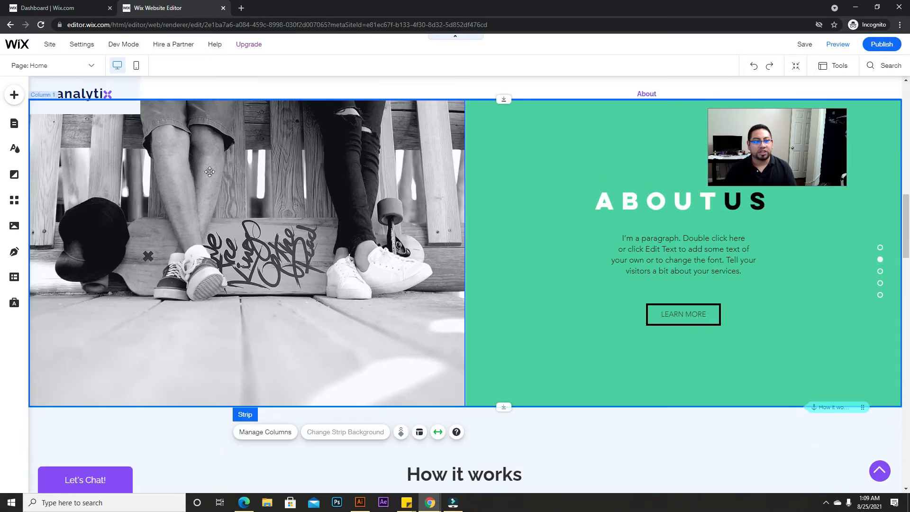
Step: Set the background of the About Us strip's Column 1 to the Jumping on Box image from Media from Wix
left_click(253, 190)
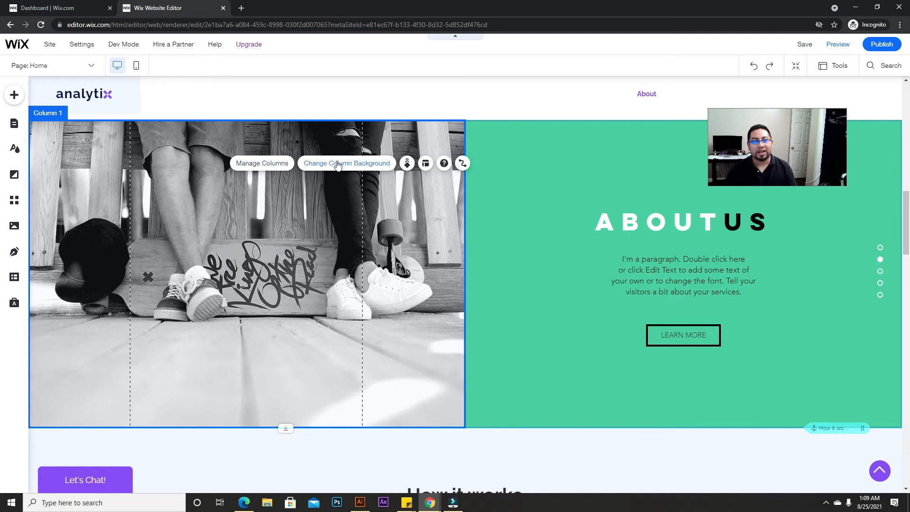
left_click(342, 163)
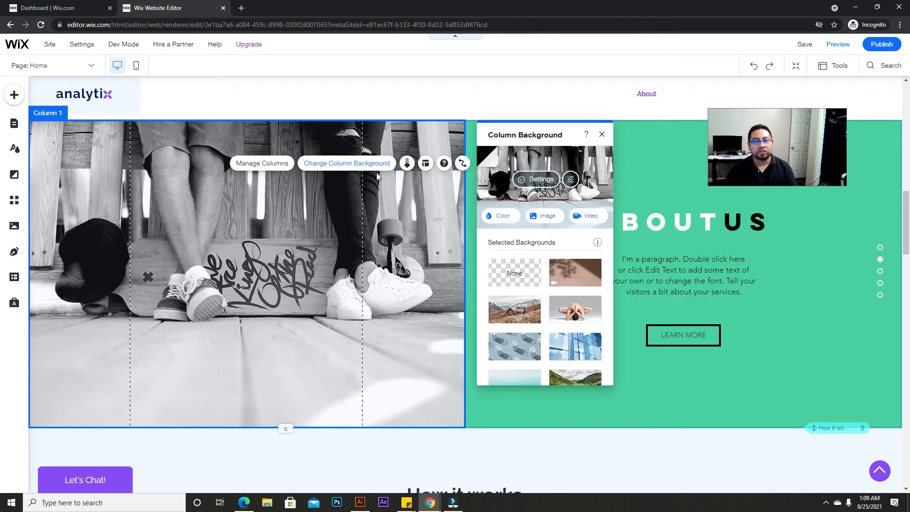
left_click(545, 217)
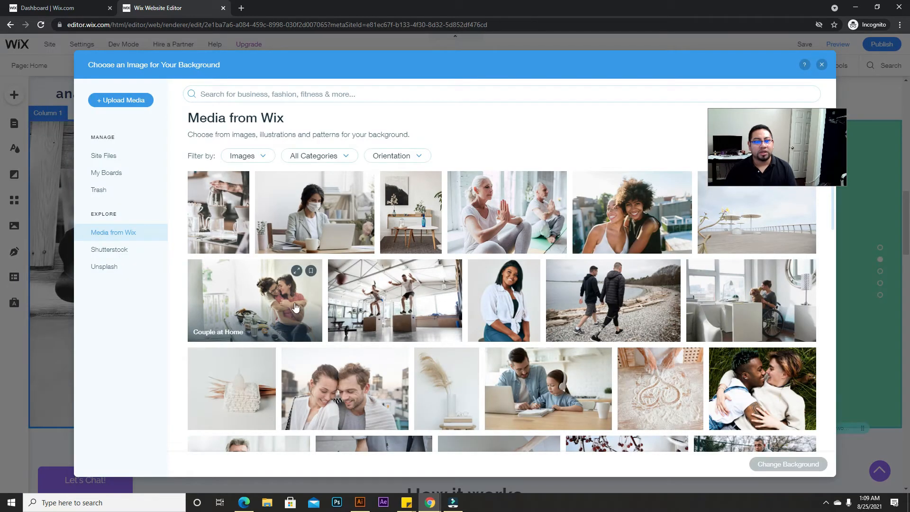
left_click(385, 305)
left_click(788, 464)
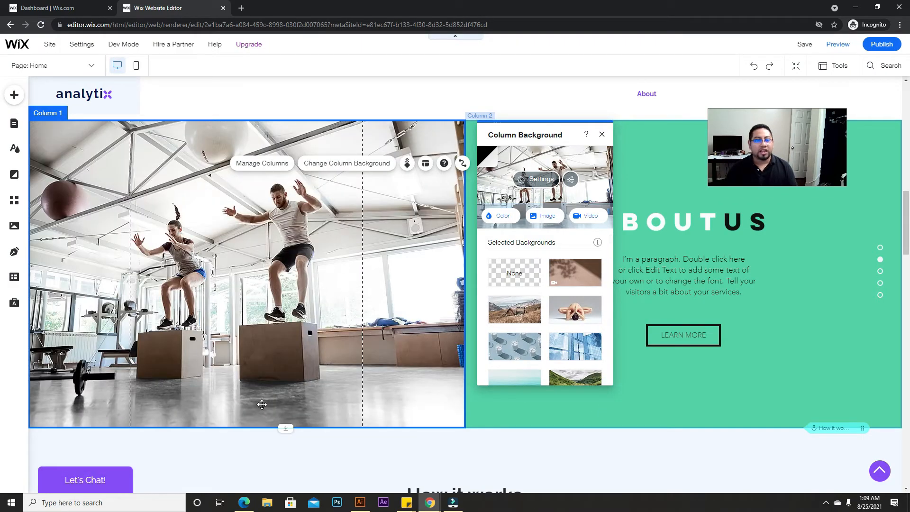
Step: In Column 1's background image settings, try the top-center position and then set the image position to bottom-center
left_click(539, 180)
scroll(533, 345, "down", 2)
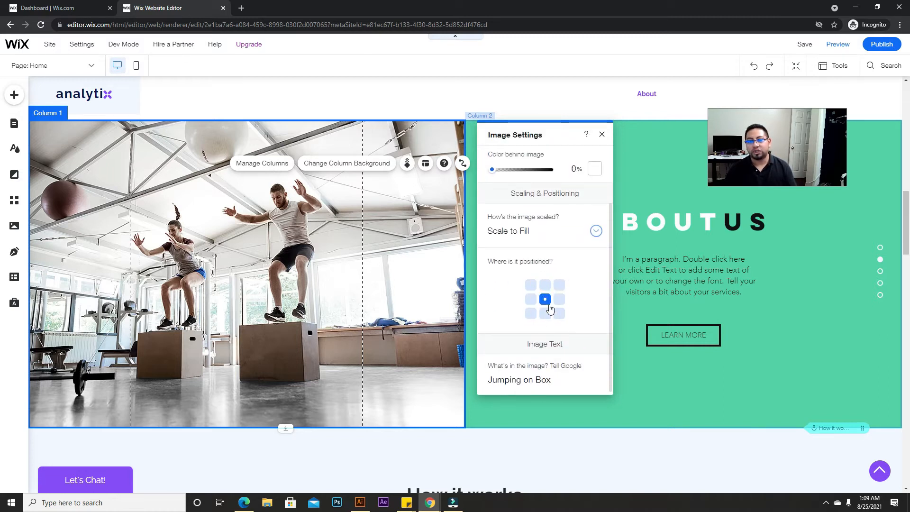
left_click(549, 291)
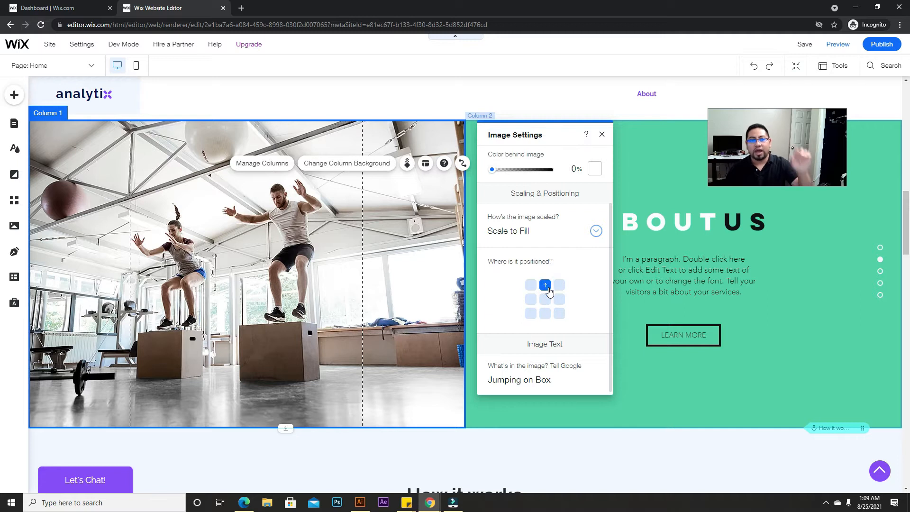
left_click(546, 314)
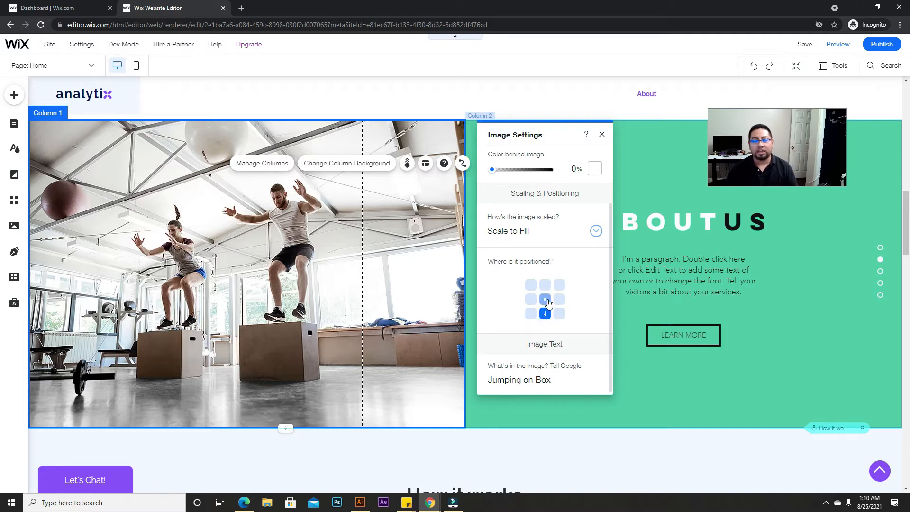
Step: Close Column 1's image settings and select Column 2's About Us heading, paragraph and Learn More button in turn
scroll(564, 303, "up", 1)
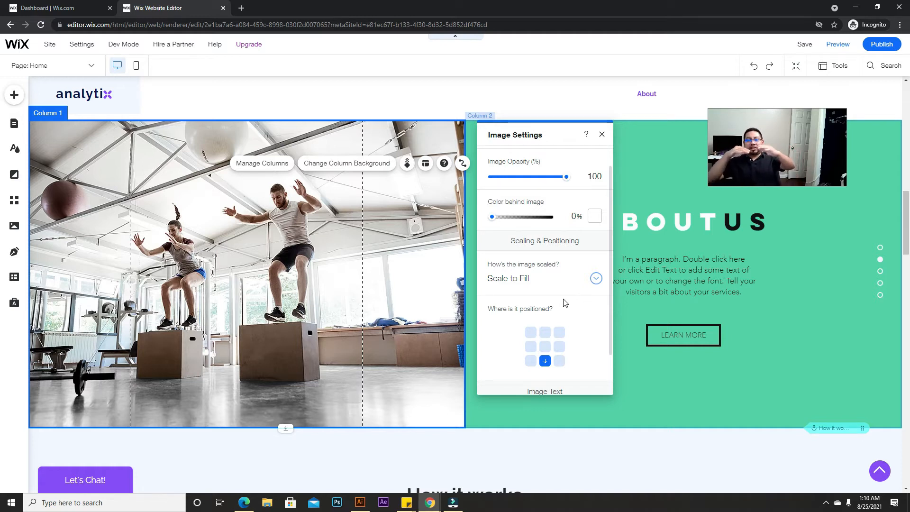
left_click(602, 135)
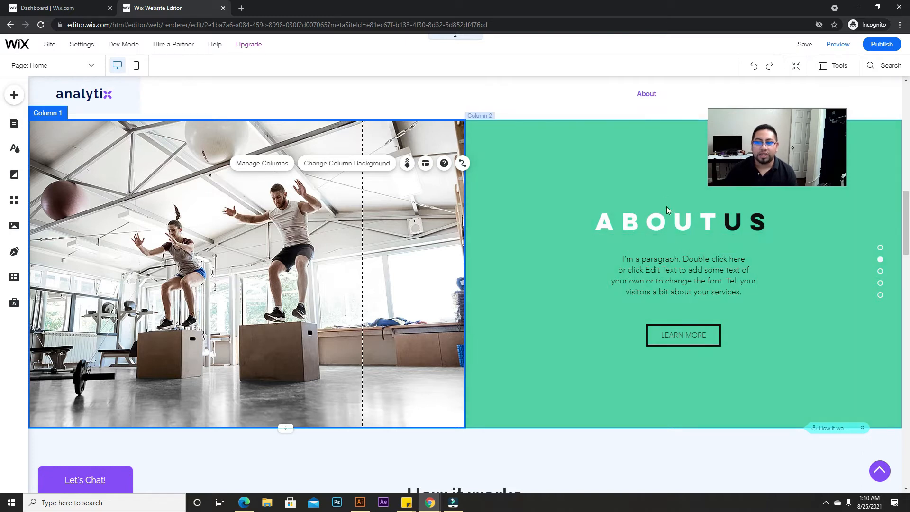
left_click(672, 223)
left_click(693, 254)
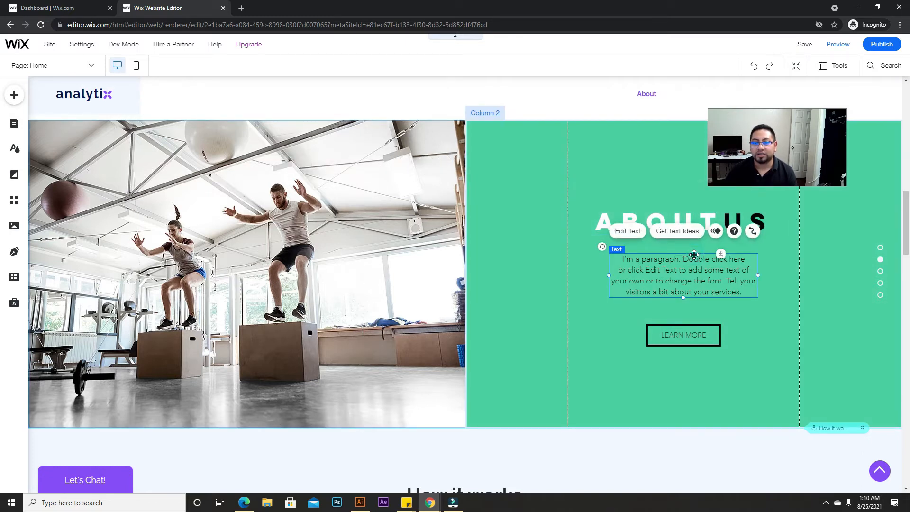
left_click(699, 335)
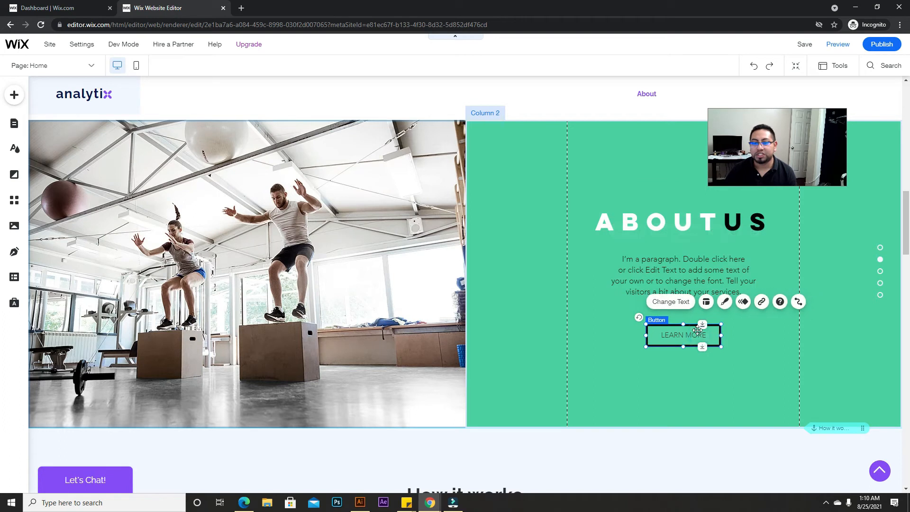
Step: Set the background color of the About Us strip's Column 2 to the theme purple #854DFF
left_click(605, 163)
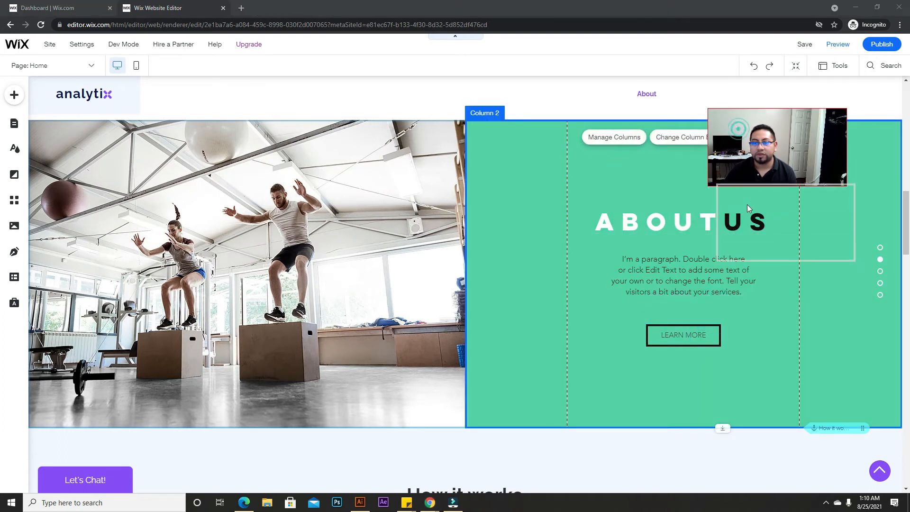
left_click(502, 174)
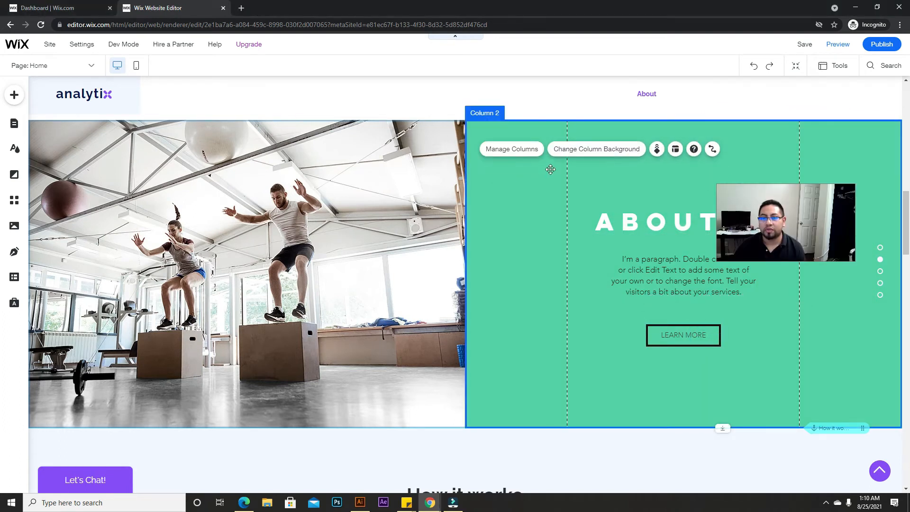
left_click(576, 150)
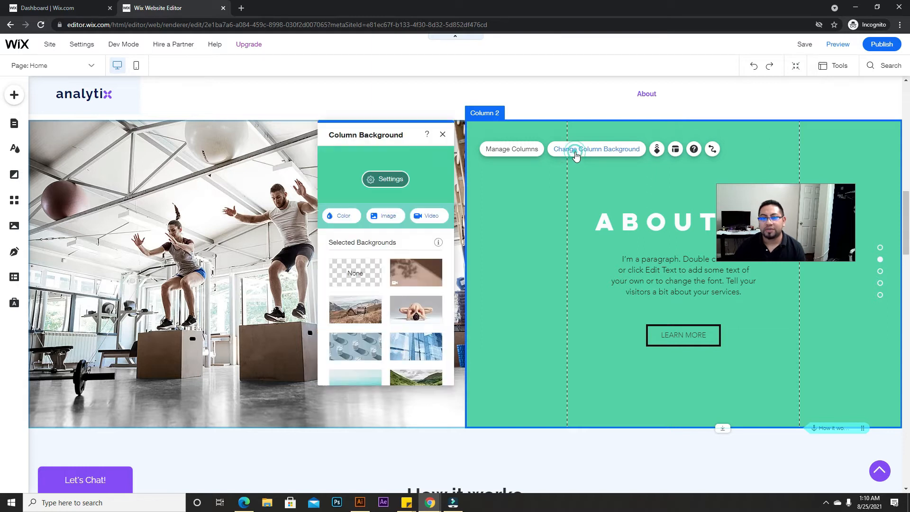
left_click(348, 217)
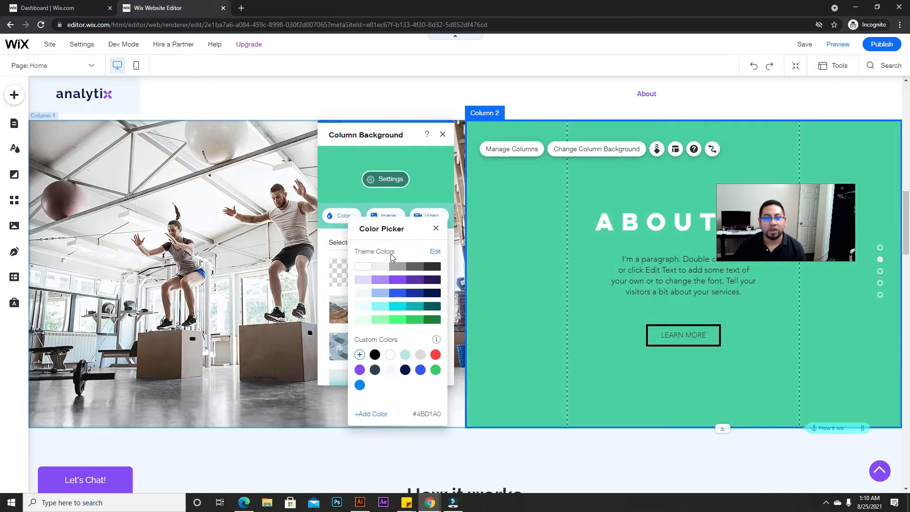
left_click(397, 280)
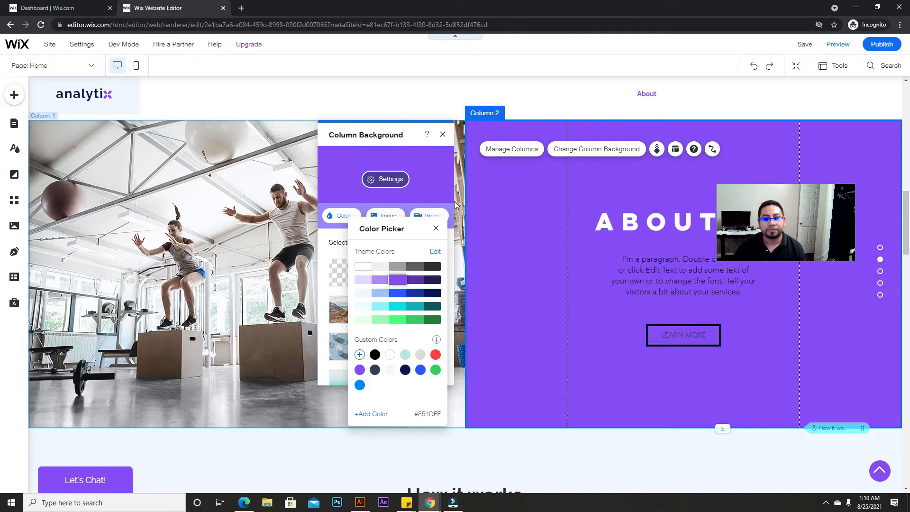
left_click(436, 229)
left_click(443, 134)
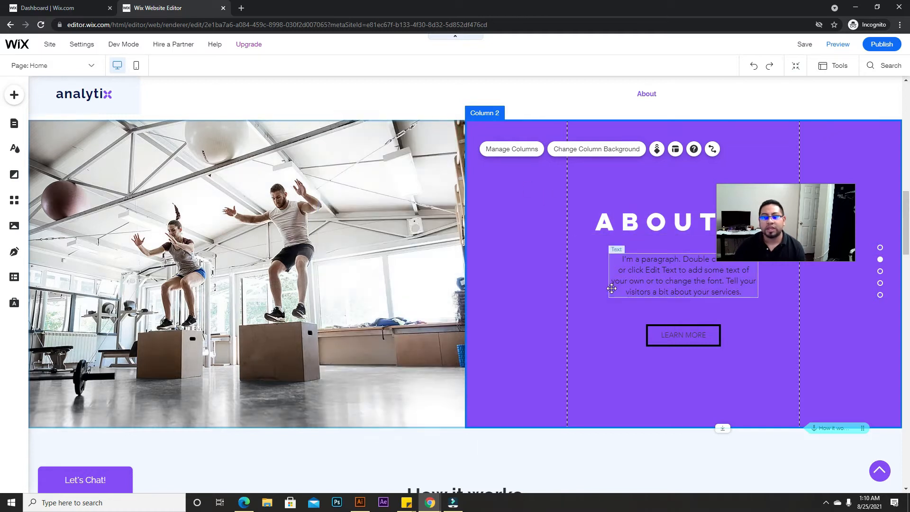
Step: Save the site and dismiss the save confirmation without publishing
scroll(611, 288, "down", 2)
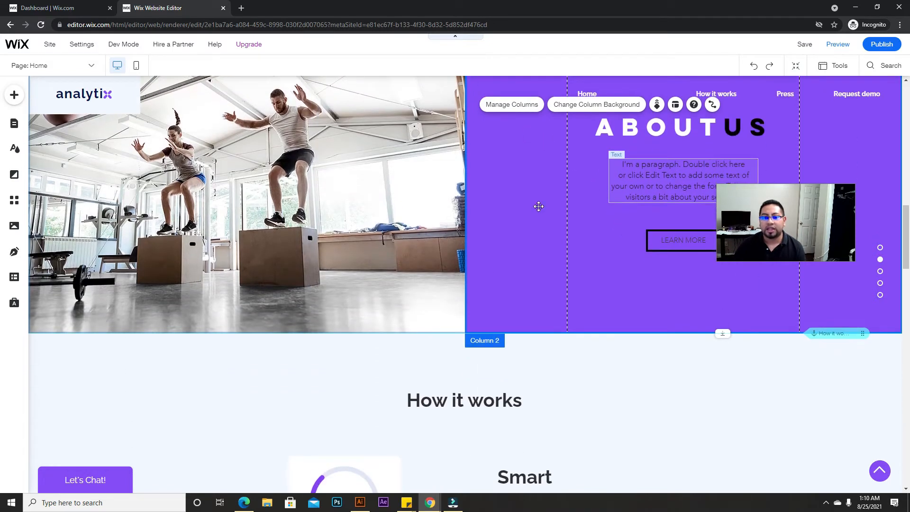
left_click(805, 42)
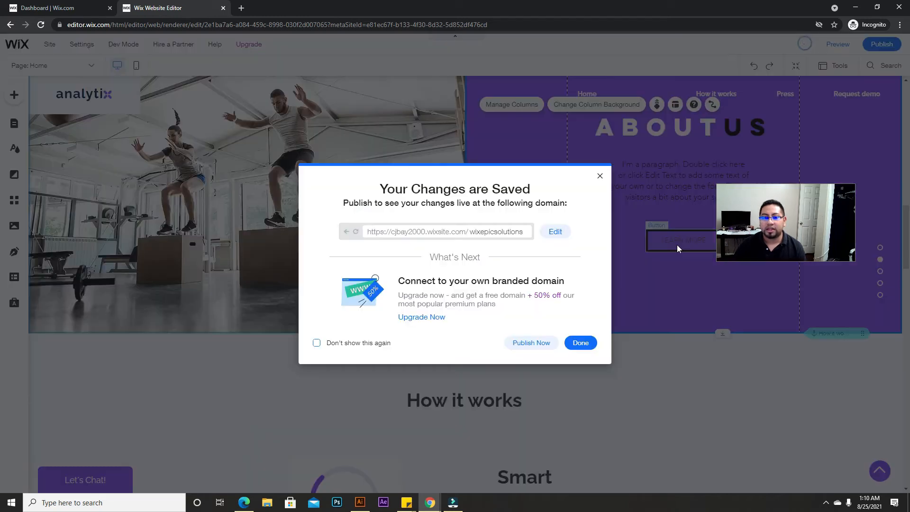
left_click(600, 176)
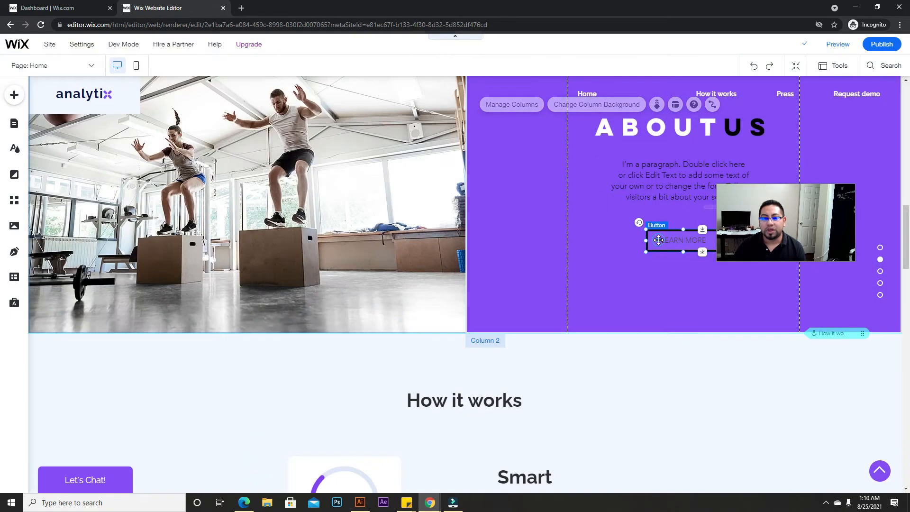
Step: Select the About Us columns, the How it works strip and heading, and the whole About Us strip to compare their editing options
left_click_drag(749, 203, 780, 104)
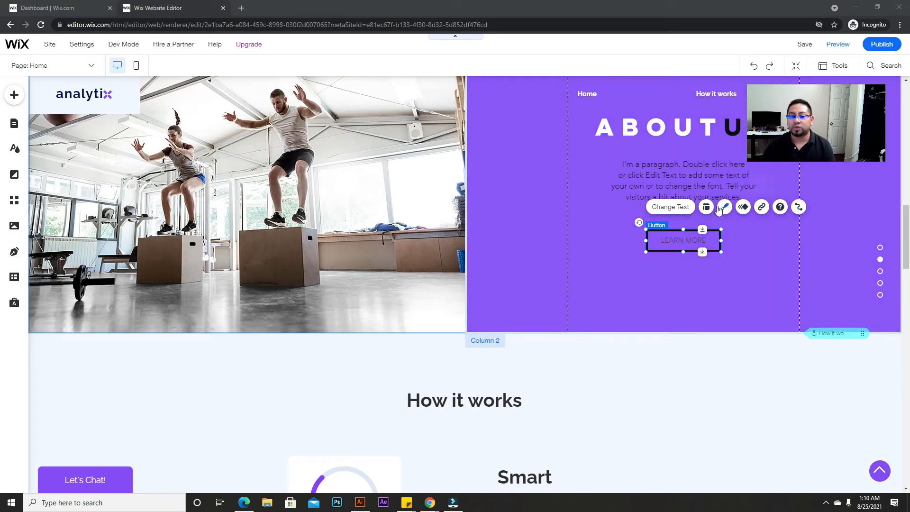
left_click(362, 178)
left_click(571, 221)
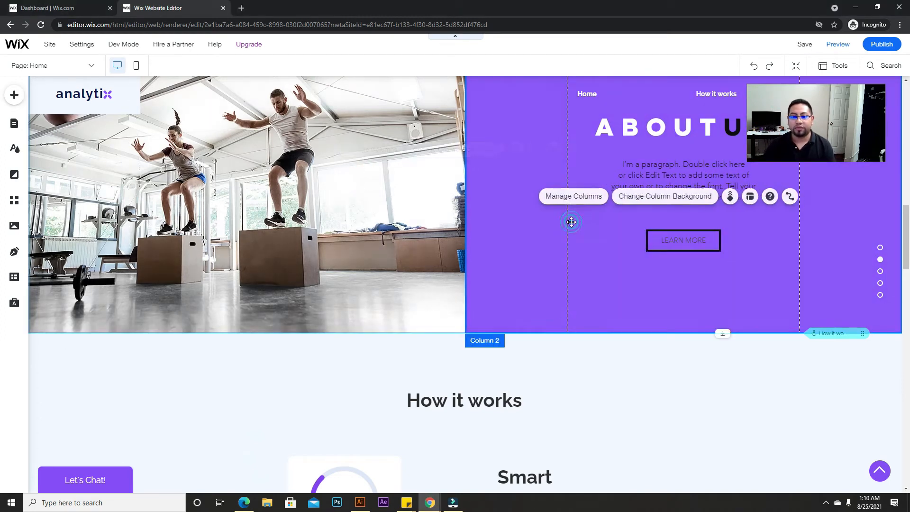
left_click(382, 235)
left_click(327, 352)
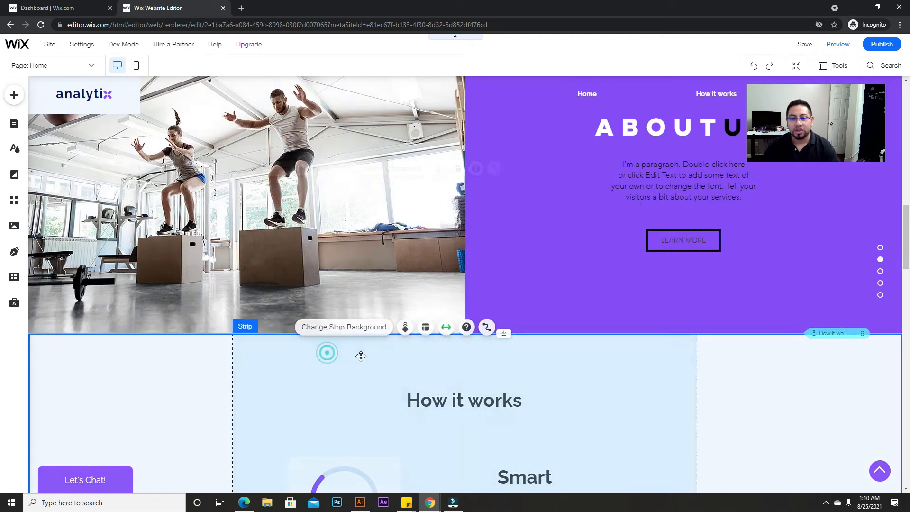
left_click(443, 400)
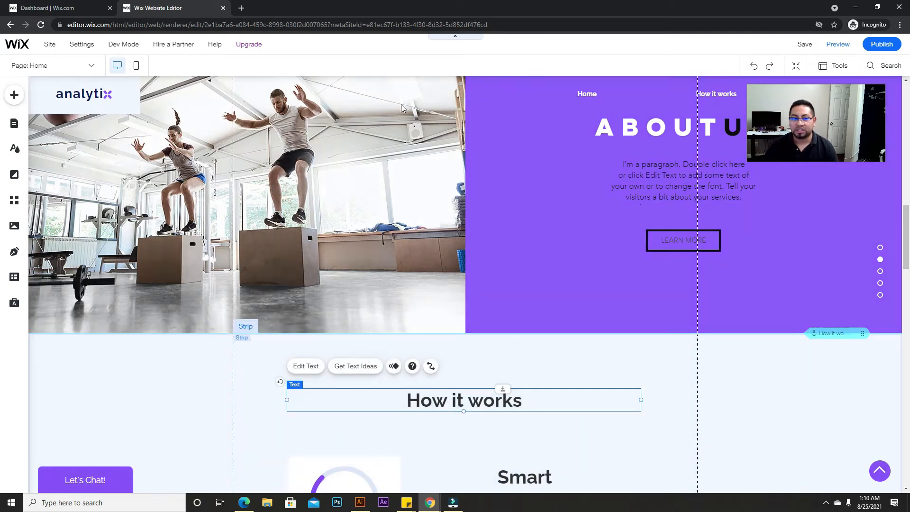
left_click(487, 166)
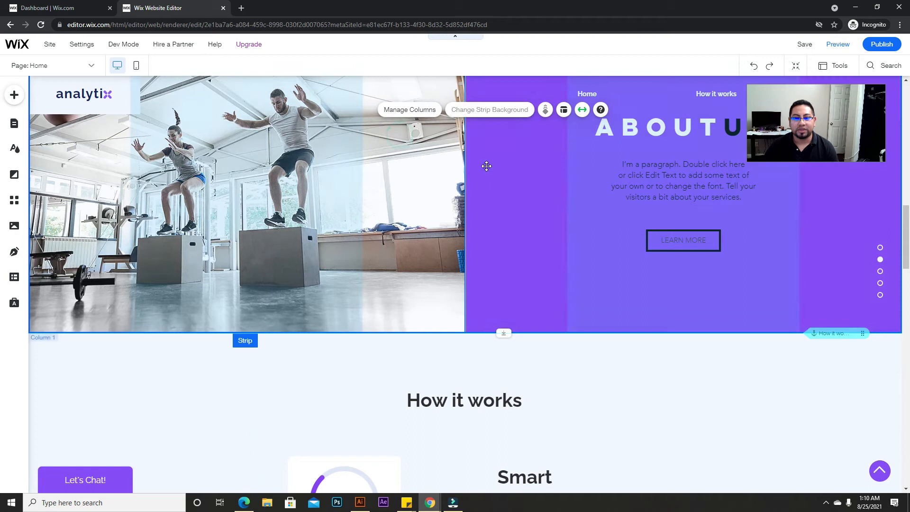
scroll(408, 197, "up", 1)
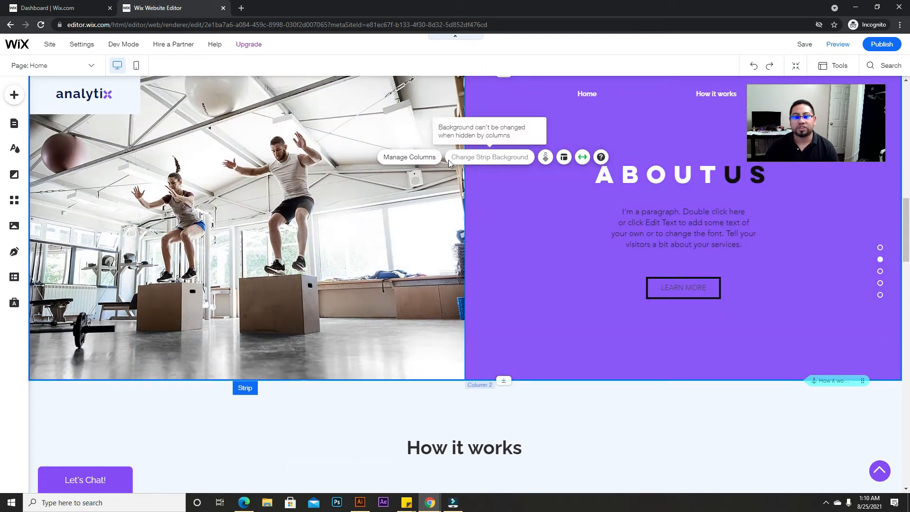
left_click(505, 225)
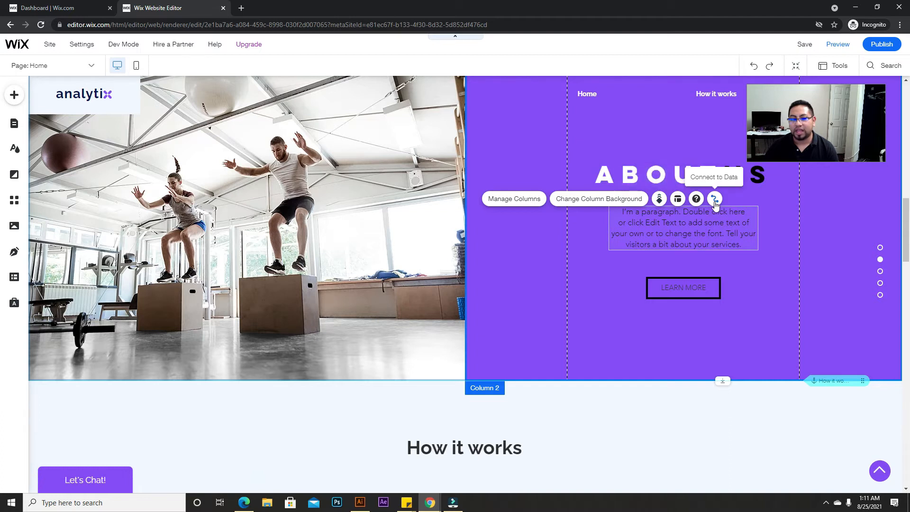
left_click(618, 262)
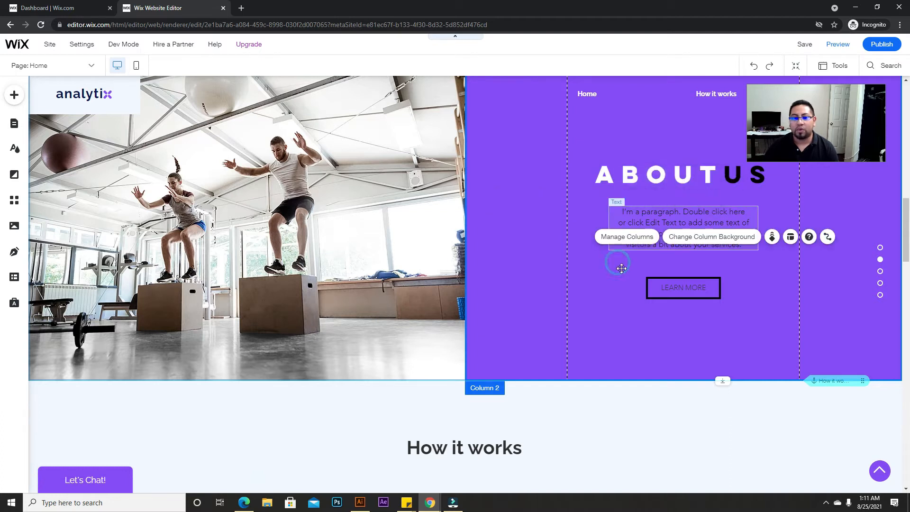
Step: View the Text Ideas options for the About Us heading and close them
left_click(663, 177)
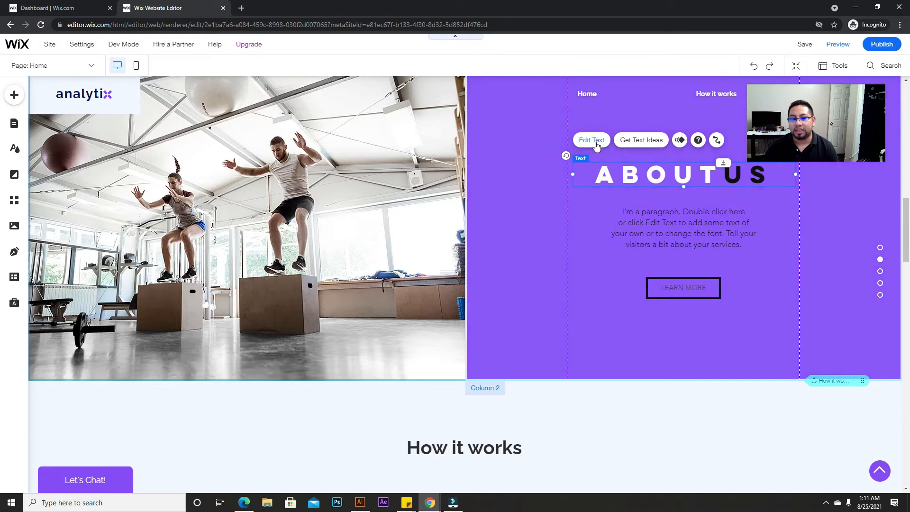
left_click(642, 140)
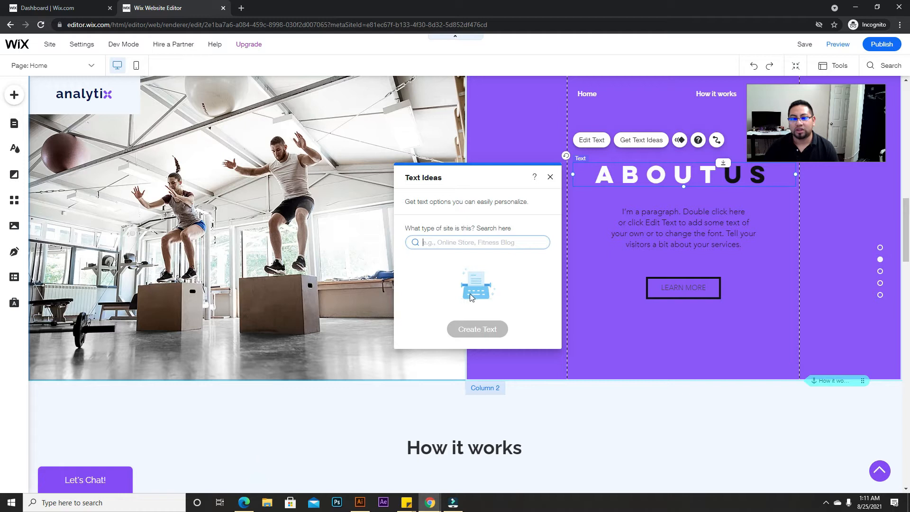
left_click(551, 178)
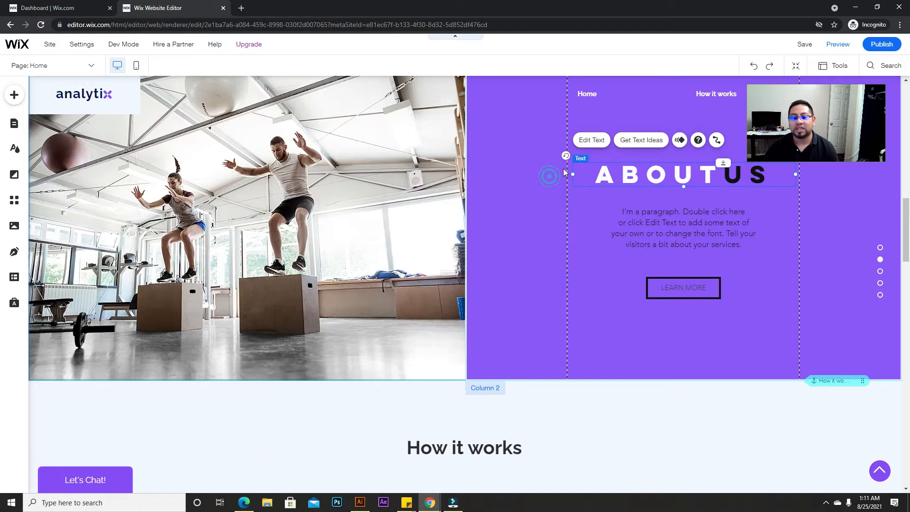
Step: Edit the About Us heading, setting its text theme to Heading 3 and its font to Roboto Bold
left_click(591, 141)
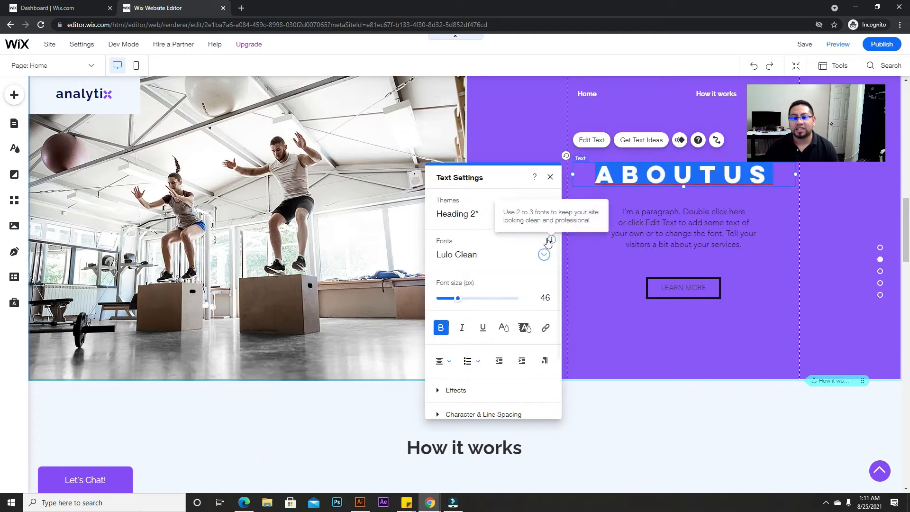
left_click(534, 212)
left_click(525, 188)
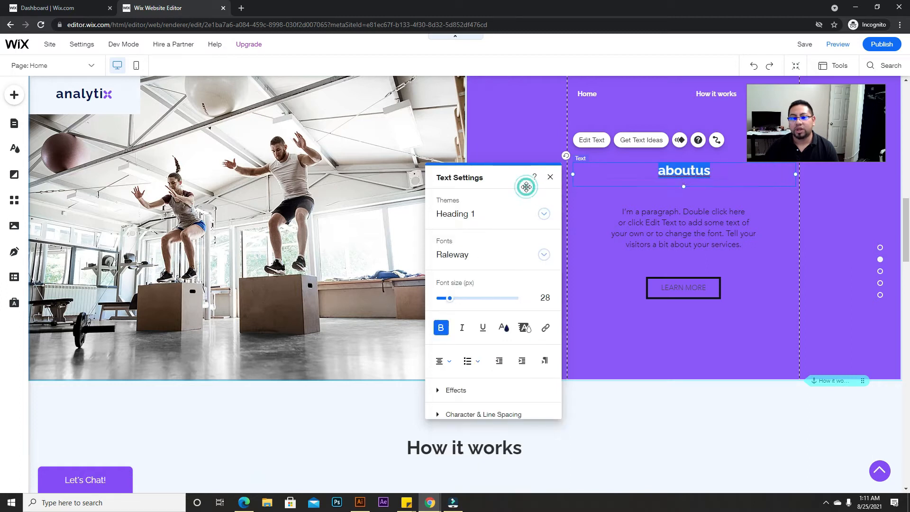
left_click(524, 212)
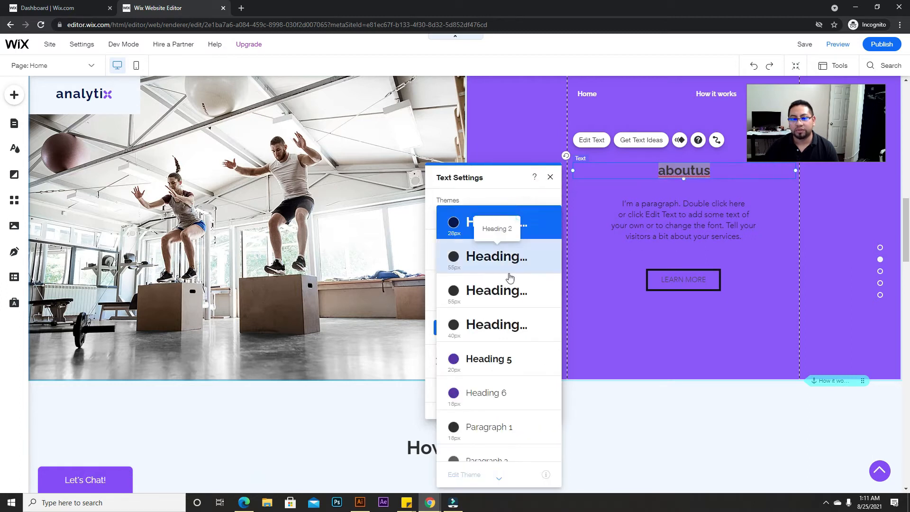
left_click(508, 283)
left_click(536, 254)
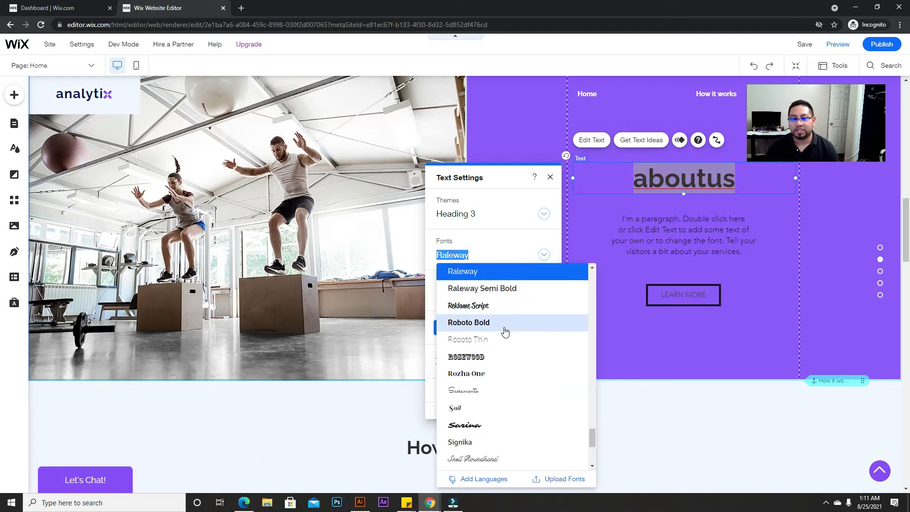
left_click(504, 325)
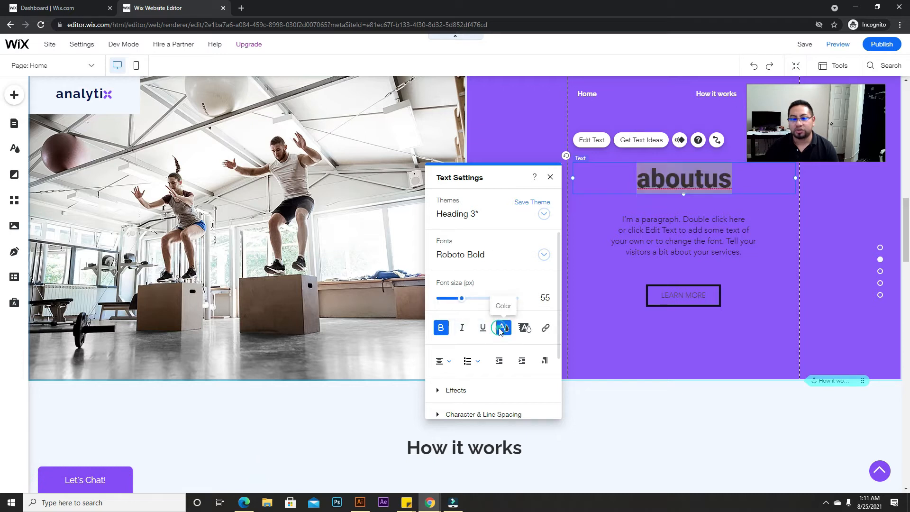
Step: Try the white, red and green custom colors on the About Us heading text
left_click(504, 327)
left_click(461, 336)
left_click(506, 336)
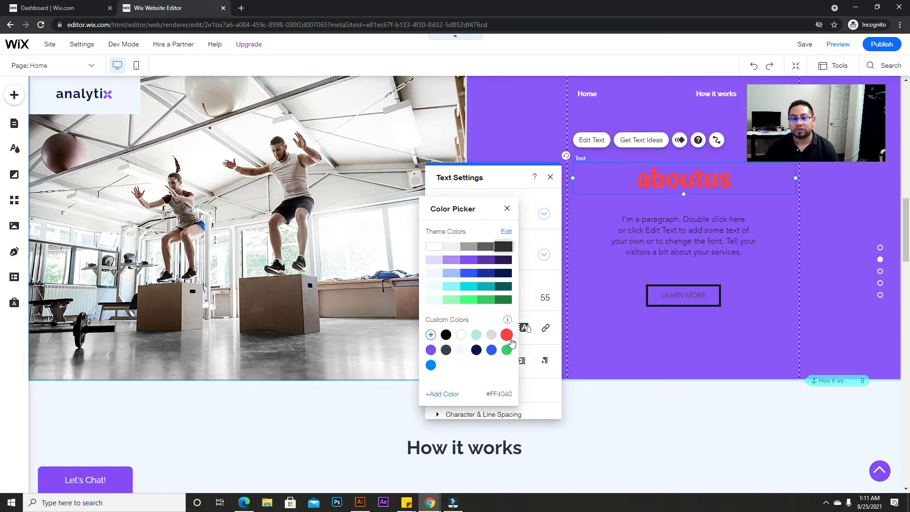
left_click(506, 351)
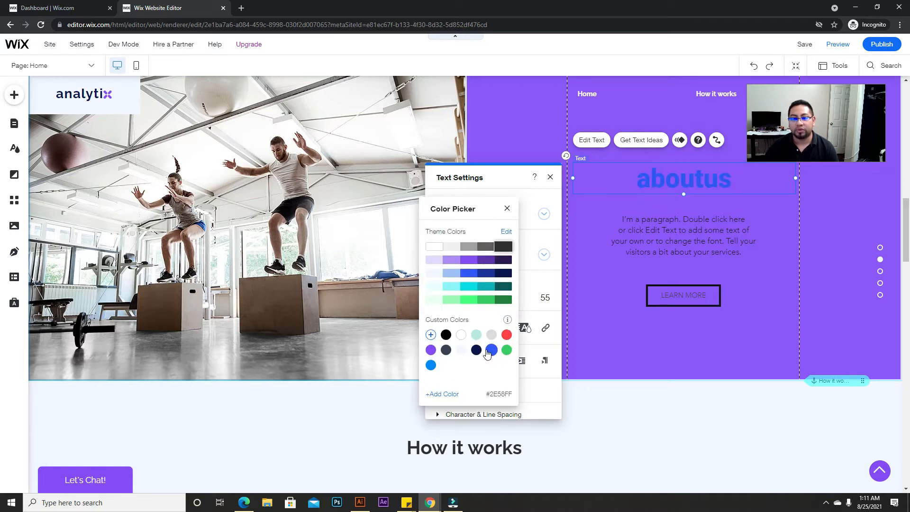
Step: Add the bright green custom color 70FF6B and apply it to the About Us heading text
left_click(431, 335)
left_click_drag(539, 255, 524, 277)
left_click_drag(448, 312, 474, 312)
left_click(491, 274)
left_click_drag(491, 273, 502, 254)
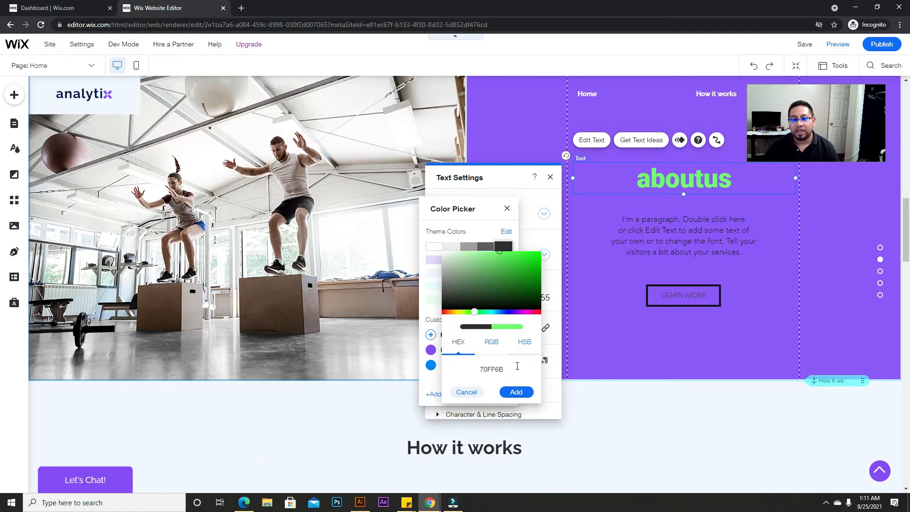
left_click(516, 392)
left_click(476, 334)
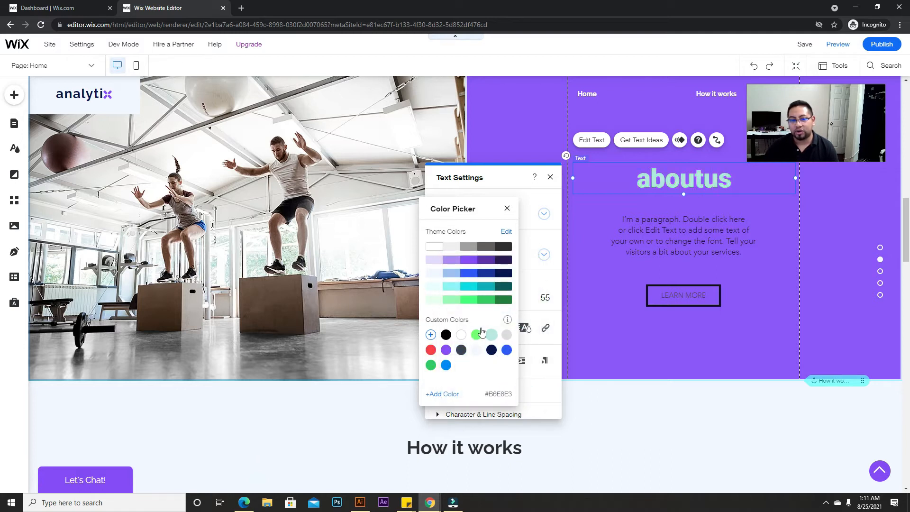
left_click(506, 209)
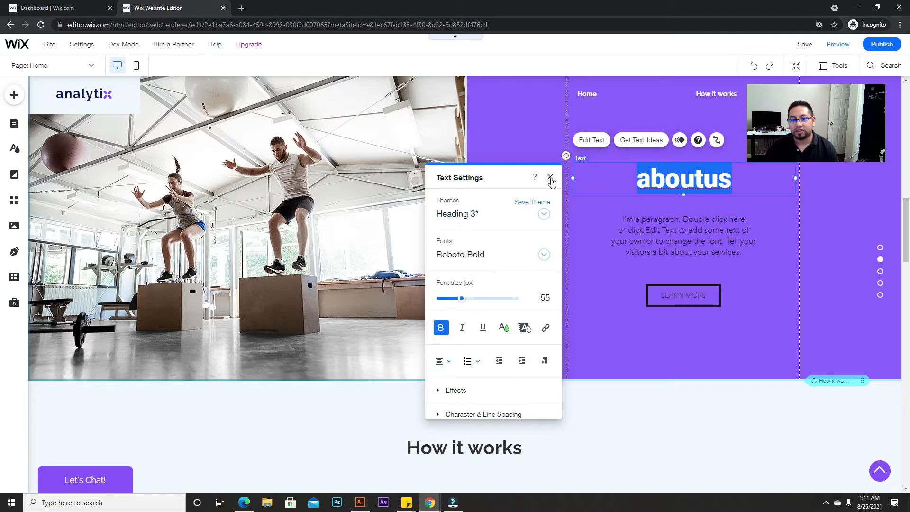
Step: Try left alignment on the aboutus heading, settle on right alignment, and close its text settings
scroll(493, 284, "down", 2)
left_click(443, 279)
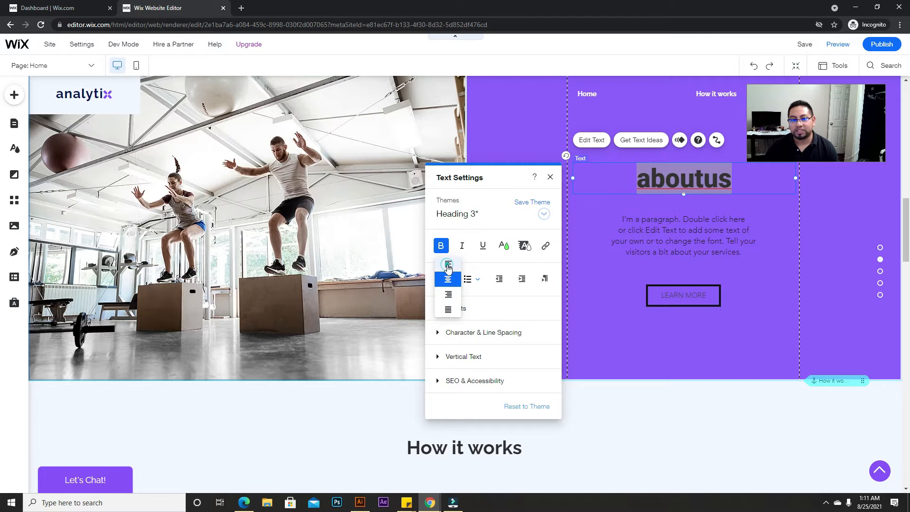
left_click(447, 265)
left_click(449, 280)
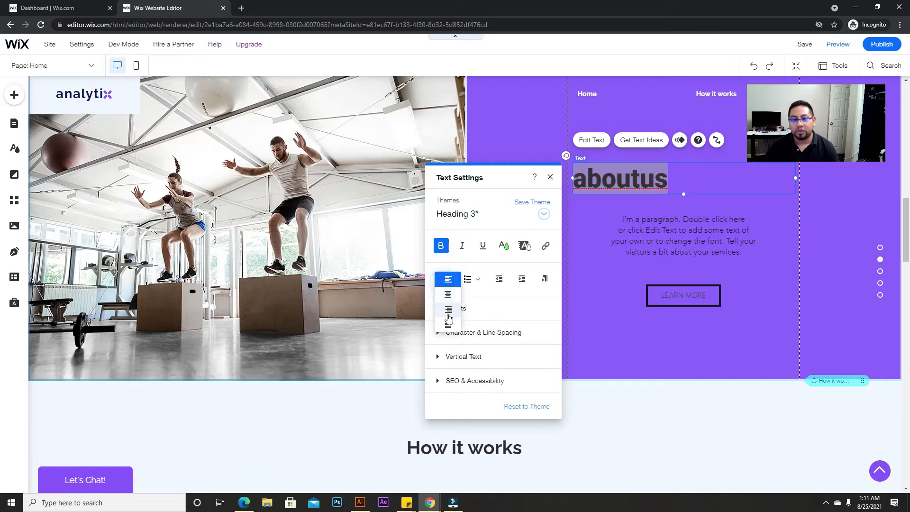
left_click(448, 309)
left_click(448, 280)
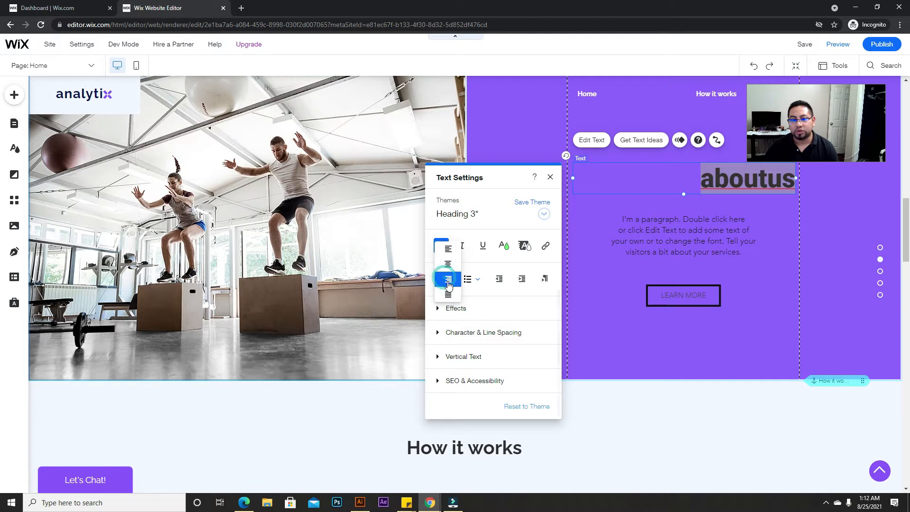
left_click(549, 177)
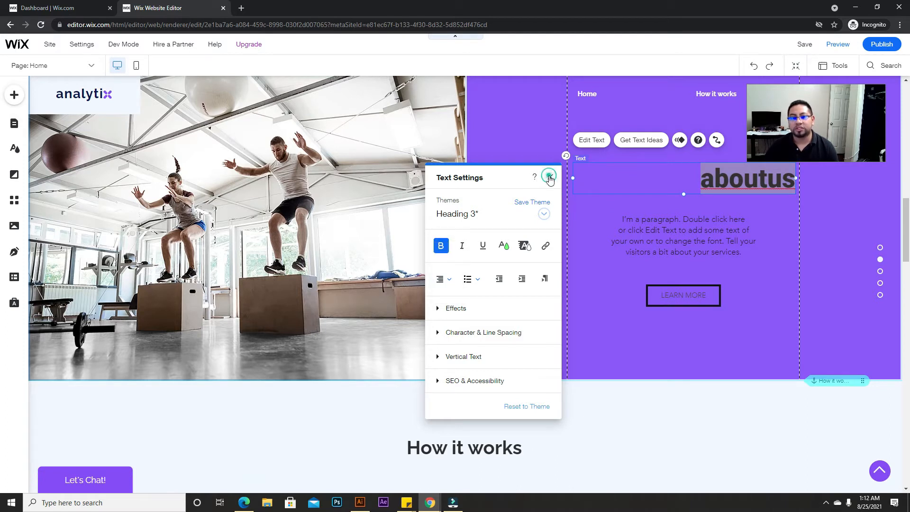
Step: Change the label of the LEARN MORE button below the paragraph to "view more"
left_click(628, 212)
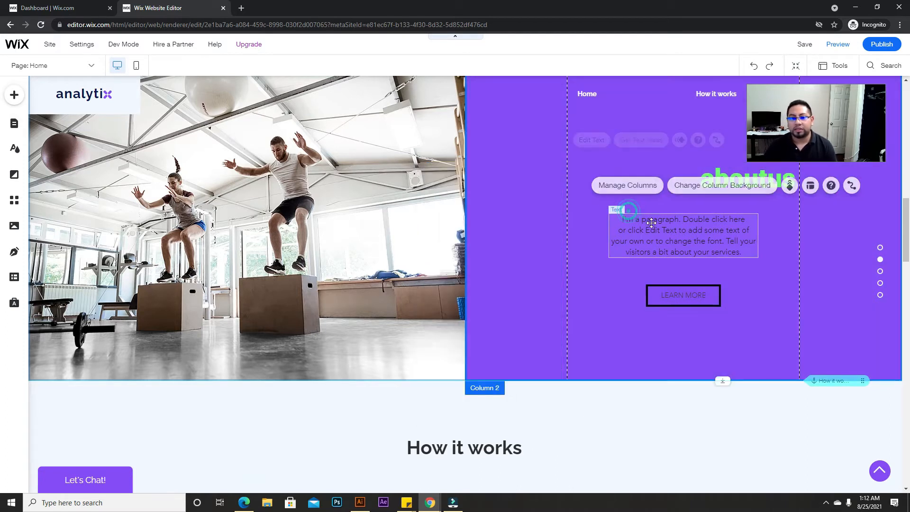
left_click(654, 228)
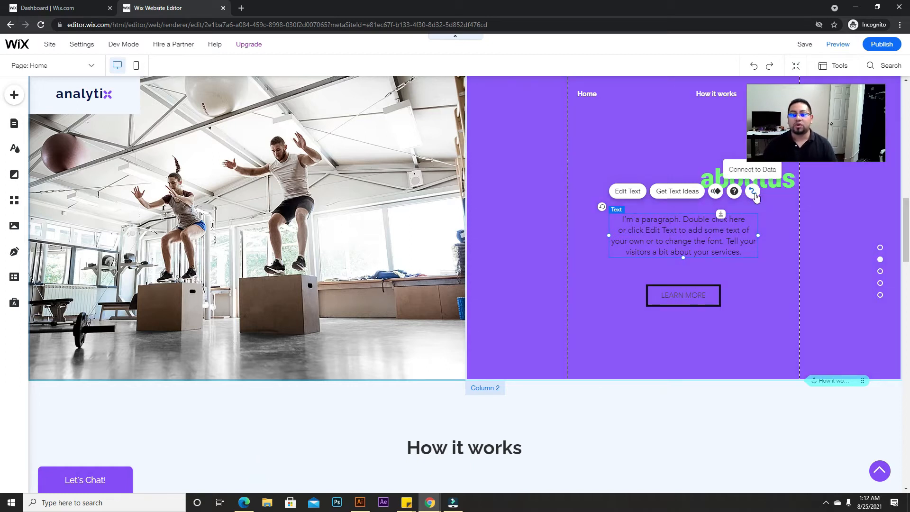
scroll(755, 197, "down", 1)
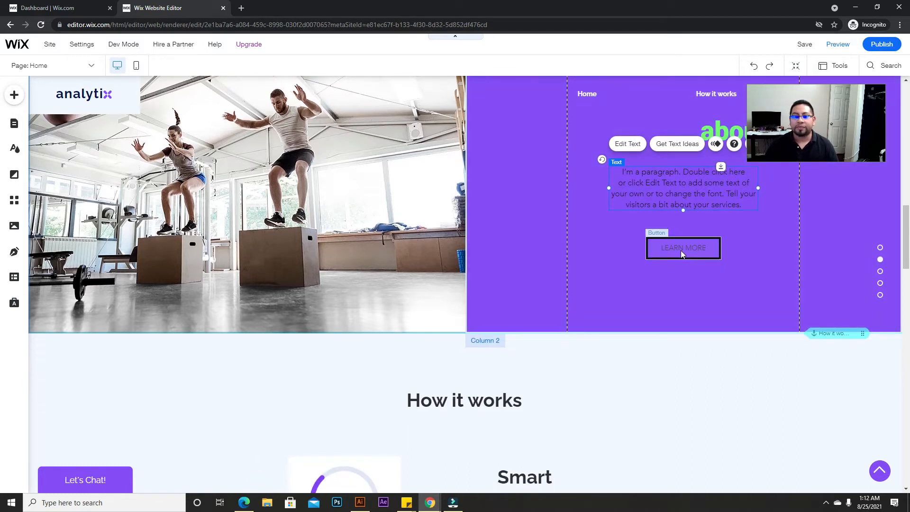
left_click(677, 243)
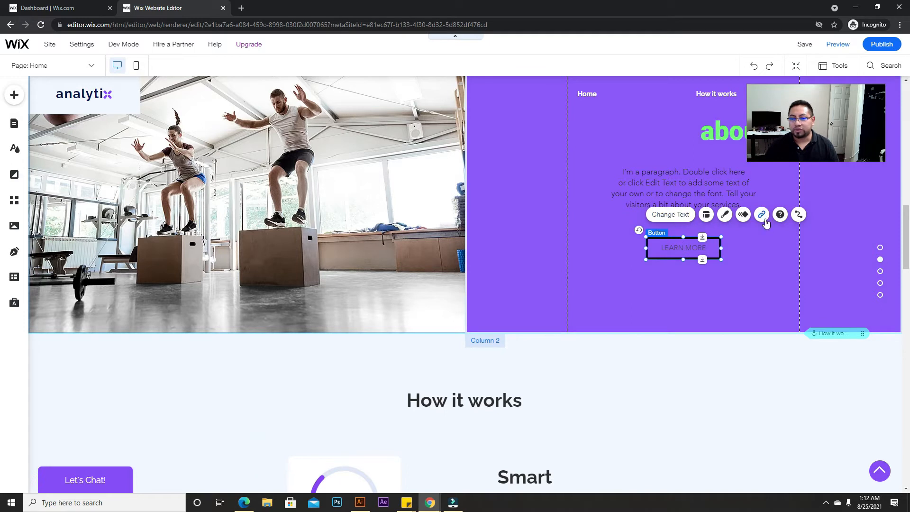
left_click(670, 217)
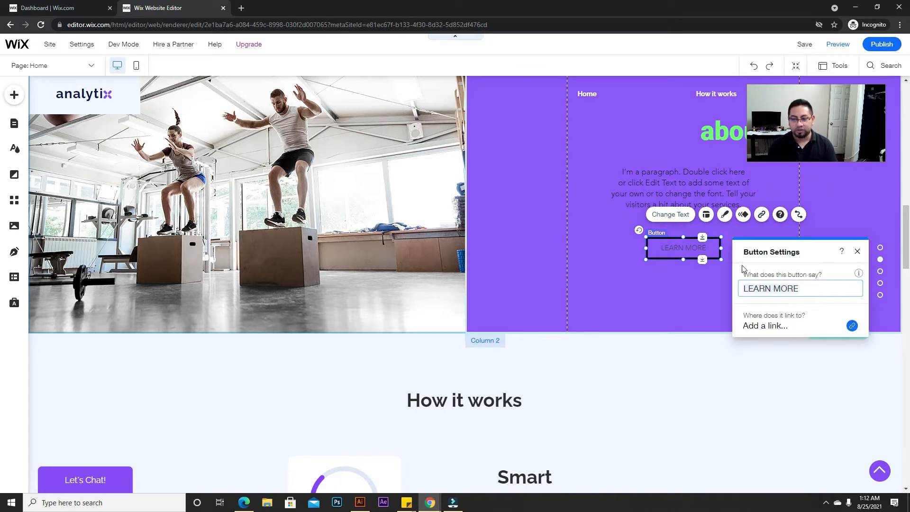
type("view more")
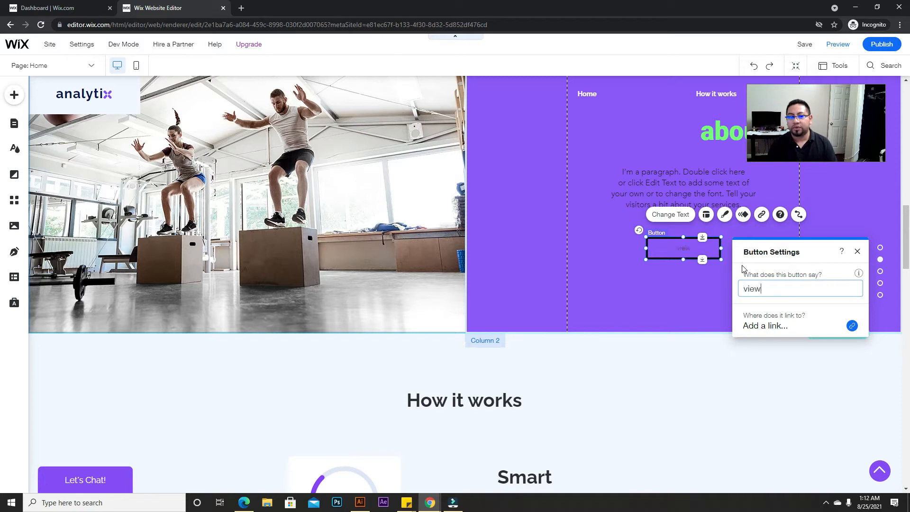
left_click(856, 253)
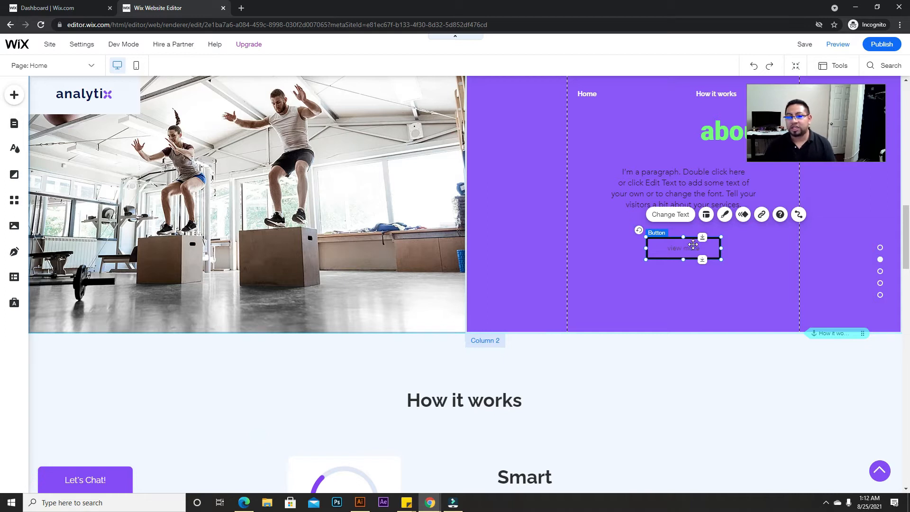
Step: Try left and right text alignment on the view more button, return it to centered, and close the layout settings
left_click(706, 215)
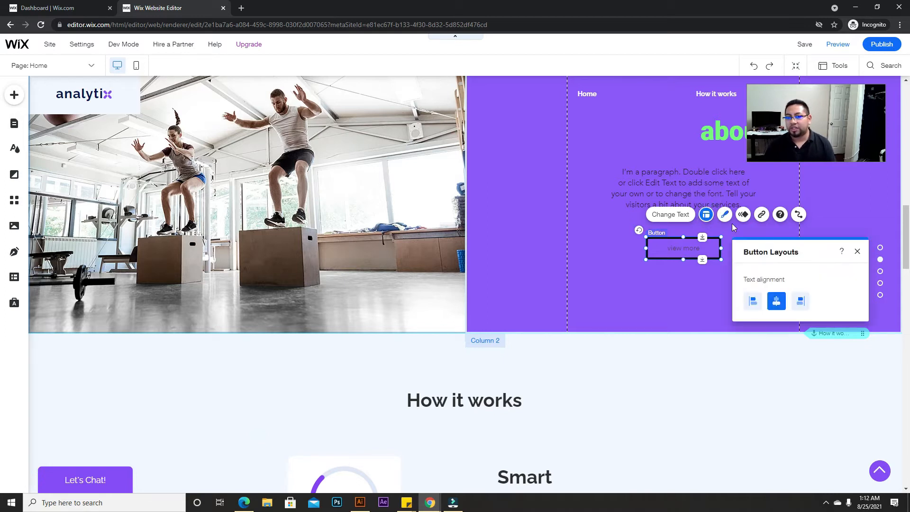
left_click(753, 301)
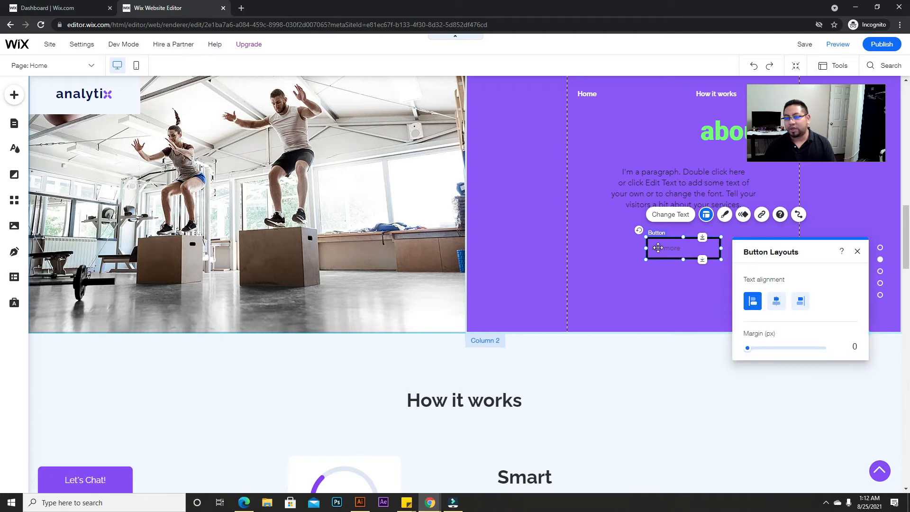
left_click(801, 301)
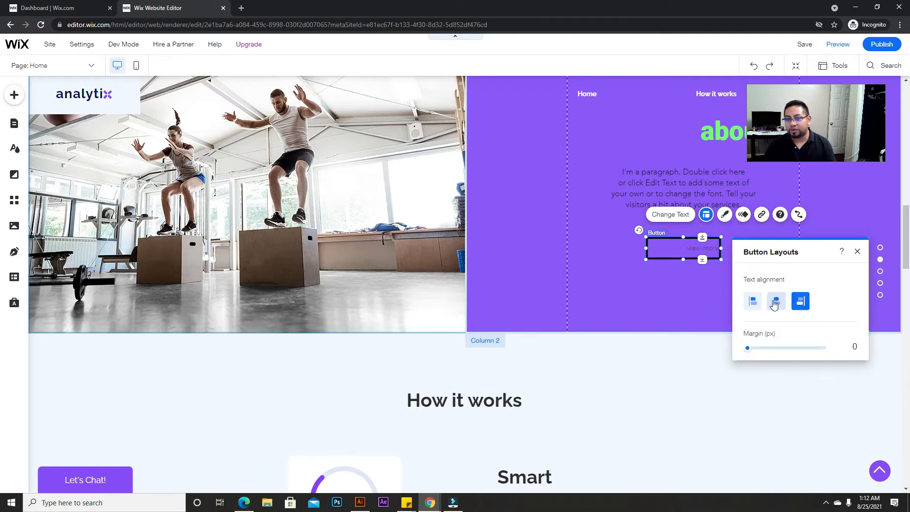
left_click(775, 301)
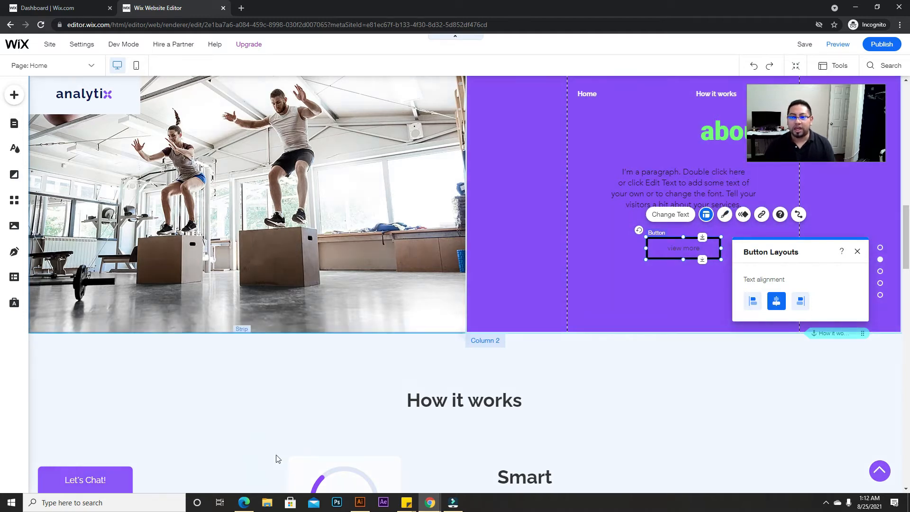
left_click(857, 253)
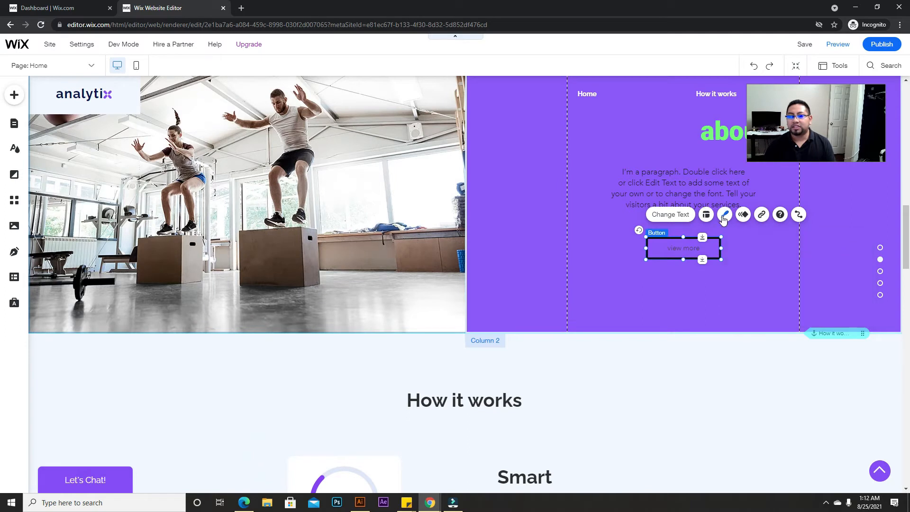
Step: Browse the preset button designs available for the view more button
left_click(723, 215)
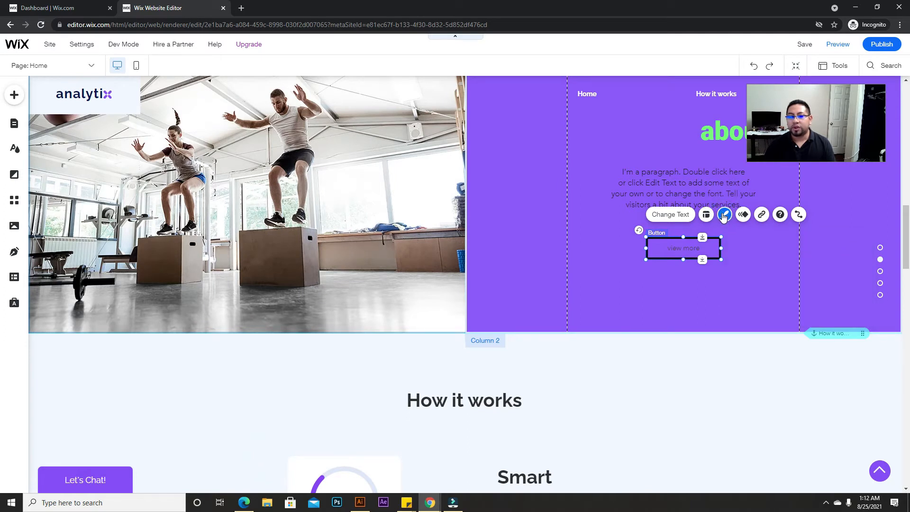
scroll(555, 224, "down", 3)
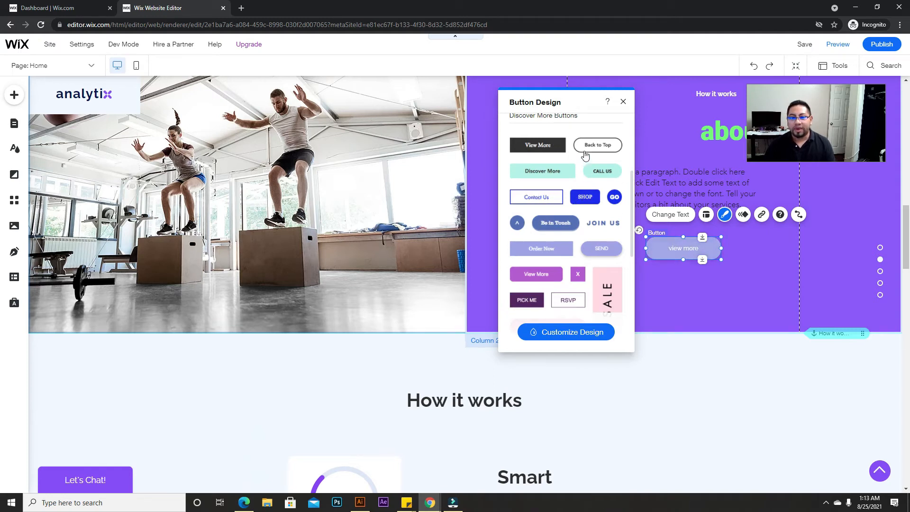
scroll(547, 265, "down", 4)
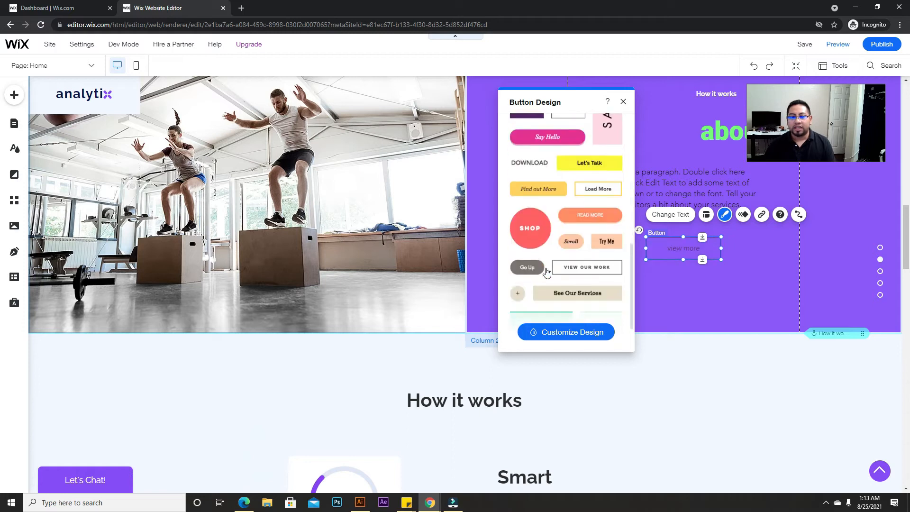
scroll(569, 228, "down", 1)
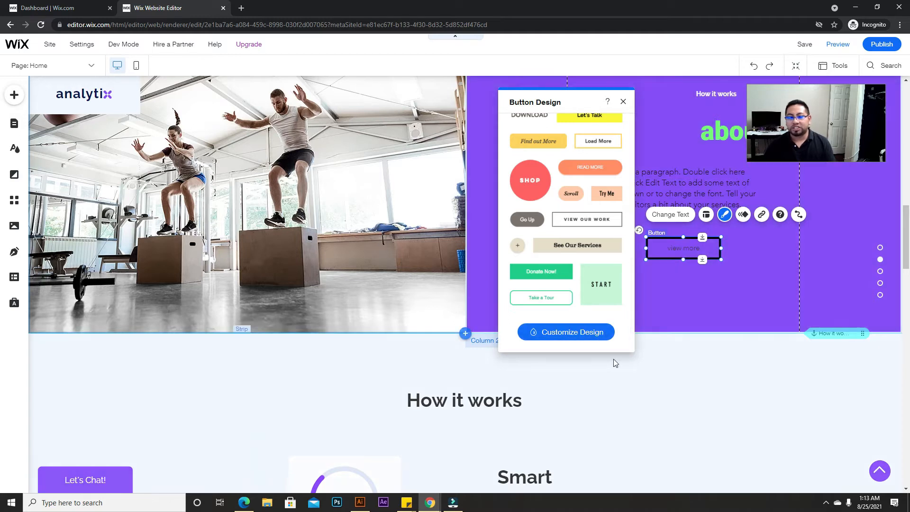
Step: Customize the view more button's background with a light cyan theme color and lower its fill opacity to 0%
left_click(574, 333)
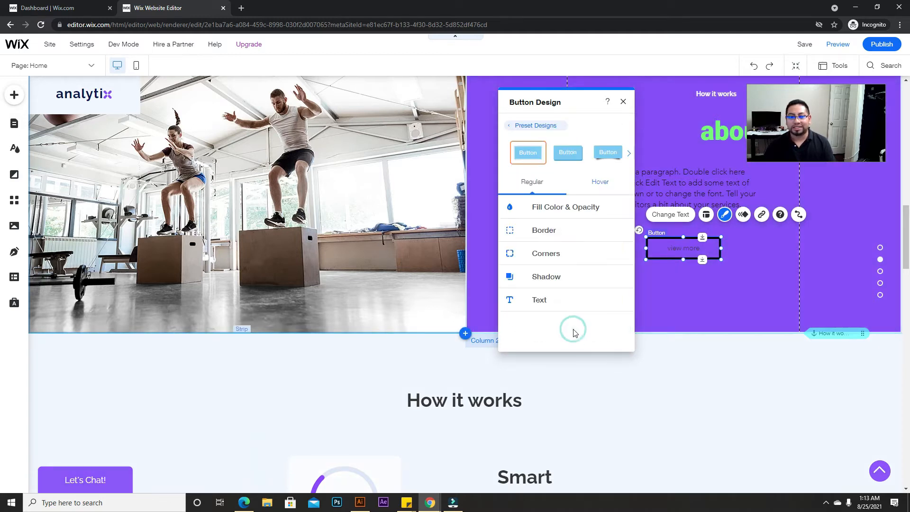
left_click(528, 211)
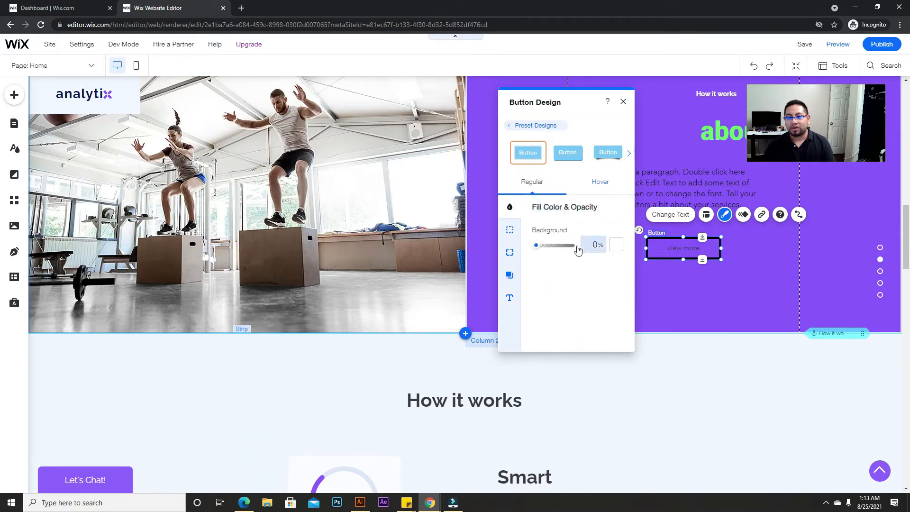
left_click(616, 244)
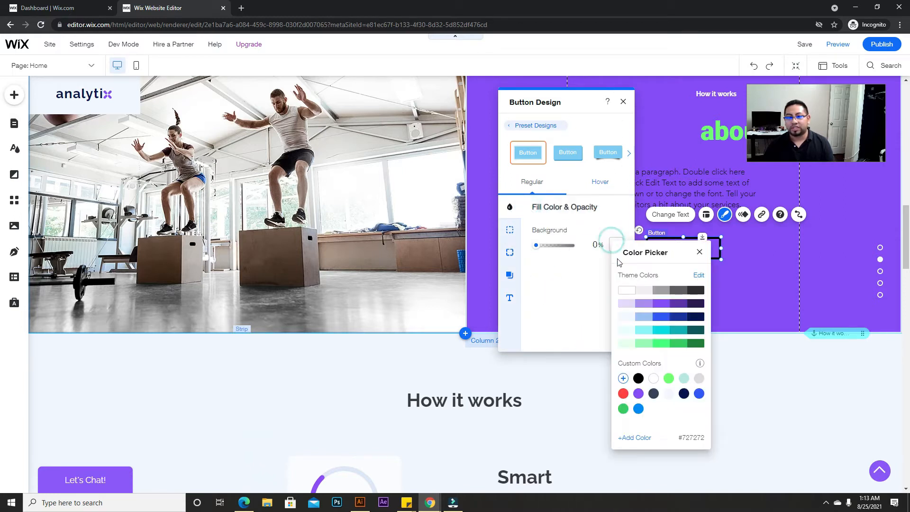
left_click(648, 336)
left_click(595, 305)
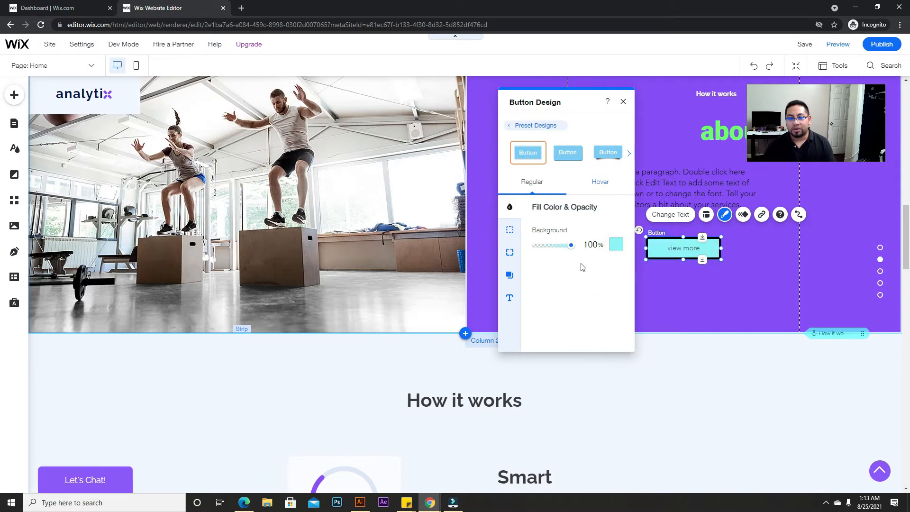
left_click_drag(571, 249, 533, 246)
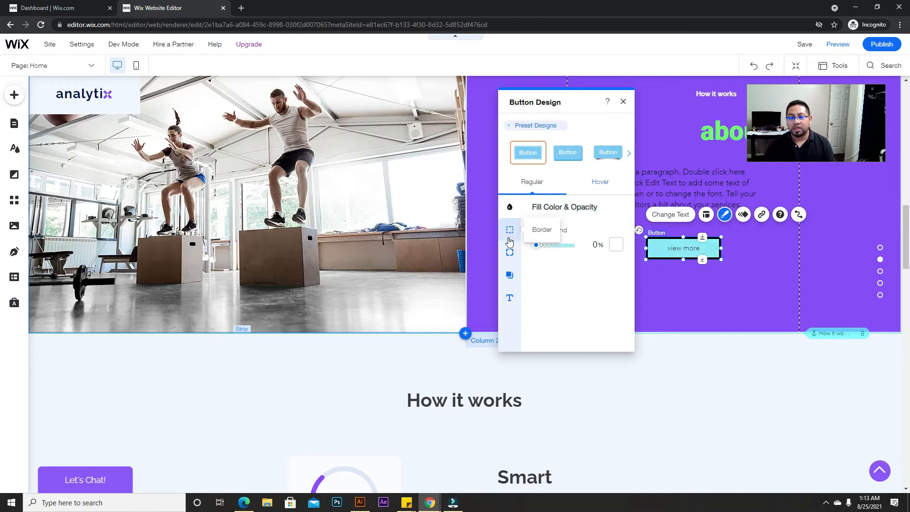
Step: Set the view more button's border to the bright green custom color 70FF6B
left_click(509, 231)
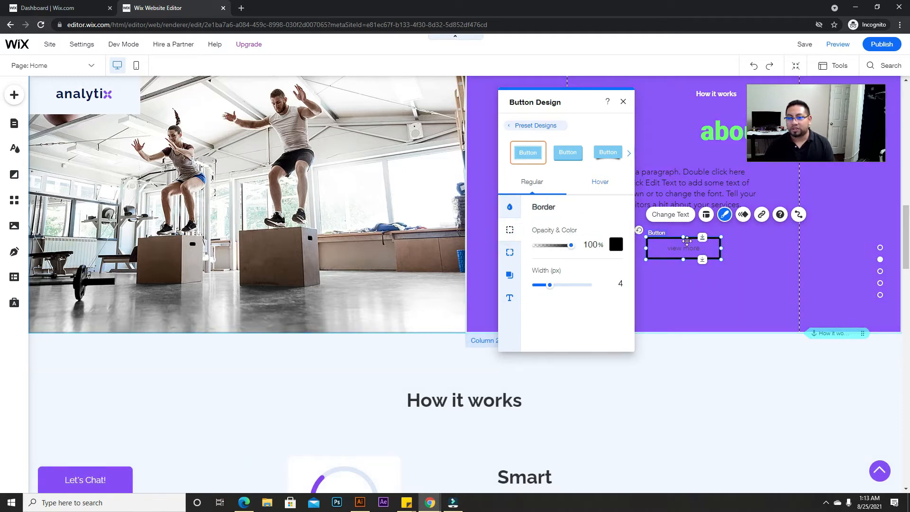
left_click(616, 245)
left_click(660, 378)
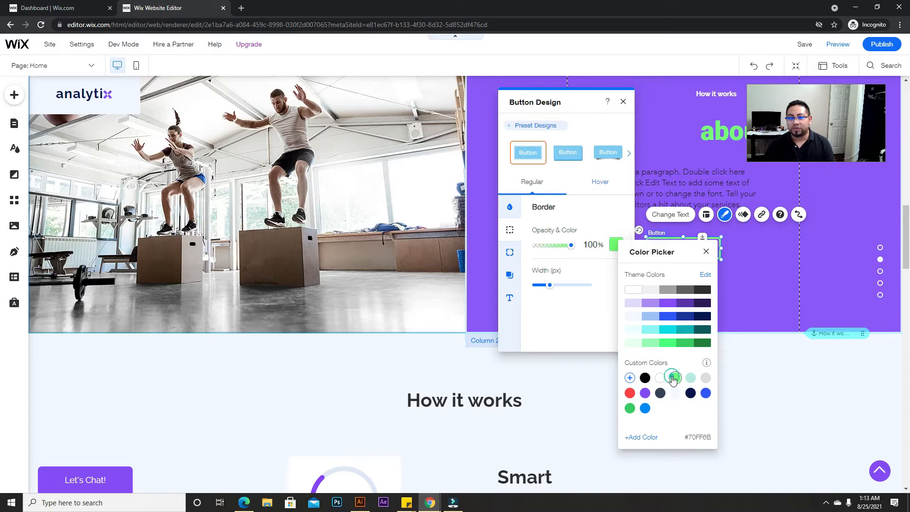
left_click(589, 274)
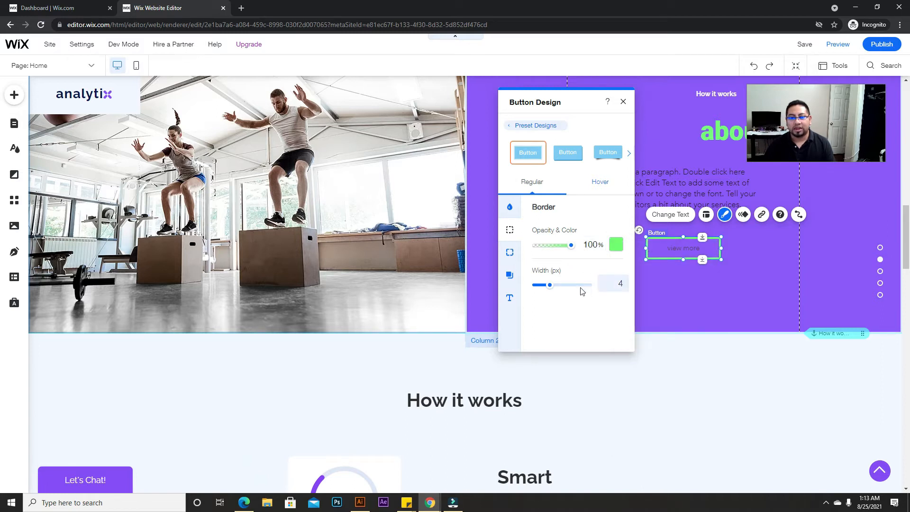
Step: Round all corners of the view more button, trying a 5 px radius and settling on 10 px
left_click(510, 254)
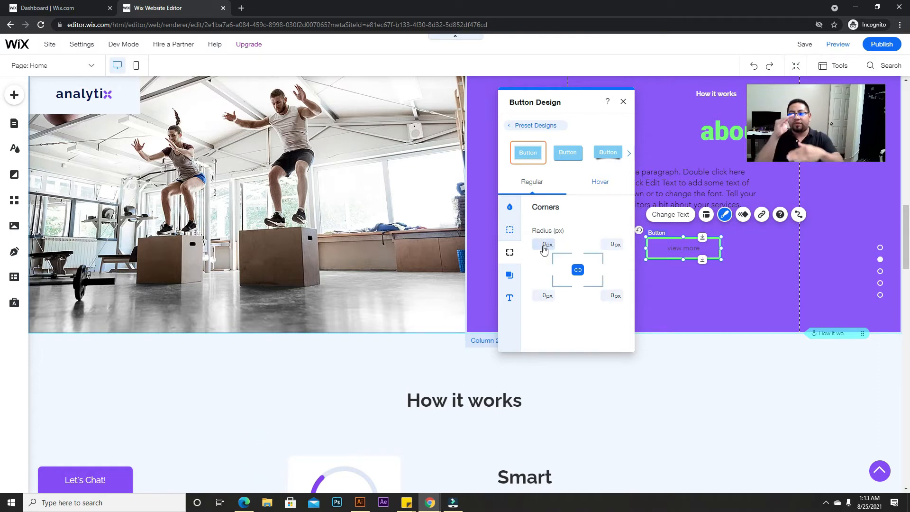
left_click(543, 246)
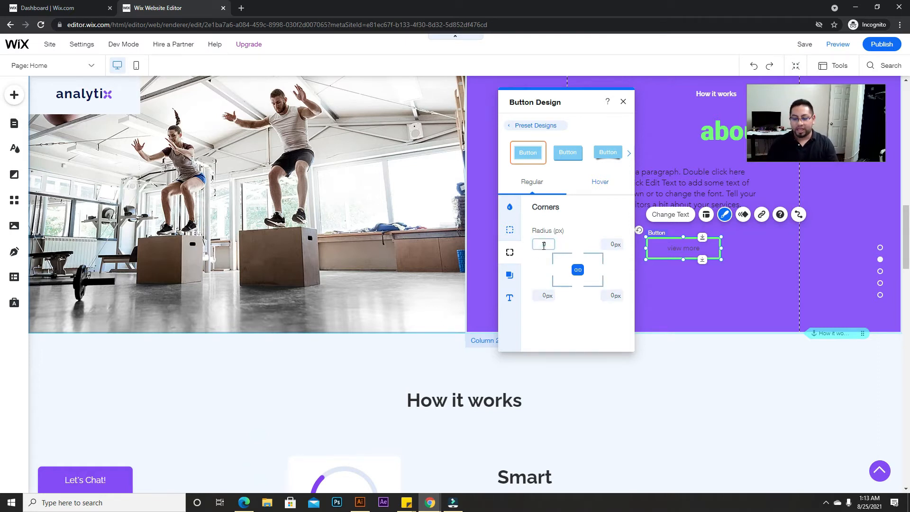
left_click(612, 244)
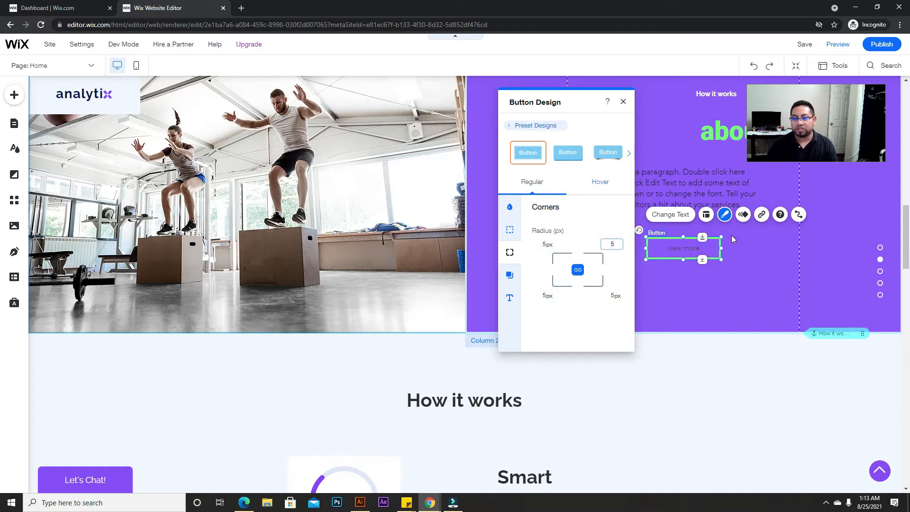
left_click(547, 244)
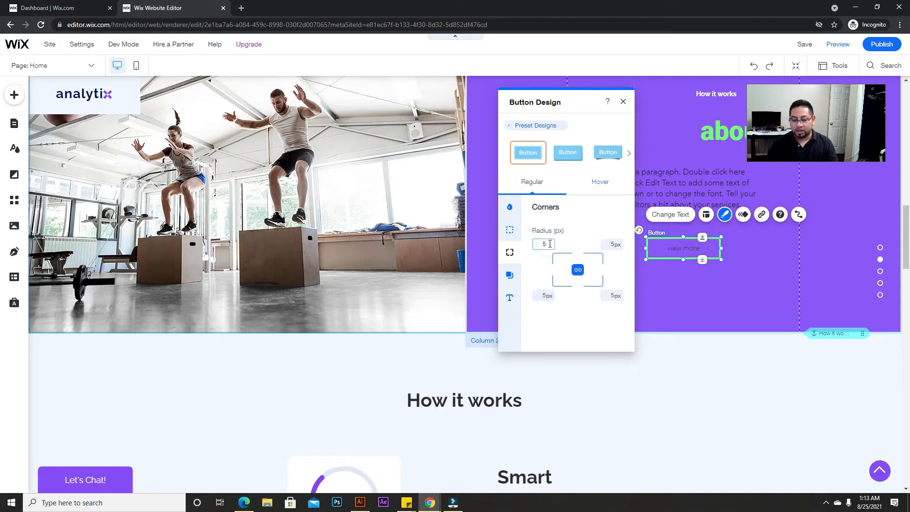
type("10")
left_click(611, 244)
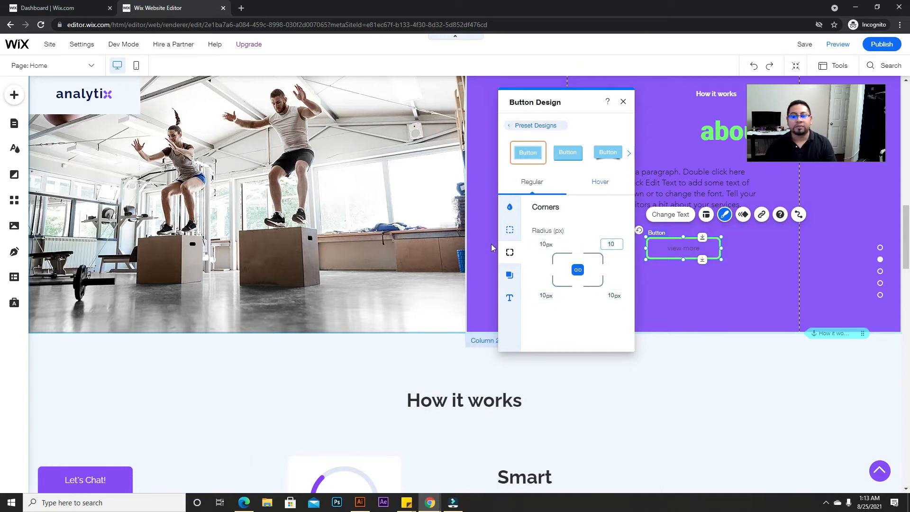
Step: Enable a shadow on the view more button and set its color to white (#FFFFFF)
left_click(510, 276)
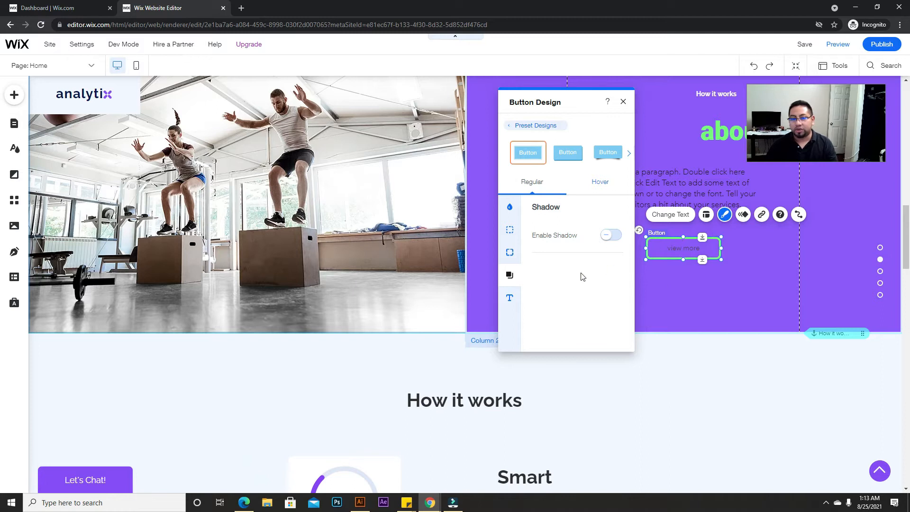
left_click(612, 235)
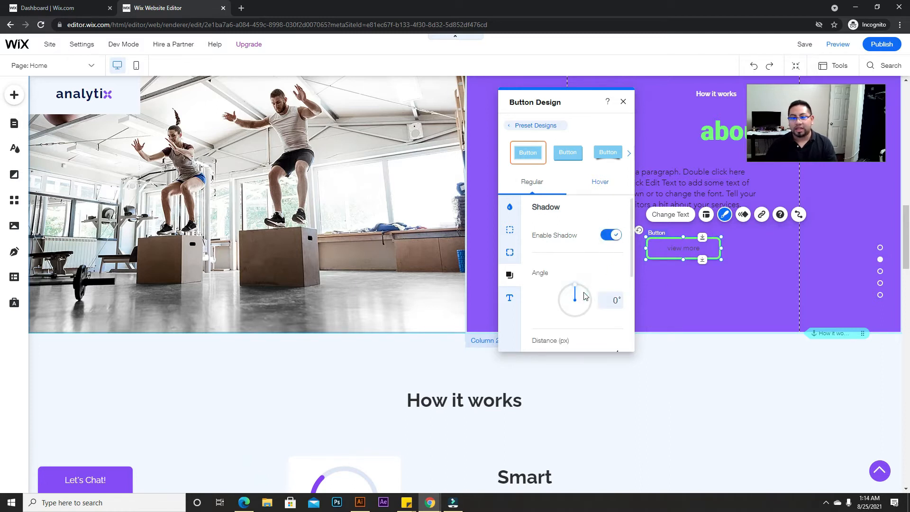
scroll(595, 293, "down", 3)
scroll(592, 303, "down", 2)
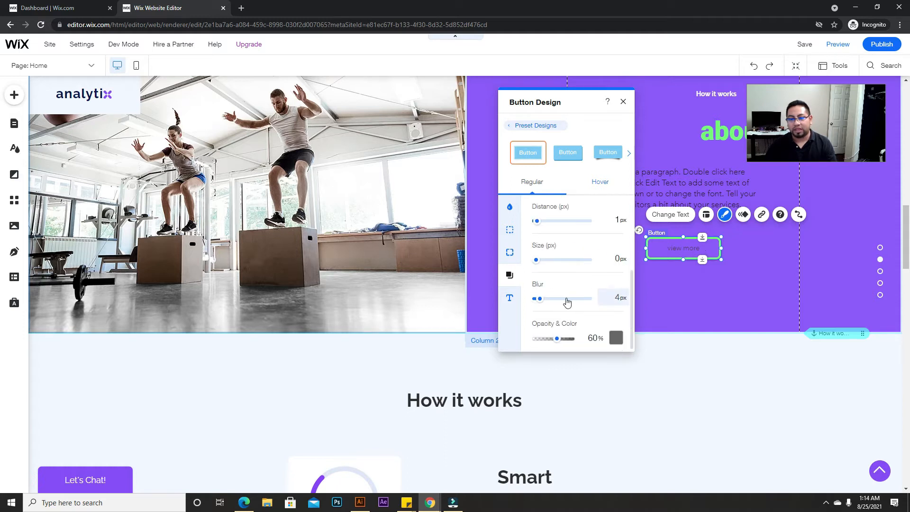
left_click(621, 338)
left_click(632, 335)
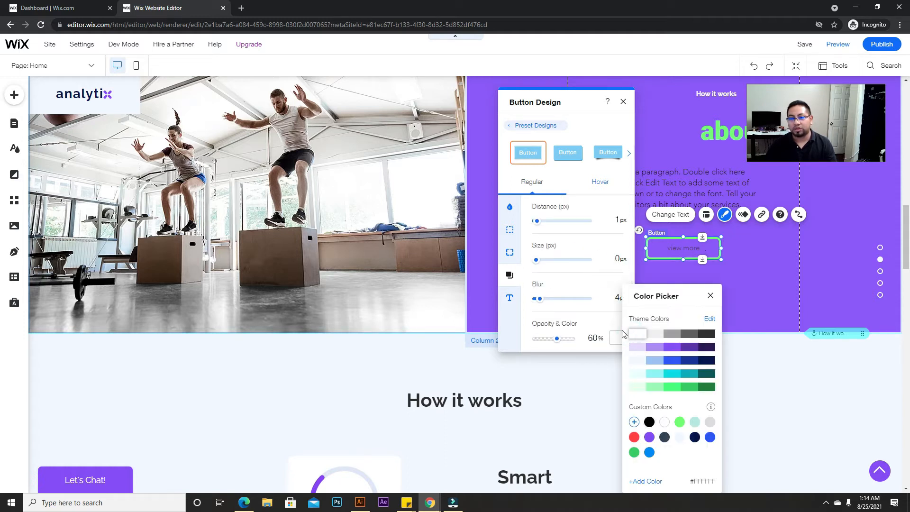
Step: Set the view more button's shadow size to 2 px and its angle to 119°
left_click(560, 286)
mouse_move(537, 262)
left_mouse_down()
mouse_move(558, 266)
mouse_move(535, 265)
left_mouse_up()
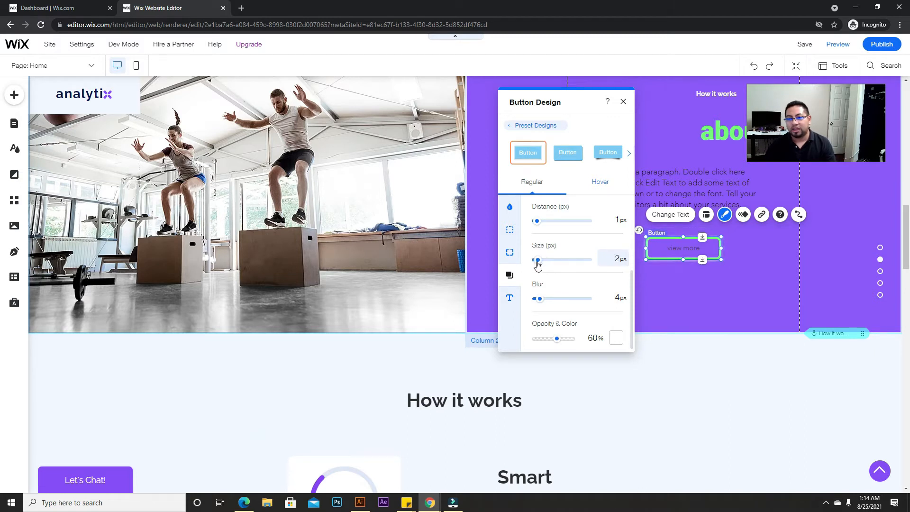
scroll(538, 261, "up", 3)
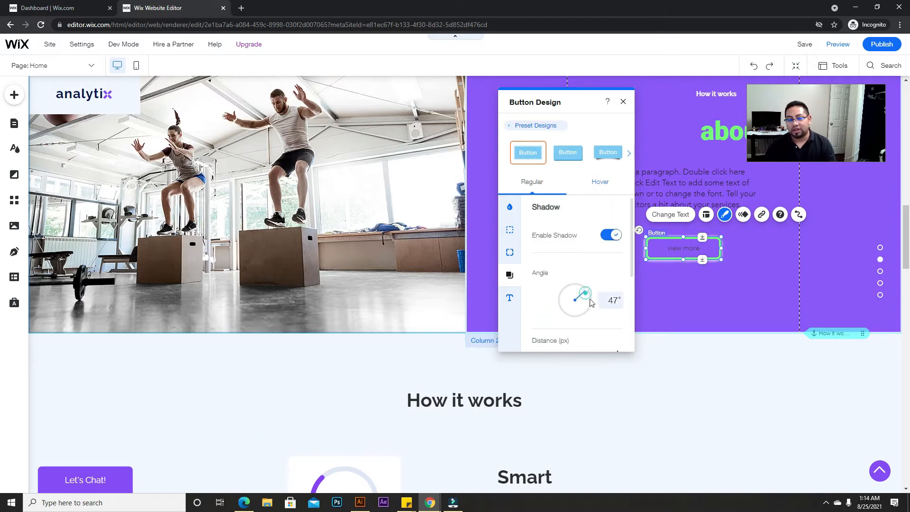
mouse_move(589, 297)
left_mouse_down()
mouse_move(591, 322)
mouse_move(587, 308)
left_mouse_up()
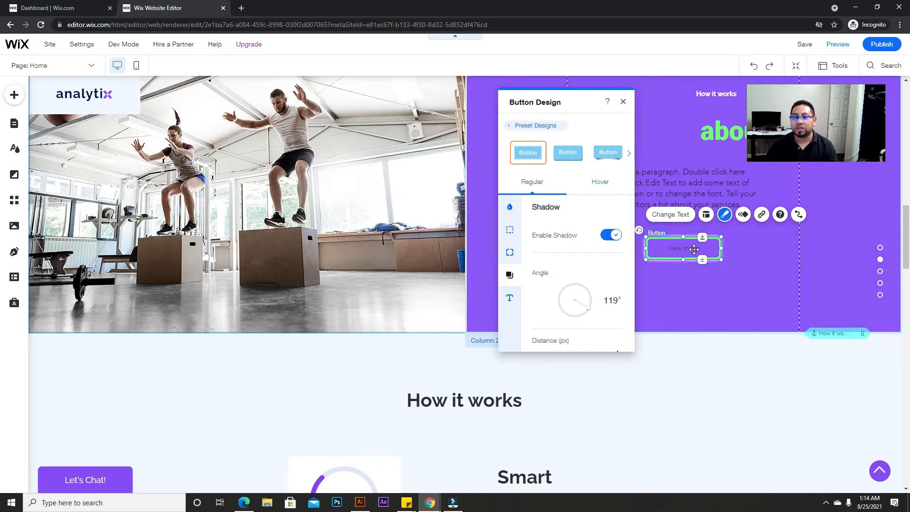
Step: Check the view more button's hover design, preview the page, and return to the editor
left_click(595, 183)
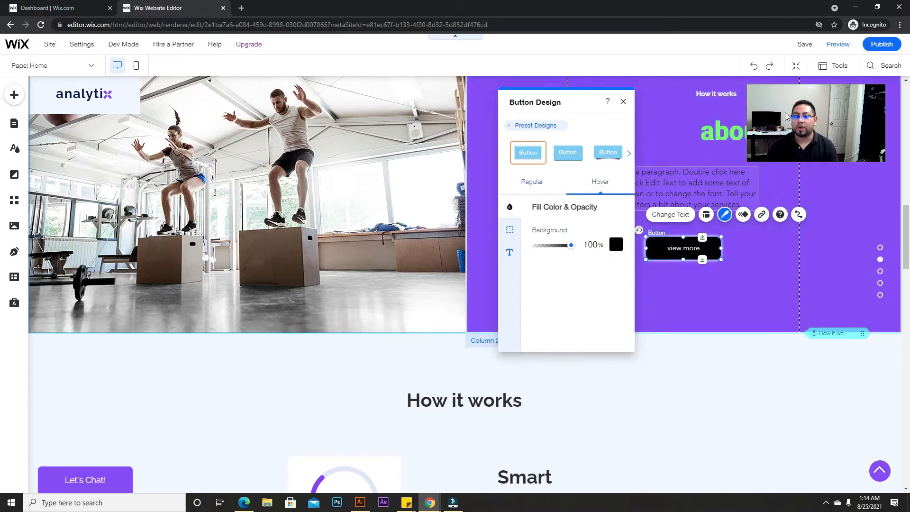
left_click(832, 46)
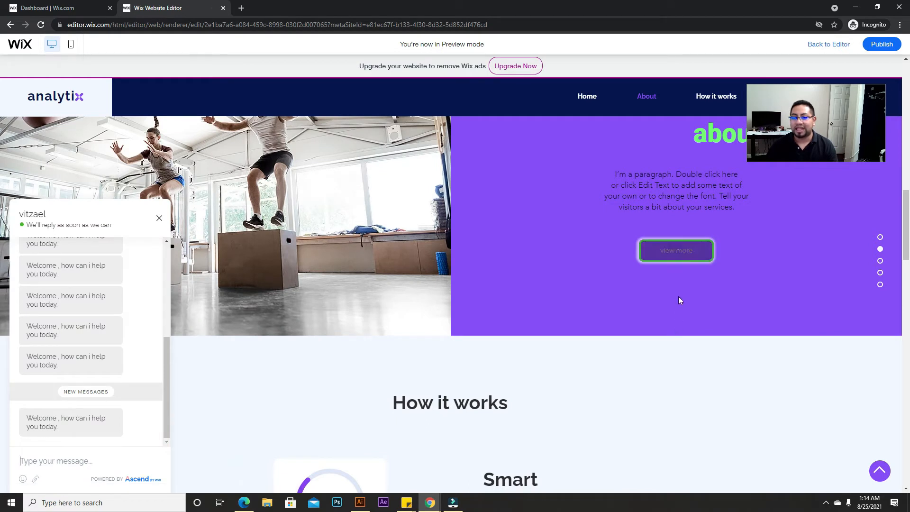
left_click(828, 44)
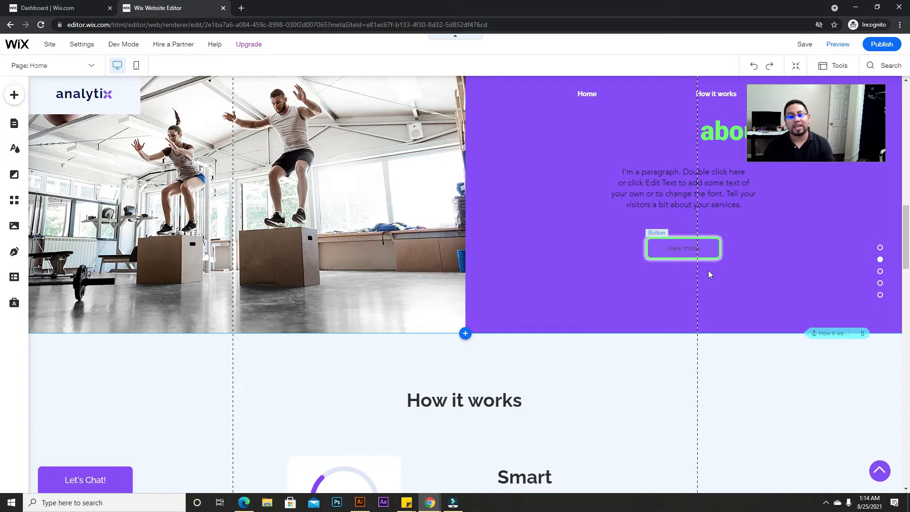
Step: Browse the strip designs, including Classic and About, and the themed text options available to add to the site
left_click(14, 96)
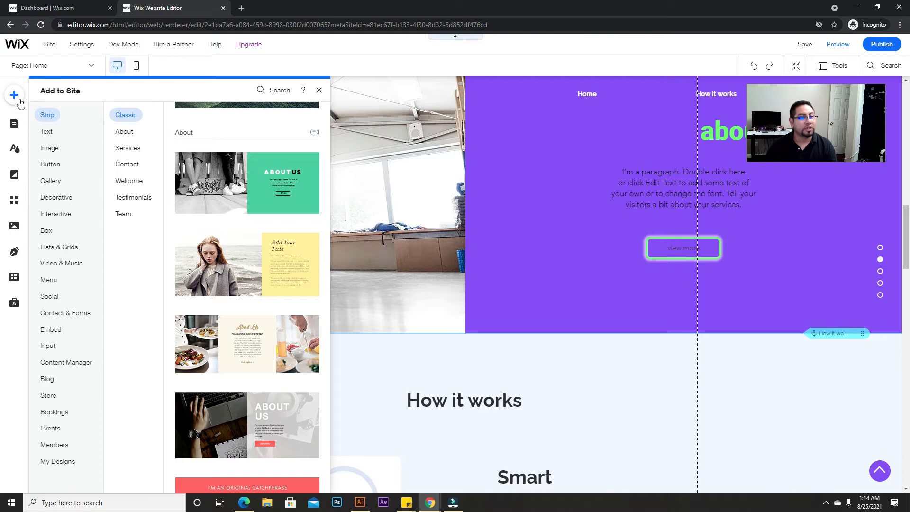
left_click(126, 114)
left_click(124, 132)
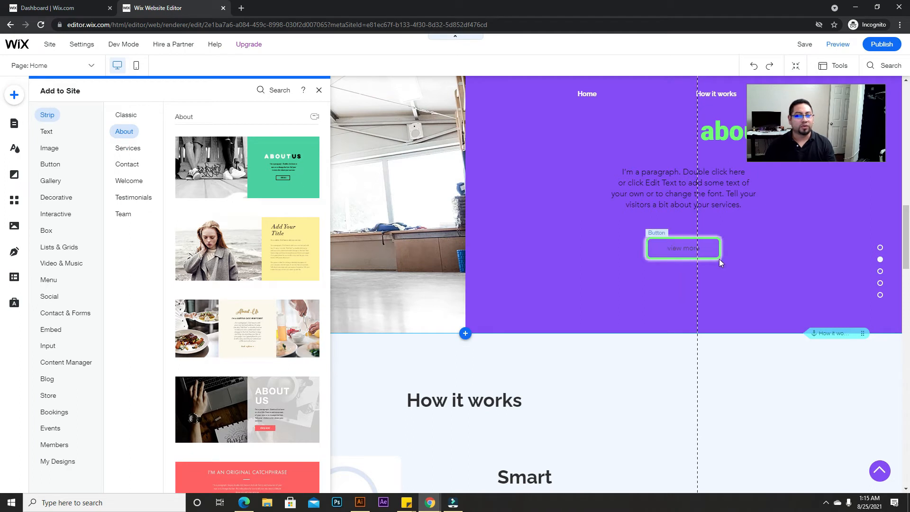
left_click(52, 132)
left_click(49, 119)
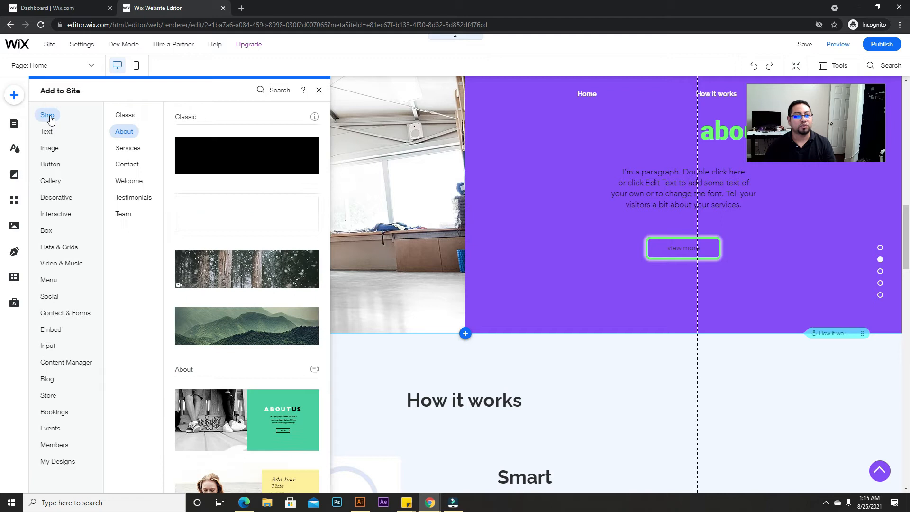
left_click(51, 136)
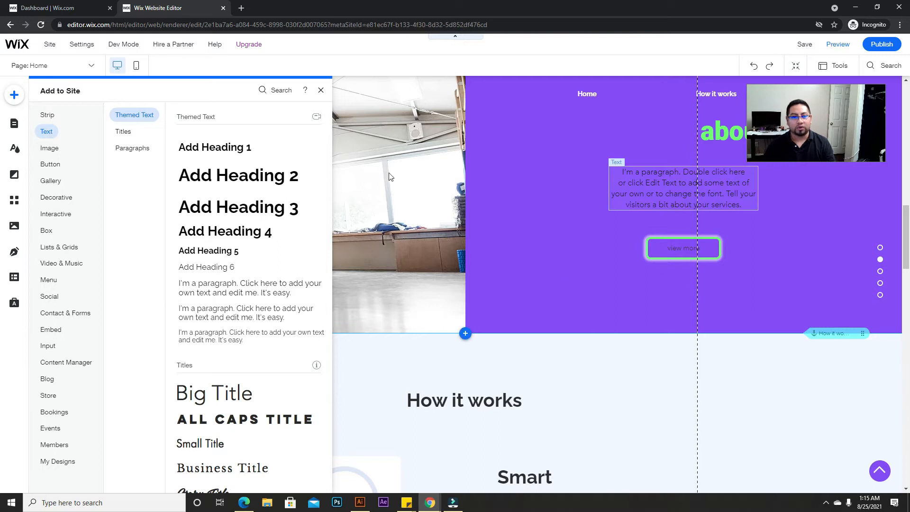
left_click(321, 90)
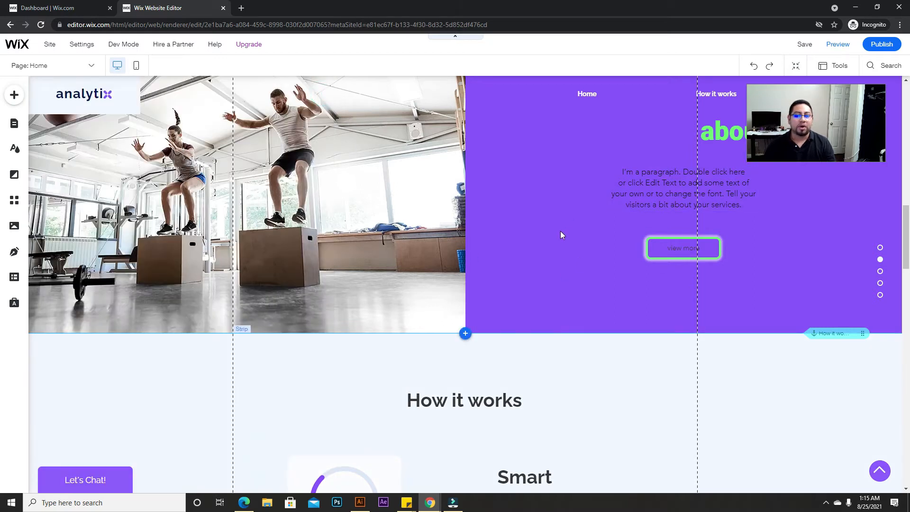
scroll(502, 351, "up", 3)
scroll(497, 363, "down", 6)
scroll(495, 365, "up", 2)
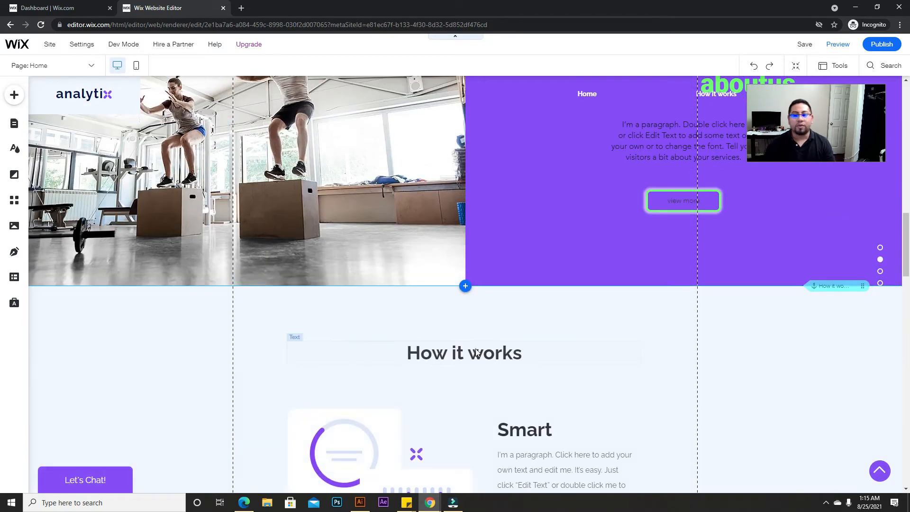
scroll(473, 358, "up", 2)
scroll(474, 364, "up", 2)
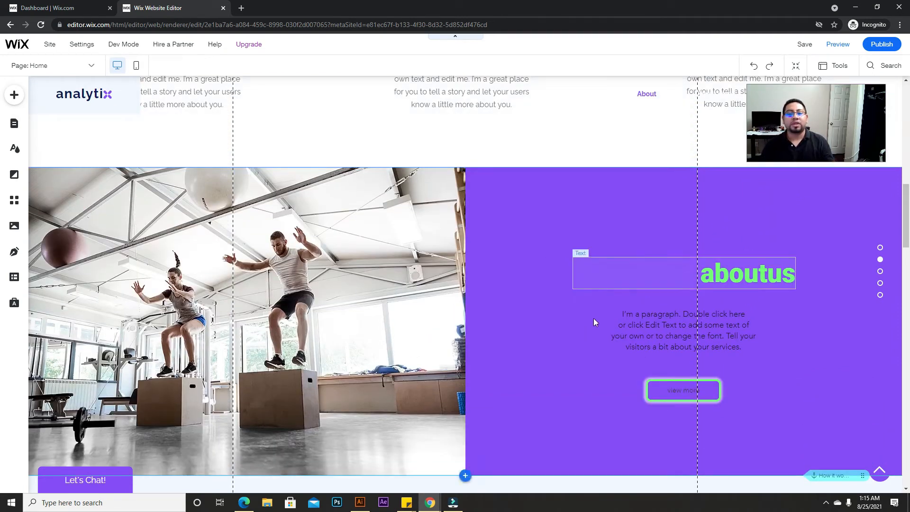
scroll(531, 298, "down", 5)
scroll(545, 327, "up", 4)
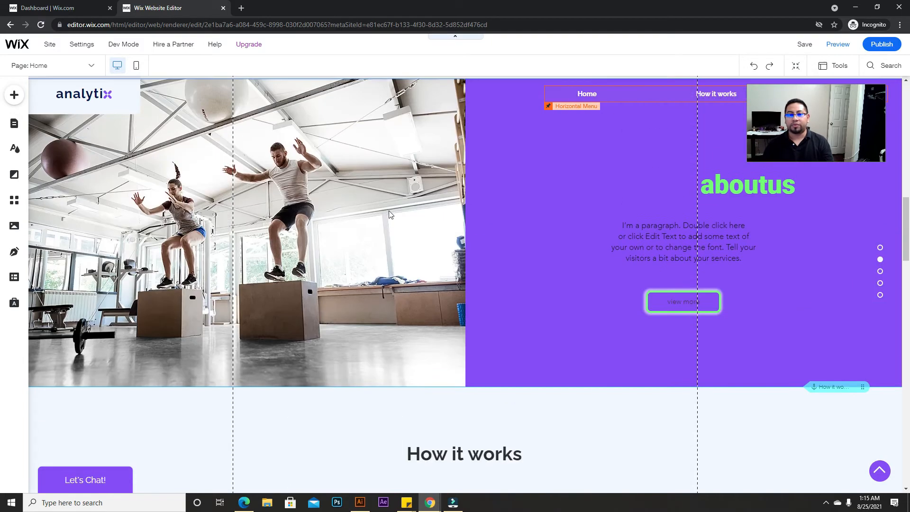
Step: Move the green aboutus heading from the purple column onto the gym photo column and delete it
left_click(756, 218)
mouse_move(756, 218)
left_mouse_down()
mouse_move(472, 215)
mouse_move(472, 226)
left_mouse_up()
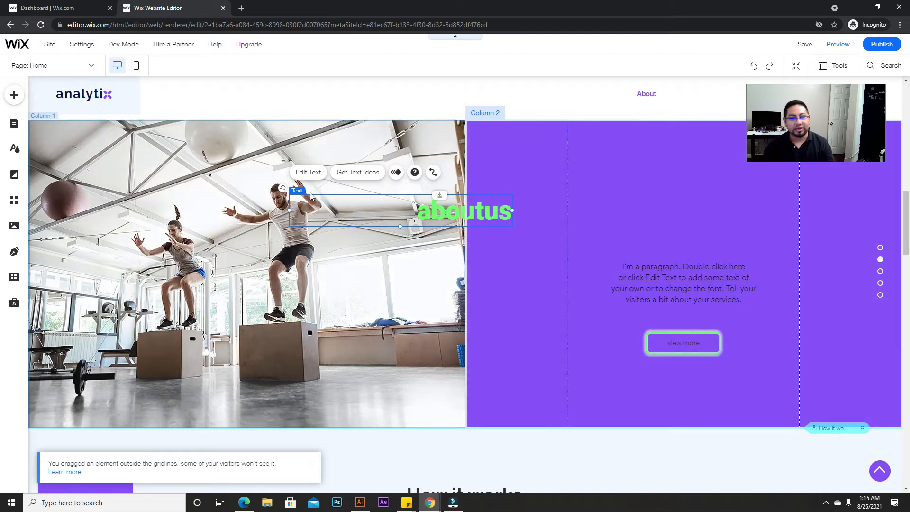
left_click(274, 192)
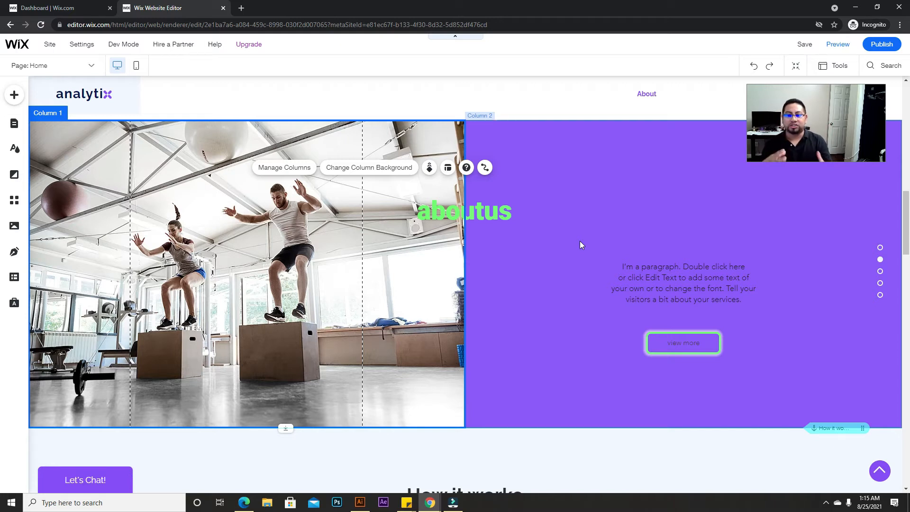
left_click_drag(498, 210, 395, 178)
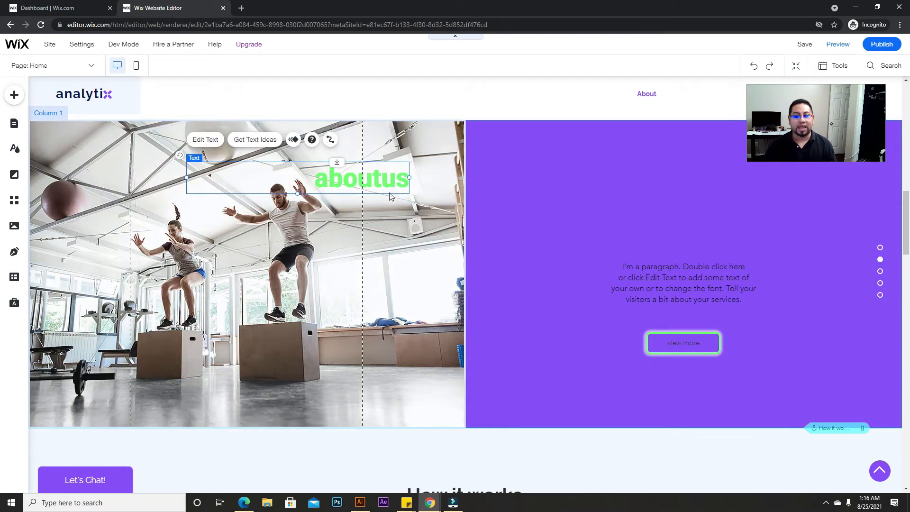
key("Delete")
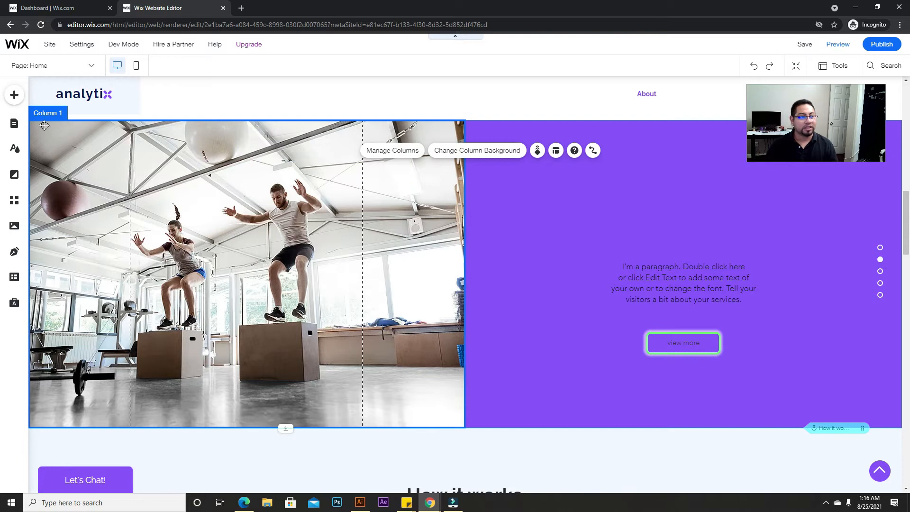
Step: Add the Romantic Title text preset and place it above the paragraph in the purple column
left_click(14, 96)
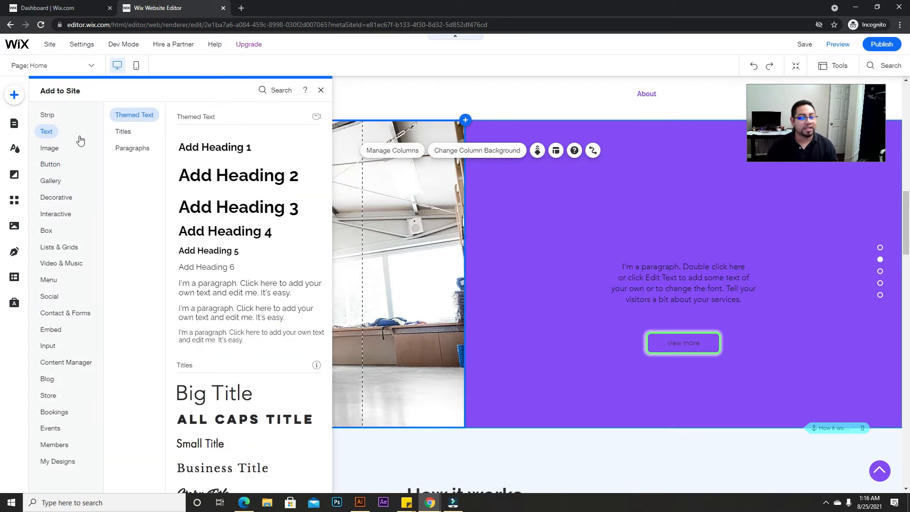
left_click(132, 148)
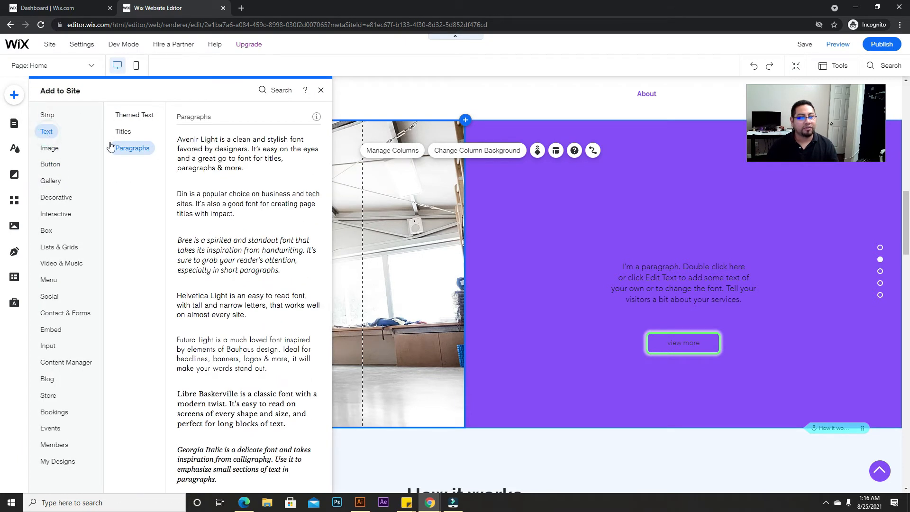
left_click(136, 115)
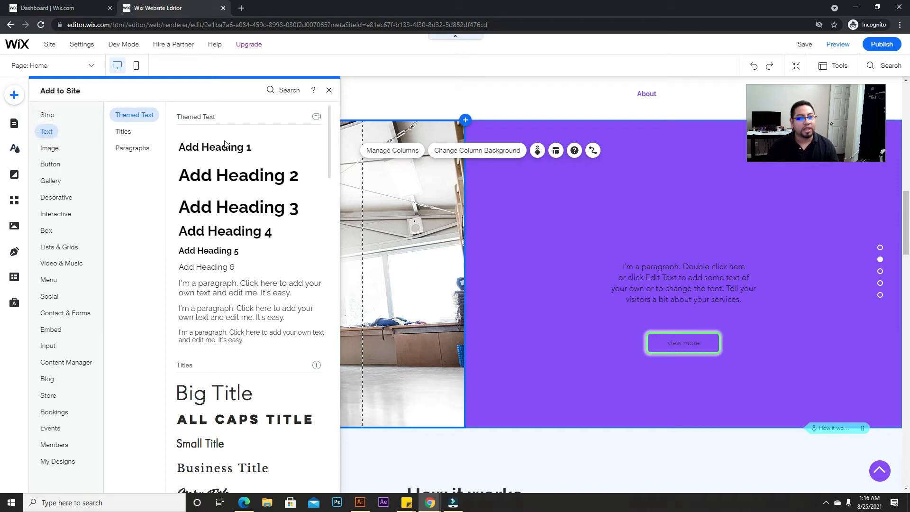
scroll(239, 155, "down", 1)
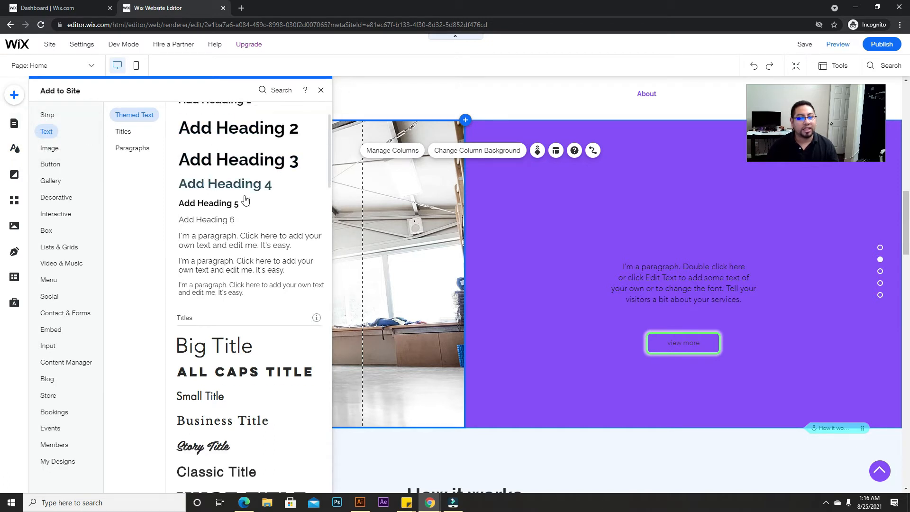
scroll(234, 258, "down", 6)
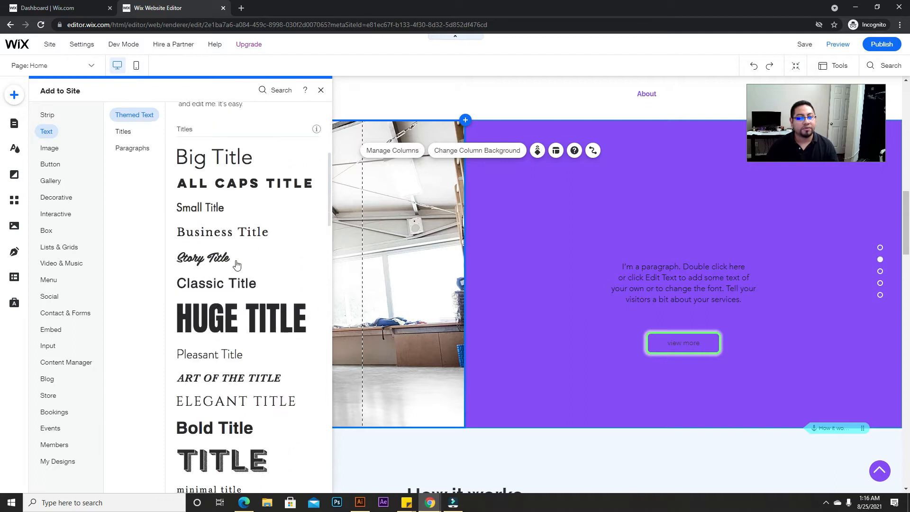
scroll(232, 237, "down", 2)
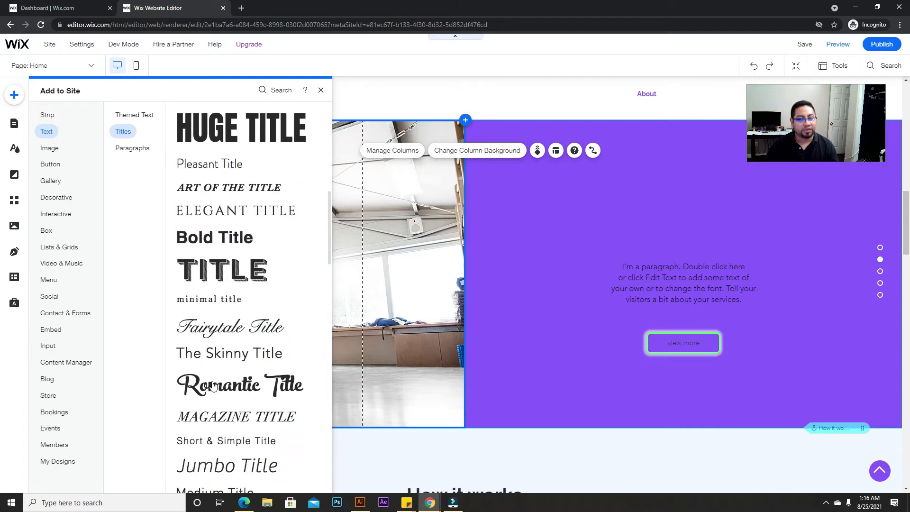
scroll(222, 278, "down", 3)
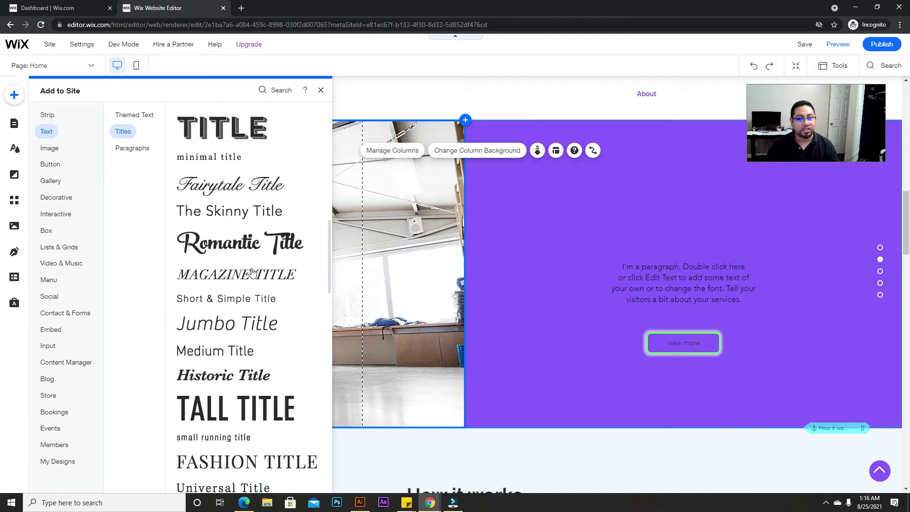
left_click(242, 249)
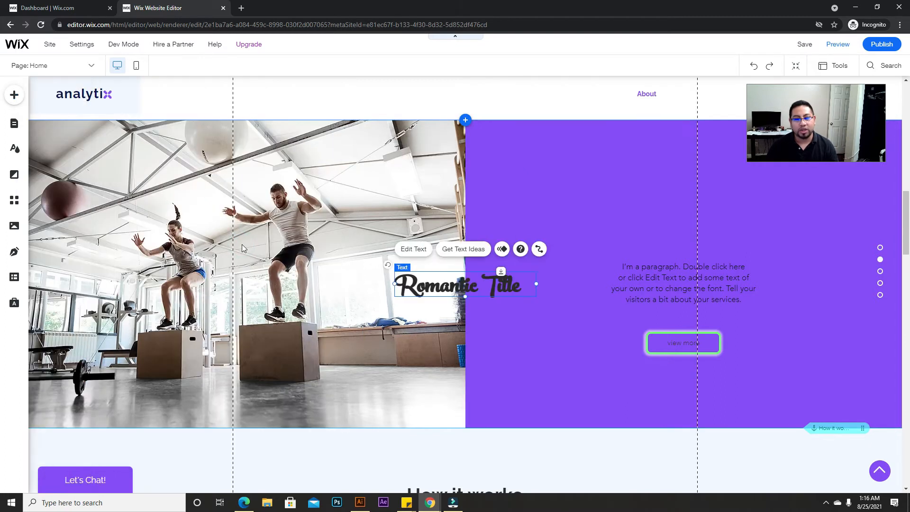
left_click_drag(429, 287, 641, 211)
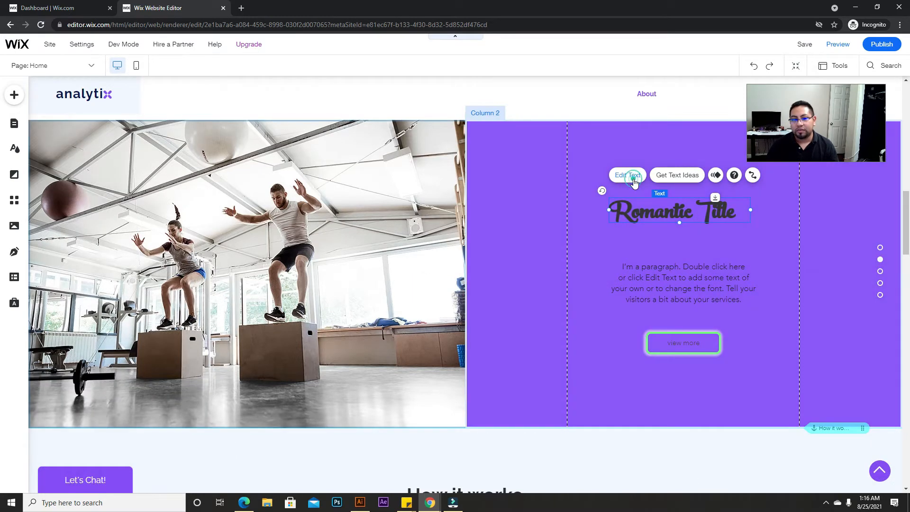
Step: Color the new title white and replace its wording with "About Us"
left_click(634, 180)
left_click(839, 362)
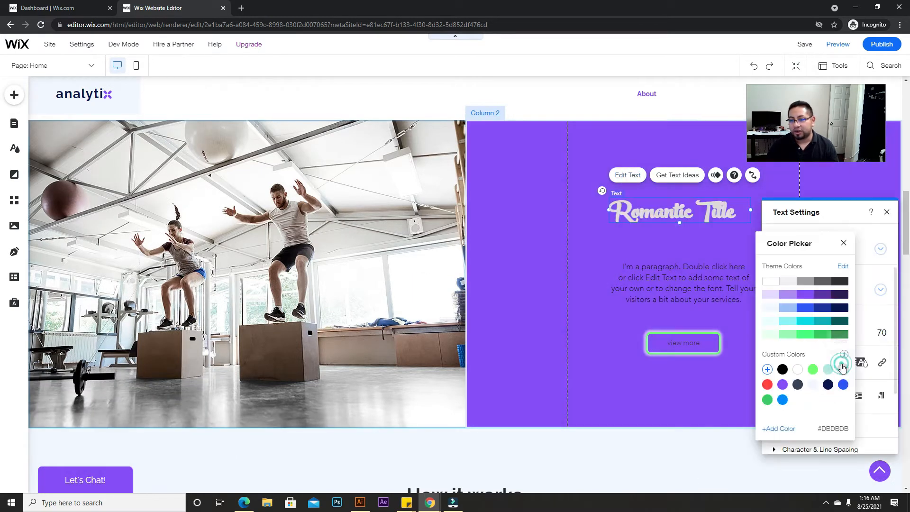
left_click(725, 212)
double_click(725, 212)
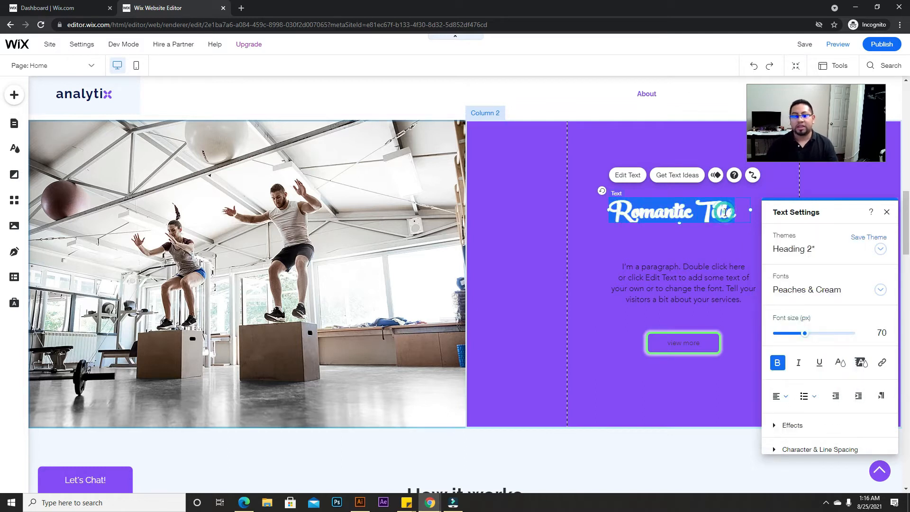
type("About Us")
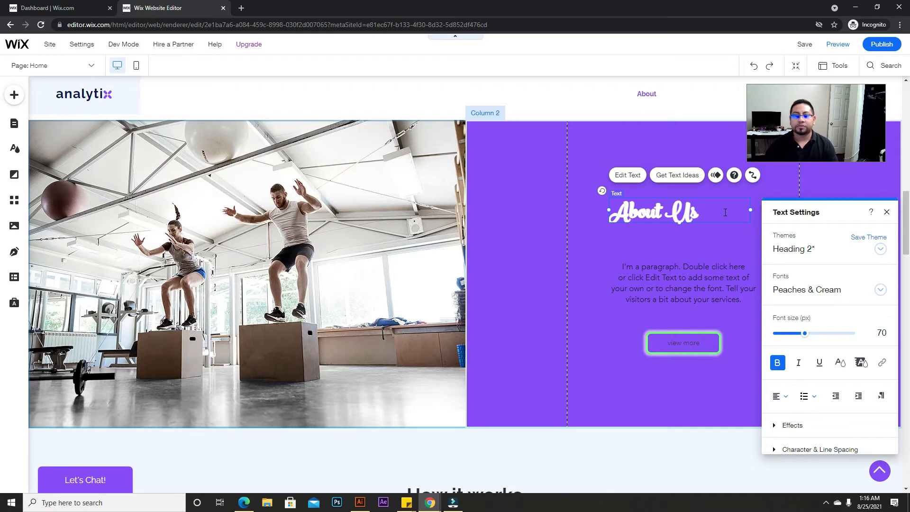
left_click(703, 236)
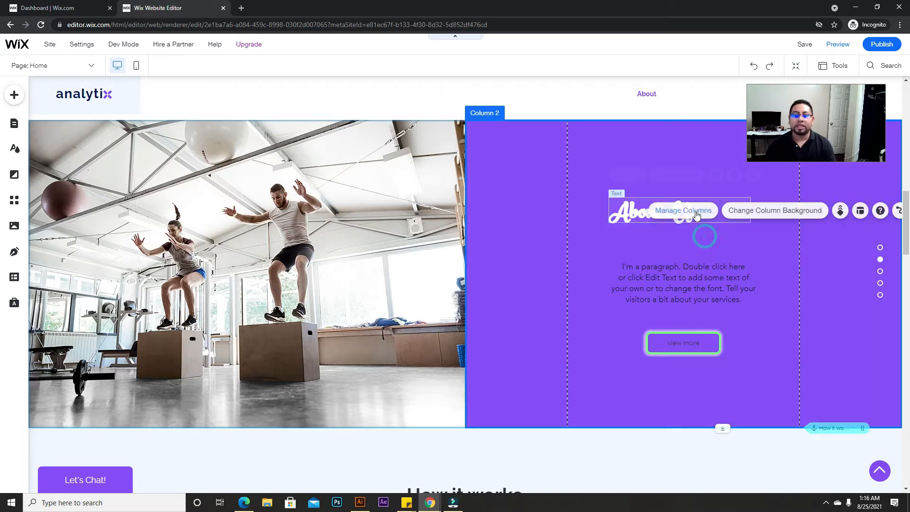
Step: Set the font size of the white "About Us" title in the purple column to 100 px
left_click(662, 211)
left_click(634, 209)
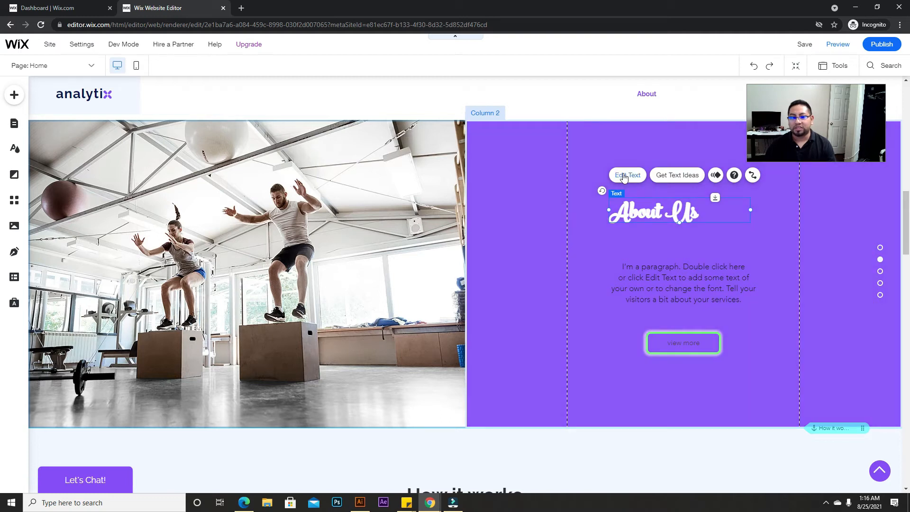
left_click(624, 177)
left_click(887, 333)
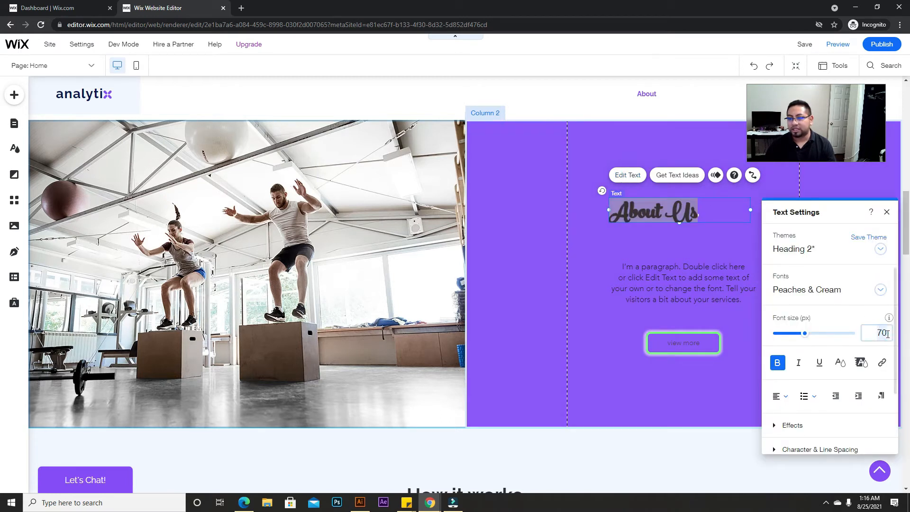
type("100")
key("Return")
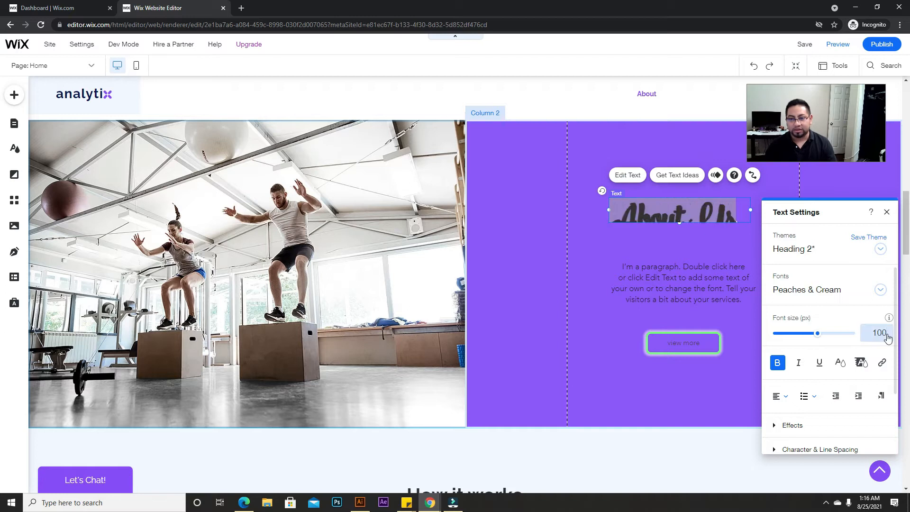
left_click(886, 212)
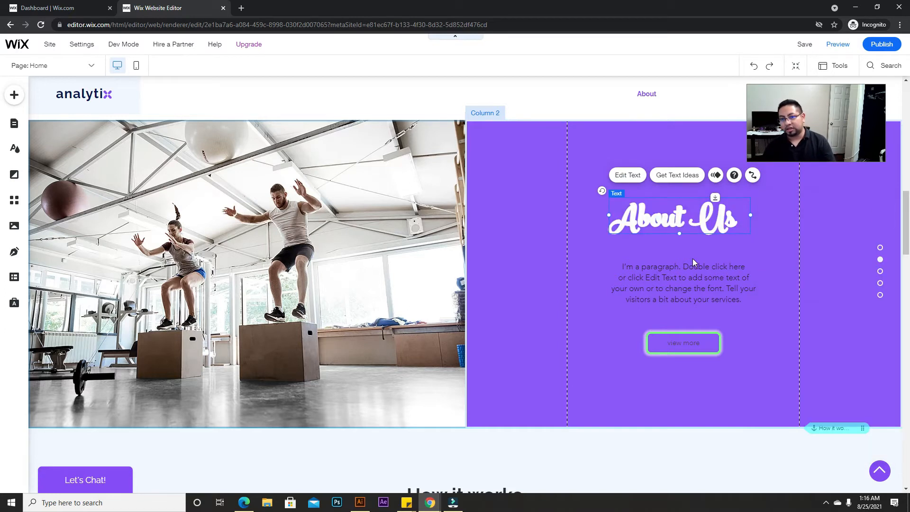
Step: Add the Avenir Light paragraph preset onto the gym photo column and delete it
left_click(11, 94)
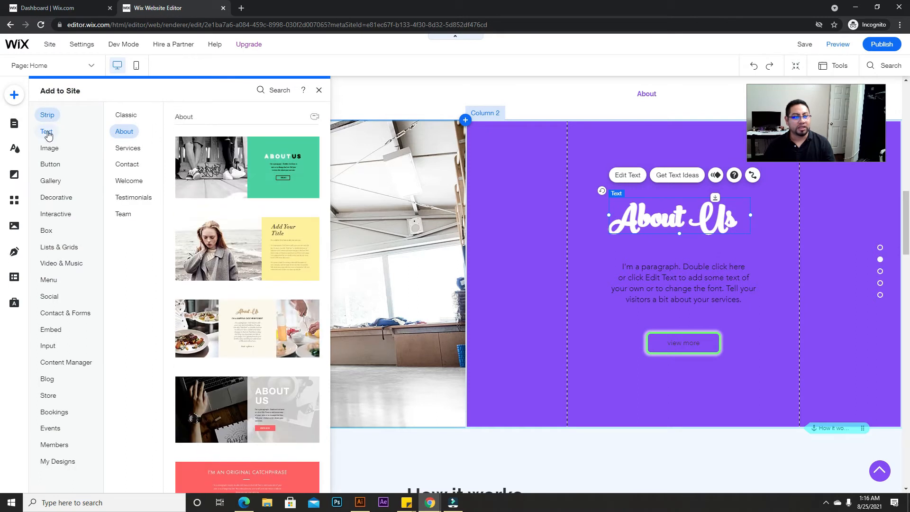
mouse_move(47, 135)
scroll(231, 432, "down", 10)
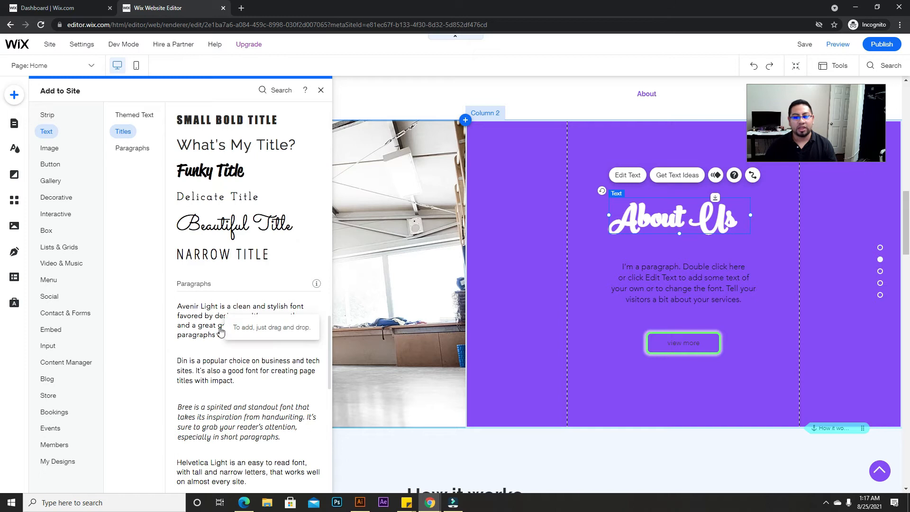
left_click_drag(221, 331, 255, 211)
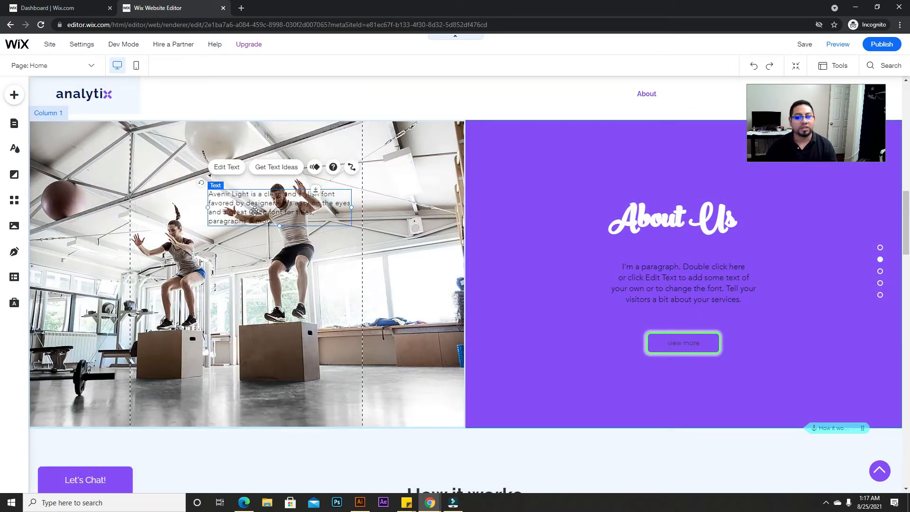
key("Delete")
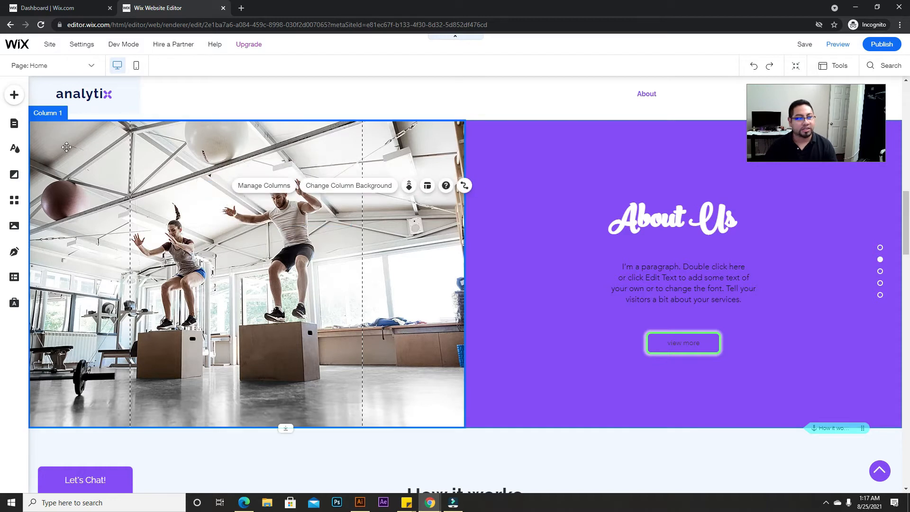
Step: Browse the image sources available to add to the site, including uploads, image collections, social images and related apps
left_click(17, 100)
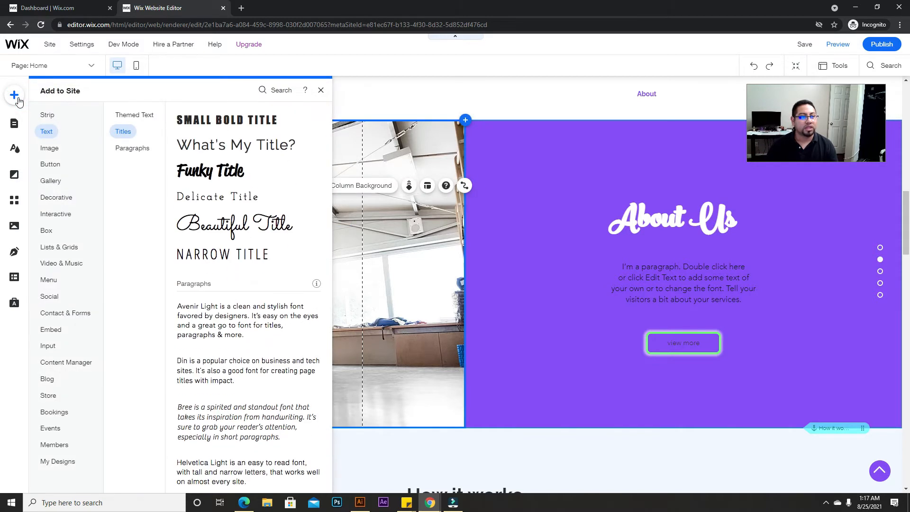
left_click(47, 114)
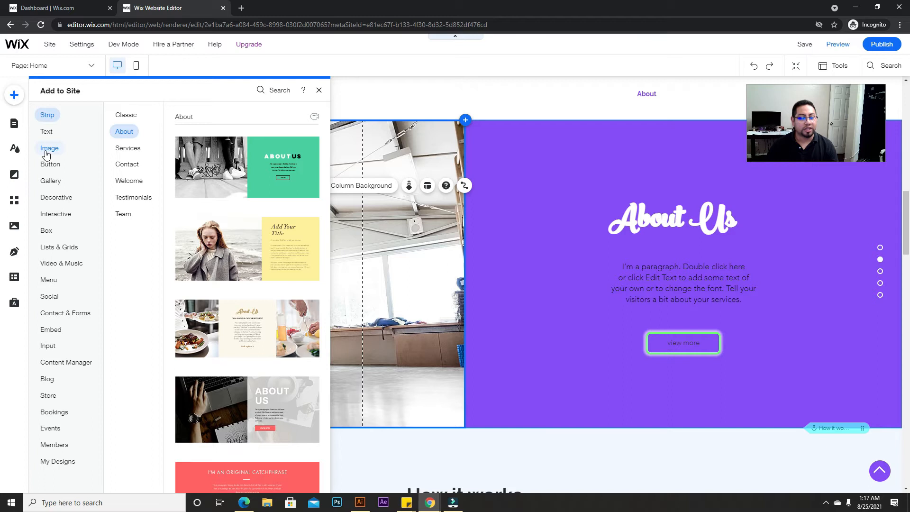
left_click(48, 148)
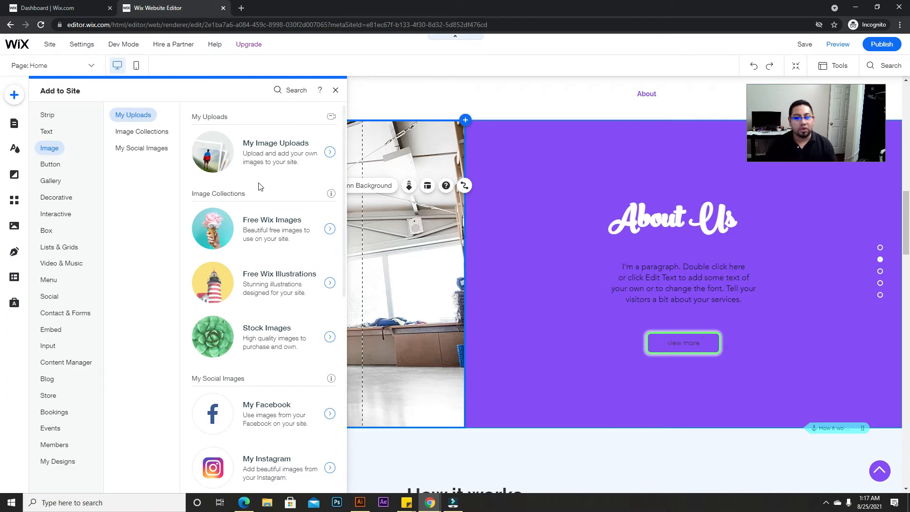
scroll(251, 256, "down", 5)
scroll(251, 256, "down", 3)
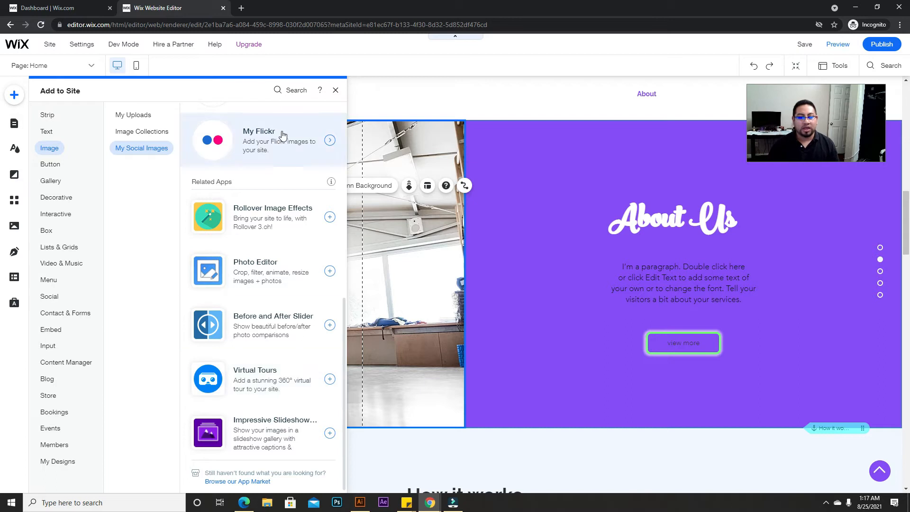
scroll(283, 227, "up", 8)
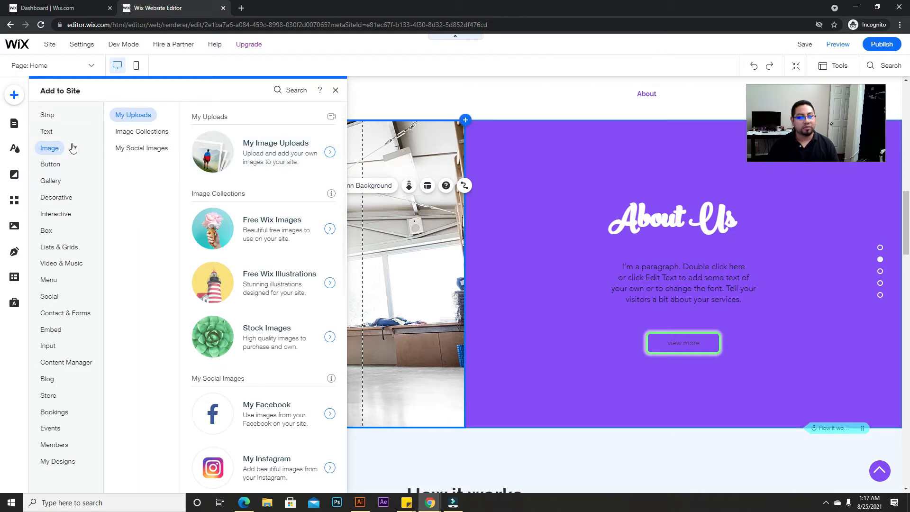
left_click(18, 97)
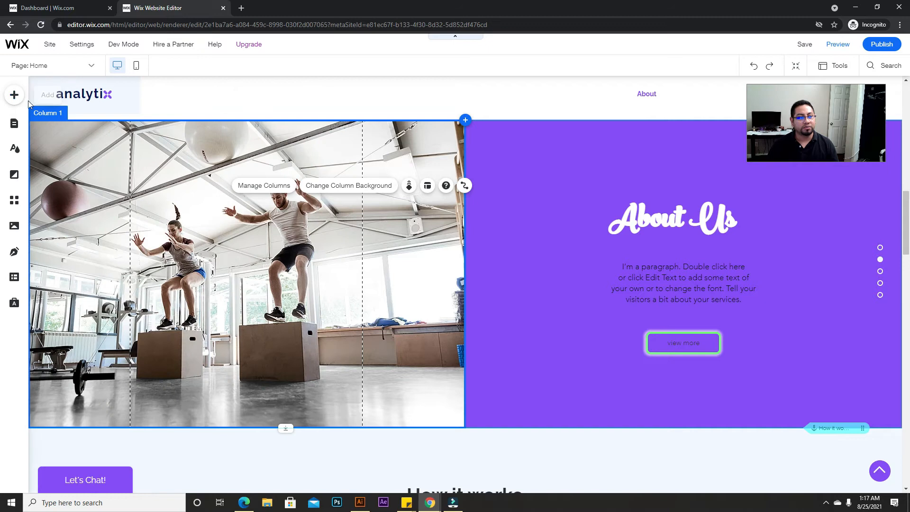
left_click(15, 99)
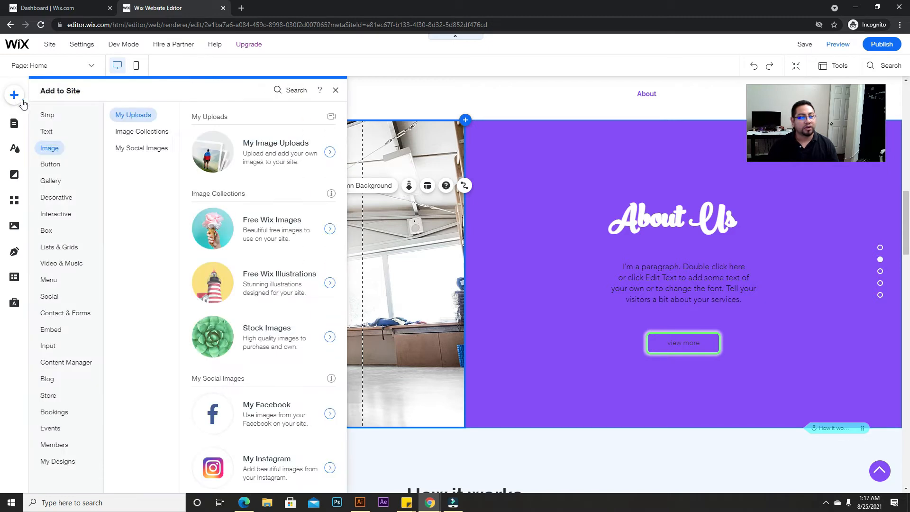
Step: Open the site's image uploads, browse the Media from Wix library and select the Citrus Fruits Juice photo
left_click(249, 151)
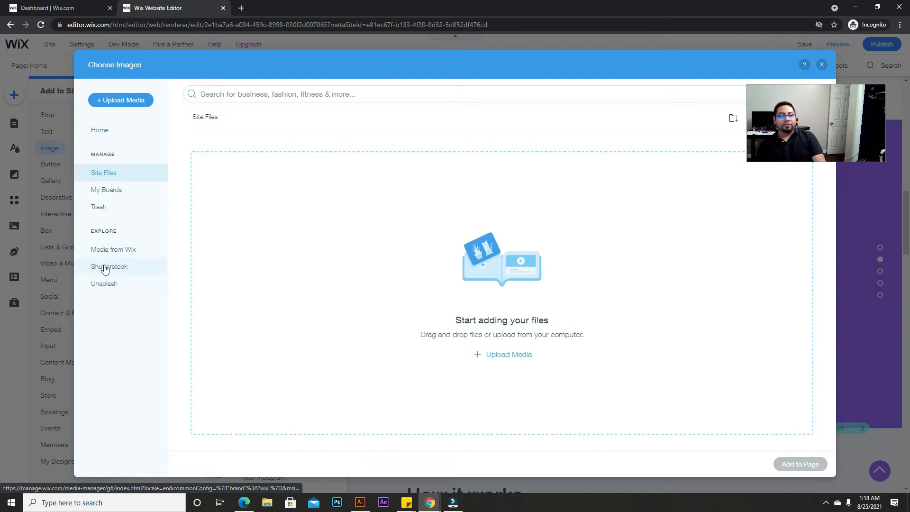
left_click(113, 252)
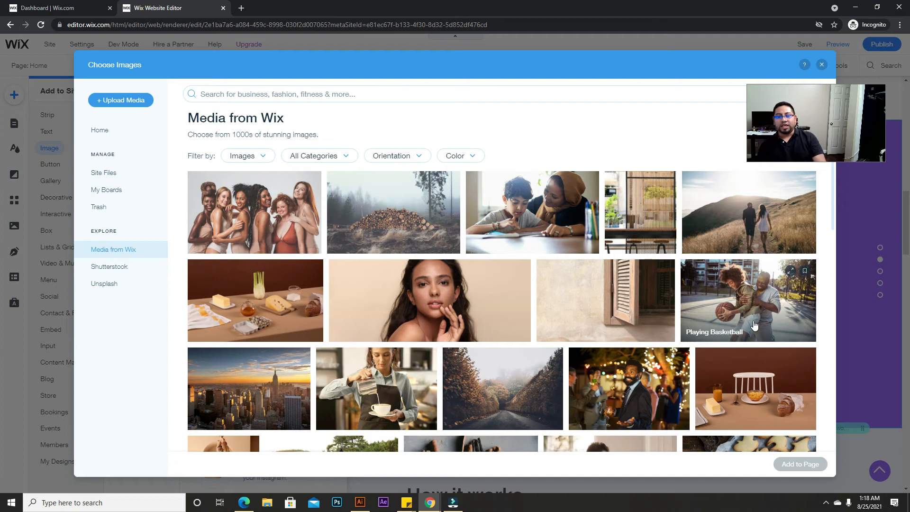
scroll(754, 325, "down", 10)
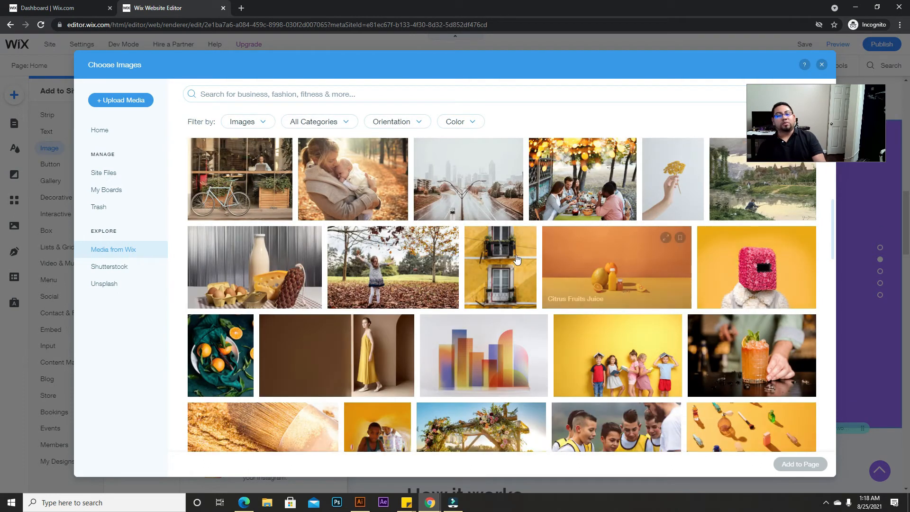
left_click(619, 256)
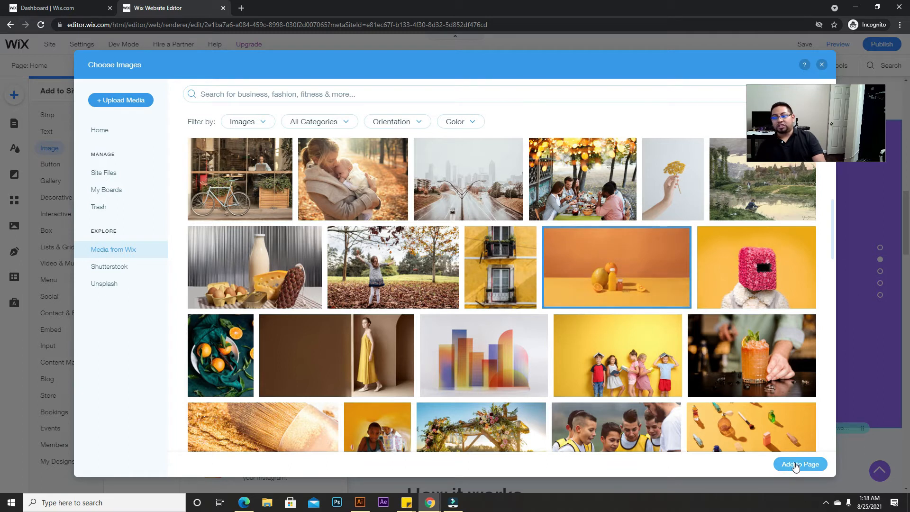
Step: Compare the stock photos offered by Shutterstock, Media from Wix and Unsplash
left_click(112, 272)
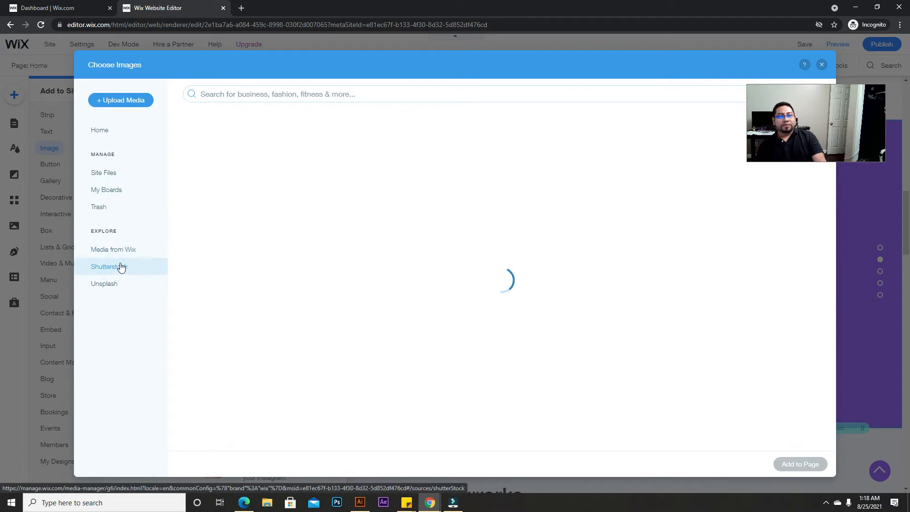
scroll(363, 324, "down", 5)
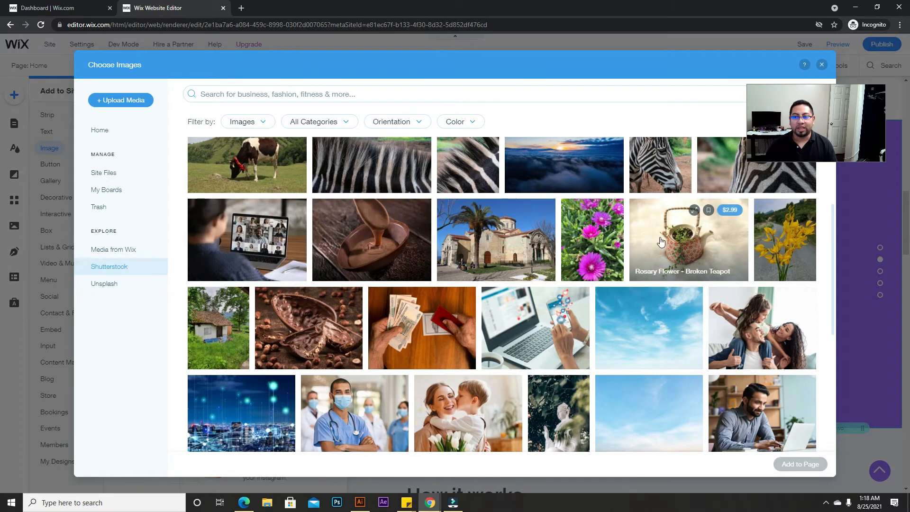
left_click(118, 255)
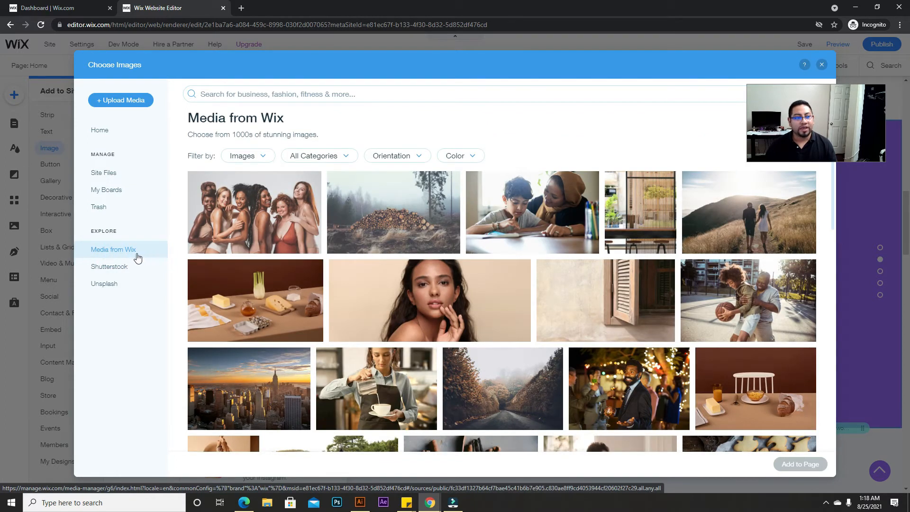
left_click(105, 285)
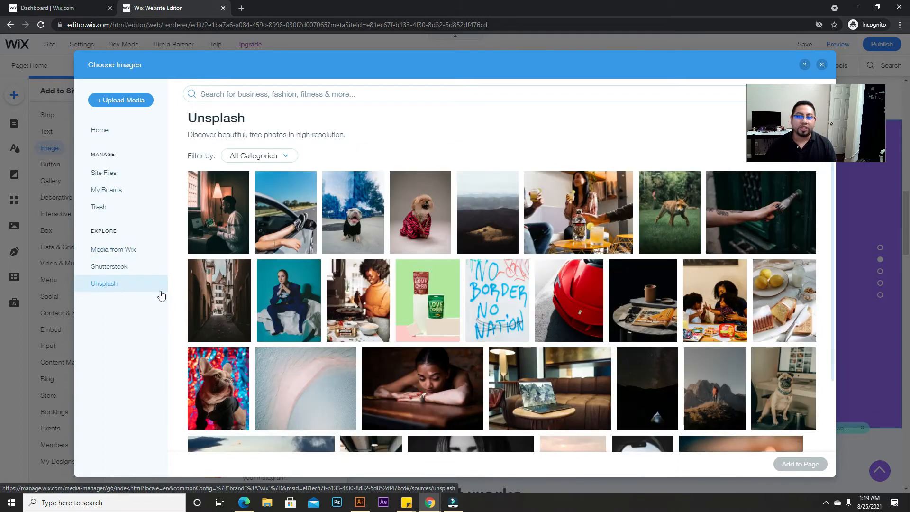
Step: Search Unsplash for "drinks" and select the photo of three cocktails in a row
left_click(341, 93)
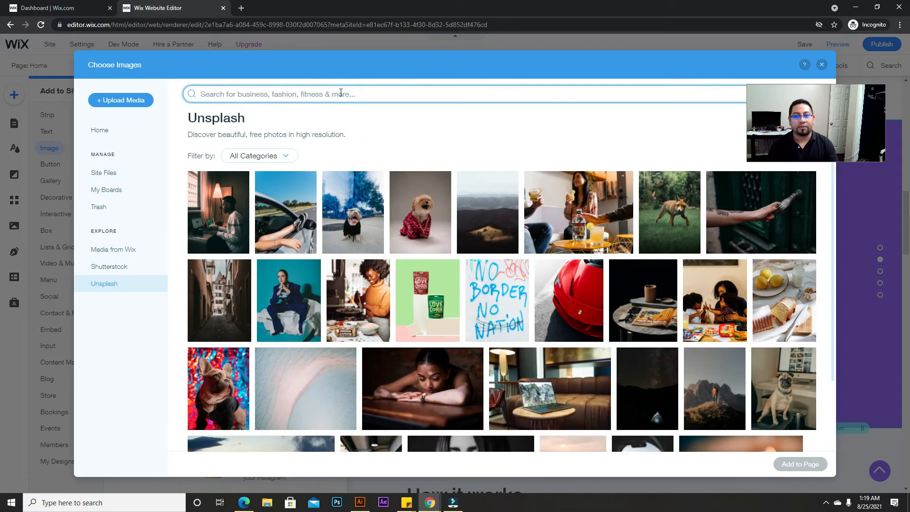
type("drinks")
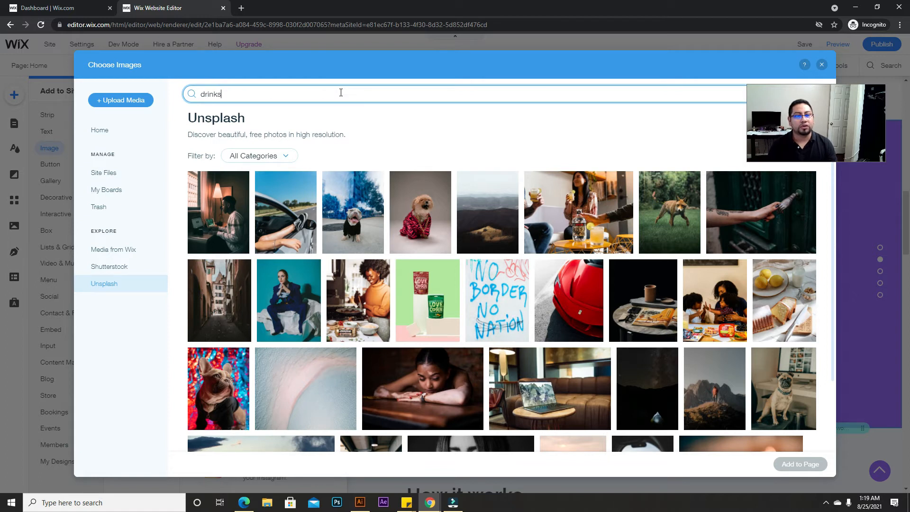
key("Return")
scroll(442, 202, "down", 1)
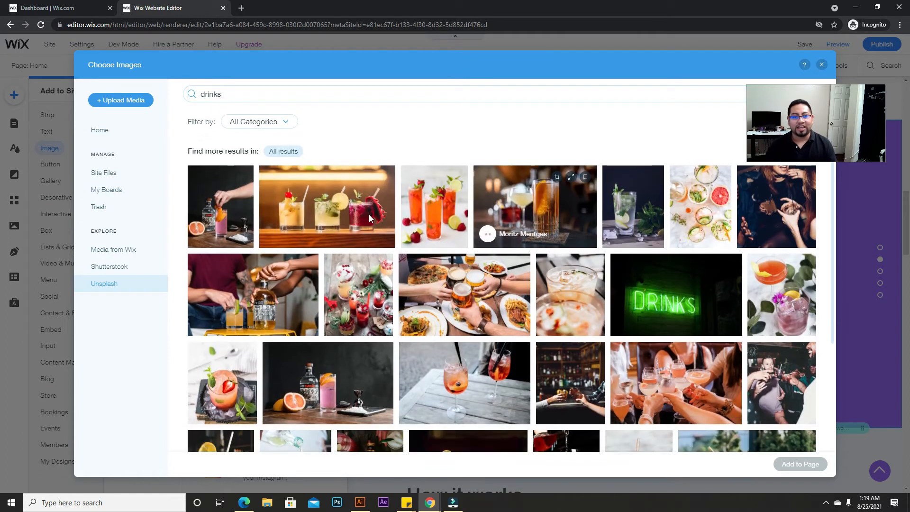
left_click(335, 195)
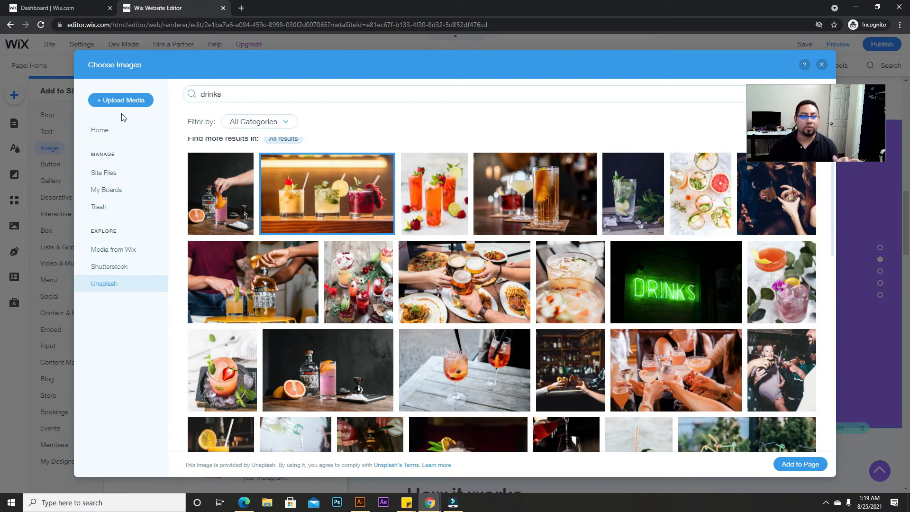
Step: Create three folders in Site Files named LOGO, TEAM and PRODUCTS
left_click(105, 176)
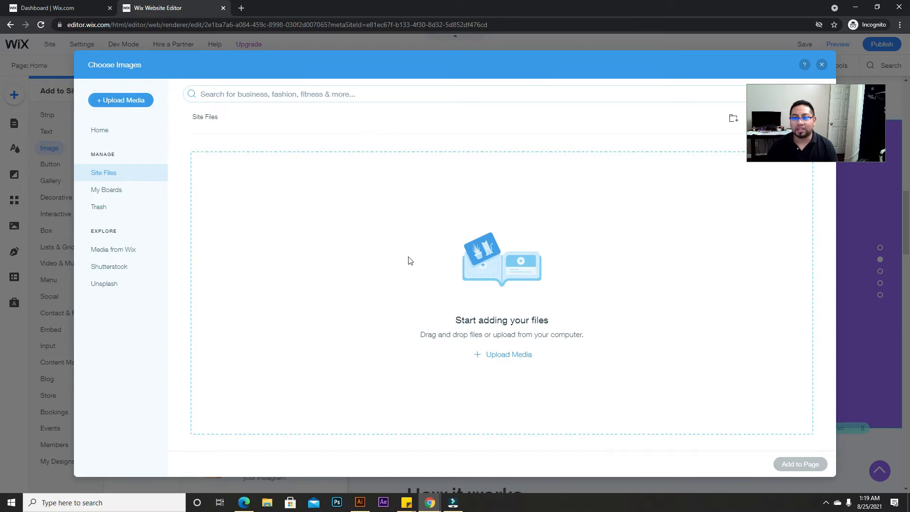
left_click_drag(793, 116, 804, 186)
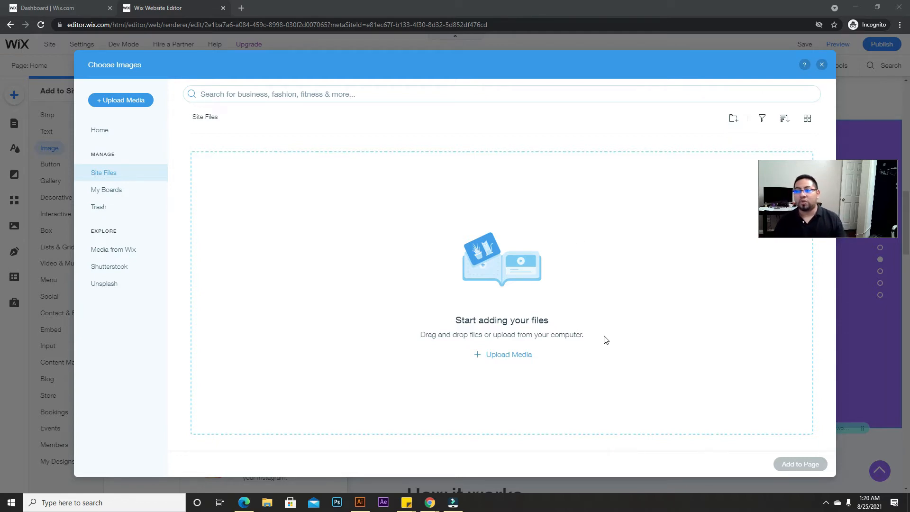
left_click(733, 118)
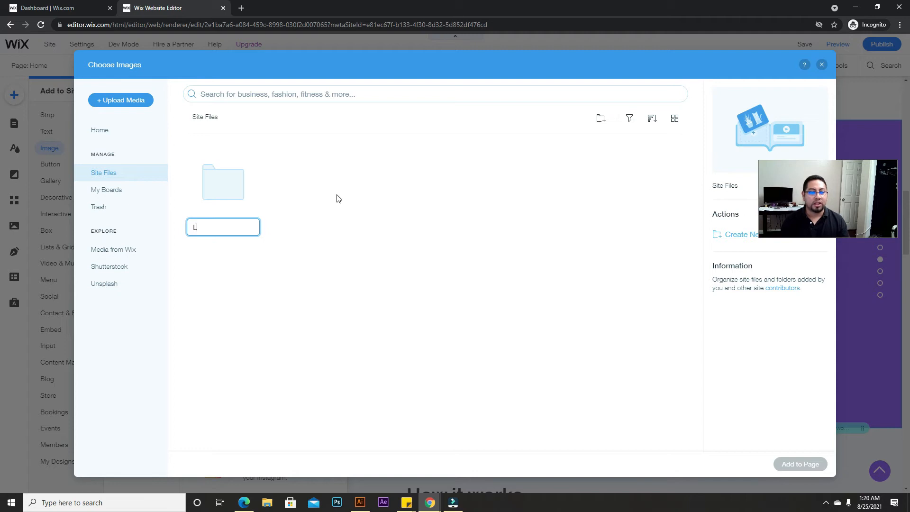
key("Return")
left_click(600, 119)
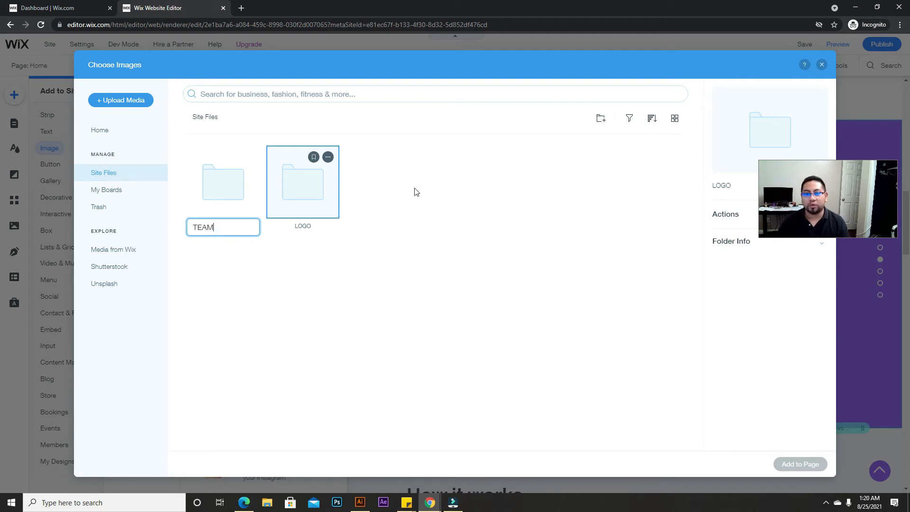
left_click(399, 198)
left_click(600, 118)
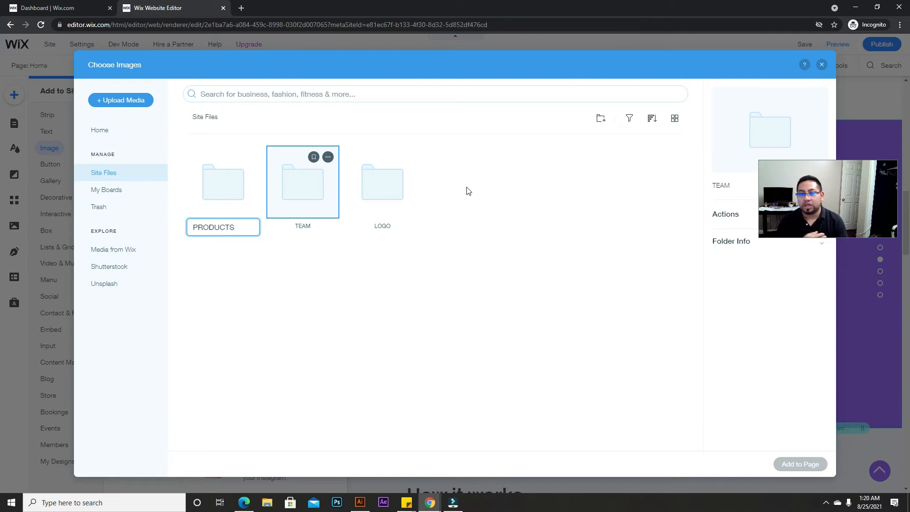
key("Return")
Step: Look inside the LOGO folder and return to the Site Files overview
left_click(211, 188)
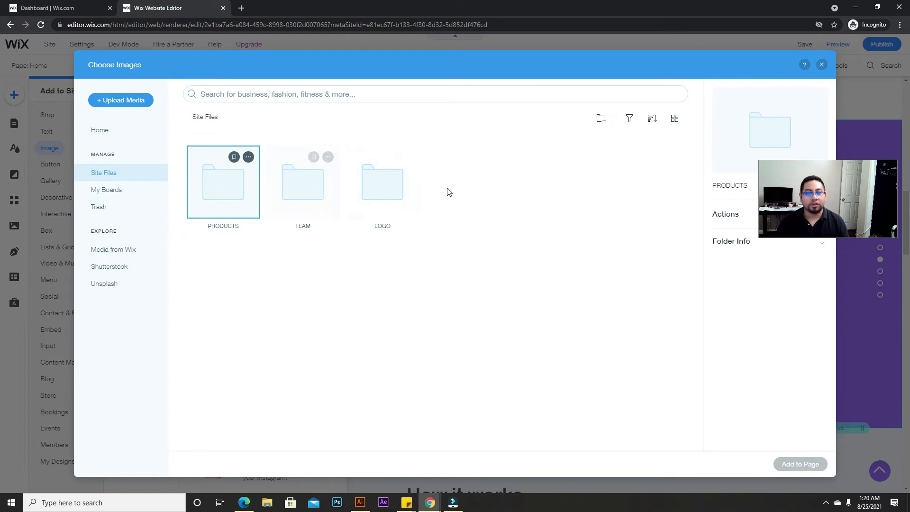
left_click(380, 191)
double_click(379, 191)
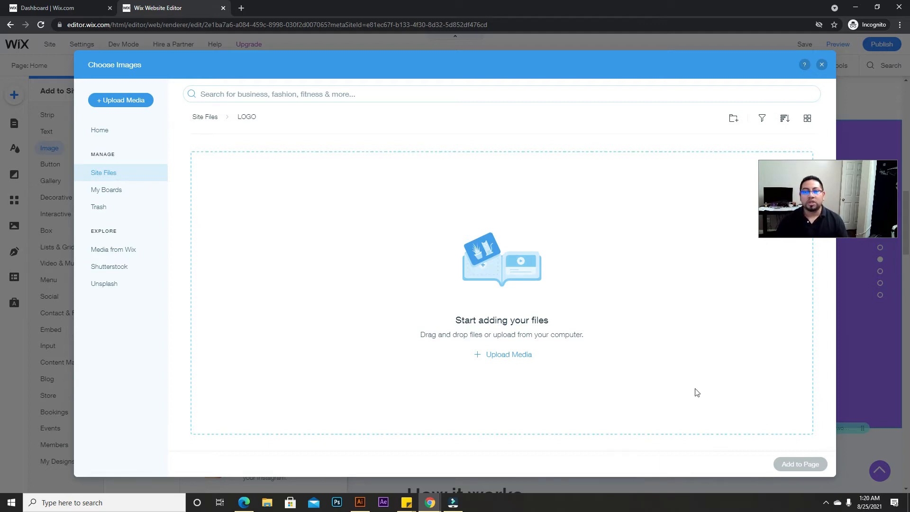
left_click(103, 172)
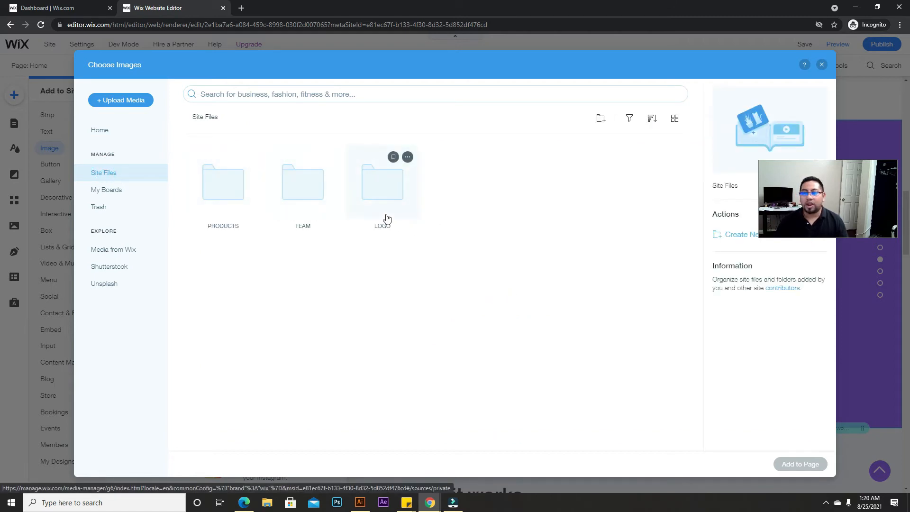
Step: Open the PRODUCTS folder in Site Files and bring up the available sources for uploading media
double_click(214, 181)
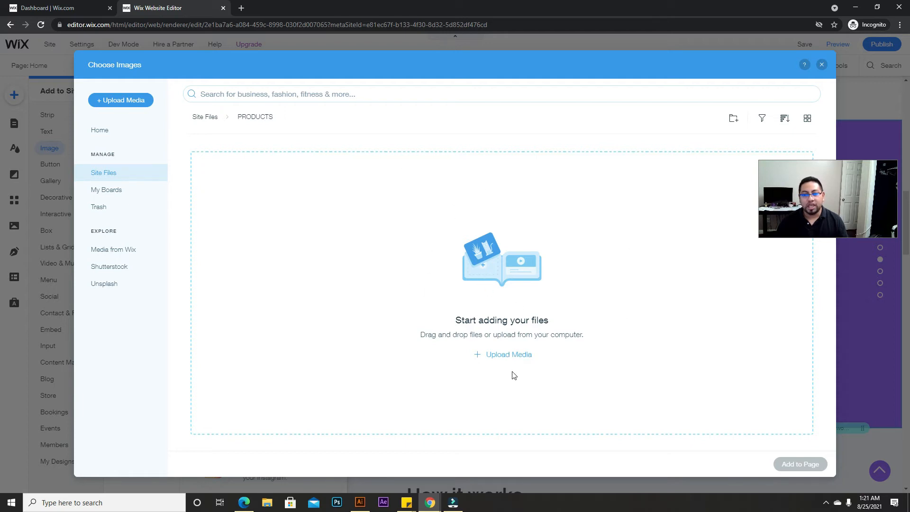
left_click(114, 103)
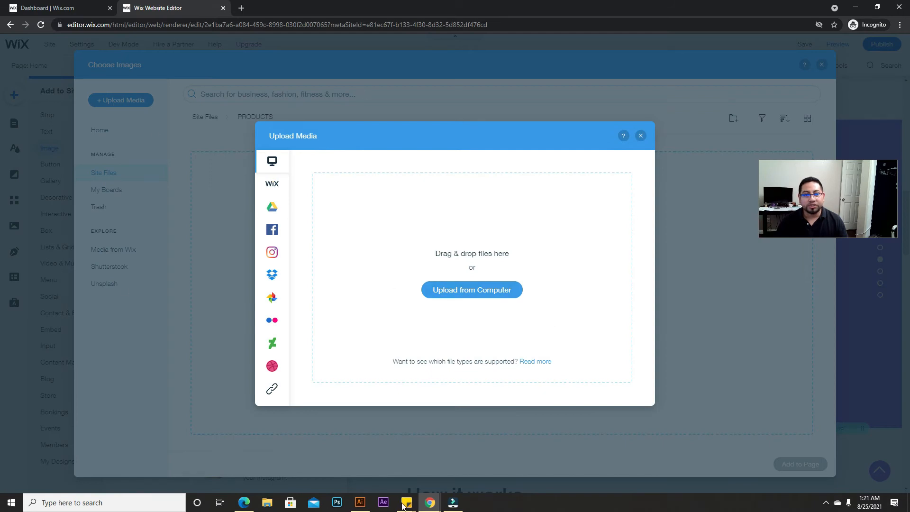
mouse_move(272, 215)
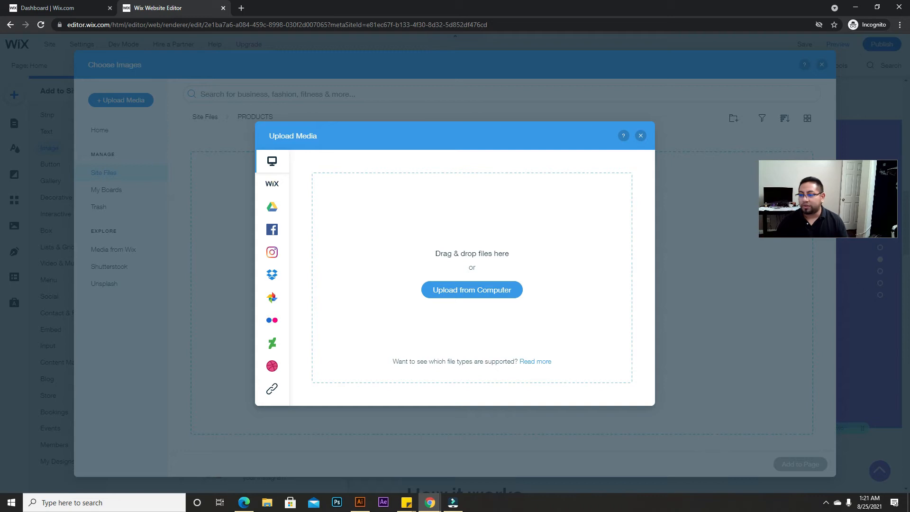
Step: Switch to File Explorer to view the pictures in Downloads, selecting a laptop mockup image, and close the media upload dialog without uploading
key("super+e")
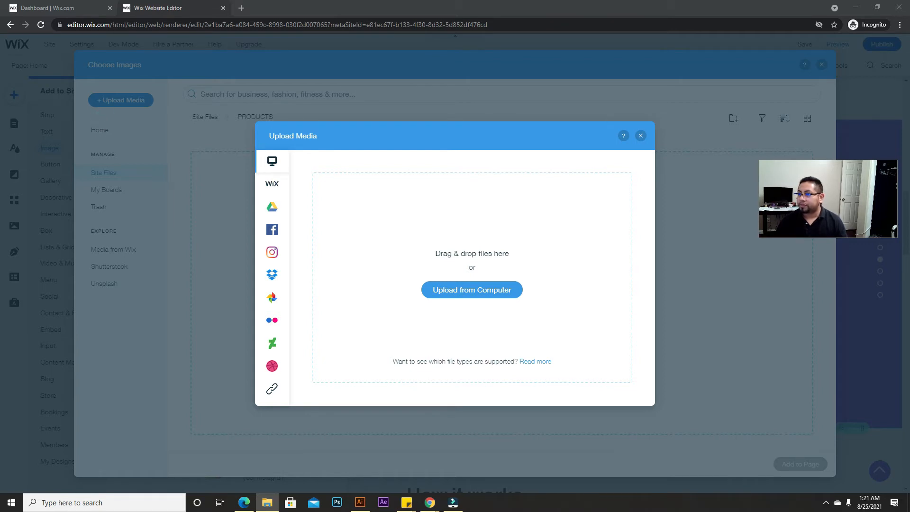
left_click_drag(909, 57, 526, 49)
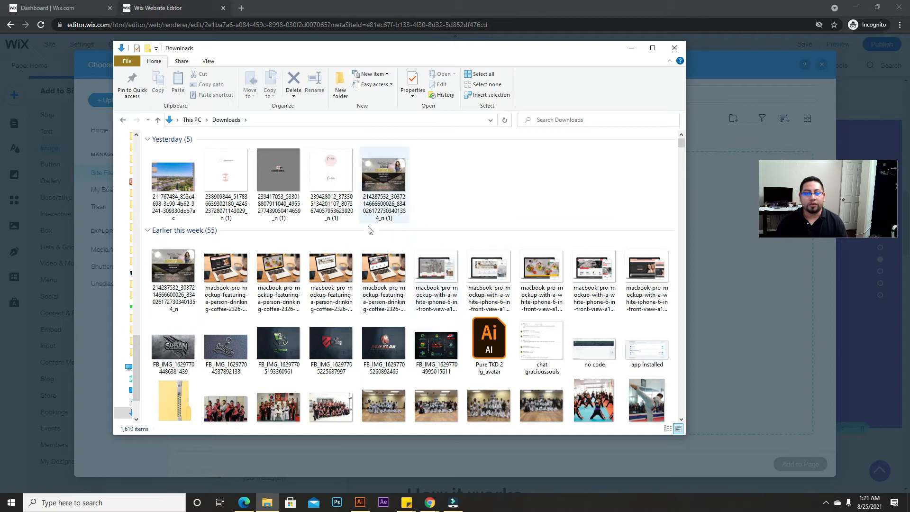
left_click(276, 278)
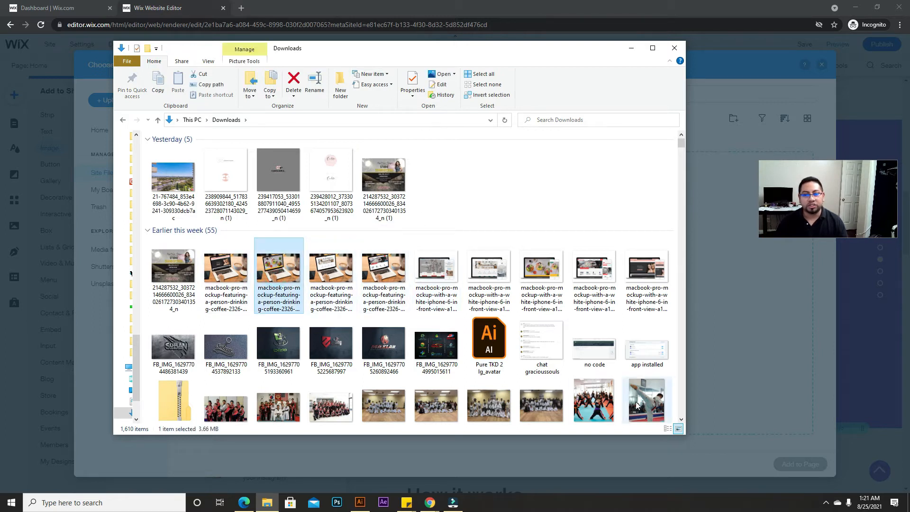
left_click_drag(449, 53, 909, 71)
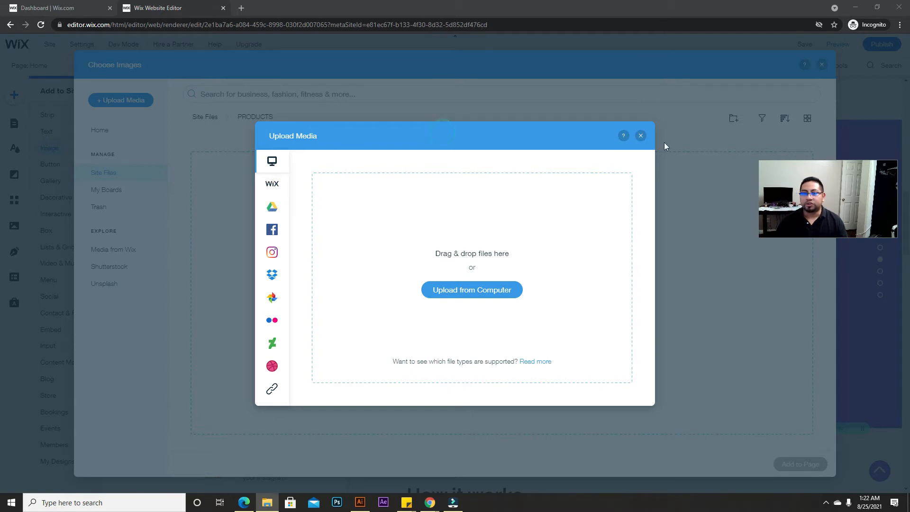
left_click(391, 117)
left_click_drag(909, 119, 447, 60)
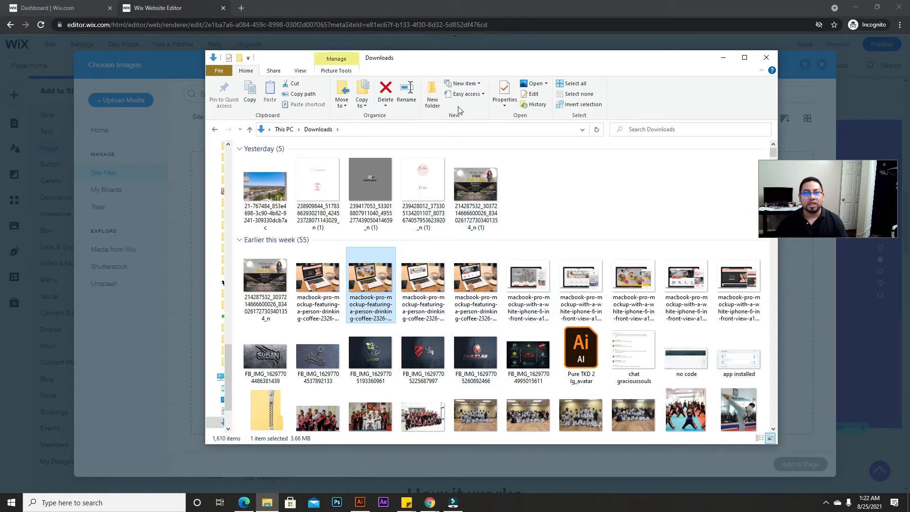
left_click_drag(435, 65, 909, 88)
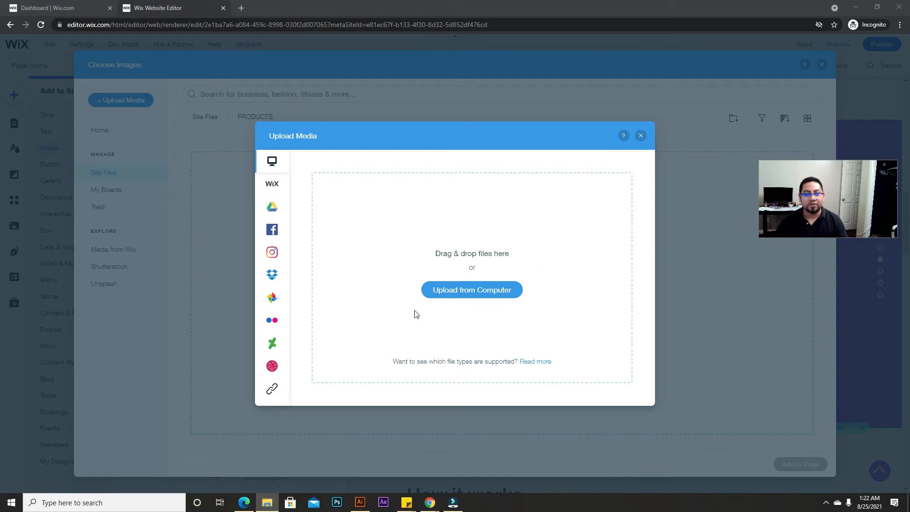
left_click(639, 136)
left_click(639, 137)
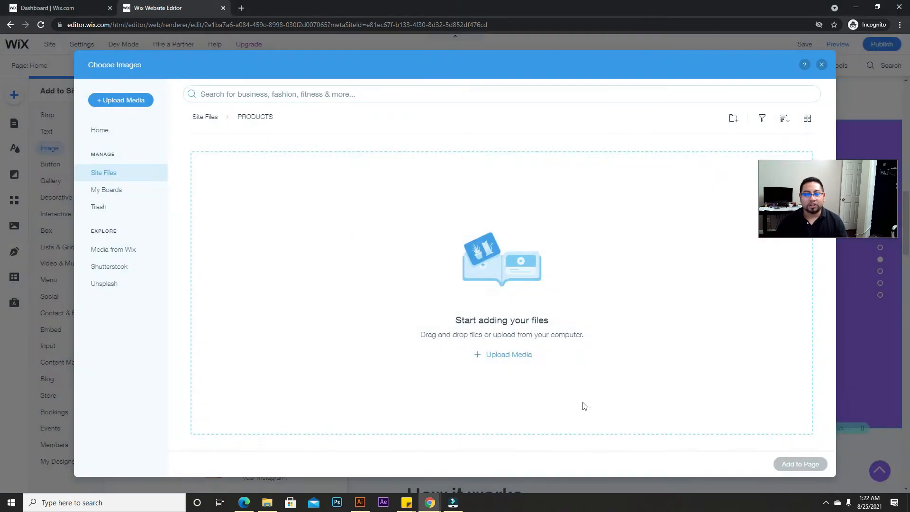
left_click(354, 235)
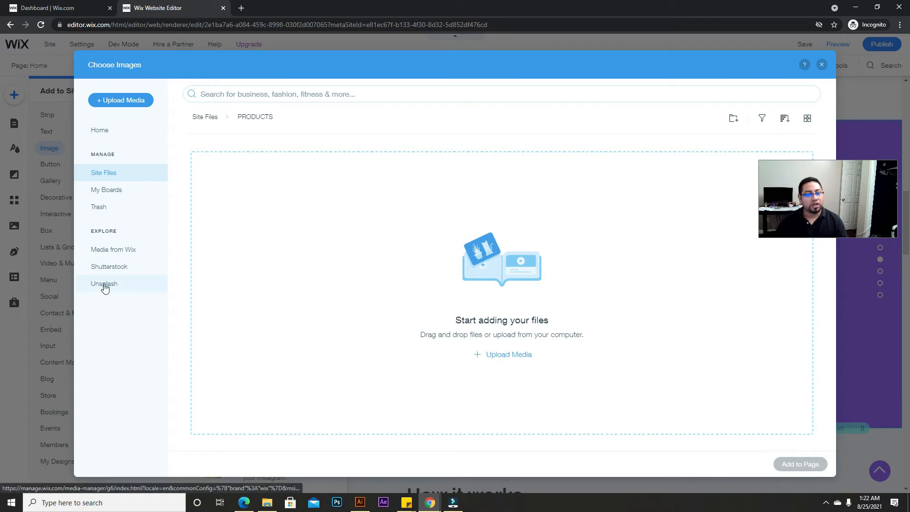
Step: Search Unsplash for "TECHNOLOGY" and add the photo of a laptop showing code on a white desk to the My Favorites board
left_click(103, 286)
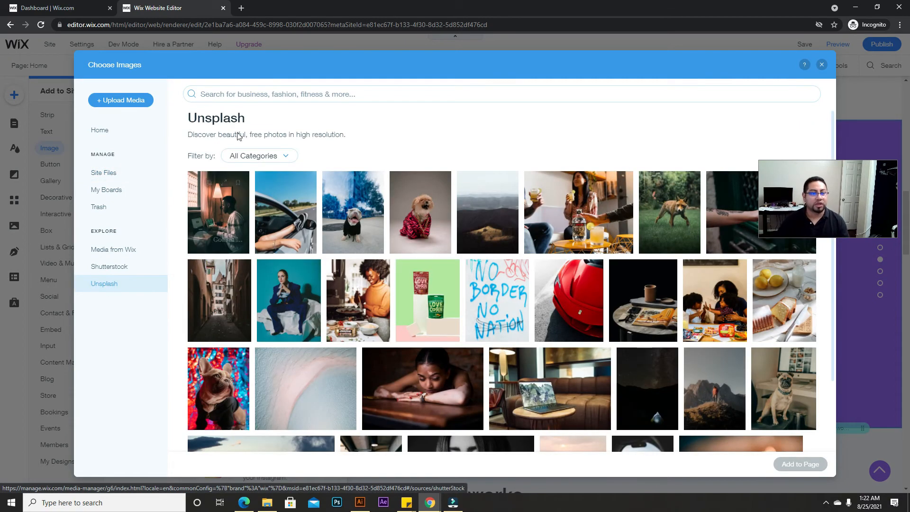
left_click(253, 93)
type("TEC")
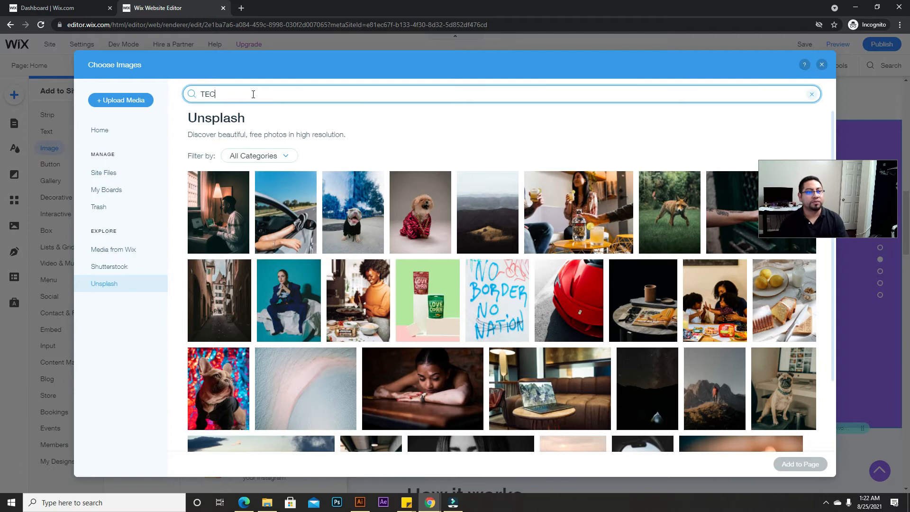
type("HNOLOGY")
key("Return")
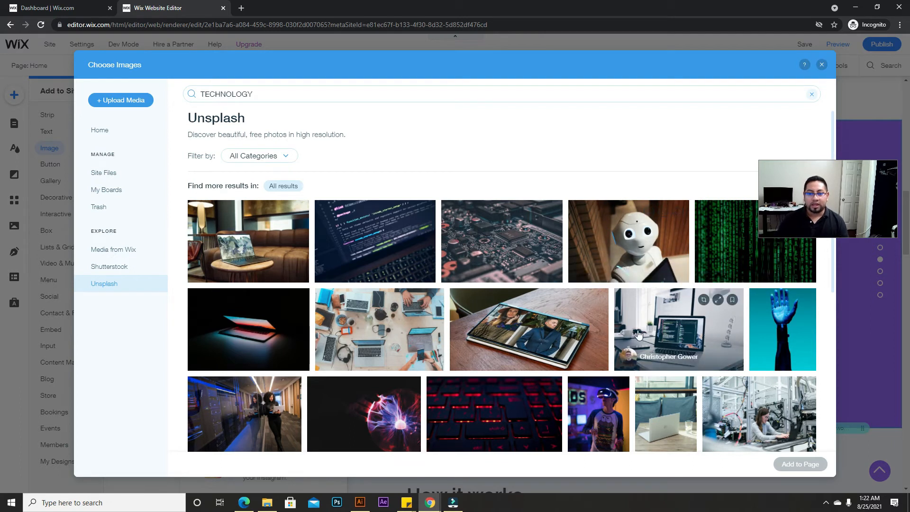
left_click(684, 333)
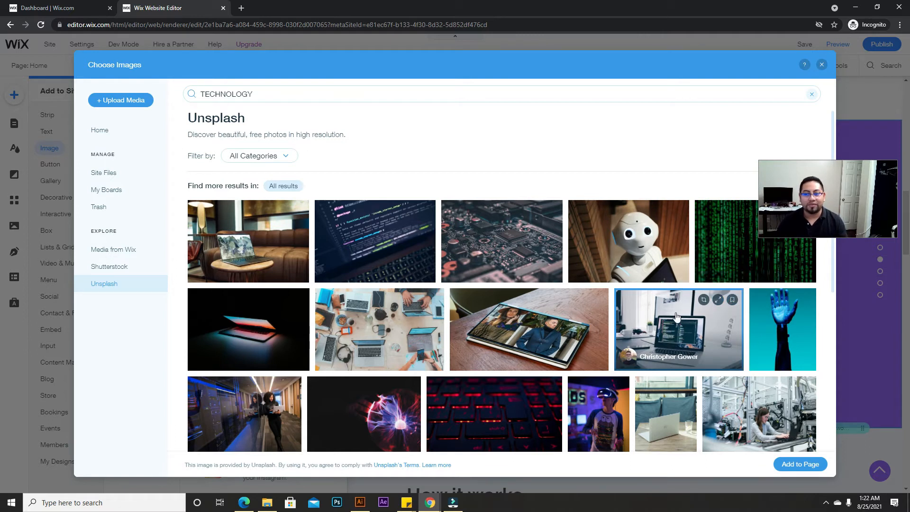
left_click(732, 302)
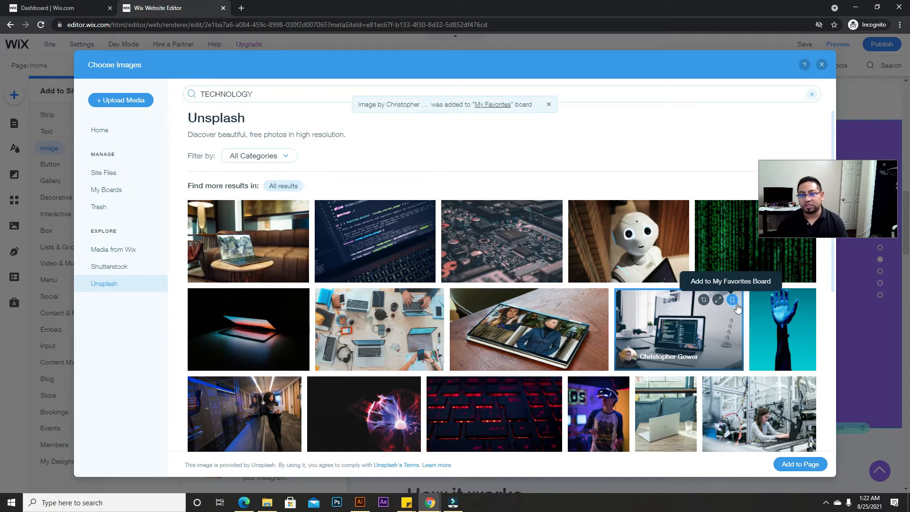
Step: Add the saved photo of a laptop on a white desk from the My Favorites board to the page
left_click(111, 190)
mouse_move(308, 192)
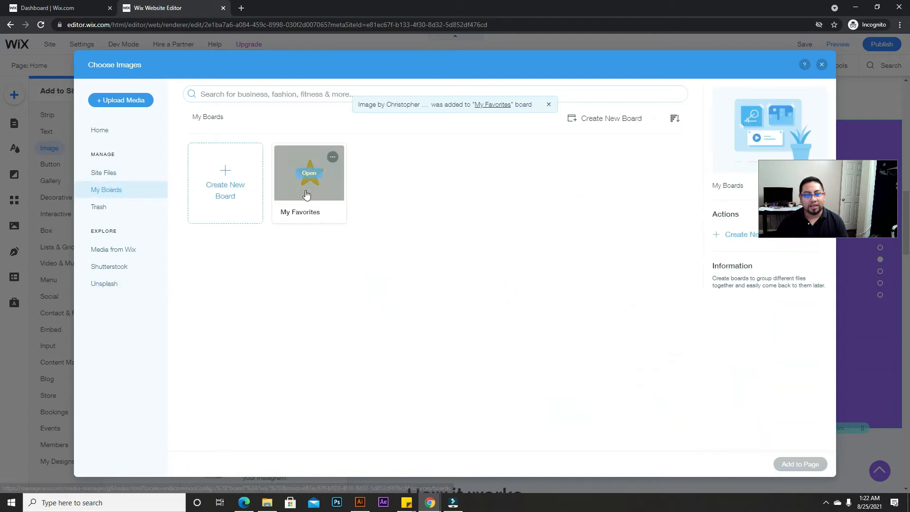
left_click(308, 173)
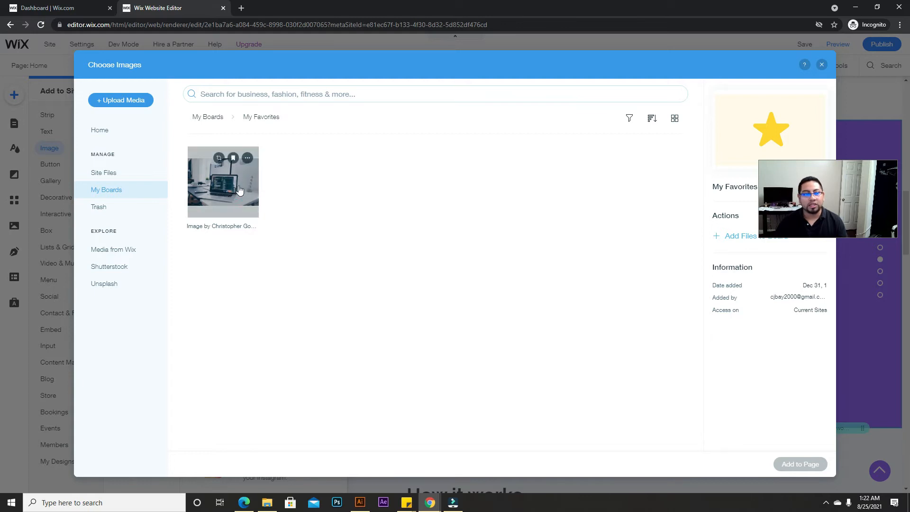
left_click(206, 177)
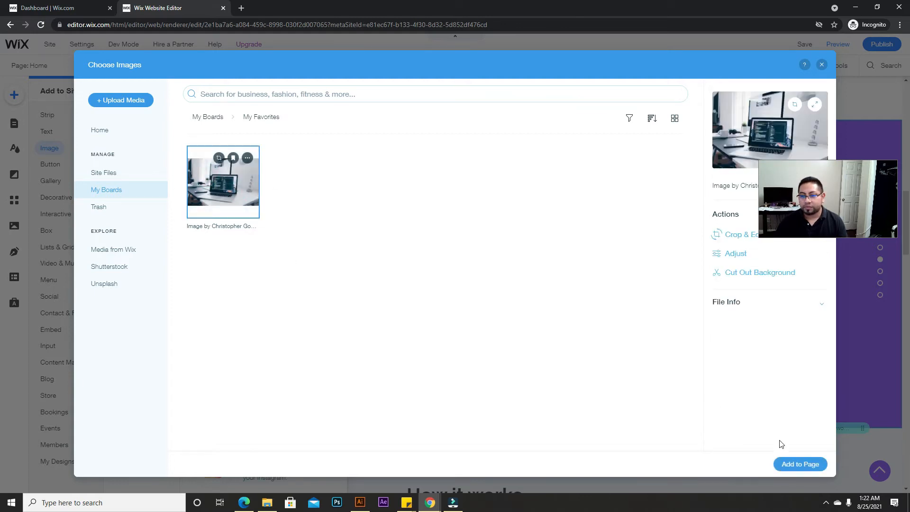
left_click(801, 465)
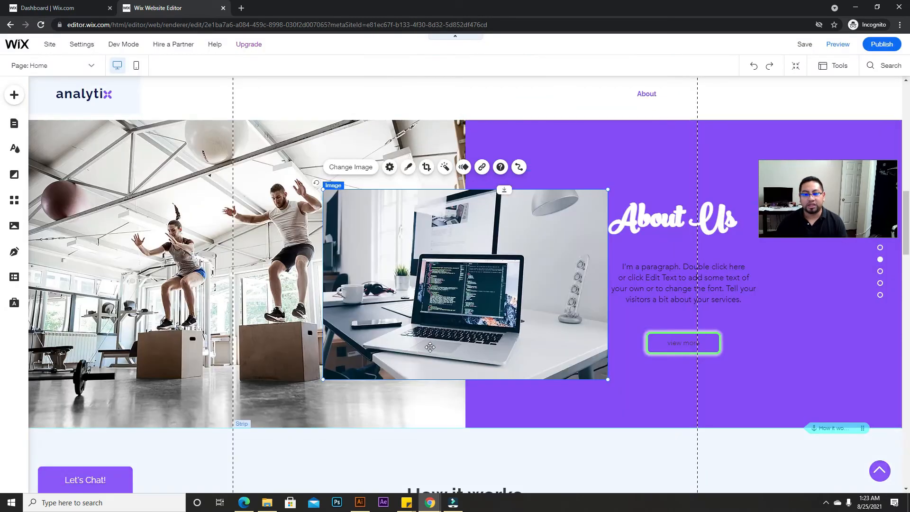
Step: Move the laptop photo onto the gym picture in Column 1 and shrink it to fit between the column's guide lines
left_click_drag(456, 286, 238, 249)
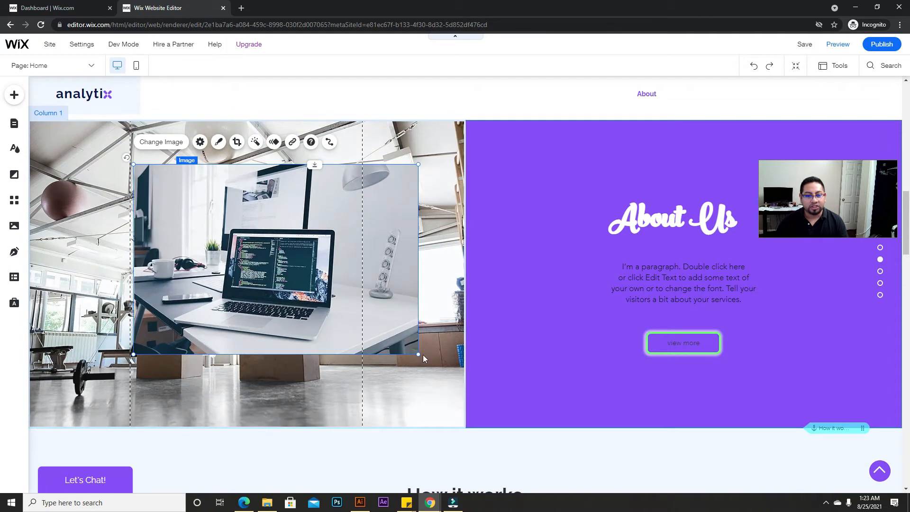
left_click_drag(405, 341, 359, 314)
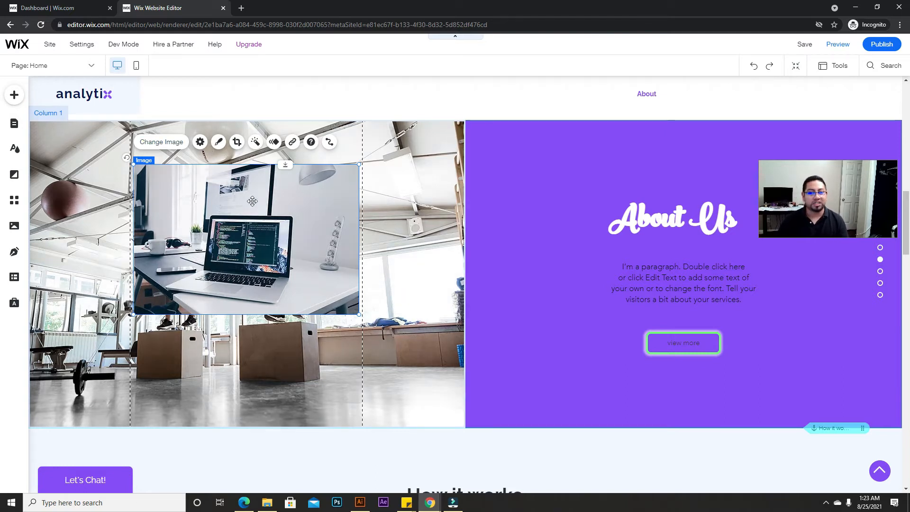
mouse_move(288, 264)
left_mouse_down()
mouse_move(288, 276)
mouse_move(287, 268)
left_mouse_up()
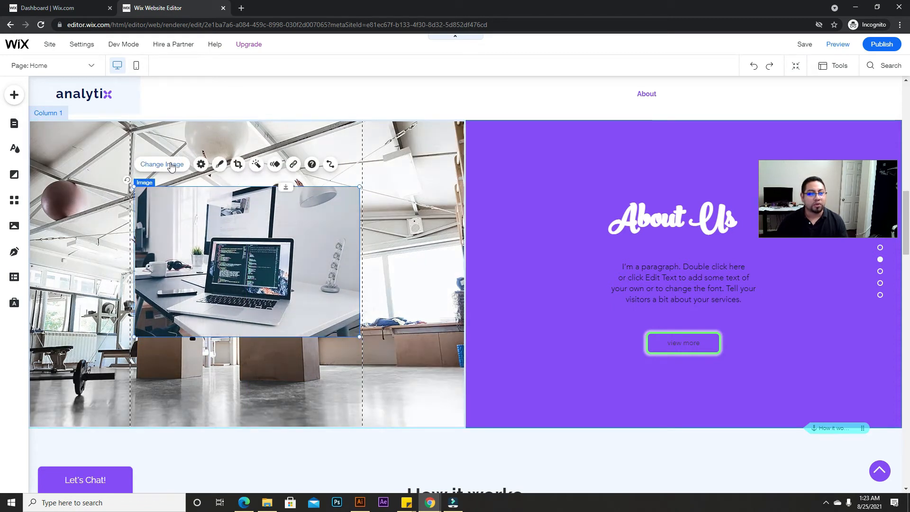
Step: Replace the photo with the Unsplash image of a half-open glowing laptop on black, found by searching for TECHNOLOGY
left_click(166, 162)
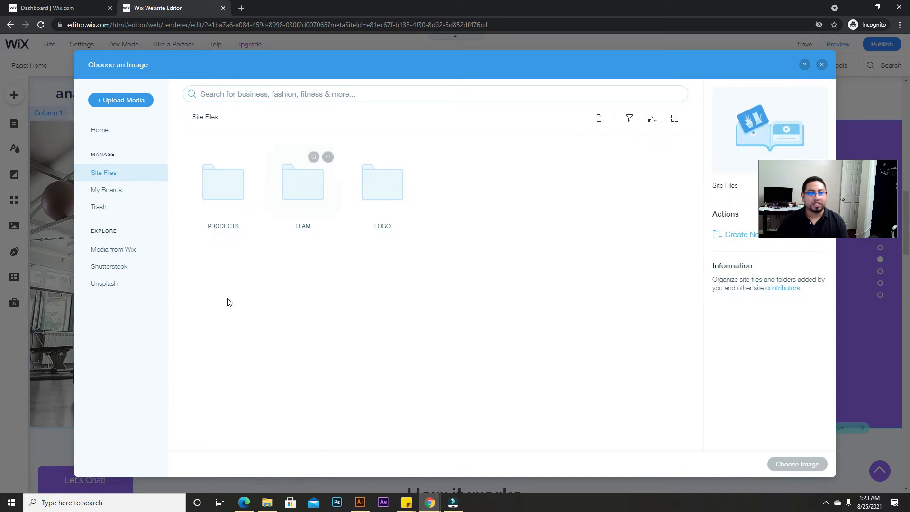
left_click(112, 290)
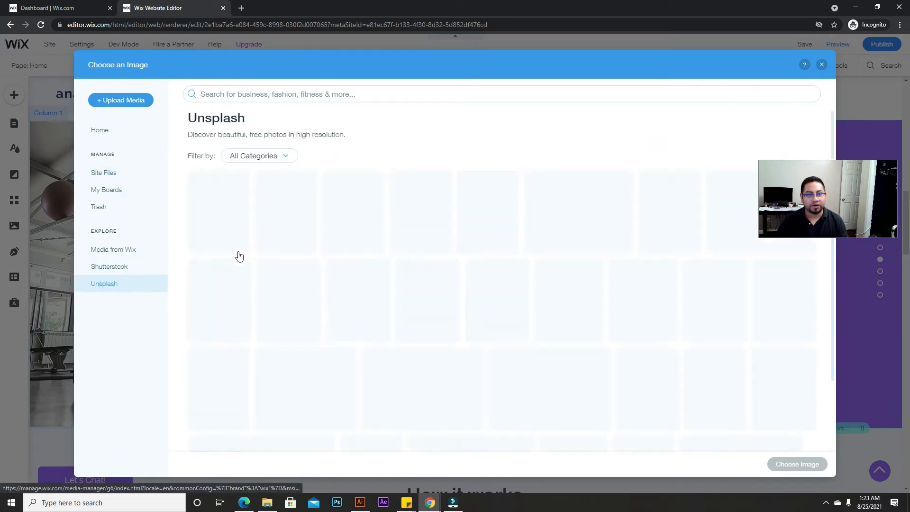
left_click(367, 95)
type("TECH")
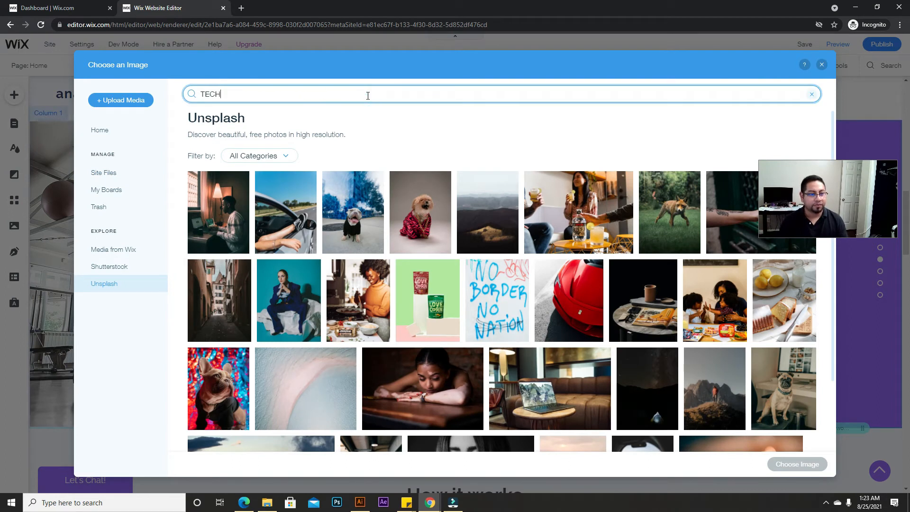
type("NOLOGY")
key("Return")
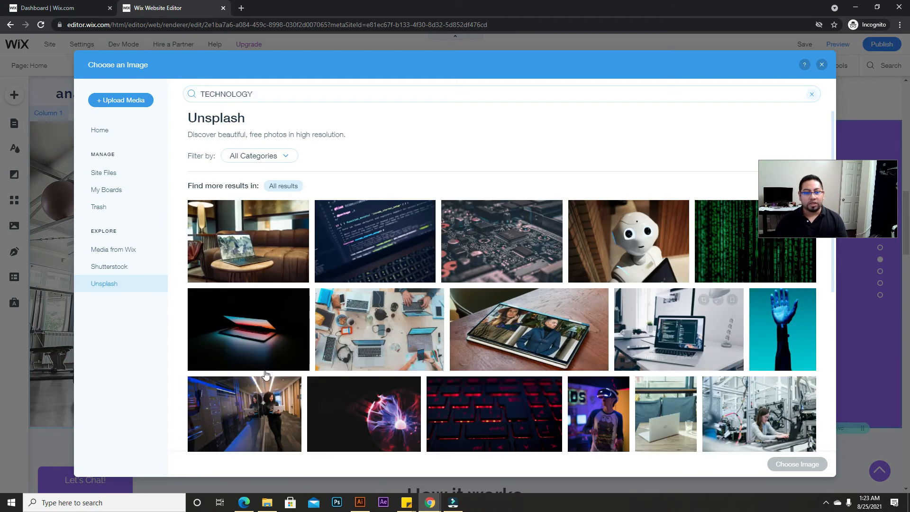
left_click(251, 341)
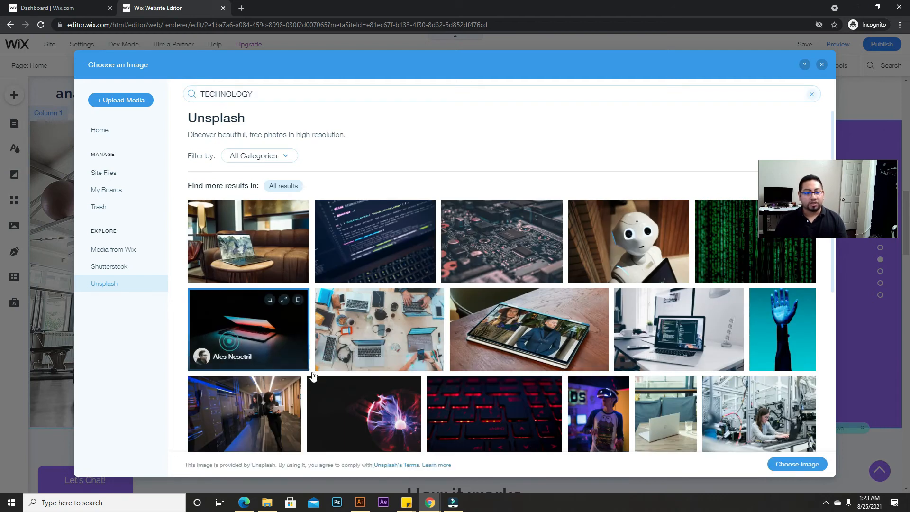
left_click(806, 465)
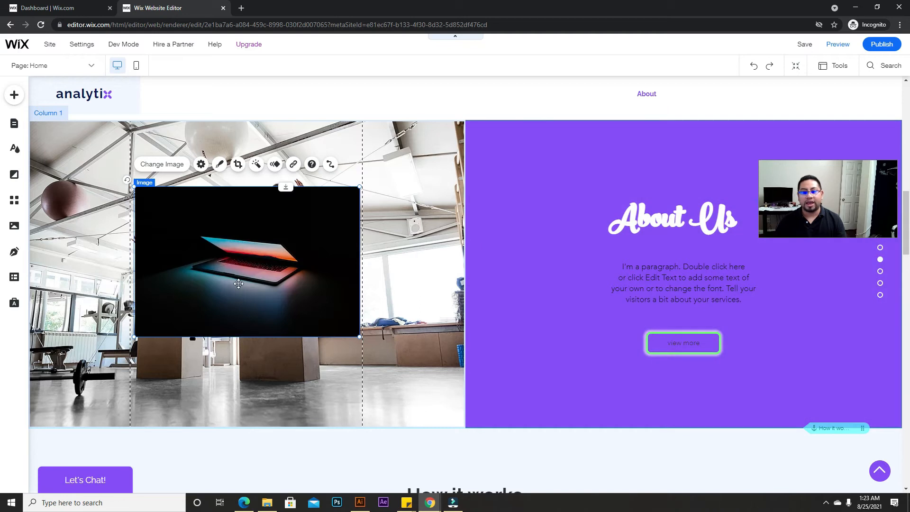
Step: Open the laptop image's settings and examine the available behaviors for when the image is clicked
left_click(202, 165)
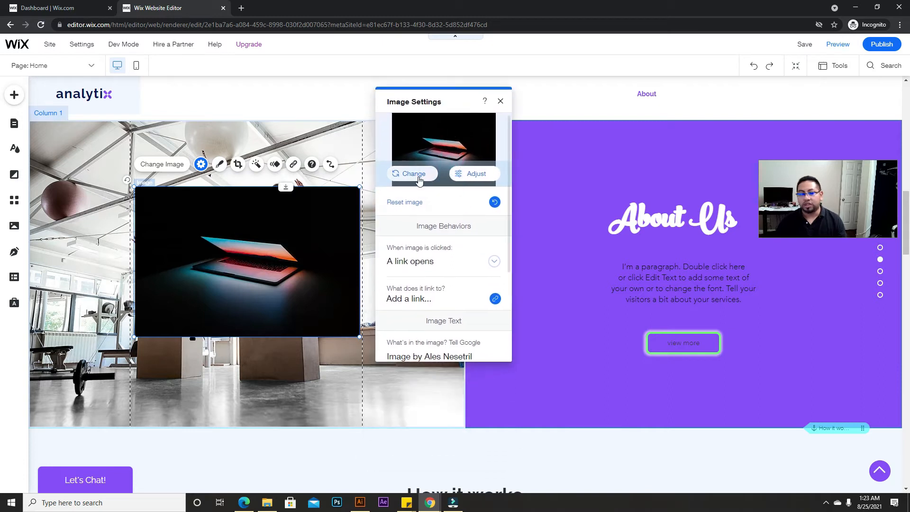
scroll(436, 256, "down", 1)
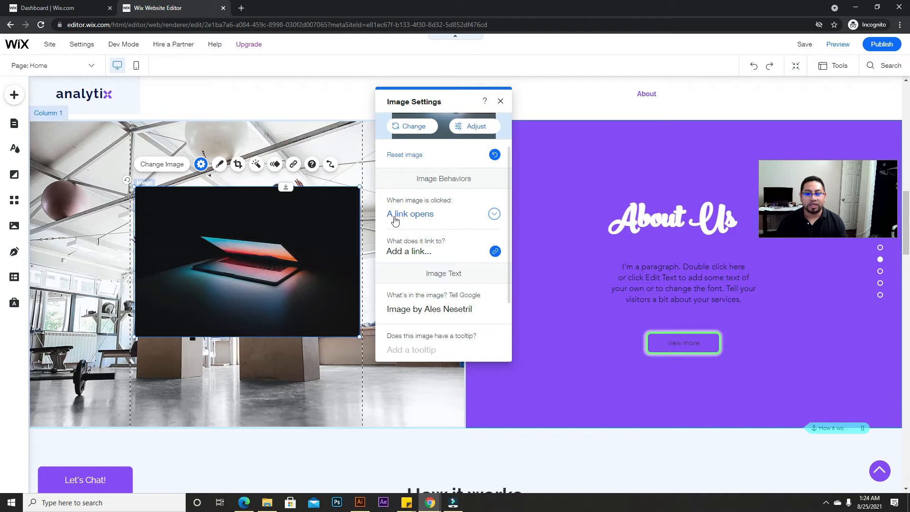
left_click(494, 214)
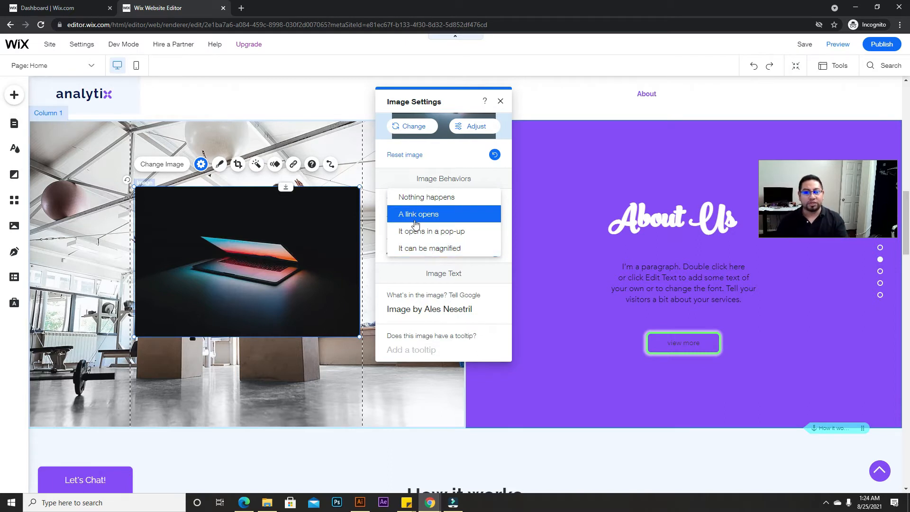
left_click(403, 178)
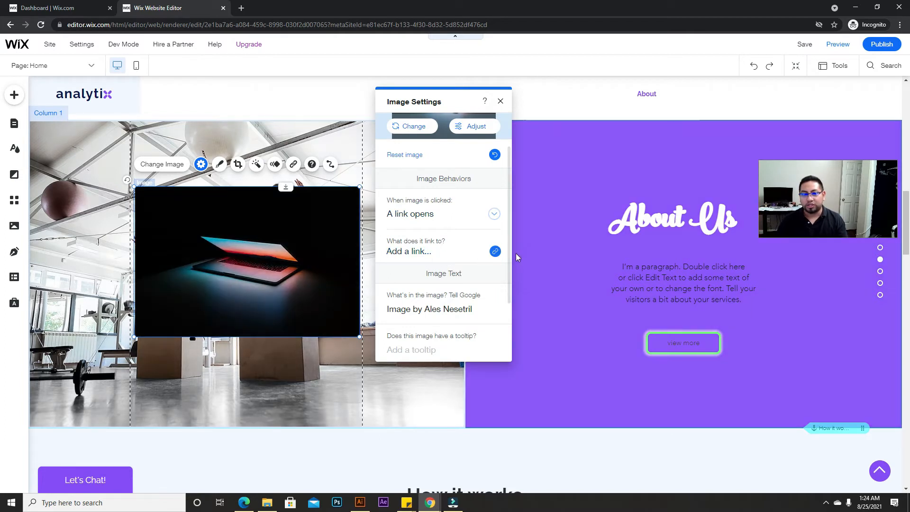
Step: Open the image's link options and examine the Page link type, including the choice of target page
left_click(495, 251)
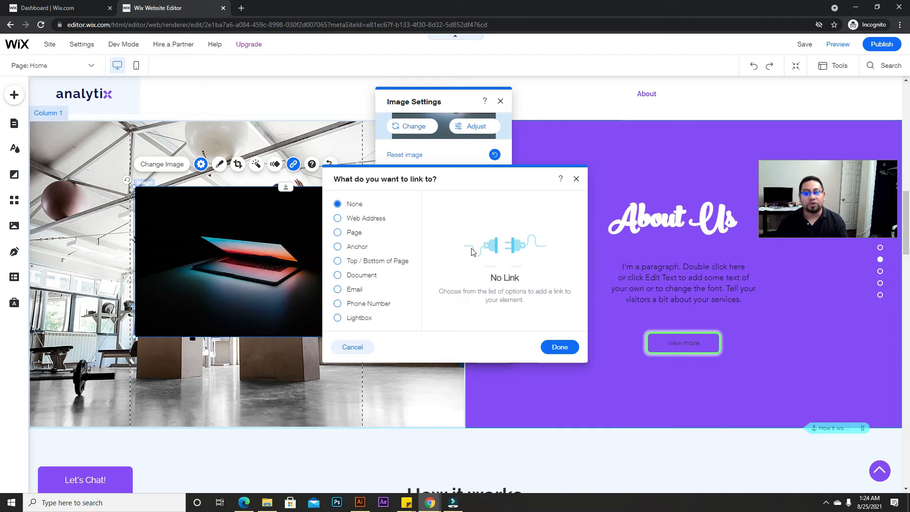
left_click(338, 233)
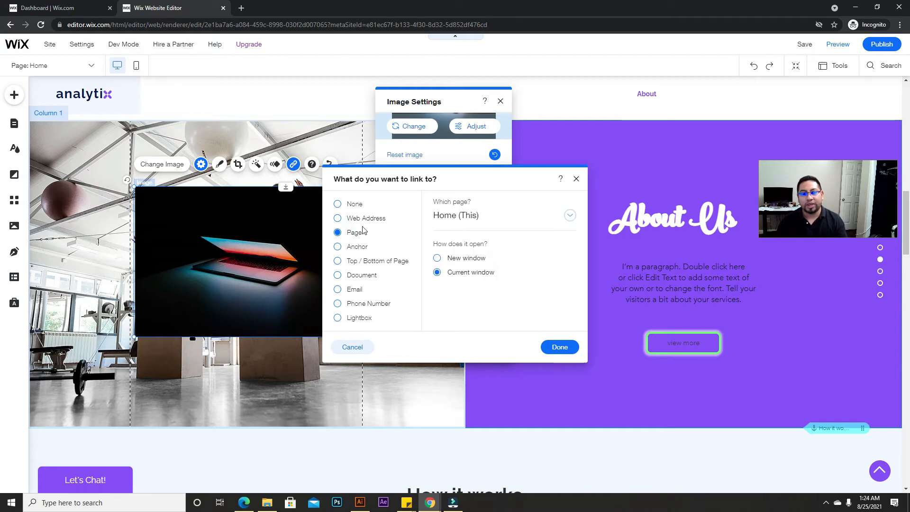
left_click(569, 217)
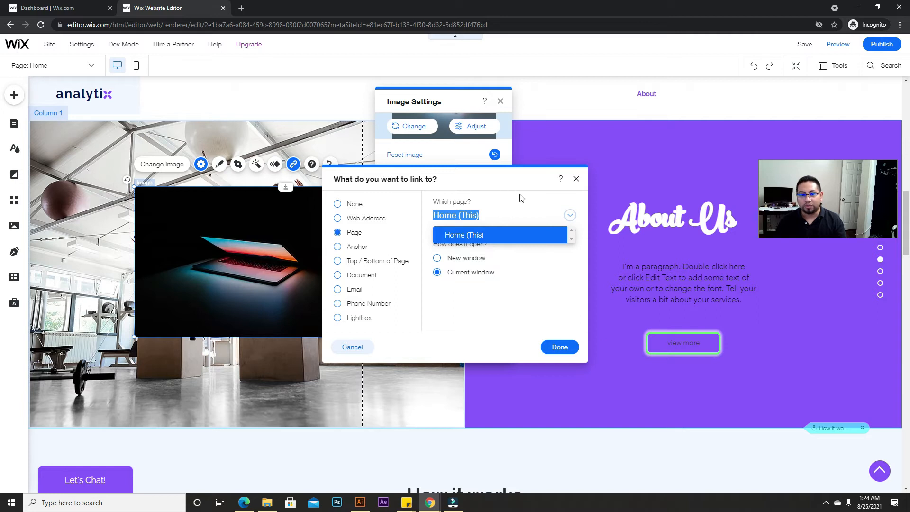
left_click(571, 215)
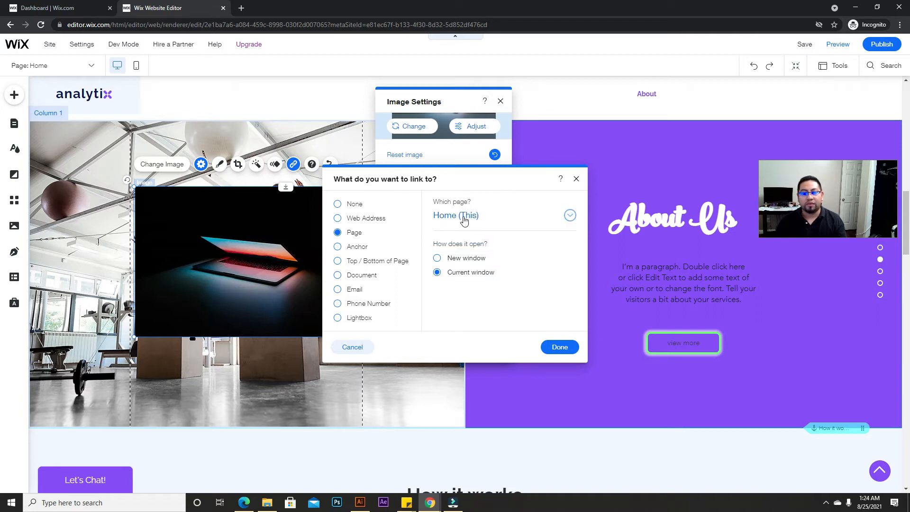
left_click(567, 217)
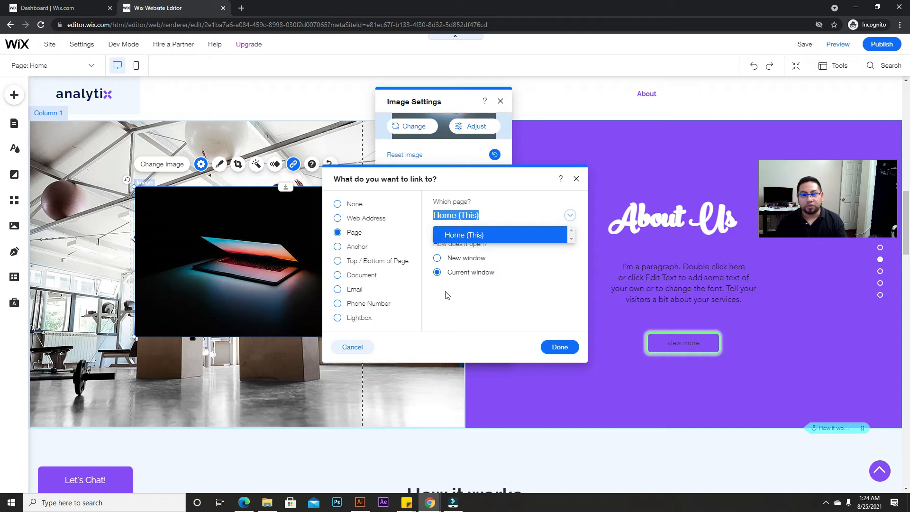
left_click(568, 211)
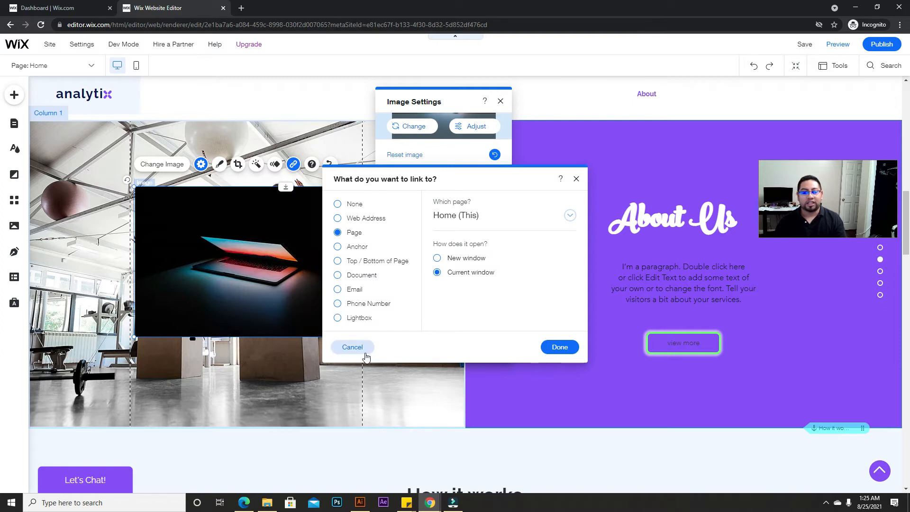
left_click(337, 305)
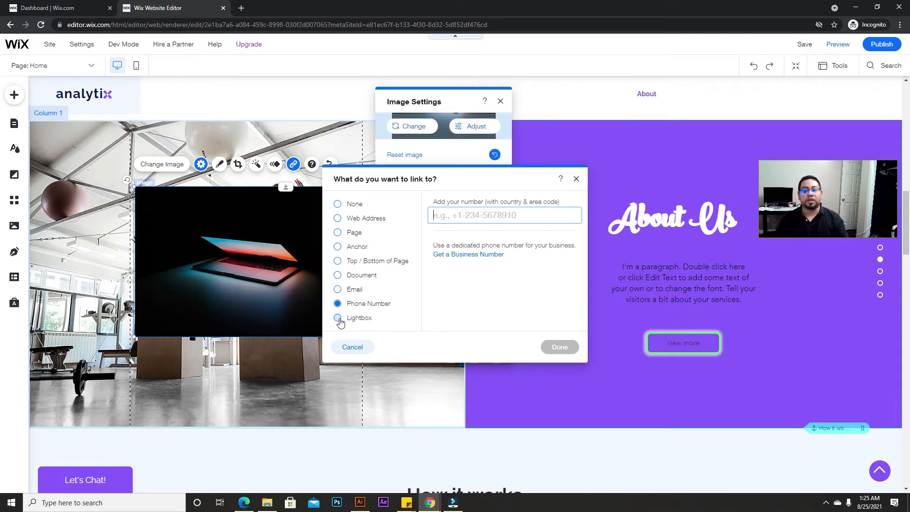
left_click(336, 218)
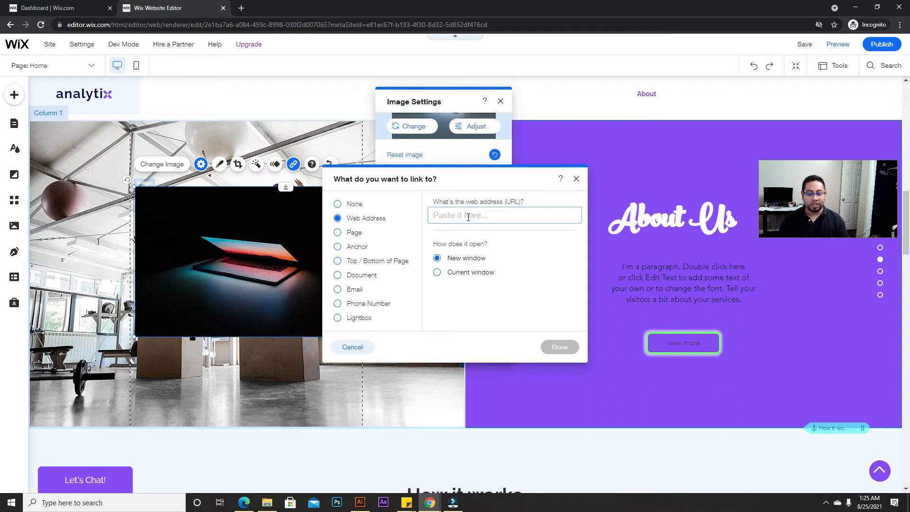
type("www")
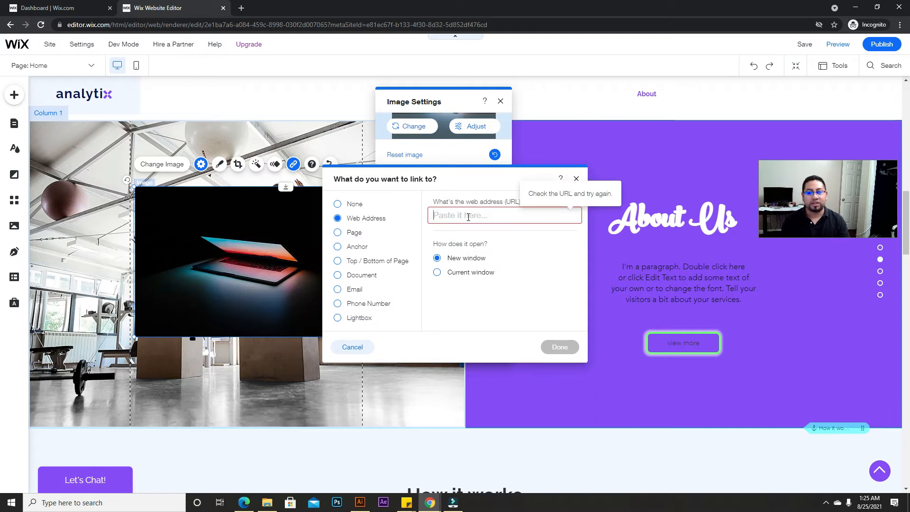
type(".youtube.com")
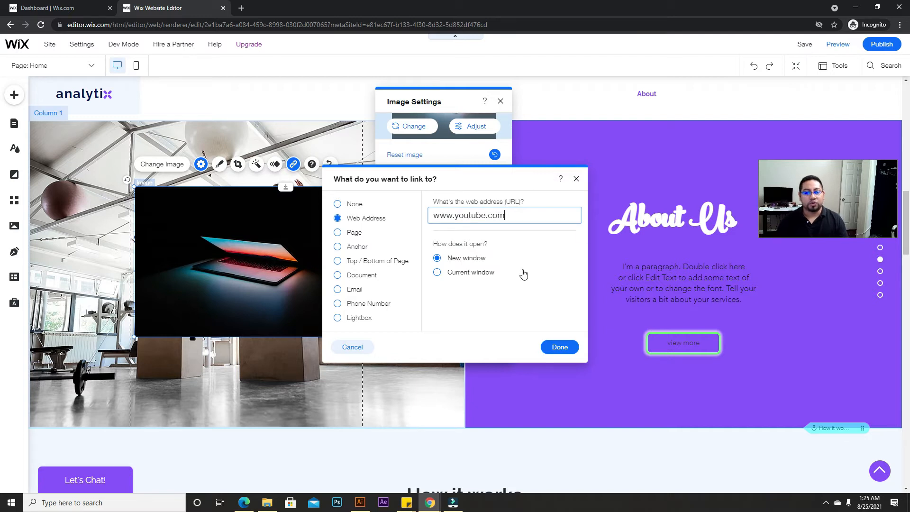
left_click(338, 204)
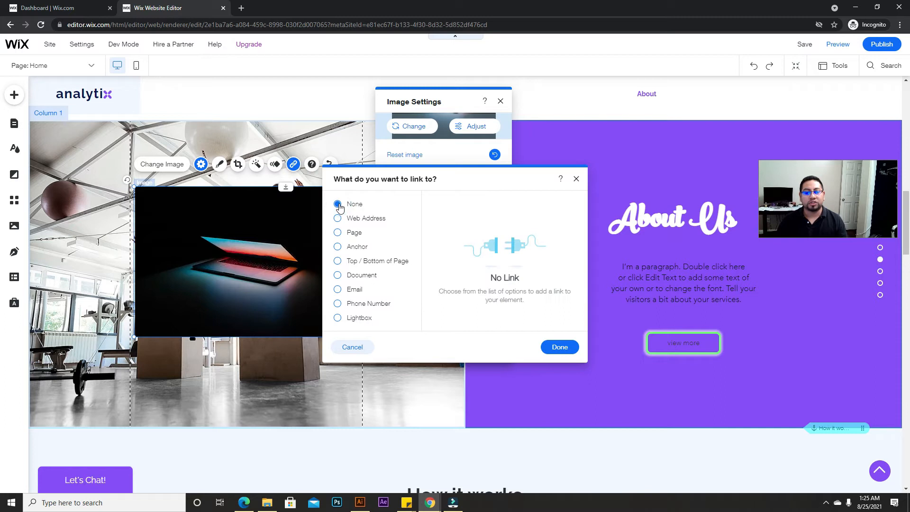
left_click(577, 179)
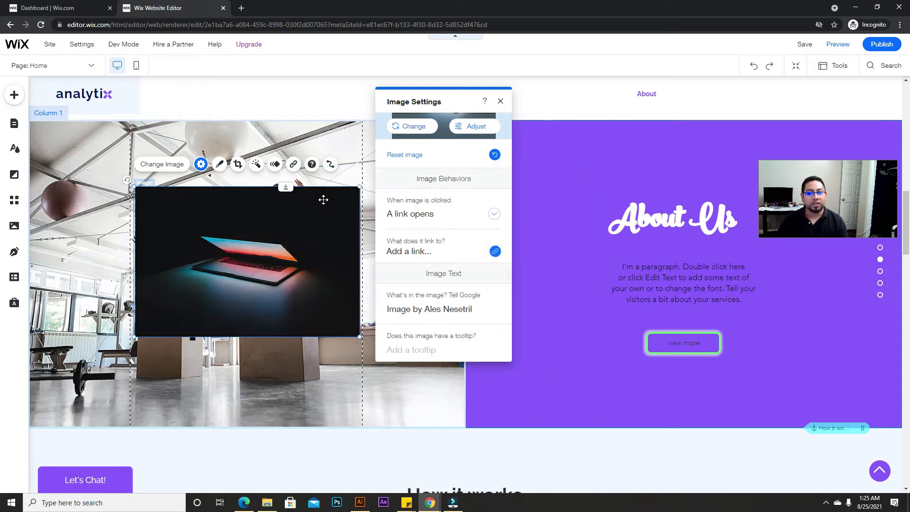
Step: Give the laptop image the white frame with a wider lower border from the Image Frame Design choices
left_click(220, 165)
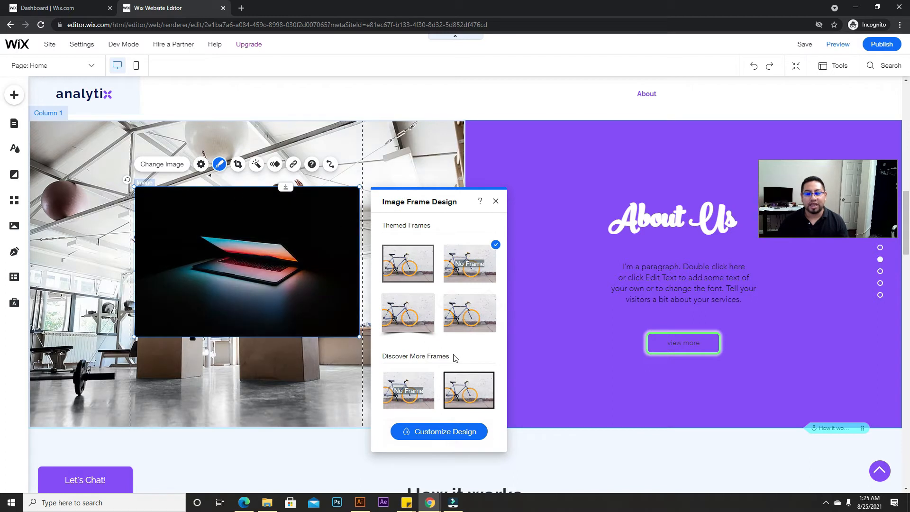
scroll(455, 357, "down", 3)
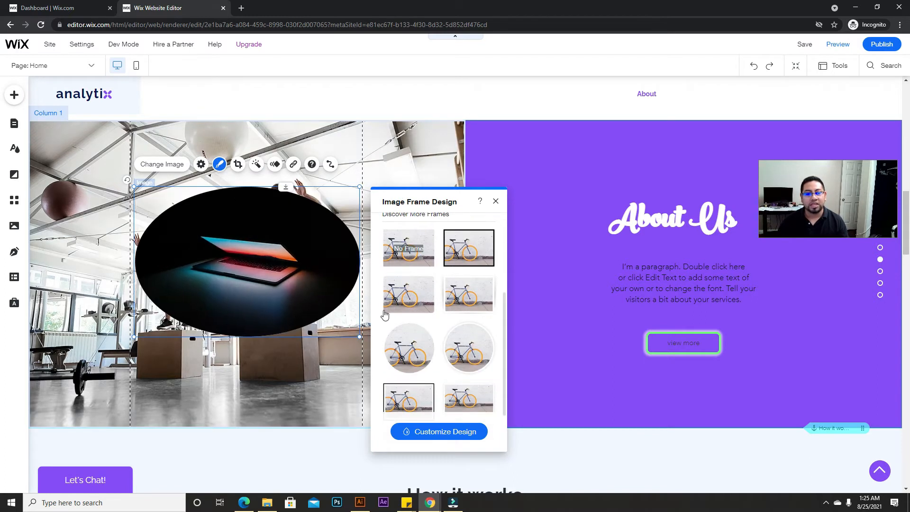
scroll(467, 324, "down", 1)
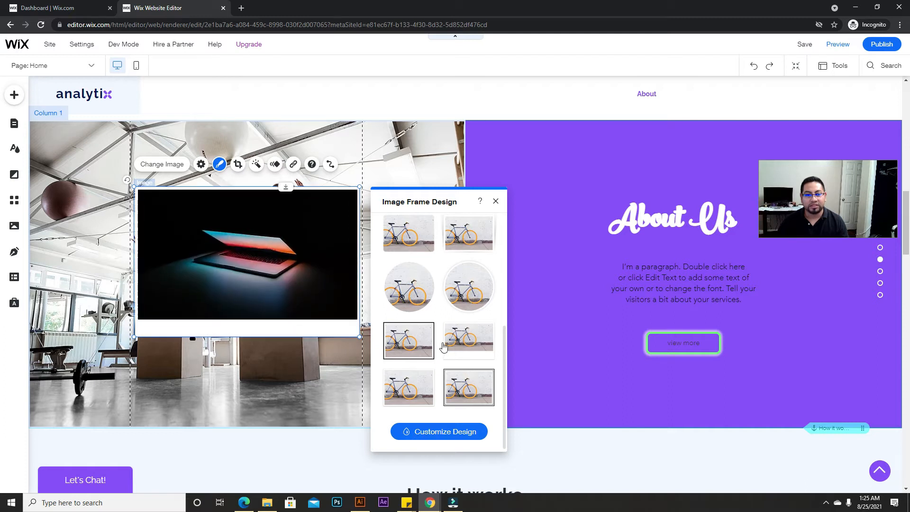
left_click(464, 349)
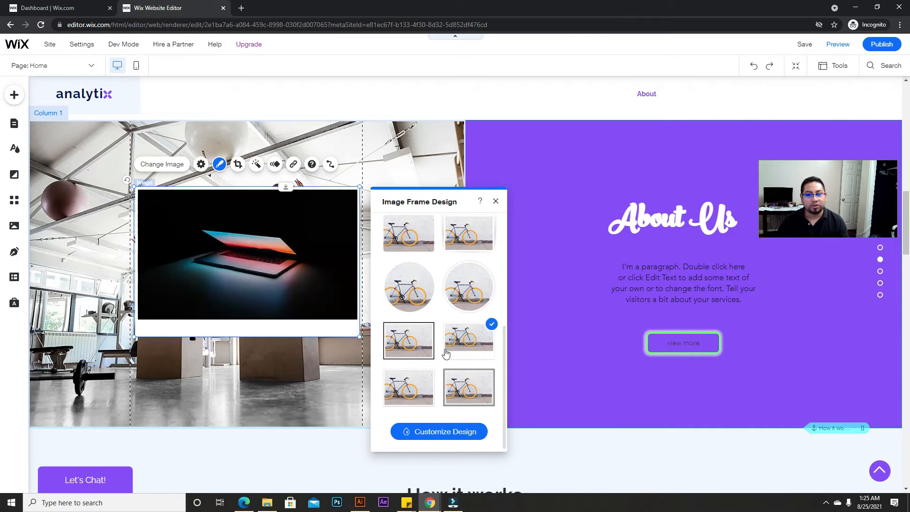
Step: Crop the laptop image from its right edge to slightly more than half its width and apply the crop
left_click(236, 166)
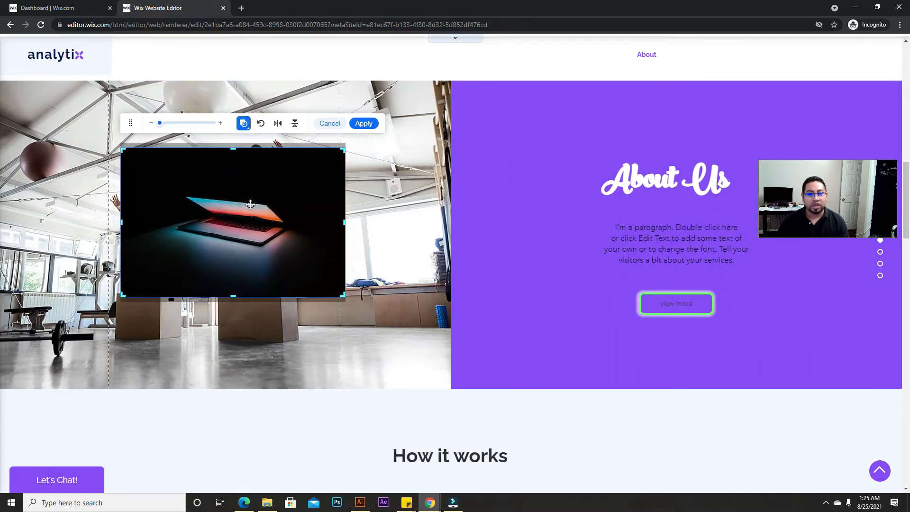
left_click_drag(344, 222, 246, 213)
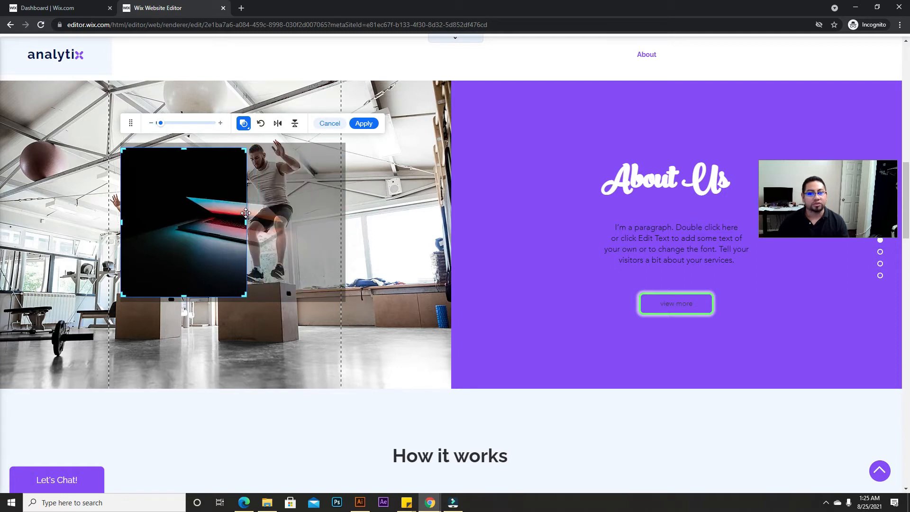
left_click(369, 123)
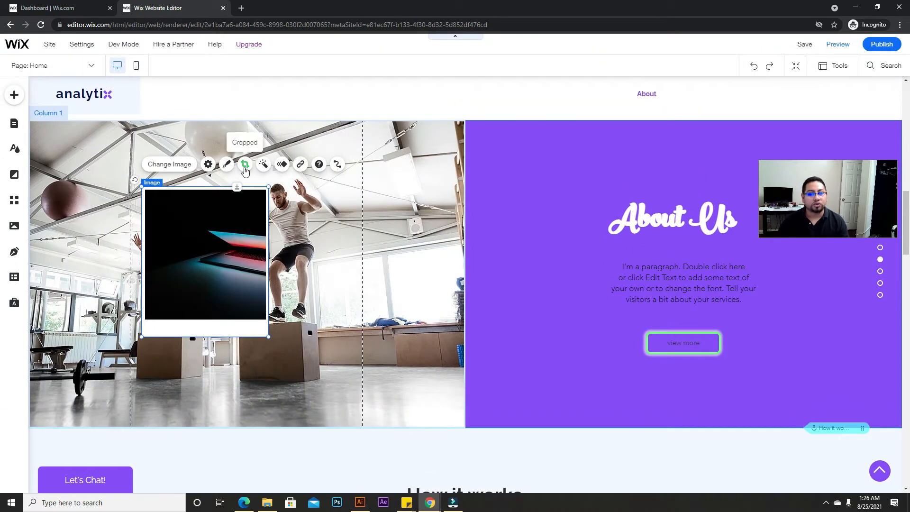
Step: Crop the laptop image to the bow-tie shape with notches above and below, and move it slightly toward the column's centre
left_click(244, 167)
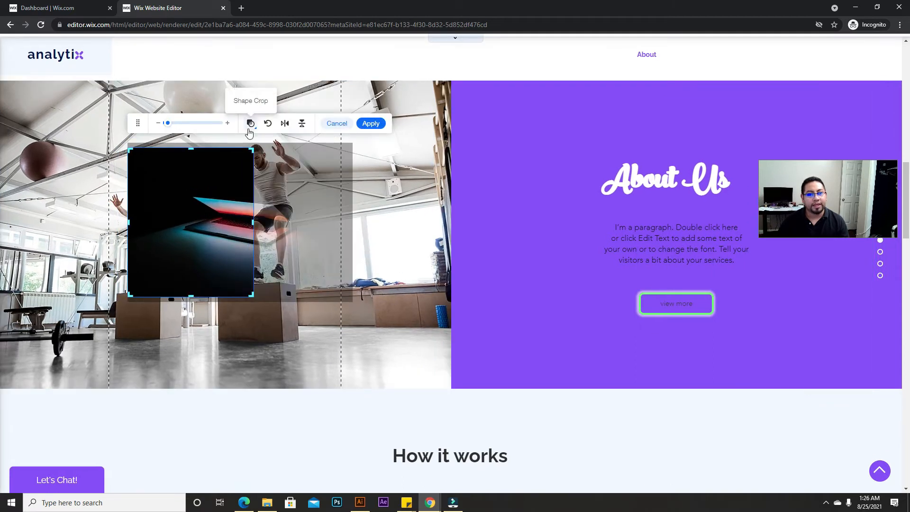
left_click(252, 125)
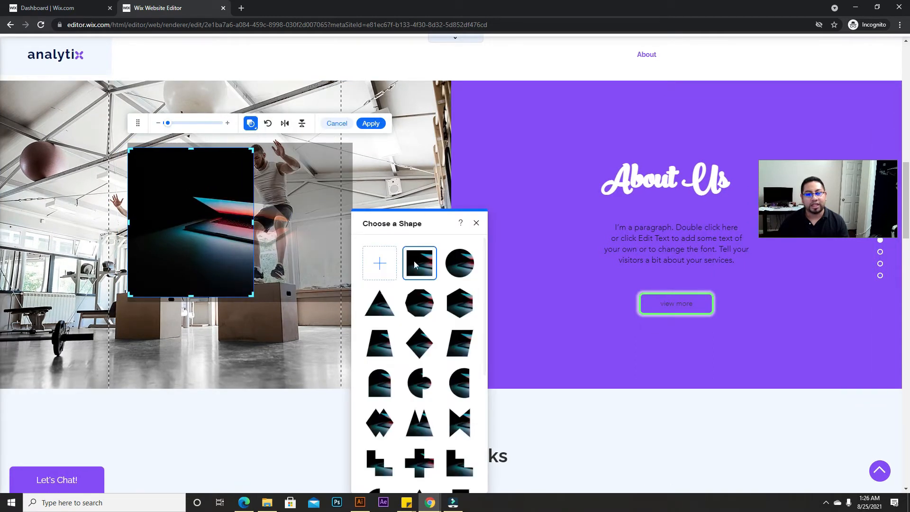
left_click(466, 270)
scroll(468, 324, "down", 3)
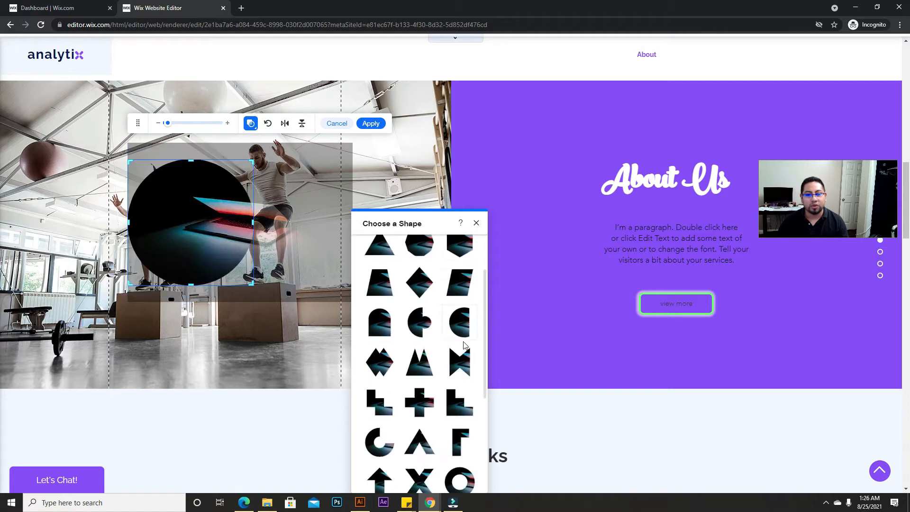
left_click(466, 281)
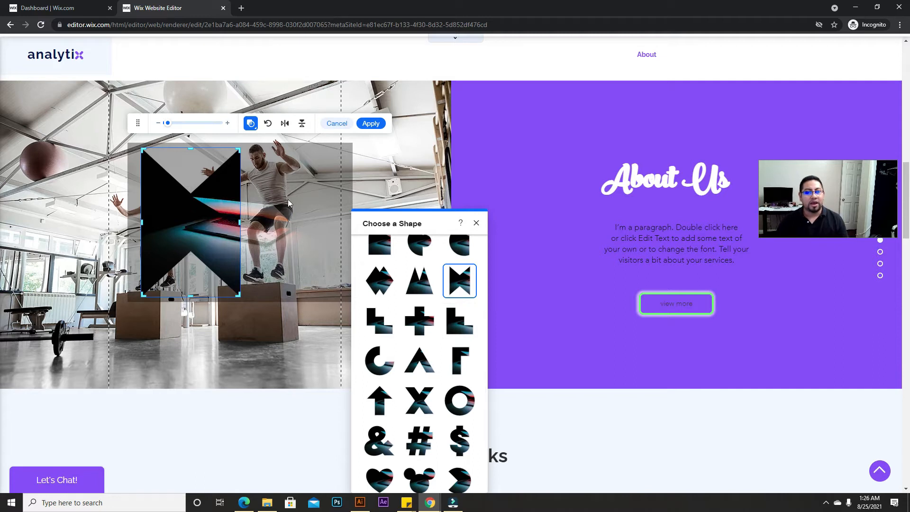
left_click(474, 224)
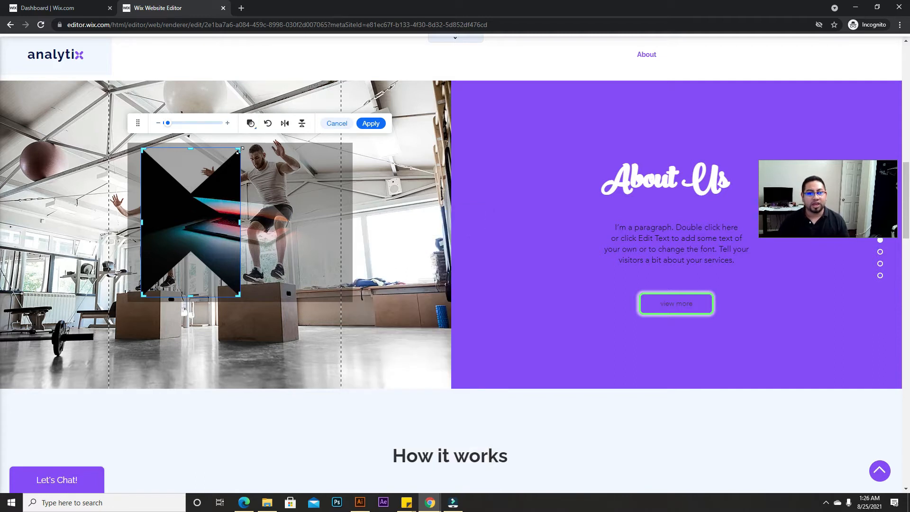
left_click(375, 124)
left_click_drag(237, 246, 269, 258)
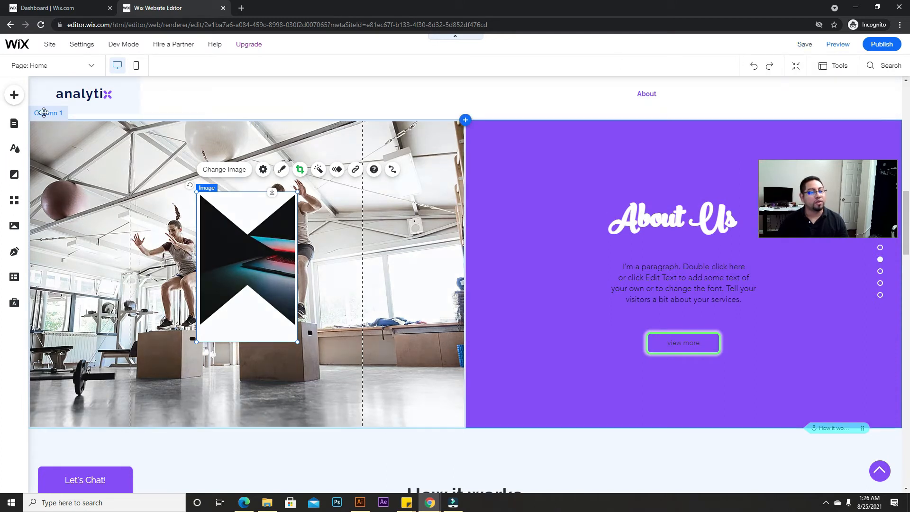
Step: Open the elements that can be added to the site and examine the range of button designs
left_click(14, 97)
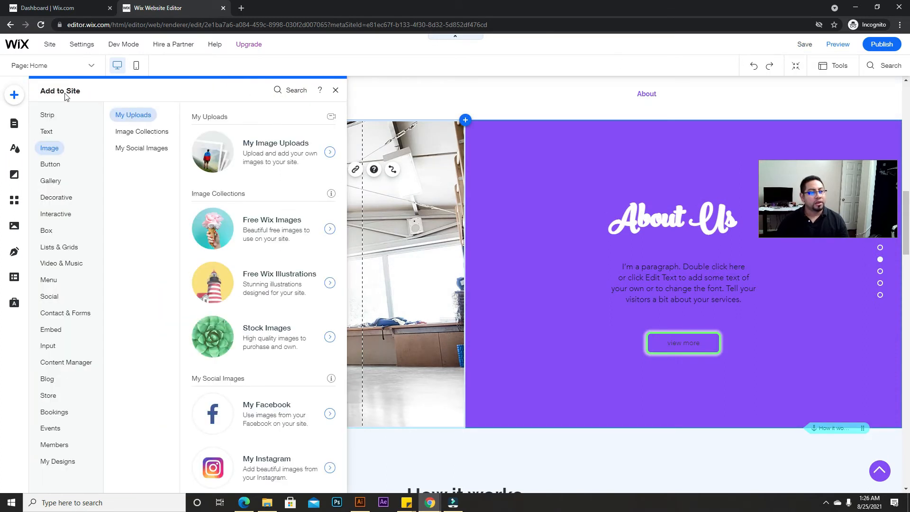
mouse_move(56, 169)
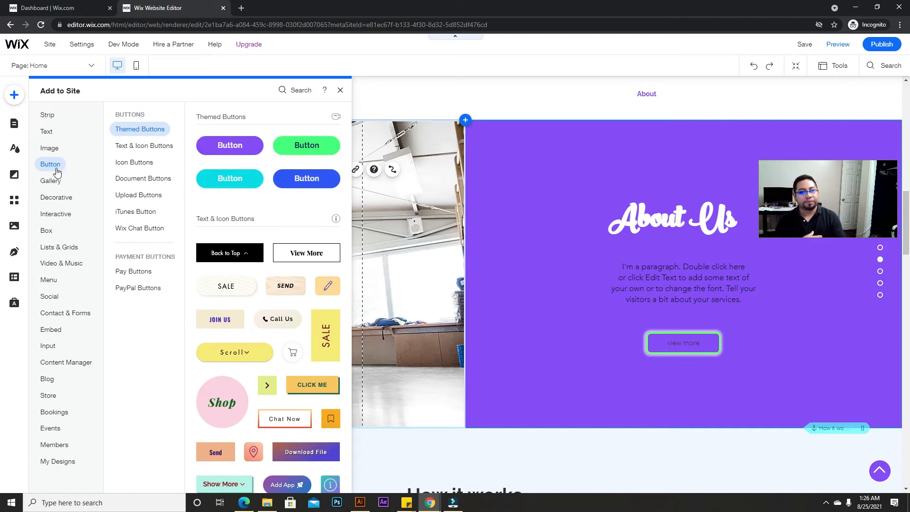
scroll(241, 178, "down", 9)
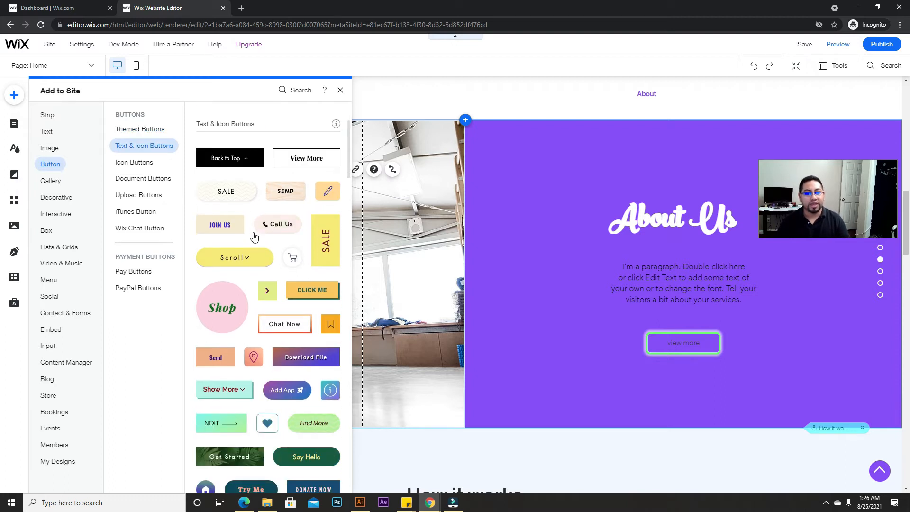
scroll(272, 298, "down", 4)
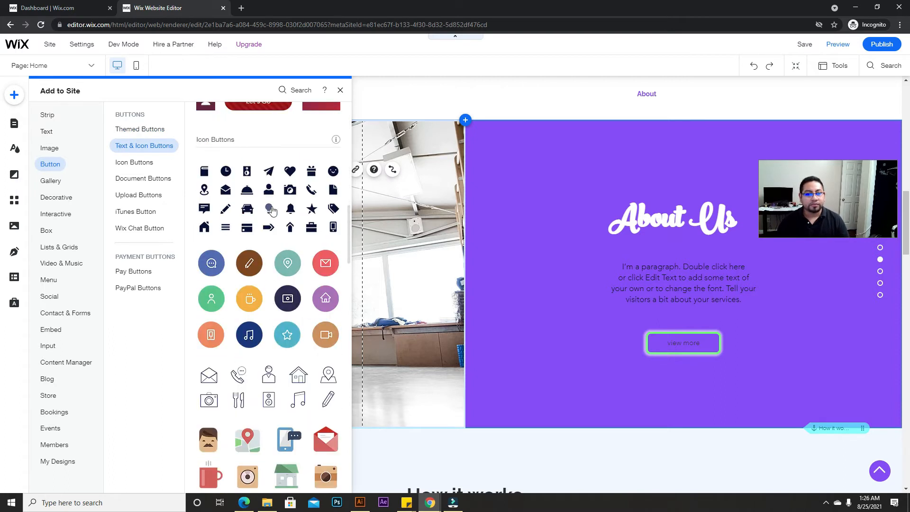
scroll(272, 209, "up", 7)
scroll(272, 195, "up", 6)
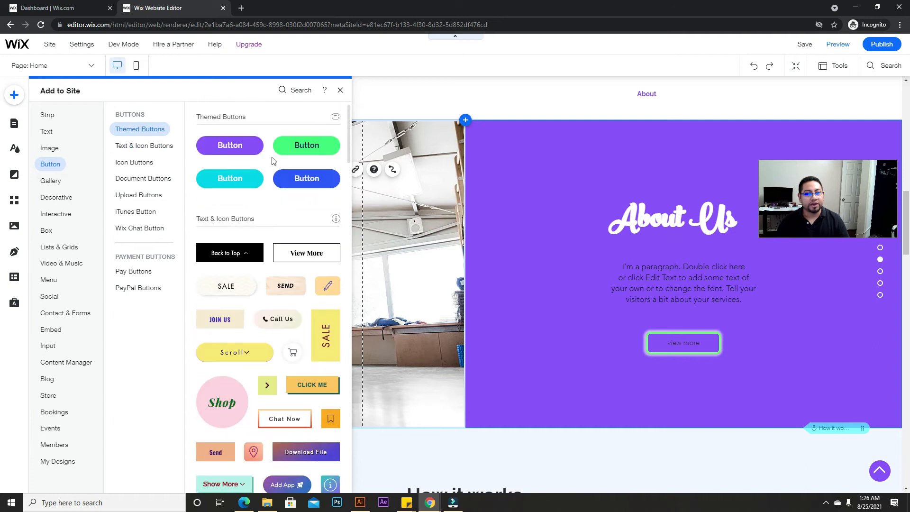
left_click(138, 162)
scroll(257, 183, "up", 8)
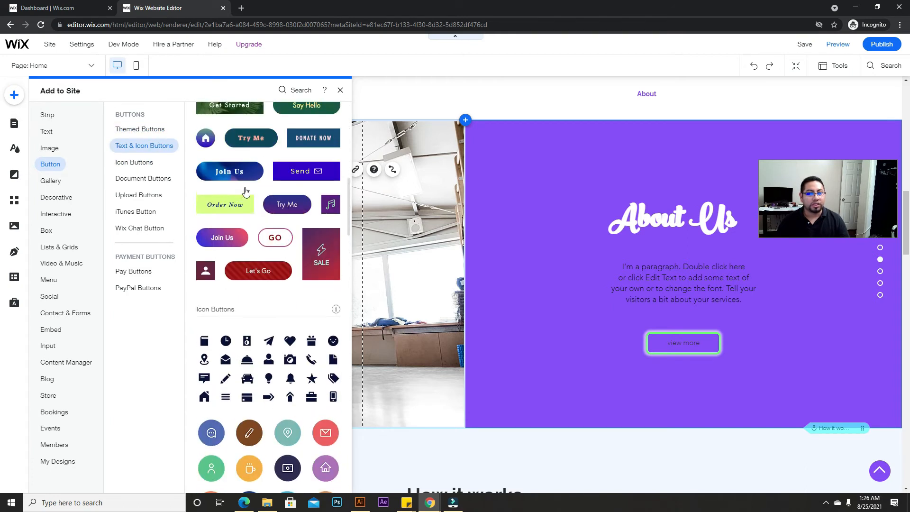
scroll(257, 183, "up", 3)
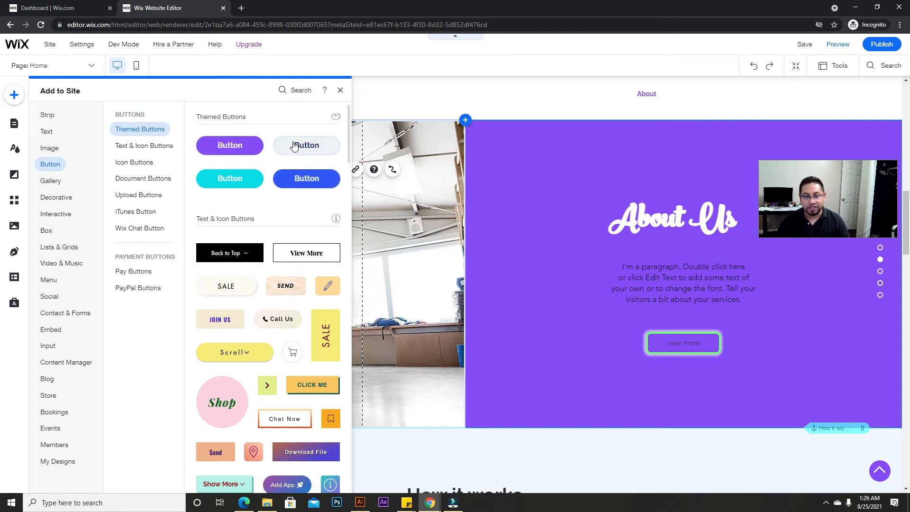
Step: Examine the Text & Icon, Icon, Document, Upload, iTunes and Wix Chat button collections, and close the element list
left_click(137, 146)
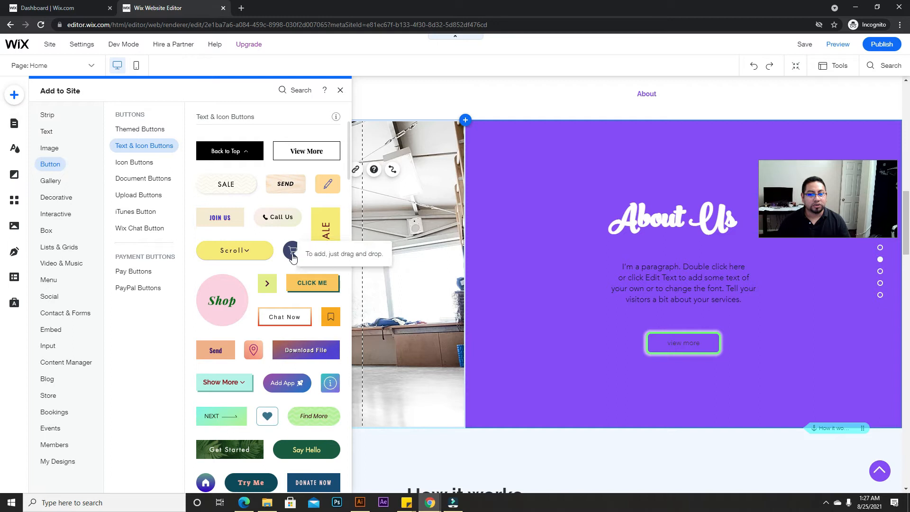
left_click(132, 166)
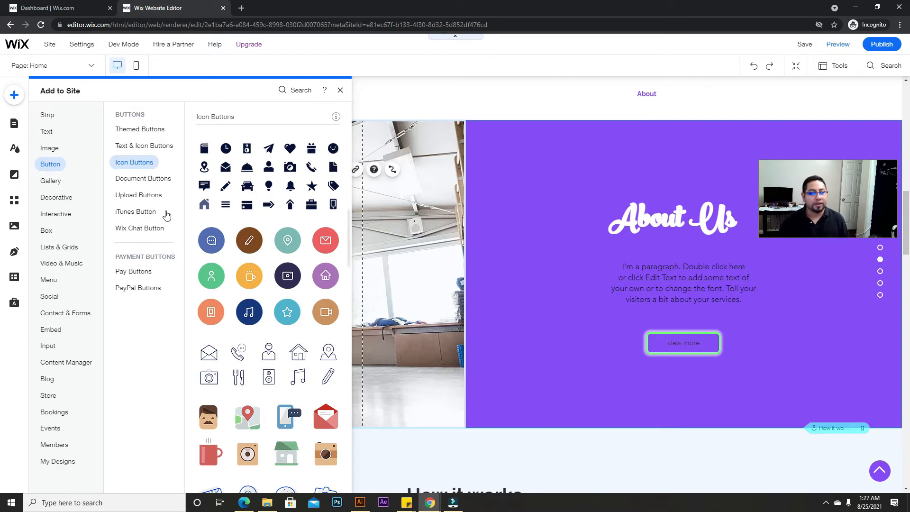
left_click(158, 177)
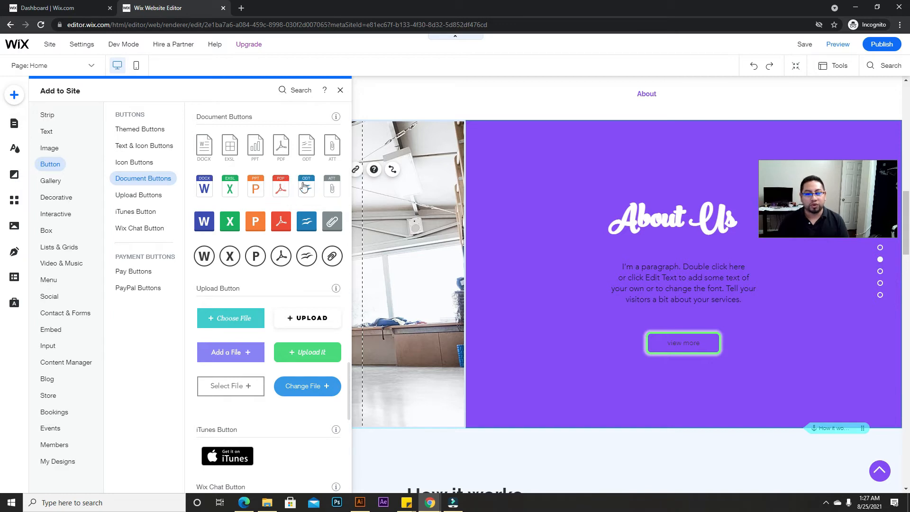
left_click(138, 196)
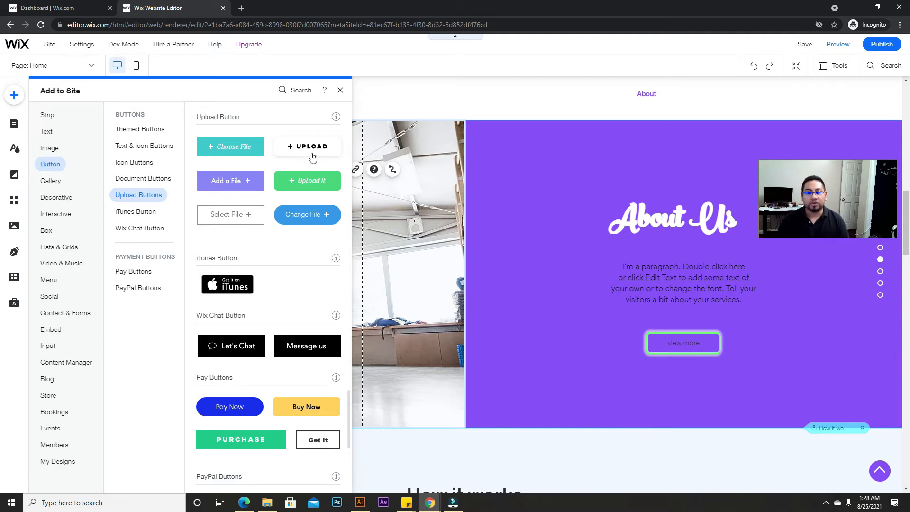
left_click(119, 229)
left_click(134, 213)
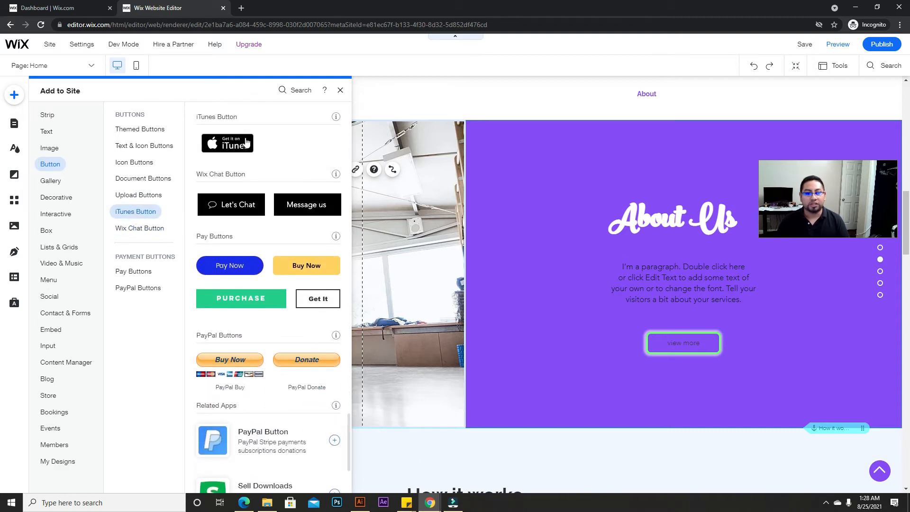
left_click(136, 233)
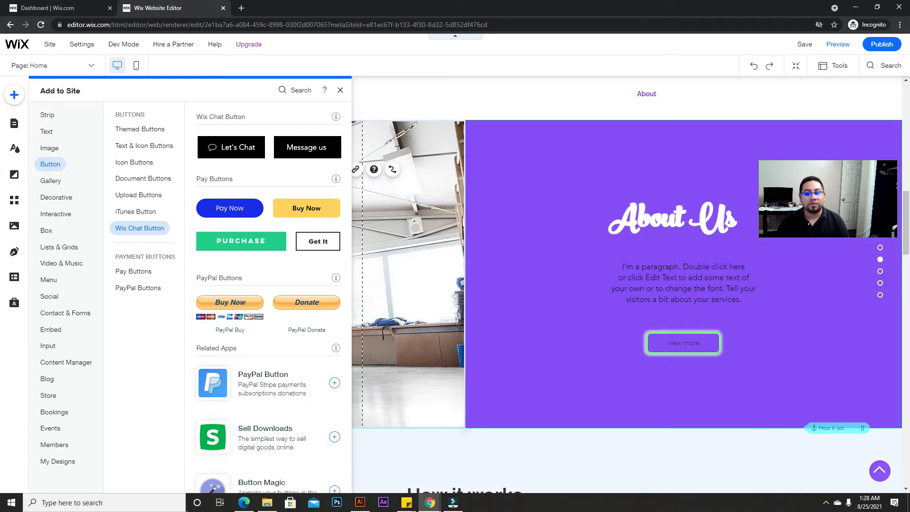
left_click(416, 347)
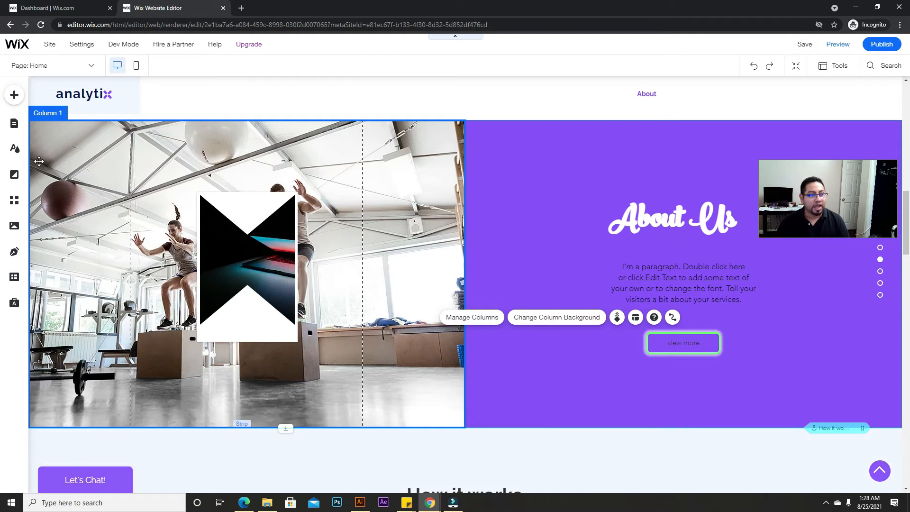
Step: Reopen the button elements and examine the Pay Buttons and PayPal Buttons
left_click(14, 95)
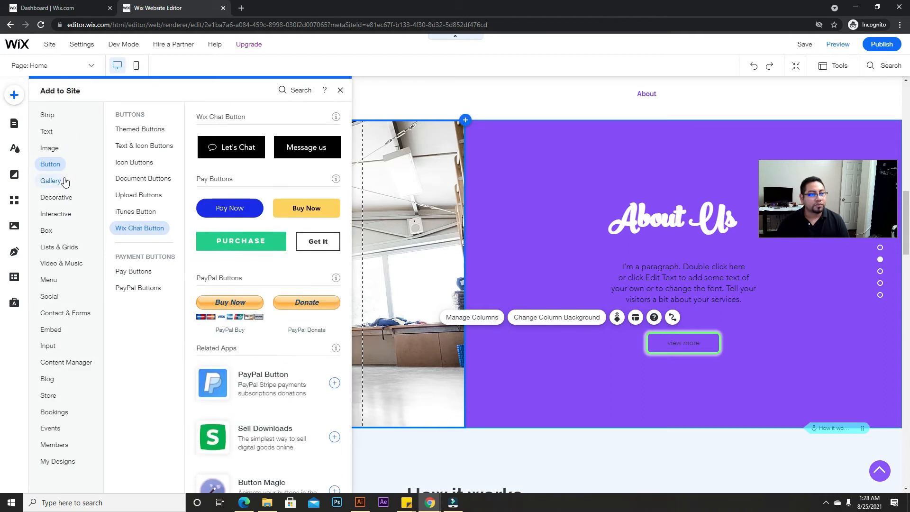
left_click(64, 180)
left_click(132, 167)
left_click(60, 169)
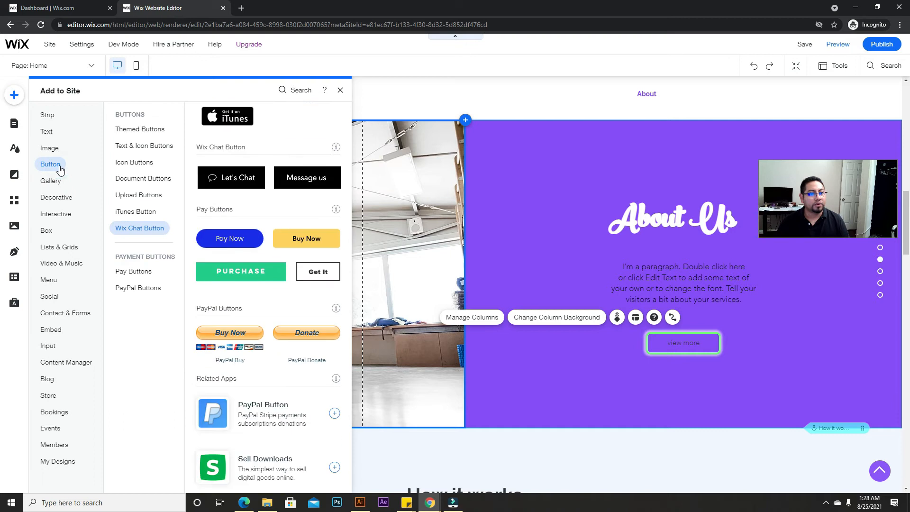
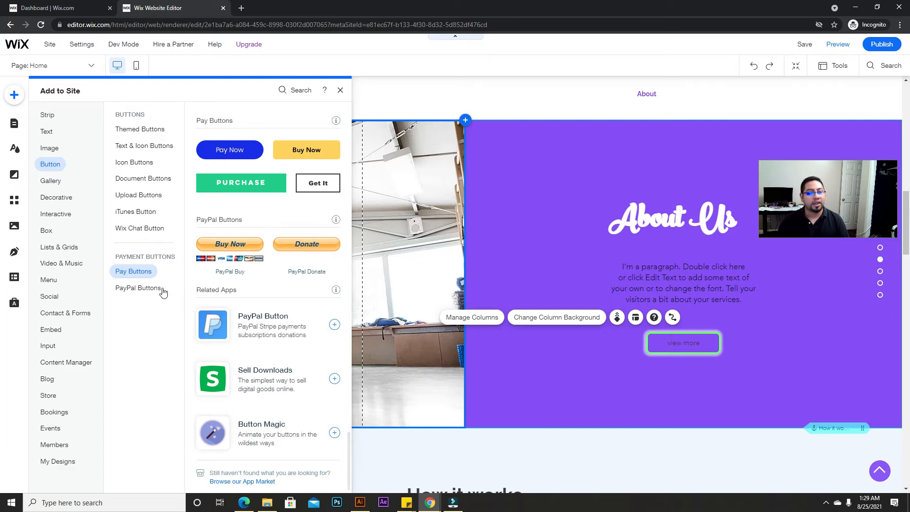
left_click(126, 289)
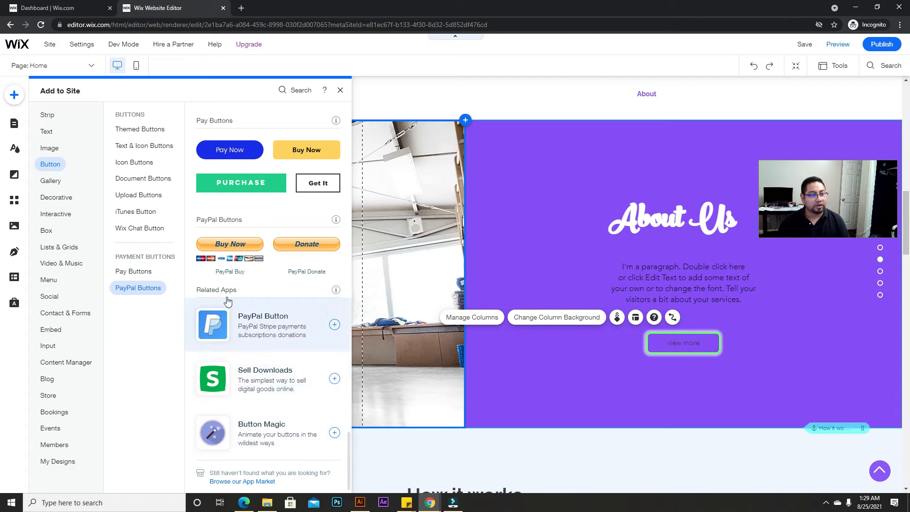
Step: Add the Grid (Pro Gallery) from the Recommended galleries across the gym photo and About Us columns
left_click(56, 185)
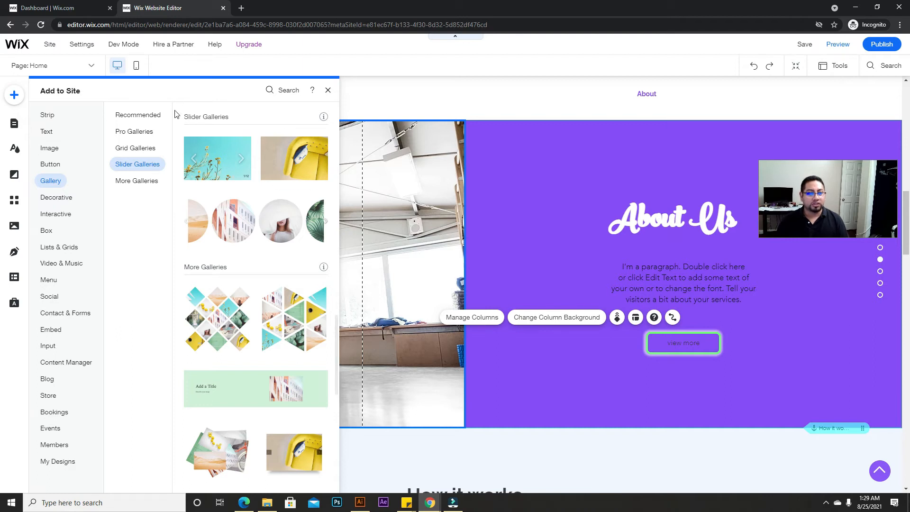
left_click(138, 119)
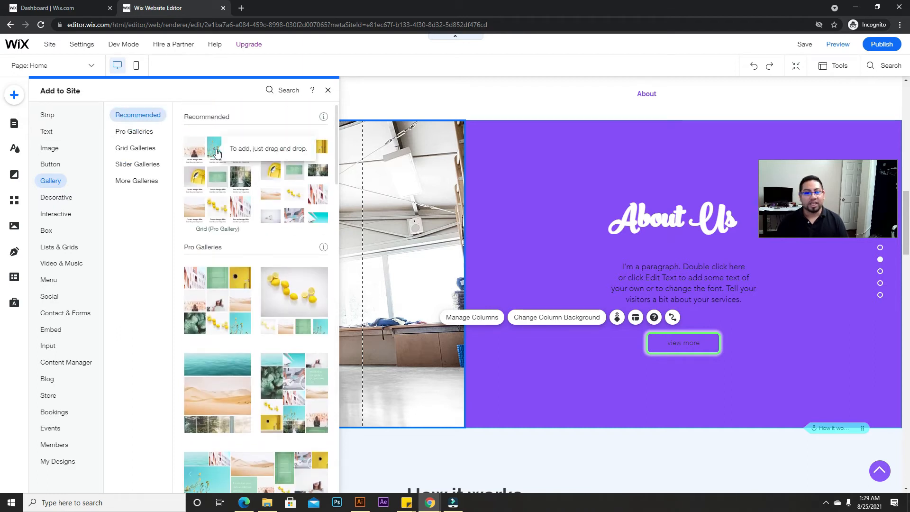
left_click_drag(216, 153, 477, 360)
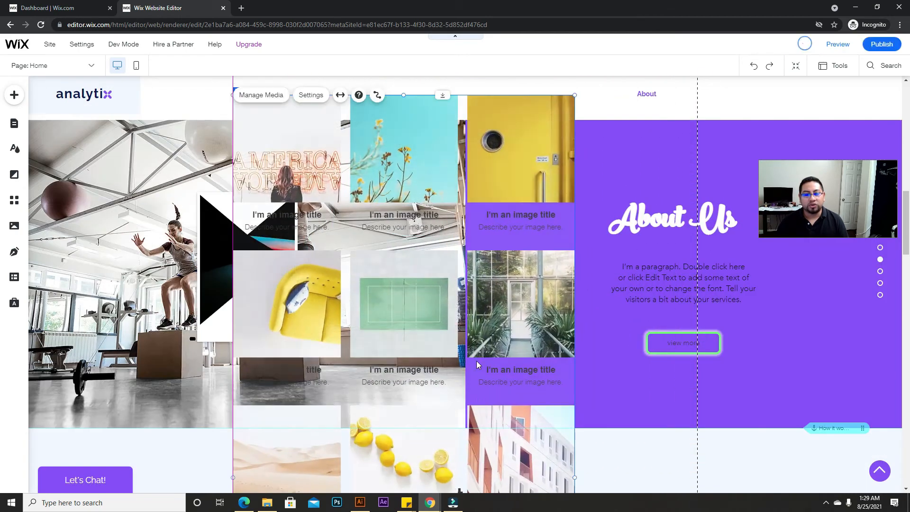
Step: Widen the gallery and move it up the page so it starts just below the Our Vision heading
scroll(476, 360, "down", 10)
scroll(455, 488, "up", 4)
scroll(455, 488, "up", 3)
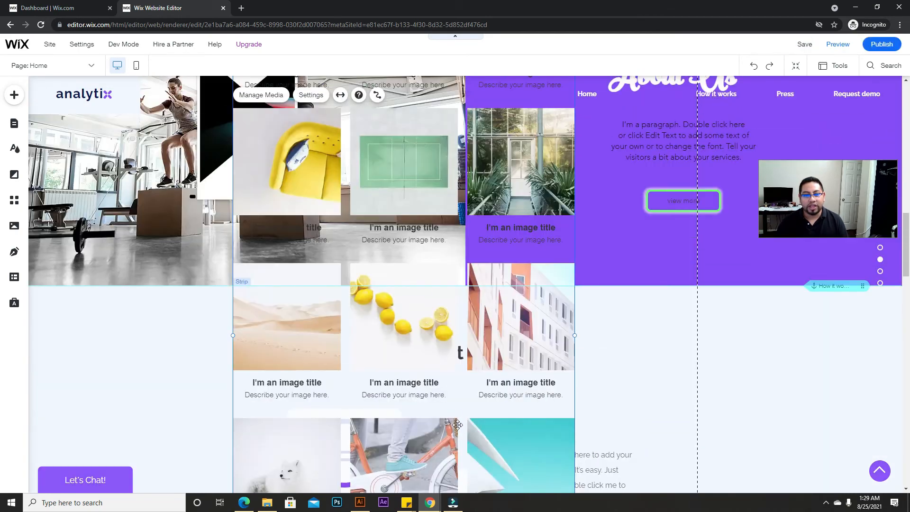
left_click_drag(576, 334, 745, 309)
scroll(508, 371, "up", 4)
scroll(508, 371, "up", 2)
left_click_drag(508, 371, 360, 201)
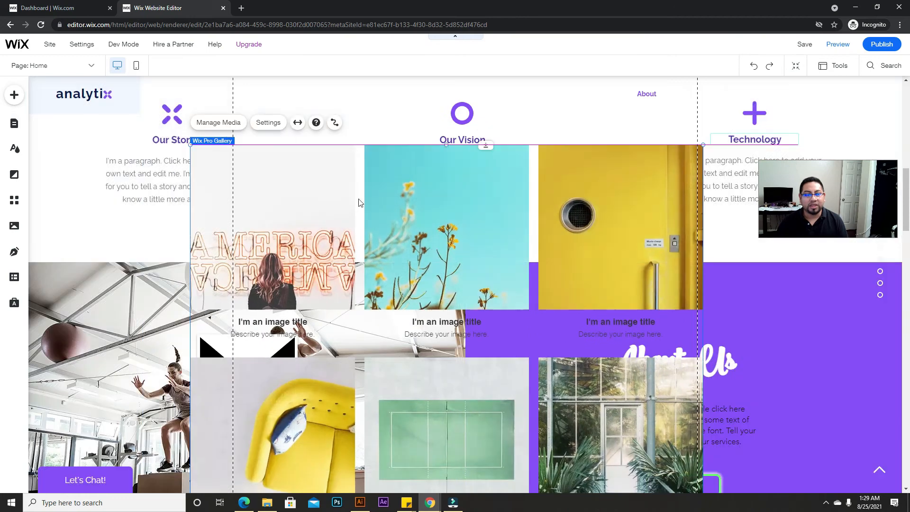
Step: Open the media management window of the newly added gallery
scroll(667, 327, "down", 3)
scroll(313, 321, "down", 3)
scroll(313, 322, "up", 10)
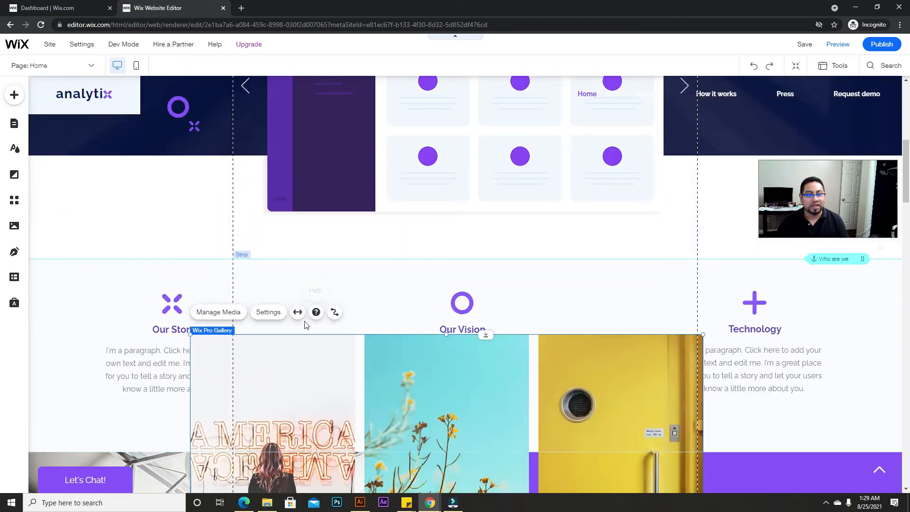
scroll(306, 325, "down", 2)
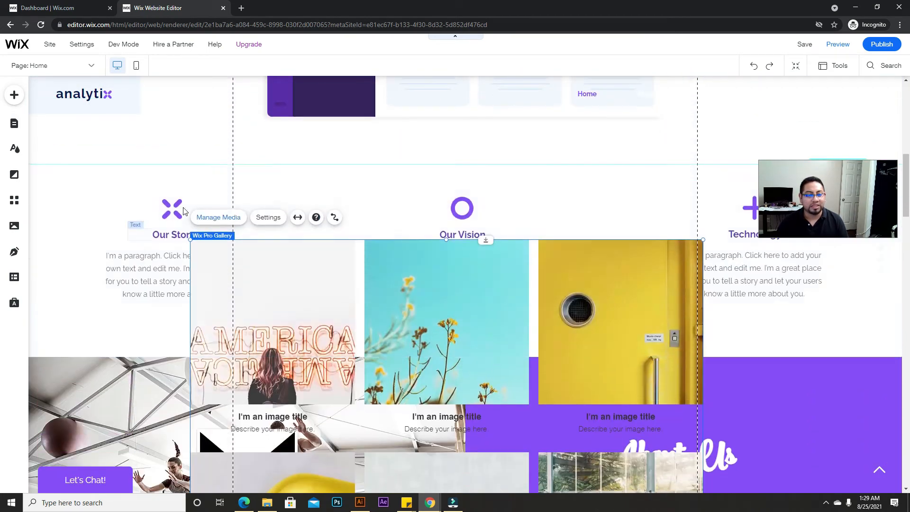
left_click(215, 221)
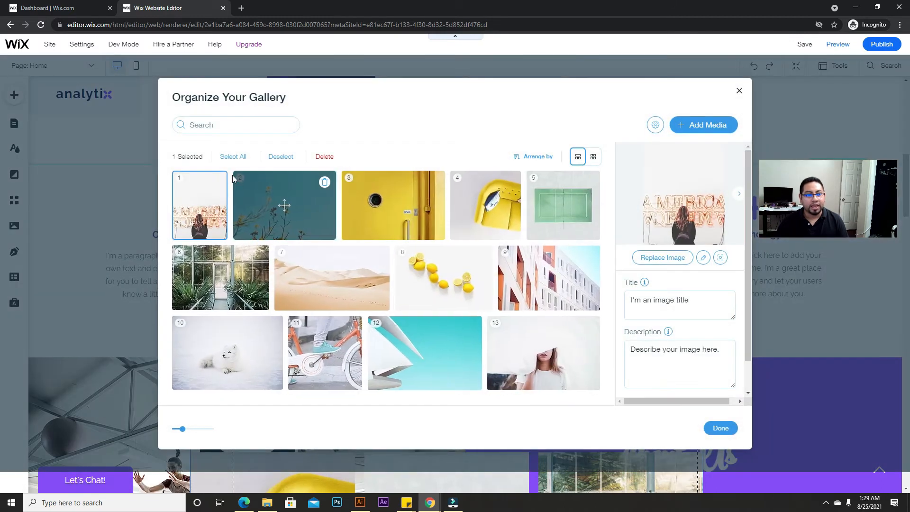
Step: Remove the first nine images from the gallery, keeping the fox, bicycle, white sail-like building and woman photos, and finish organizing
left_click(217, 184)
left_click(276, 182)
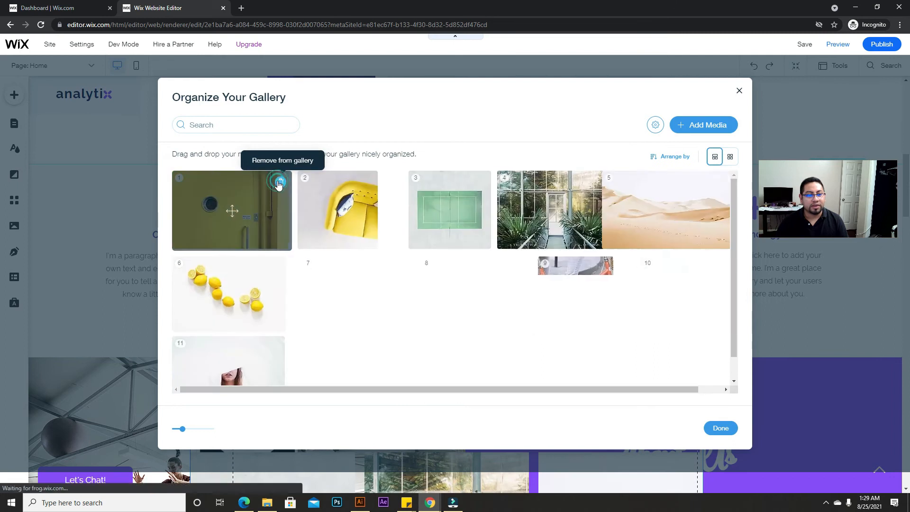
left_click(277, 183)
left_click(245, 183)
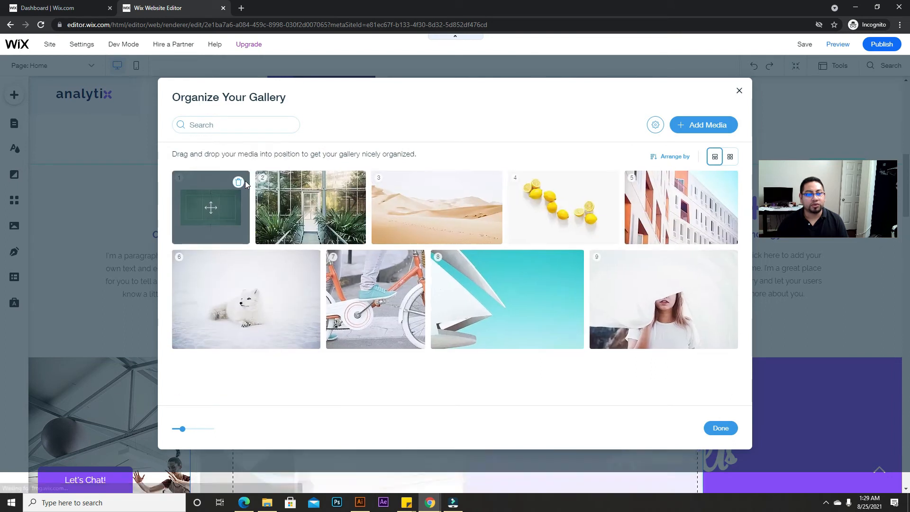
left_click(242, 183)
left_click(265, 182)
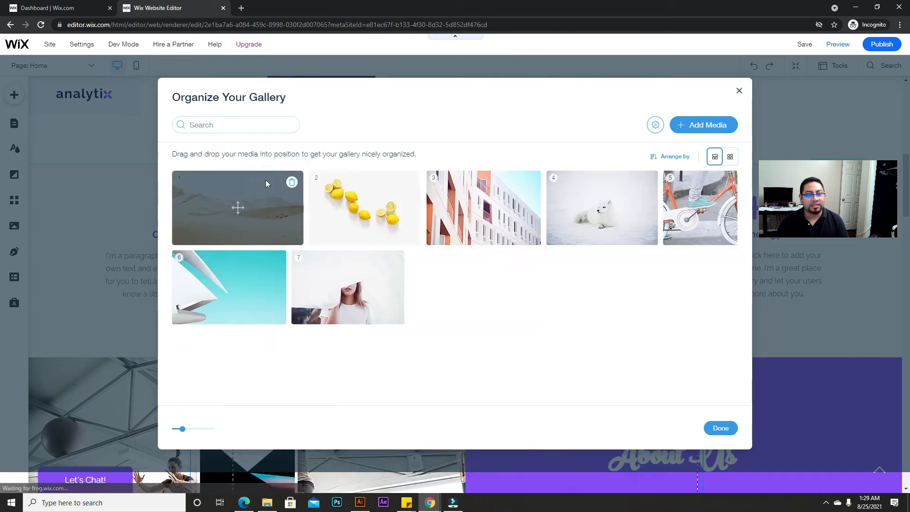
left_click(291, 183)
left_click(276, 183)
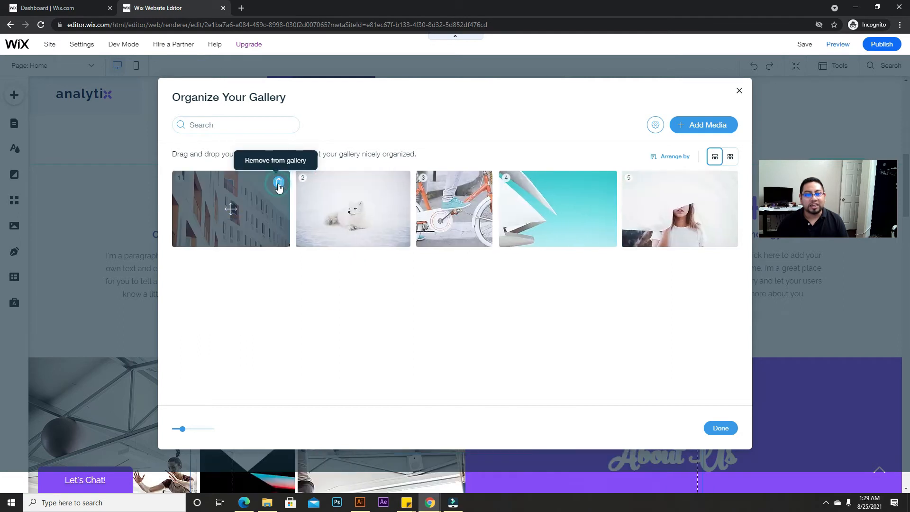
left_click(278, 183)
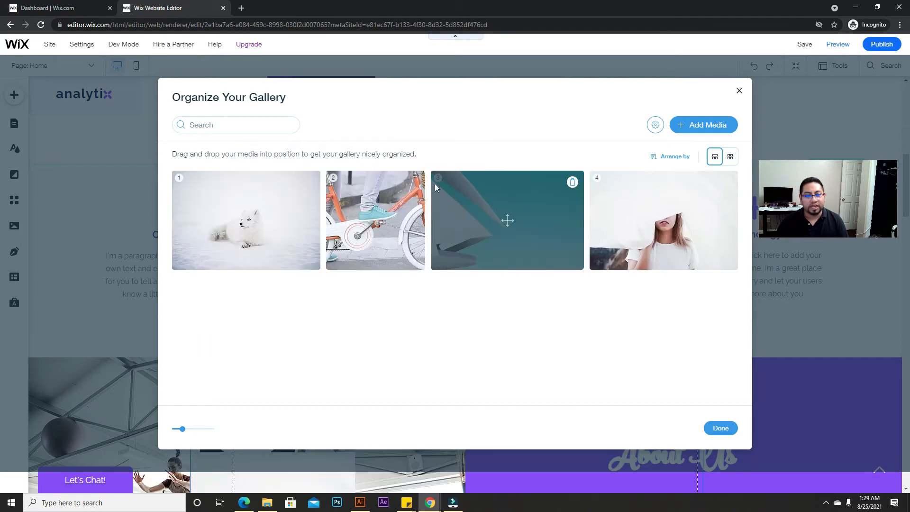
left_click(721, 429)
Step: Shrink the gallery to about 340 px wide and move it up so it ends above the gym photo
left_click_drag(491, 265, 475, 137)
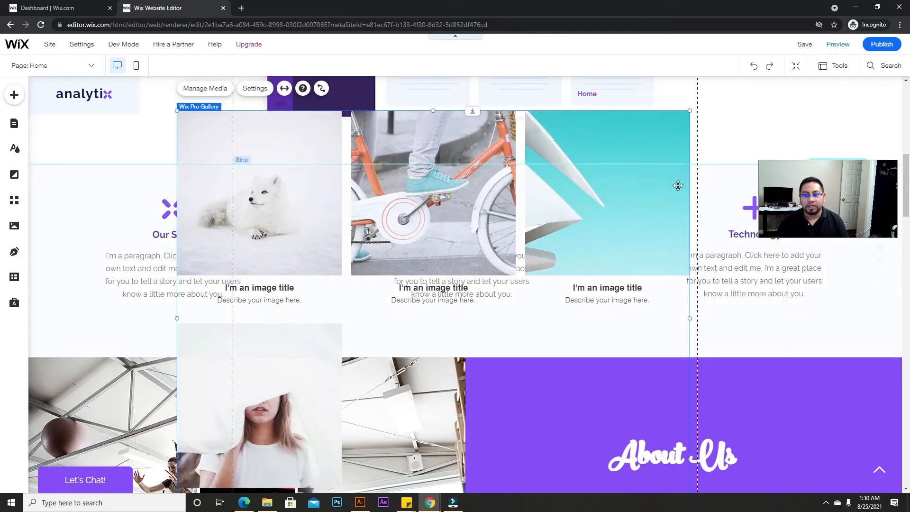
left_click_drag(690, 111, 477, 226)
left_click_drag(446, 255, 493, 138)
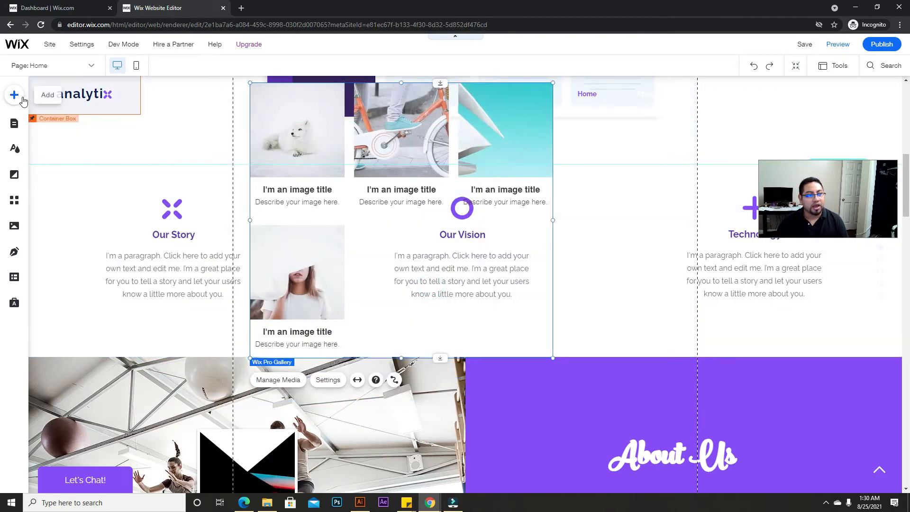
Step: Add a blank Classic strip between the Our Vision section and the About Us section, and increase its height
left_click(22, 100)
left_click(47, 131)
left_click(50, 117)
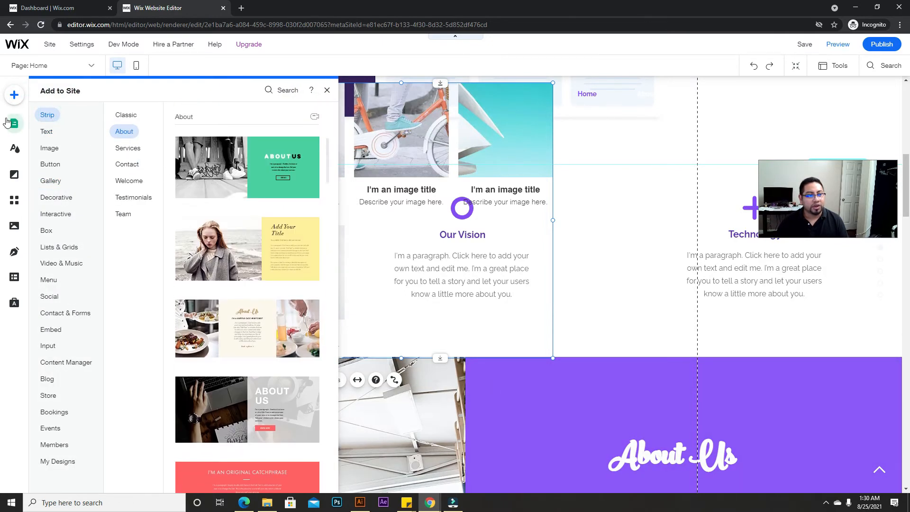
left_click(124, 115)
left_click_drag(249, 217, 524, 411)
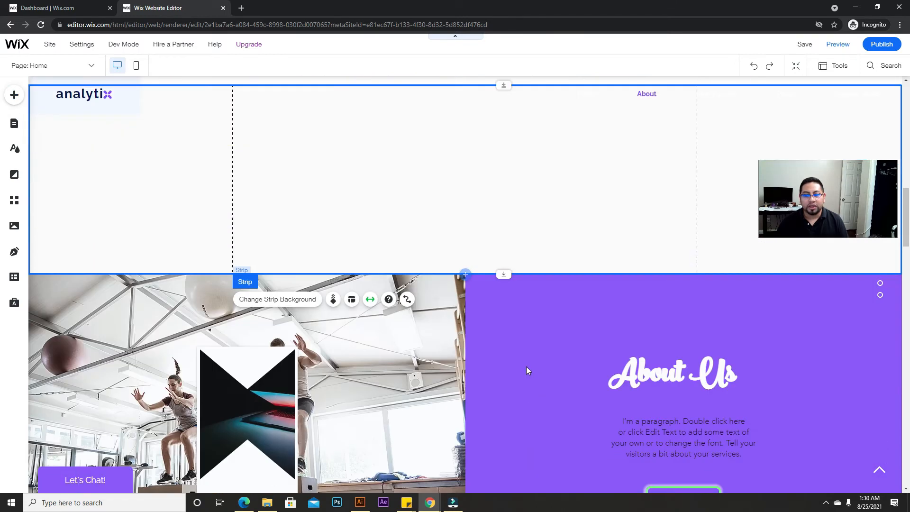
left_click_drag(504, 259, 538, 510)
Step: Move the gallery down into the new blank strip and center it there horizontally and vertically
scroll(510, 376, "up", 5)
left_click(470, 127)
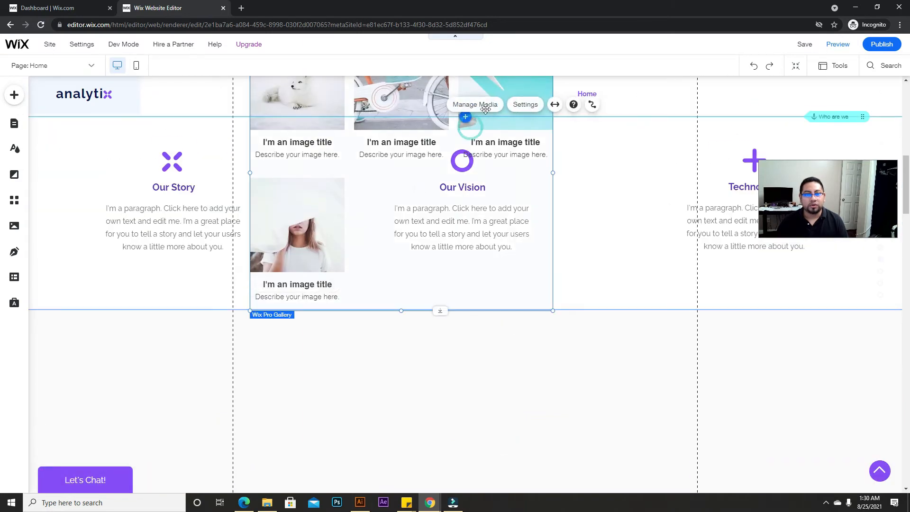
left_click_drag(486, 110, 505, 389)
scroll(489, 331, "down", 5)
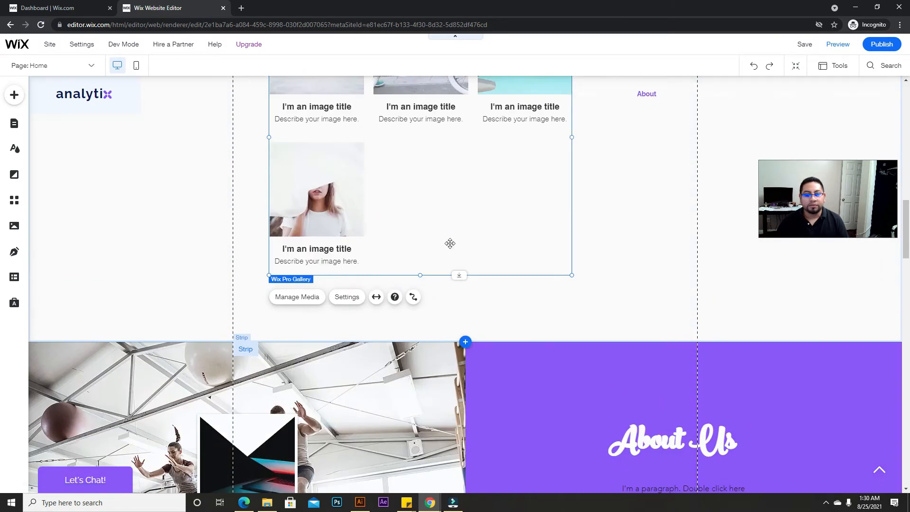
left_click_drag(448, 244, 496, 255)
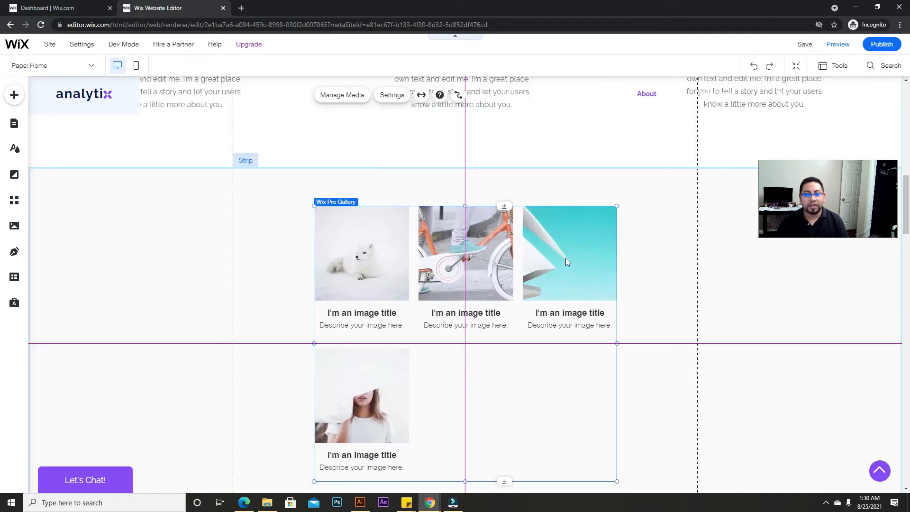
scroll(565, 258, "down", 1)
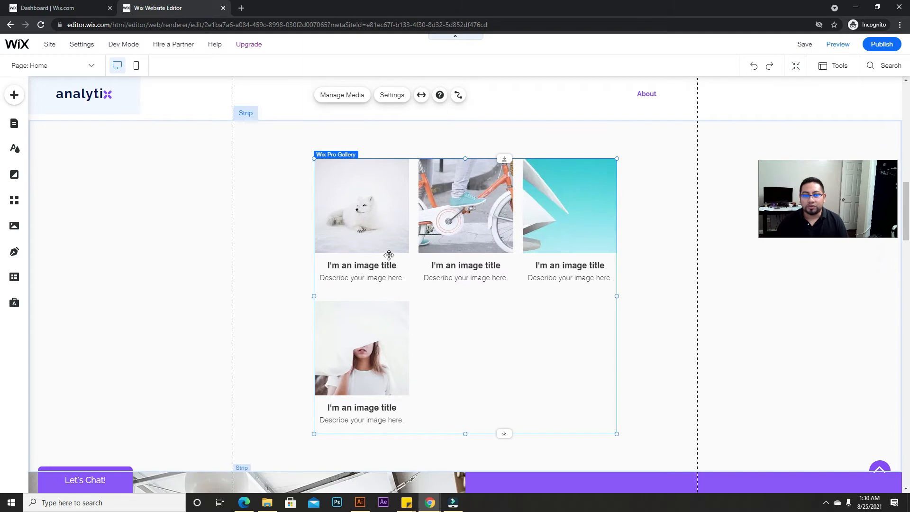
left_click(638, 220)
scroll(606, 258, "down", 2)
scroll(595, 258, "up", 2)
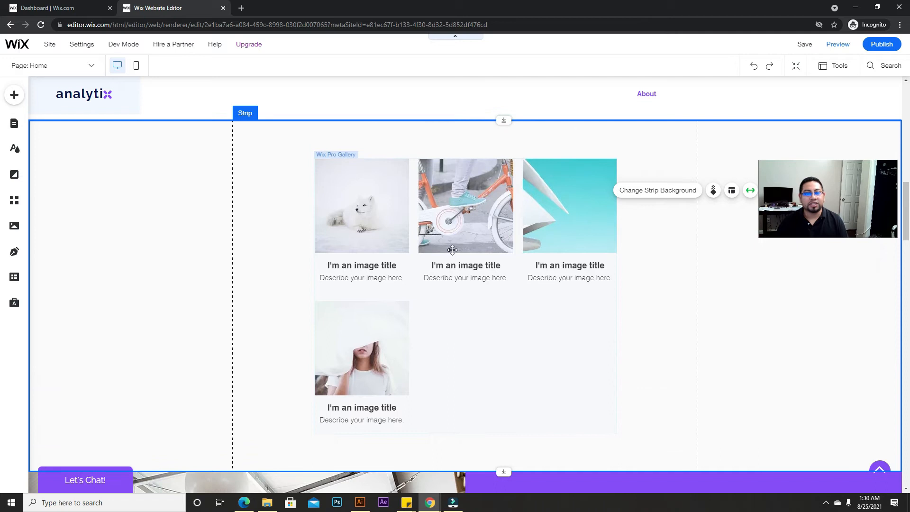
Step: Try the Masonry, Collage, Thumbnails, Slider, Slide show and Bricks layouts on the gallery, and settle on Column
left_click(348, 200)
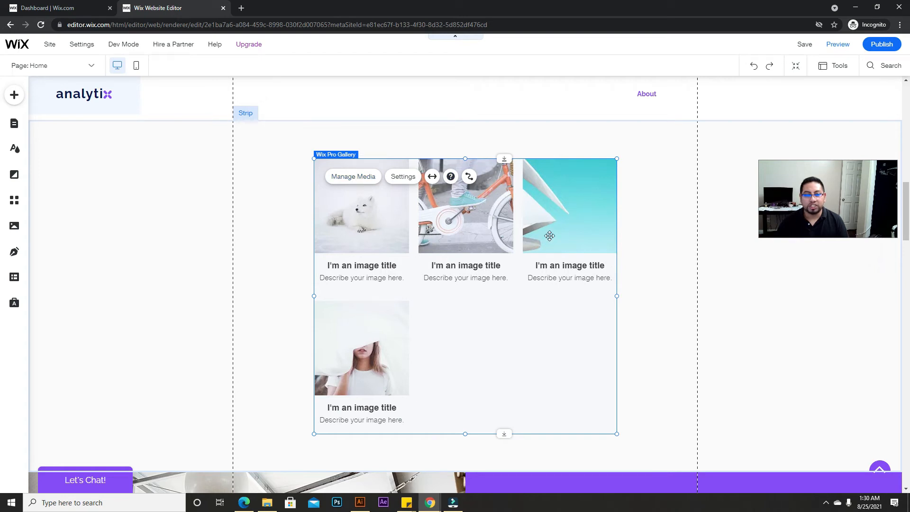
left_click(406, 183)
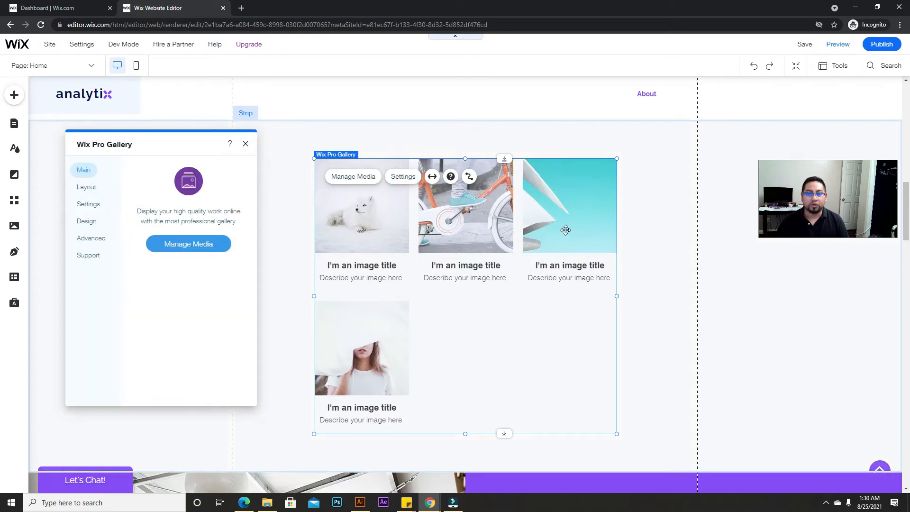
left_click(87, 188)
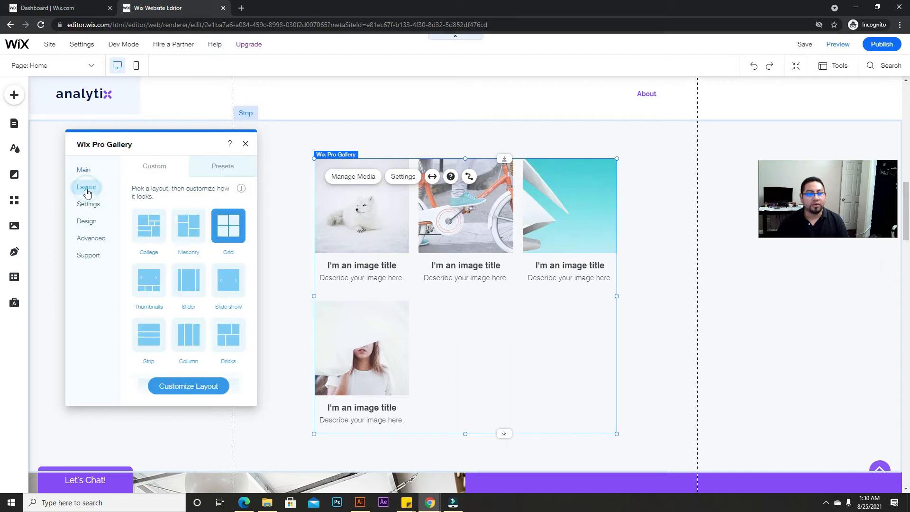
left_click(196, 234)
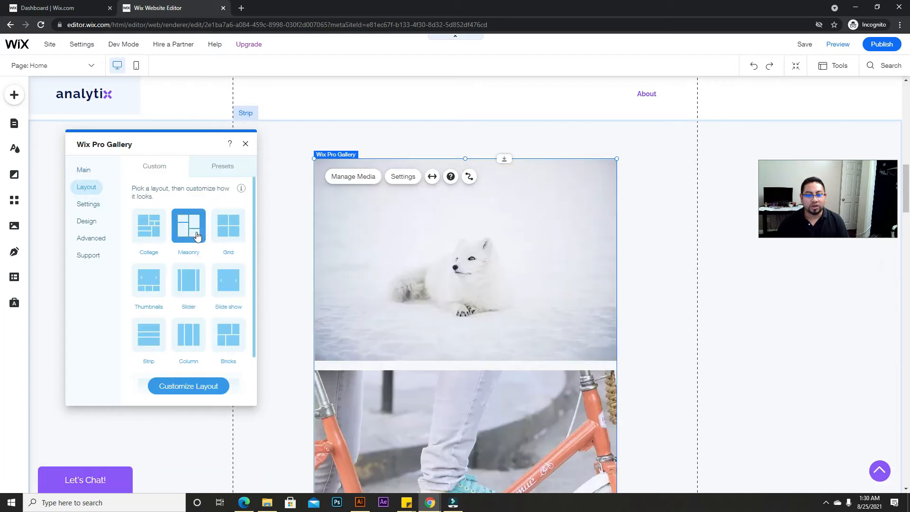
left_click(158, 237)
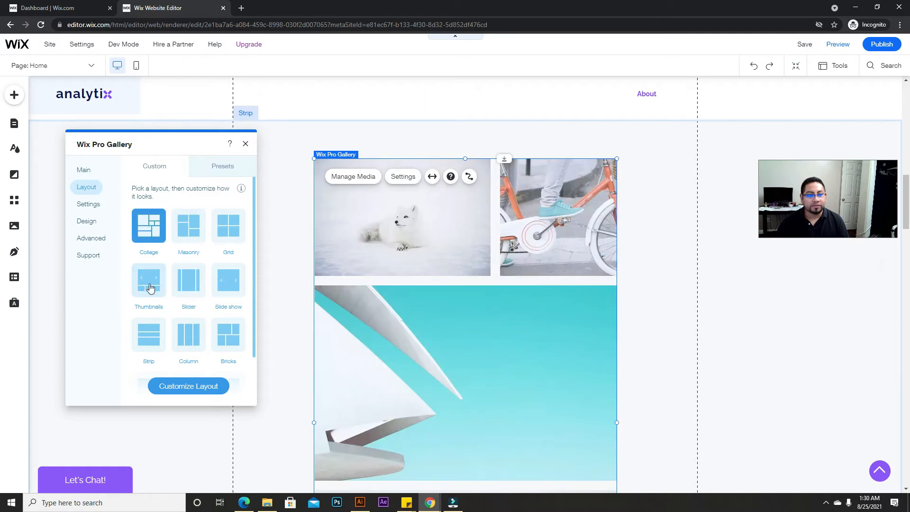
left_click(149, 287)
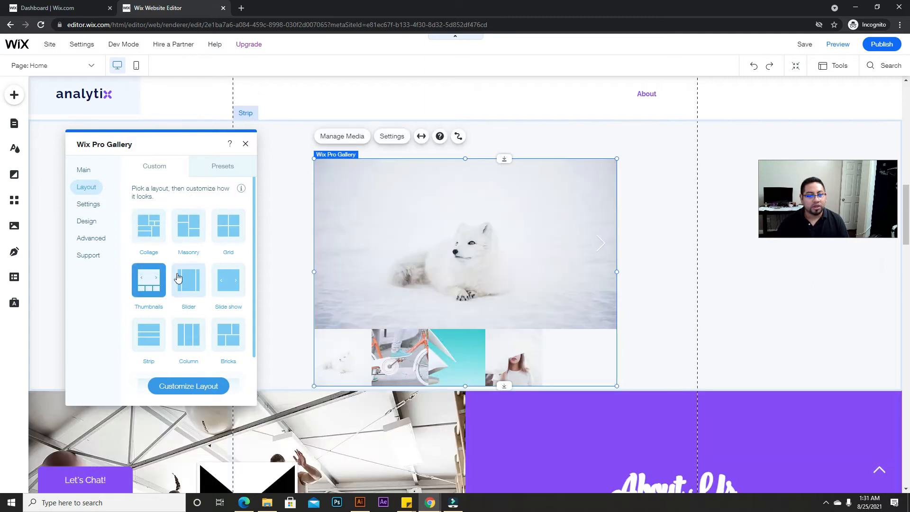
left_click(179, 278)
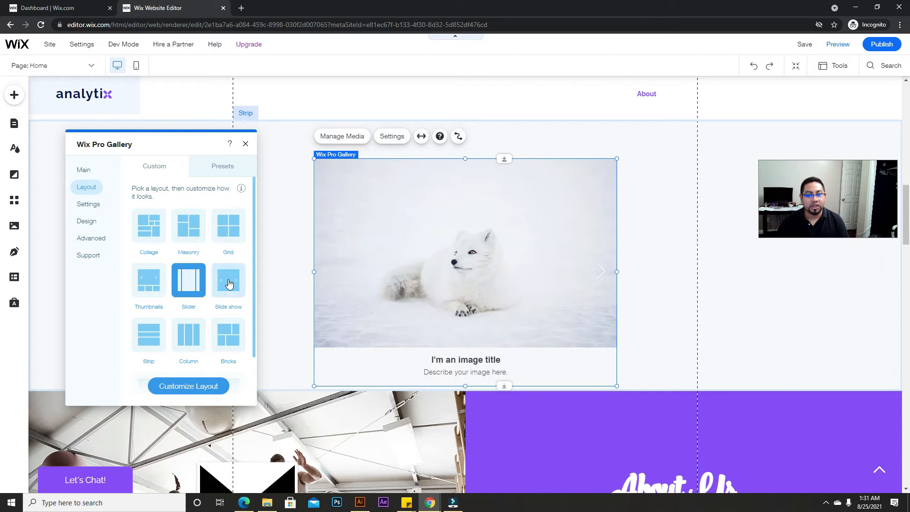
left_click(229, 284)
left_click(237, 329)
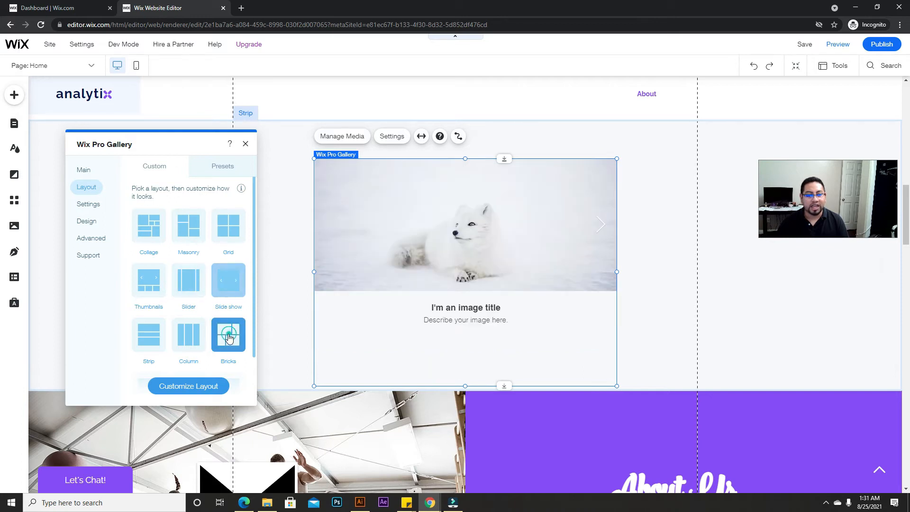
left_click(194, 338)
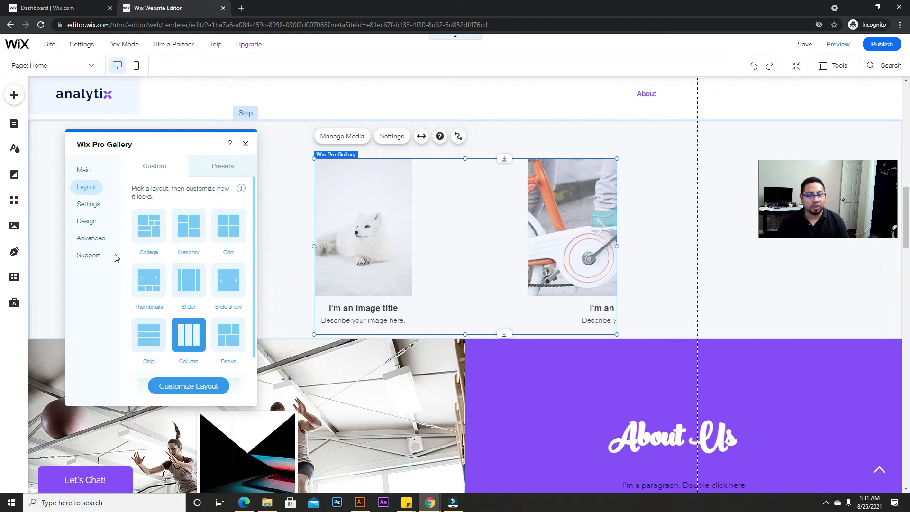
Step: Set the gallery's items to Open in Full Screen when clicked
left_click(79, 209)
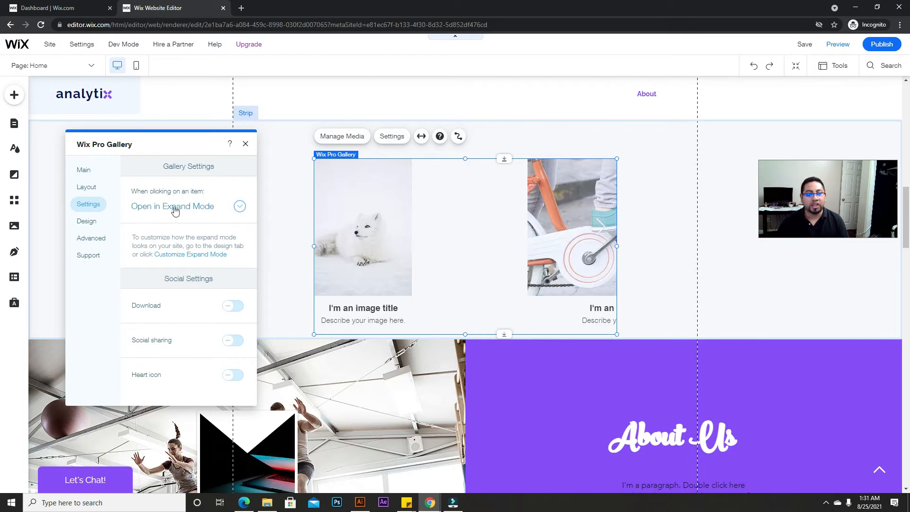
left_click(230, 205)
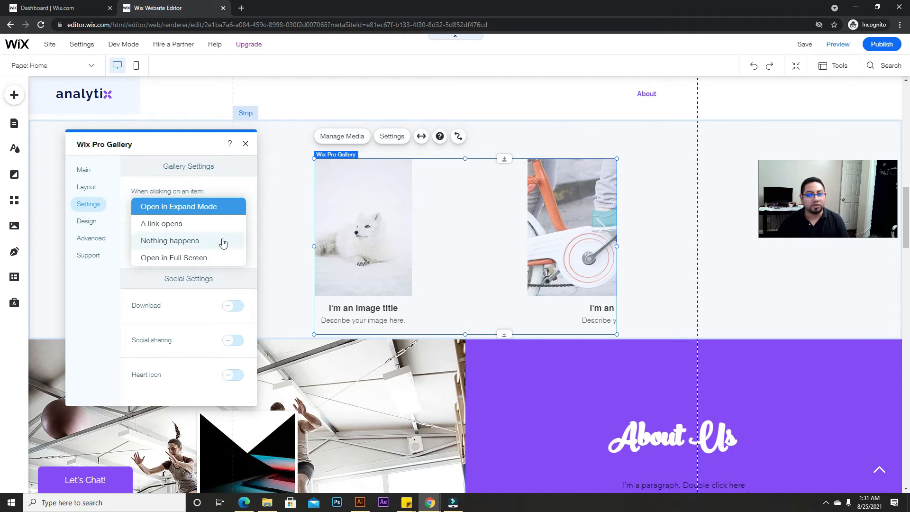
left_click(162, 260)
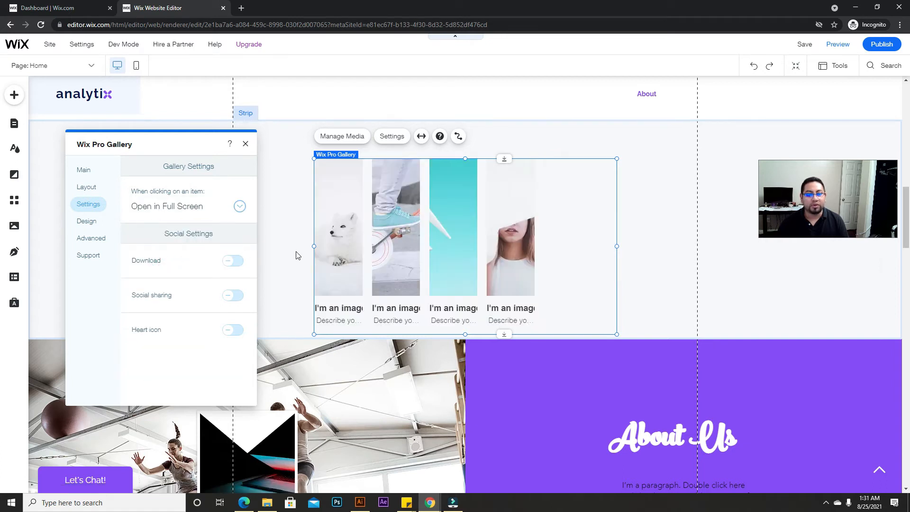
Step: Examine the gallery's text design options and try hiding the image titles and descriptions, restoring both
left_click(87, 221)
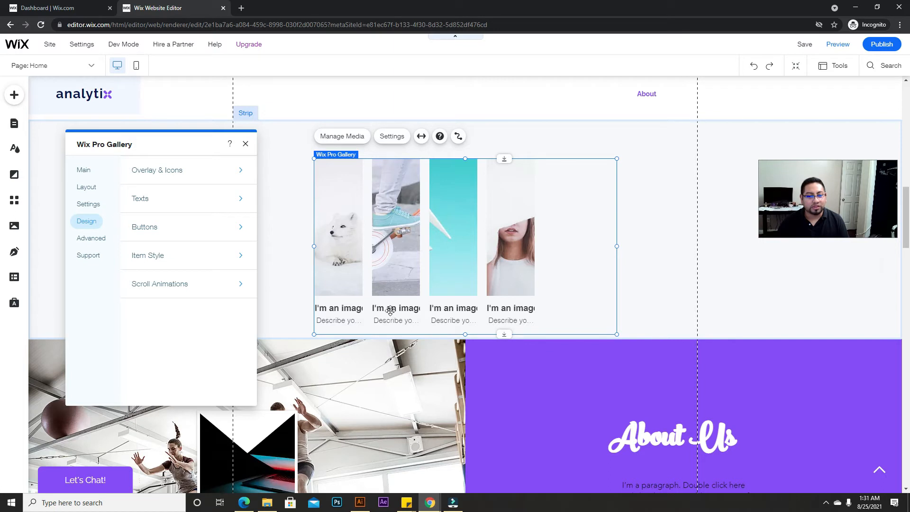
left_click(150, 208)
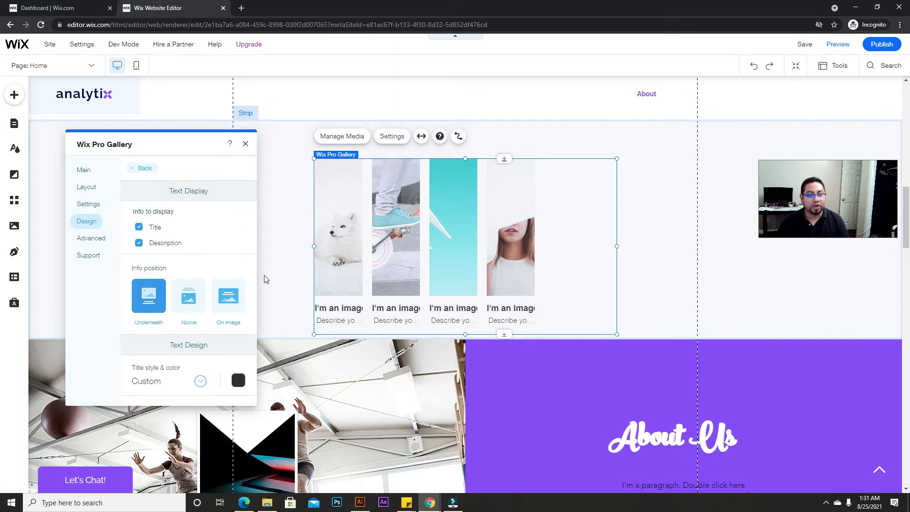
scroll(265, 279, "down", 3)
scroll(253, 254, "up", 3)
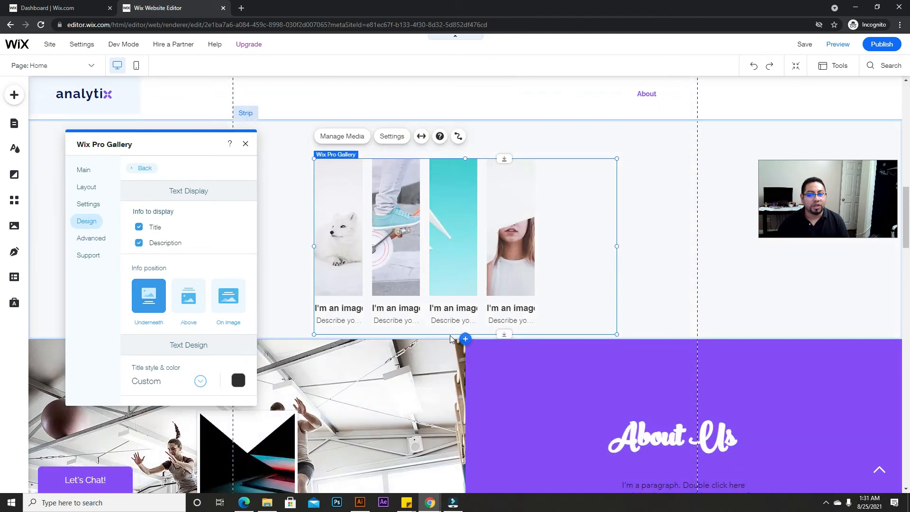
left_click(138, 227)
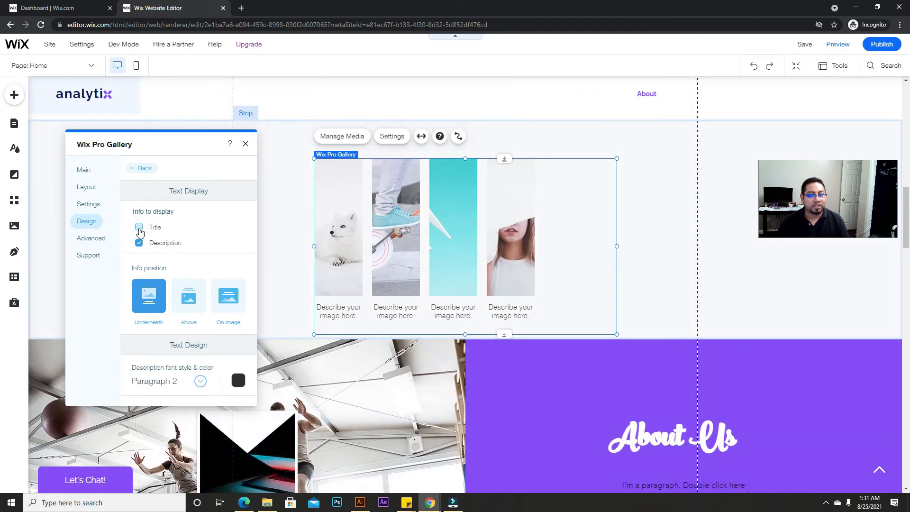
left_click(139, 227)
left_click(138, 243)
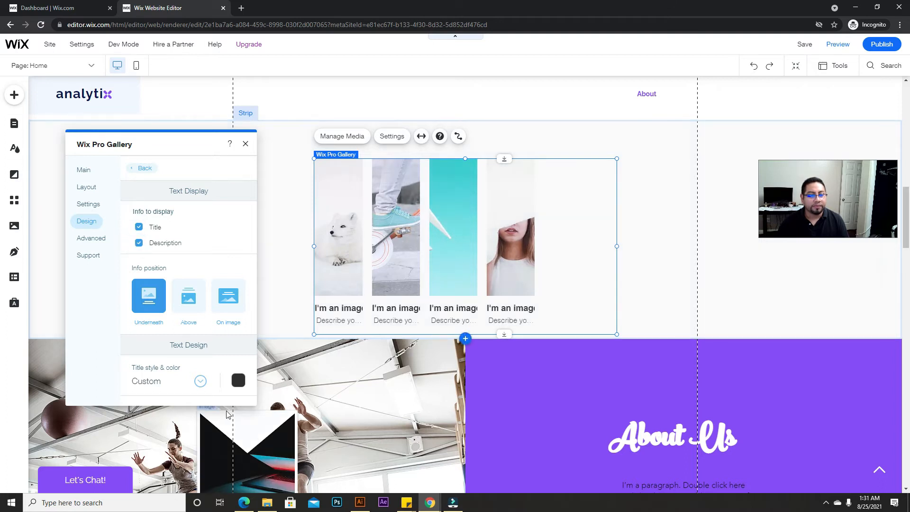
Step: Turn on image sharpening in the gallery's advanced image settings
left_click(87, 239)
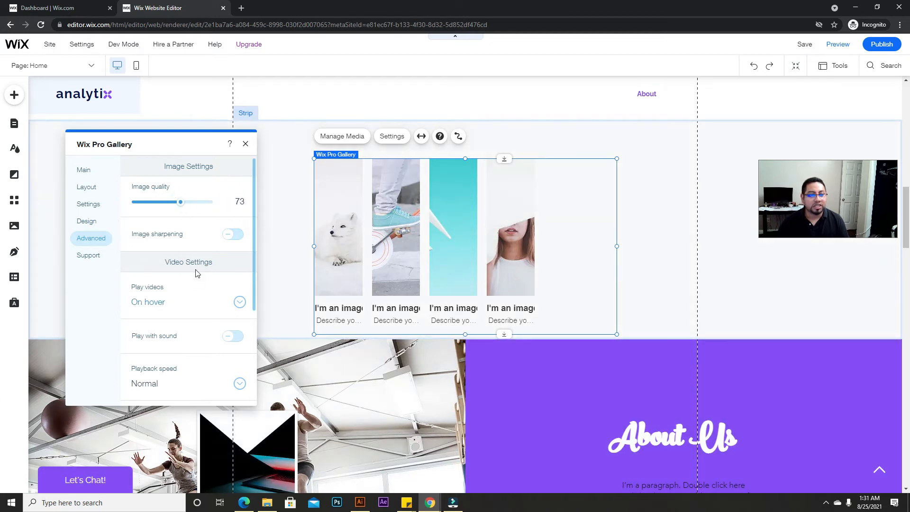
left_click(233, 234)
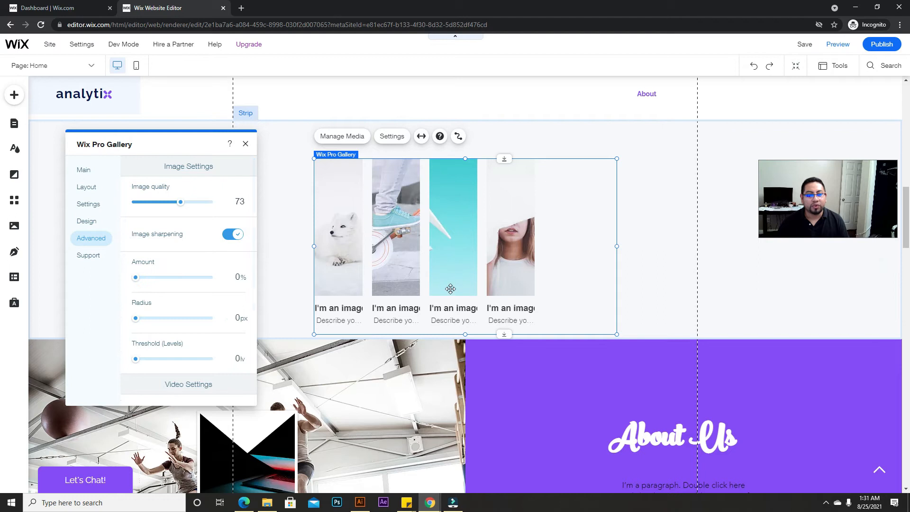
Step: Widen the gallery to about 490 px and shift it slightly left and up within the strip
left_click_drag(618, 246, 751, 246)
left_click_drag(456, 250, 441, 254)
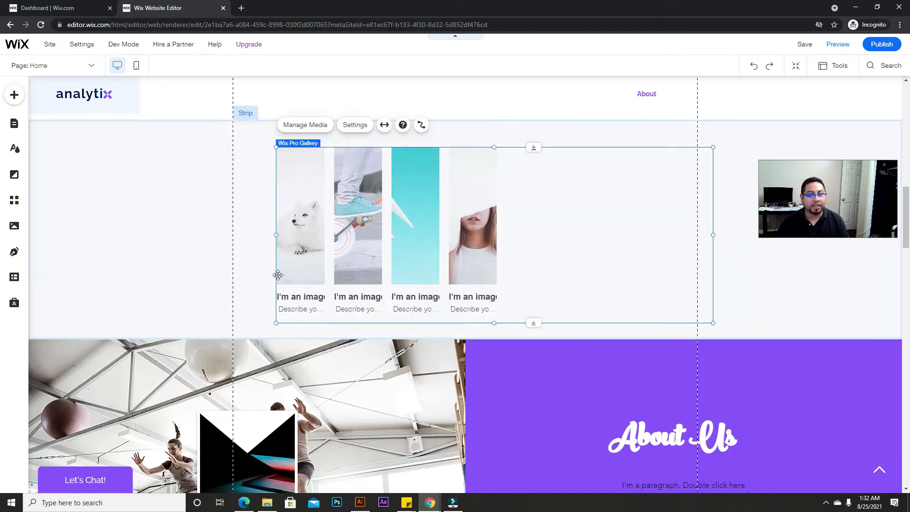
Step: Examine the gallery's advanced settings for image sharpening, video playback and gallery direction
left_click(355, 125)
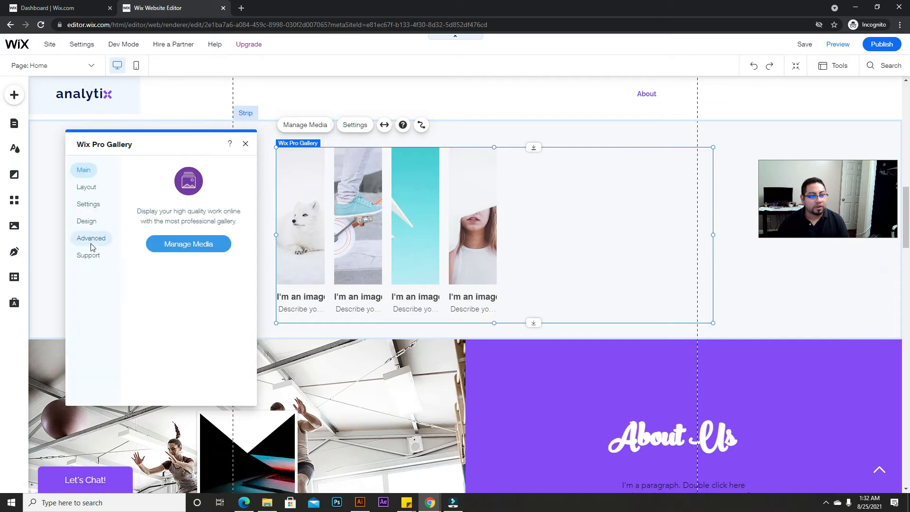
left_click(91, 238)
scroll(173, 264, "down", 3)
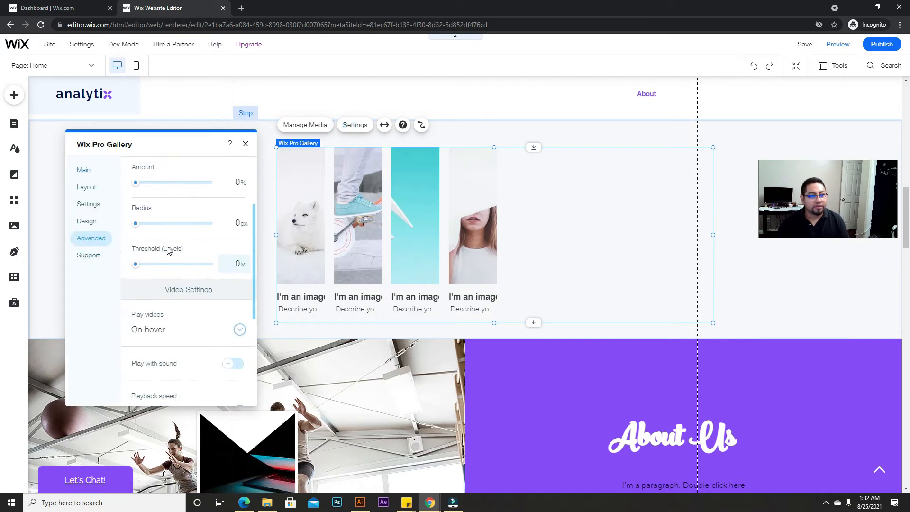
scroll(142, 284, "down", 3)
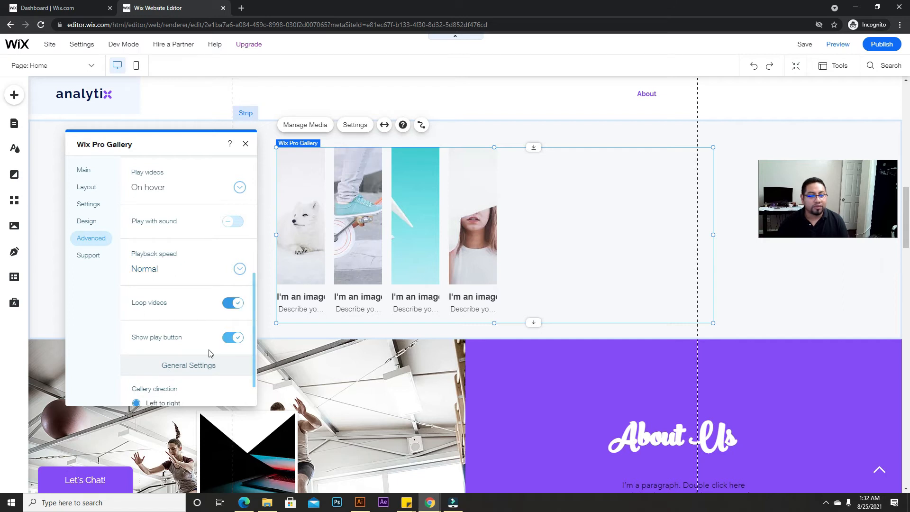
scroll(209, 354, "down", 1)
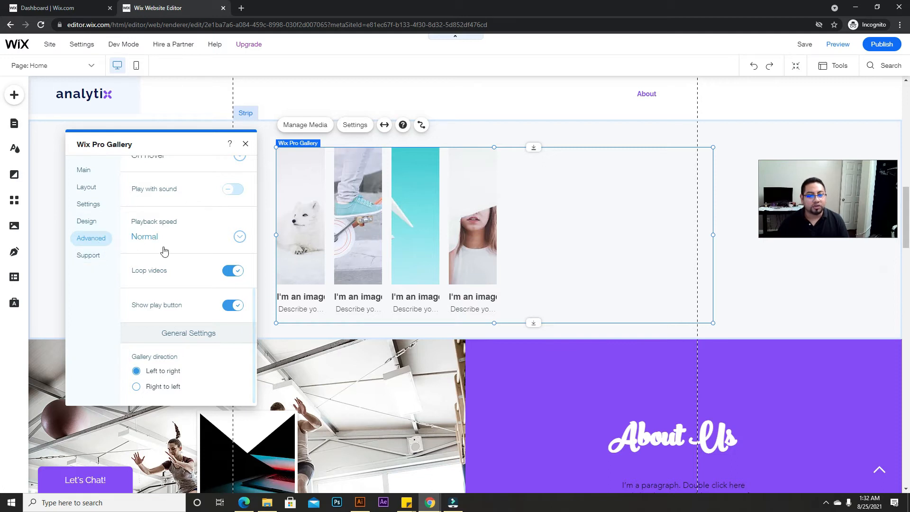
left_click(245, 143)
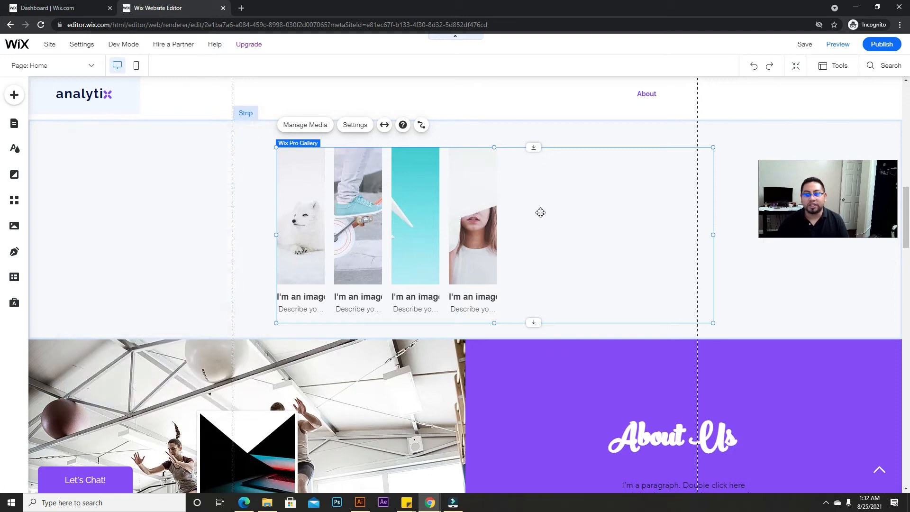
Step: Move the gallery left and slightly up within the strip, to about x 12, y 1614
left_click_drag(518, 210, 497, 202)
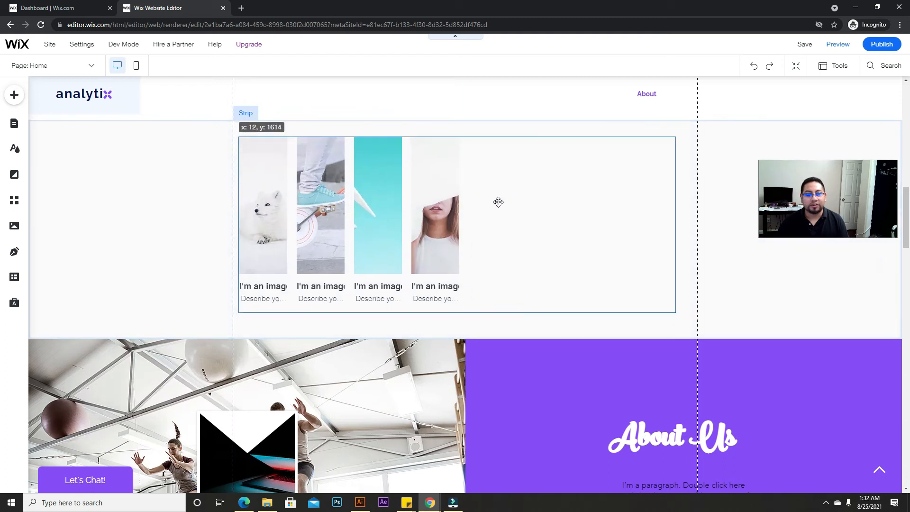
scroll(488, 285, "up", 2)
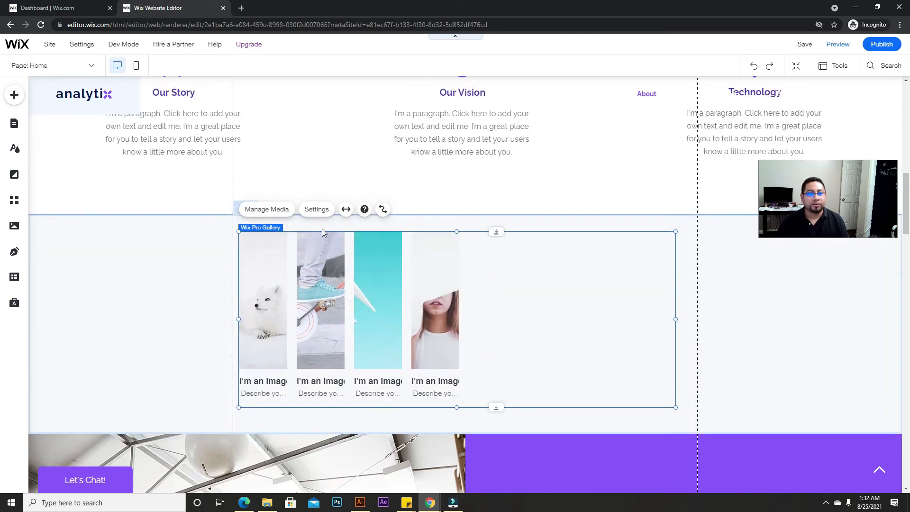
Step: Remove all four placeholder images from the gallery's media
left_click(266, 210)
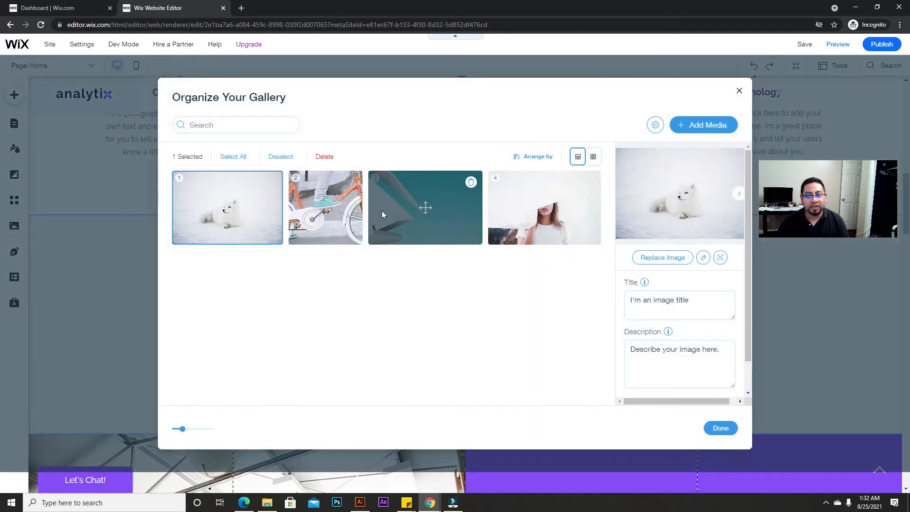
left_click(272, 183)
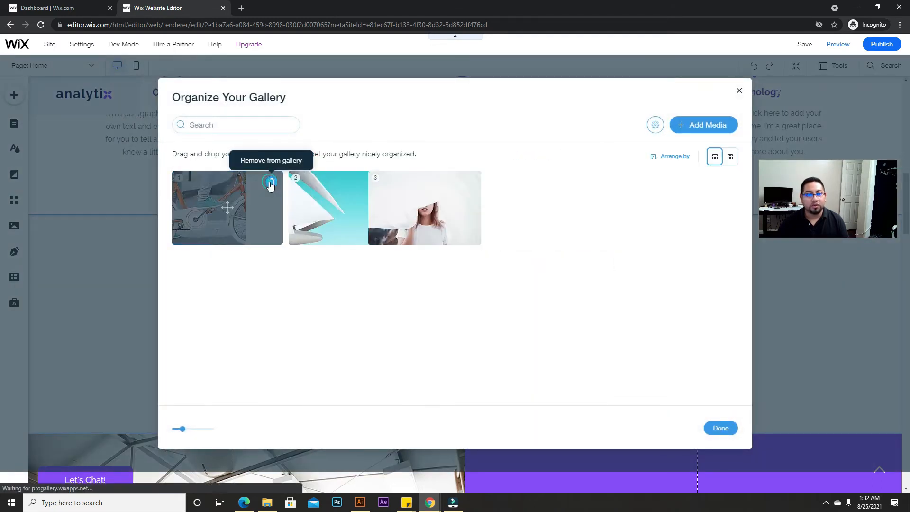
left_click(235, 183)
left_click(273, 182)
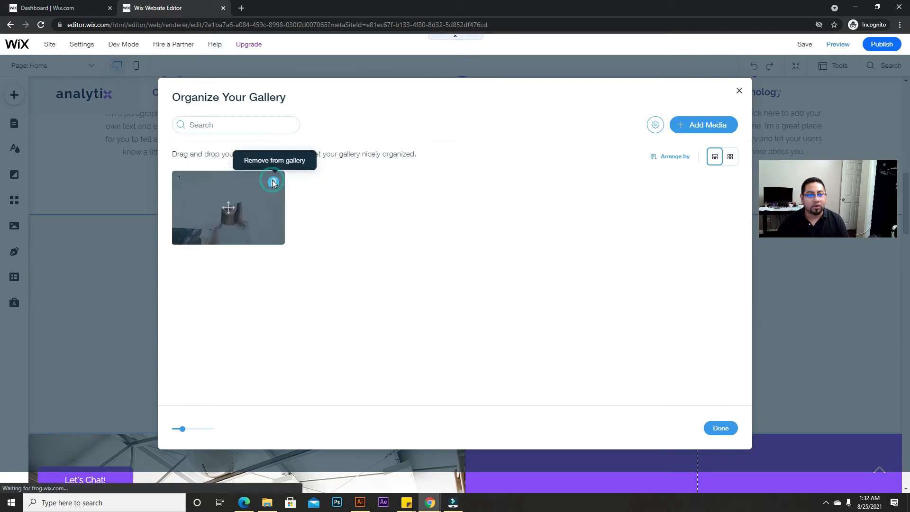
left_click(273, 183)
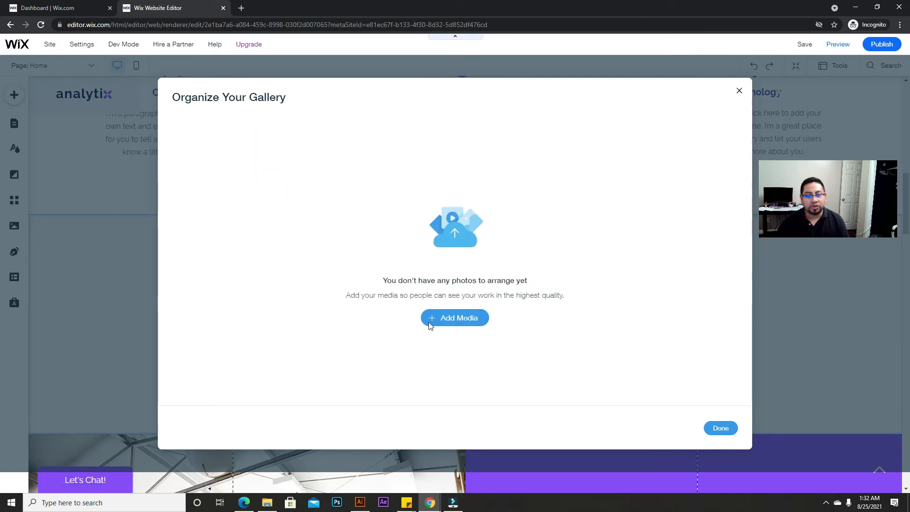
Step: Search Unsplash for "technology" and add the photo of the white robot to the gallery
left_click(462, 317)
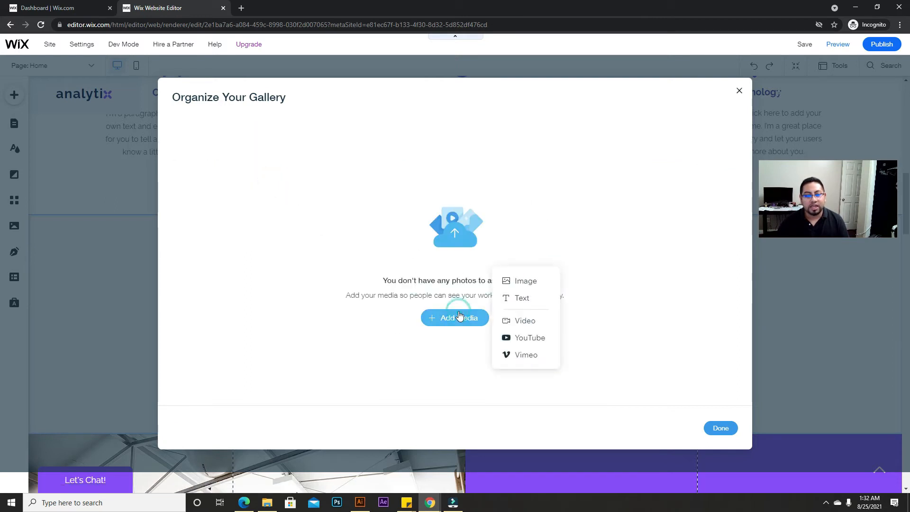
left_click(519, 285)
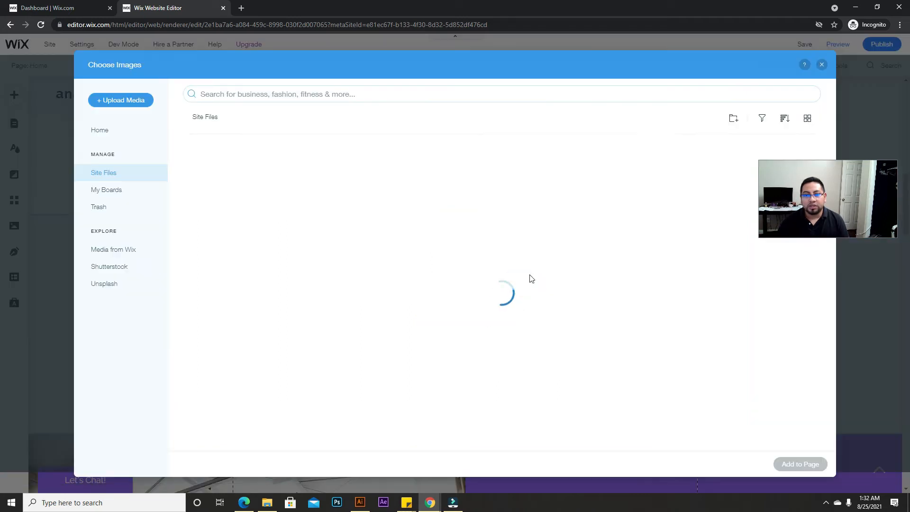
left_click(124, 283)
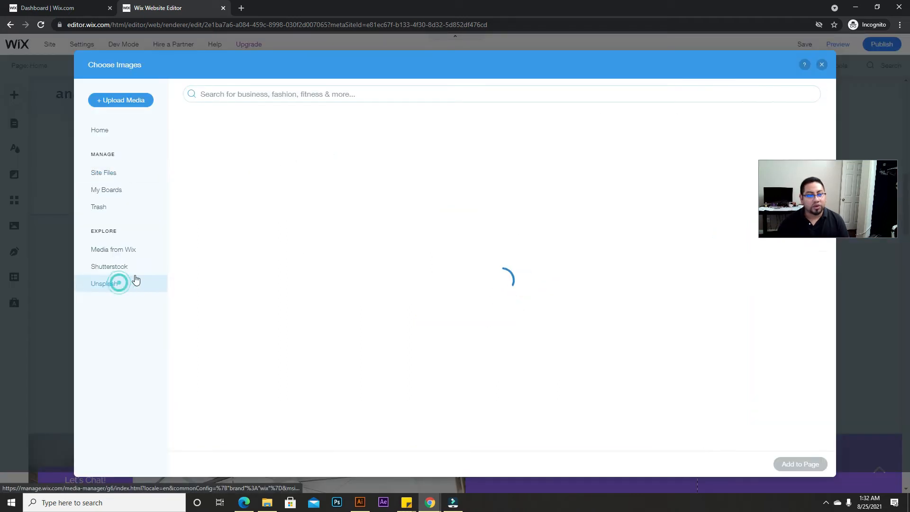
left_click(382, 95)
type("tec")
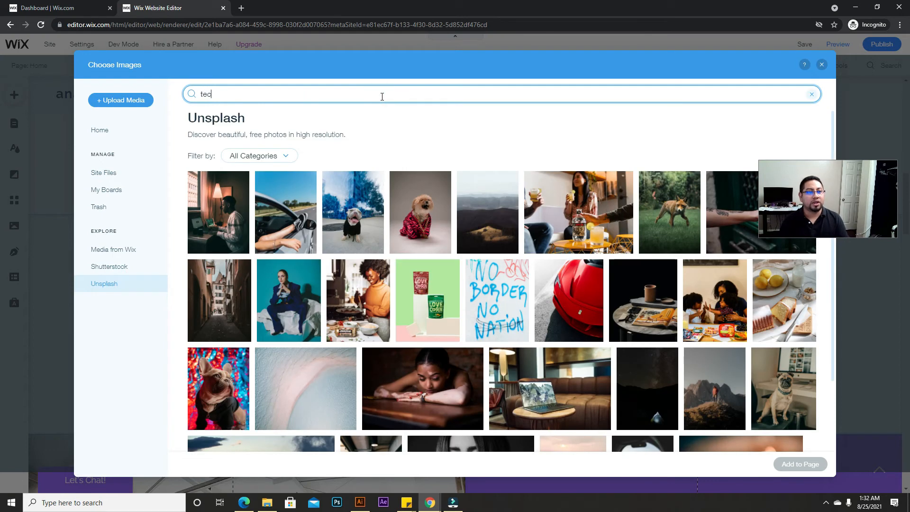
type("hnology")
key("Return")
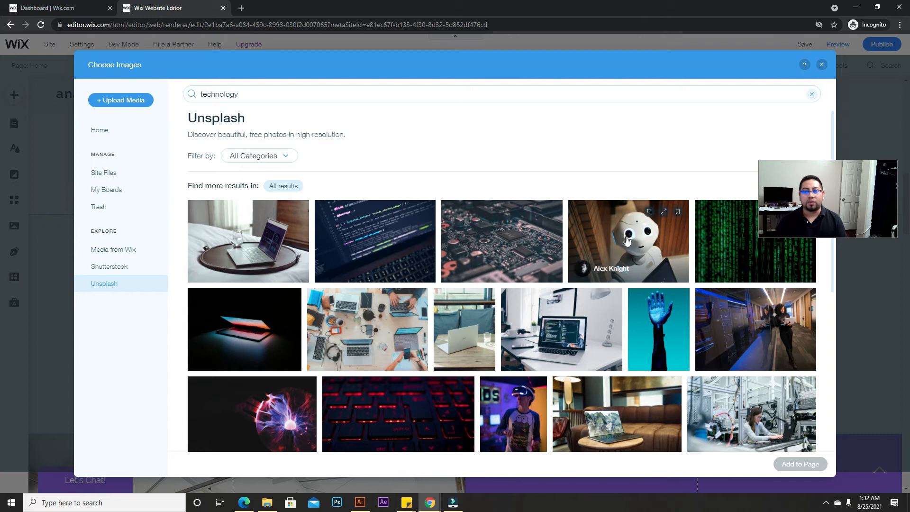
left_click(616, 259)
left_click(807, 458)
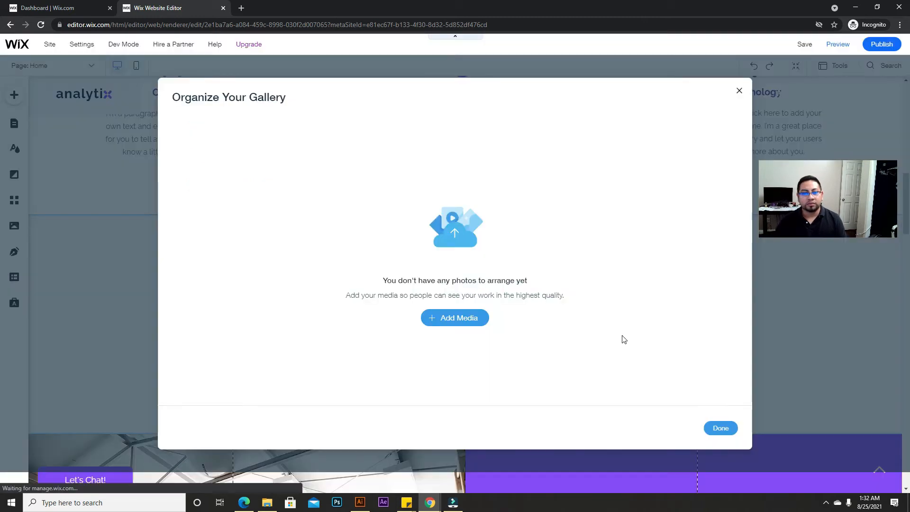
Step: Add four more Unsplash photos to the gallery: the dog in a black hoodie, people with drinks, the fox and the red car
left_click(700, 123)
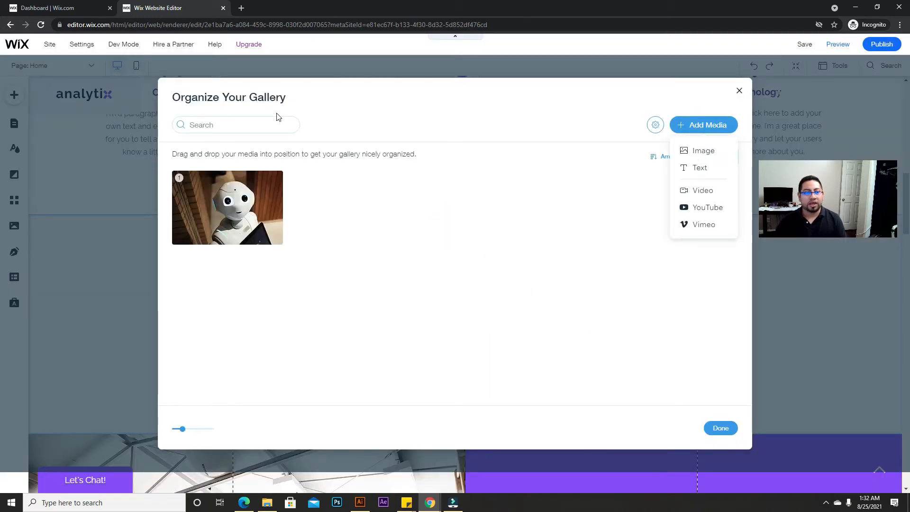
left_click(699, 150)
left_click(115, 285)
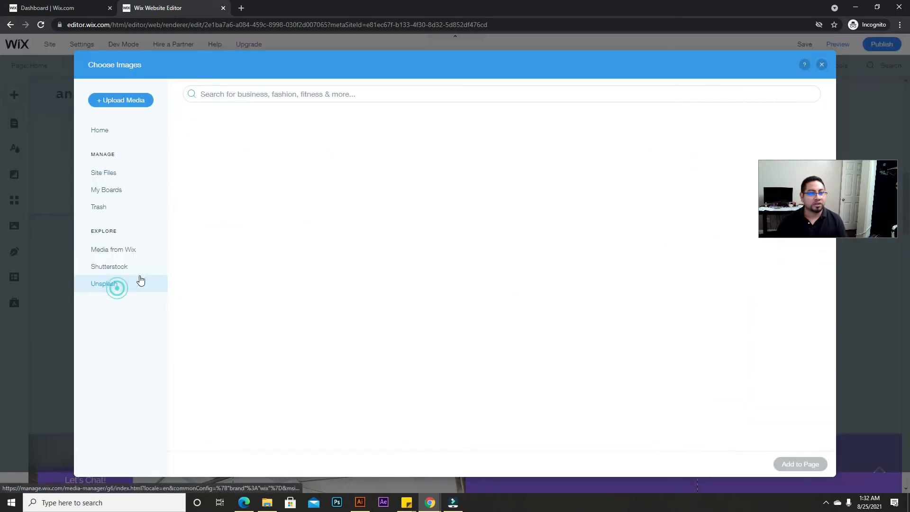
left_click(278, 94)
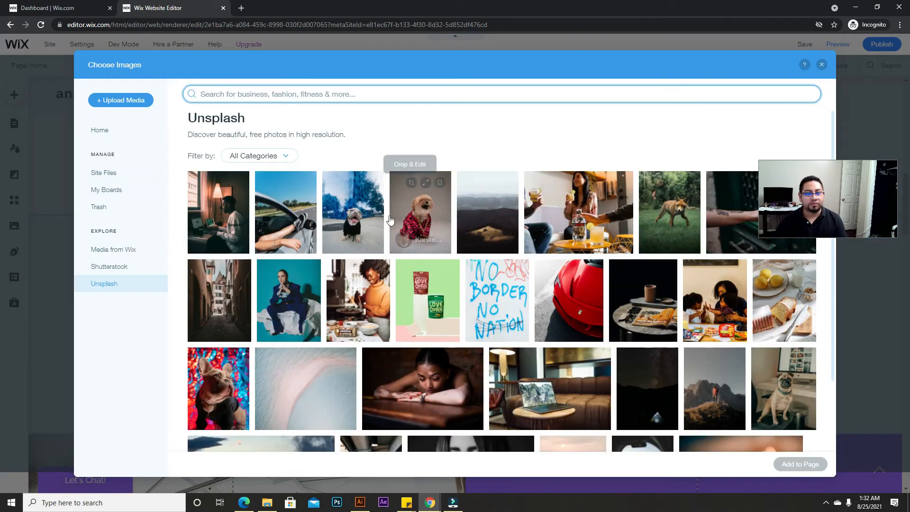
left_click(354, 223)
left_click(560, 230)
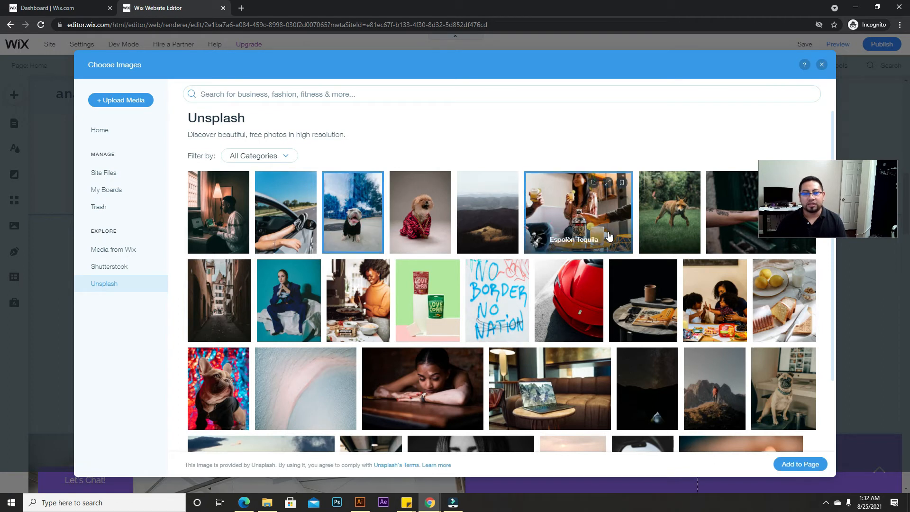
left_click(672, 216)
left_click(569, 303)
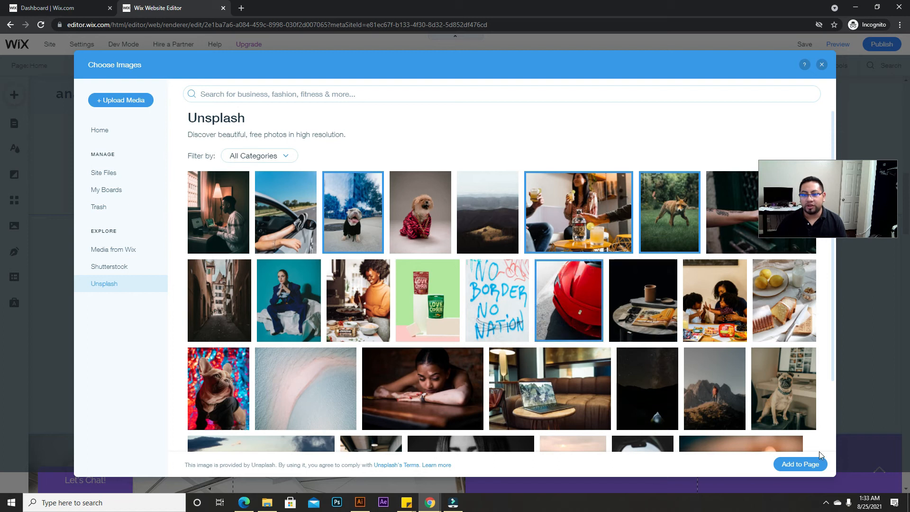
left_click(798, 465)
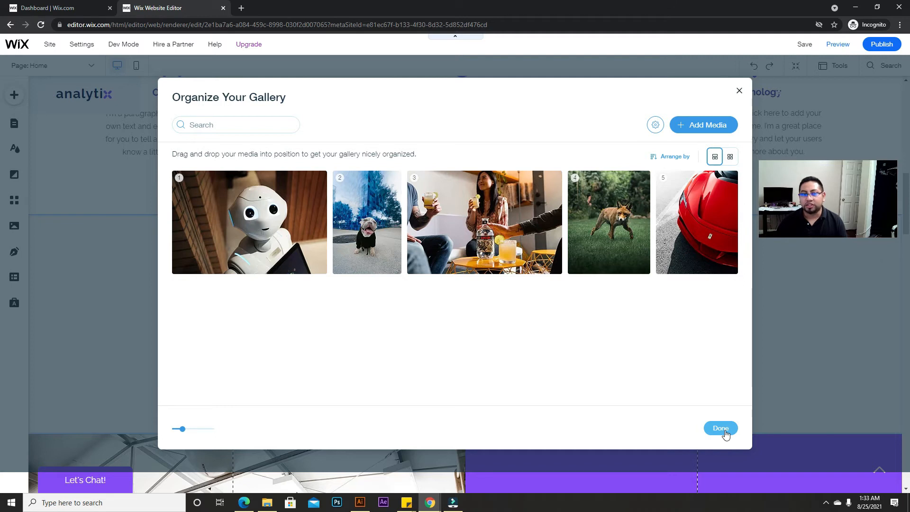
Step: Title the robot image "Robot" and describe it as "the newest family member"
left_click(290, 210)
left_click(702, 309)
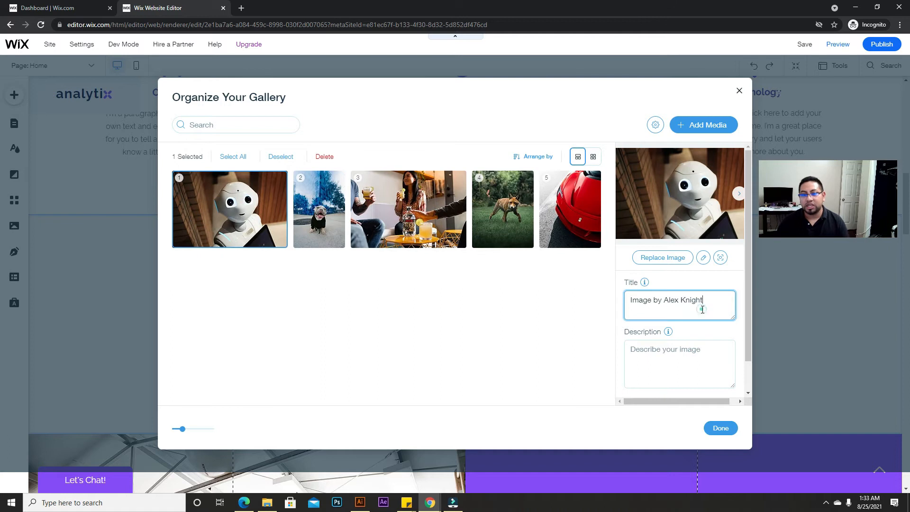
triple_click(703, 309)
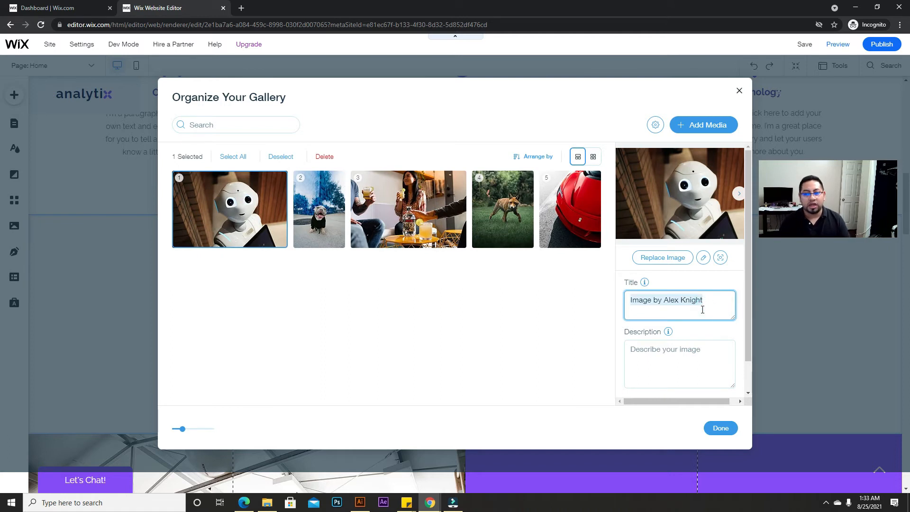
type("Robot")
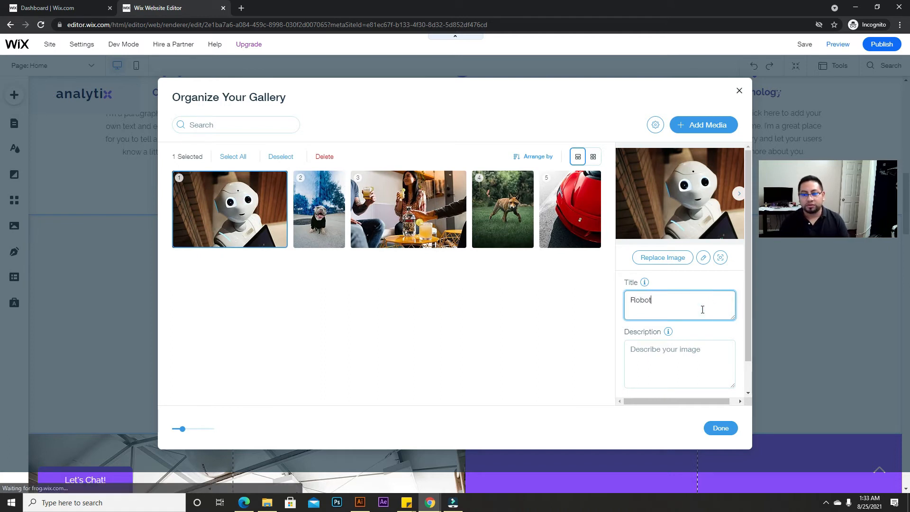
left_click(673, 368)
type("t")
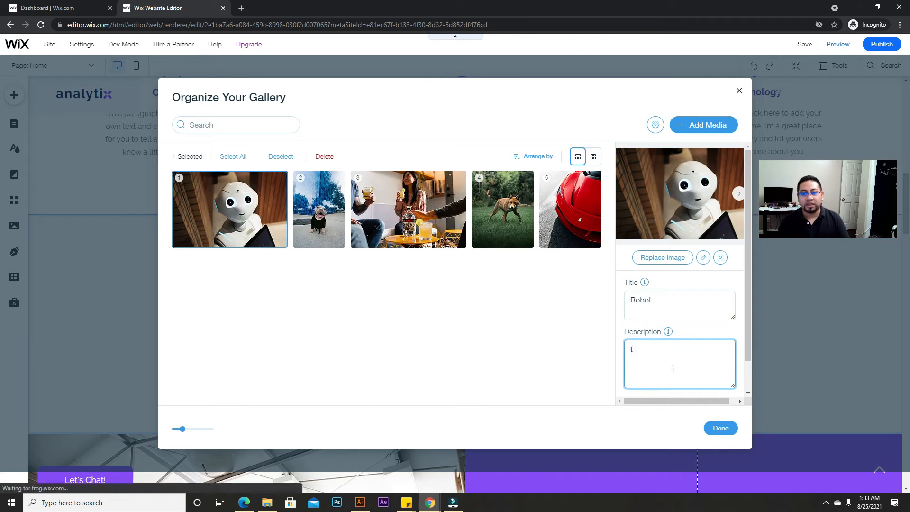
type("he newest family member")
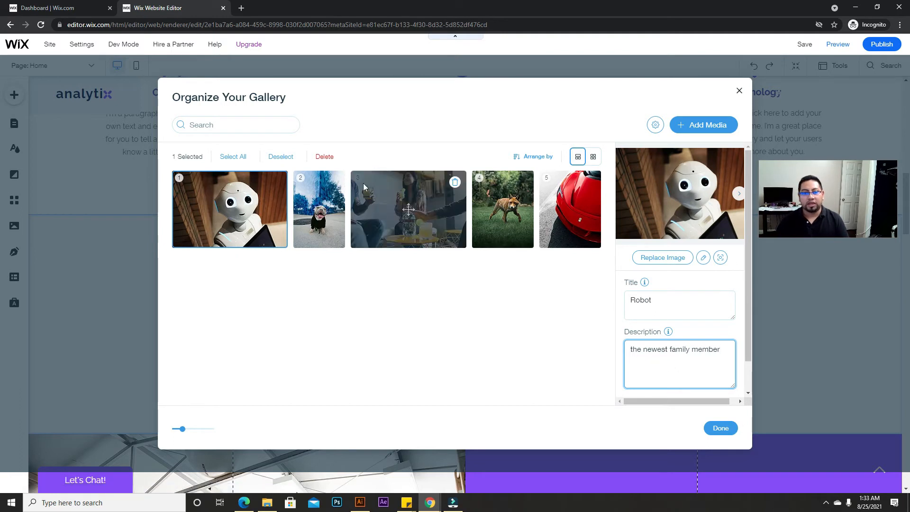
Step: Title the dog image "Our new Pet" and describe it as "He is more like family than a pet"
left_click(319, 213)
left_click(655, 302)
triple_click(656, 302)
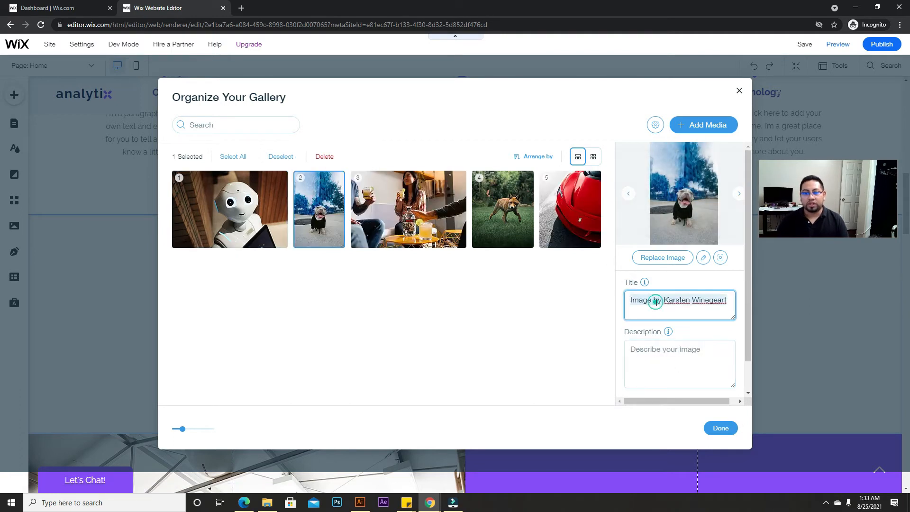
type("Our")
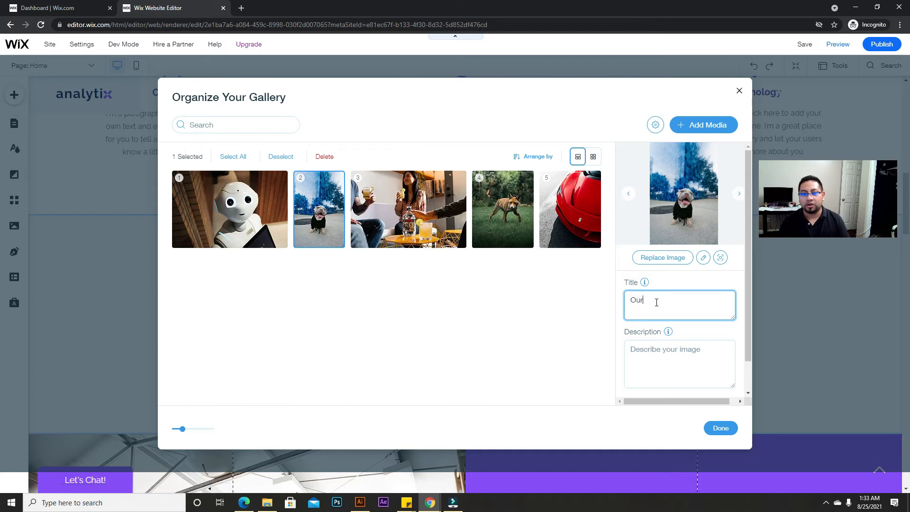
type(" new Pet")
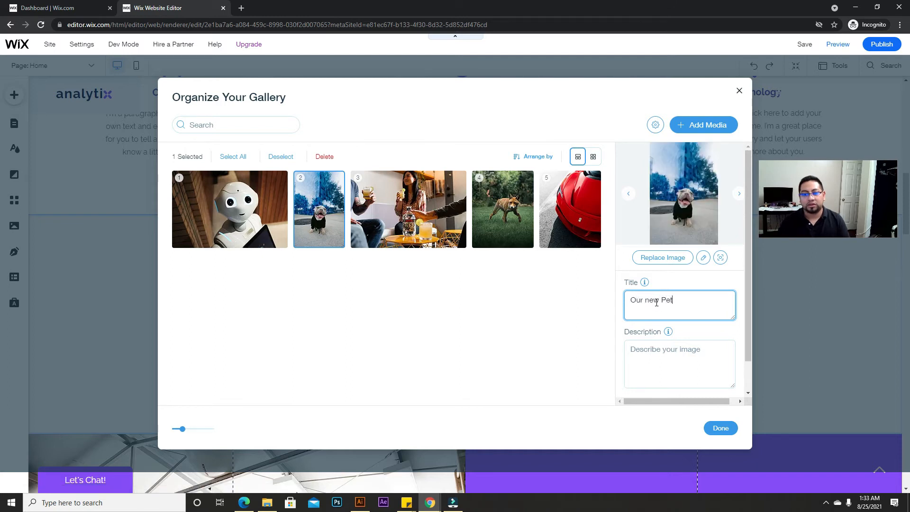
left_click(663, 361)
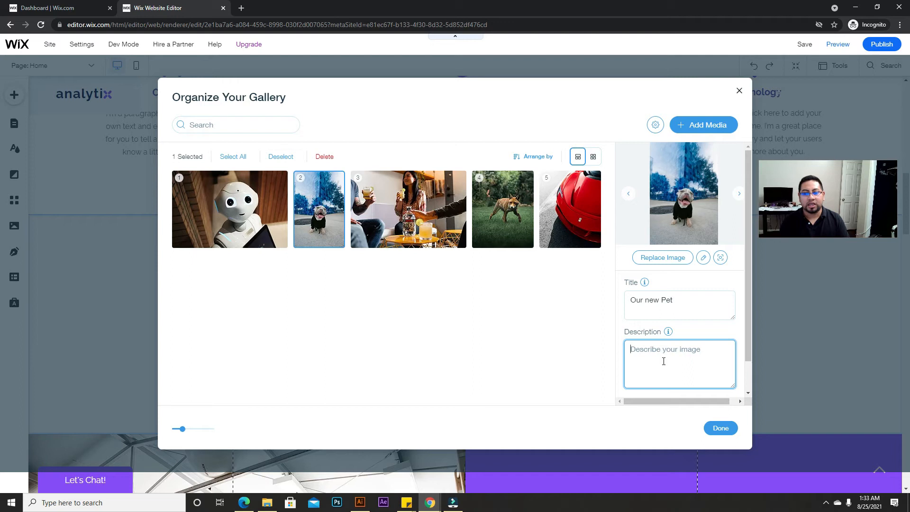
type("He is more t")
key("BackSpace")
type("like")
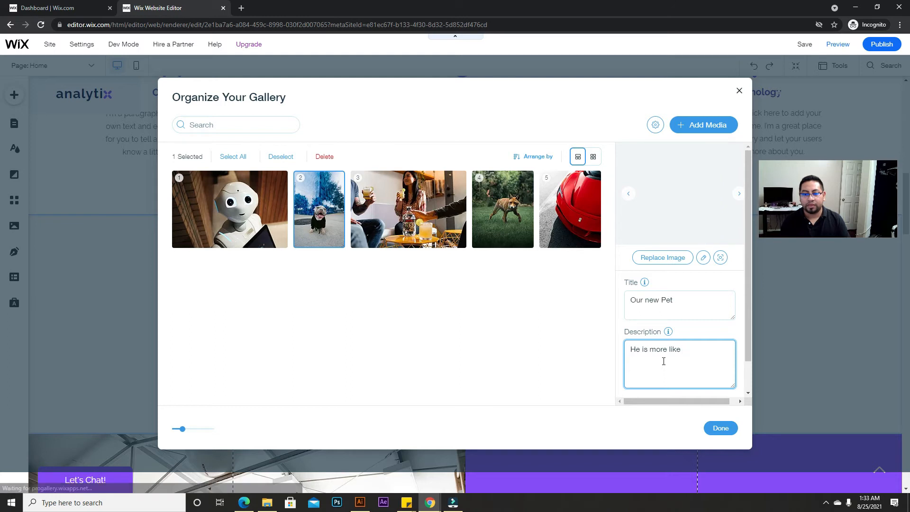
type(" family than a p")
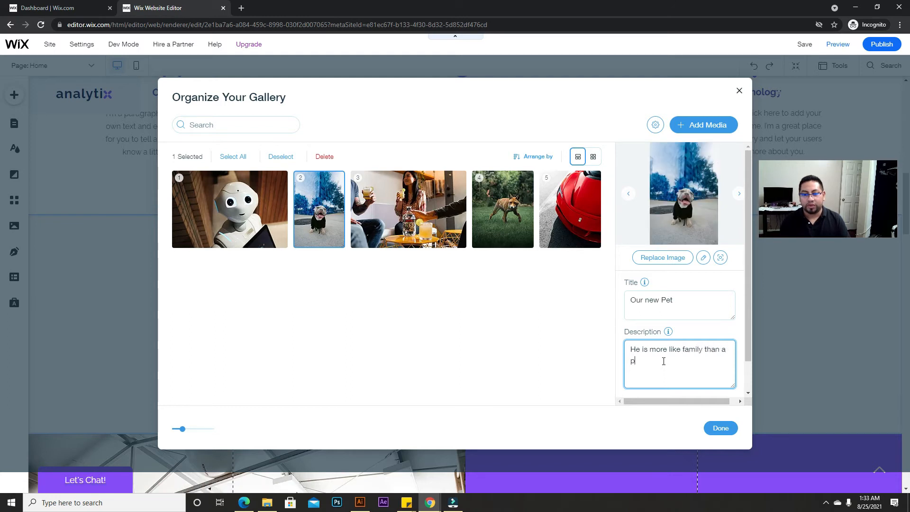
type("et")
Step: Apply the gallery's media changes and preview the page, viewing the robot image at full size
left_click(414, 215)
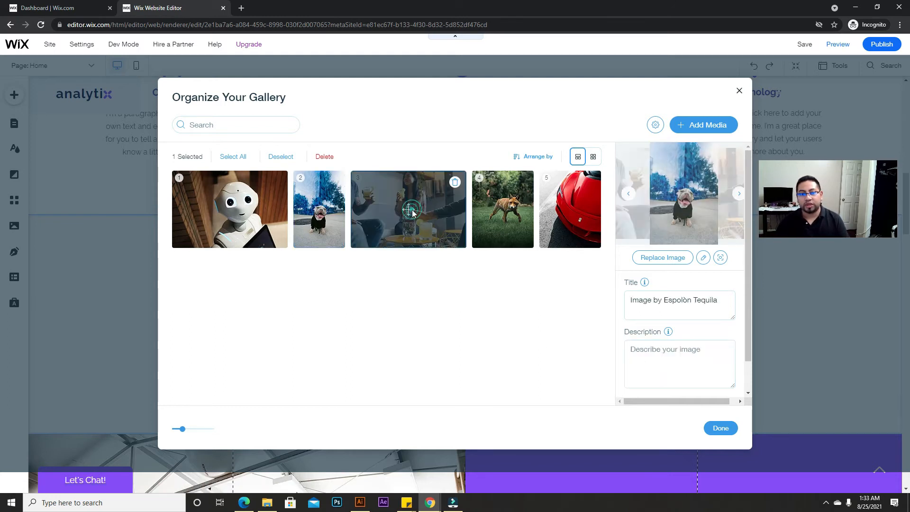
left_click(733, 431)
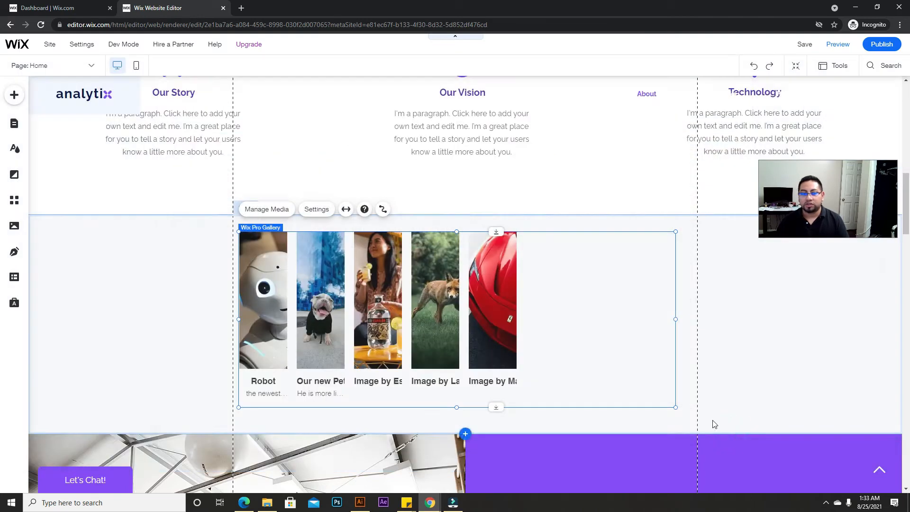
left_click(852, 46)
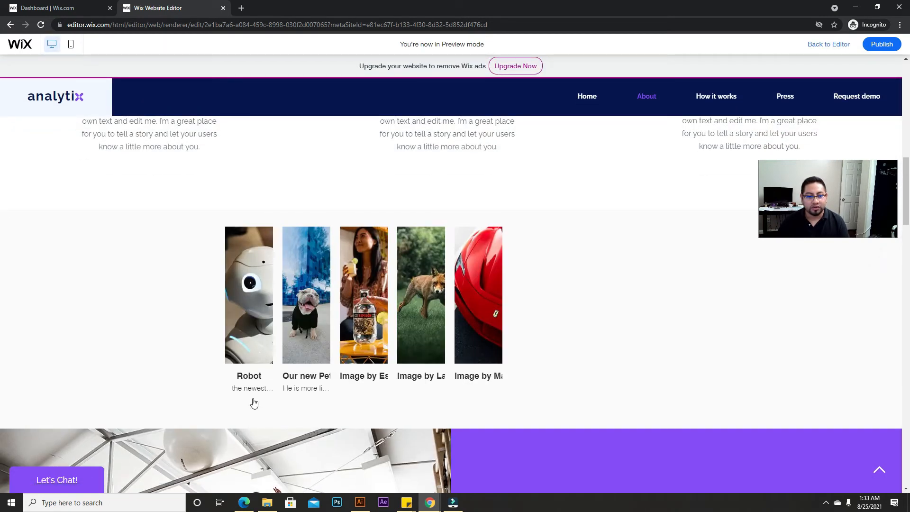
left_click(251, 284)
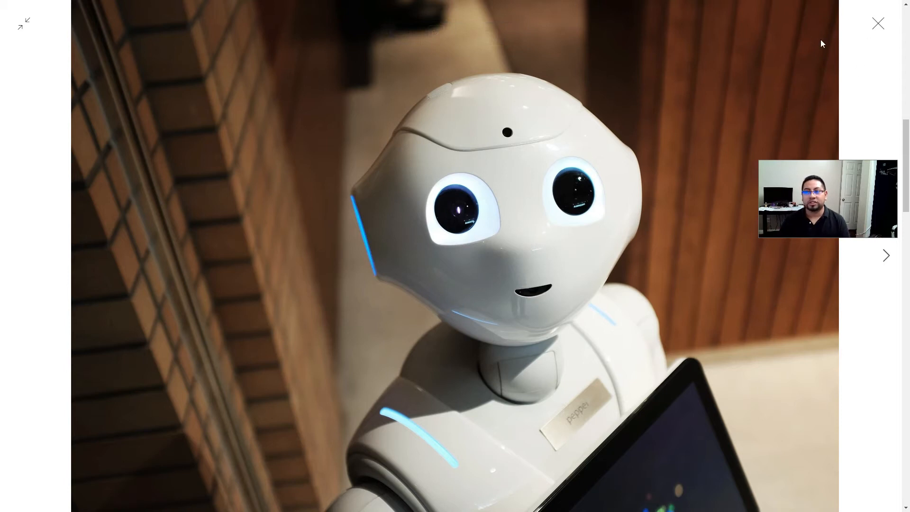
left_click(878, 22)
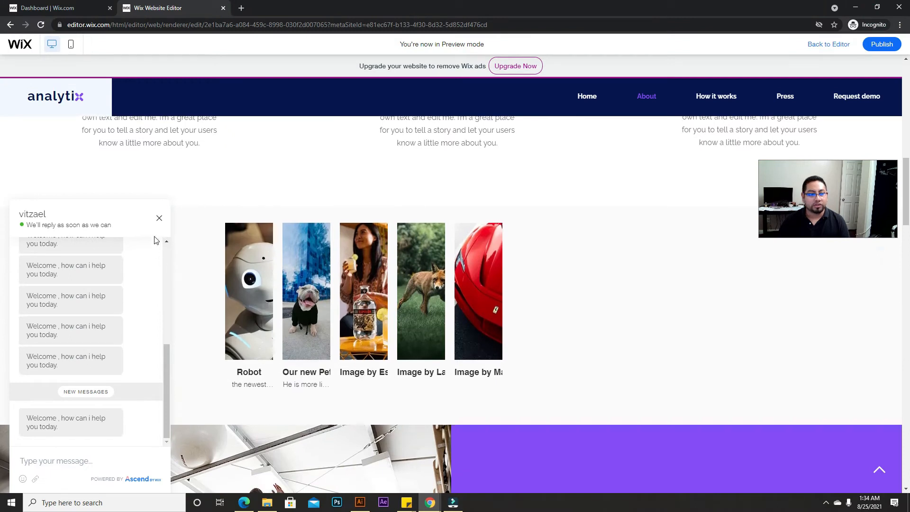
left_click(159, 218)
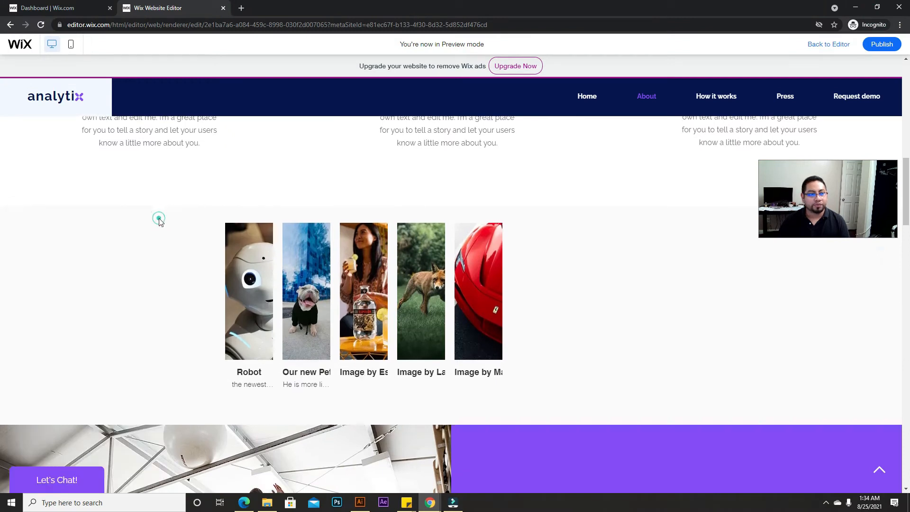
left_click(841, 45)
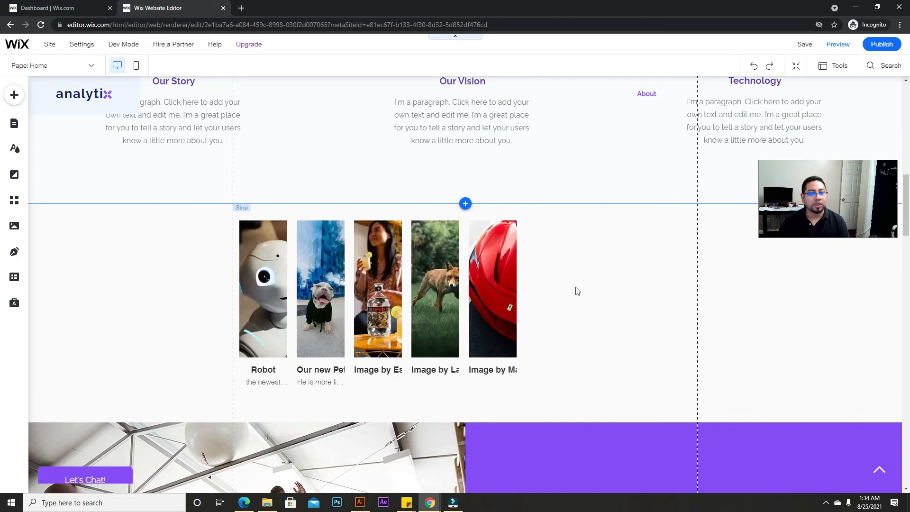
Step: Change the Wix Pro Gallery's layout to Grid
left_click(399, 255)
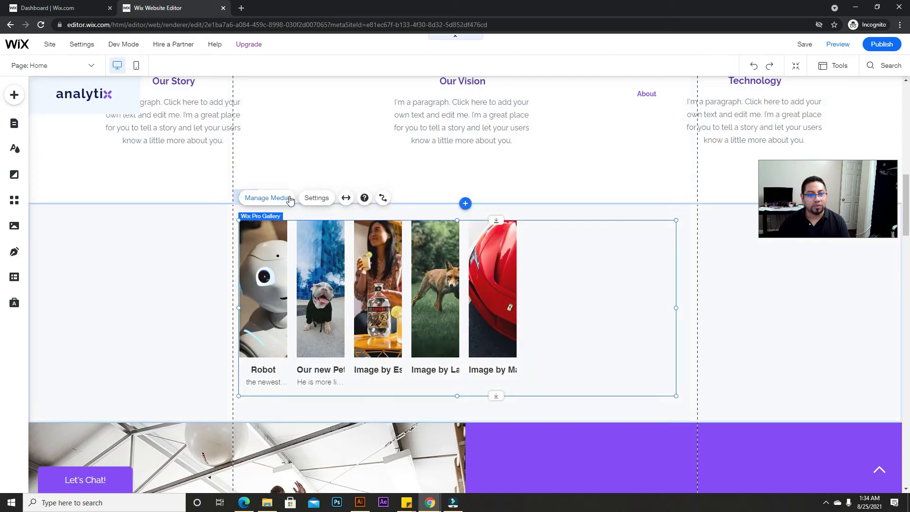
left_click(316, 198)
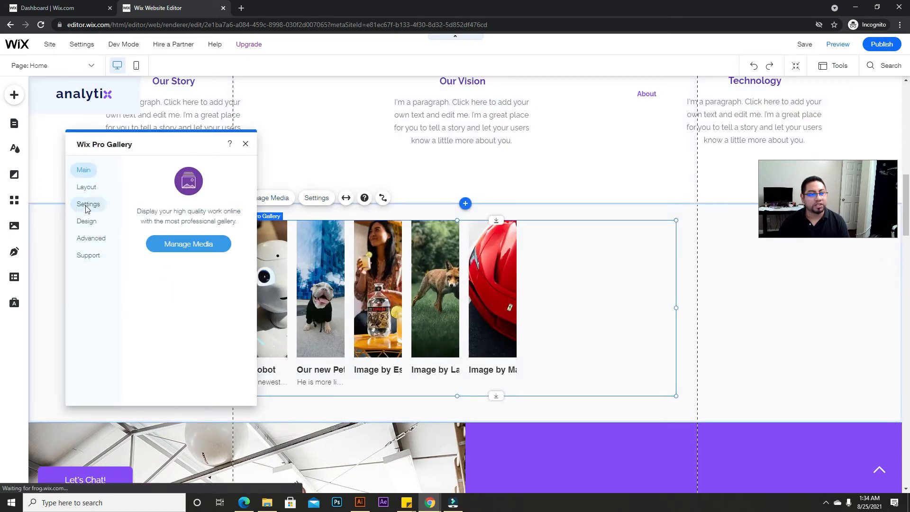
left_click(86, 186)
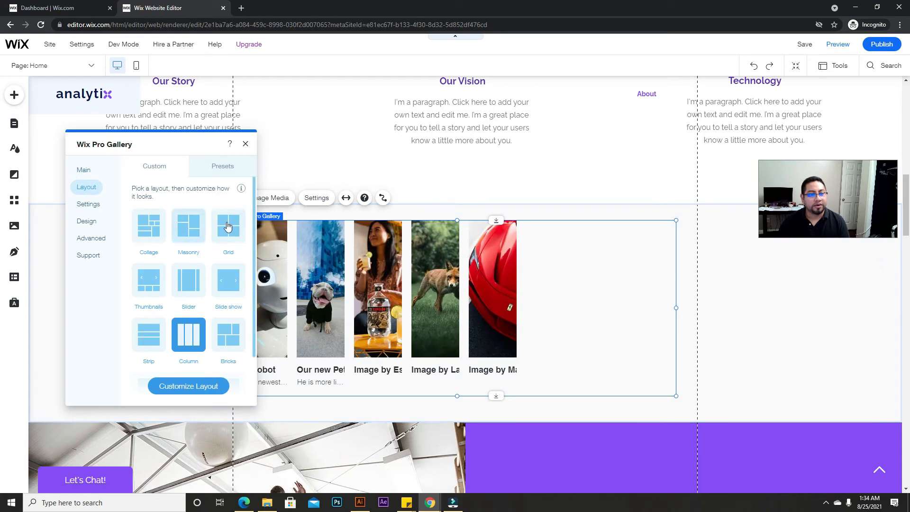
left_click(244, 225)
scroll(464, 249, "down", 2)
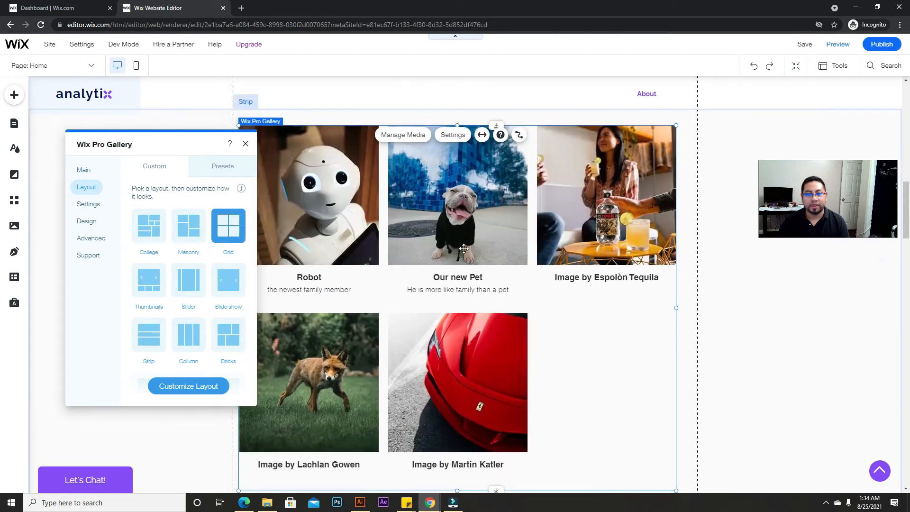
left_click(730, 353)
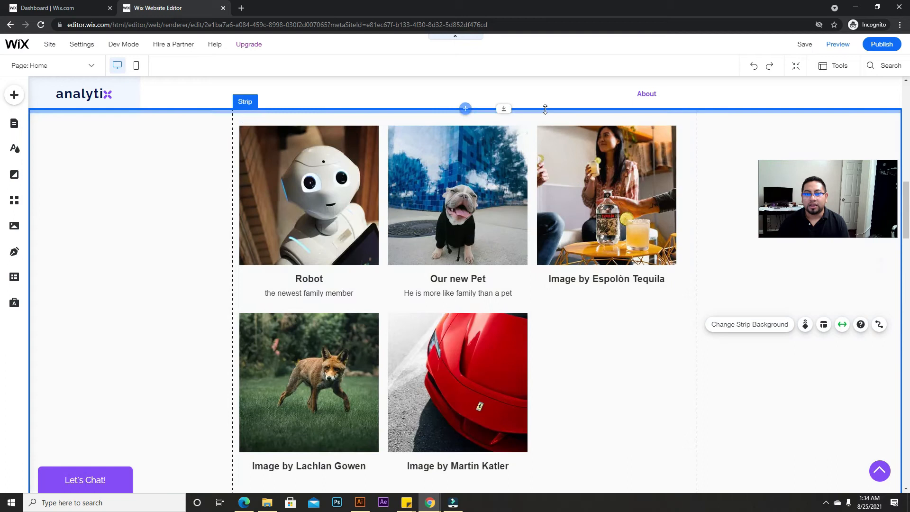
Step: Publish the site and check the image gallery on the live home page
left_click(880, 45)
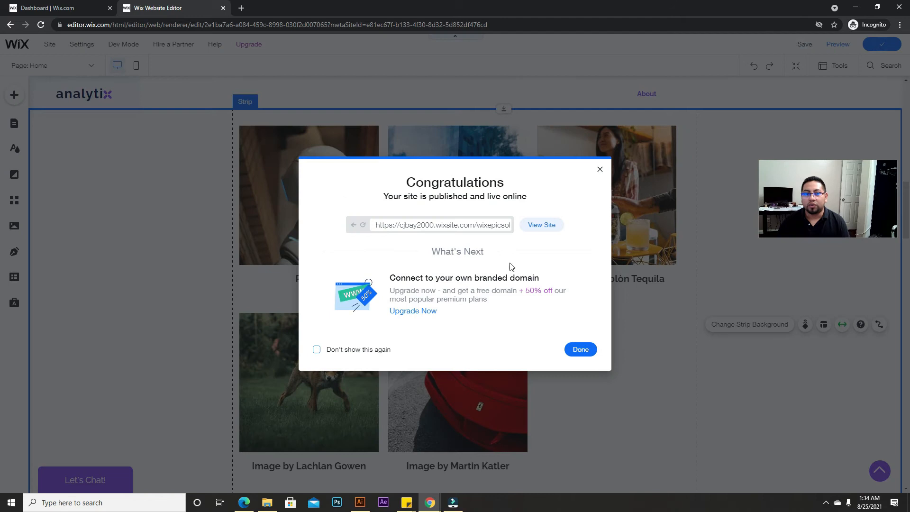
left_click(539, 226)
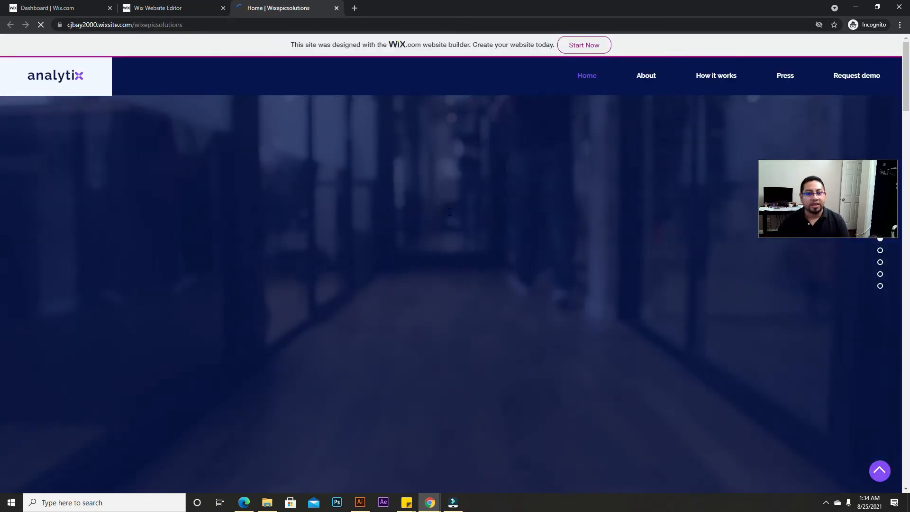
scroll(448, 213, "down", 10)
scroll(448, 222, "down", 3)
scroll(446, 221, "up", 5)
scroll(447, 221, "down", 3)
scroll(431, 286, "up", 10)
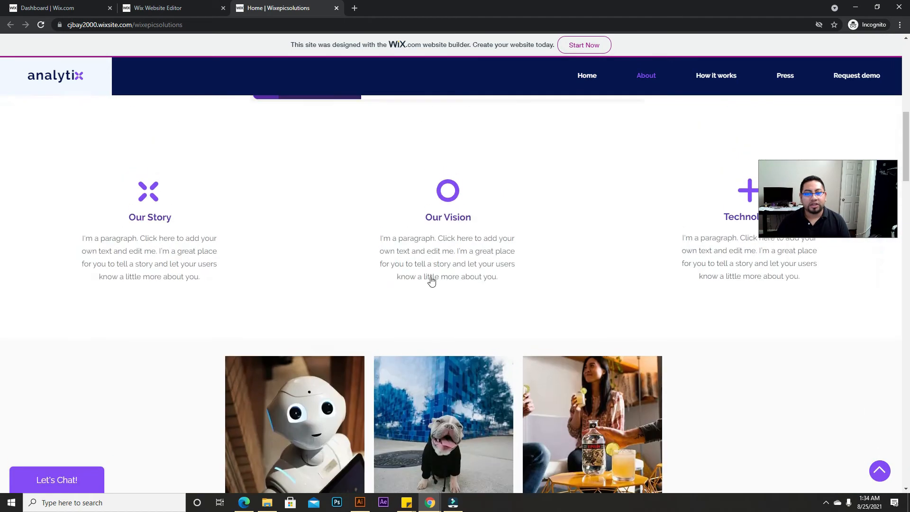
scroll(292, 287, "down", 6)
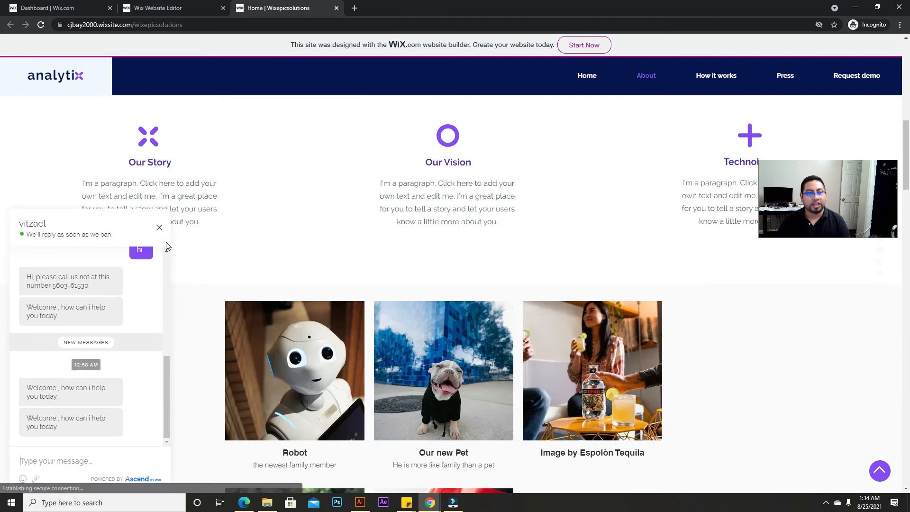
left_click(159, 228)
left_click(166, 6)
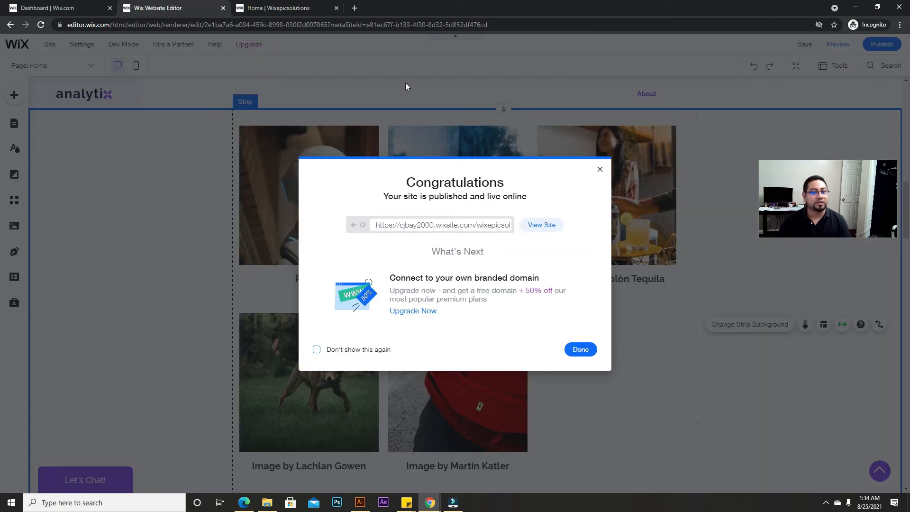
left_click(600, 169)
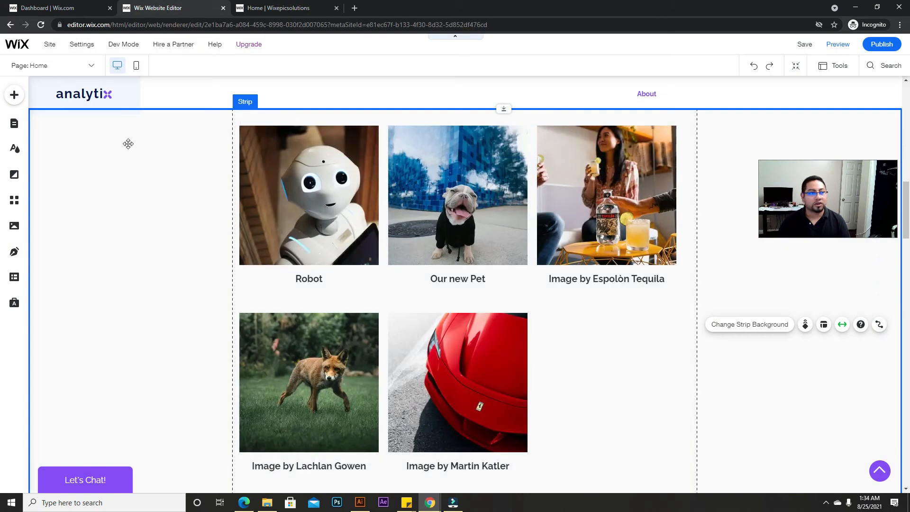
Step: Add a solid black decorative horizontal line between the circle icon and the "Our Vision" heading
left_click(14, 95)
left_click(51, 151)
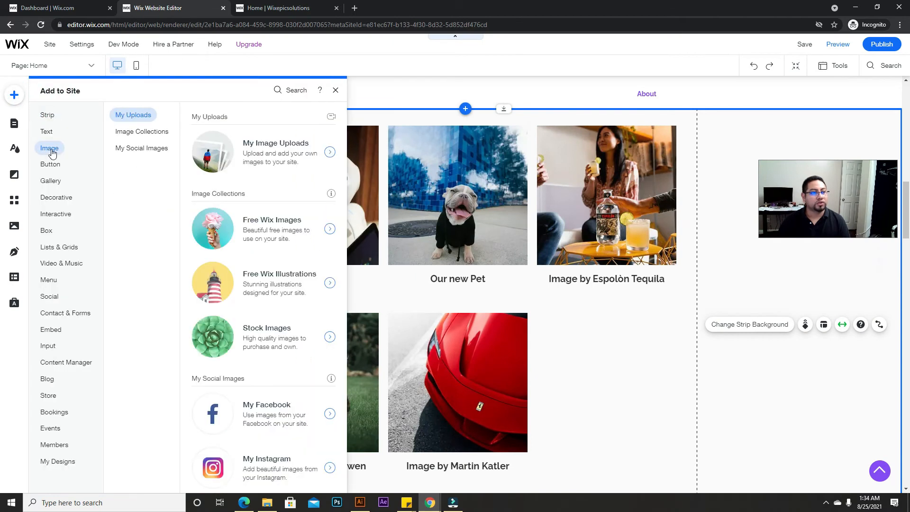
left_click(53, 167)
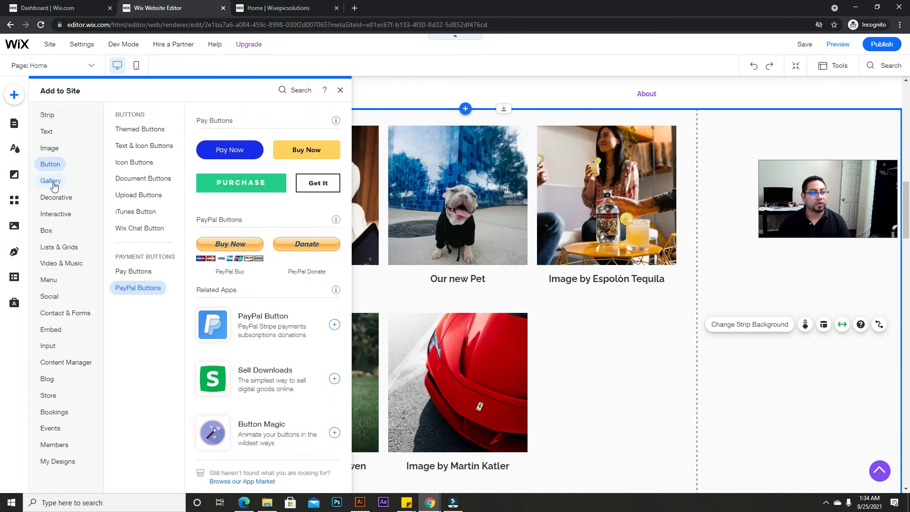
left_click(56, 199)
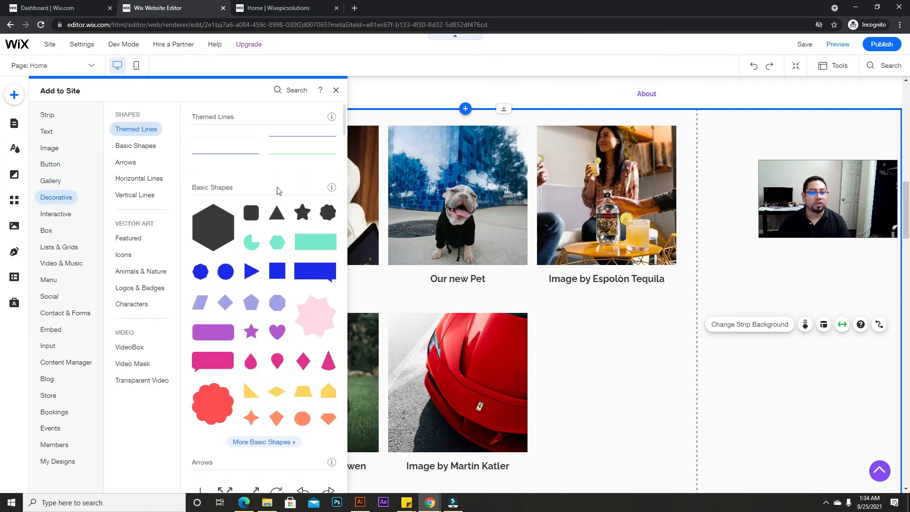
scroll(279, 190, "down", 4)
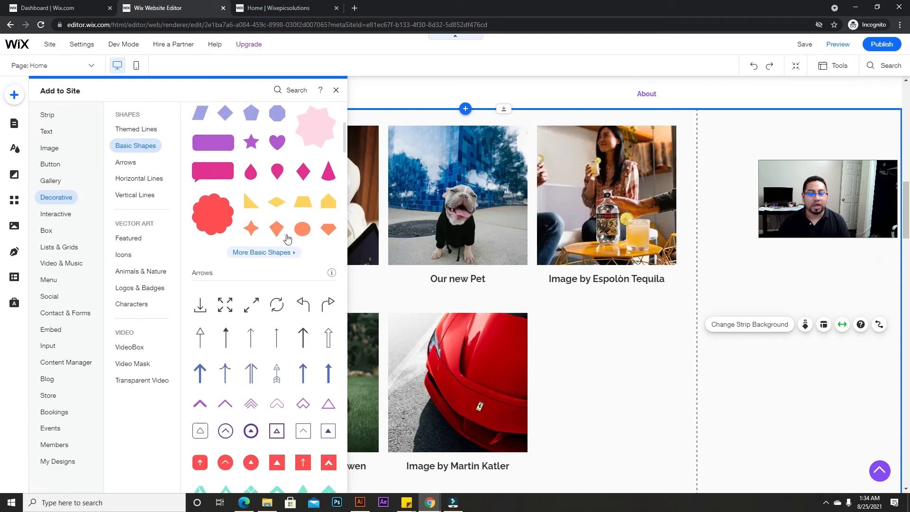
scroll(287, 173, "up", 1)
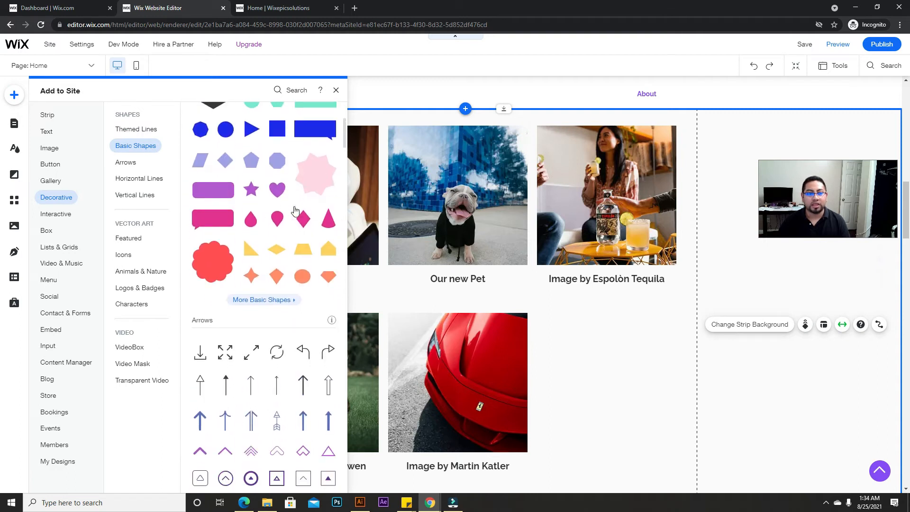
scroll(265, 253, "down", 6)
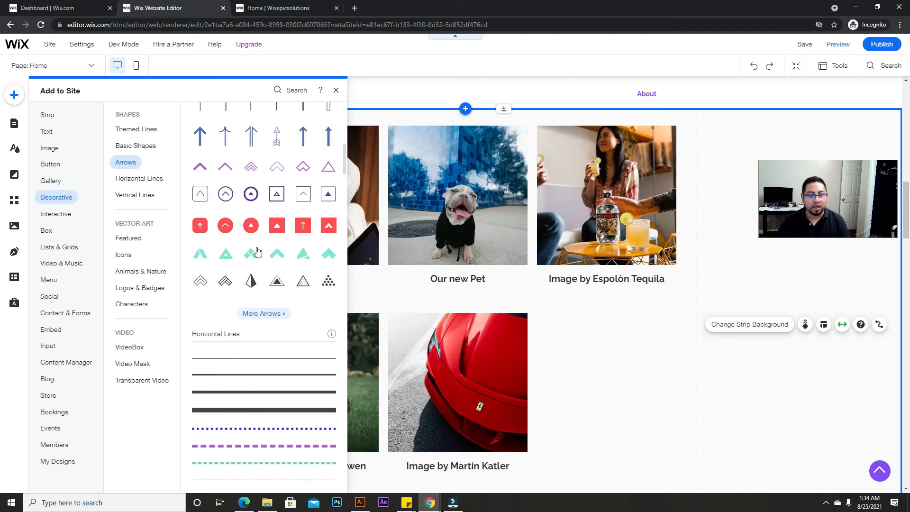
scroll(264, 256, "down", 10)
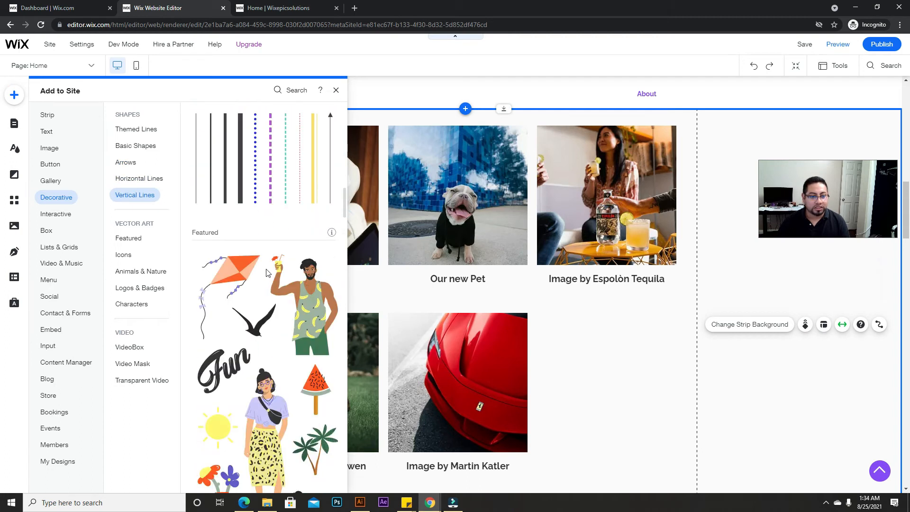
scroll(449, 261, "up", 4)
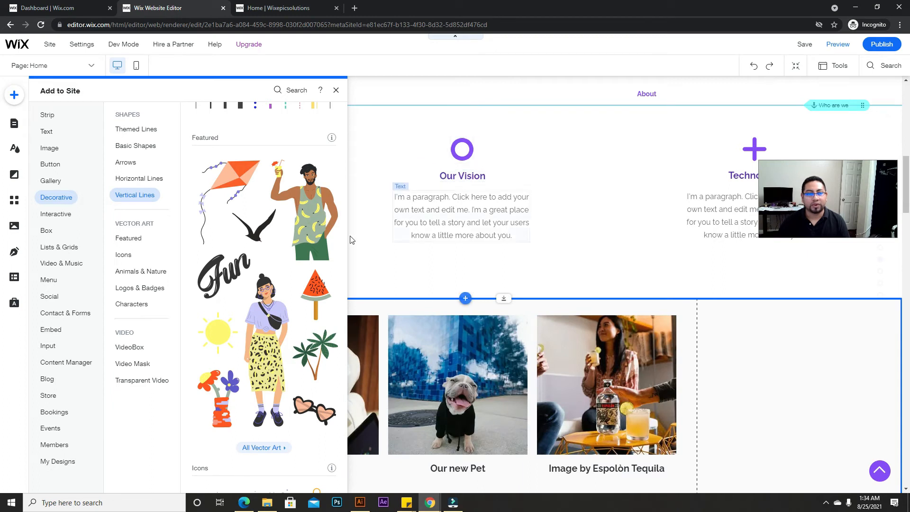
scroll(292, 289, "up", 4)
scroll(292, 289, "up", 3)
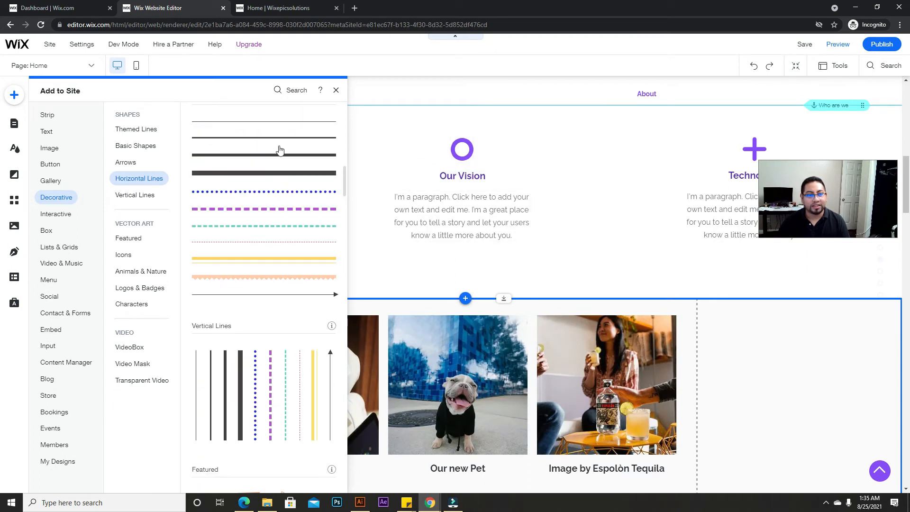
left_click_drag(278, 137, 475, 167)
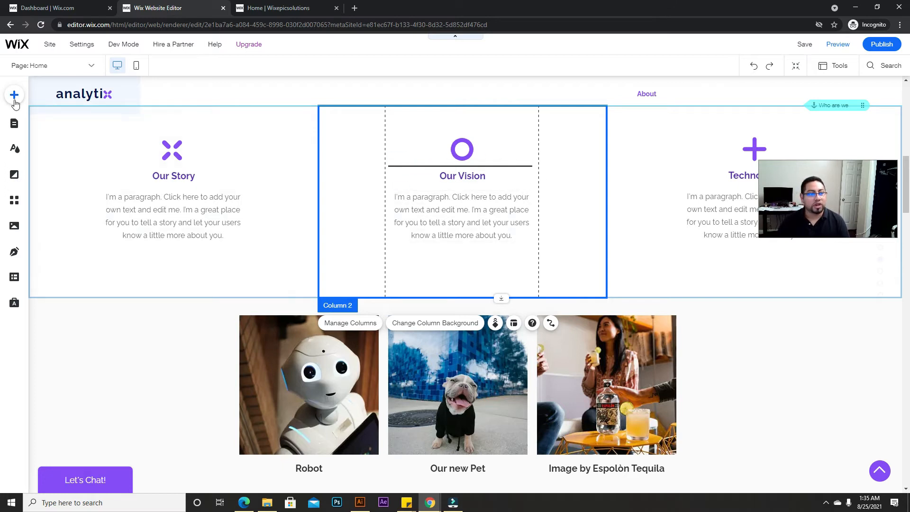
Step: Add the featured palm trees vector art and place it beside the circle icon in the "Our Vision" column
left_click(13, 95)
left_click(13, 95)
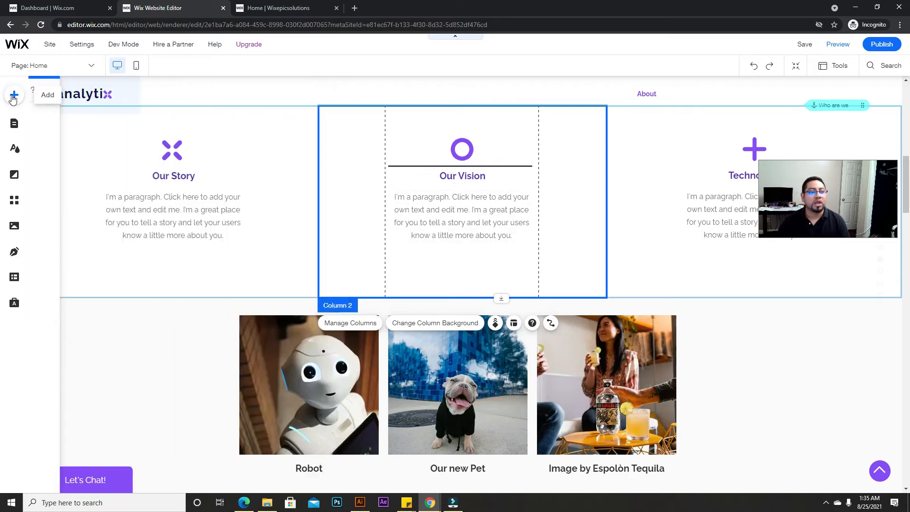
left_click(14, 96)
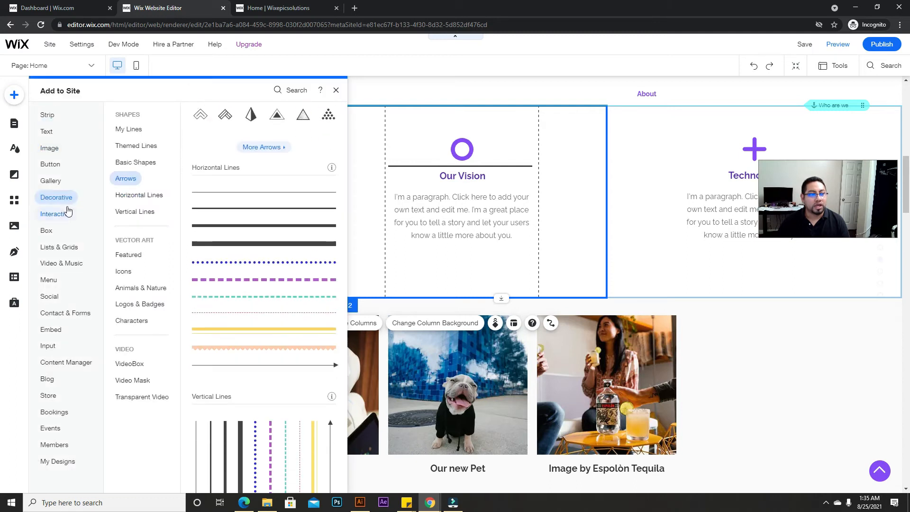
left_click(66, 214)
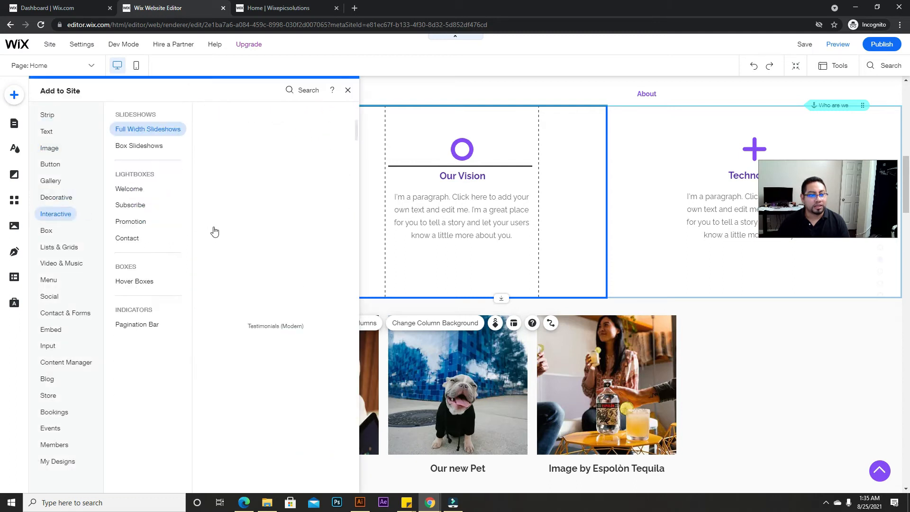
left_click(57, 201)
scroll(254, 291, "down", 10)
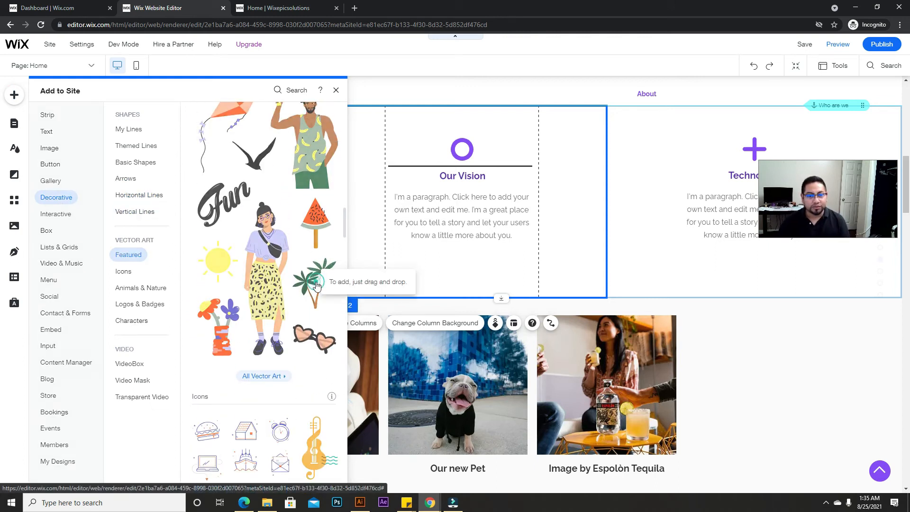
left_click(311, 288)
mouse_move(451, 280)
left_mouse_down()
mouse_move(372, 151)
mouse_move(427, 146)
left_mouse_up()
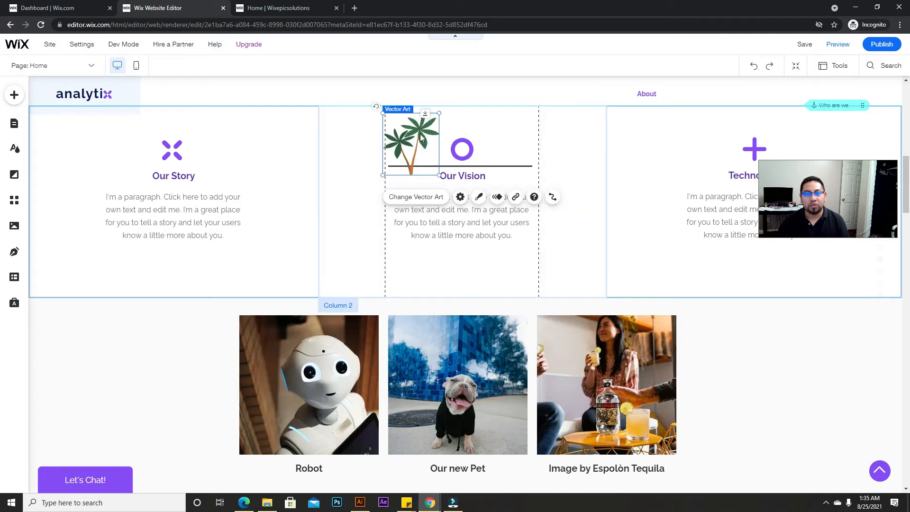
Step: Replace the palm trees vector art in the "Our Vision" column with the brown carved tribal mask from Media from Wix
left_click(411, 201)
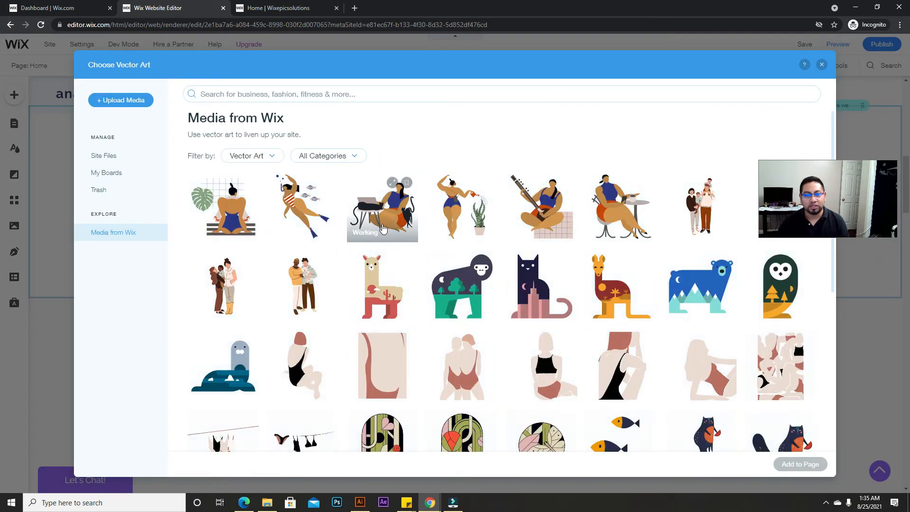
scroll(407, 218, "down", 5)
scroll(395, 199, "up", 2)
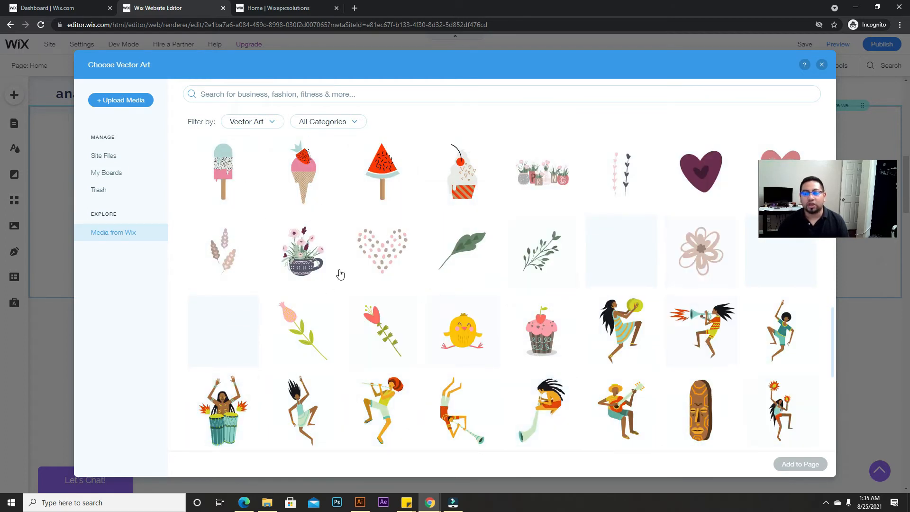
left_click(730, 441)
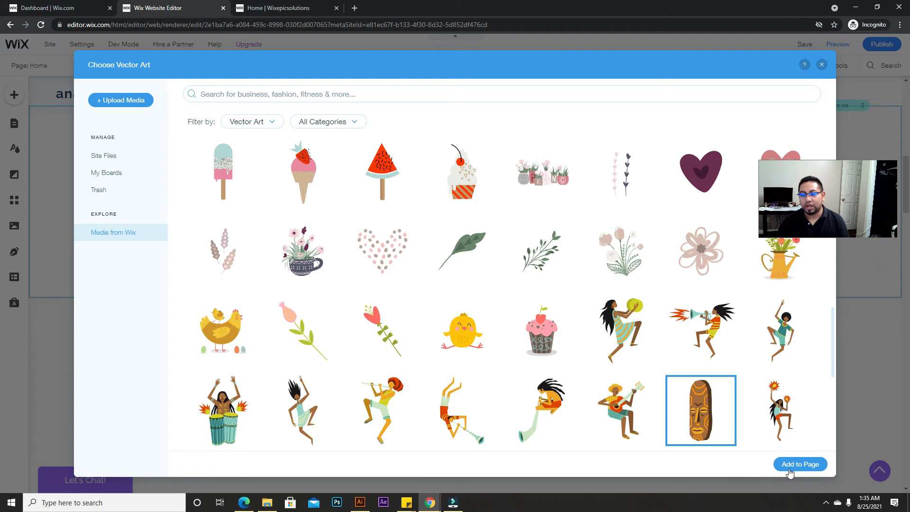
left_click(800, 464)
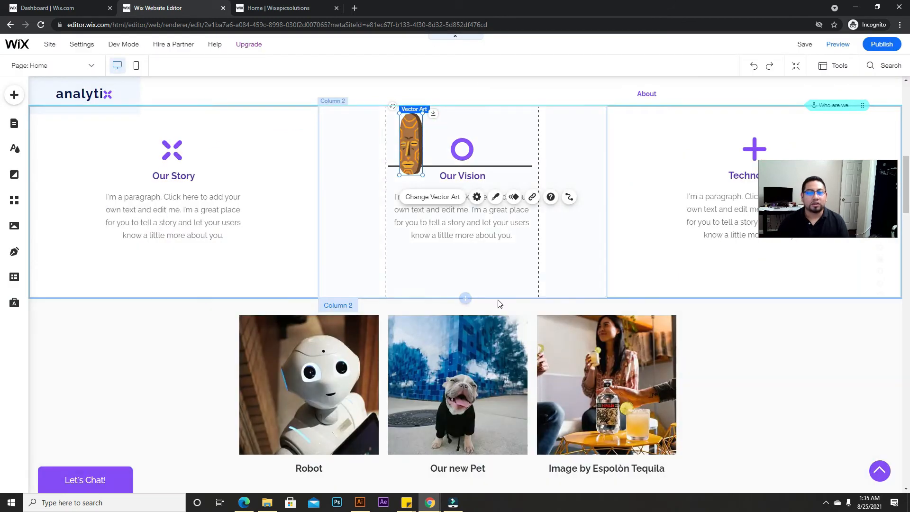
left_click(435, 274)
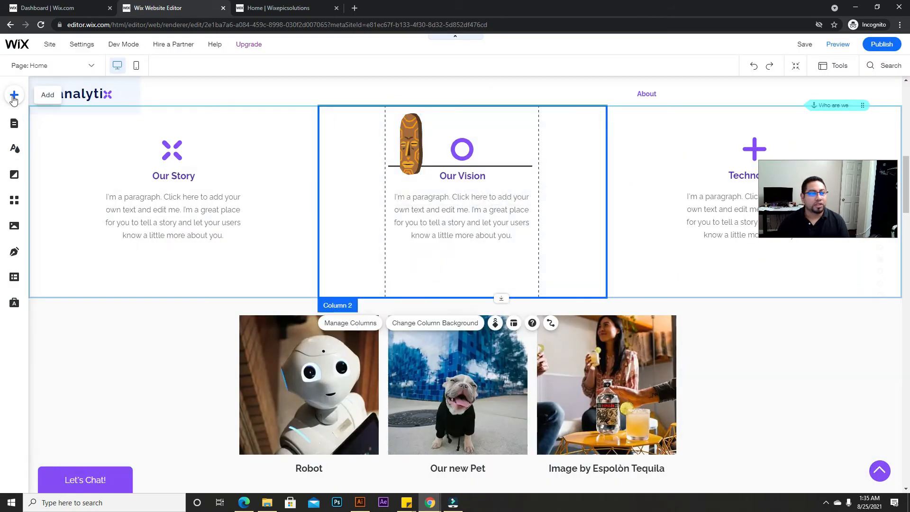
Step: Look through the decorative vector art categories: Featured, Icons, Animals & Nature, Logos & Badges and Characters
left_click(50, 180)
left_click(64, 202)
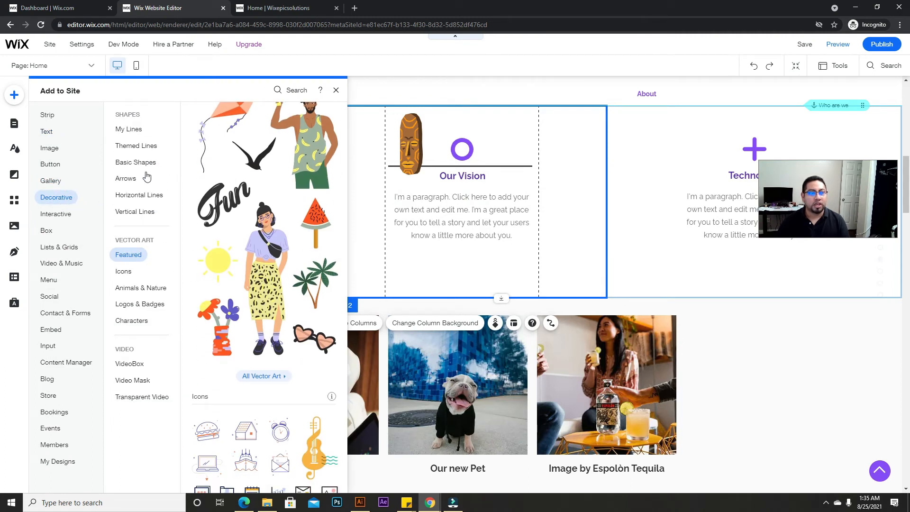
left_click(138, 254)
left_click(136, 270)
left_click(135, 287)
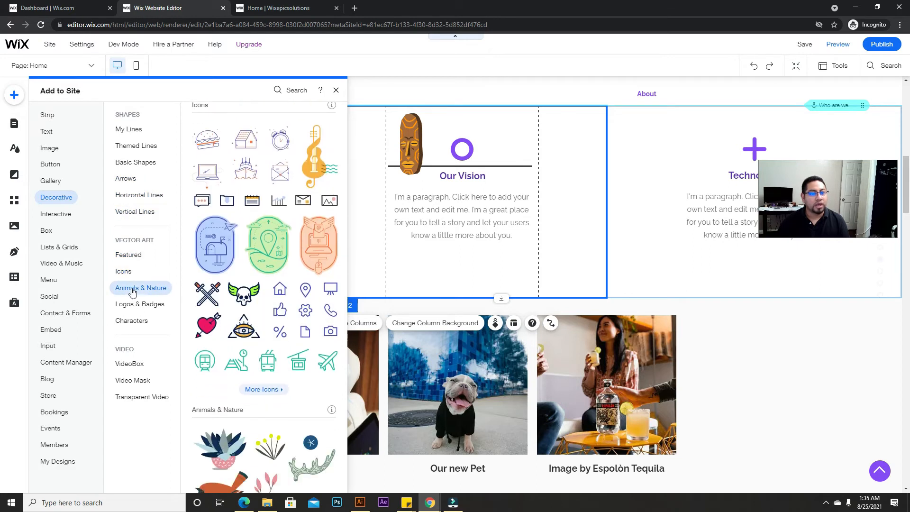
left_click(142, 305)
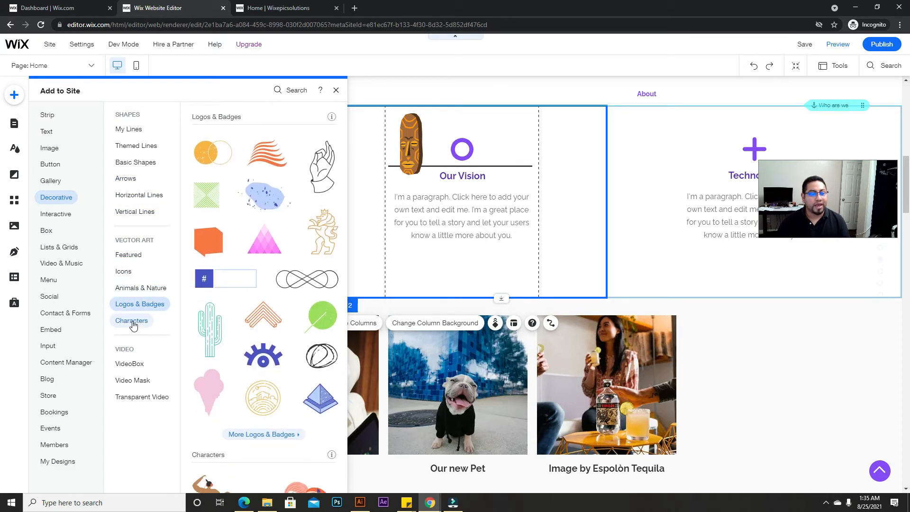
left_click(132, 320)
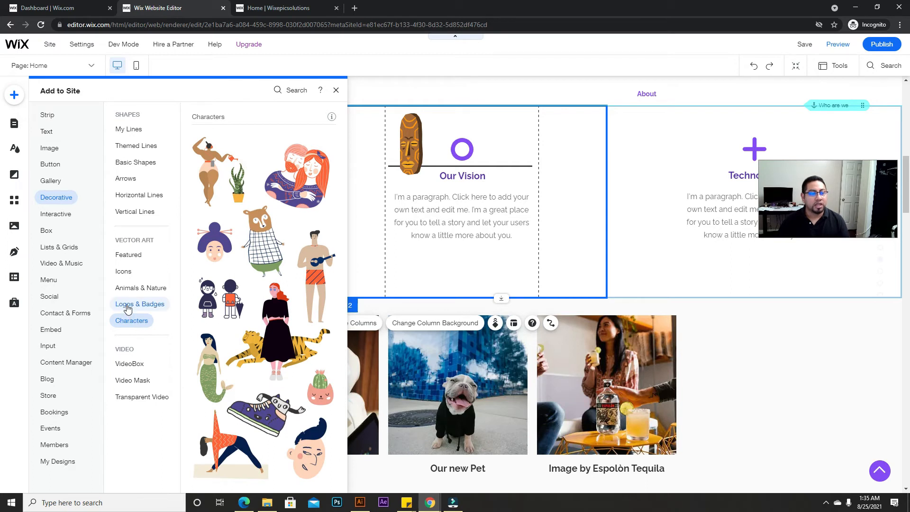
Step: Add the red jellyfish VideoBox and place it over the "Our Vision" column
left_click(135, 363)
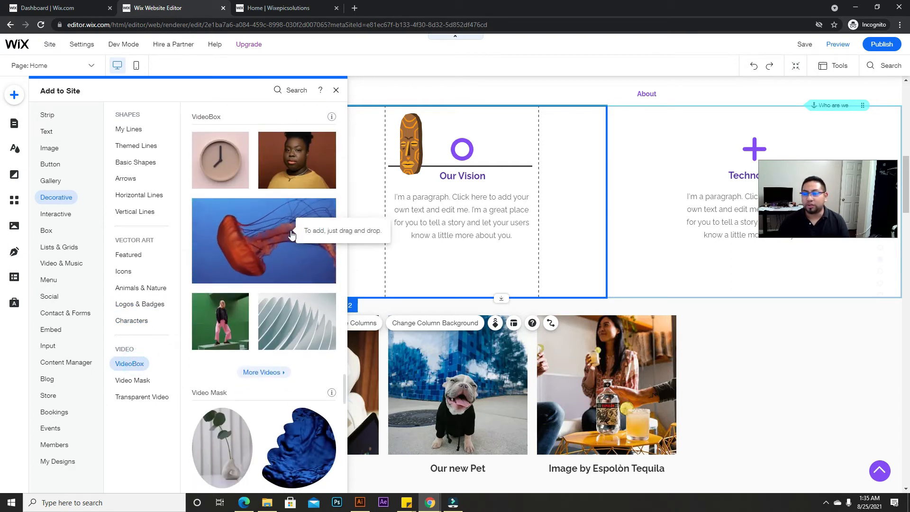
left_click(291, 233)
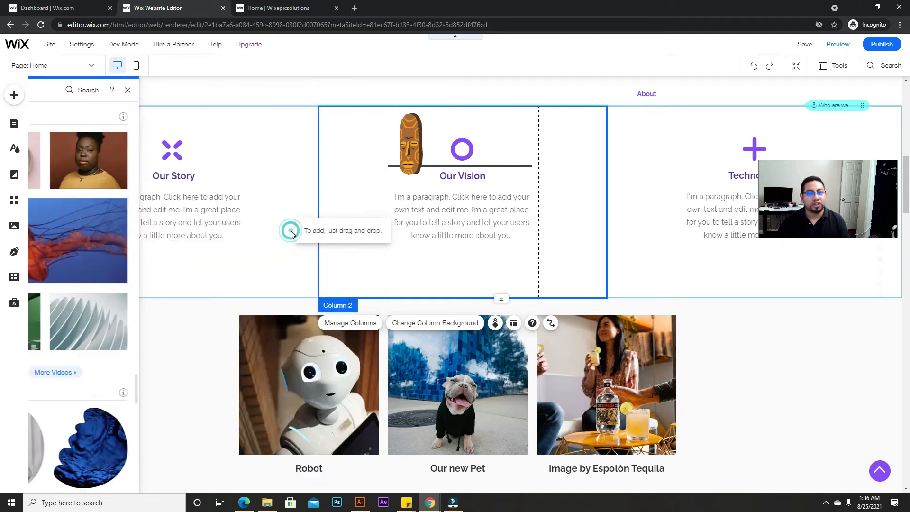
left_click_drag(531, 280, 431, 161)
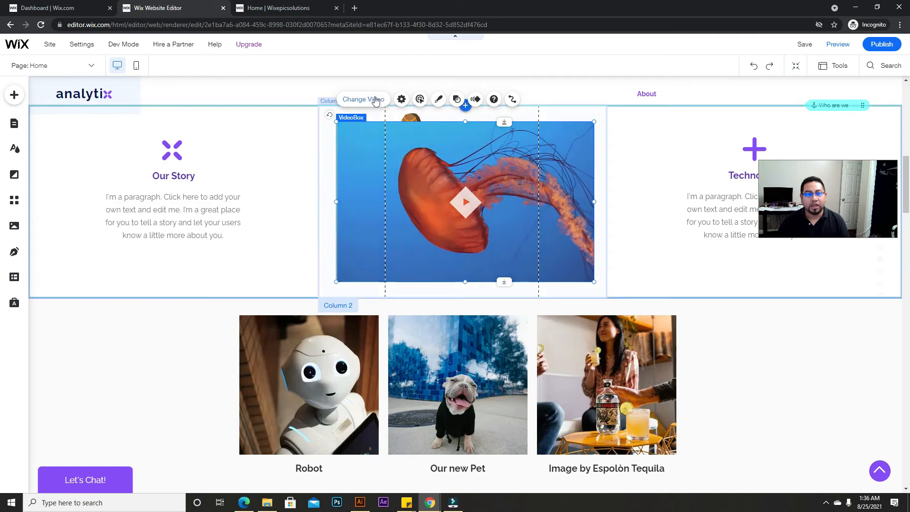
Step: Change the VideoBox's video to the Media from Wix clip of the woman in a yellow jacket holding a magazine
left_click(374, 97)
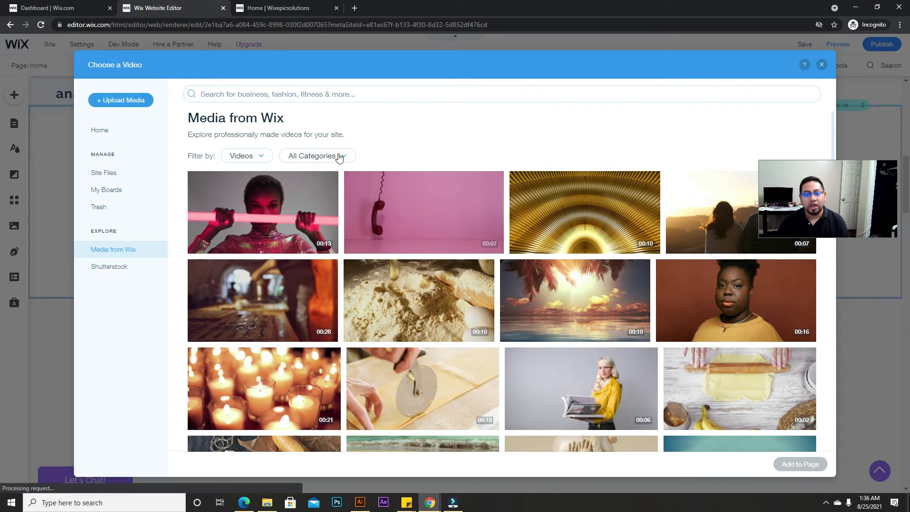
scroll(545, 304, "down", 5)
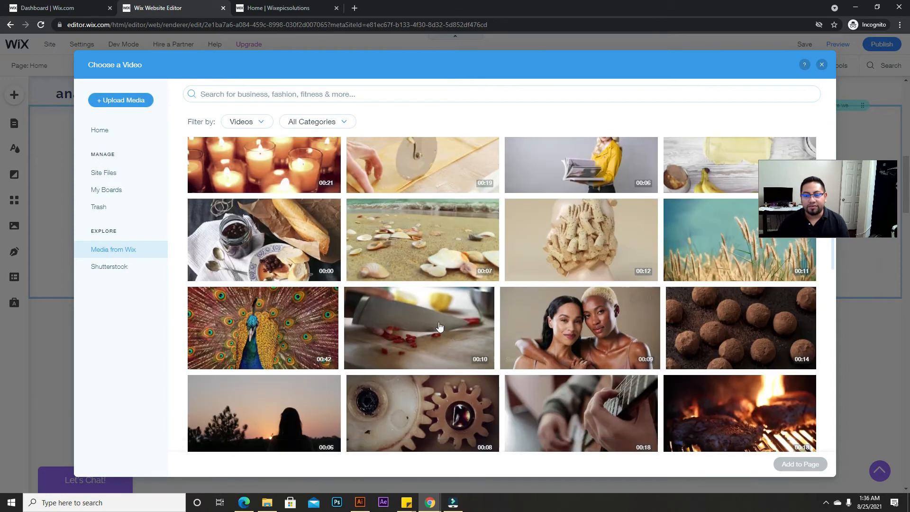
scroll(451, 234, "up", 2)
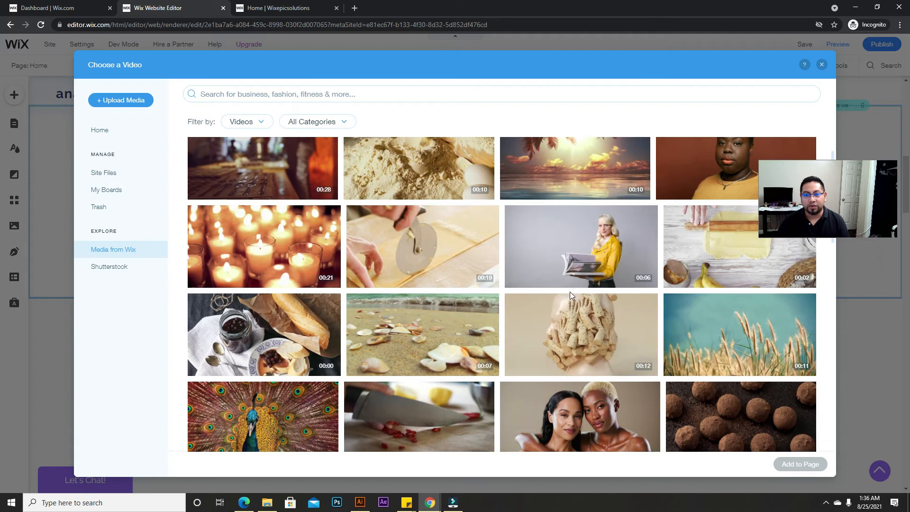
left_click(580, 249)
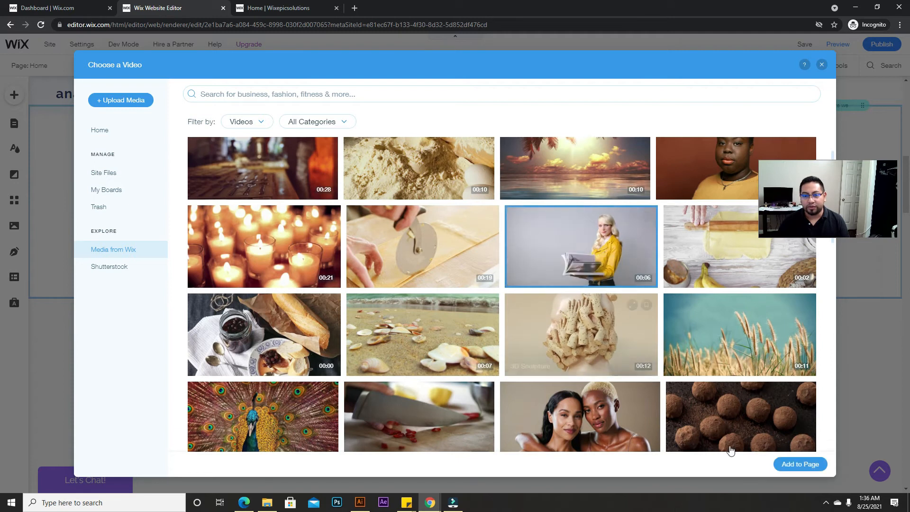
left_click(811, 465)
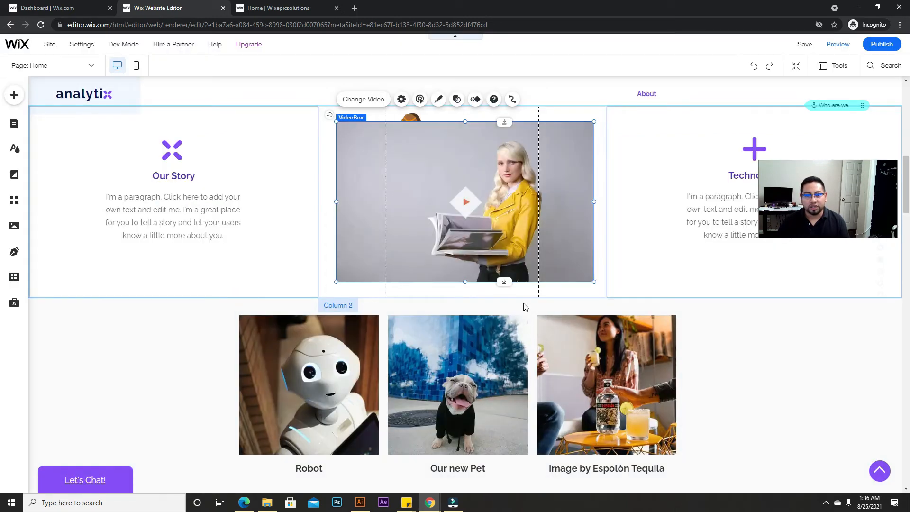
Step: Add a blank Classic strip between the three columns and the image gallery, and move the VideoBox into its center
left_click(10, 96)
left_click(47, 115)
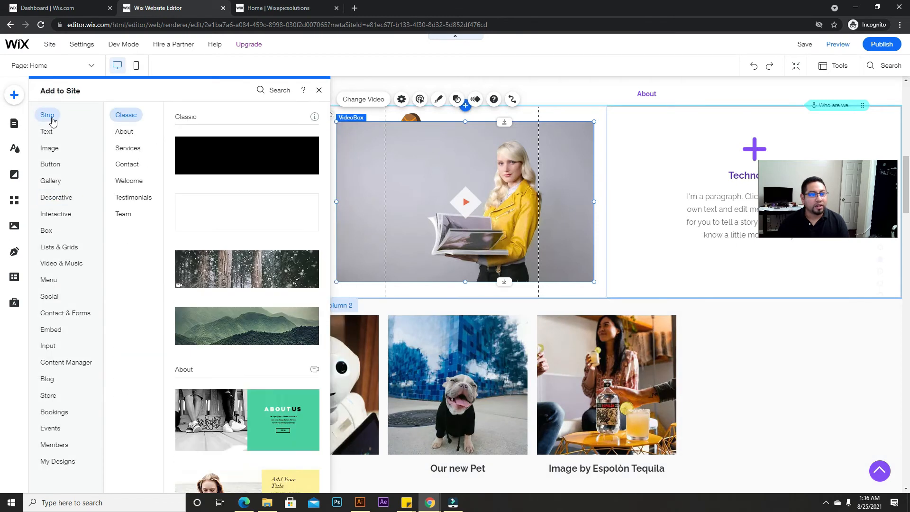
left_click_drag(223, 212, 570, 411)
left_click_drag(494, 345, 510, 428)
left_click_drag(510, 110, 509, 345)
left_click(602, 193)
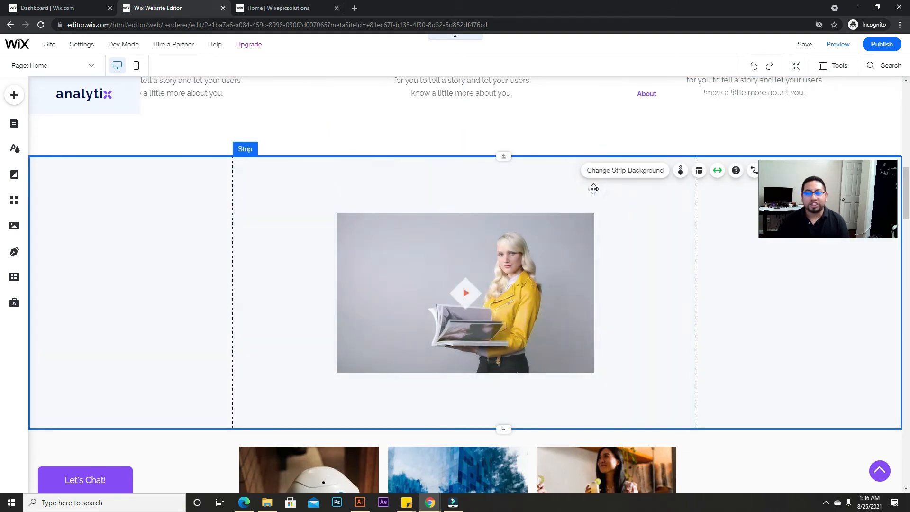
Step: Add a "What's My Title?" text heading to the strip and place it just above the video, near the video's left edge
left_click(15, 94)
mouse_move(46, 138)
left_click_drag(246, 145, 462, 189)
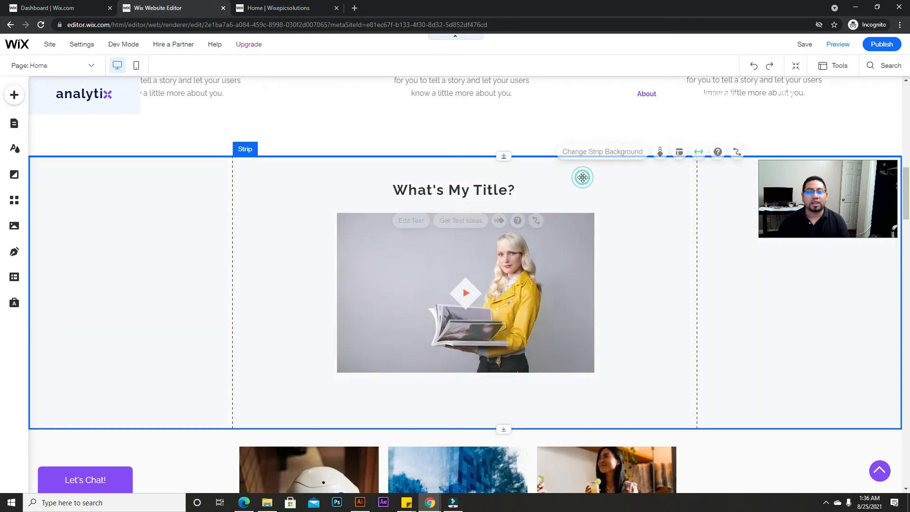
scroll(470, 204, "up", 2)
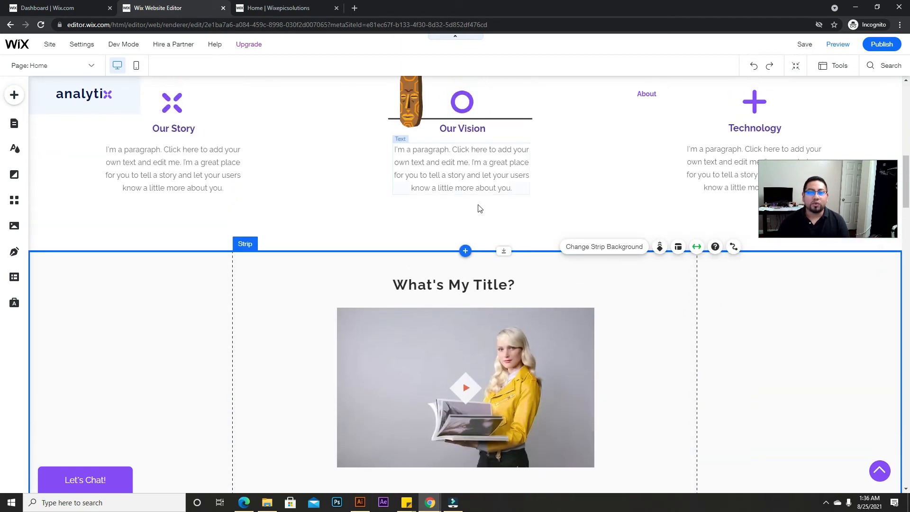
scroll(621, 313, "down", 2)
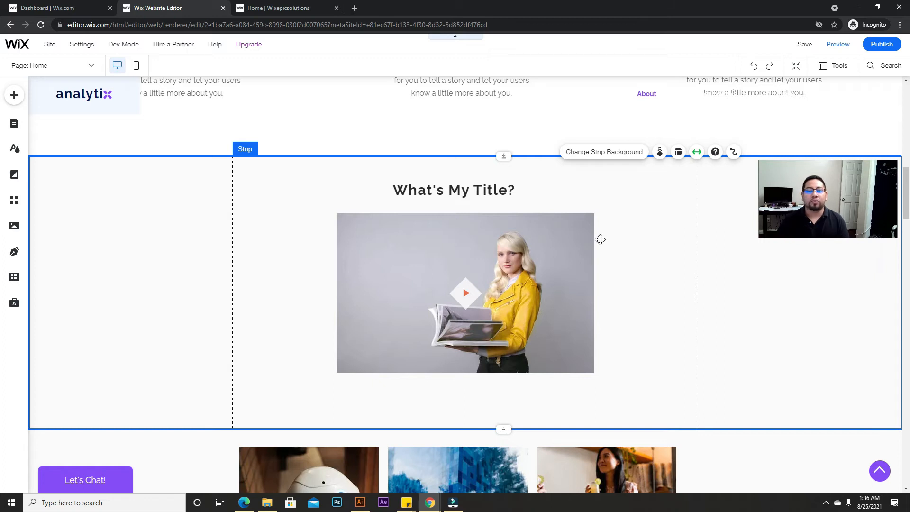
left_click_drag(444, 191, 413, 242)
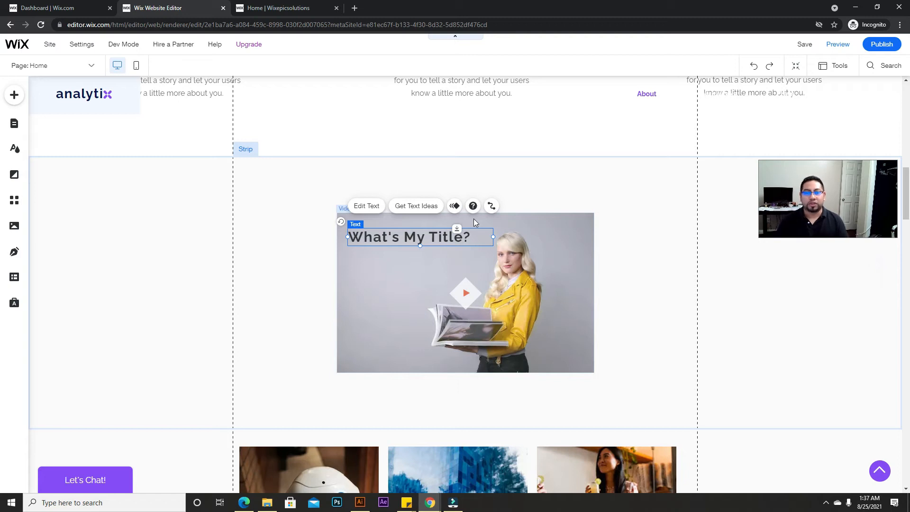
mouse_move(388, 211)
left_mouse_down()
mouse_move(382, 186)
mouse_move(385, 198)
left_mouse_up()
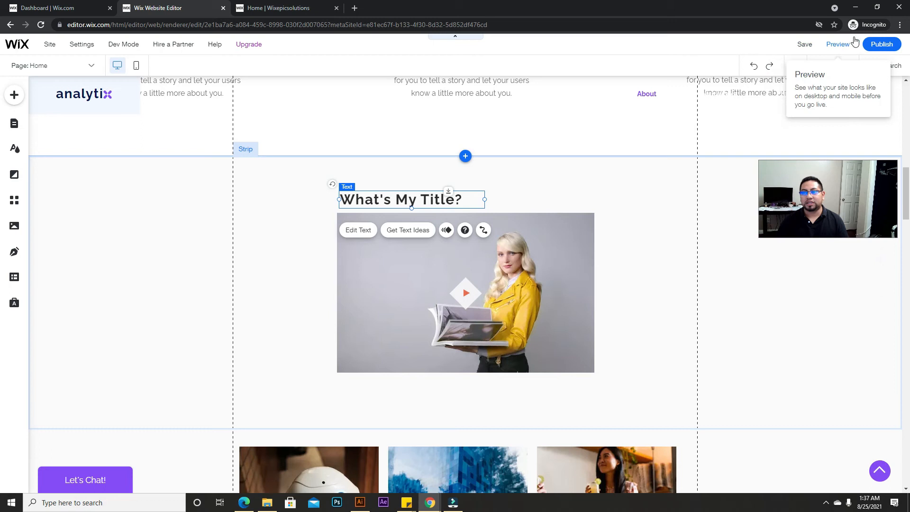
Step: Preview the site to check the video strip, closing the chat window, and return to the editor
left_click(838, 44)
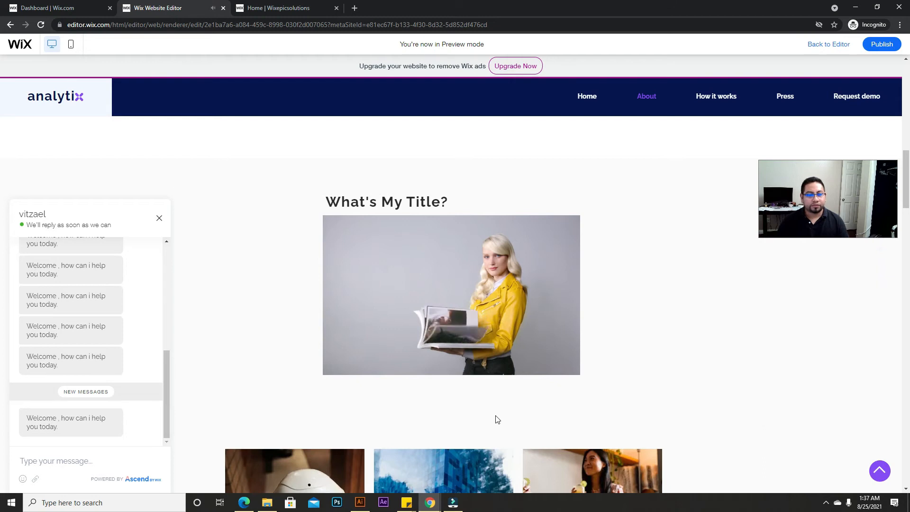
left_click(159, 218)
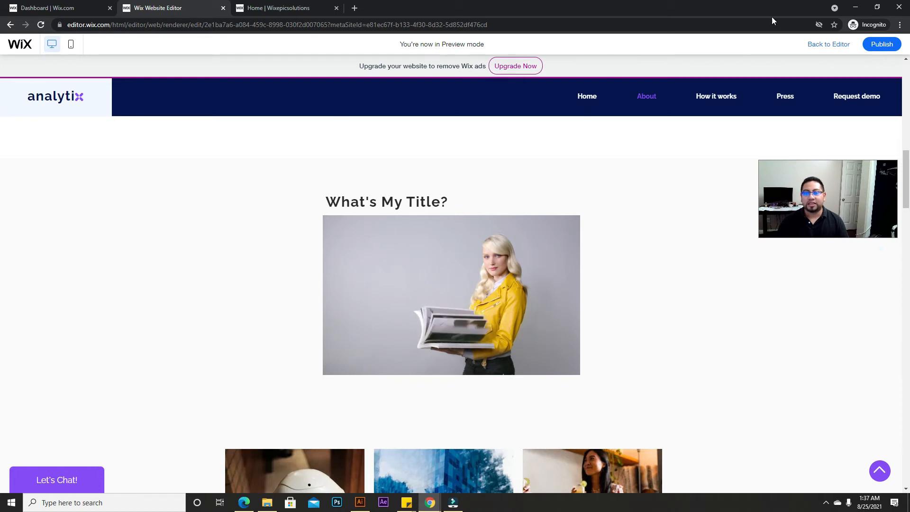
left_click(844, 45)
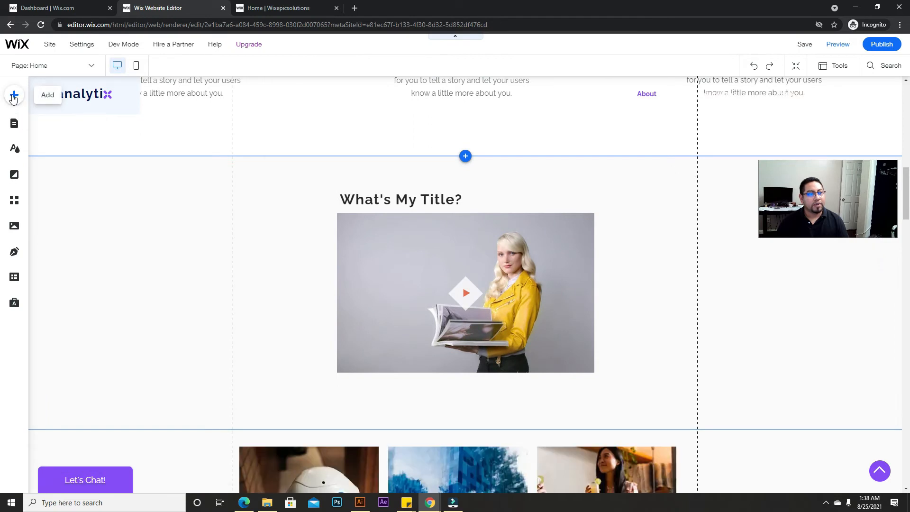
Step: Browse the interactive slideshows and add the "Movers & Shakers" full-width slideshow directly below the header, above the hero strip
left_click(14, 94)
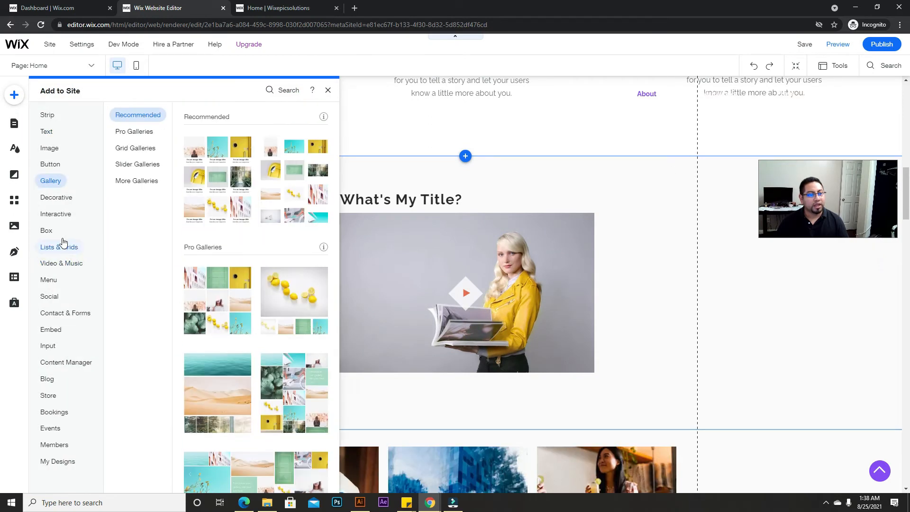
left_click(61, 213)
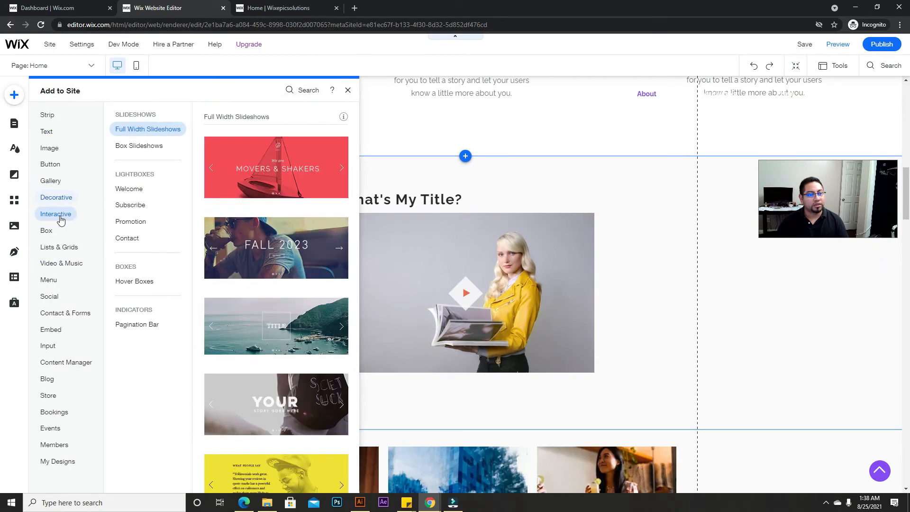
left_click(63, 198)
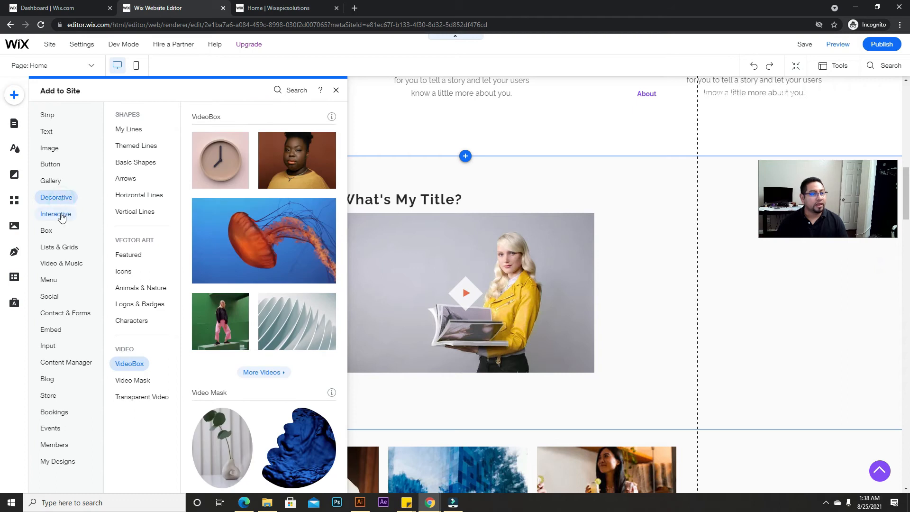
left_click(62, 215)
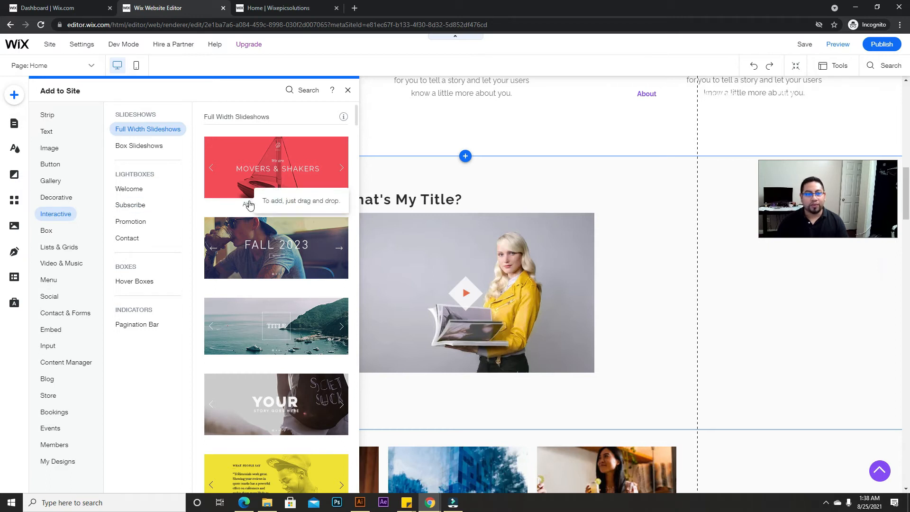
scroll(295, 259, "down", 10)
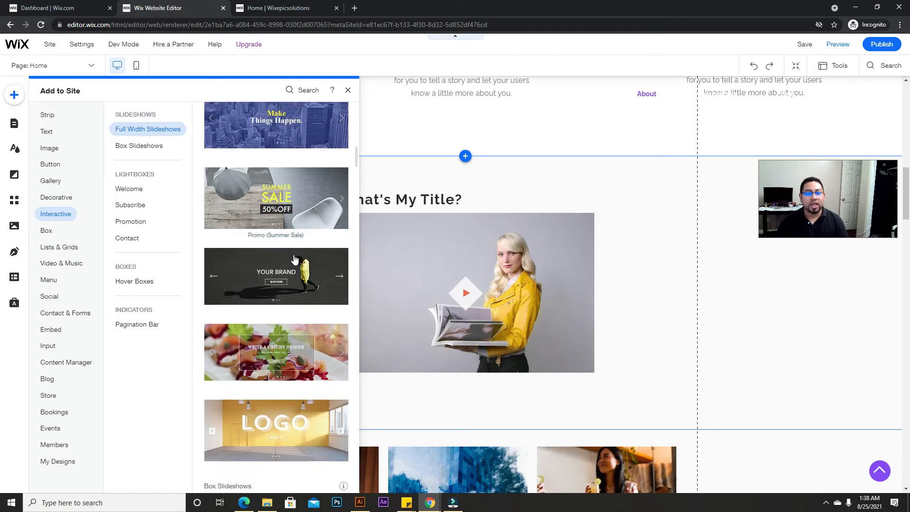
scroll(294, 259, "down", 15)
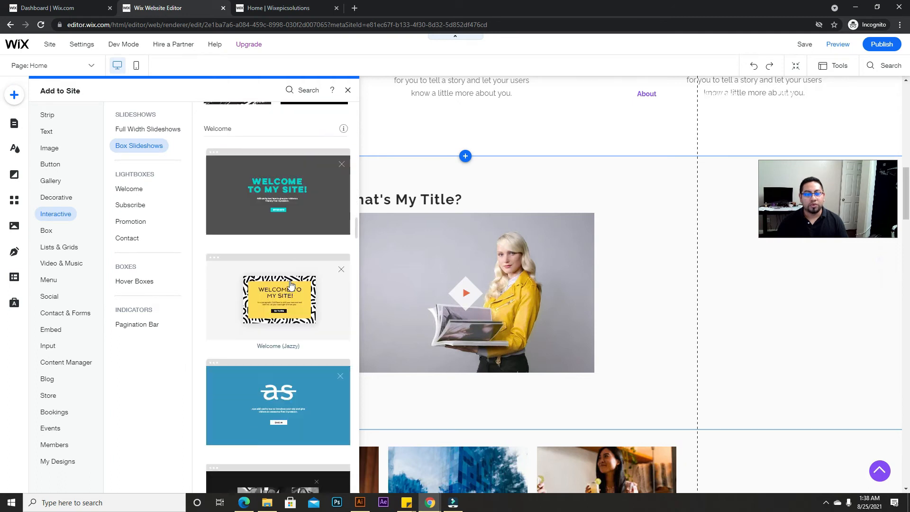
scroll(291, 284, "up", 4)
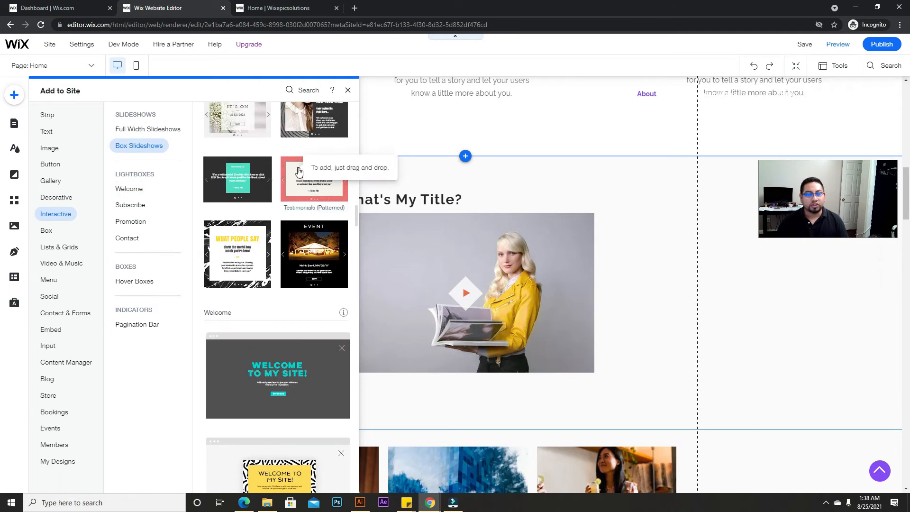
scroll(297, 263, "up", 10)
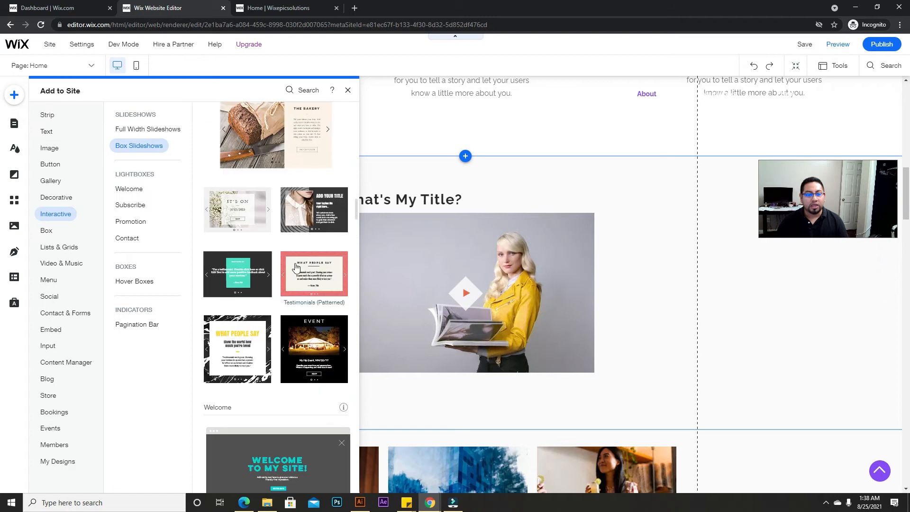
scroll(293, 213, "up", 10)
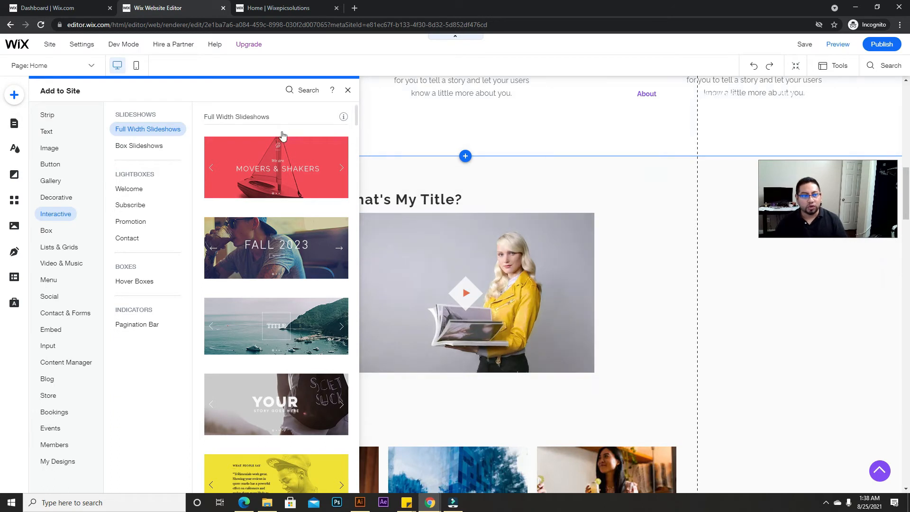
scroll(520, 220, "up", 10)
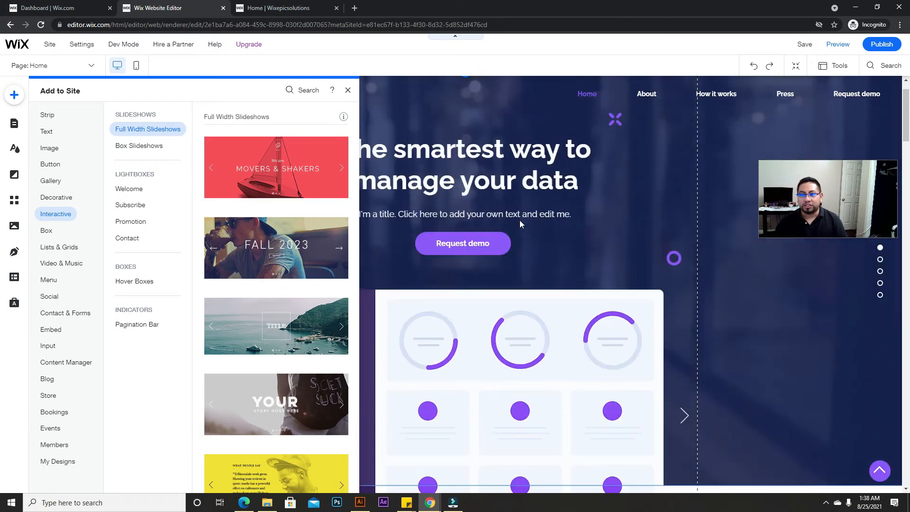
left_click_drag(265, 155, 490, 206)
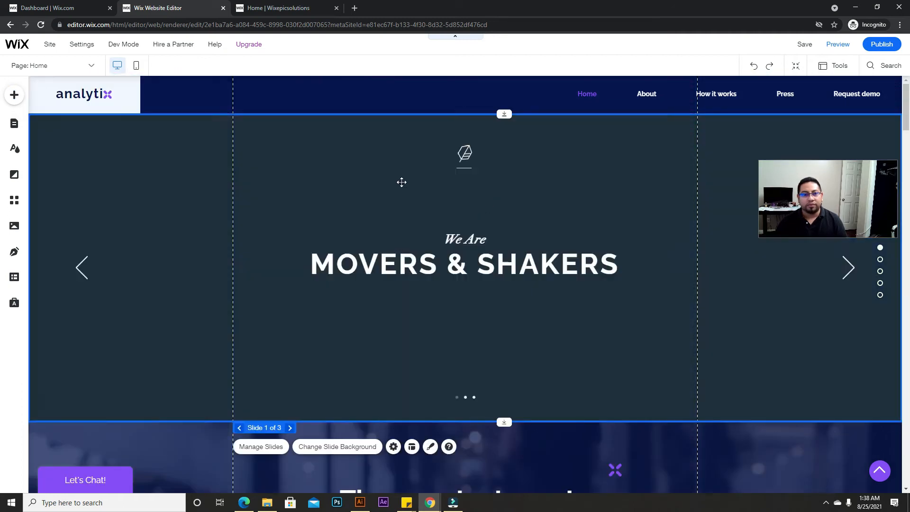
Step: Preview the site, close the chat window, advance through the slideshow's slides, and return to the editor
scroll(512, 246, "down", 4)
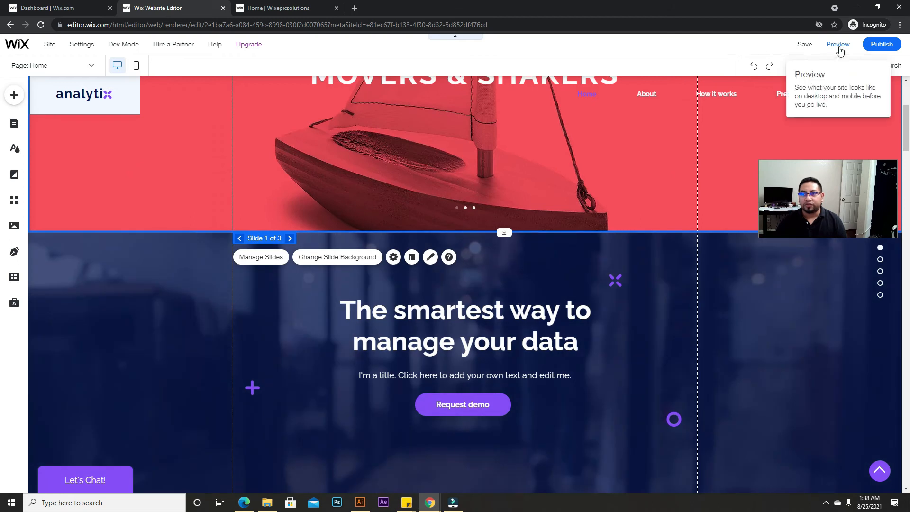
left_click(839, 47)
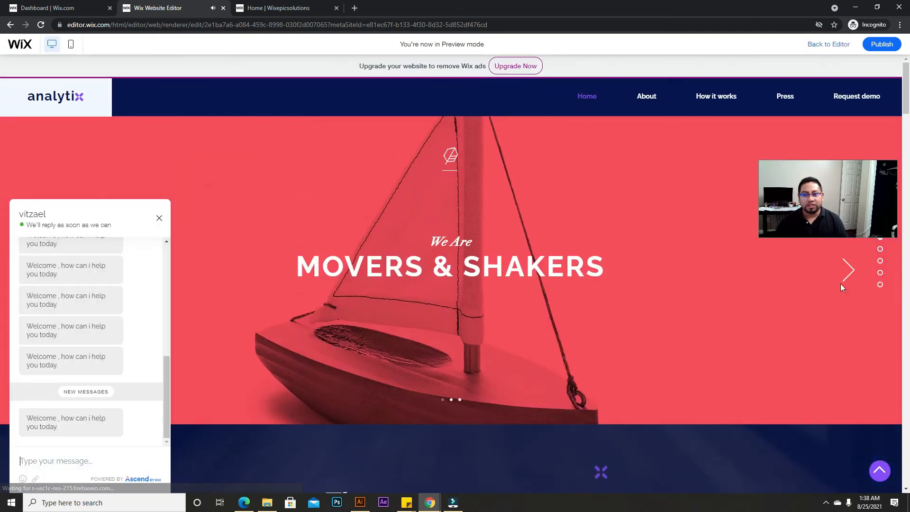
left_click(848, 269)
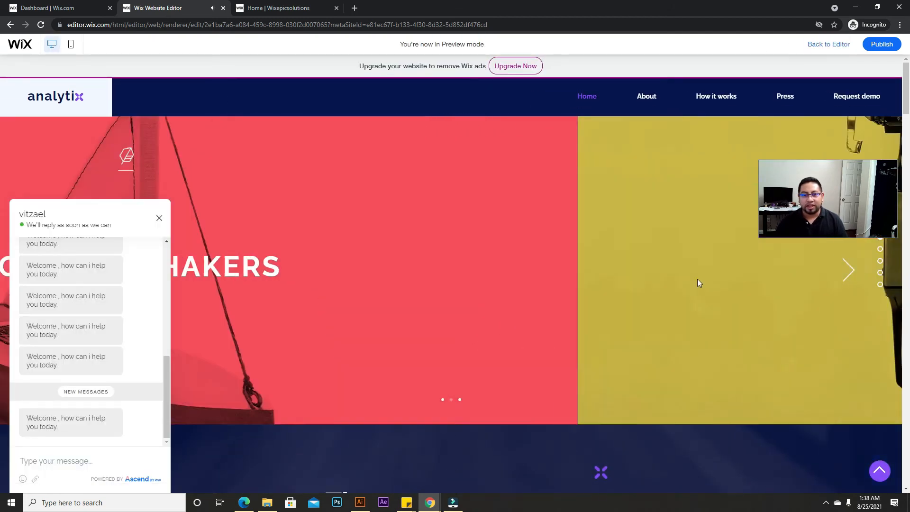
left_click(158, 219)
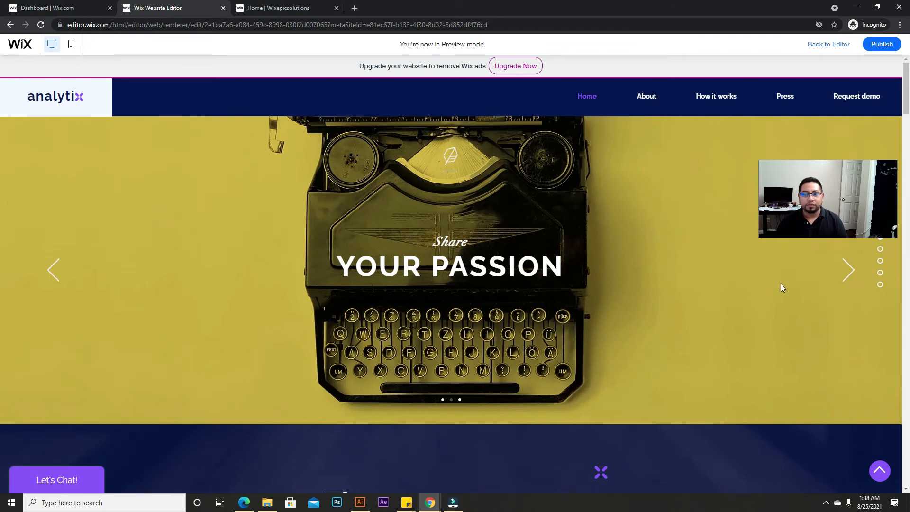
left_click(848, 269)
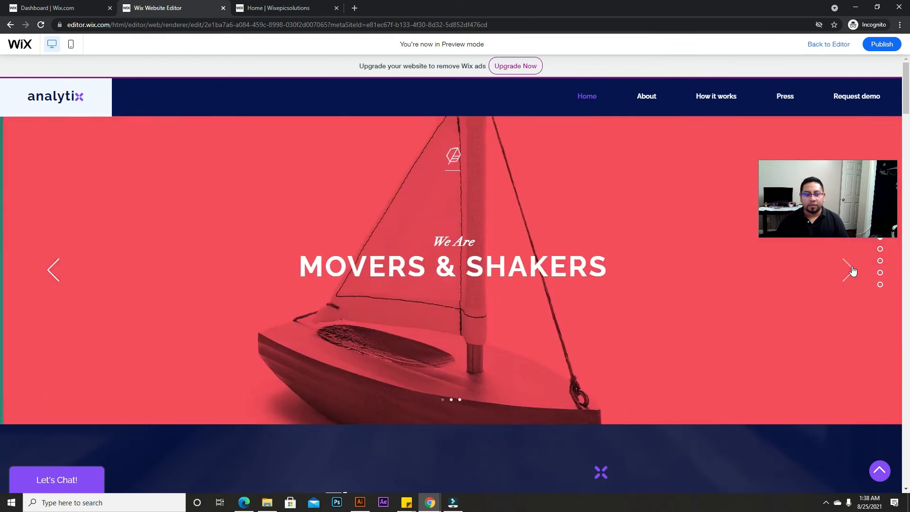
left_click(852, 270)
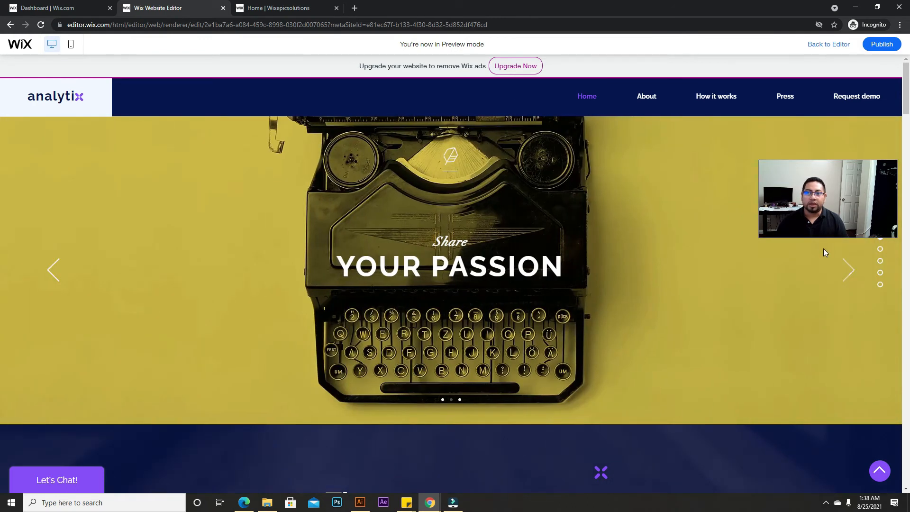
left_click(837, 46)
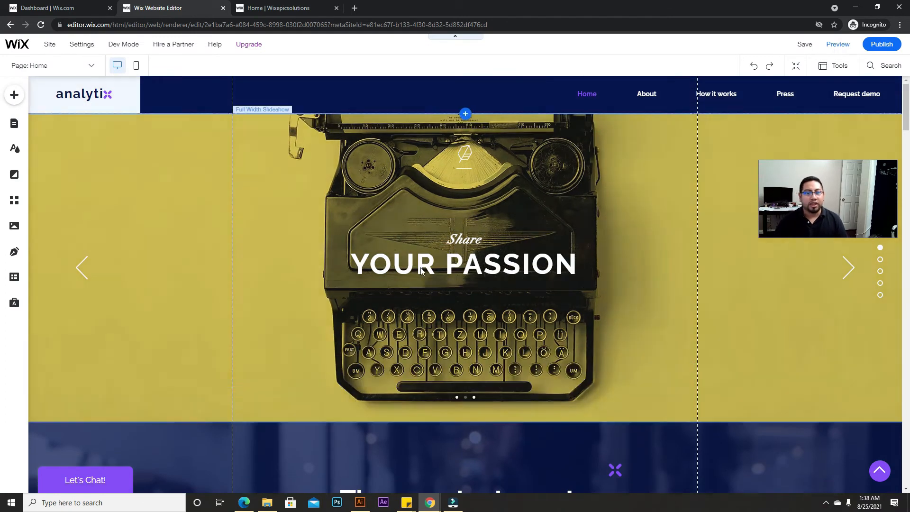
Step: Open the slide manager of the full-width slideshow and reposition it so that the whole slide list is in view
left_click(202, 164)
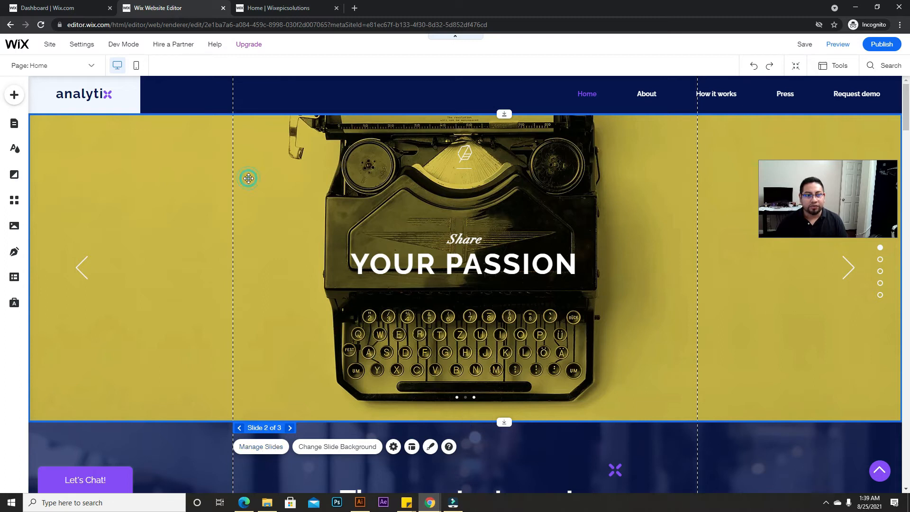
left_click(489, 88)
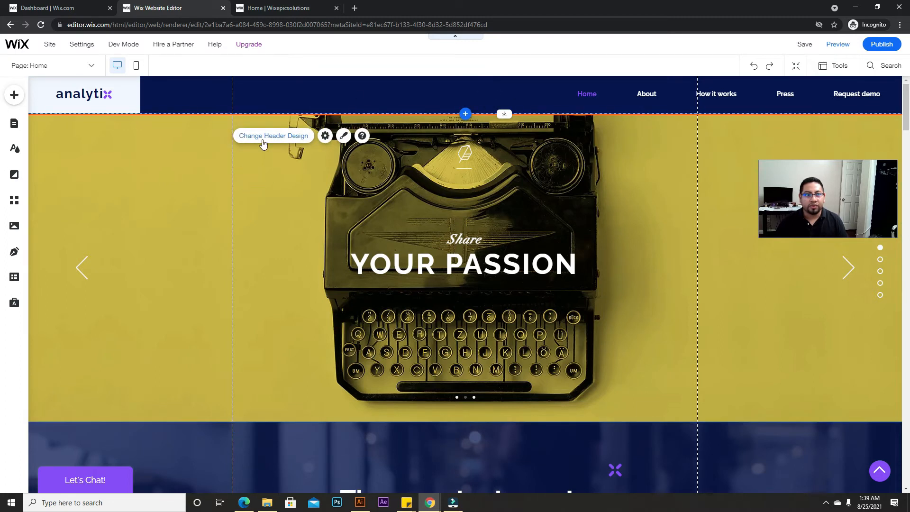
left_click(242, 166)
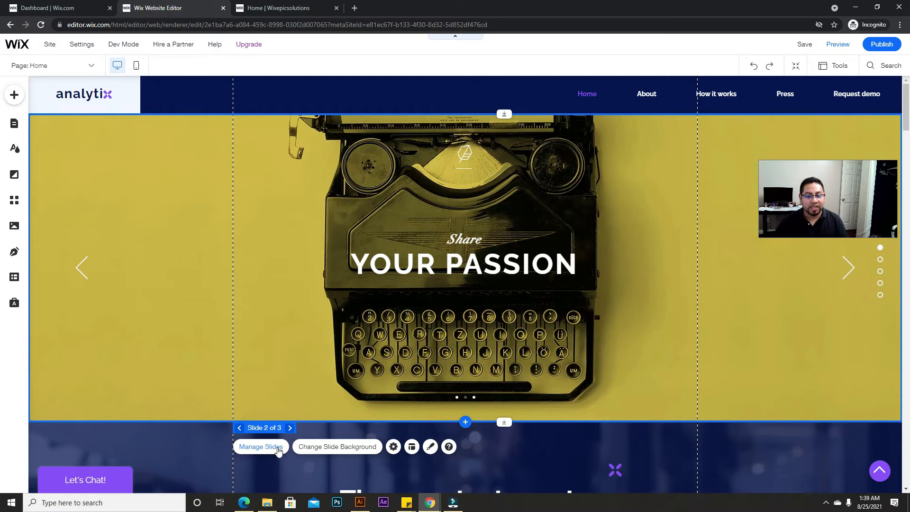
left_click(279, 451)
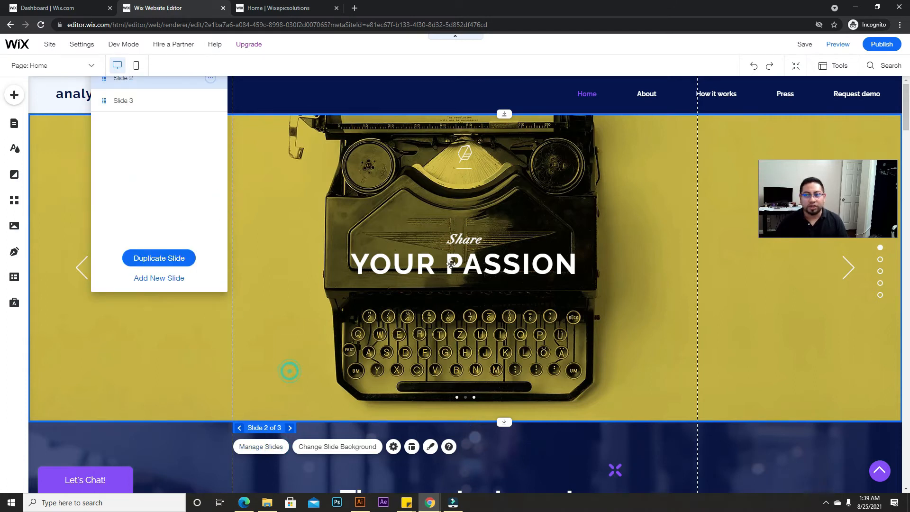
scroll(451, 263, "down", 6)
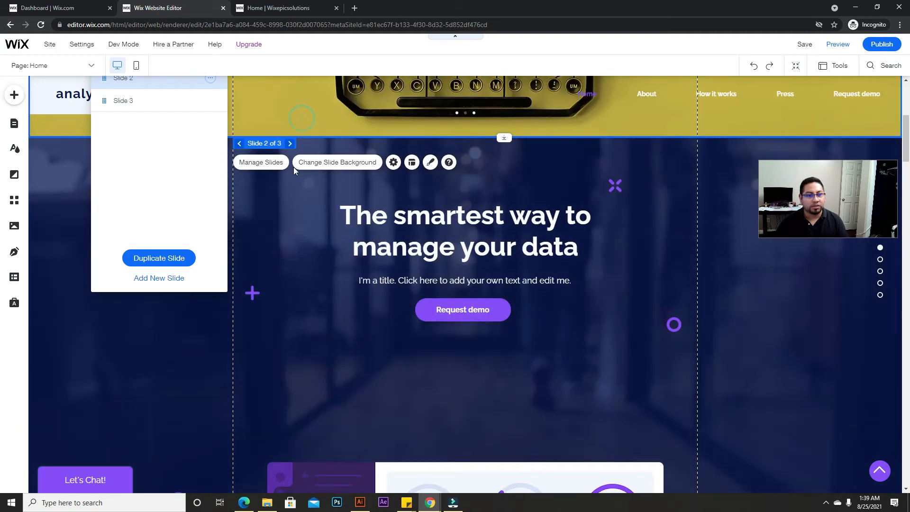
left_click(294, 169)
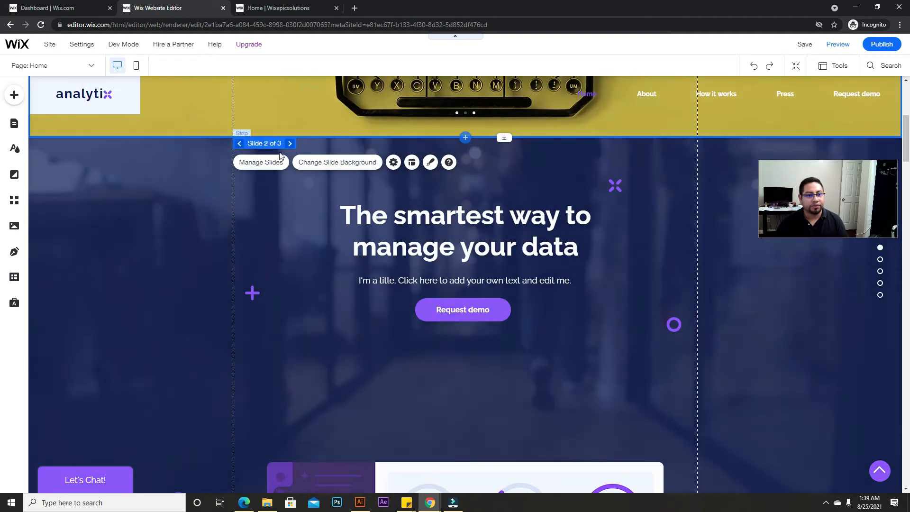
left_click(262, 161)
left_click_drag(185, 172, 250, 93)
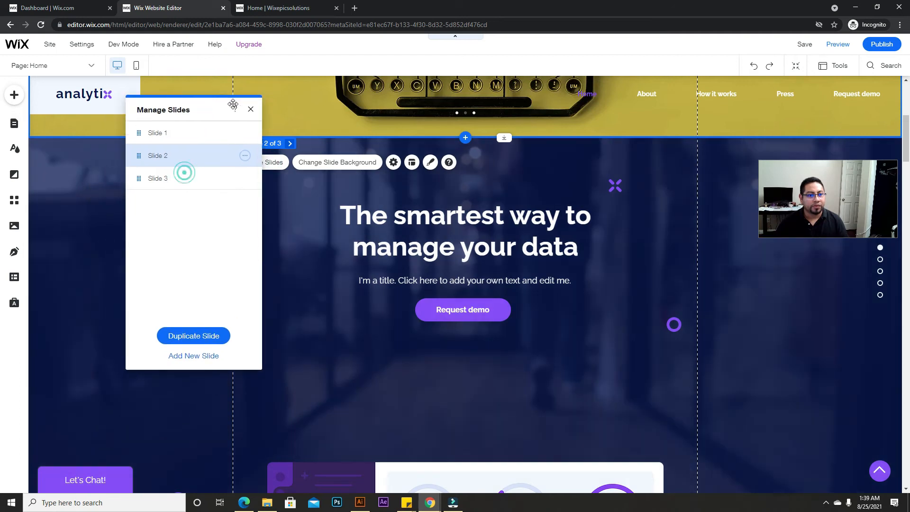
scroll(305, 193, "up", 4)
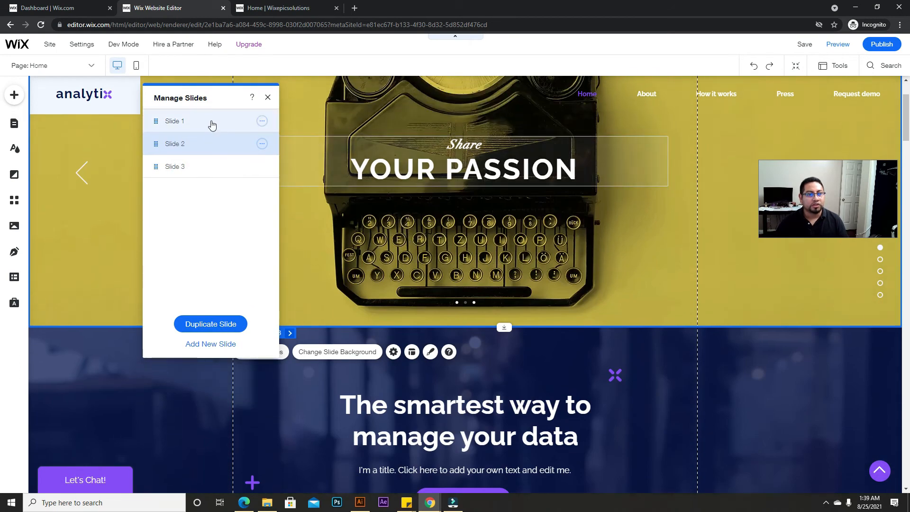
Step: Display Slide 1, Slide 2 and Slide 3 in turn from the slide list
left_click(209, 121)
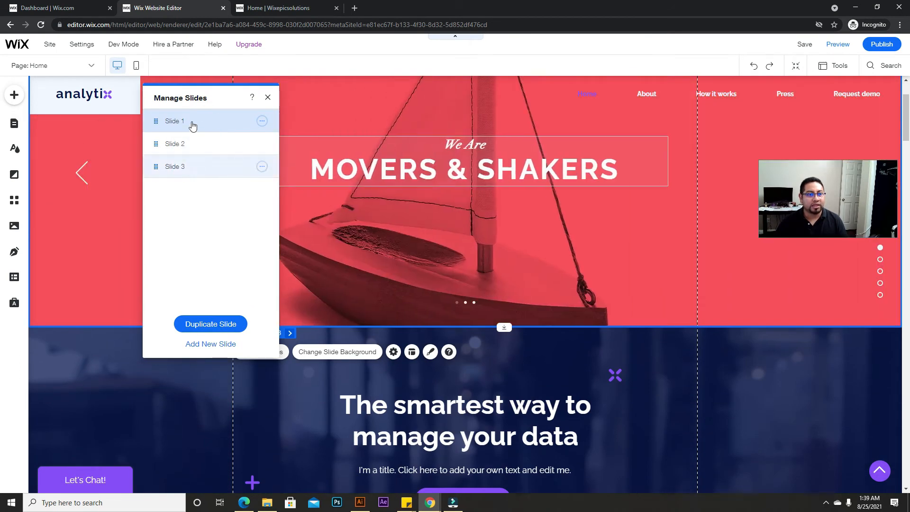
left_click(193, 141)
left_click(203, 168)
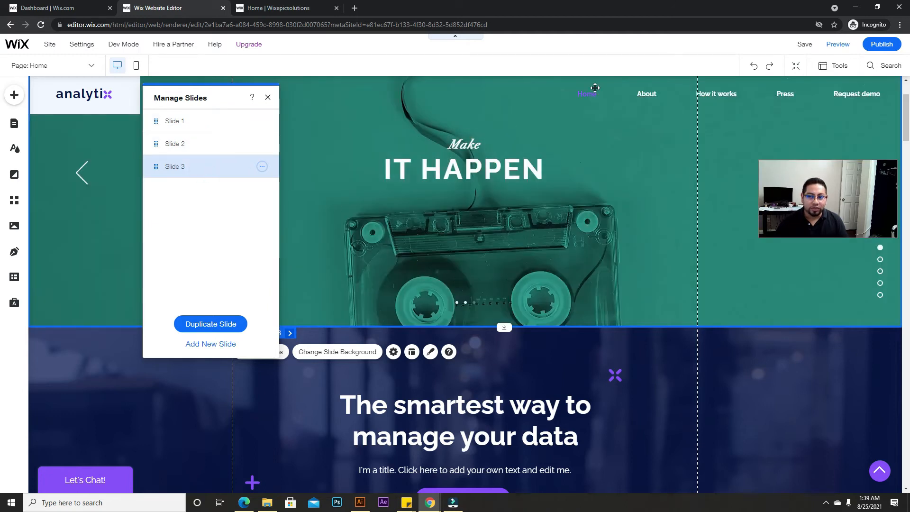
Step: Move the "Make It Happen" text off the third slide onto the strip below, and back onto the slide just above the cassette
left_click_drag(566, 179, 490, 400)
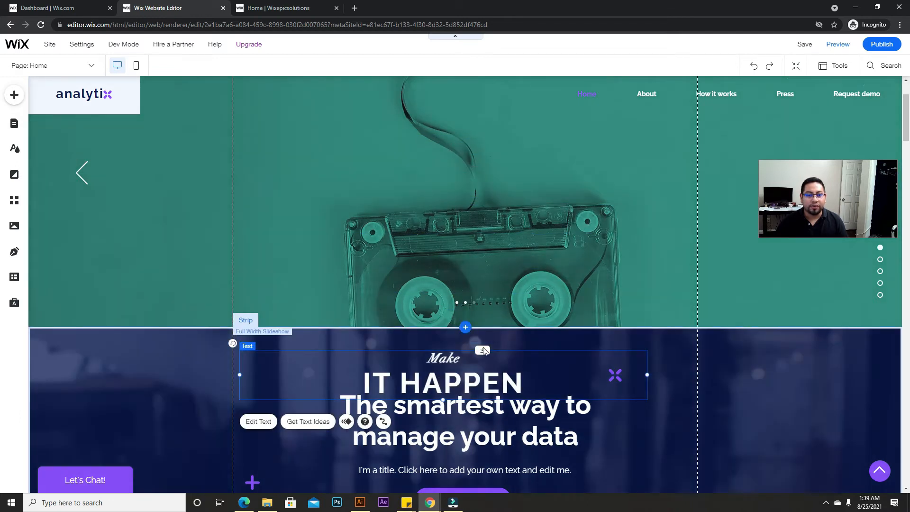
scroll(448, 291, "up", 2)
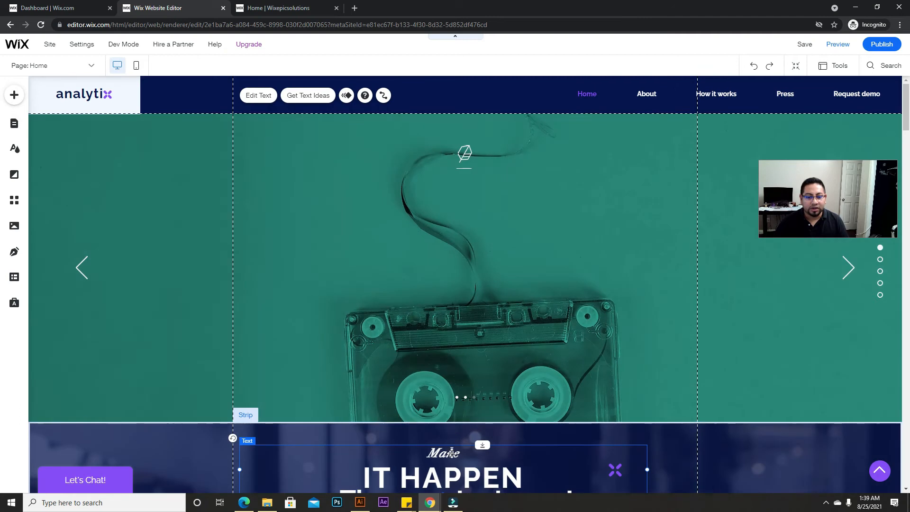
left_click_drag(453, 453, 465, 471)
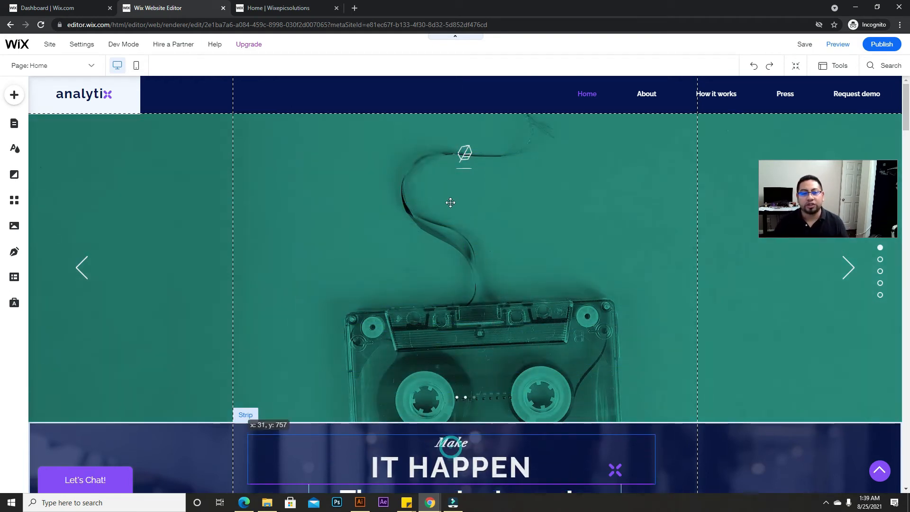
left_click_drag(450, 202, 477, 230)
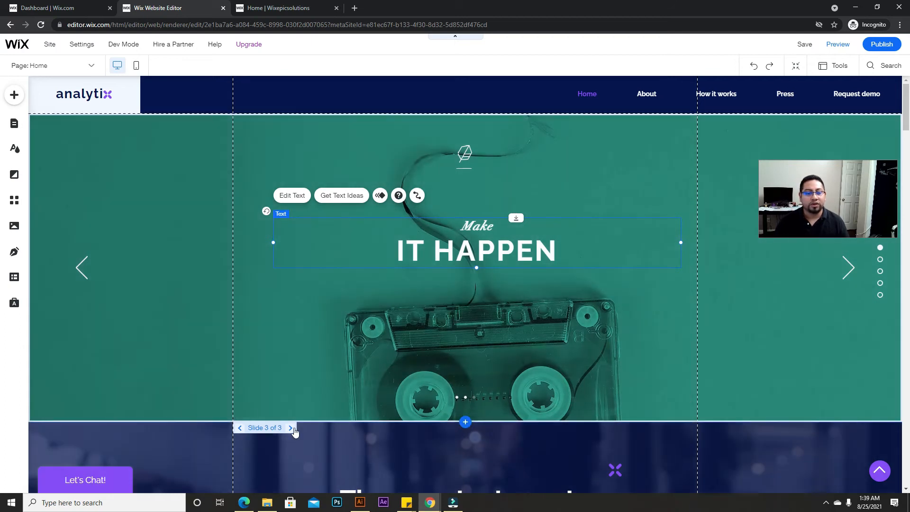
Step: Go to the first slide and replace its sailboat background with the dark grey theme color #2F2E2E
left_click(291, 428)
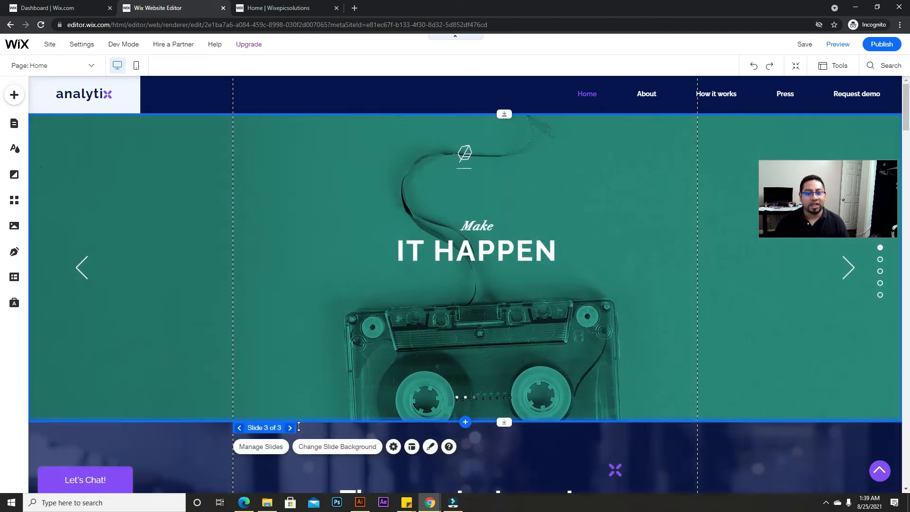
left_click(291, 428)
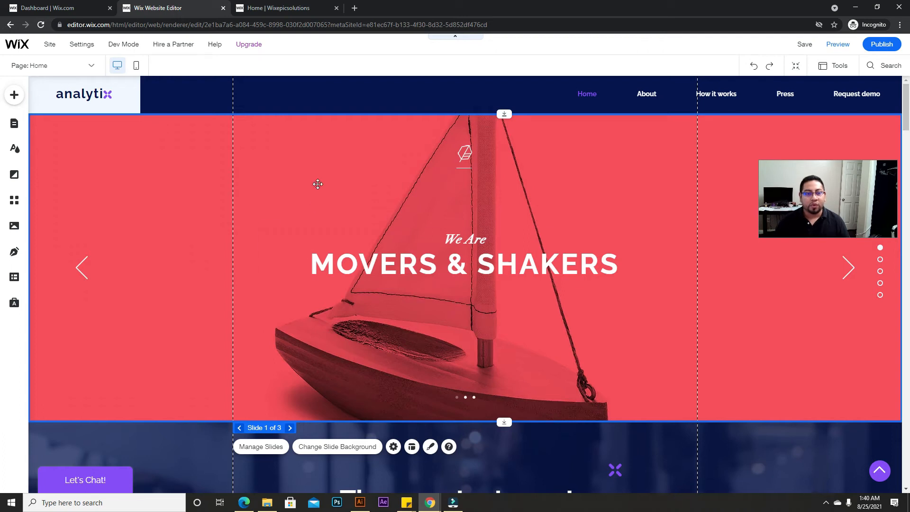
left_click(324, 447)
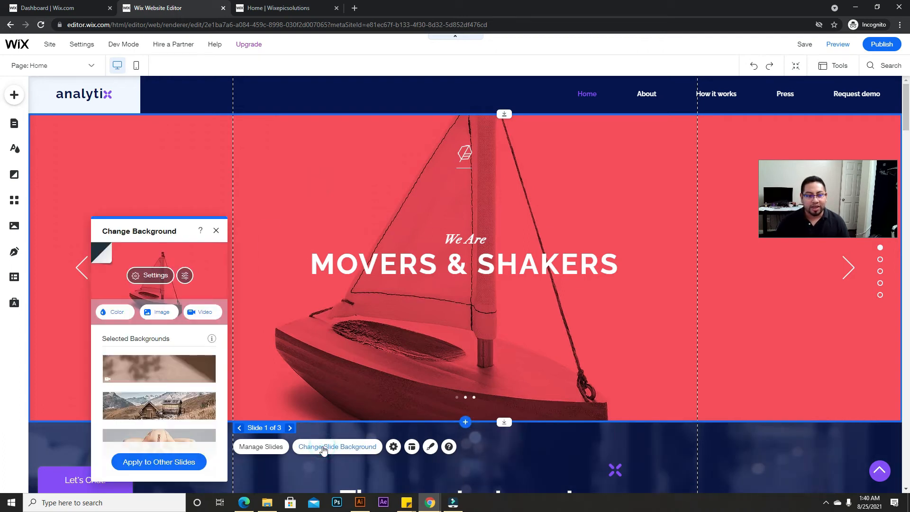
left_click(116, 312)
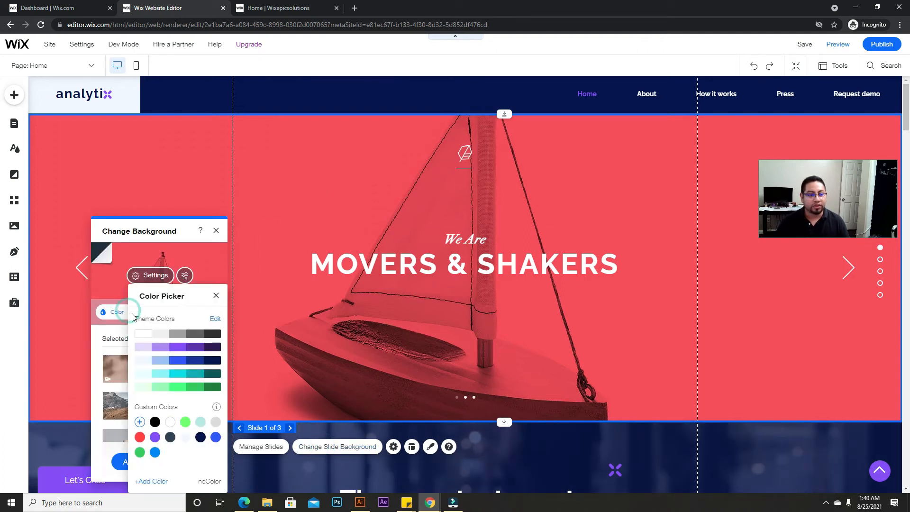
left_click(179, 362)
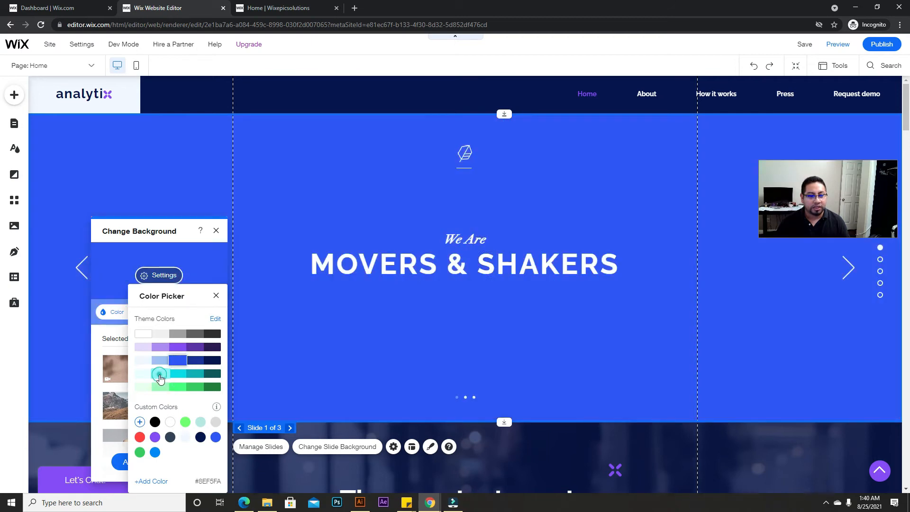
left_click(160, 373)
left_click(144, 337)
left_click(165, 335)
left_click(212, 336)
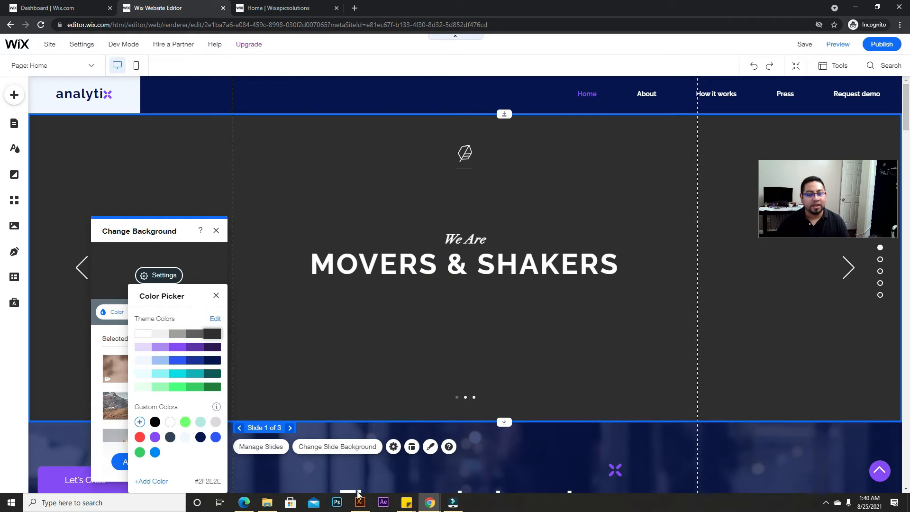
left_click(216, 295)
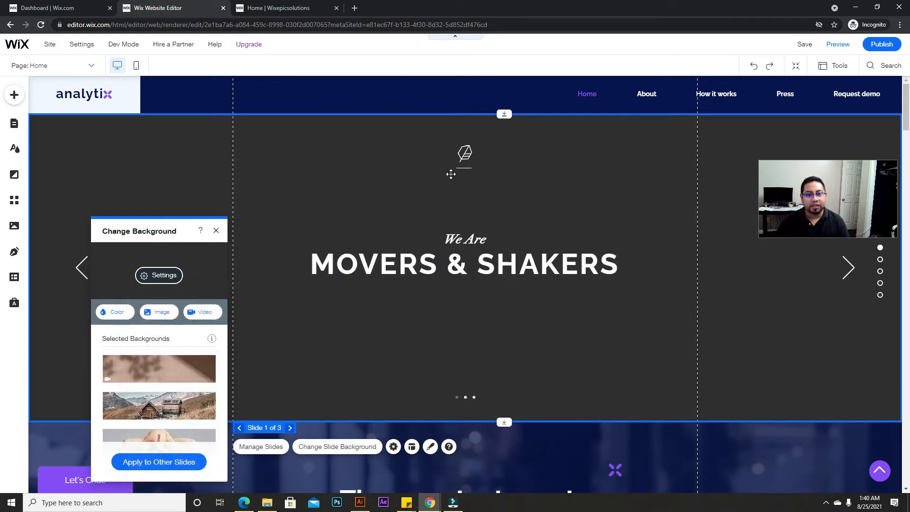
Step: Delete the small logo image and the short line beneath it from the first slide
left_click(464, 151)
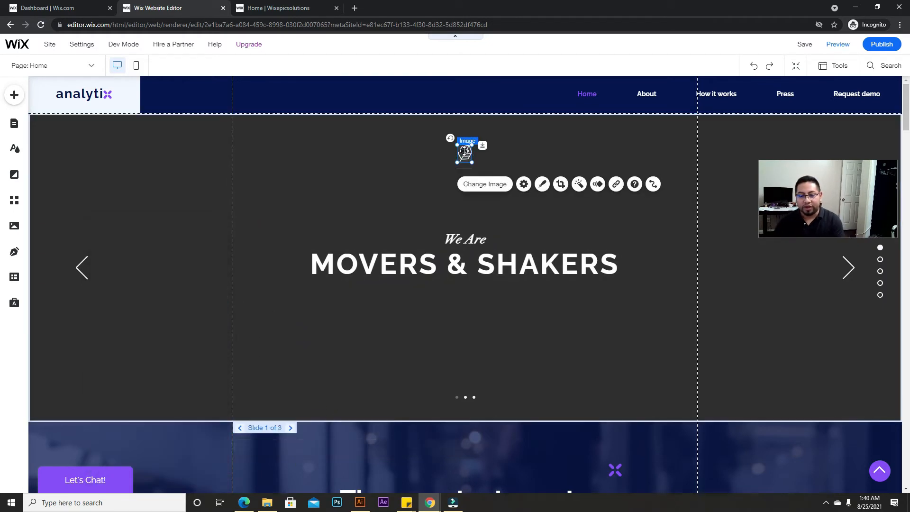
key("Delete")
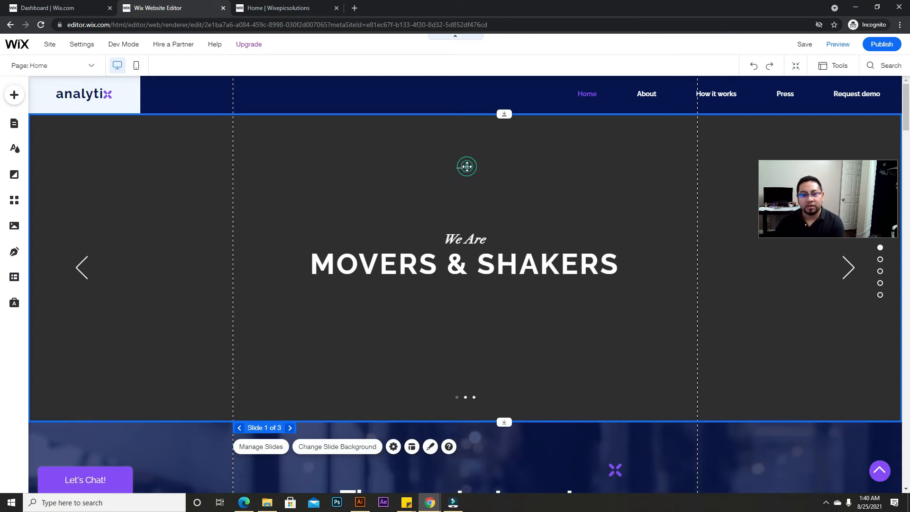
left_click(463, 169)
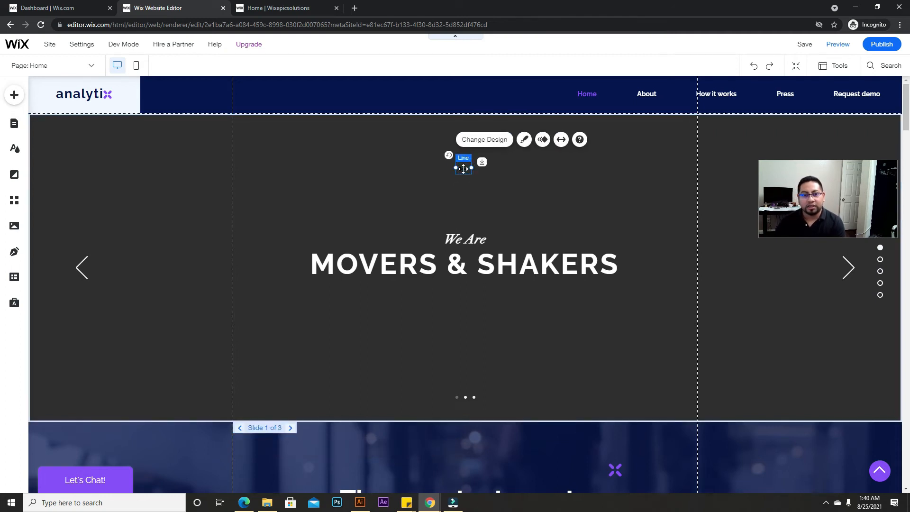
key("Delete")
Step: Set the "We Are Movers & Shakers" text to the Lulo Clean font and place it around the middle of the slide
left_click_drag(477, 240, 477, 158)
left_click(284, 219)
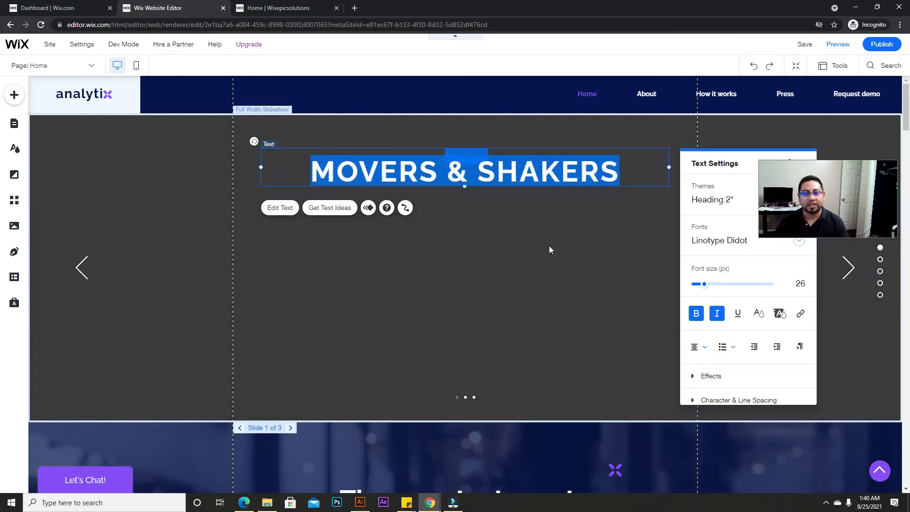
left_click(710, 241)
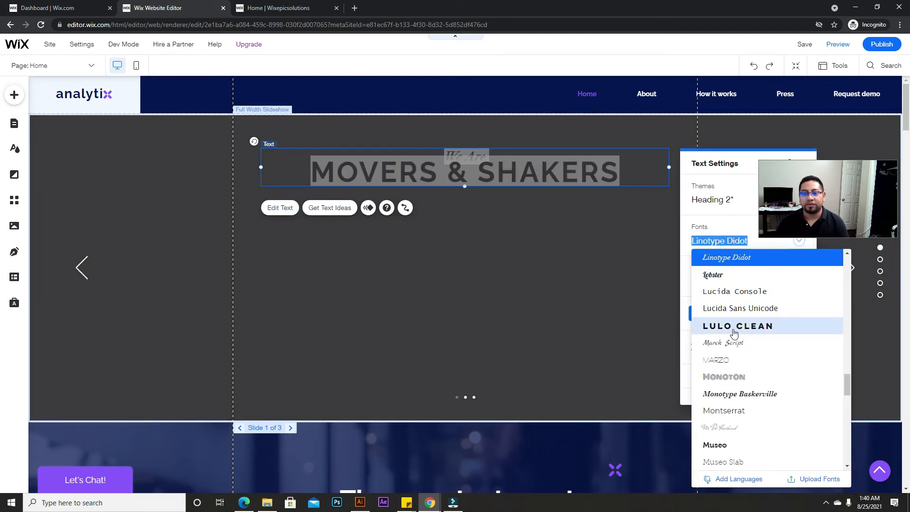
left_click(734, 330)
left_click(520, 303)
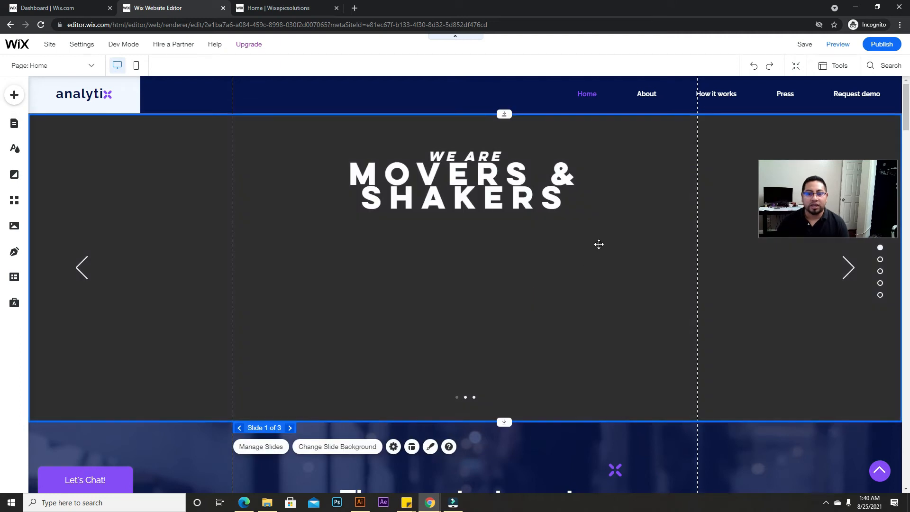
left_click_drag(500, 205, 509, 281)
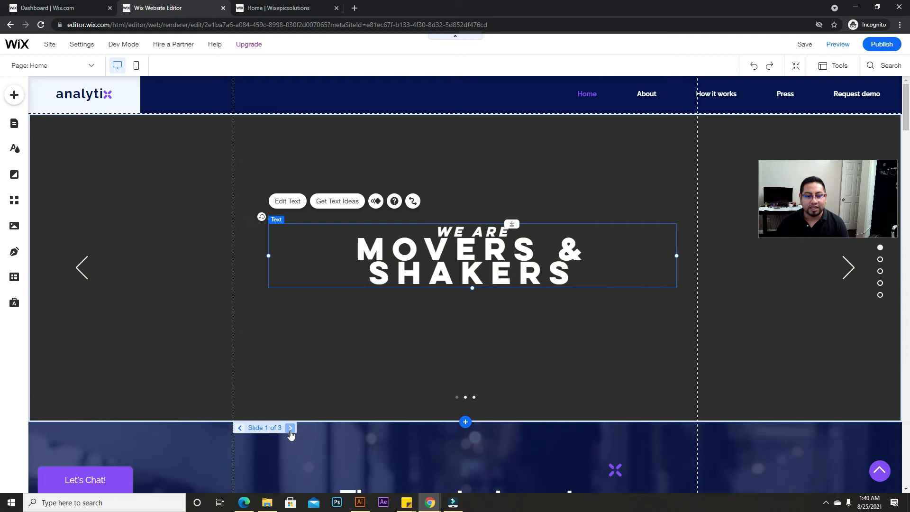
Step: Go to the second slide and browse the Box Slideshows designs among the interactive elements
left_click(290, 428)
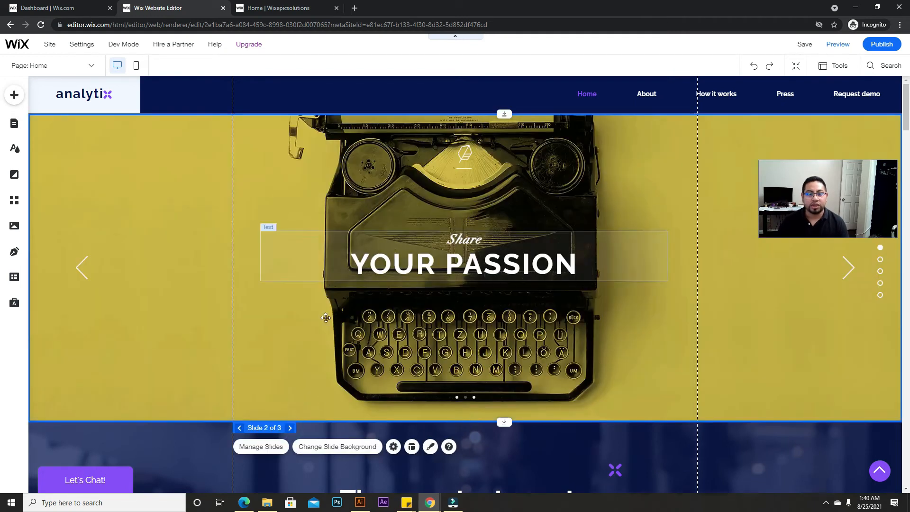
left_click(13, 94)
left_click(56, 263)
left_click(59, 224)
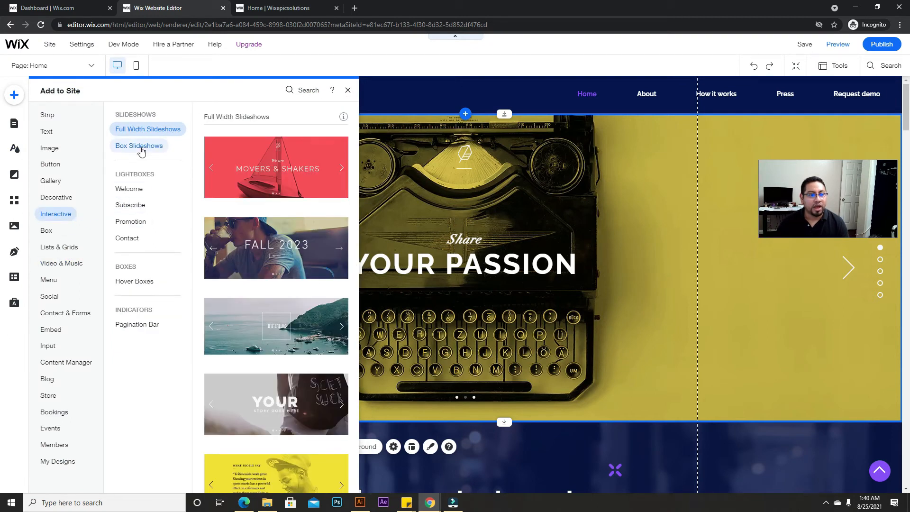
left_click(141, 148)
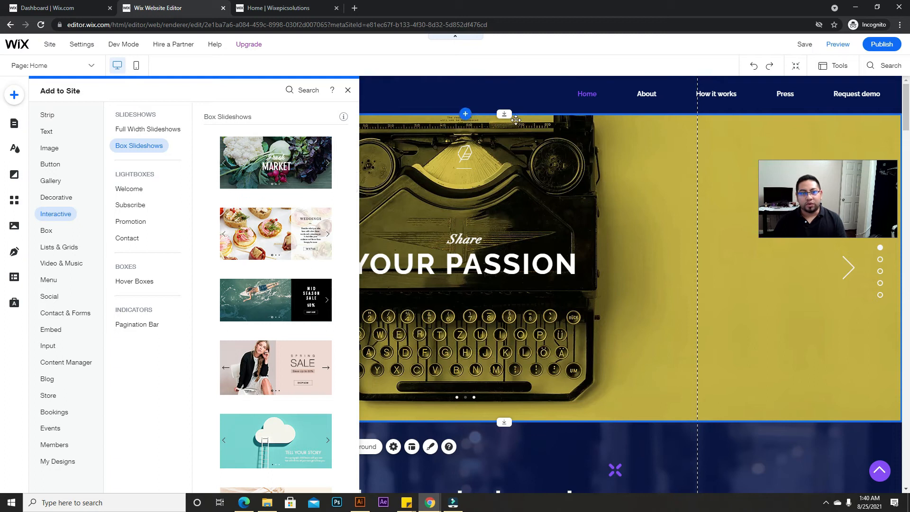
Step: Add a blank white Classic strip above the full-width slideshow and stretch it much taller
left_click(47, 115)
left_click_drag(189, 201, 571, 194)
left_click_drag(509, 307, 500, 509)
Step: Add the "Fresh Market" box slideshow to the middle of the blank white strip
left_click(15, 95)
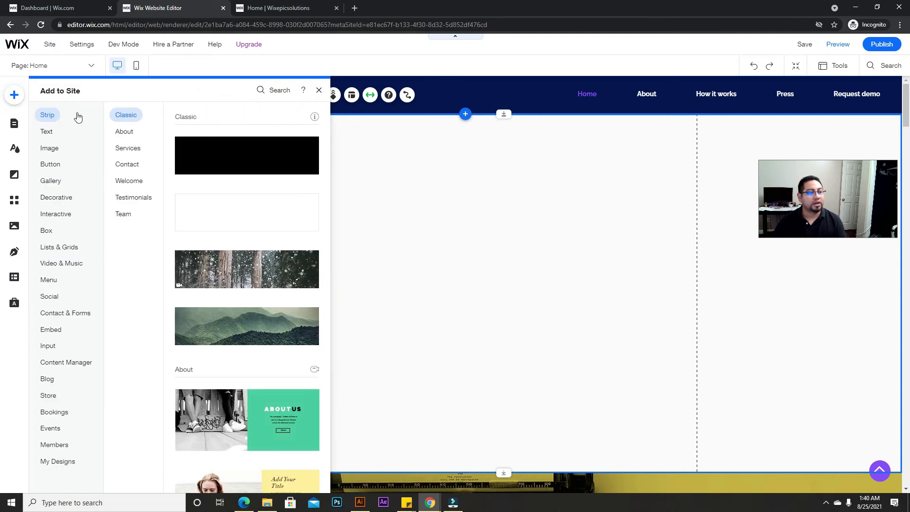
left_click(56, 215)
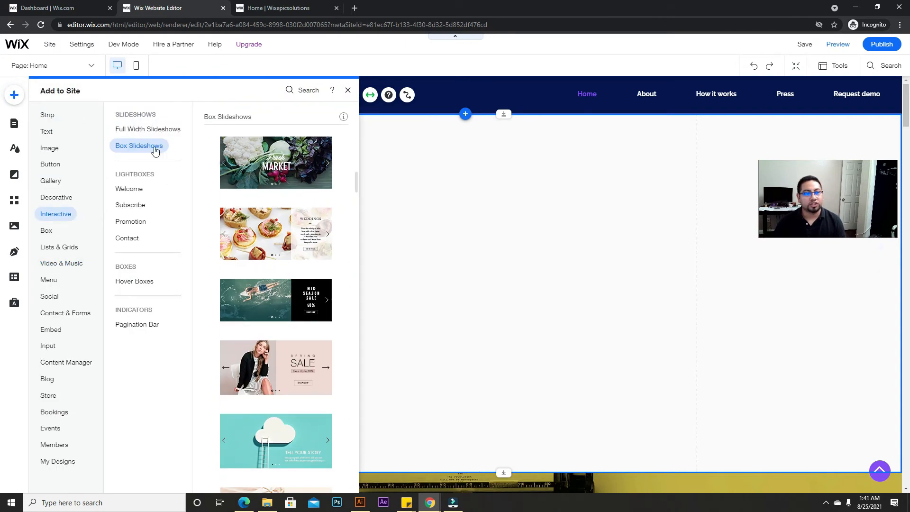
left_click_drag(301, 168, 504, 262)
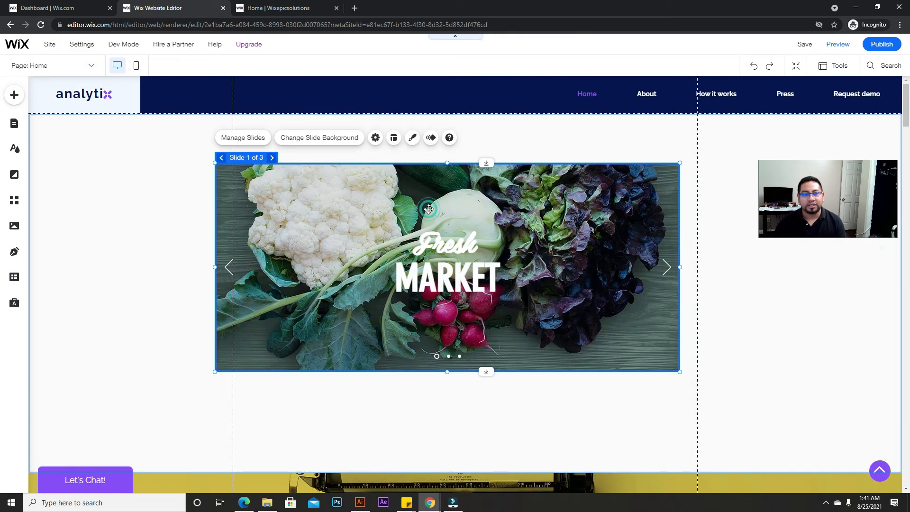
Step: Replace the box slideshow's first slide background with the Wix media photo of hands drawing a heart in flour
left_click(304, 142)
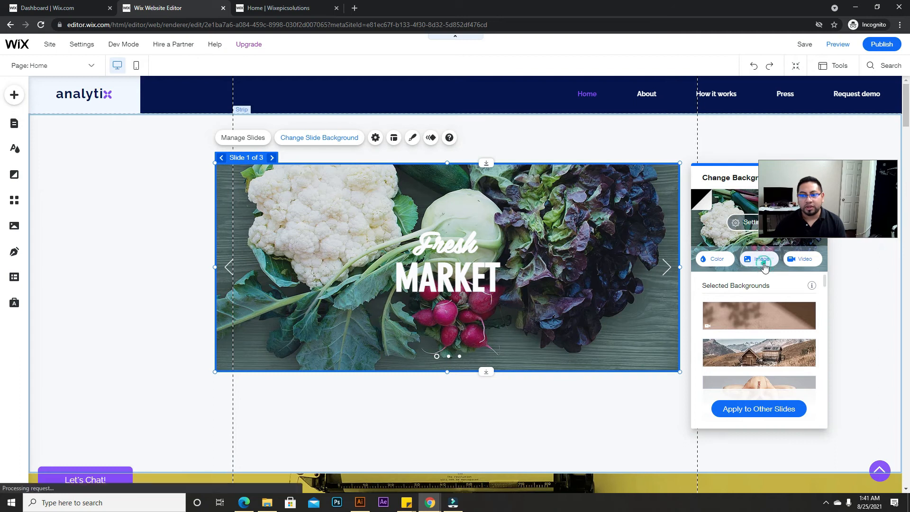
left_click(760, 260)
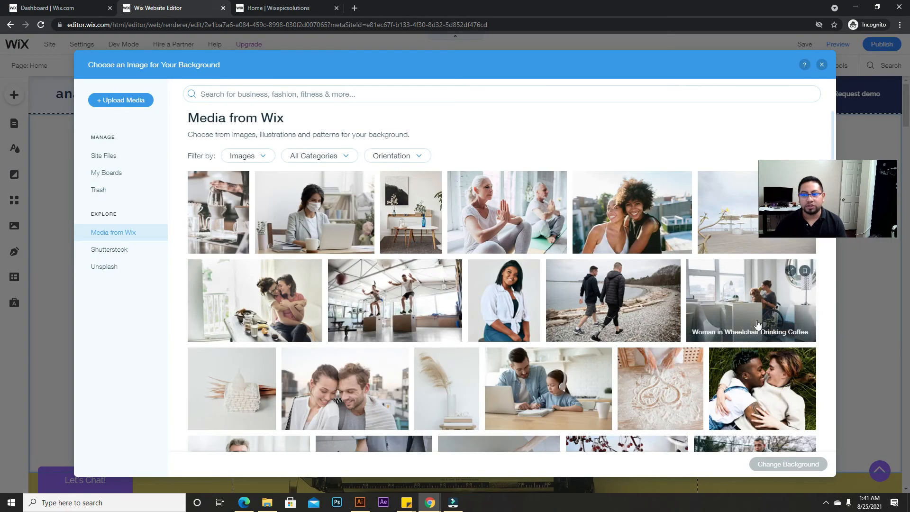
left_click(653, 397)
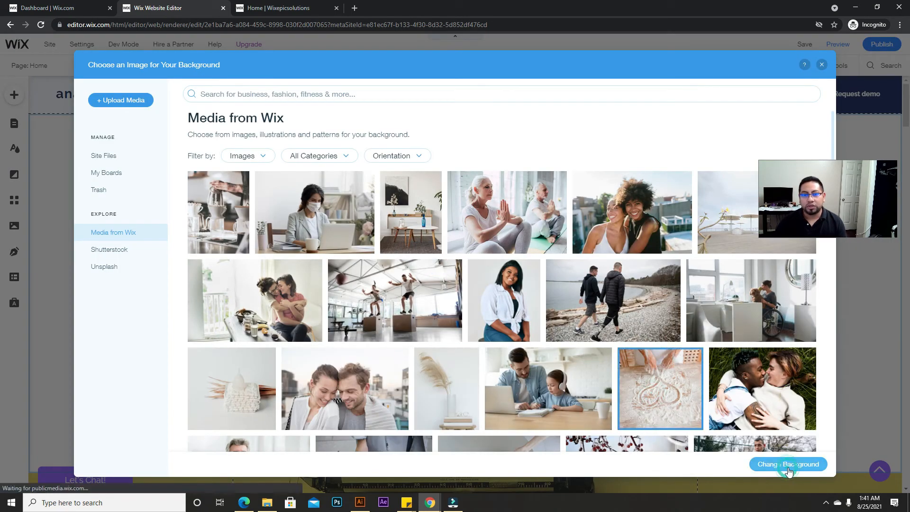
left_click(788, 464)
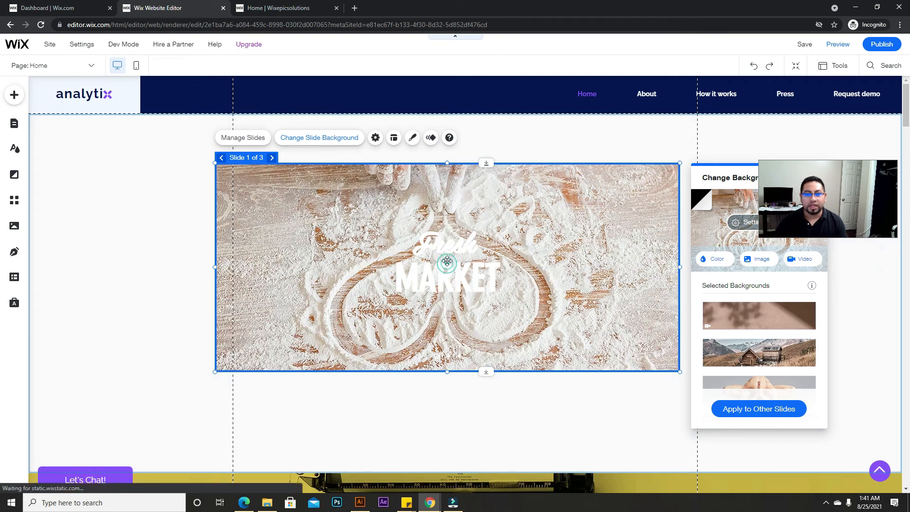
Step: Color the "Fresh" text on the first box slide black
left_click(447, 261)
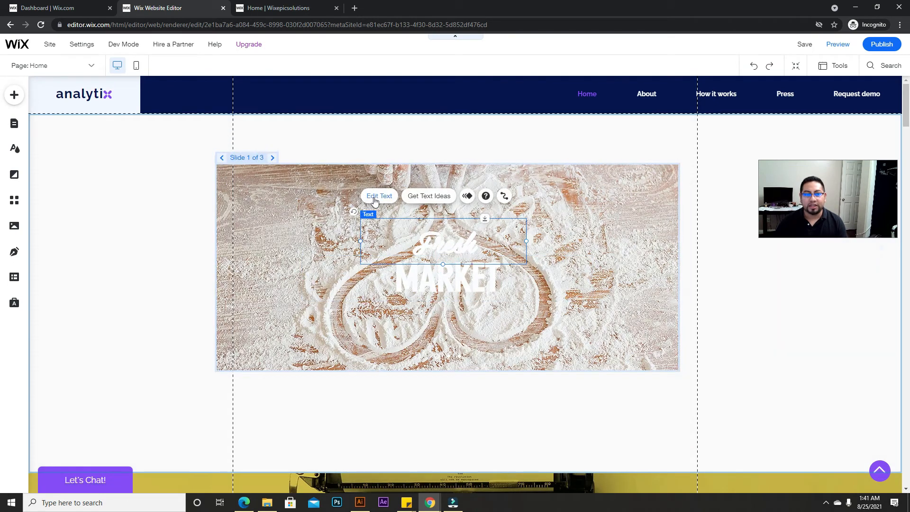
left_click(375, 199)
left_click(615, 382)
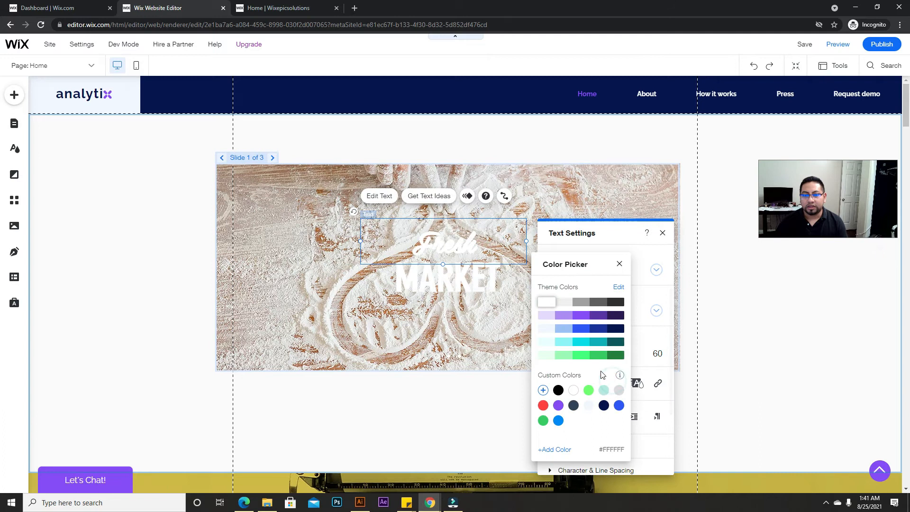
left_click(558, 389)
left_click(453, 273)
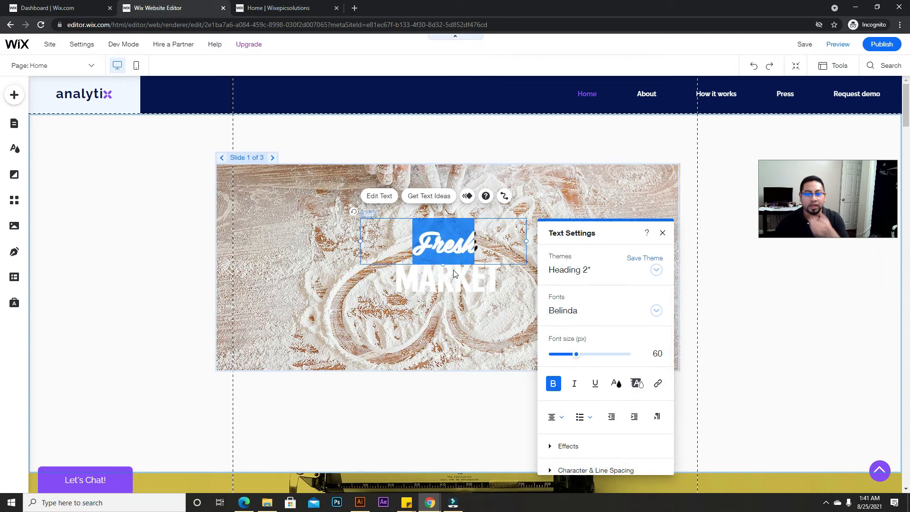
Step: Color the "MARKET" text black (#000000) and close its text settings
left_click(450, 277)
left_click(316, 233)
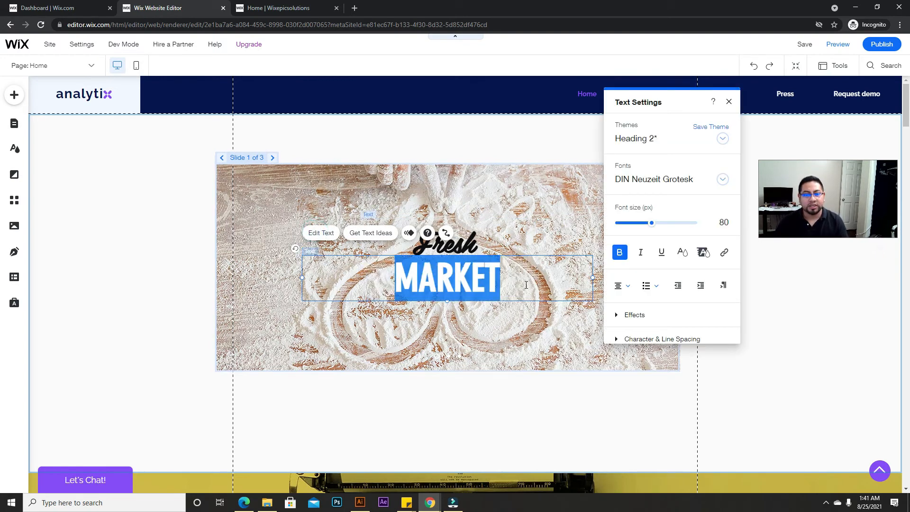
left_click(682, 252)
left_click(623, 260)
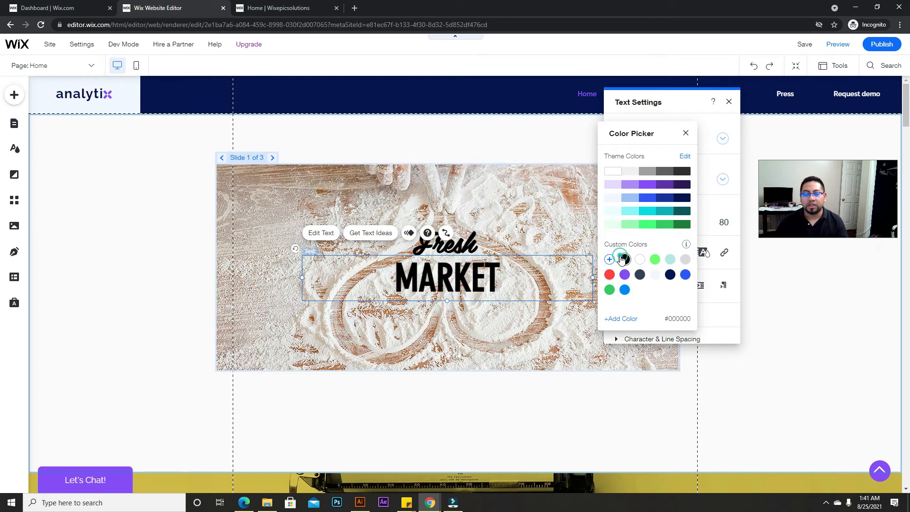
left_click(686, 133)
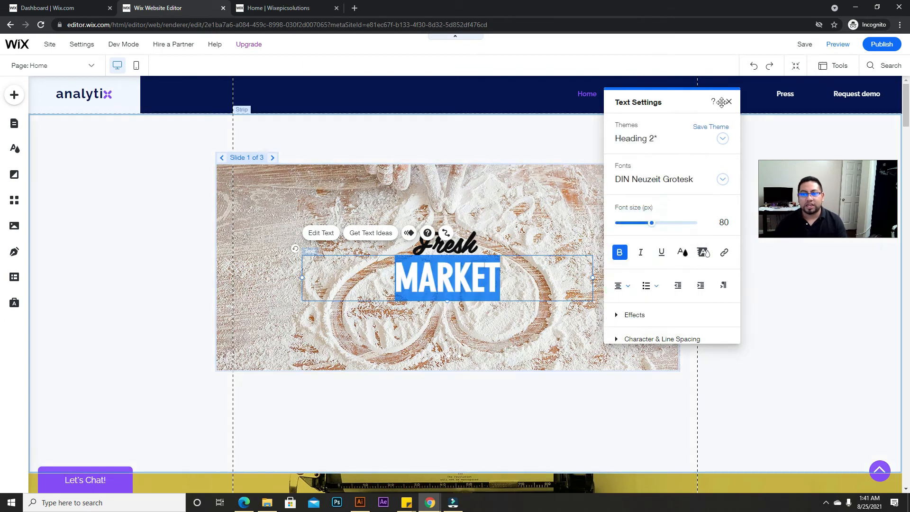
left_click(728, 101)
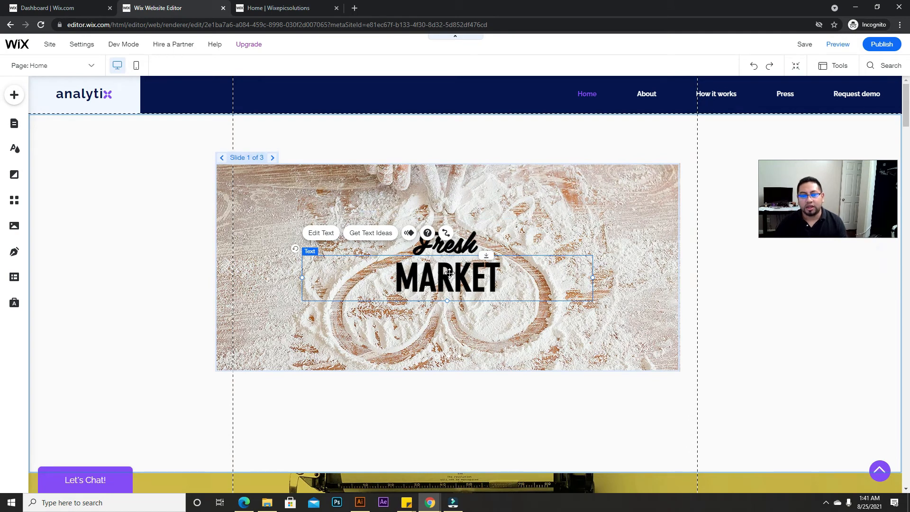
Step: Make the "MARKET" text italic, remove its bold formatting, and toggle underlining on and off
left_click(322, 233)
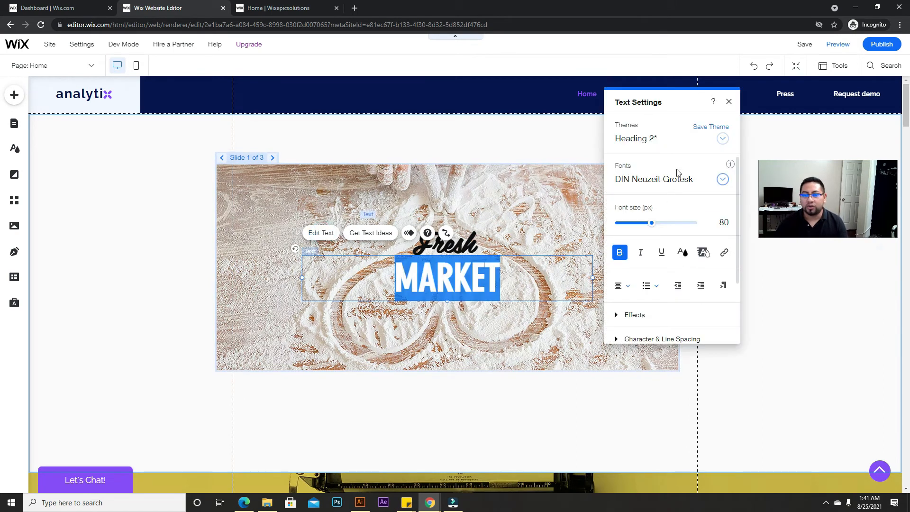
left_click(640, 253)
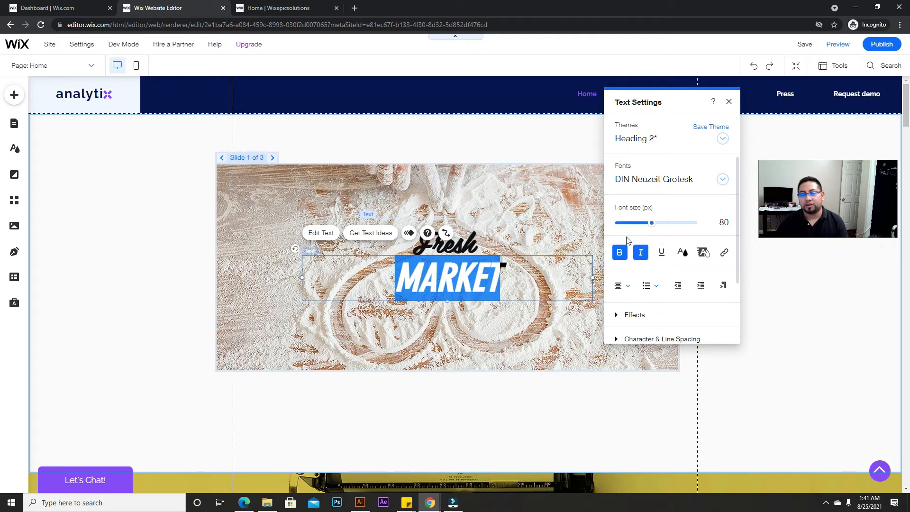
left_click(622, 253)
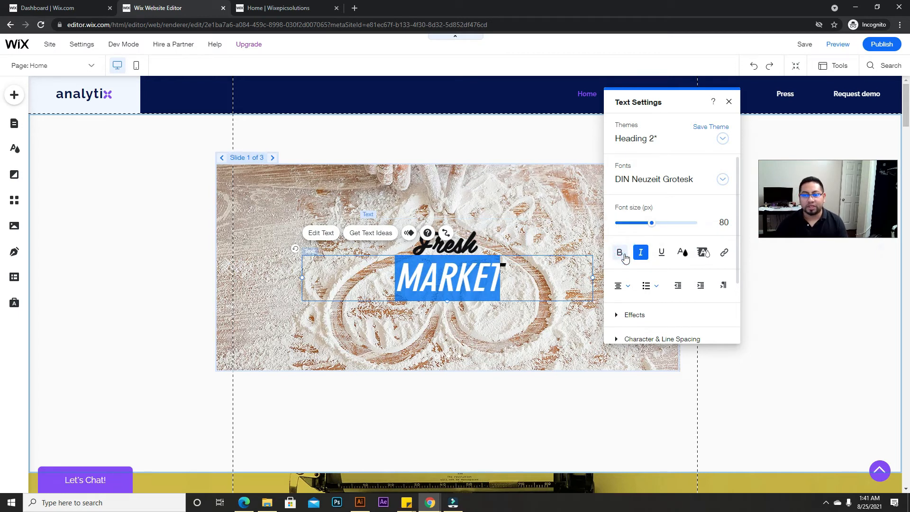
left_click(663, 253)
left_click(666, 255)
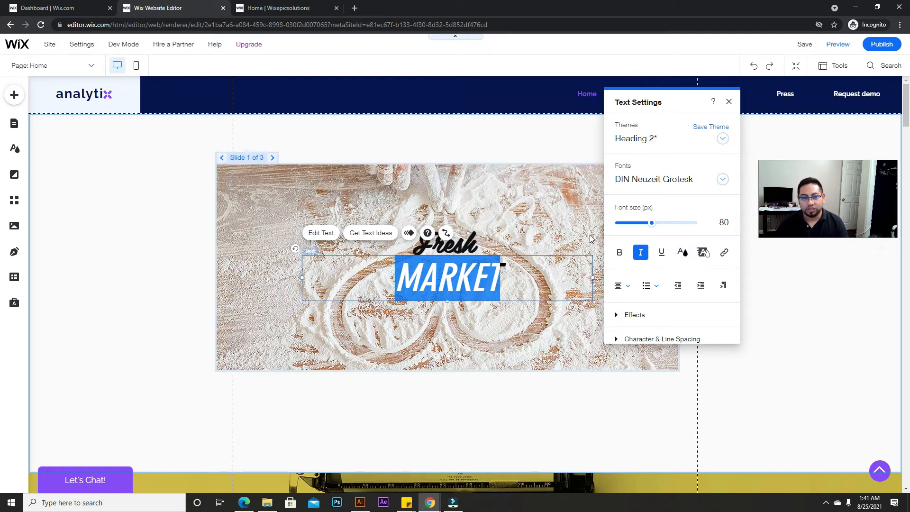
Step: Apply text effect C to the "MARKET" text and move it up and to the right, above "Fresh"
scroll(626, 265, "down", 3)
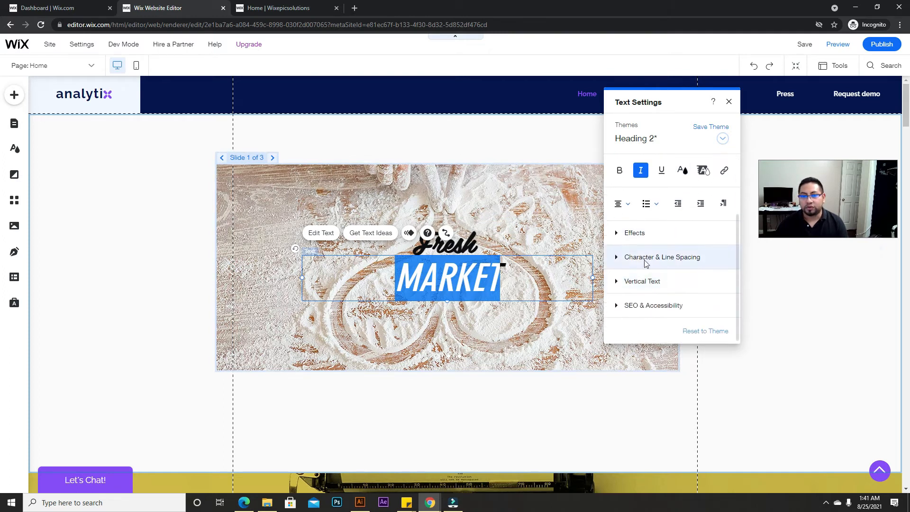
left_click(616, 233)
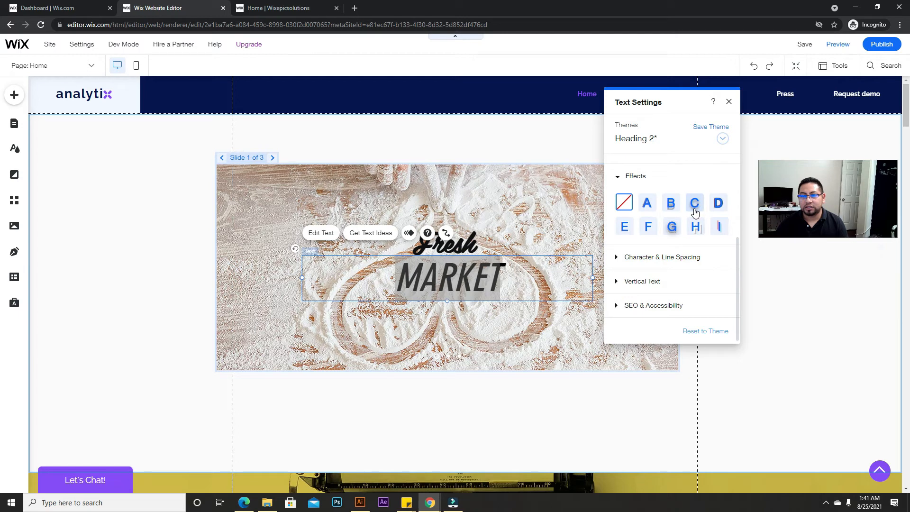
left_click(695, 210)
left_click(479, 274)
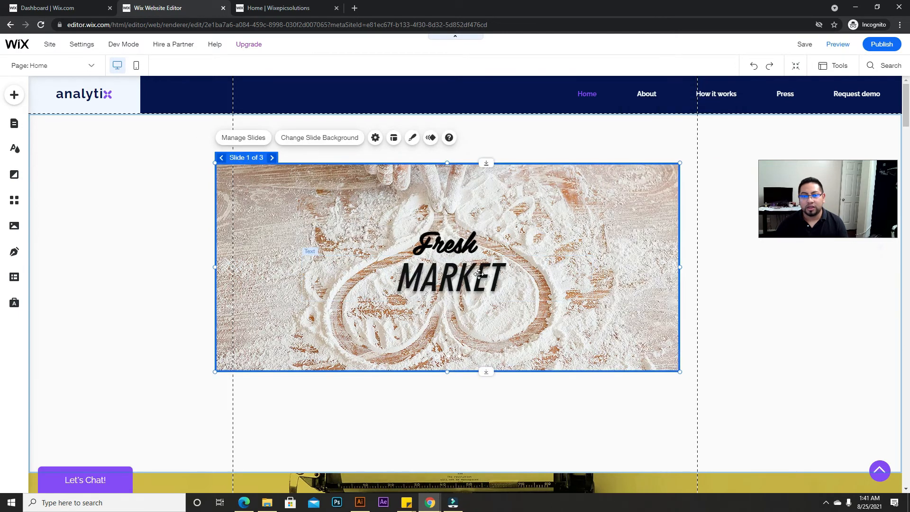
left_click_drag(473, 285, 536, 211)
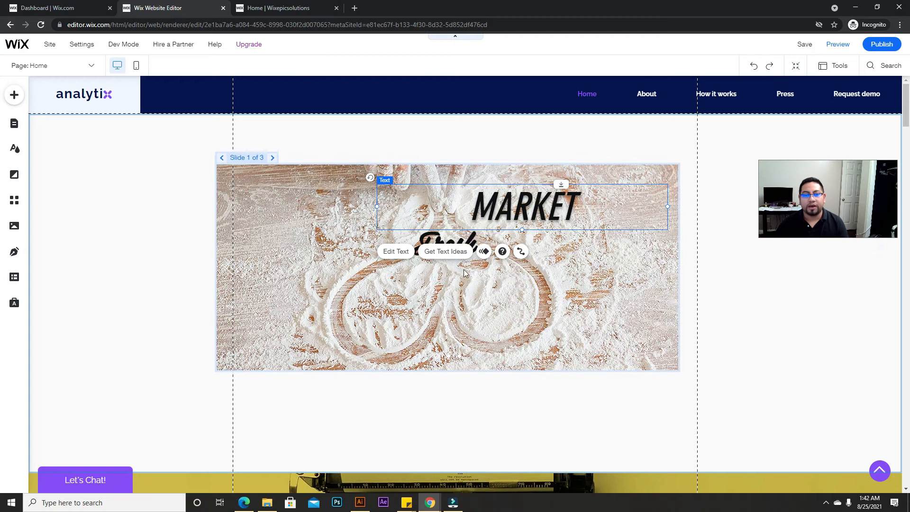
Step: Give the "MARKET" text a Glide-In animation with a distance of 213 px and preview it
left_click(483, 251)
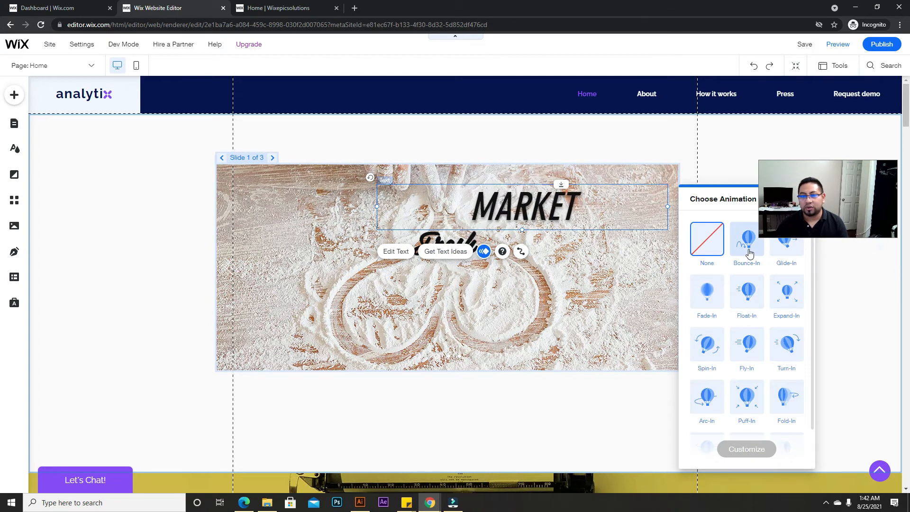
left_click(785, 253)
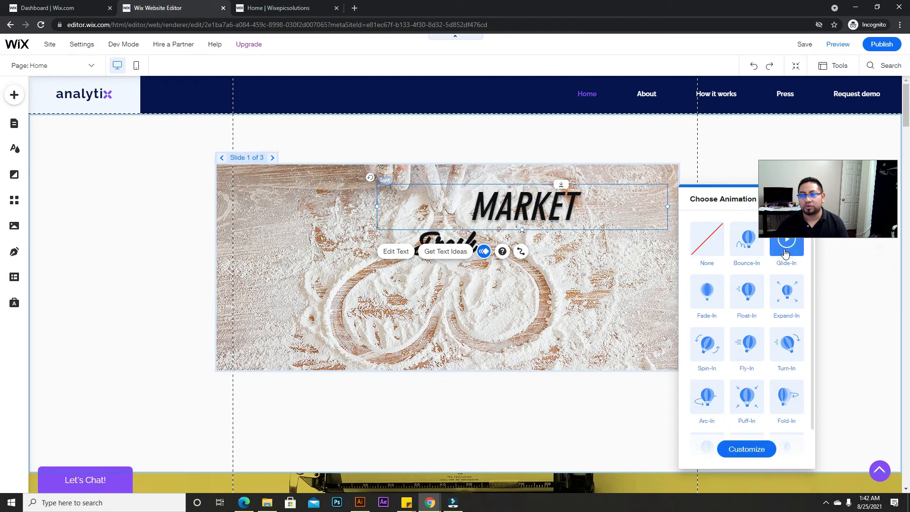
left_click(762, 456)
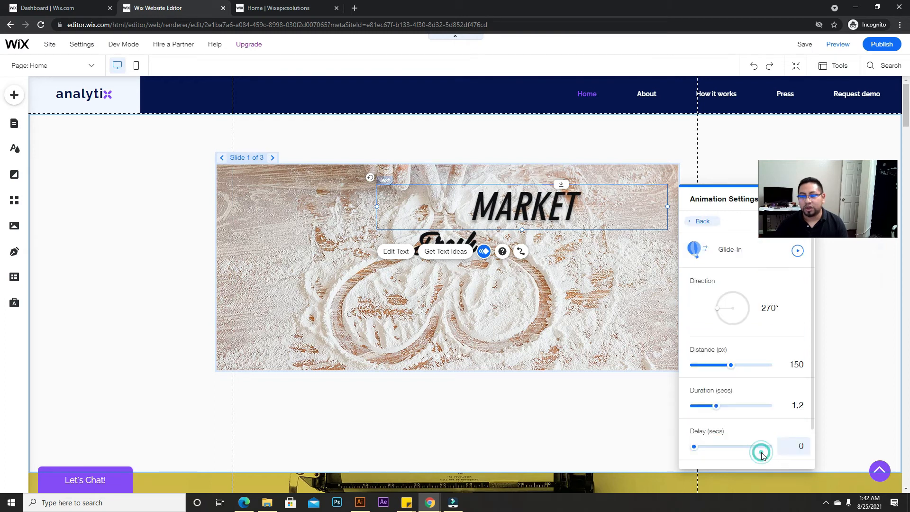
left_click_drag(731, 368, 746, 369)
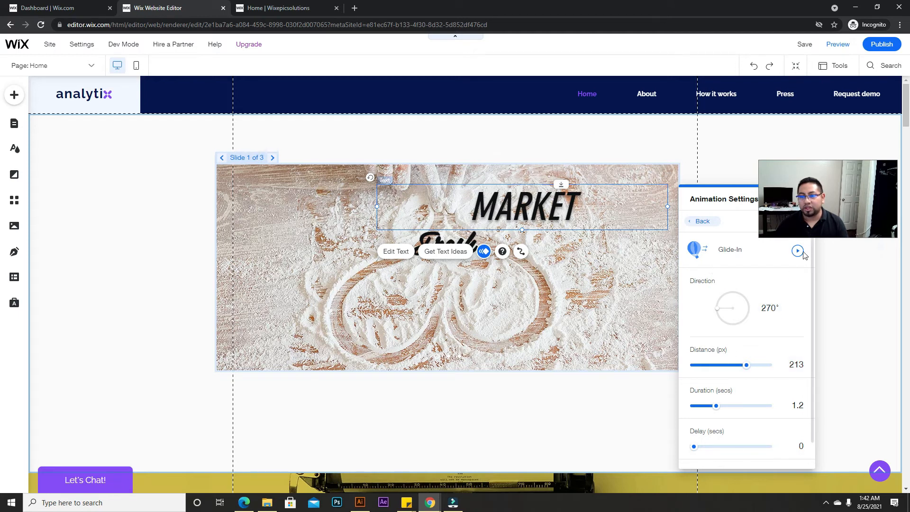
left_click(799, 253)
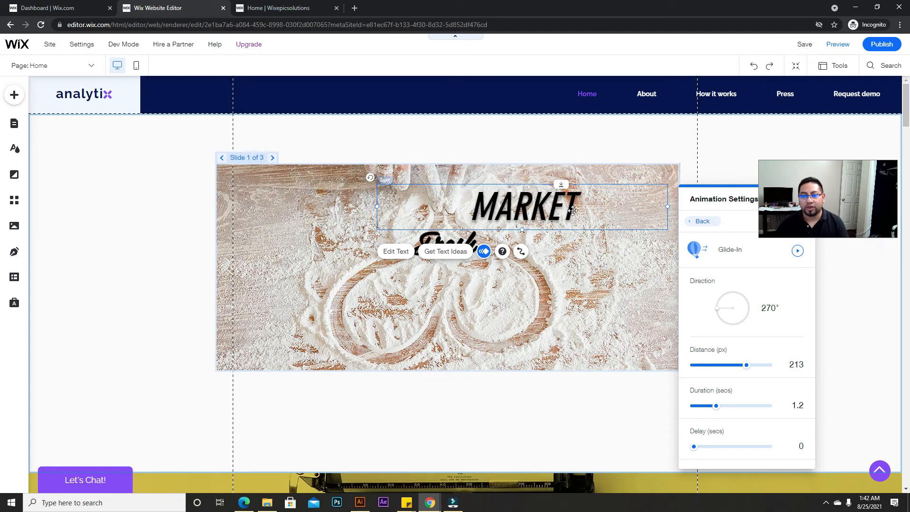
left_click_drag(834, 198, 709, 198)
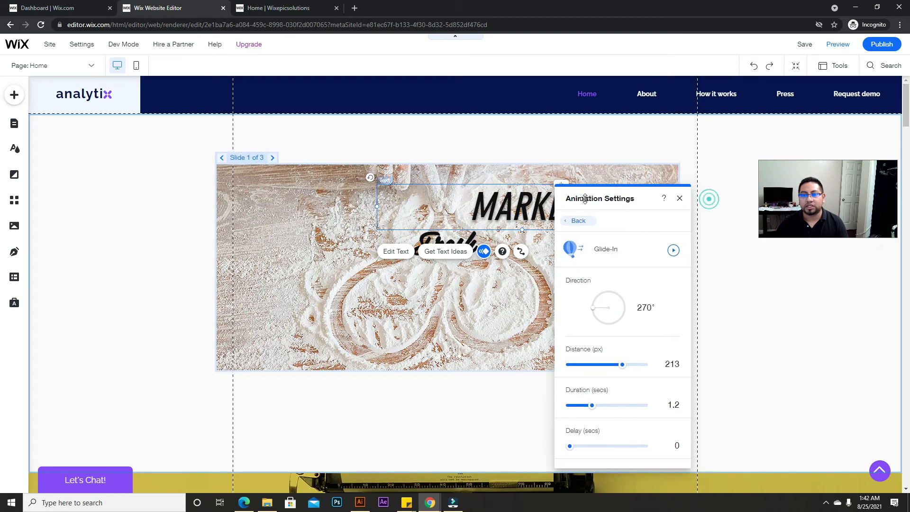
Step: Close the animation settings and delete the box slideshow from the page
left_click(680, 199)
left_click(270, 204)
key("Delete")
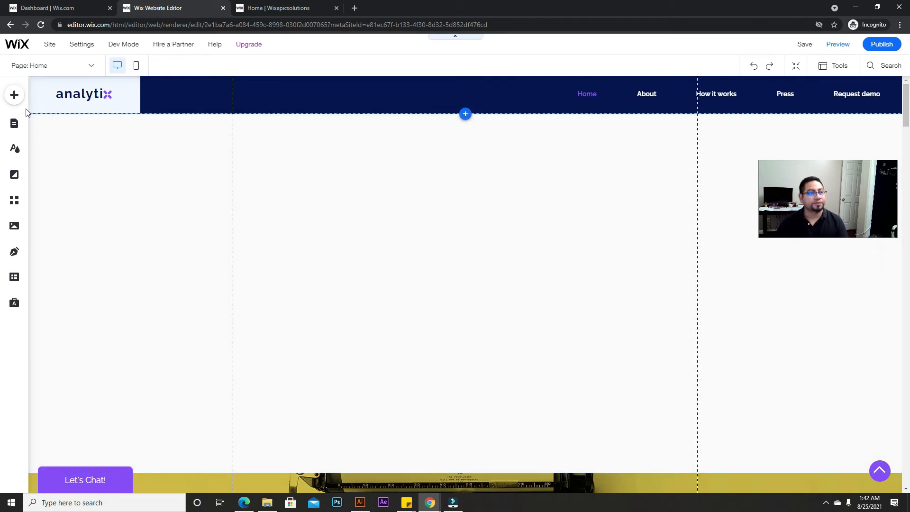
Step: Browse the interactive lightbox designs and add the "Promo (Hey You!)" promotion lightbox to the site
left_click(14, 94)
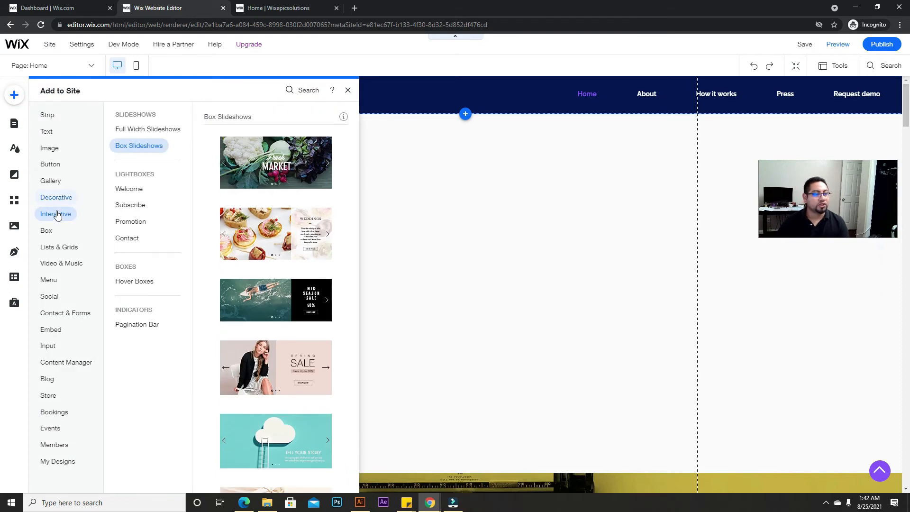
left_click(57, 199)
left_click(57, 215)
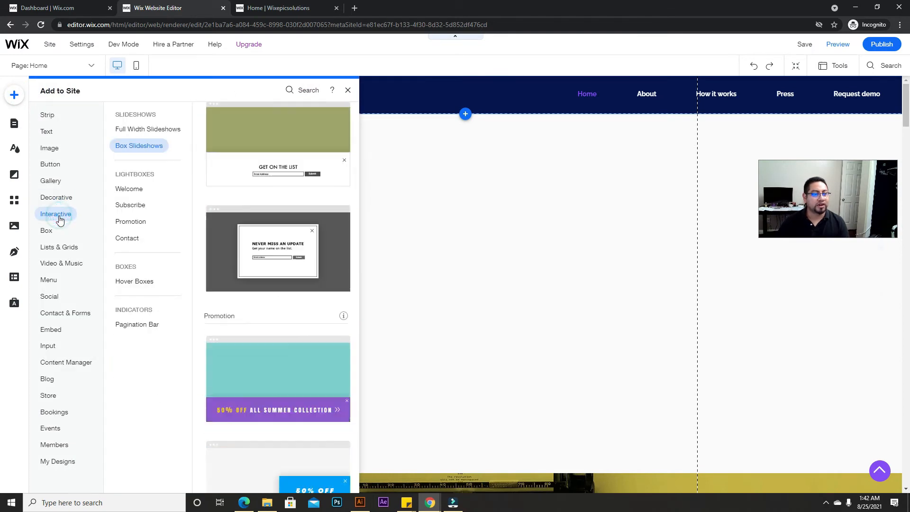
left_click(137, 192)
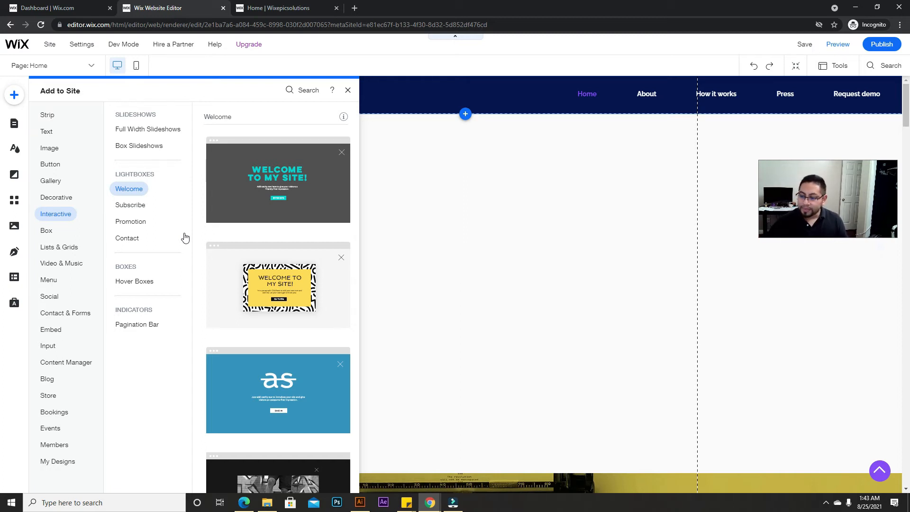
scroll(317, 306, "down", 10)
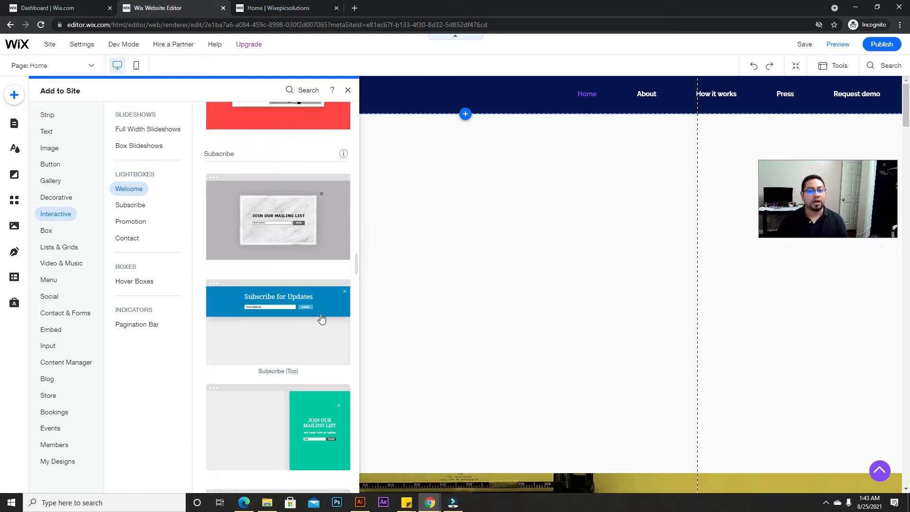
scroll(321, 319, "down", 10)
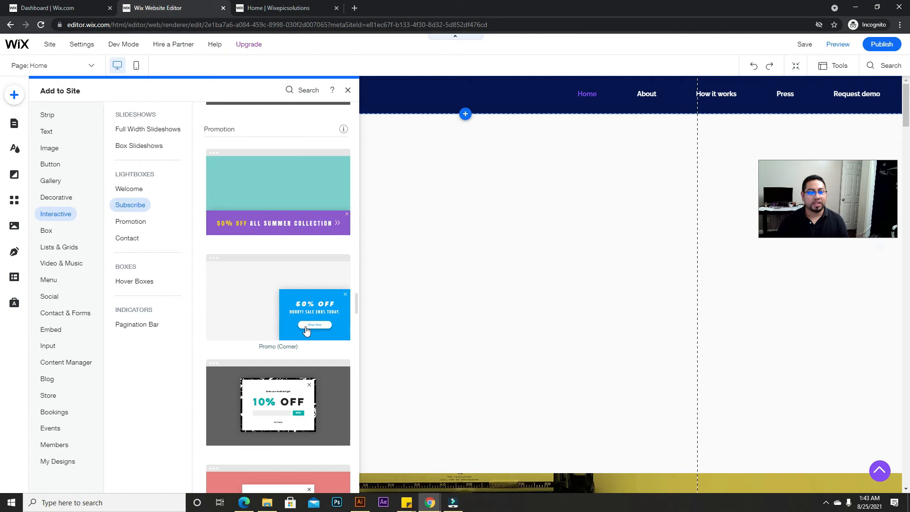
scroll(303, 341, "down", 4)
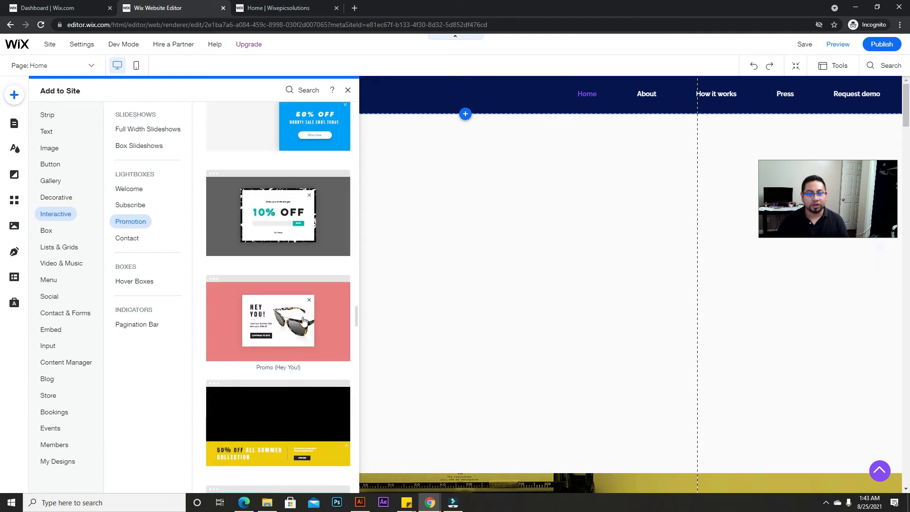
left_click(327, 303)
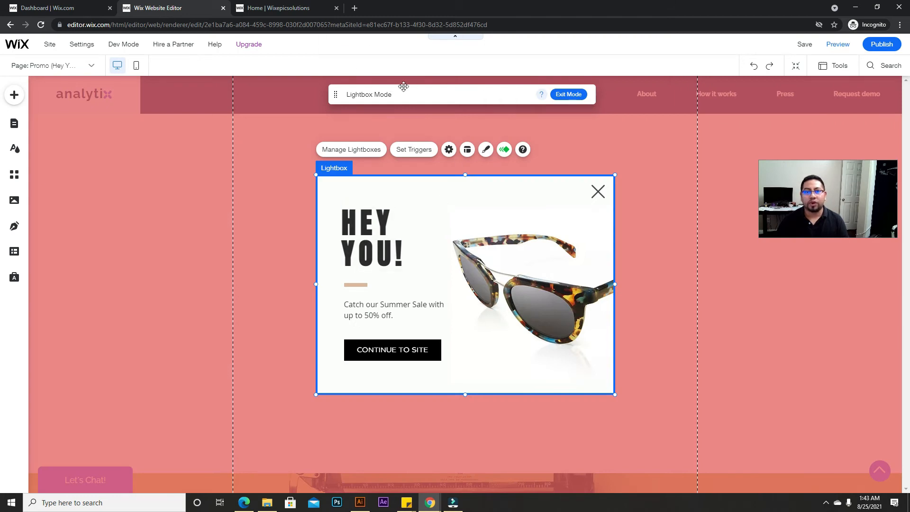
Step: Move the Lightbox Mode bar aside and set the lightbox overlay background to the dark blue custom color #324158
left_click_drag(401, 94, 195, 99)
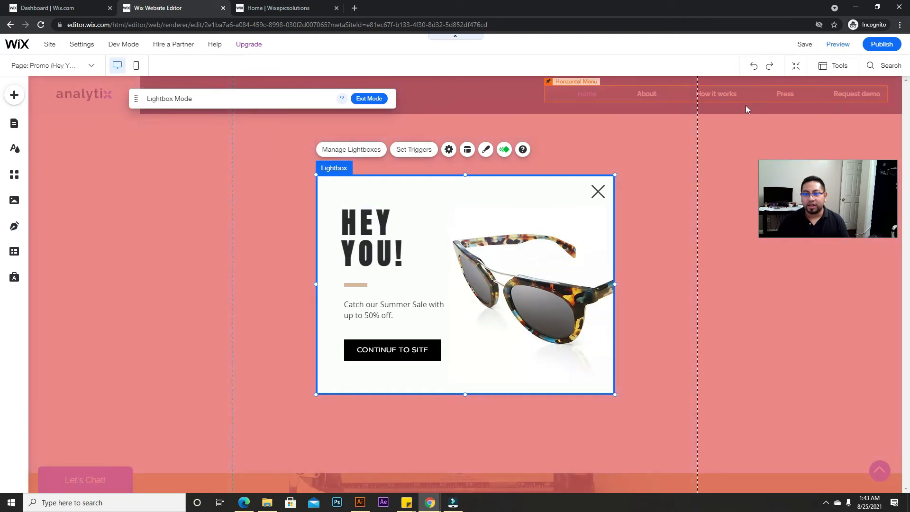
left_click(736, 166)
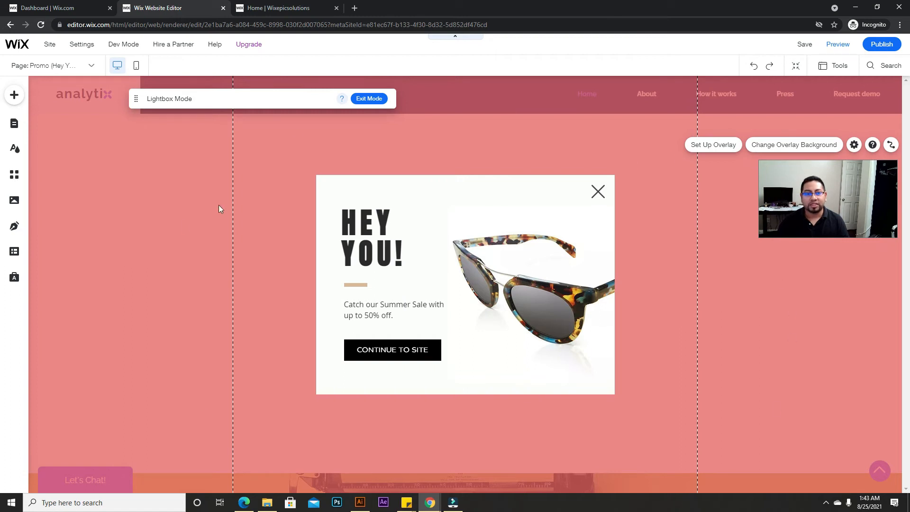
left_click(602, 129)
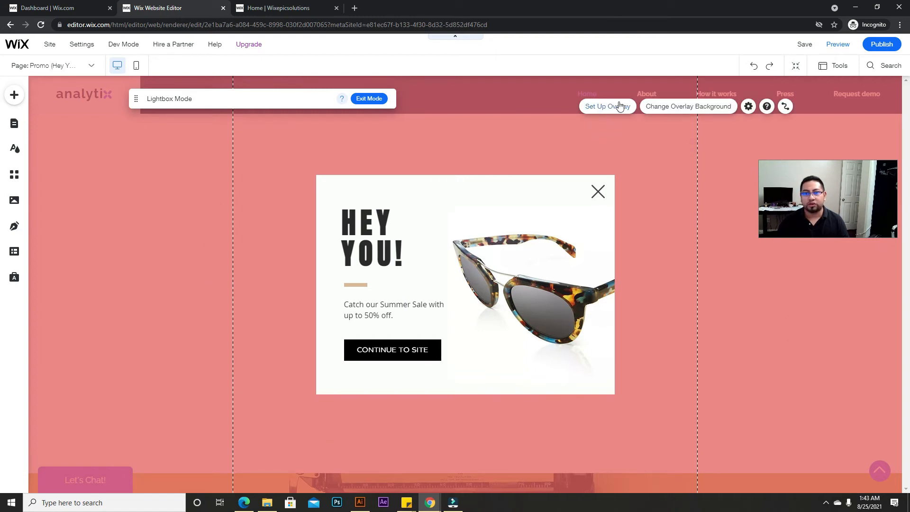
left_click(677, 108)
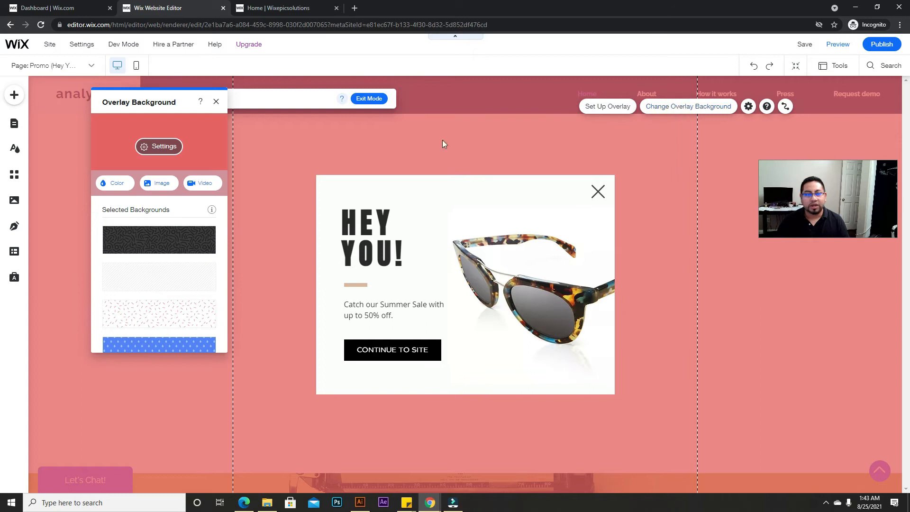
left_click(117, 183)
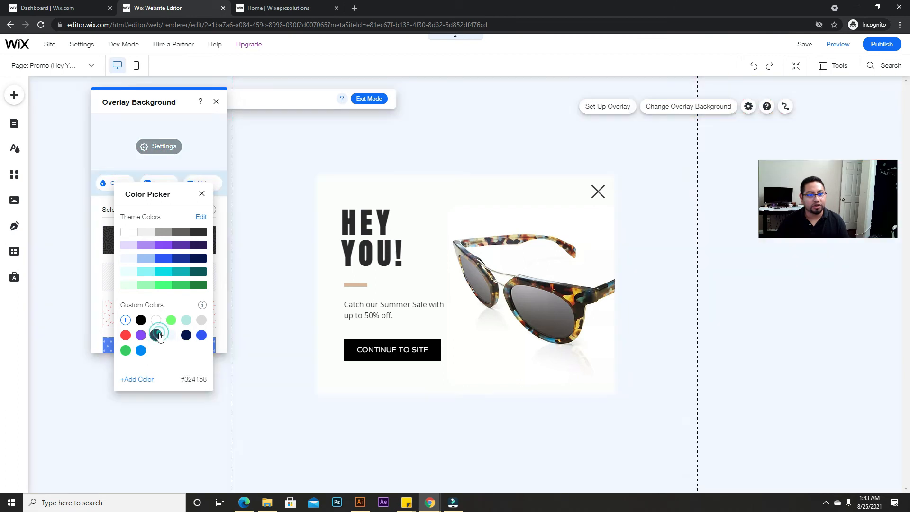
left_click(156, 335)
left_click(202, 194)
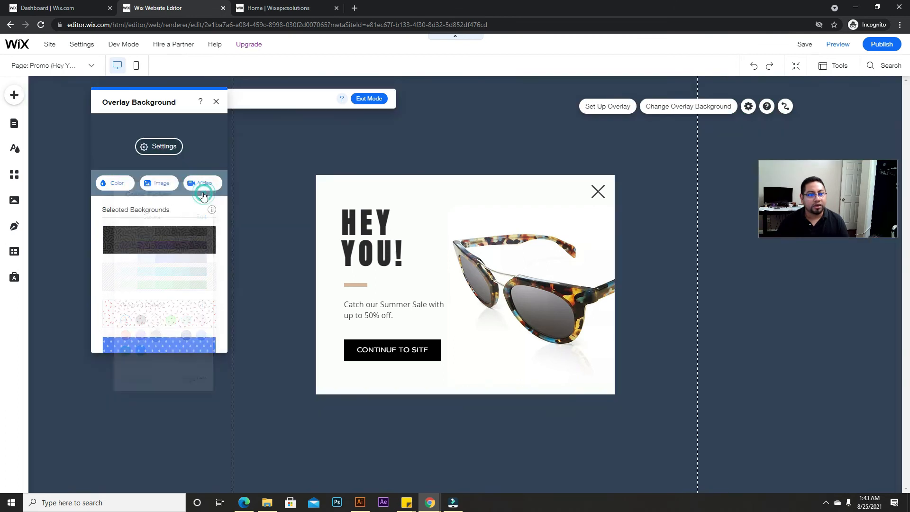
Step: Set the overlay background to the Wix media photo of a white wrapped bundle with dried brown leaves
left_click(151, 188)
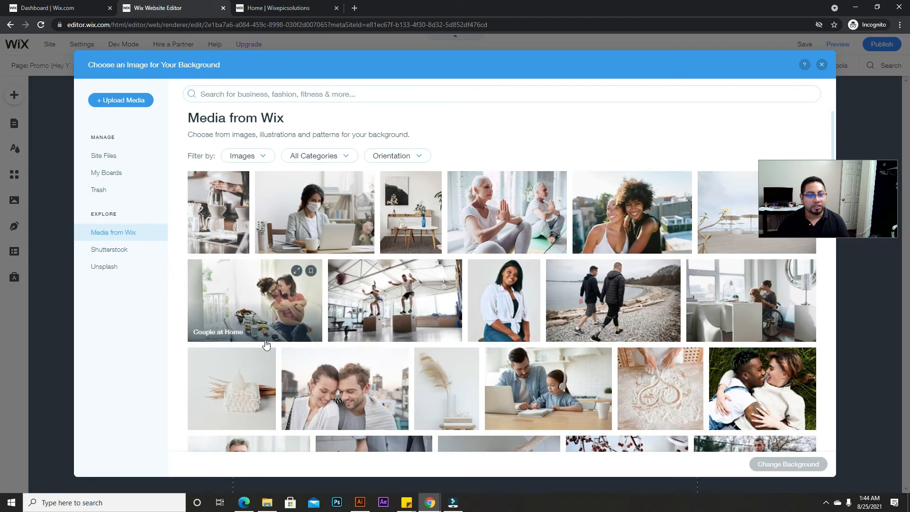
scroll(264, 346, "down", 3)
left_click(232, 255)
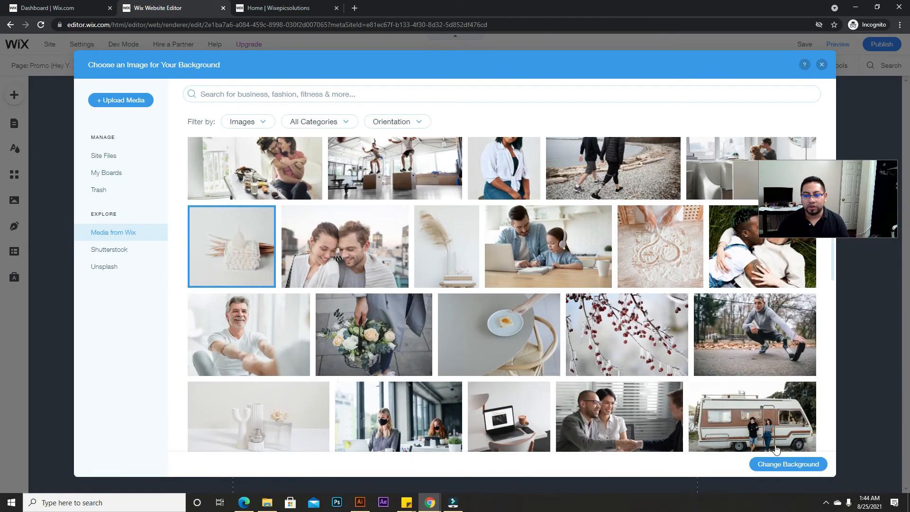
left_click(772, 463)
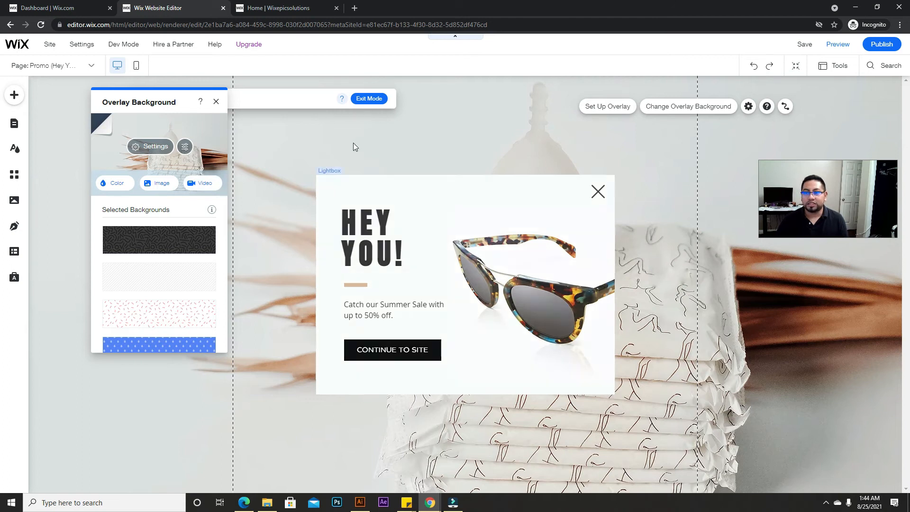
left_click(216, 102)
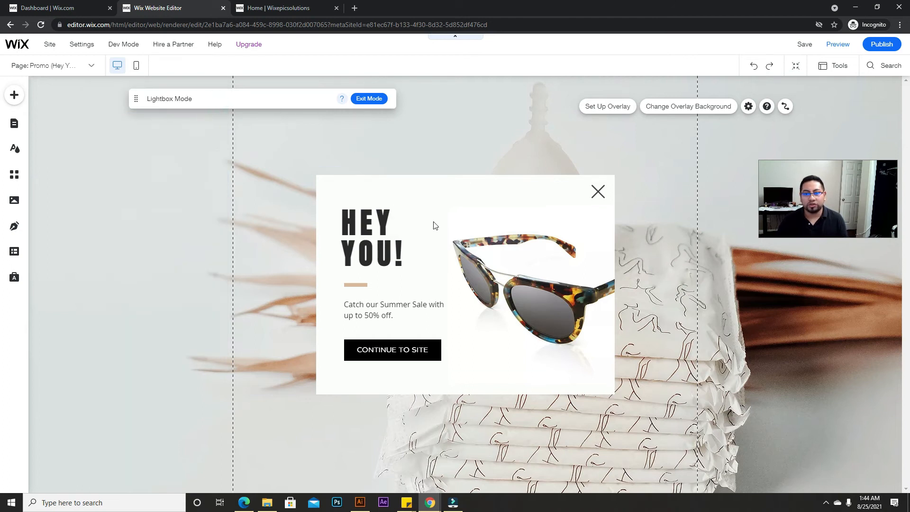
Step: Delete the sunglasses image, "HEY YOU!" heading, line, Summer Sale text and "CONTINUE TO SITE" button from the lightbox
left_click(416, 190)
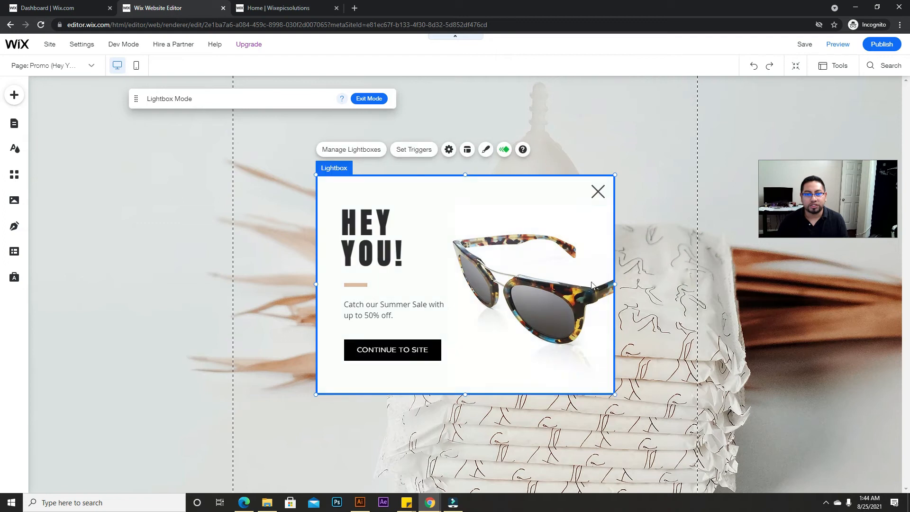
left_click(490, 253)
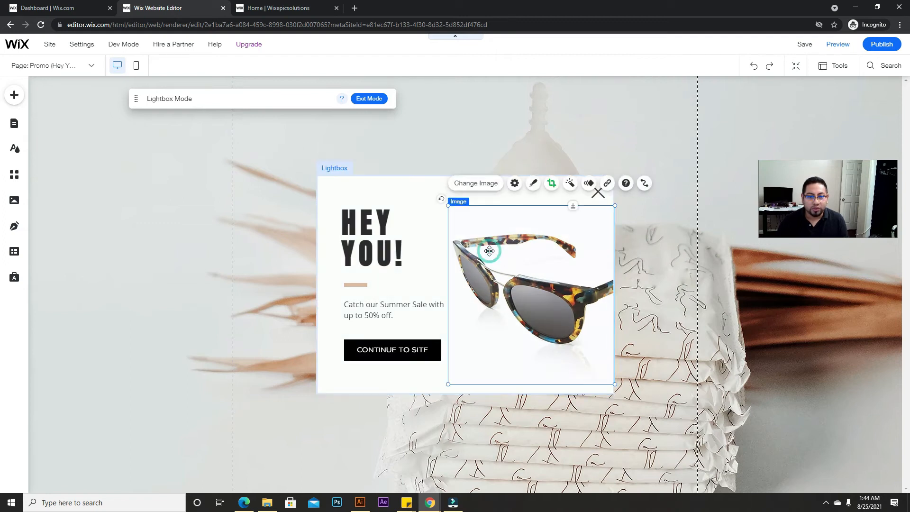
key("Delete")
left_click(389, 227)
key("Delete")
left_click(365, 284)
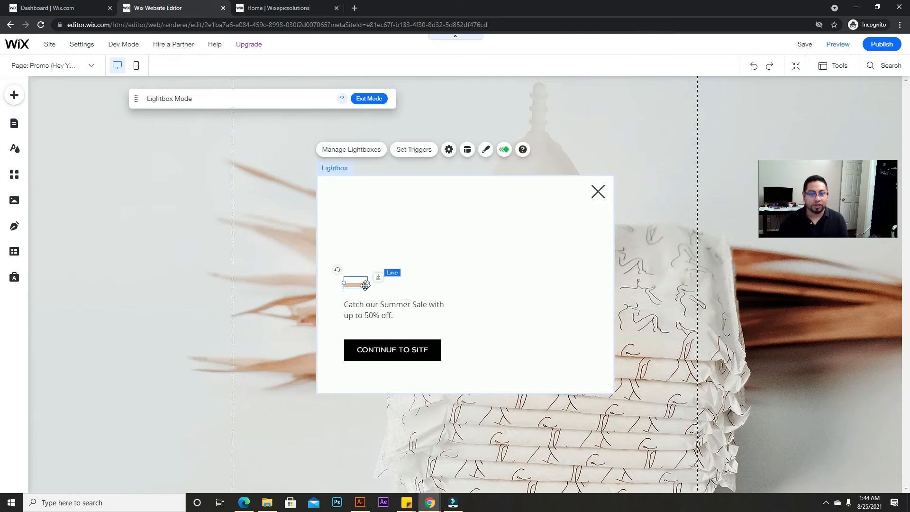
key("Delete")
left_click(379, 311)
key("Delete")
left_click(391, 342)
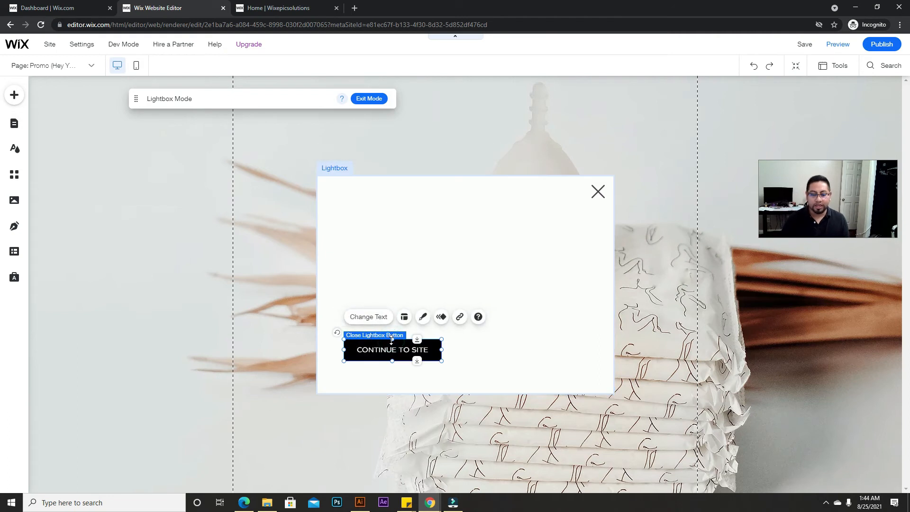
key("Delete")
Step: Enlarge the empty lightbox in height and width, and move its close icon into the upper-right corner
left_click_drag(464, 175, 464, 119)
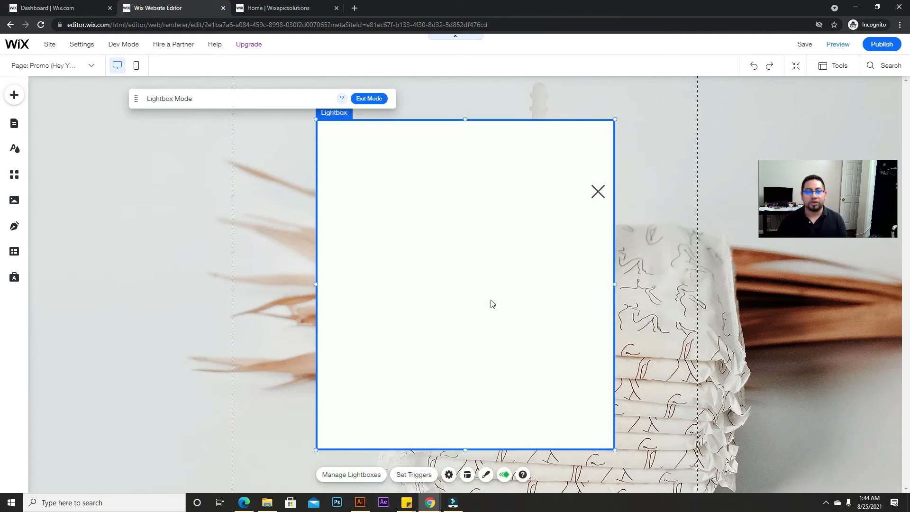
left_click_drag(315, 285, 276, 289)
left_click_drag(596, 191, 642, 132)
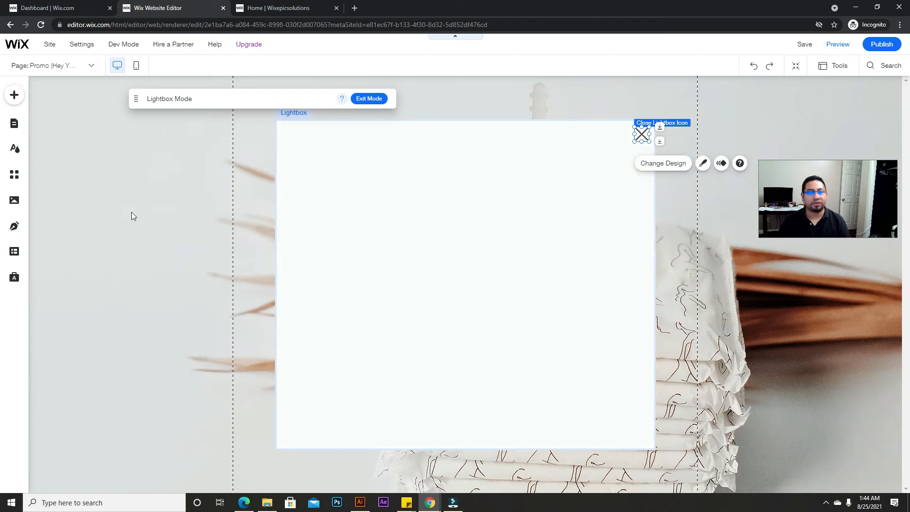
Step: Add the Unsplash "SALE 50%" red gift photo, found by searching "discount", and centre it in the upper part of the lightbox
left_click(14, 94)
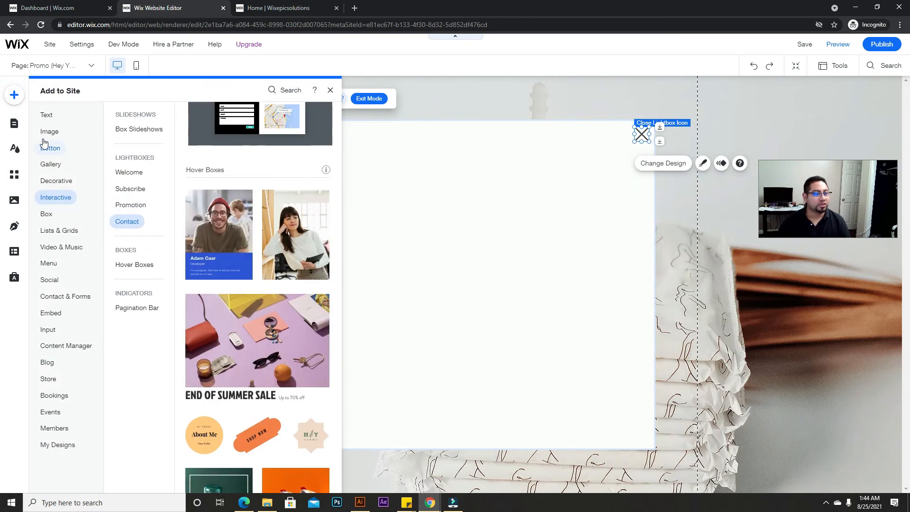
left_click(44, 144)
left_click(49, 134)
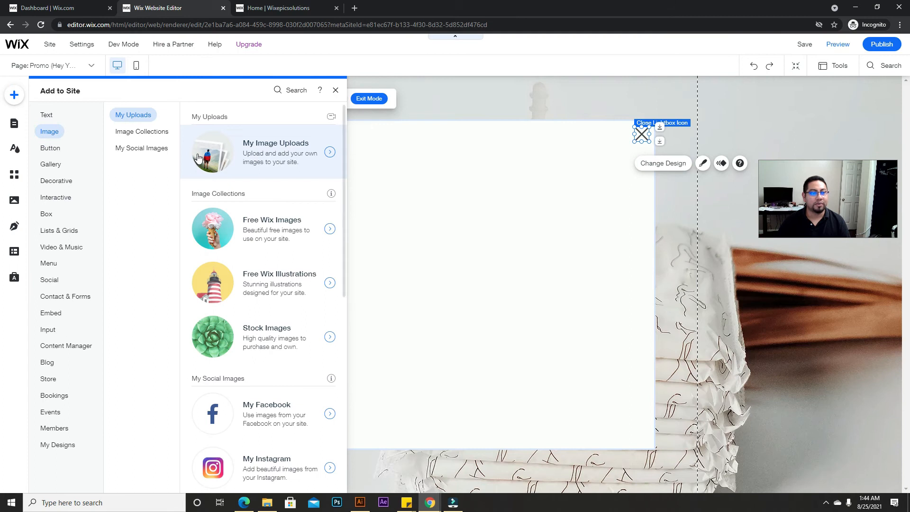
left_click(198, 158)
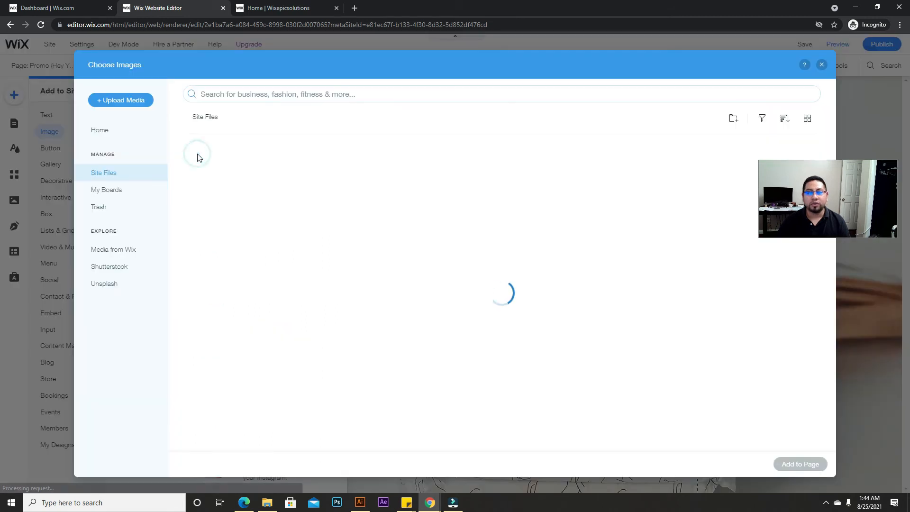
left_click(112, 284)
left_click(238, 90)
type("d")
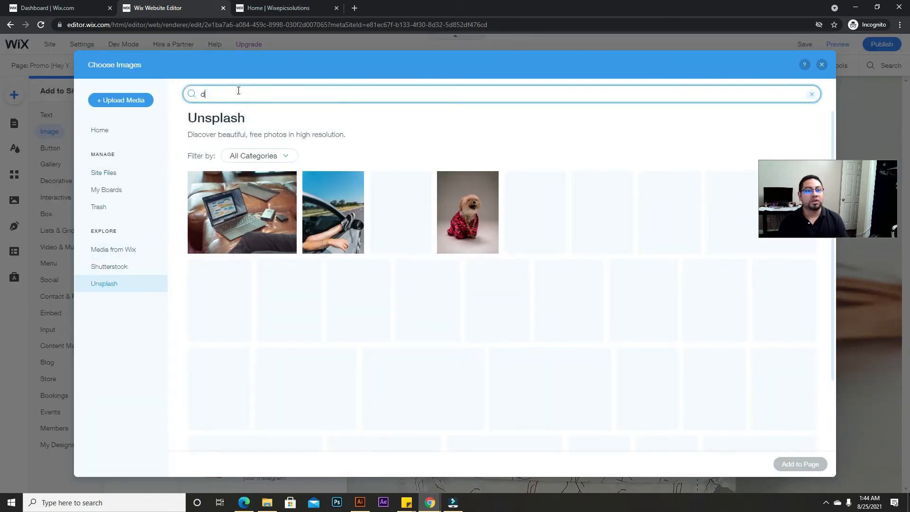
type("isco")
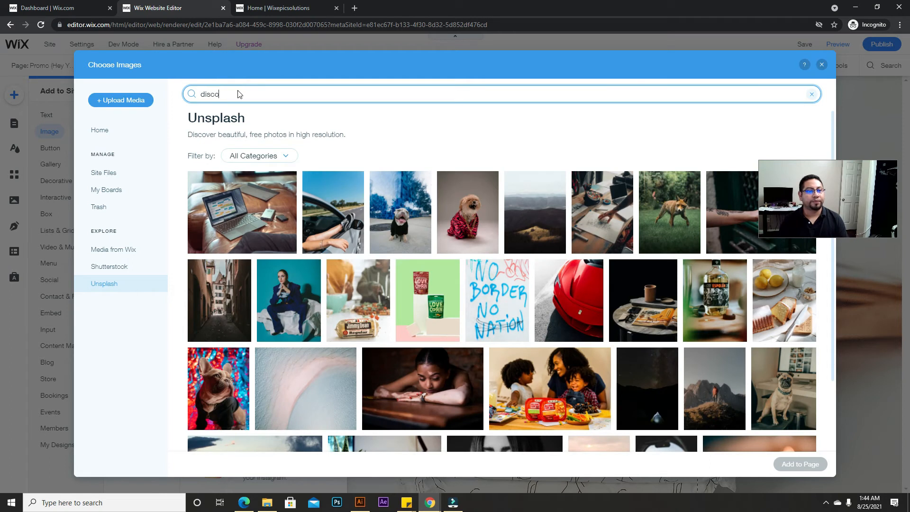
type("unt")
key("Return")
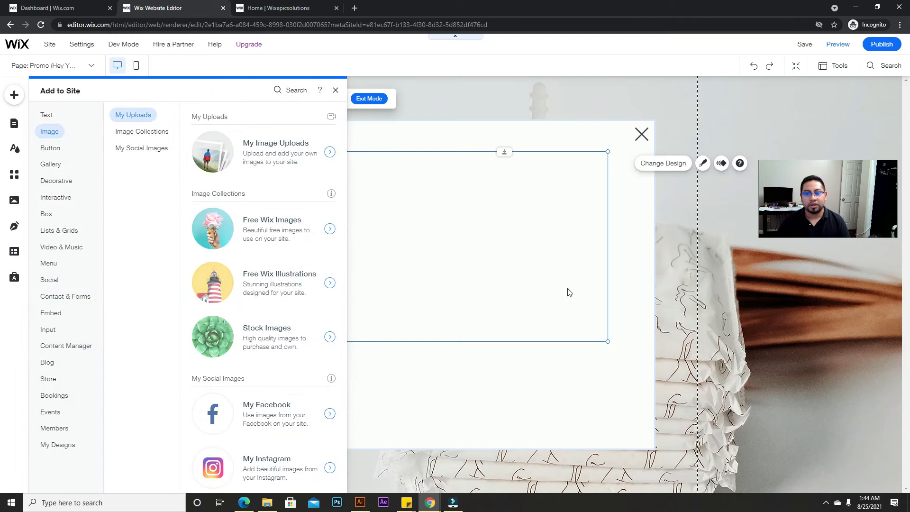
left_click_drag(518, 254, 520, 241)
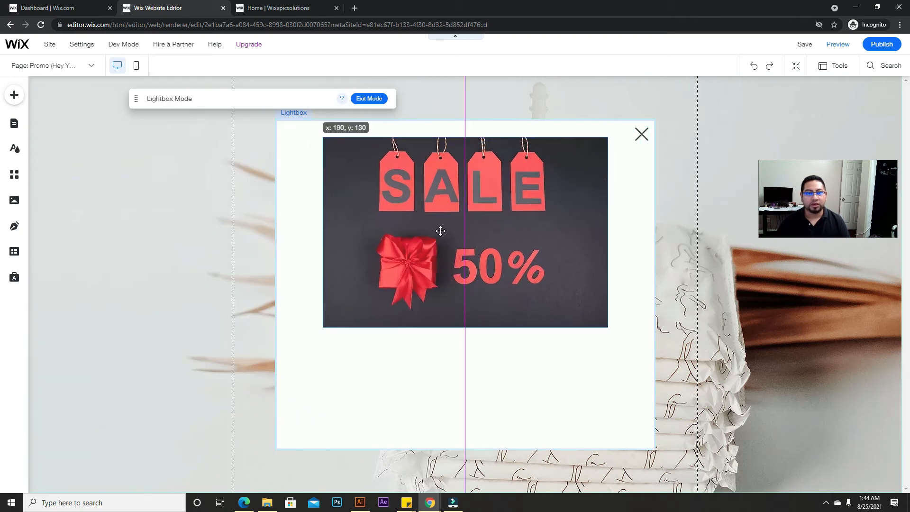
left_click_drag(440, 230, 440, 231)
Step: Add the green PURCHASE pay button to the lightbox and centre it just below the sale photo
left_click(15, 97)
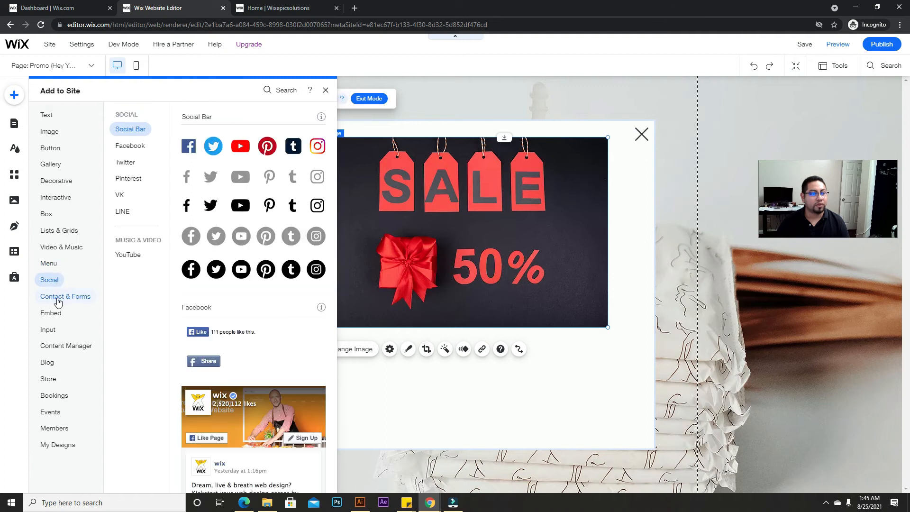
mouse_move(55, 297)
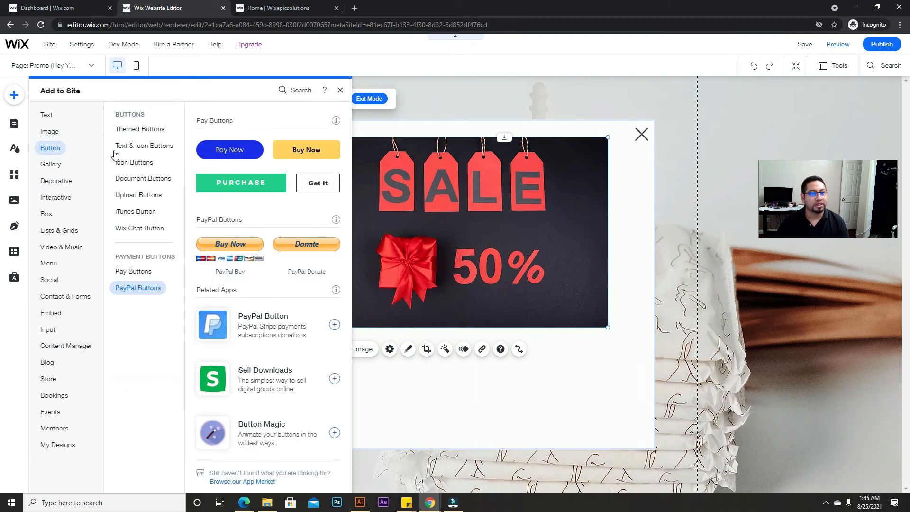
left_click_drag(250, 186, 474, 380)
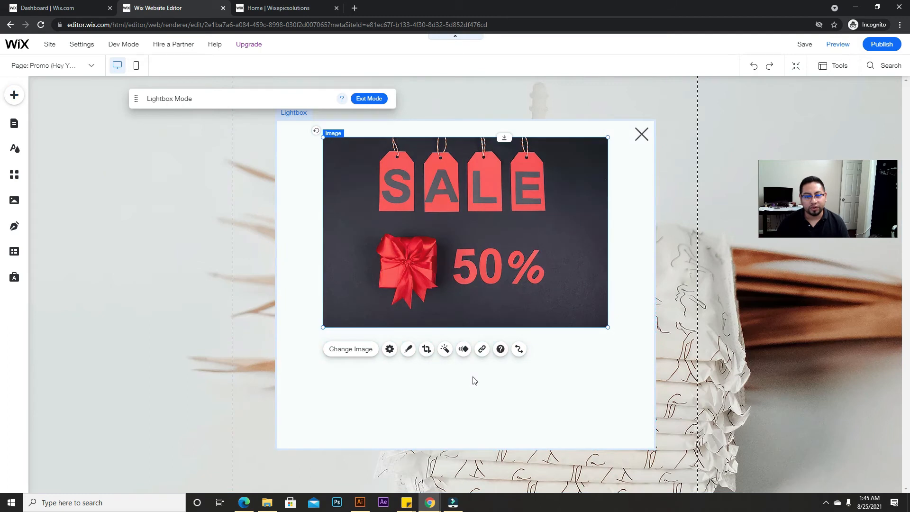
left_click(482, 389)
left_click(442, 360)
left_click(14, 98)
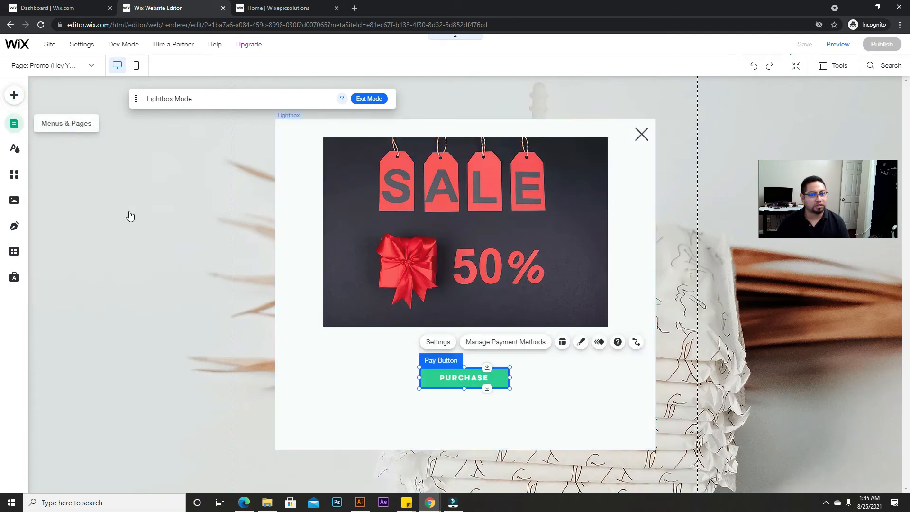
left_click(556, 382)
left_click_drag(473, 371, 460, 358)
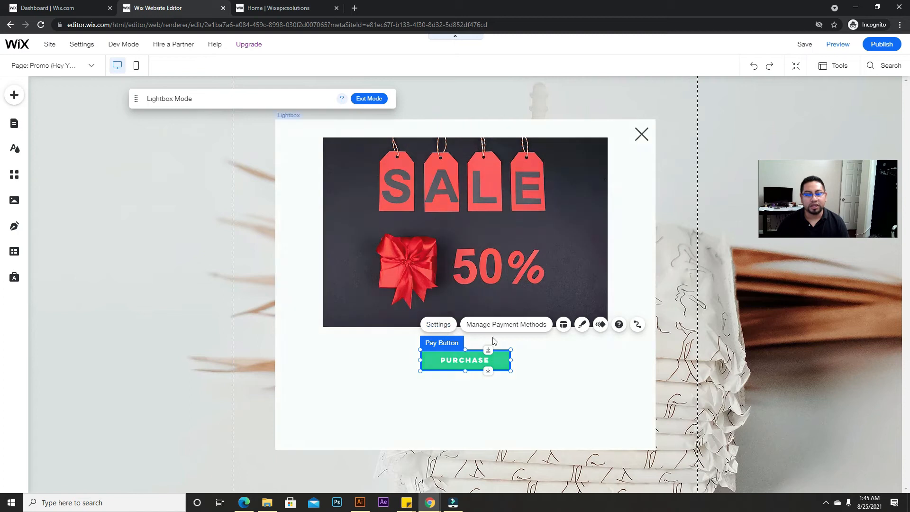
Step: Review the pay button's settings for item name, item price, currency and button text
double_click(556, 361)
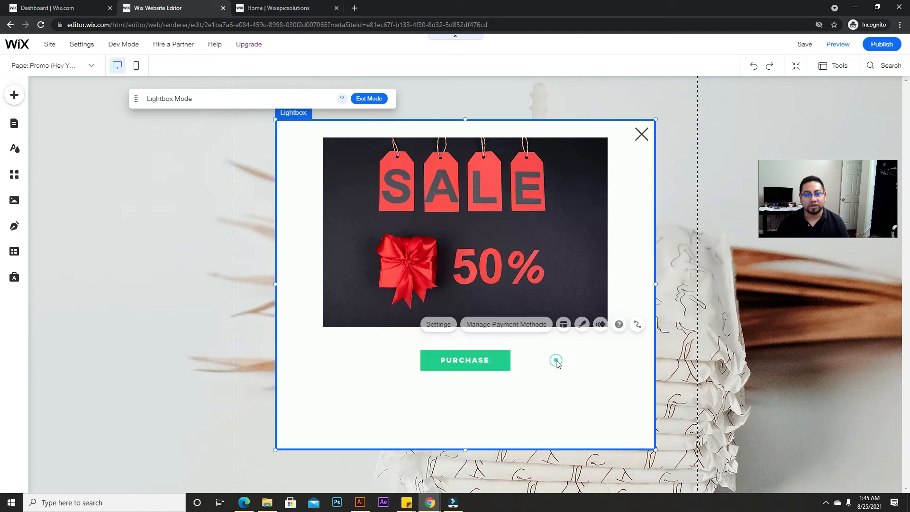
left_click(480, 360)
left_click(520, 356)
left_click(486, 364)
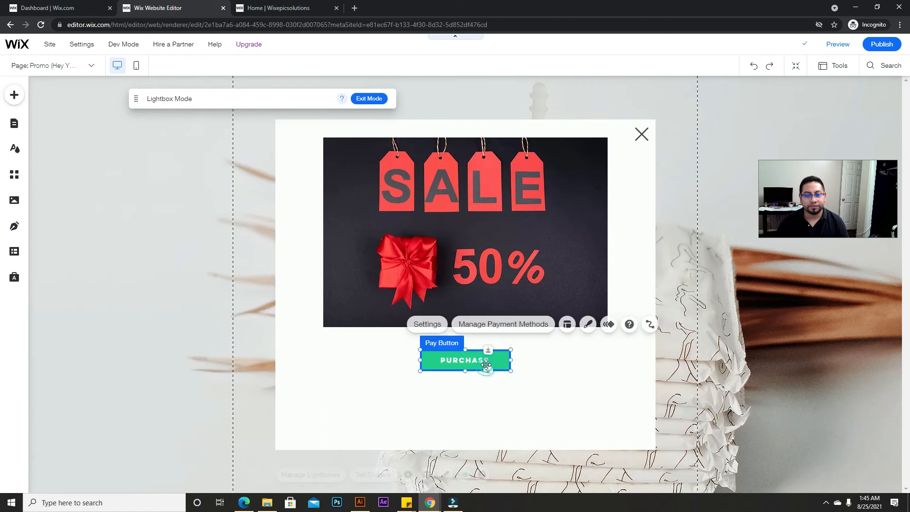
left_click(435, 324)
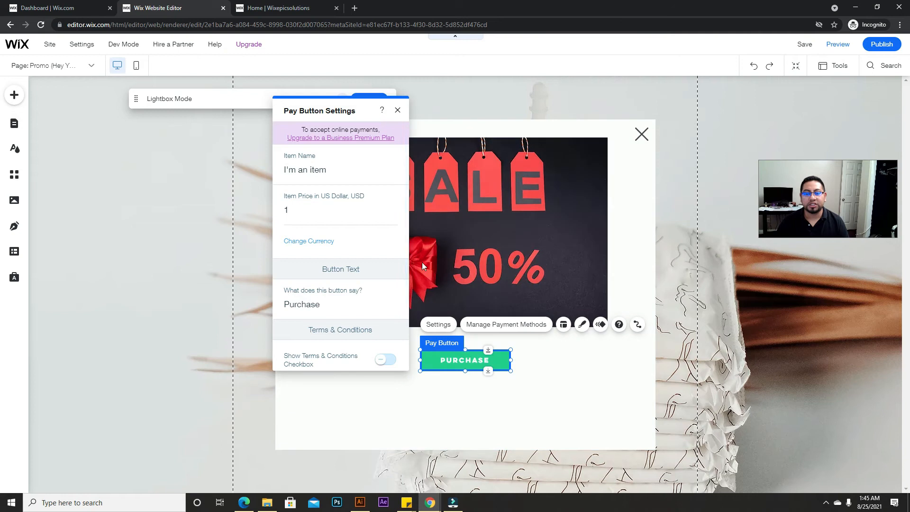
left_click(398, 111)
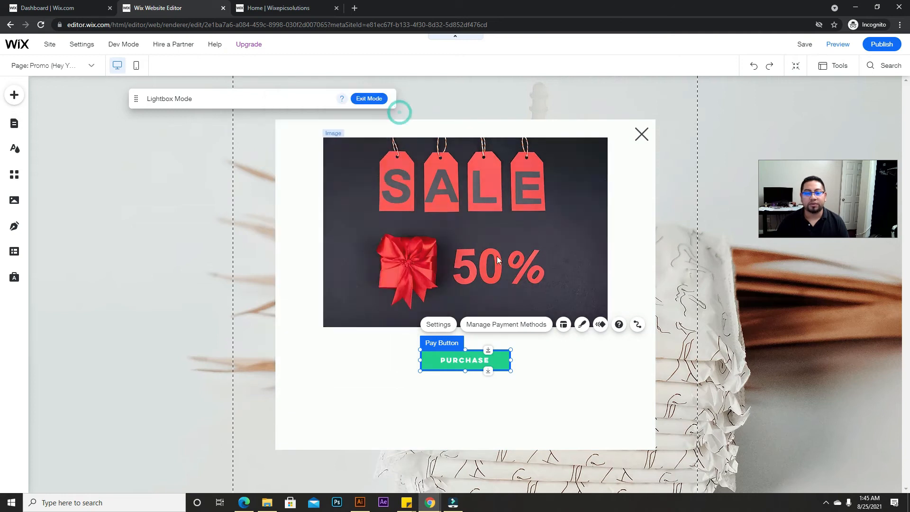
Step: Delete the PURCHASE pay button from the lightbox
left_click(522, 360)
left_click(482, 356)
key("Delete")
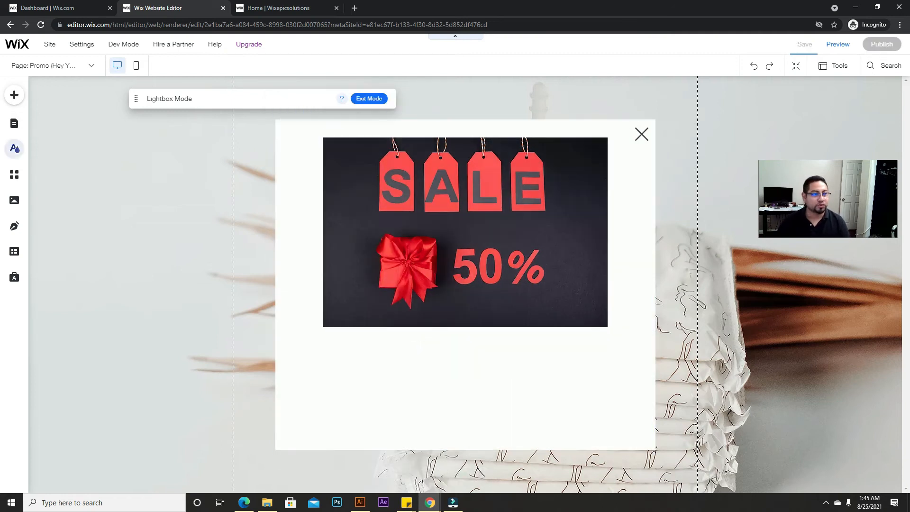
Step: Add a rounded dark blue themed button to the lightbox, placed below the sale photo
left_click(14, 96)
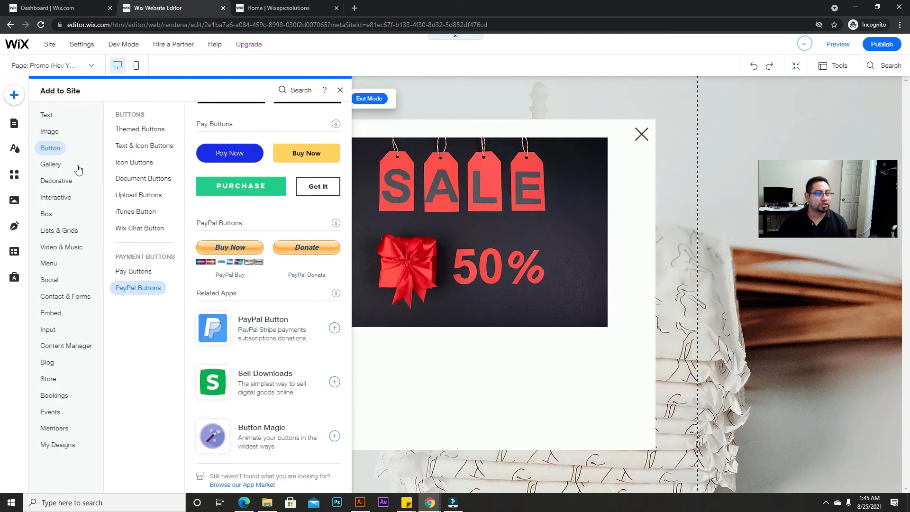
left_click(137, 148)
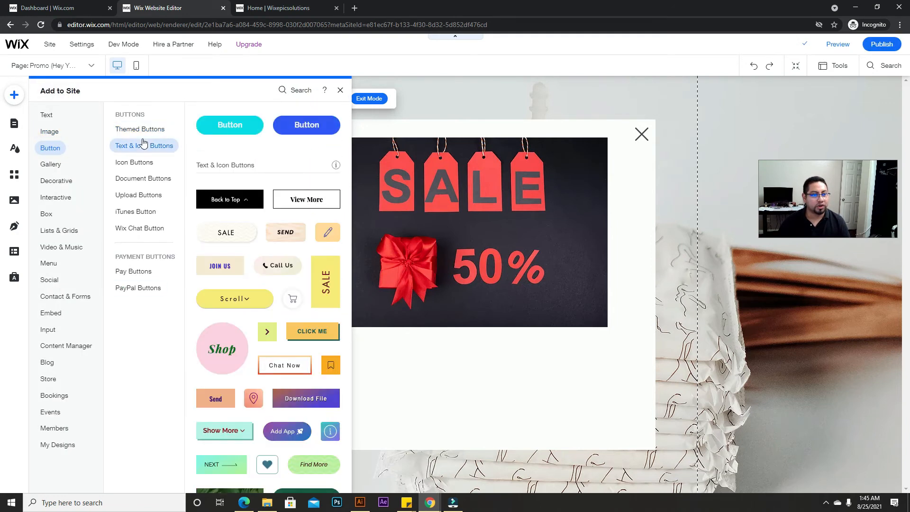
left_click(159, 131)
left_click_drag(308, 180, 467, 357)
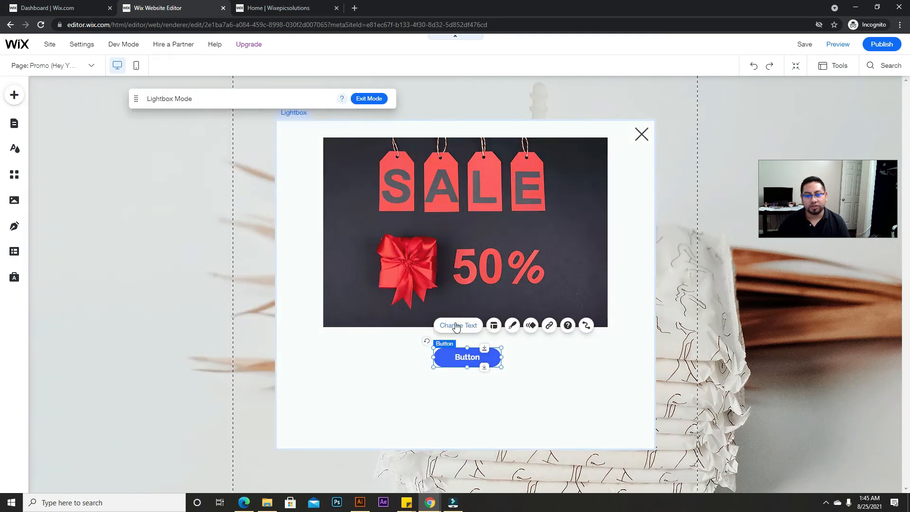
Step: Set the blue button's text to "CALL FOR DISCOUNT", and widen and centre the button under the sale photo
left_click(454, 326)
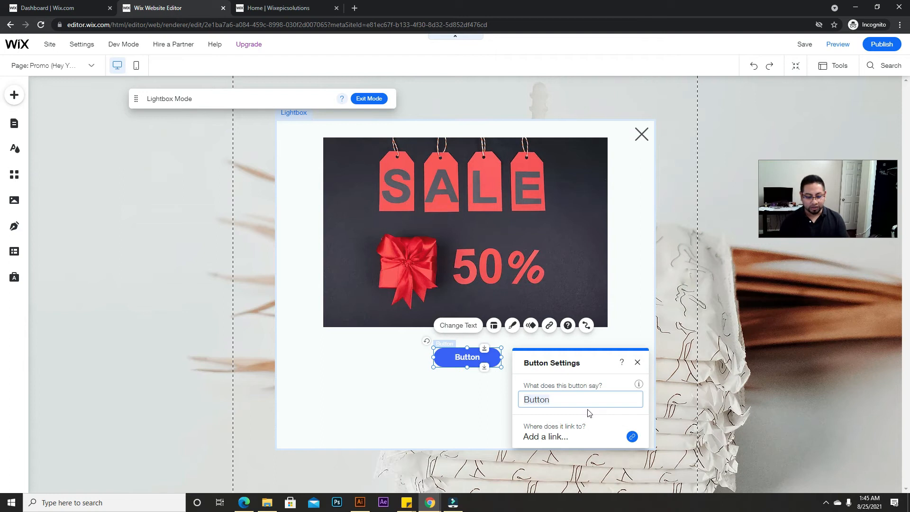
type("CALL FOR DISCOUNT")
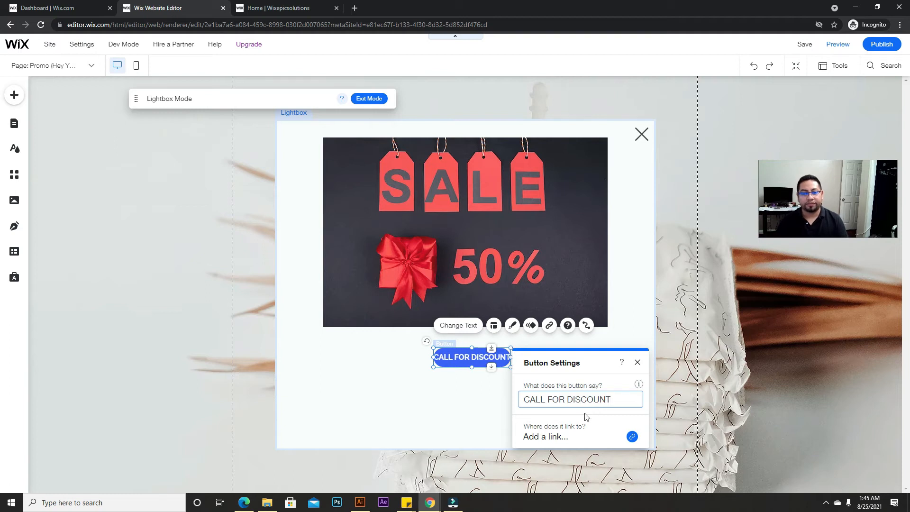
left_click(449, 411)
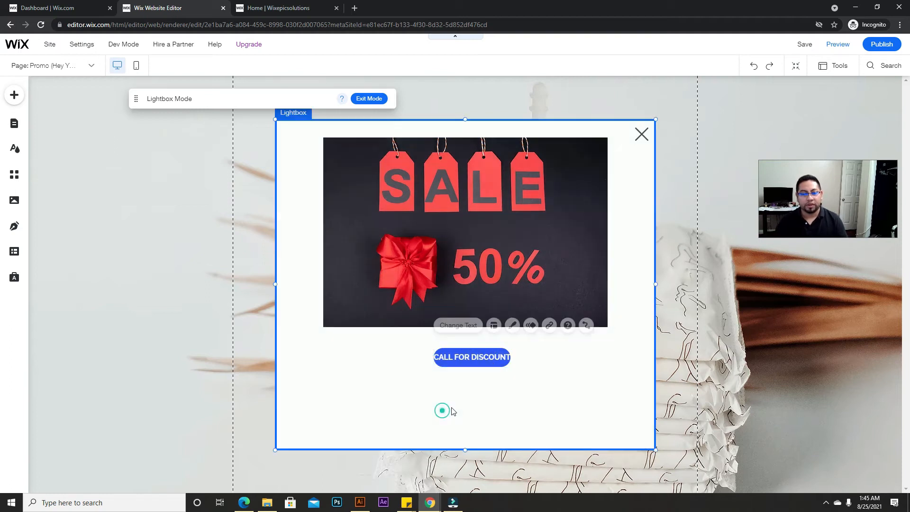
left_click(443, 358)
left_click_drag(433, 357, 464, 360)
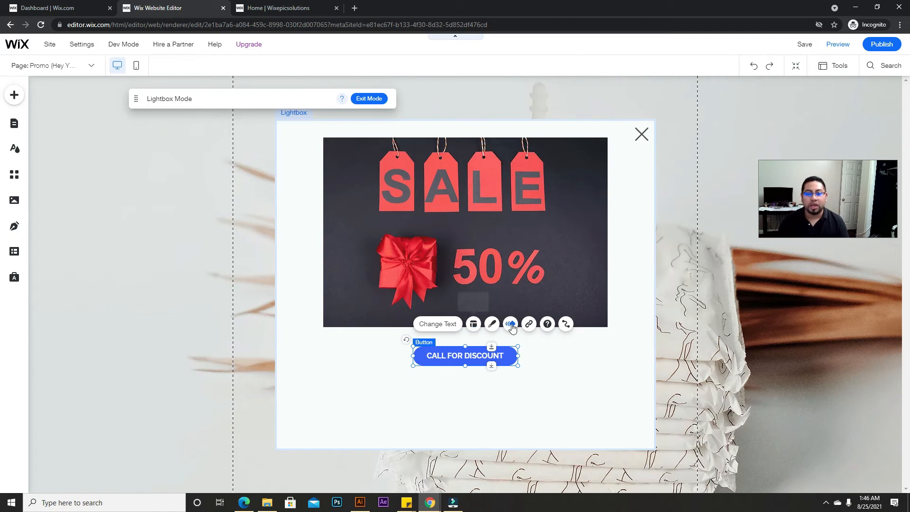
Step: Review the link types available for the CALL FOR DISCOUNT button, including the Email link's fields
left_click(527, 325)
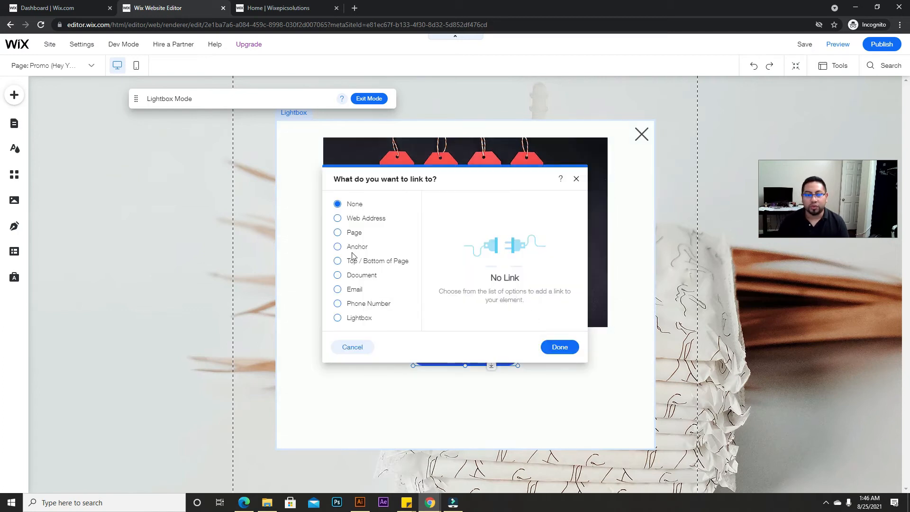
left_click(337, 290)
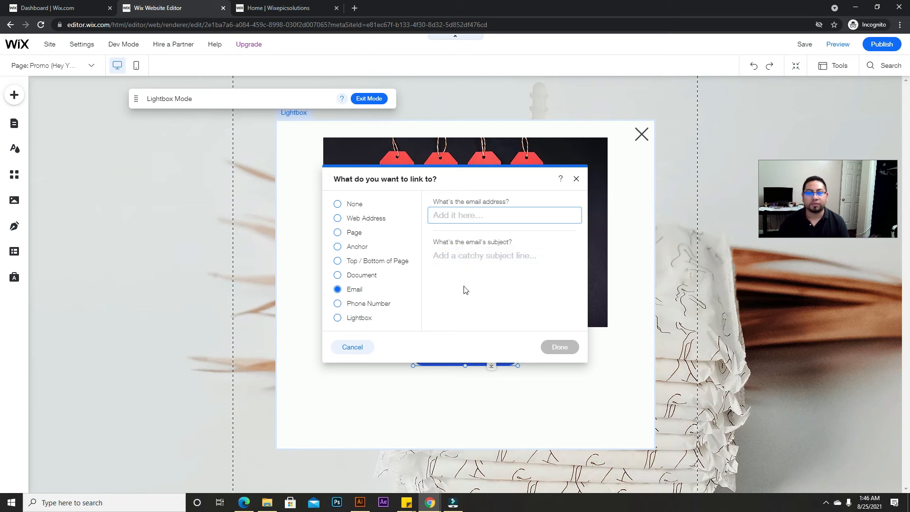
left_click(576, 179)
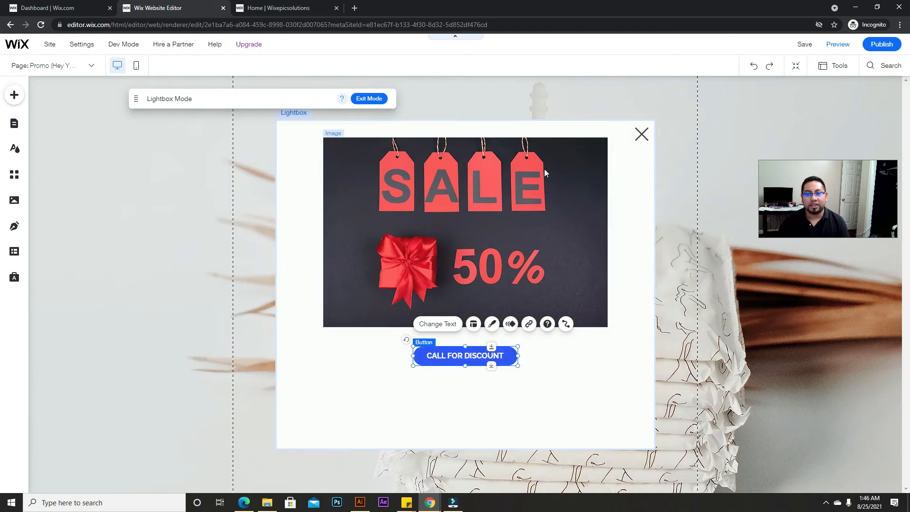
Step: Rename the lightbox "50% off" and turn off its automatic display on pages
left_click(639, 183)
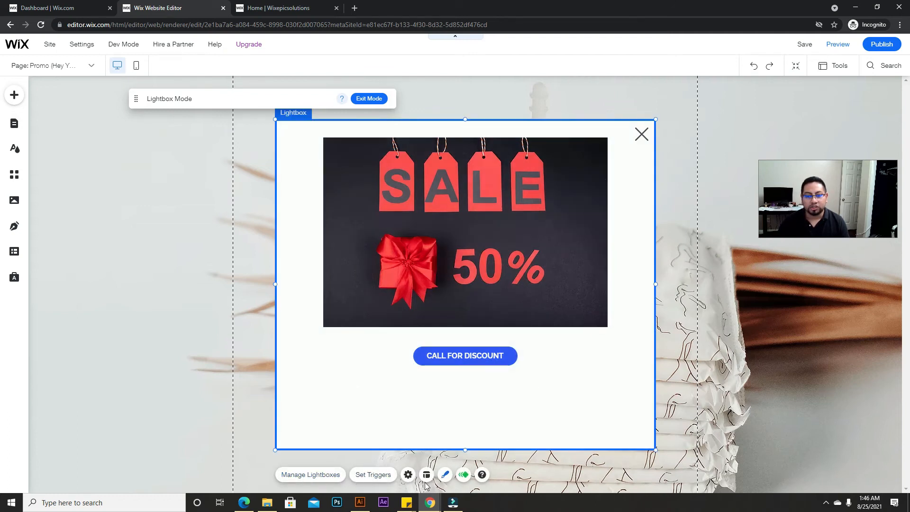
left_click(693, 171)
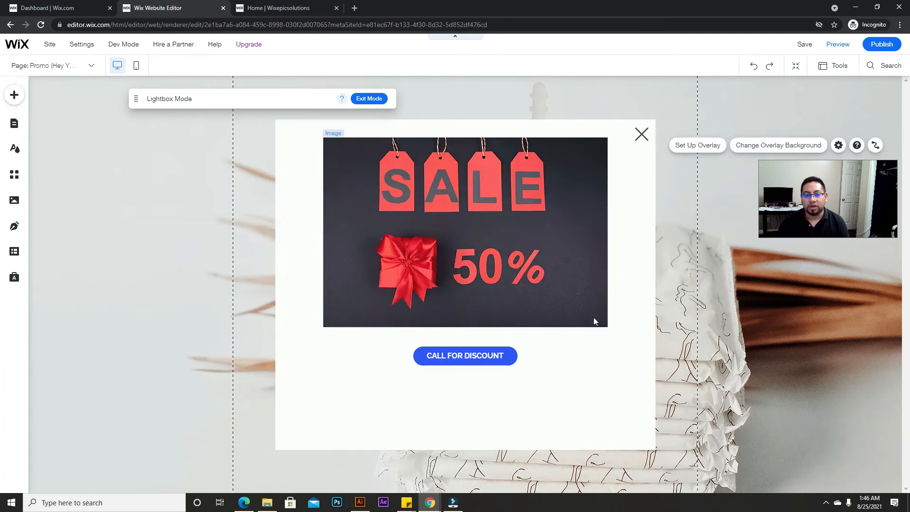
left_click(615, 128)
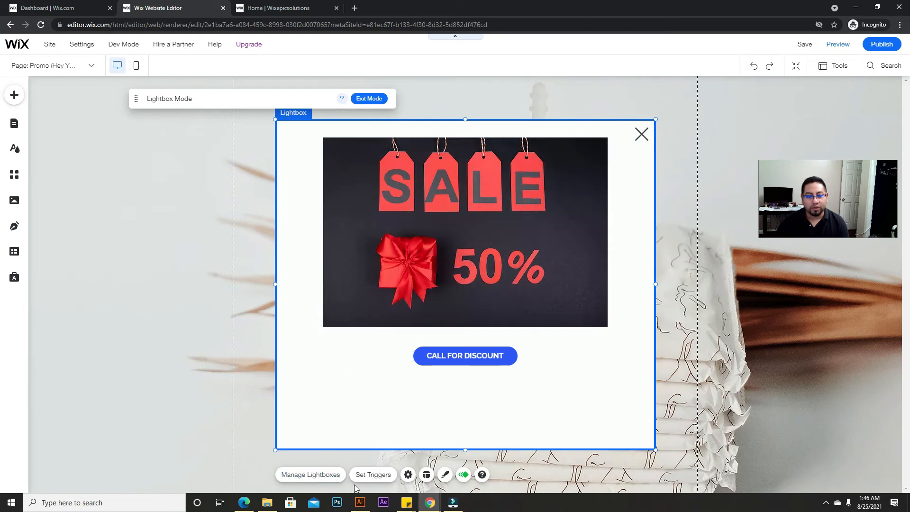
left_click(372, 475)
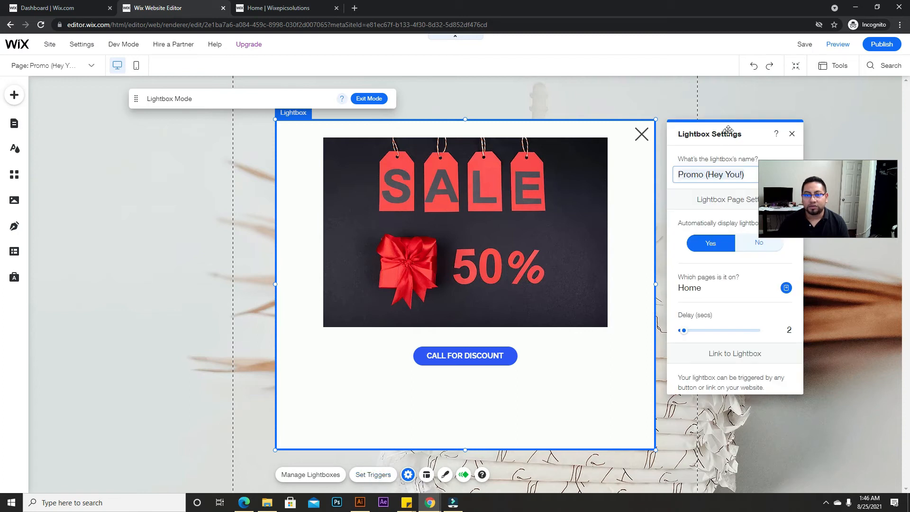
left_click_drag(728, 131, 421, 138)
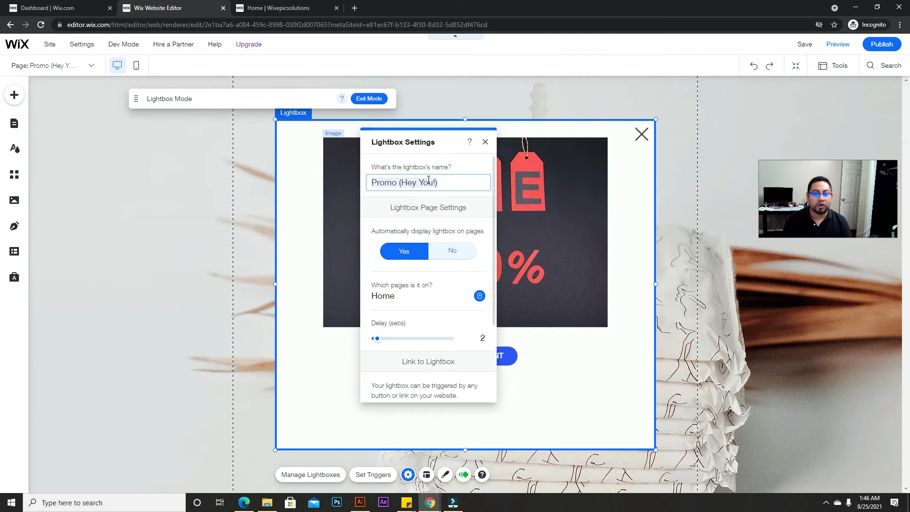
type("5")
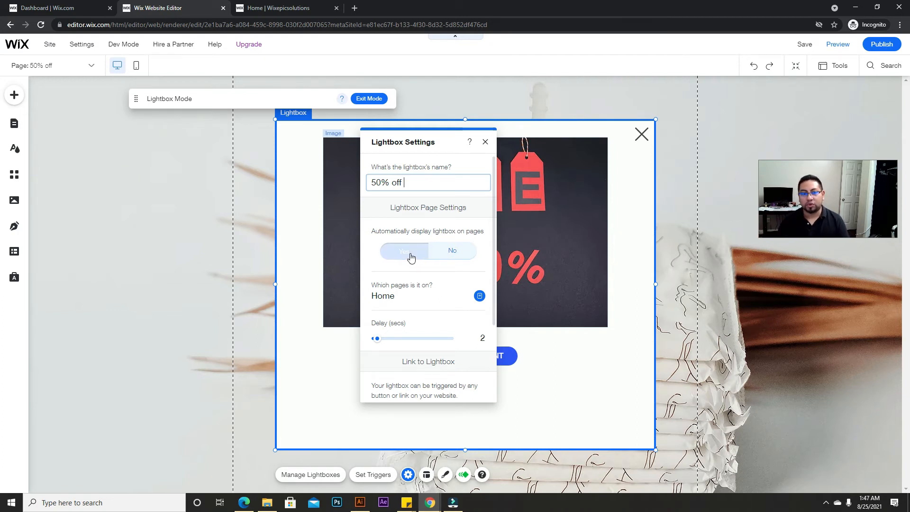
left_click(458, 258)
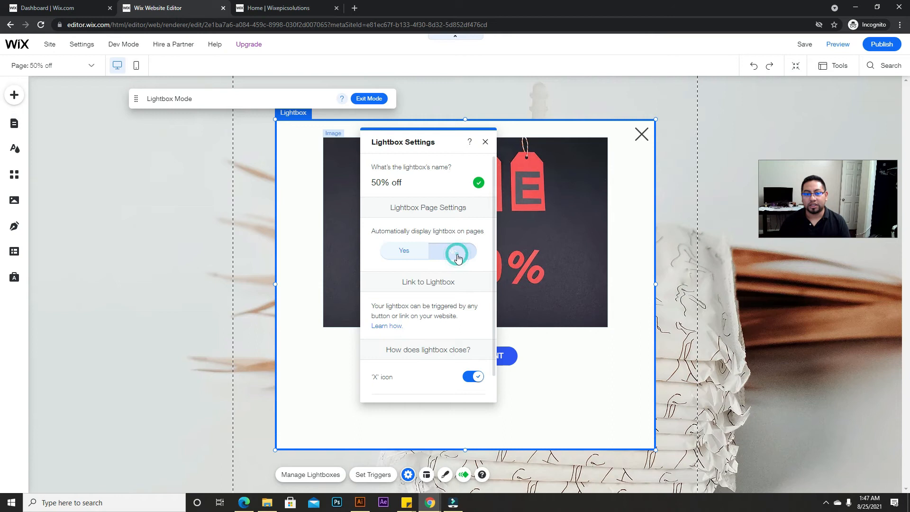
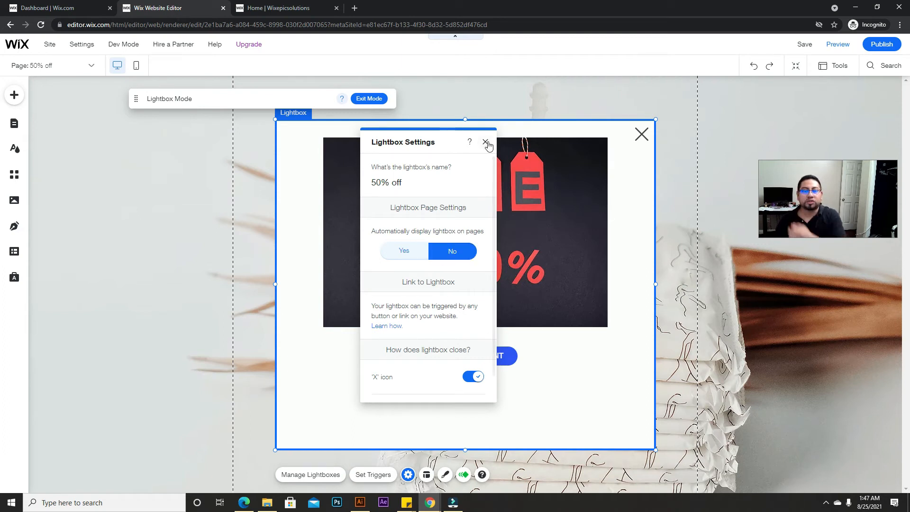
Step: Close the lightbox settings, exit lightbox mode and save the site without publishing it
left_click(486, 142)
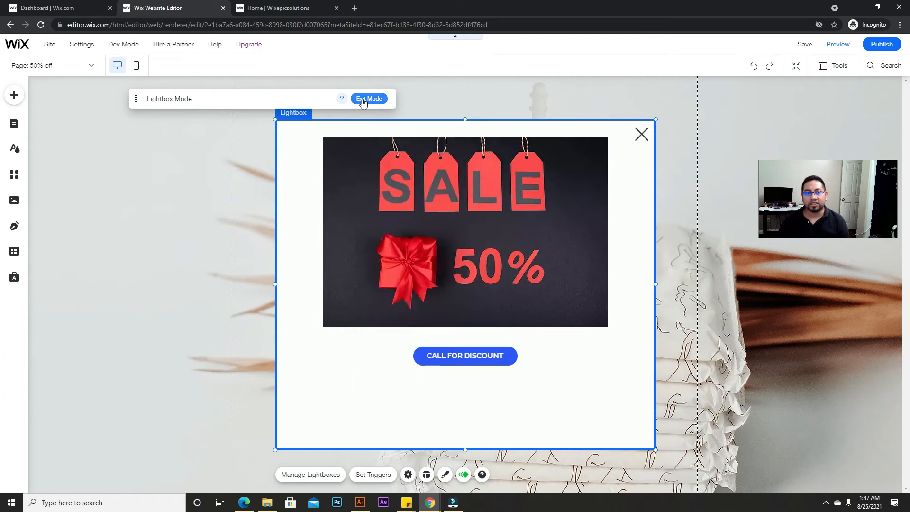
left_click(363, 101)
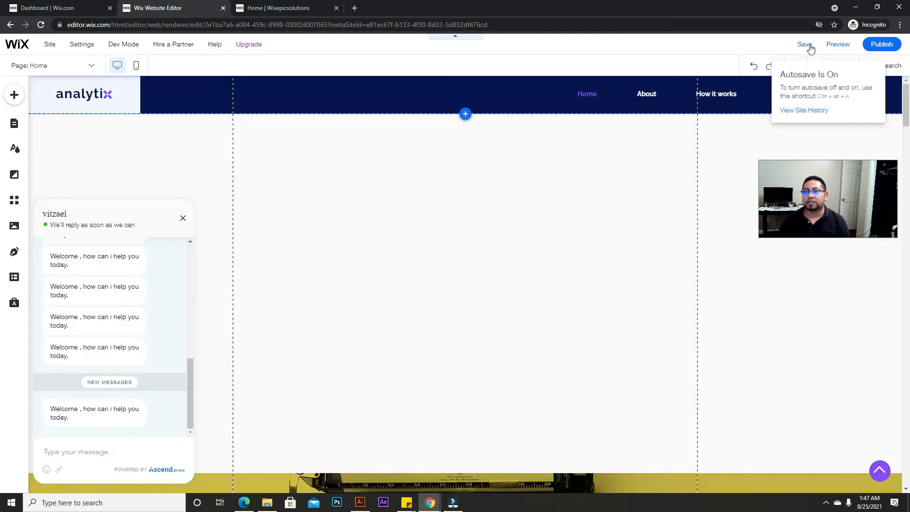
left_click(805, 45)
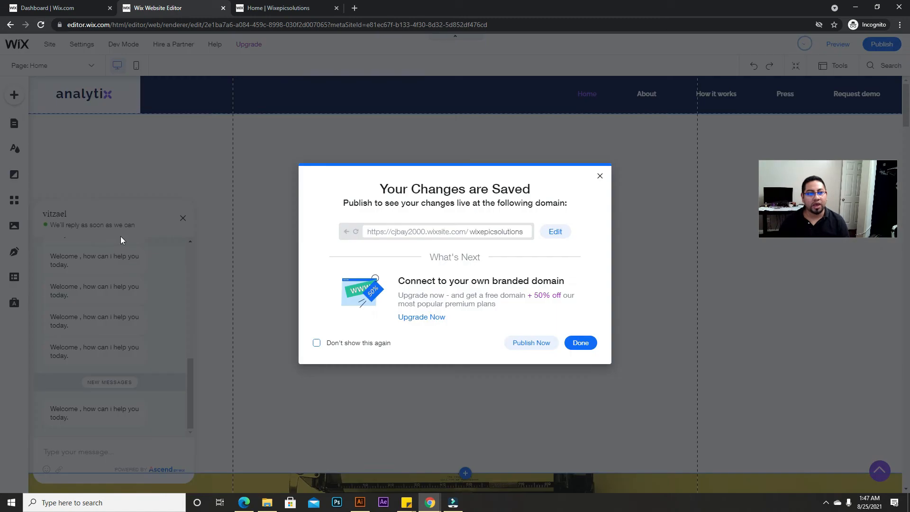
left_click(600, 177)
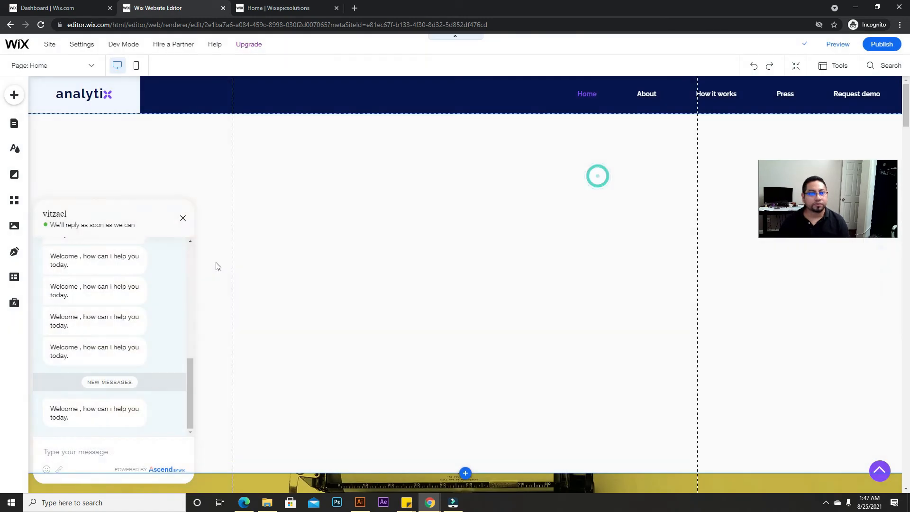
left_click(183, 219)
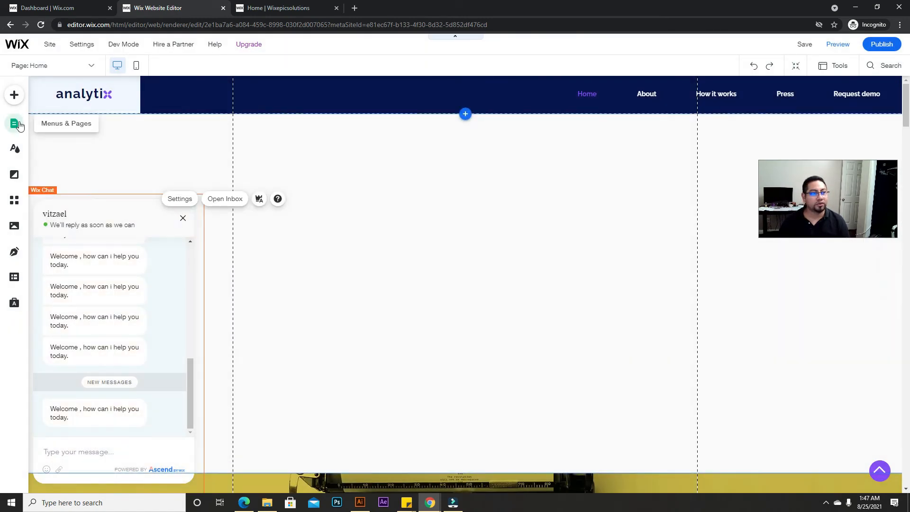
Step: Open the 50% off lightbox from the site's list of lightboxes, and return to the Home page
left_click(14, 124)
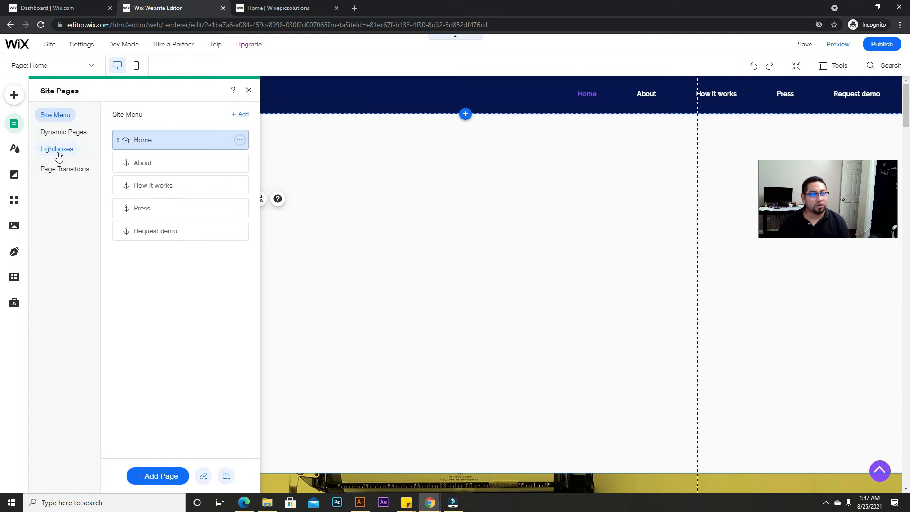
left_click(57, 149)
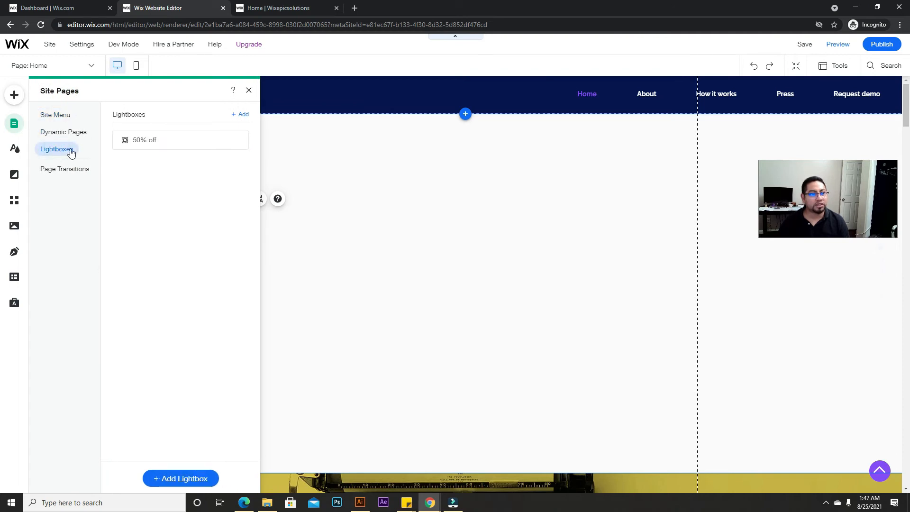
left_click(177, 141)
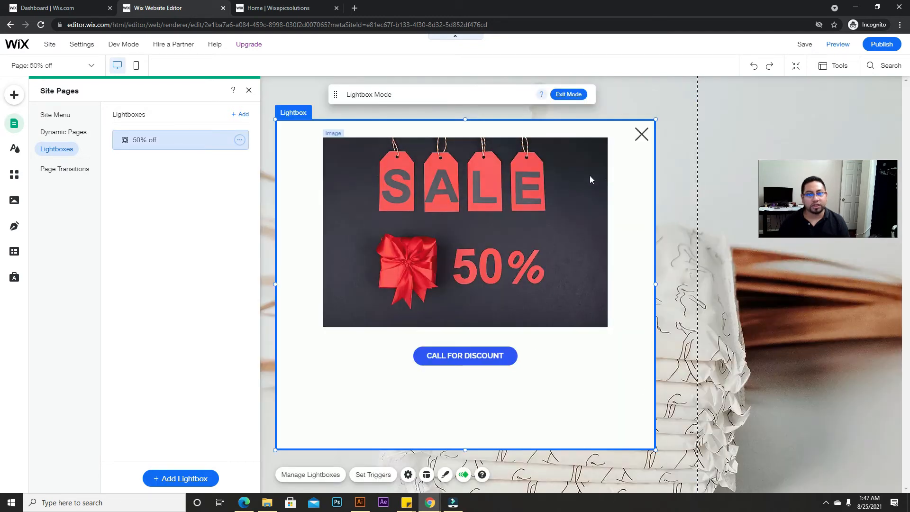
left_click(564, 96)
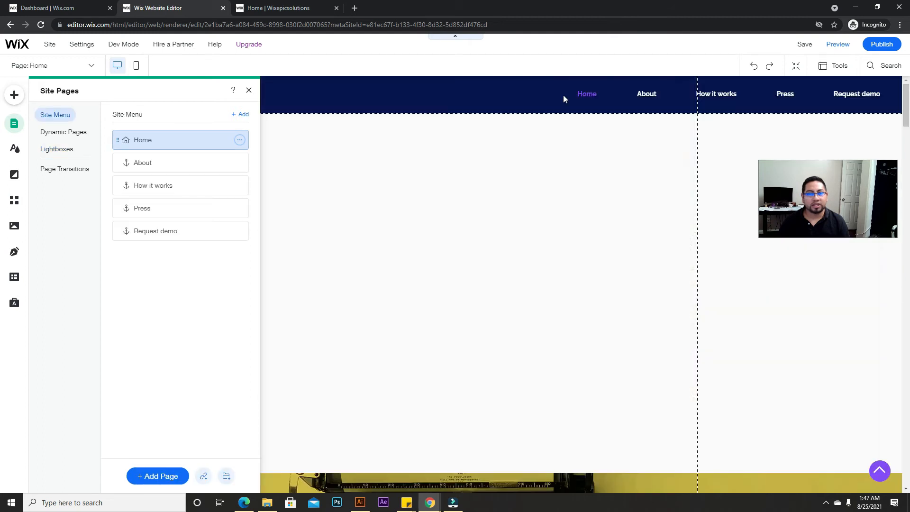
Step: Add a green square container box to the empty strip below the Home page header
left_click(18, 96)
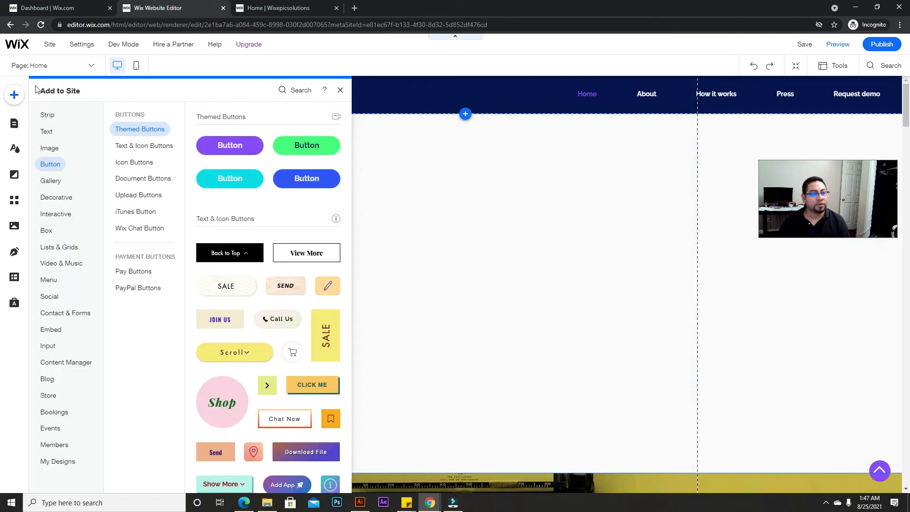
left_click(46, 246)
left_click(55, 217)
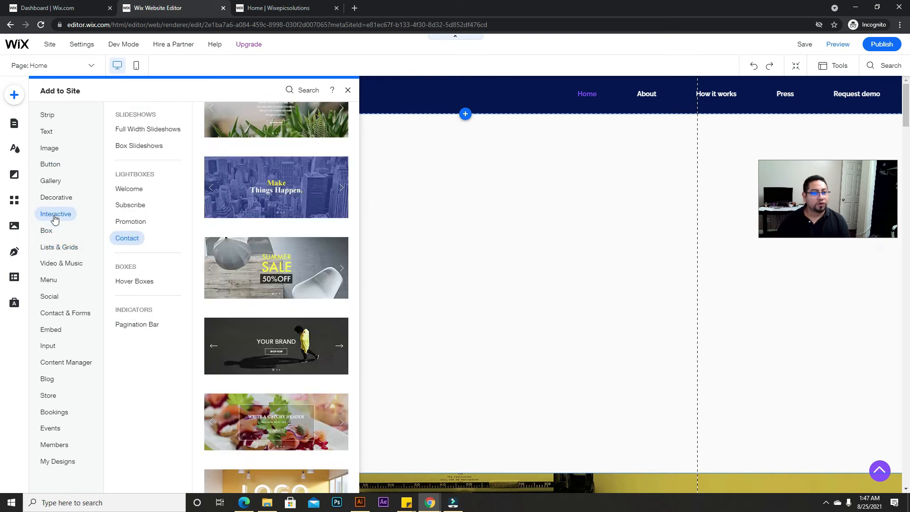
left_click(48, 233)
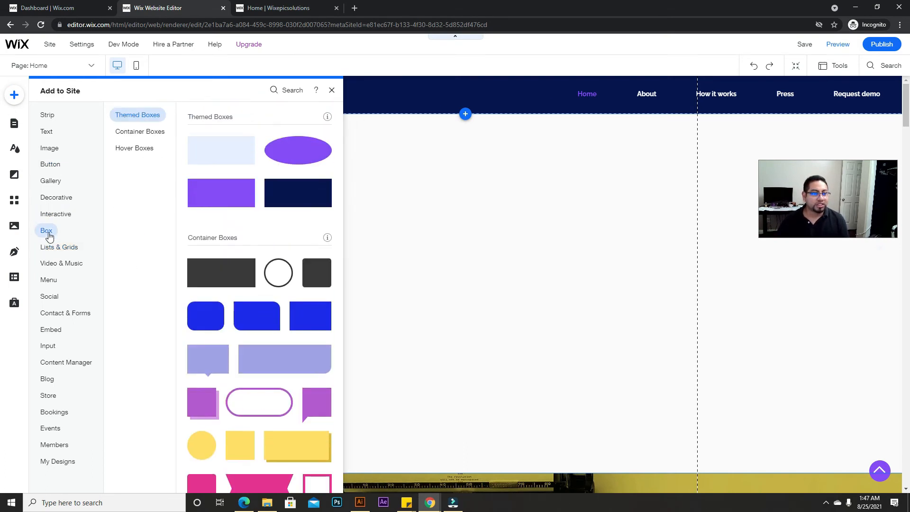
scroll(234, 279, "down", 10)
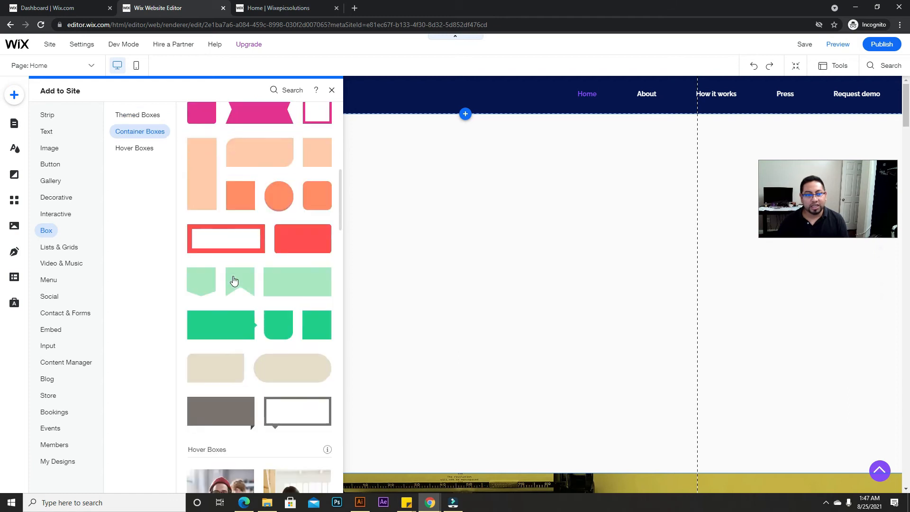
scroll(240, 257, "down", 3)
scroll(239, 275, "up", 4)
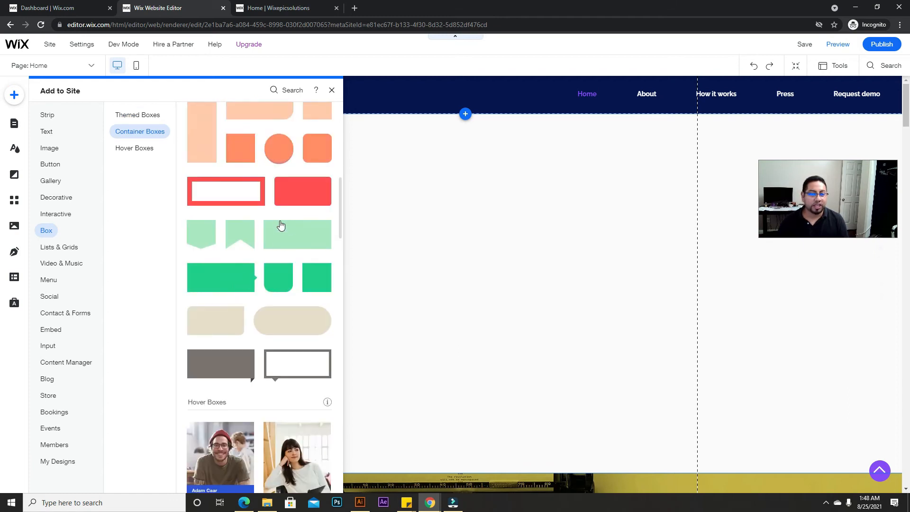
left_click_drag(322, 278, 582, 226)
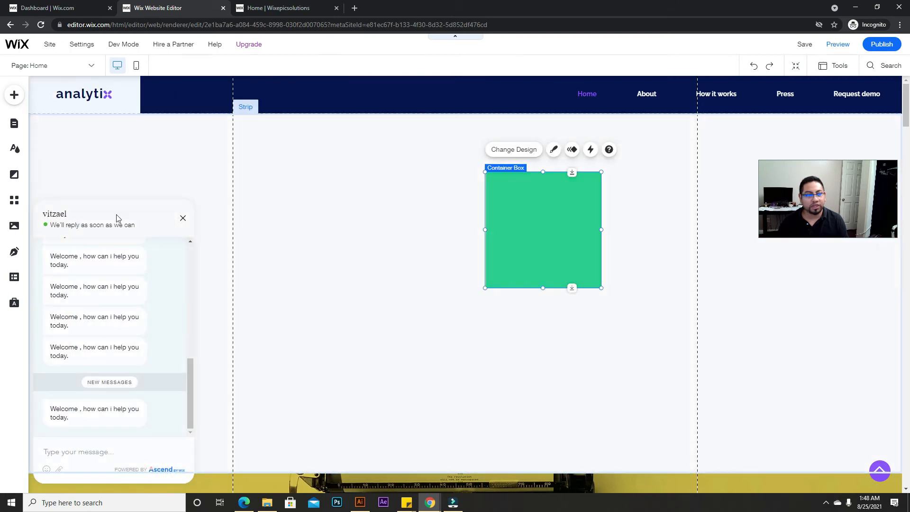
Step: Place an Avenir Light paragraph inside the green container box, narrowed and positioned to fit within it
left_click(15, 94)
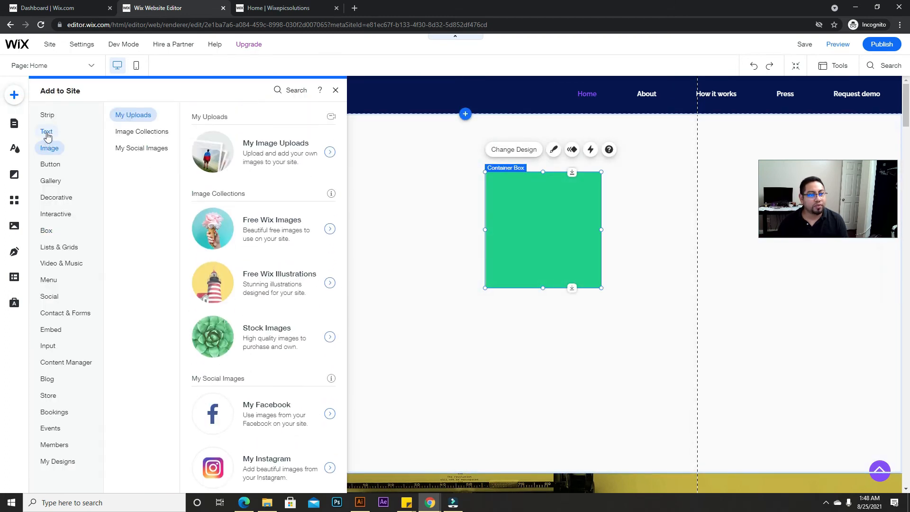
left_click(46, 132)
scroll(171, 189, "down", 6)
left_click_drag(229, 319, 540, 207)
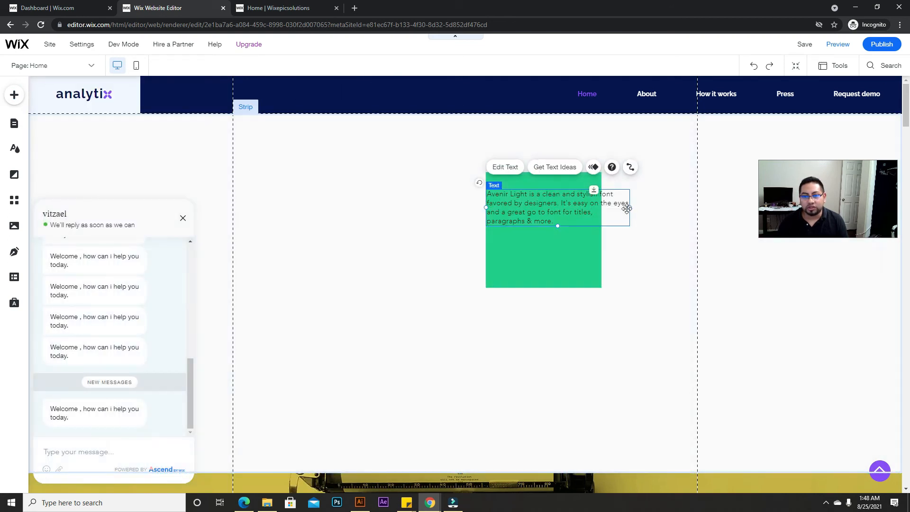
left_click_drag(629, 207, 545, 228)
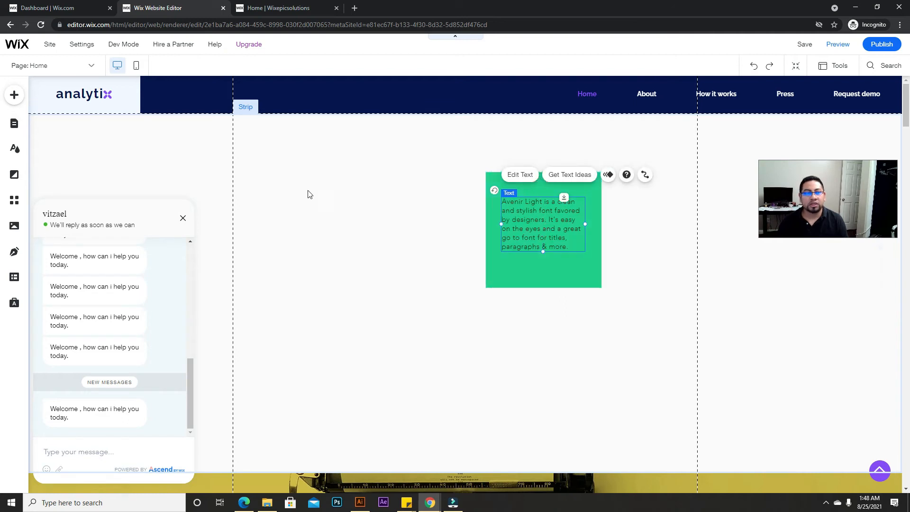
Step: Examine the hover box designs and the repeater layouts available for adding to the page
left_click(15, 94)
left_click(37, 215)
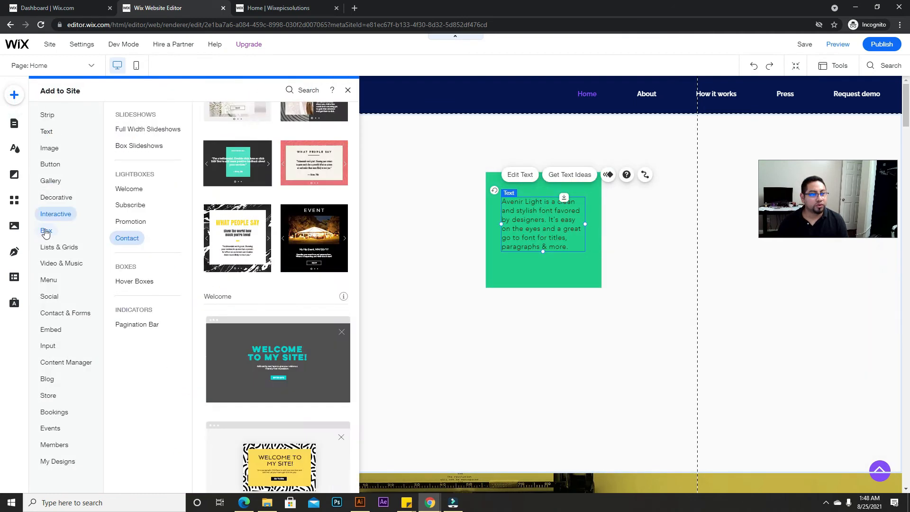
left_click(50, 231)
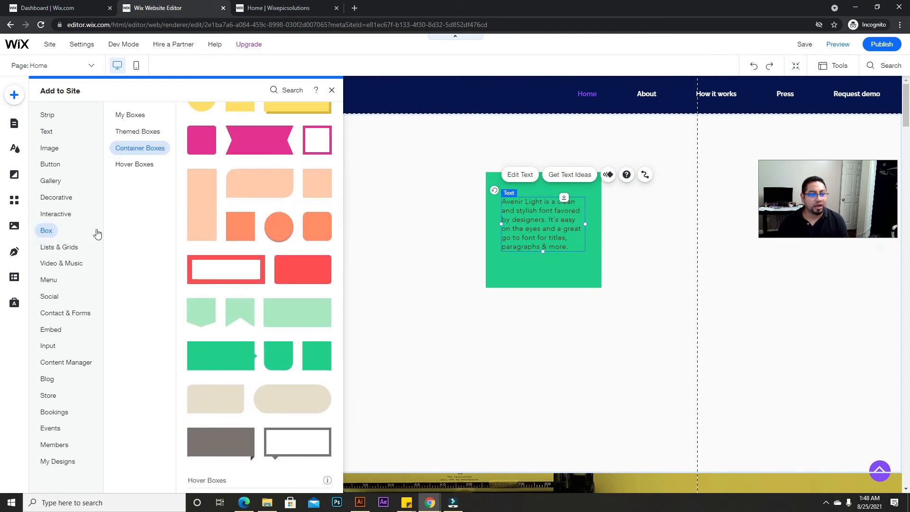
scroll(264, 213, "down", 6)
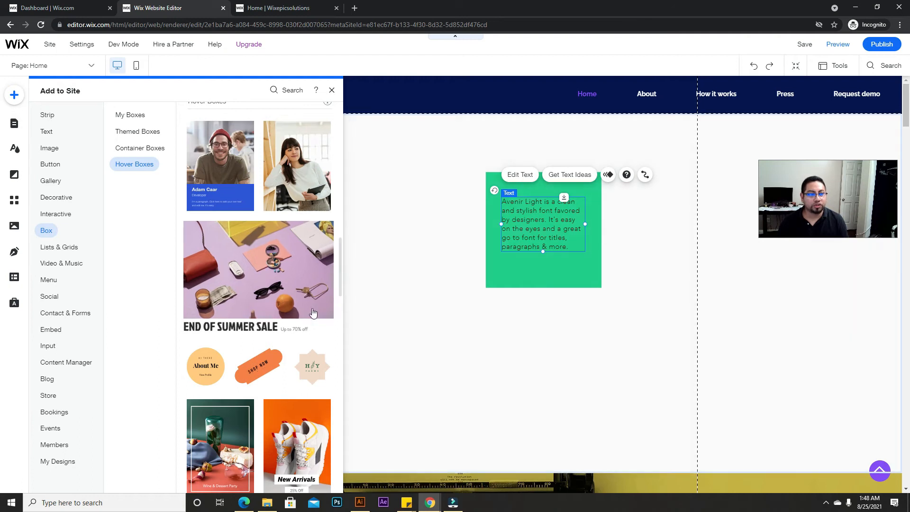
left_click(71, 251)
left_click(71, 251)
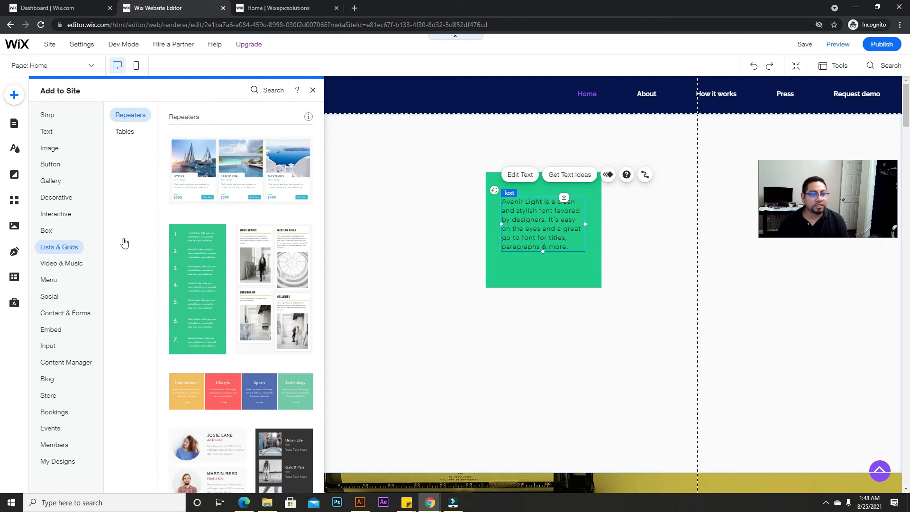
scroll(226, 216, "down", 3)
scroll(228, 231, "down", 3)
scroll(229, 237, "up", 7)
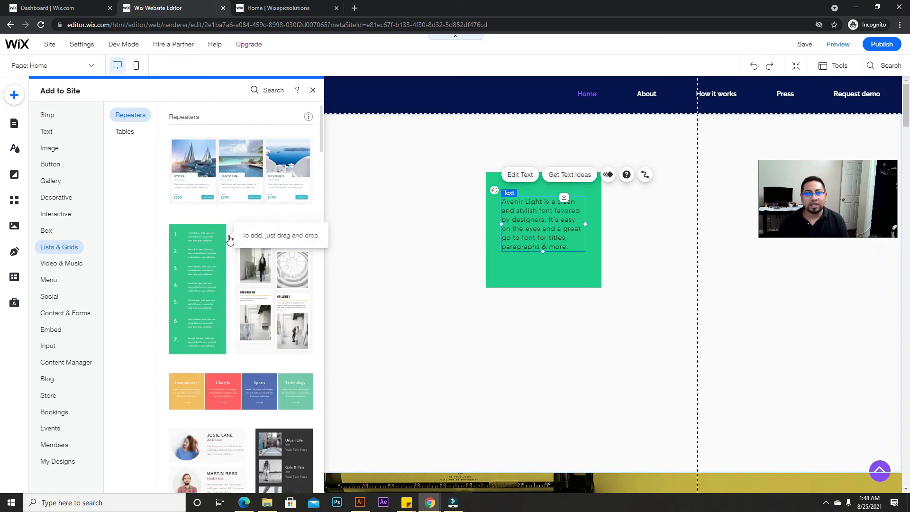
Step: Delete the green container box with its text, and remove the chat widget from the page
left_click(495, 211)
key("Delete")
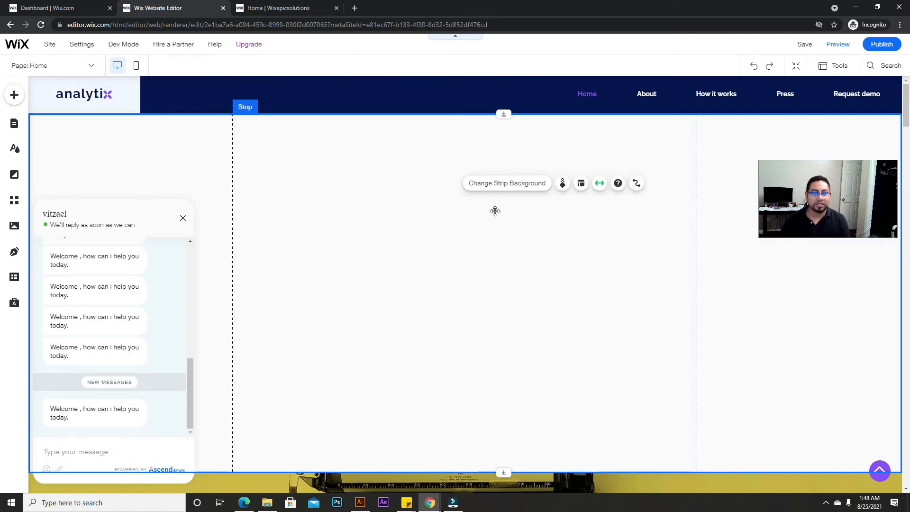
left_click(179, 214)
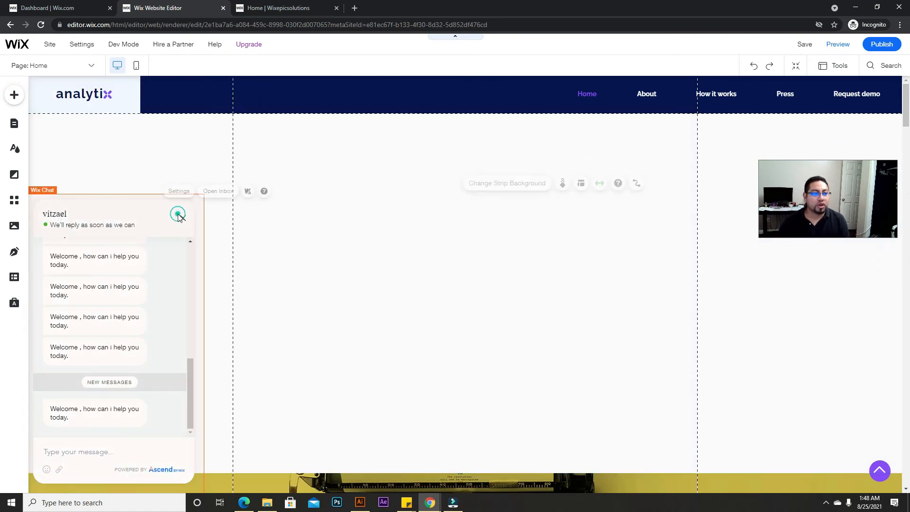
key("Delete")
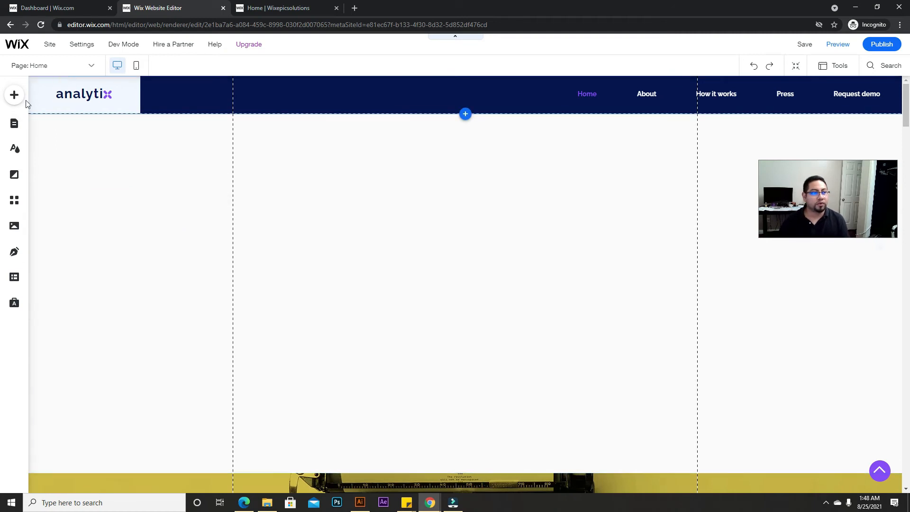
Step: Add the three-card travel repeater with Hydra, Santorini and Mykonos to the empty strip below the header
left_click(14, 95)
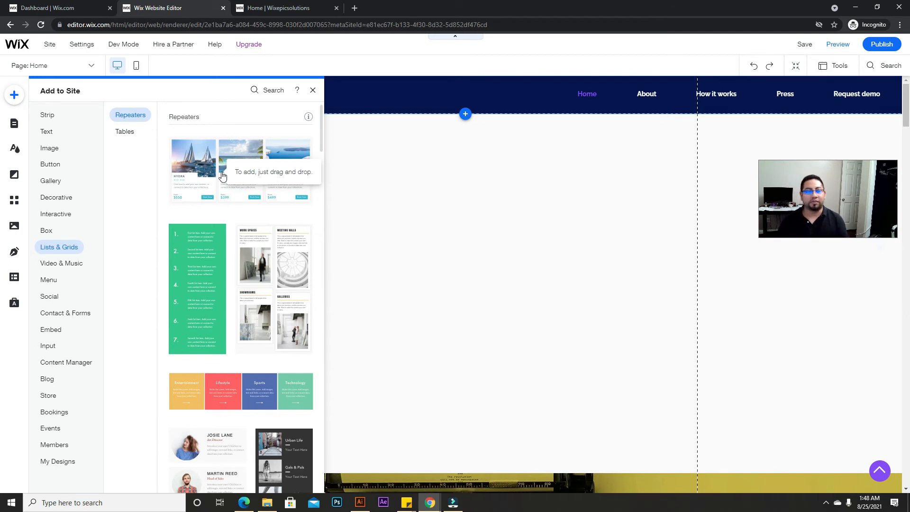
scroll(236, 295, "down", 9)
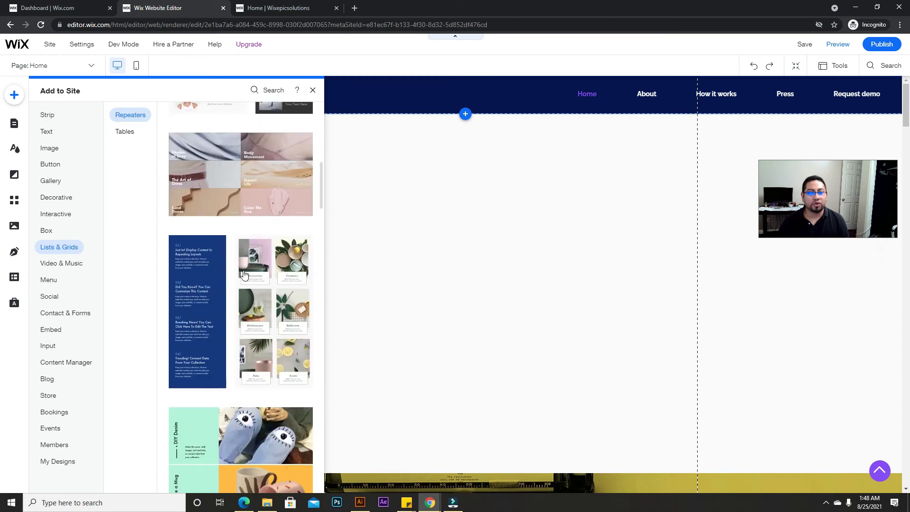
scroll(245, 276, "down", 4)
scroll(248, 293, "up", 4)
scroll(247, 292, "up", 10)
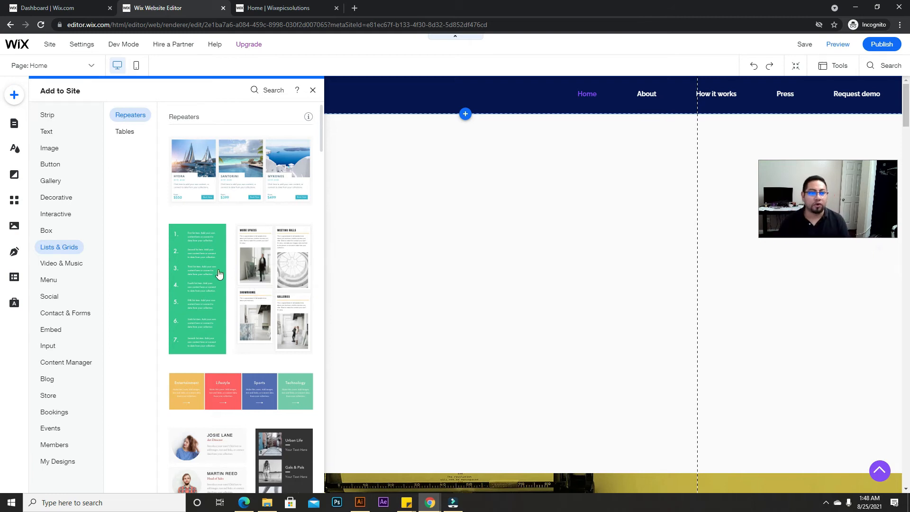
left_click_drag(226, 168, 396, 274)
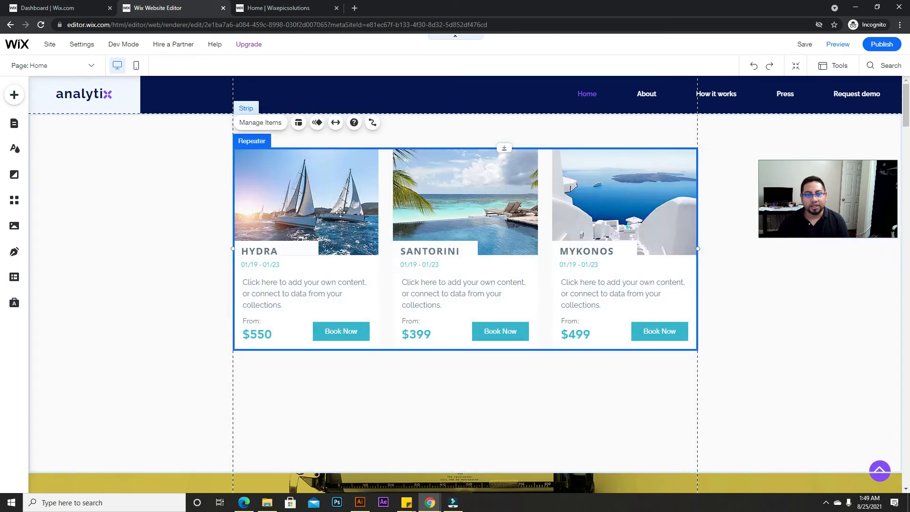
Step: Delete the destination title box and the date text from the repeater's cards
left_click(265, 236)
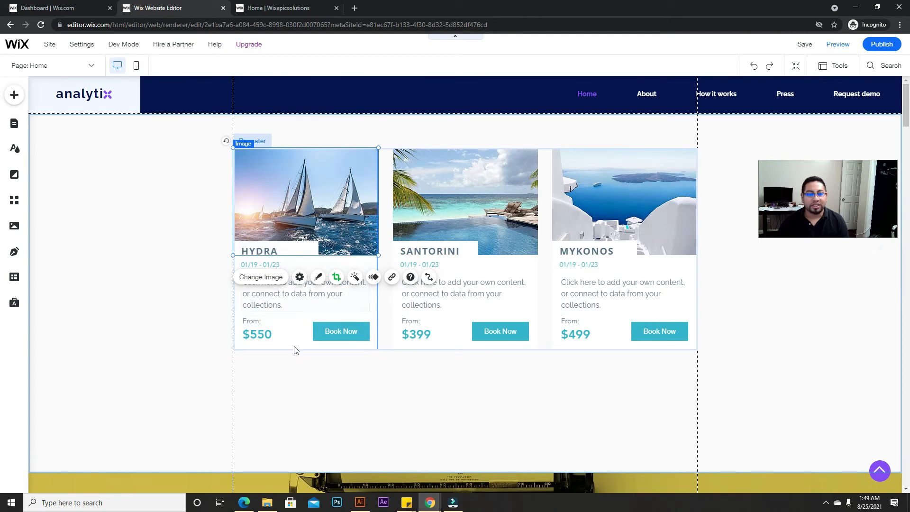
left_click(276, 242)
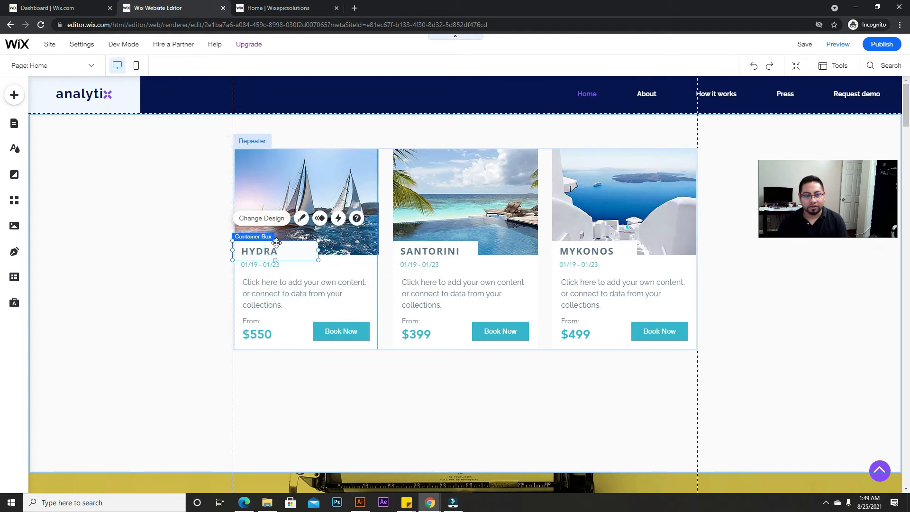
key("Delete")
left_click(271, 264)
key("Delete")
Step: Delete the description paragraph, the "From:" label and the price text from the repeater's cards
left_click(280, 297)
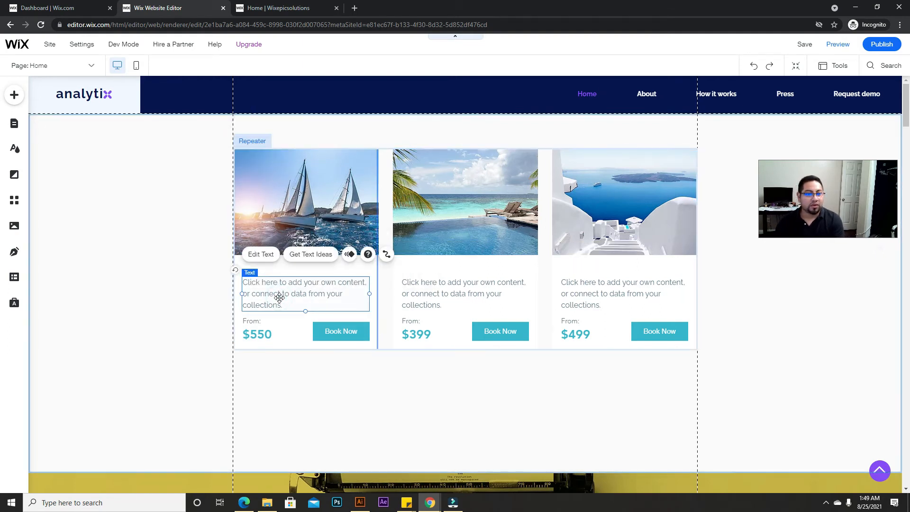
key("Delete")
left_click(254, 321)
key("Delete")
left_click(261, 337)
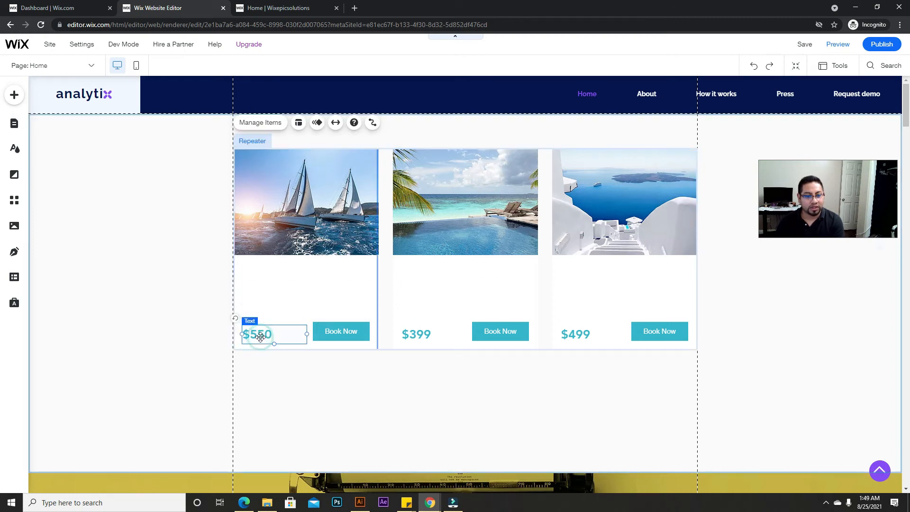
key("Delete")
Step: Move the Book Now button to the horizontal centre of the first repeater card, below its sailboat image
mouse_move(298, 328)
left_mouse_down()
mouse_move(284, 308)
mouse_move(341, 333)
mouse_move(321, 325)
mouse_move(309, 296)
mouse_move(303, 318)
mouse_move(321, 318)
mouse_move(302, 316)
left_mouse_up()
left_click(335, 332)
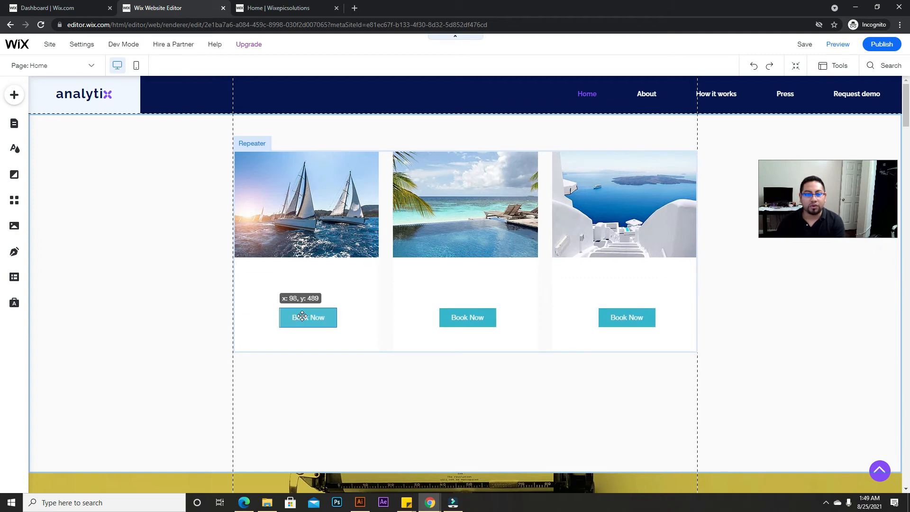
Step: Shrink the sailboat image in the first repeater card and centre it above the Book Now button
left_click(340, 237)
left_click_drag(379, 258, 341, 245)
left_click_drag(322, 216, 336, 256)
Step: Set the background colour of the first repeater card to the light teal custom colour #B6E8E3
left_click(356, 162)
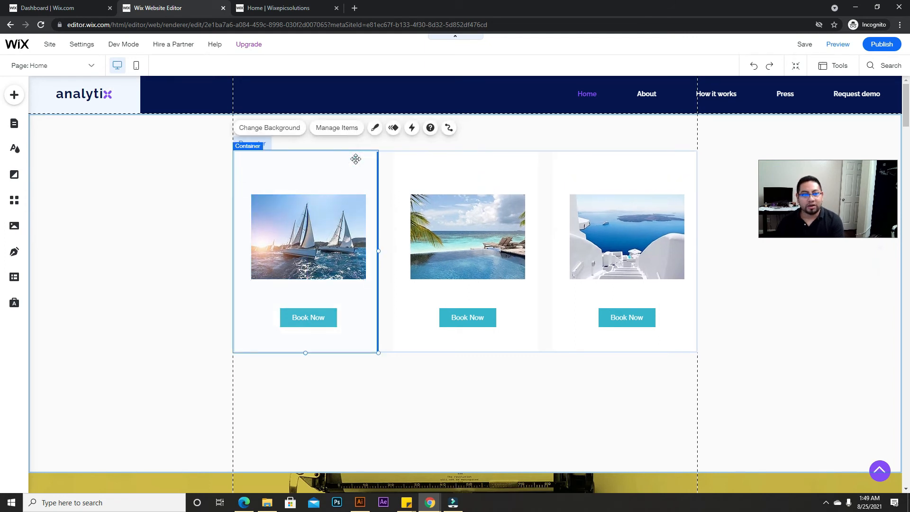
left_click(375, 129)
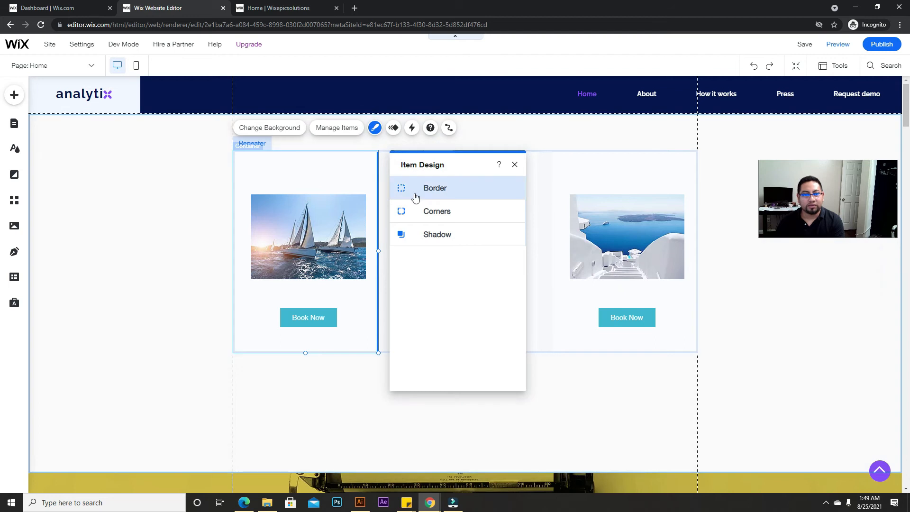
left_click(268, 127)
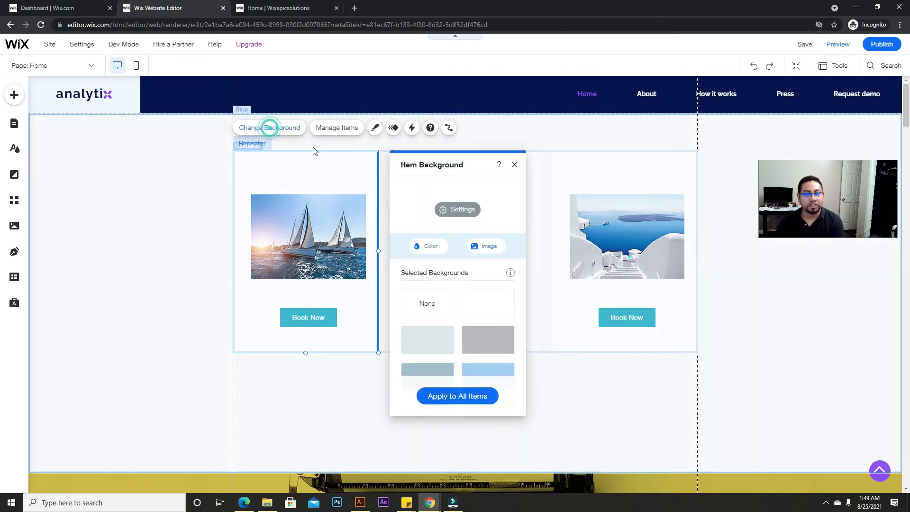
left_click(429, 246)
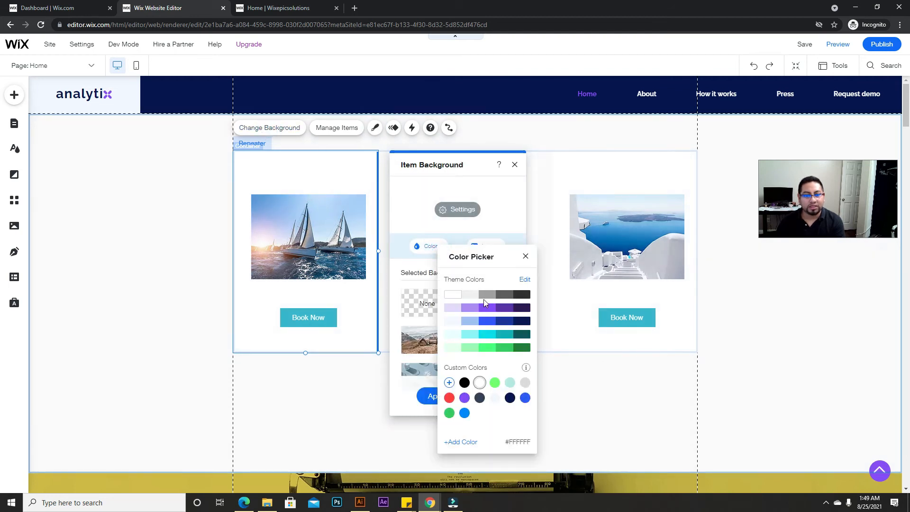
left_click(495, 384)
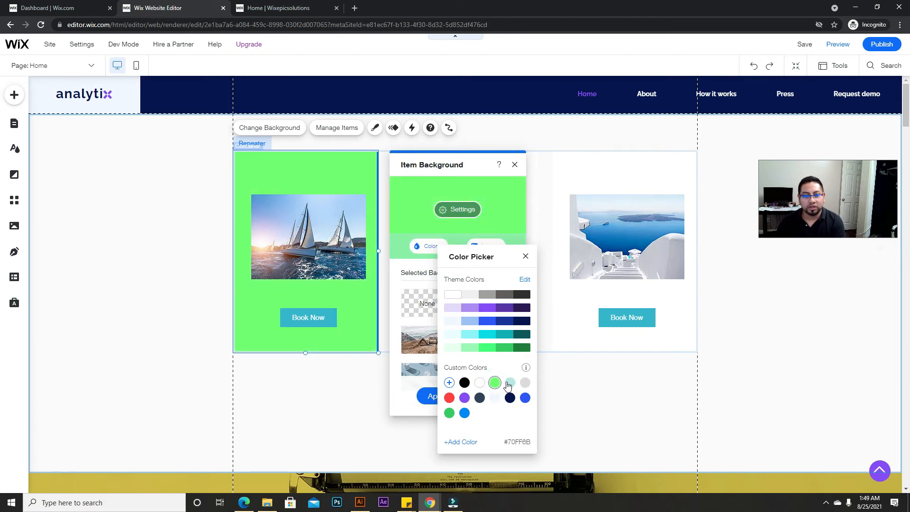
left_click(509, 383)
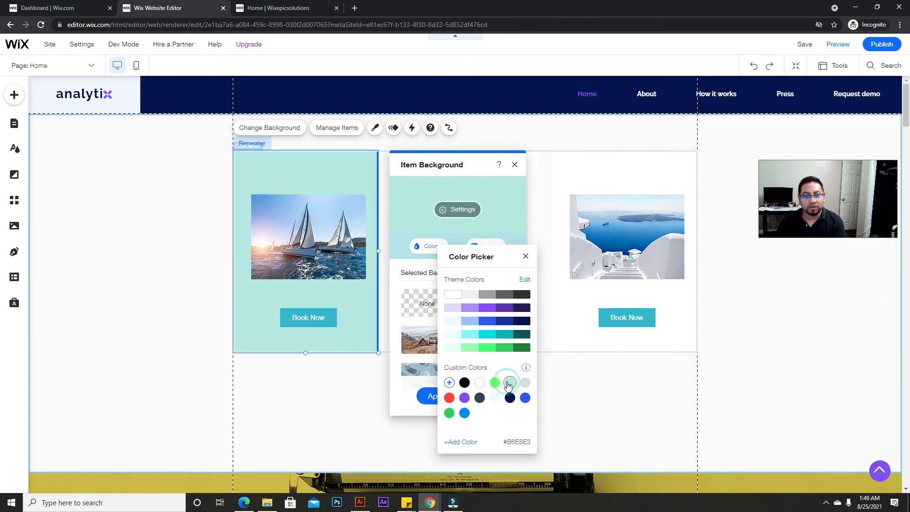
left_click(526, 256)
left_click(514, 166)
left_click(481, 176)
left_click(602, 169)
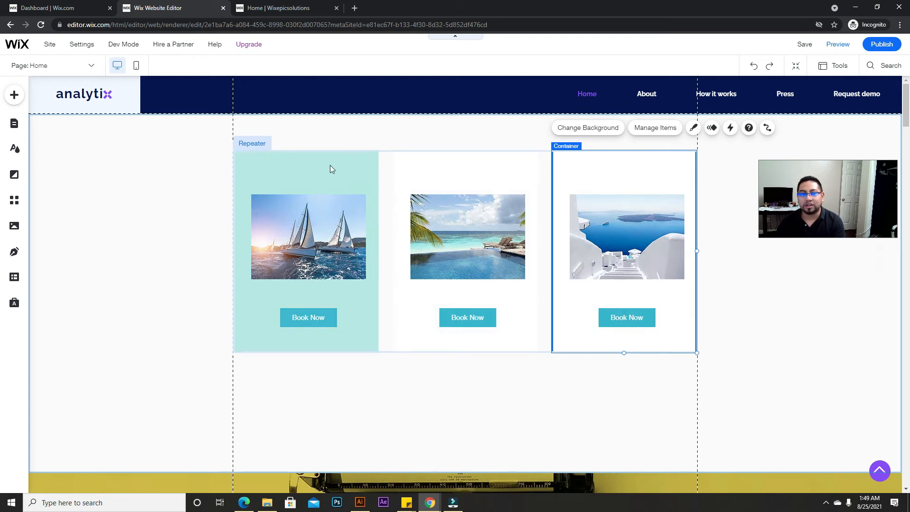
Step: Move the sailboat image up in its card and add a narrowed, centred "Delicate Title" text between it and the Book Now button
left_click_drag(329, 248, 330, 223)
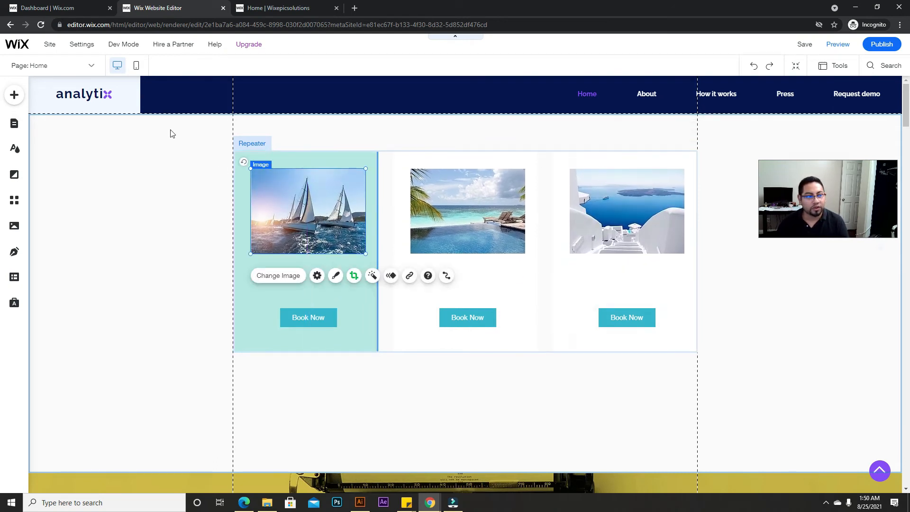
left_click(14, 94)
mouse_move(49, 132)
left_click_drag(225, 198, 283, 275)
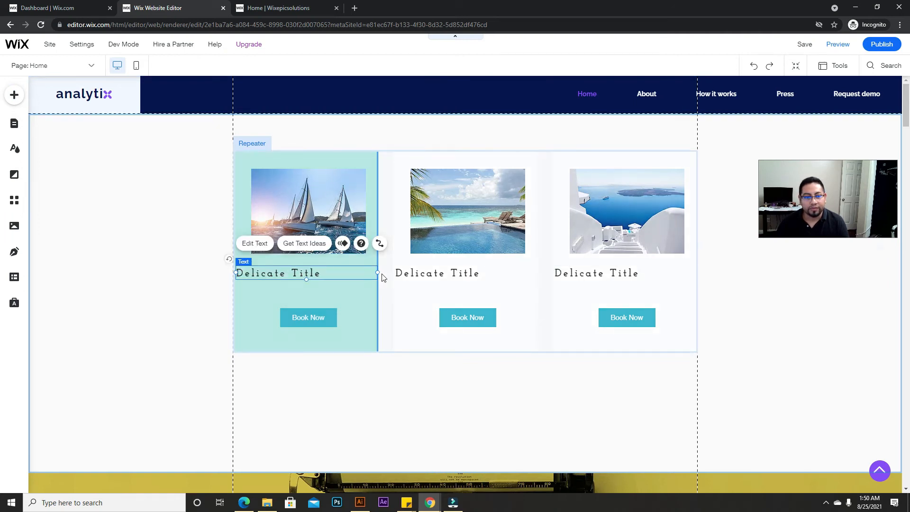
left_click_drag(353, 275, 342, 276)
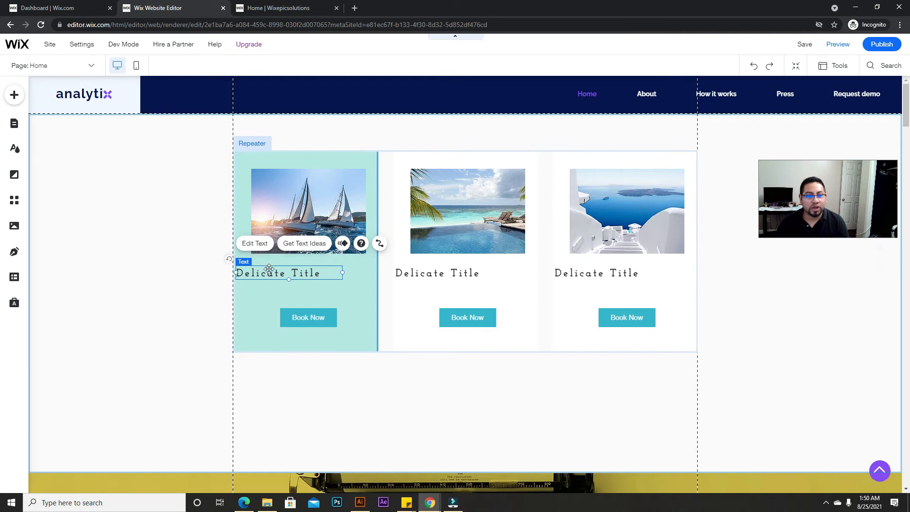
left_click_drag(289, 270, 294, 274)
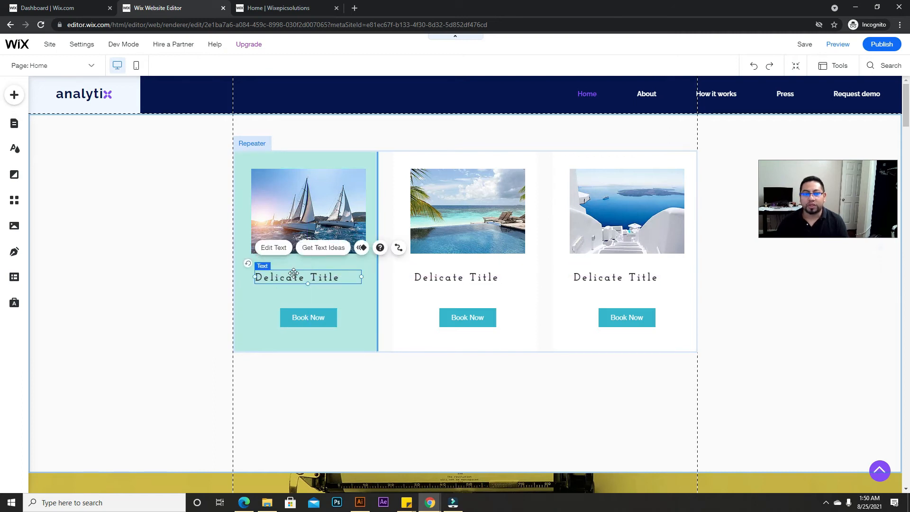
Step: Replace the title text with "sample 2" on the second card and "sample 3" on the third card
left_click(445, 278)
left_click(444, 277)
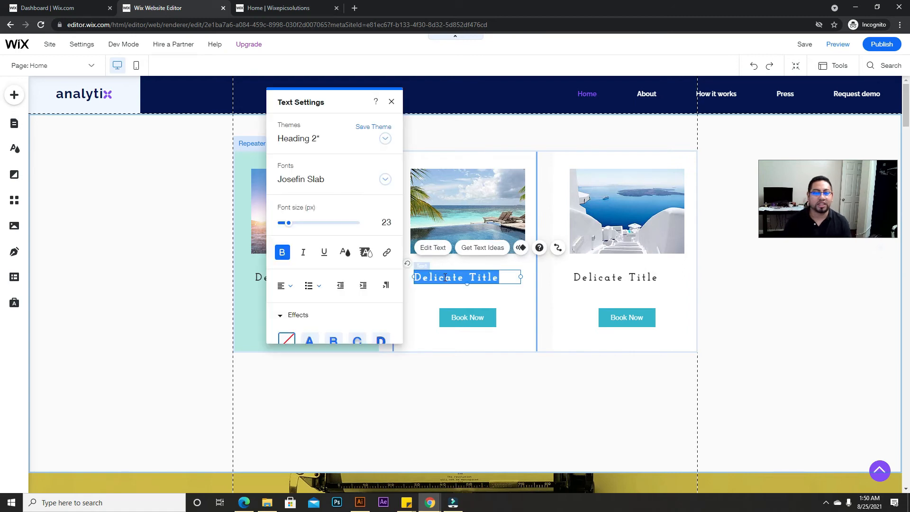
type("sample 2")
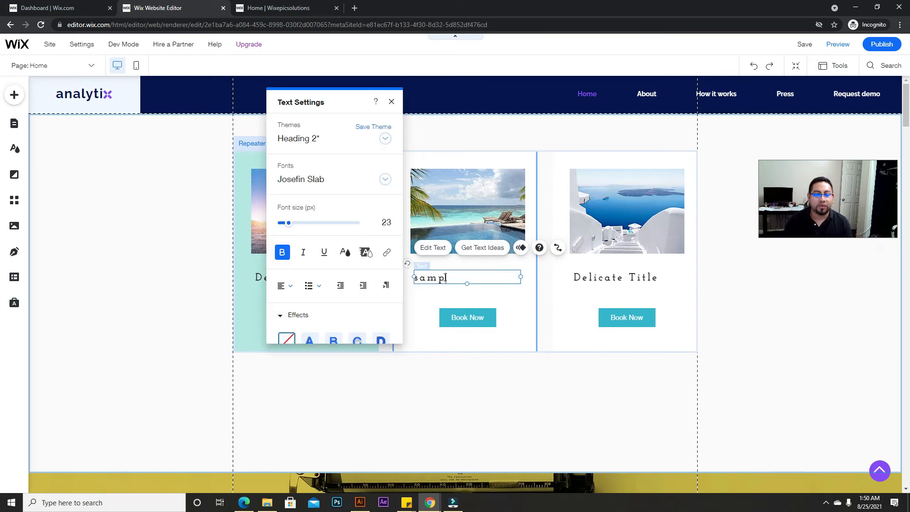
left_click(650, 276)
left_click(650, 278)
type("samp")
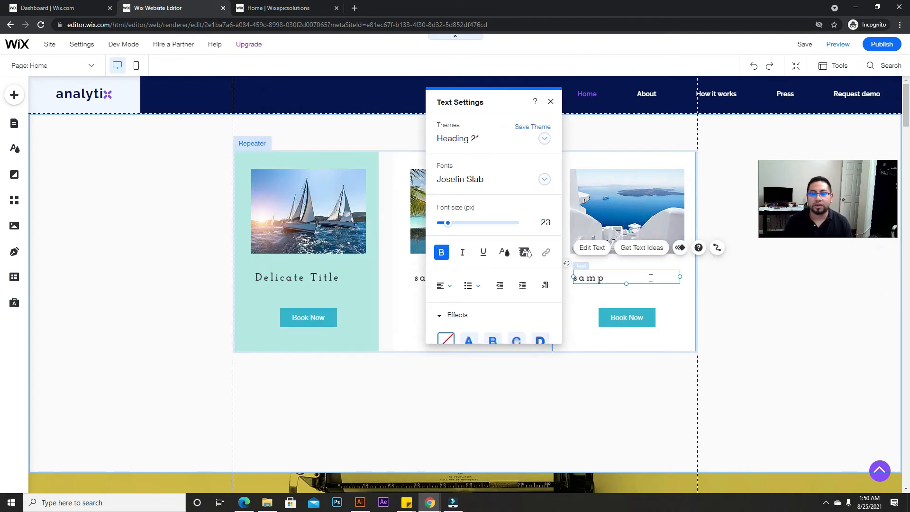
type("le 3")
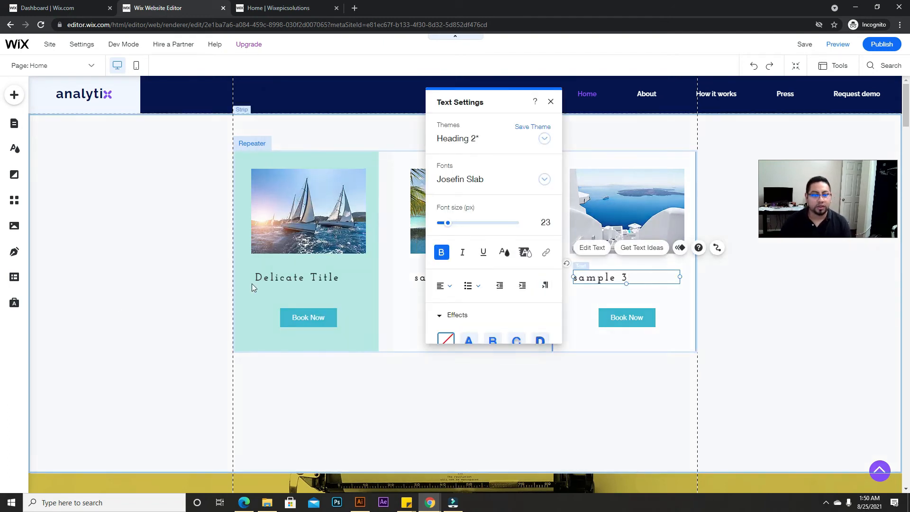
Step: Replace the title text on the first card with "sample 1"
left_click(294, 278)
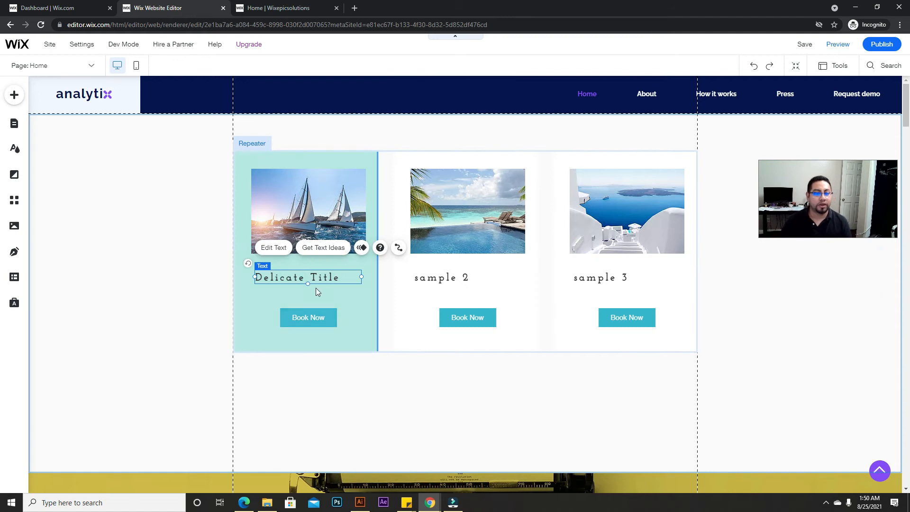
left_click(324, 278)
type("sam")
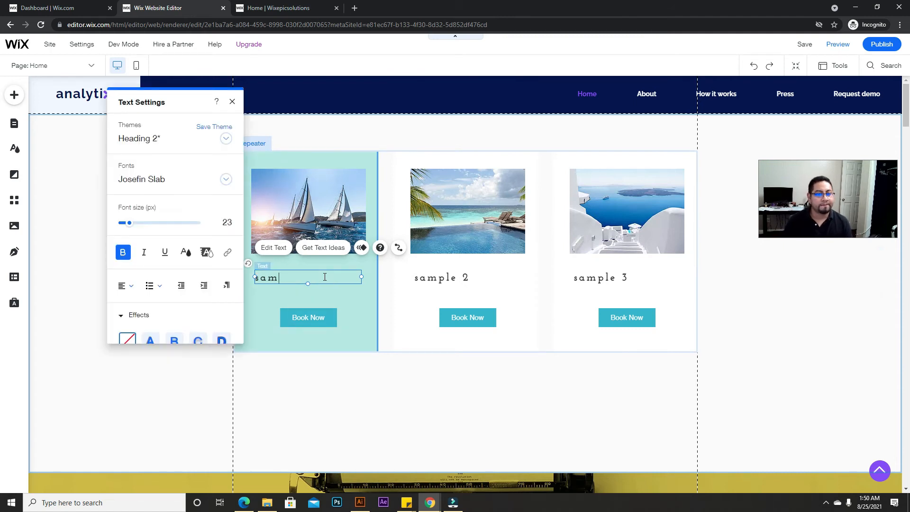
type("ple 1")
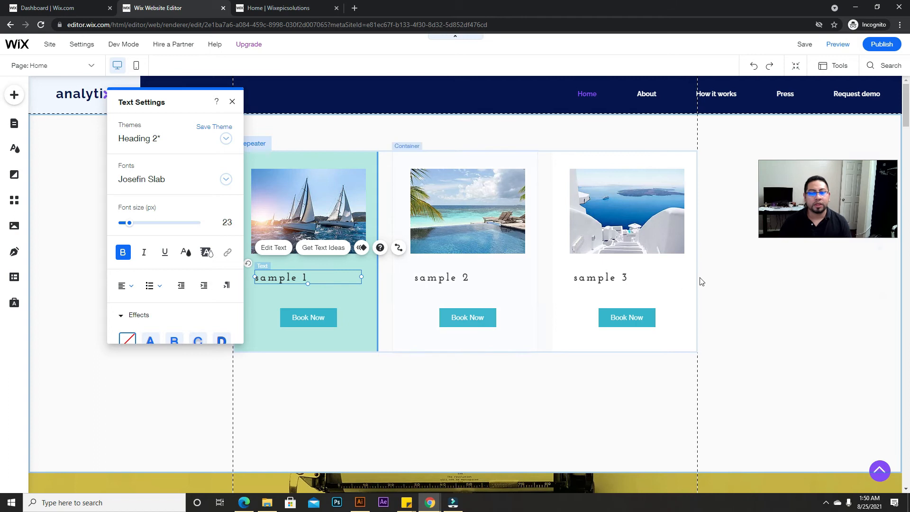
left_click(699, 275)
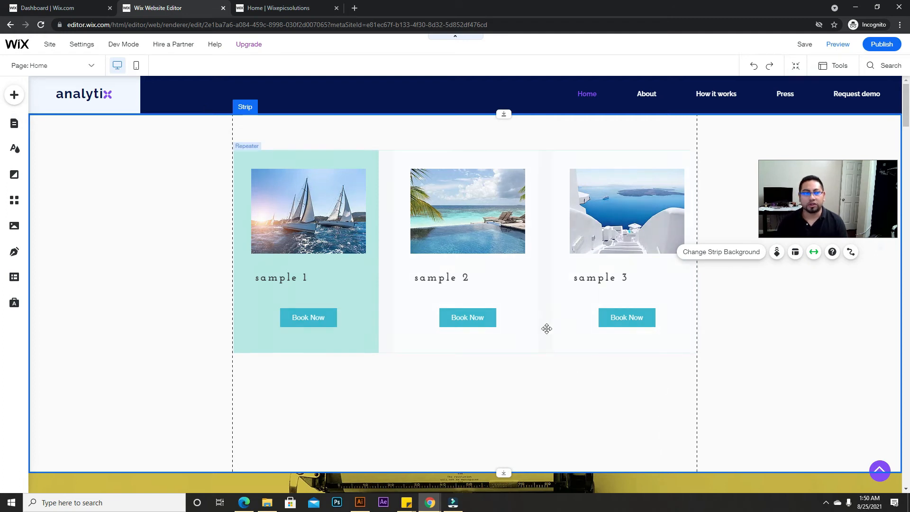
Step: Extend the lower edge of the strip holding the repeater downward to make room below the cards
scroll(517, 323, "down", 4)
scroll(465, 335, "up", 2)
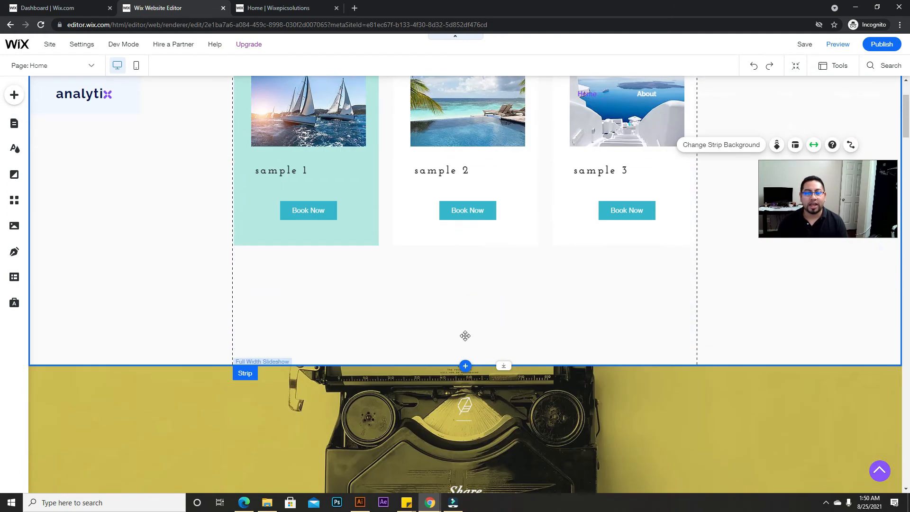
left_click_drag(503, 378, 509, 498)
scroll(474, 351, "up", 2)
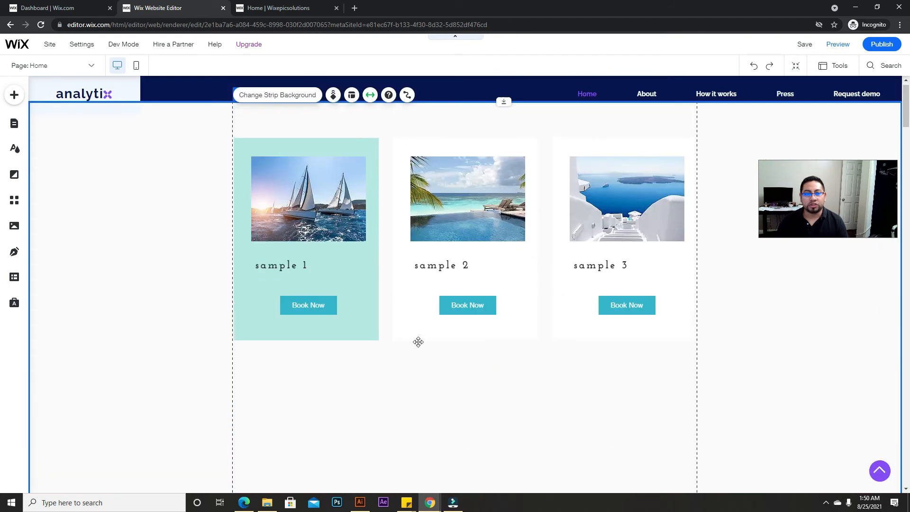
Step: Duplicate Item 3 of the repeater to add a fourth card
left_click(395, 198)
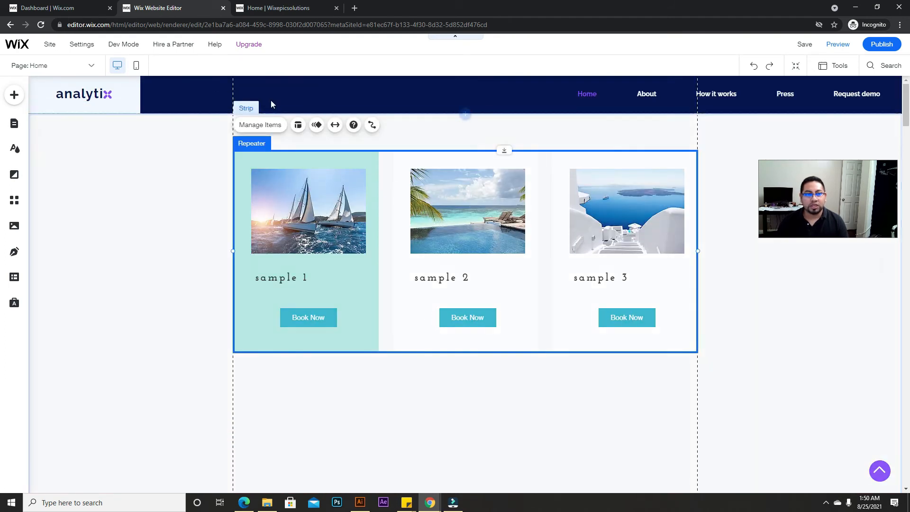
left_click(259, 125)
left_click_drag(738, 160, 390, 128)
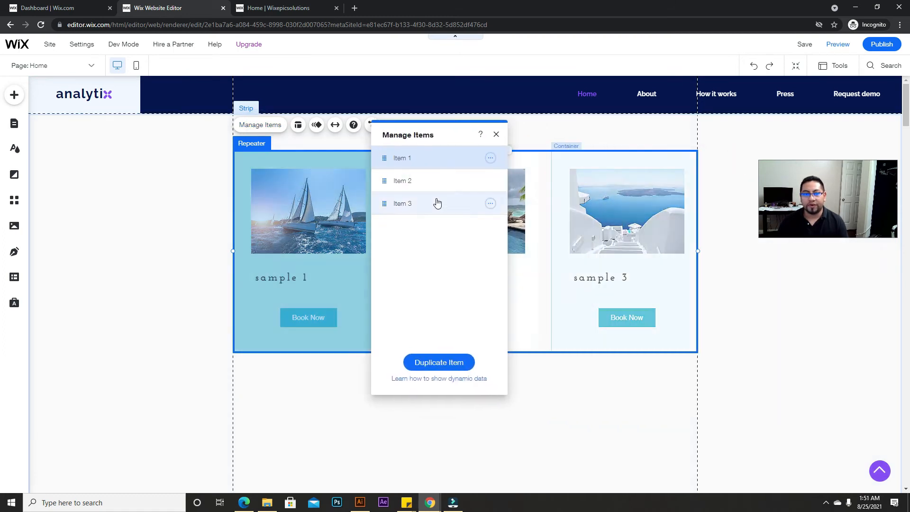
left_click(490, 205)
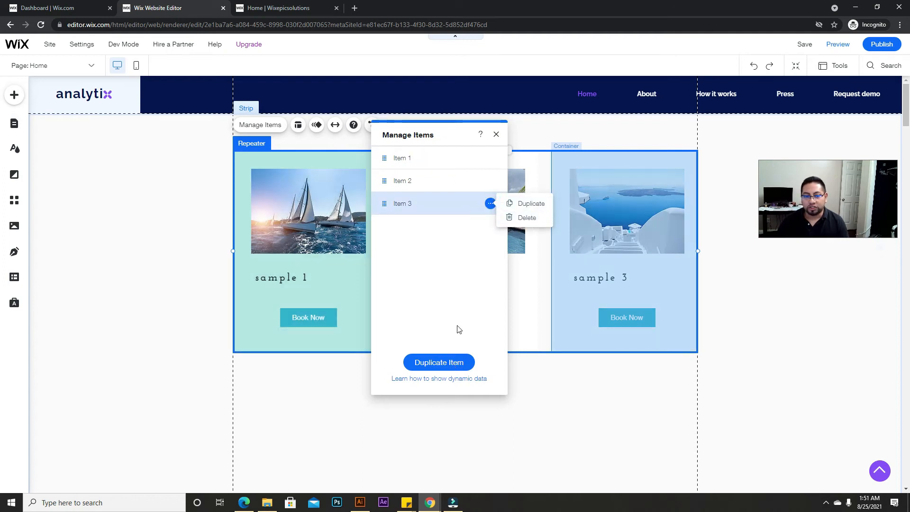
left_click(457, 307)
left_click(445, 365)
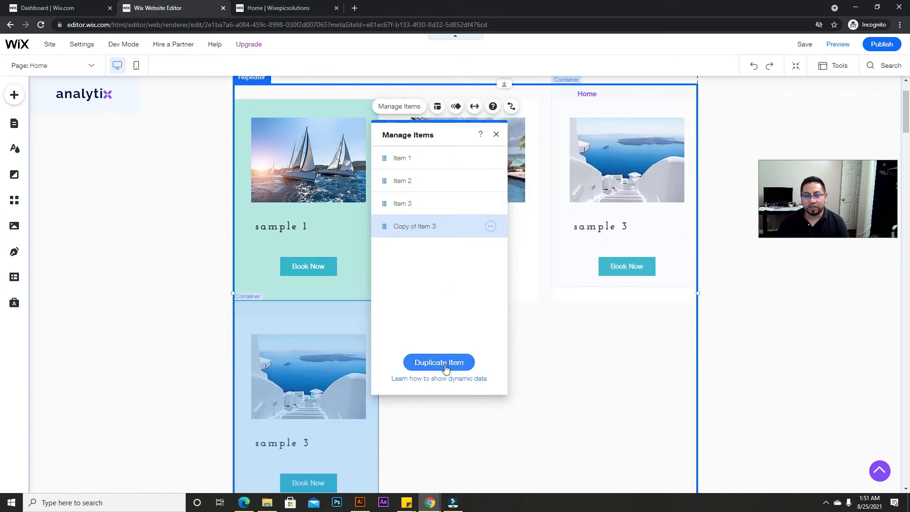
left_click(496, 135)
scroll(323, 327, "down", 2)
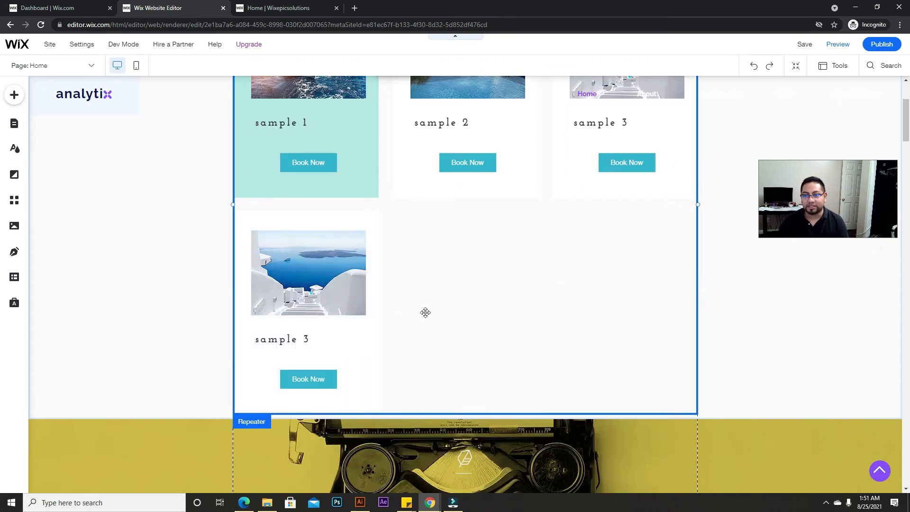
Step: Add a YouTube single video player from the Video & Music elements to the page
left_click(14, 94)
left_click(55, 197)
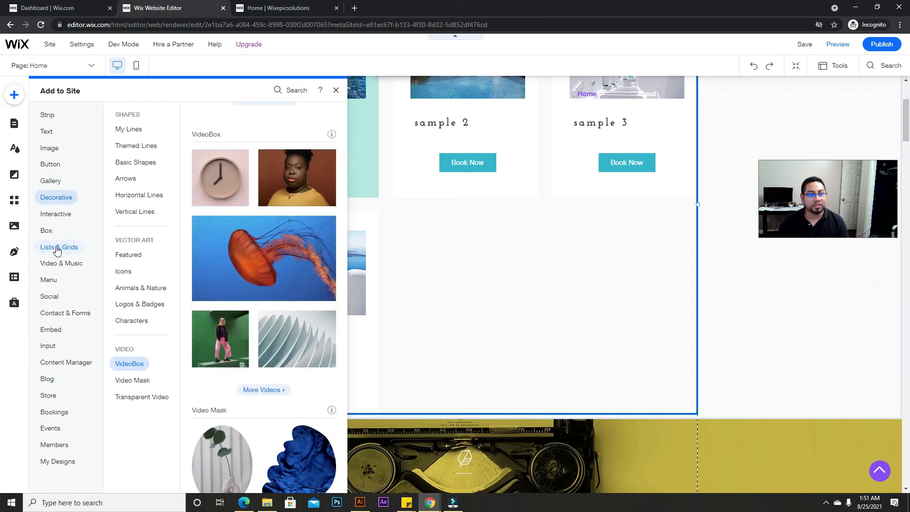
left_click(57, 249)
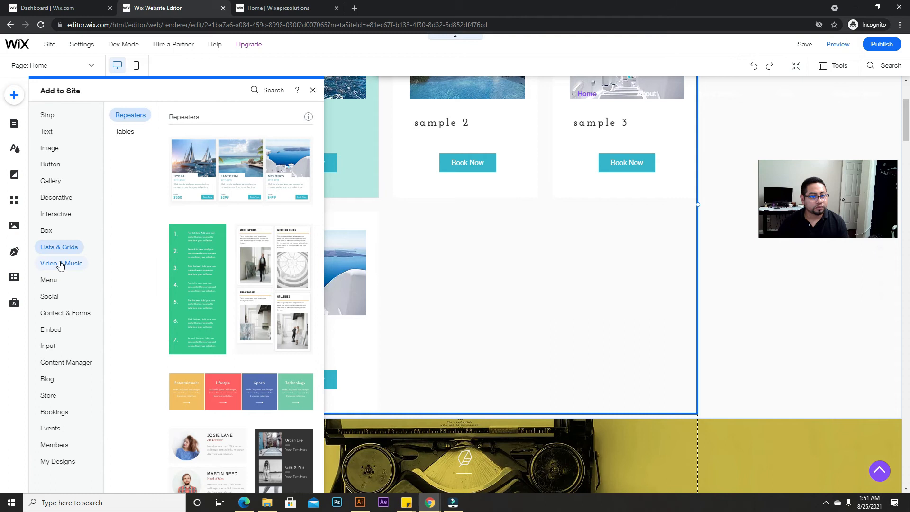
left_click(60, 264)
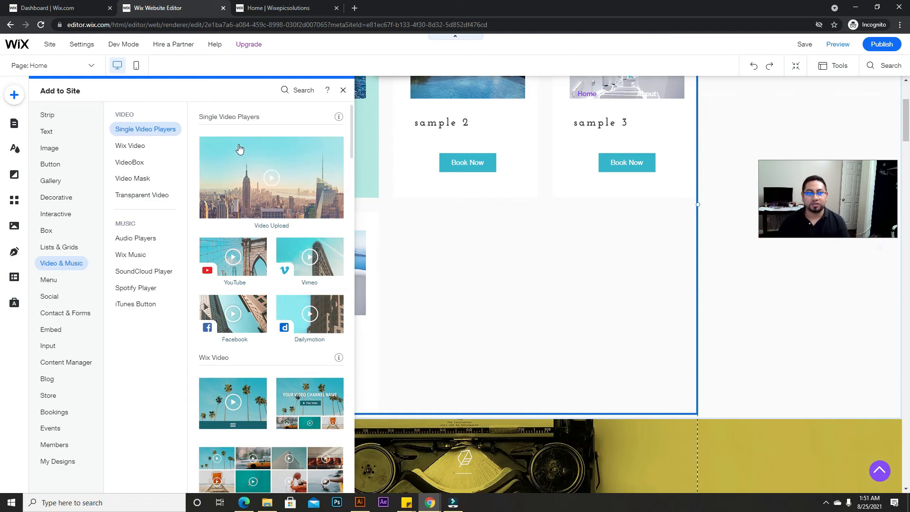
left_click(238, 260)
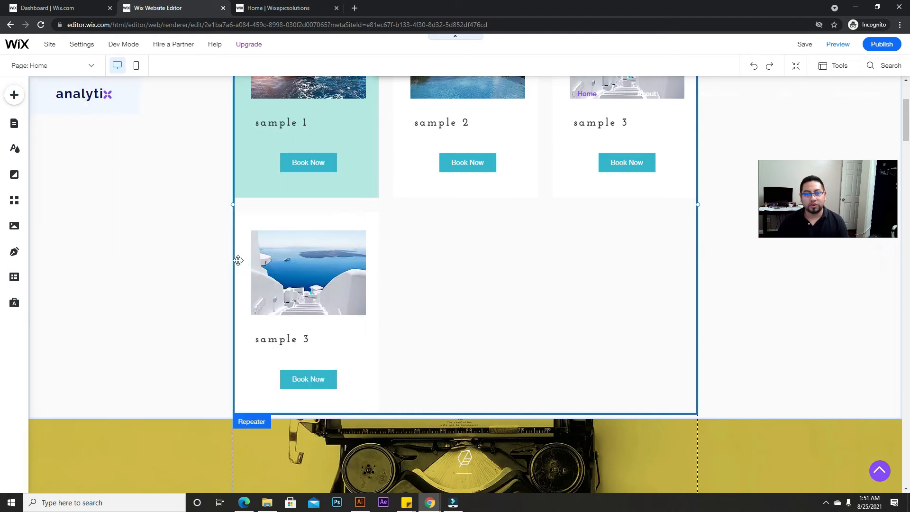
Step: Delete the repeater with the sample cards and move the Plane Overhead video player higher up in the same strip
left_click(543, 140)
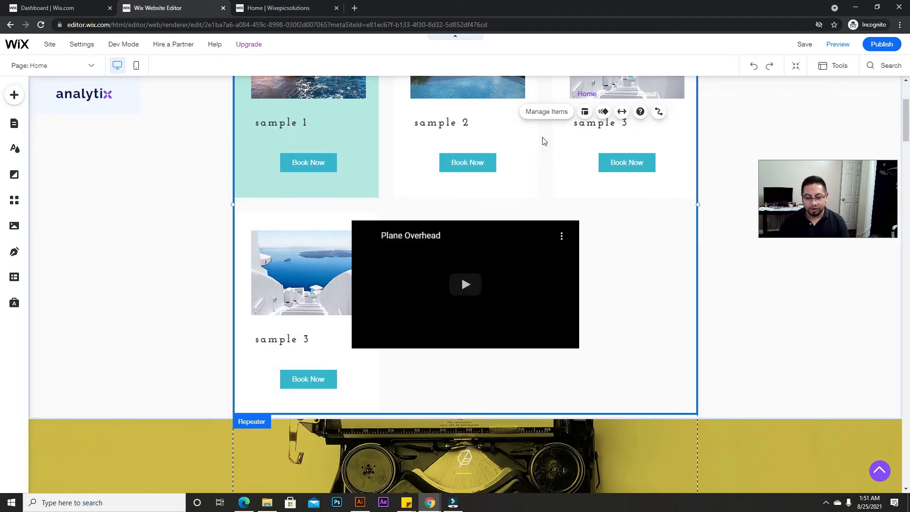
key("Delete")
left_click(483, 256)
left_click_drag(483, 257, 480, 177)
Step: Examine the video player's source settings, web address, layout and design options
left_click(384, 119)
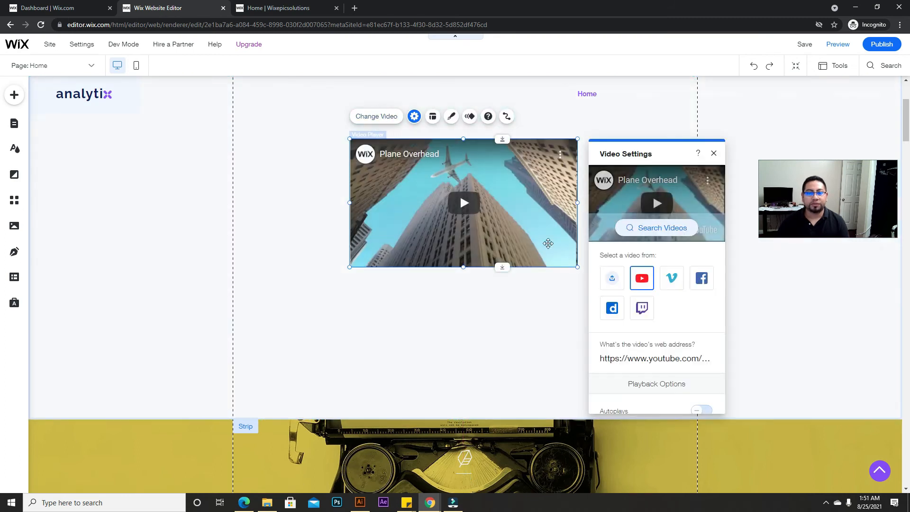
left_click(653, 356)
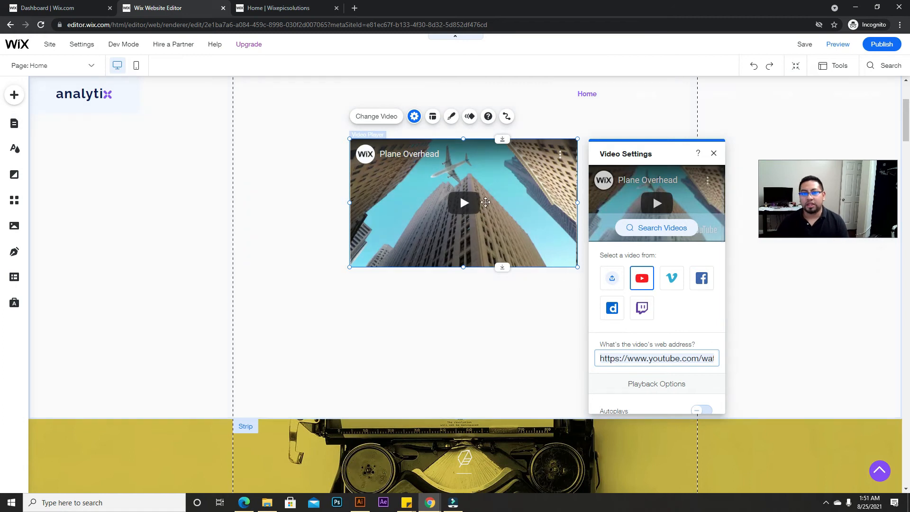
left_click(713, 153)
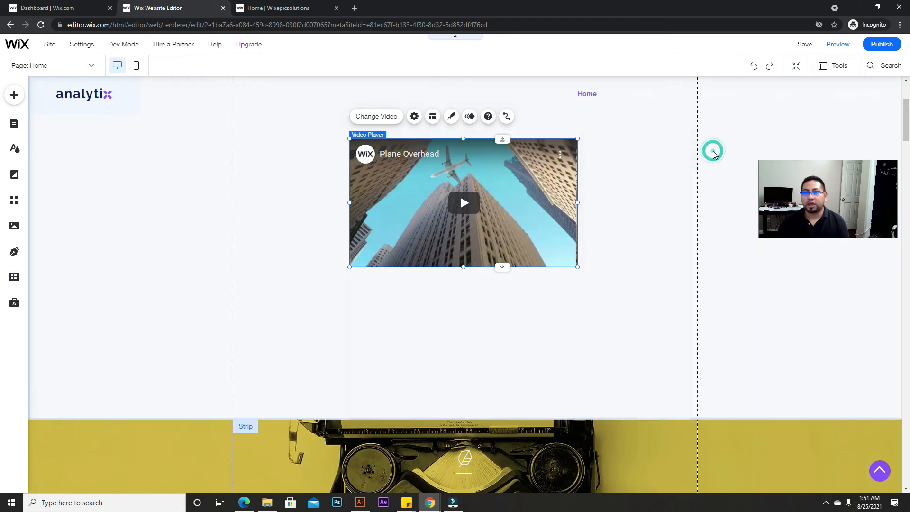
left_click(416, 118)
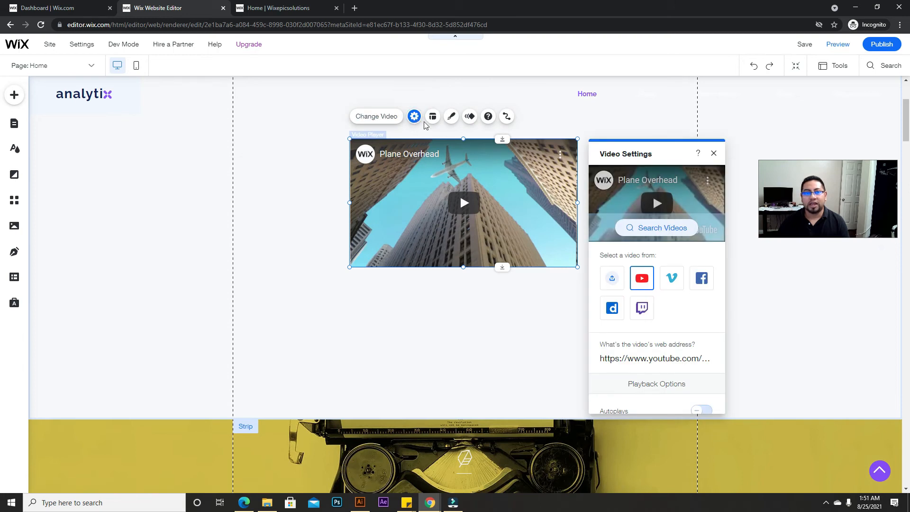
left_click(433, 117)
left_click(451, 117)
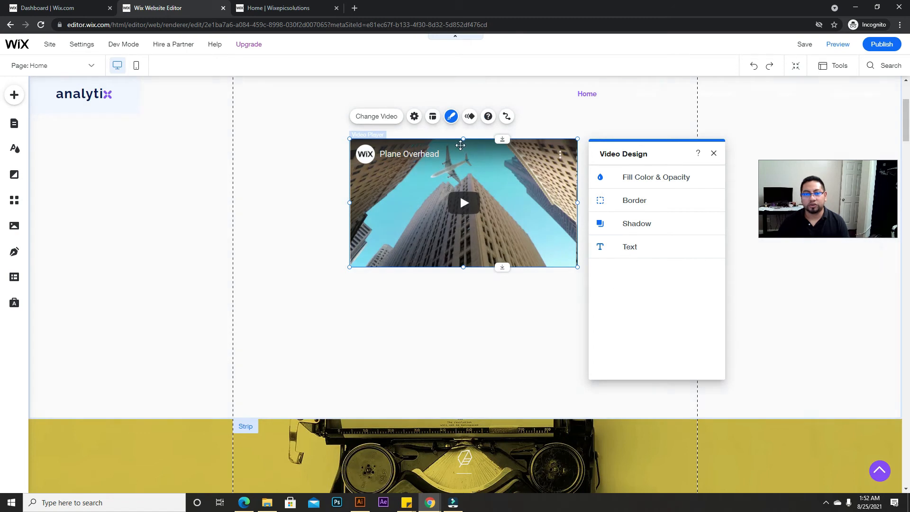
Step: Delete the existing horizontal menu from the dark blue header
left_click(21, 97)
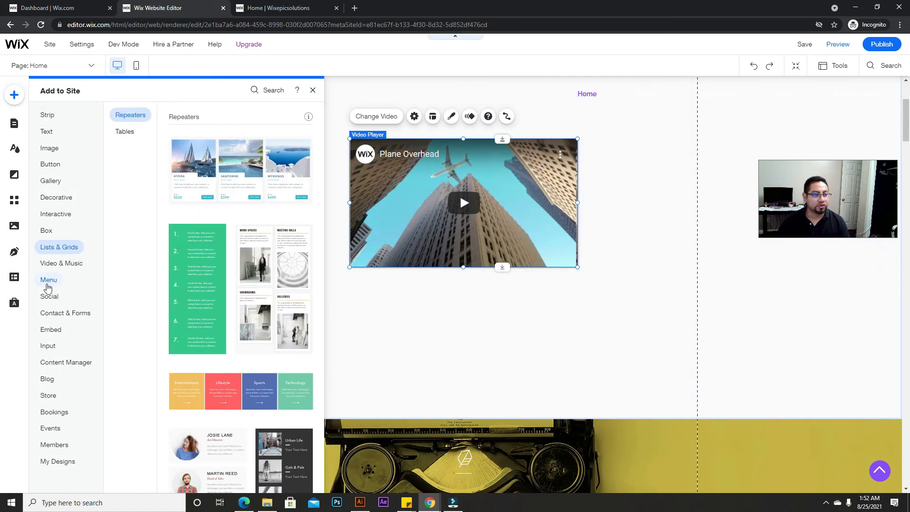
left_click(48, 280)
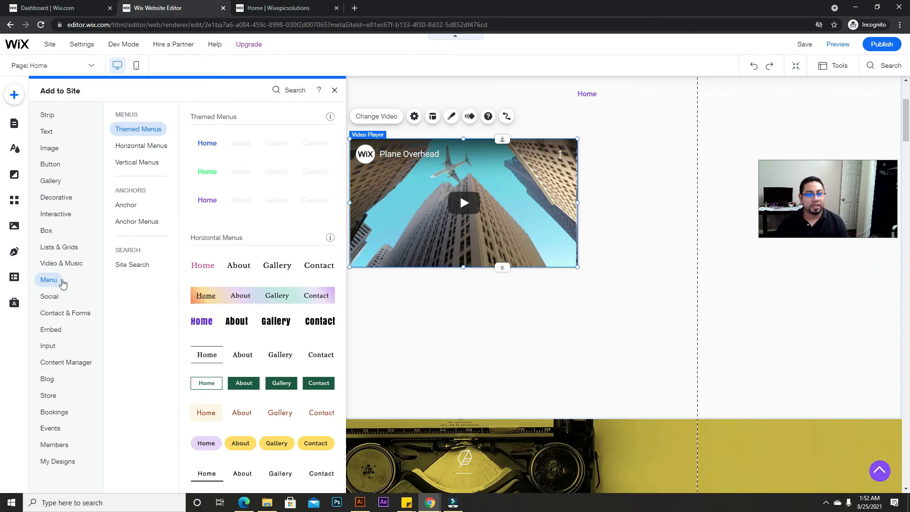
scroll(616, 134, "up", 3)
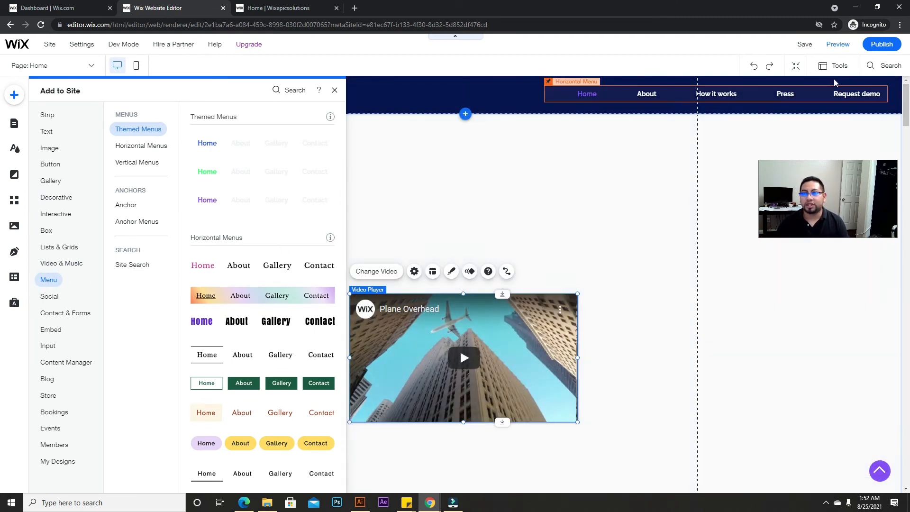
left_click(686, 97)
key("Delete")
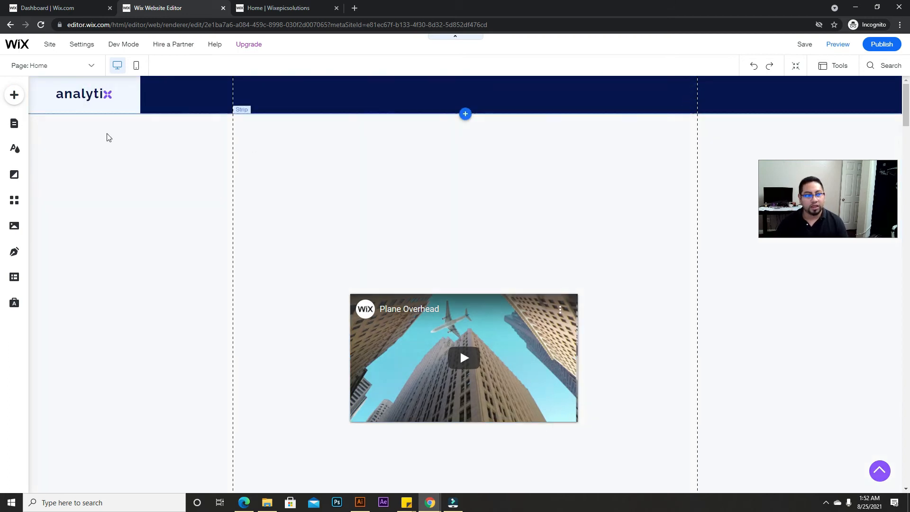
Step: Add the horizontal menu with dark green boxed items above the video player
left_click(24, 101)
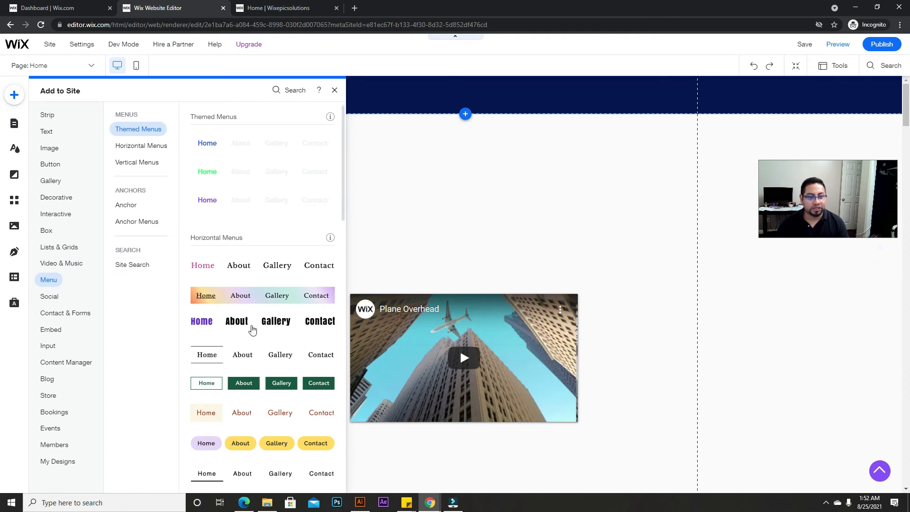
left_click_drag(335, 264, 448, 184)
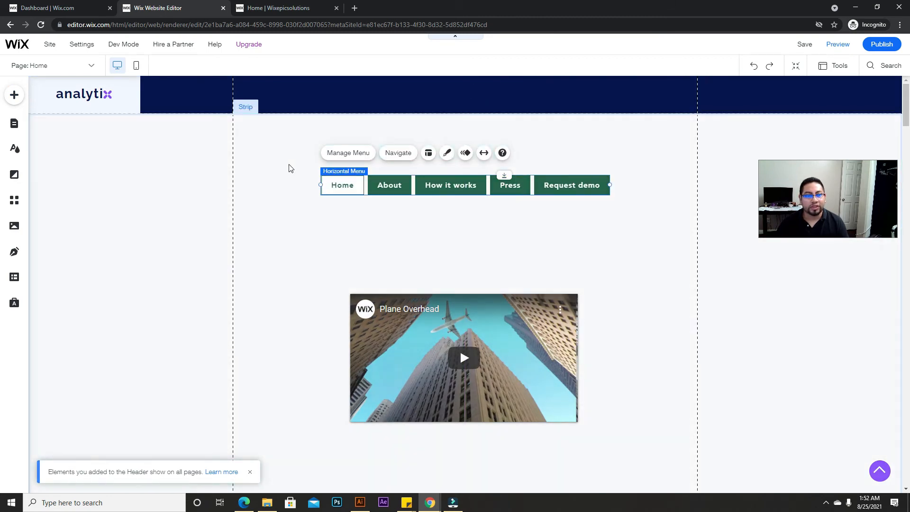
left_click(14, 96)
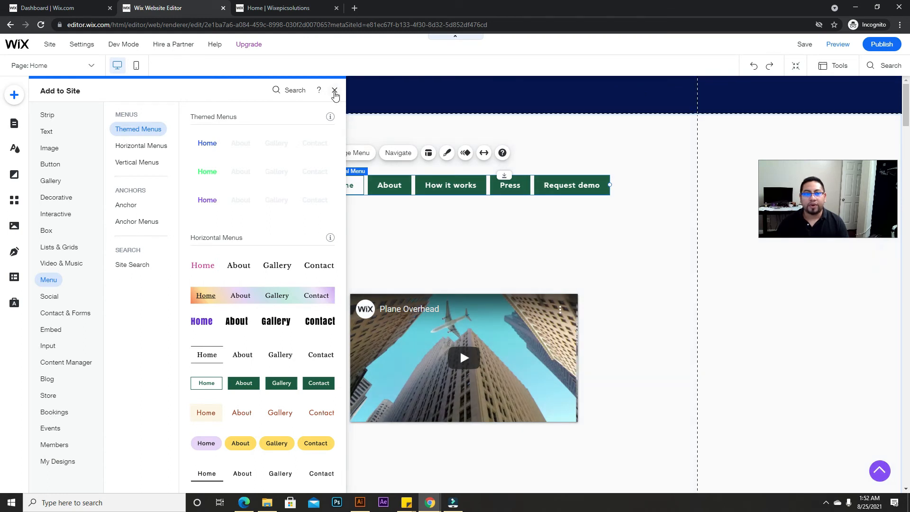
left_click(335, 90)
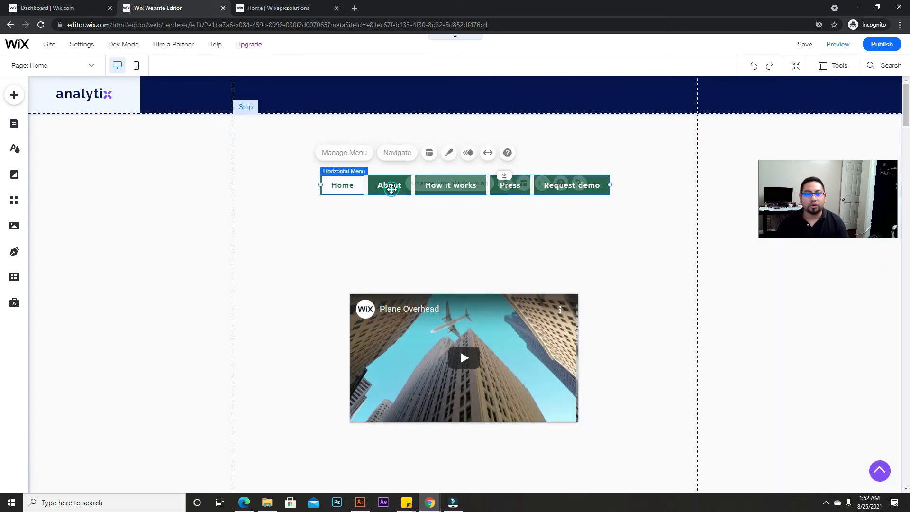
Step: Examine the site menu's page and anchor entries and the matching sections and anchors along the home page
left_click(350, 153)
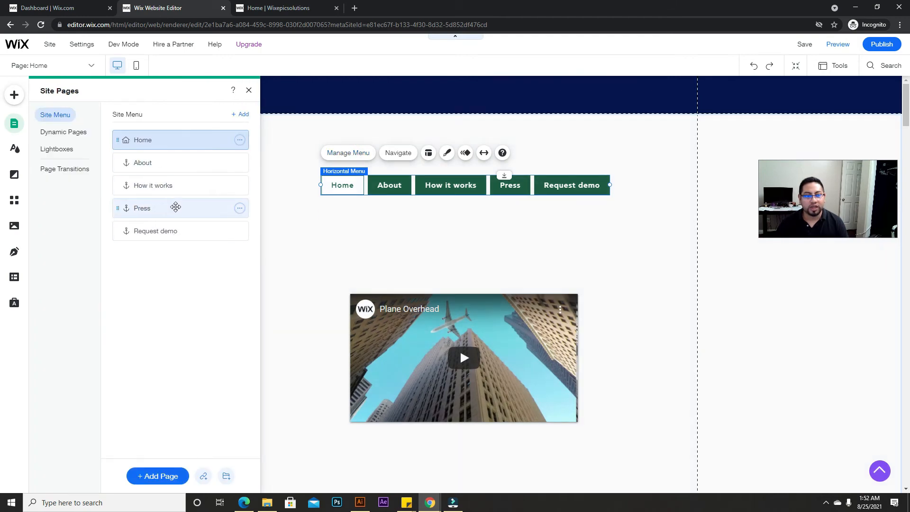
scroll(532, 340, "down", 3)
scroll(533, 340, "down", 20)
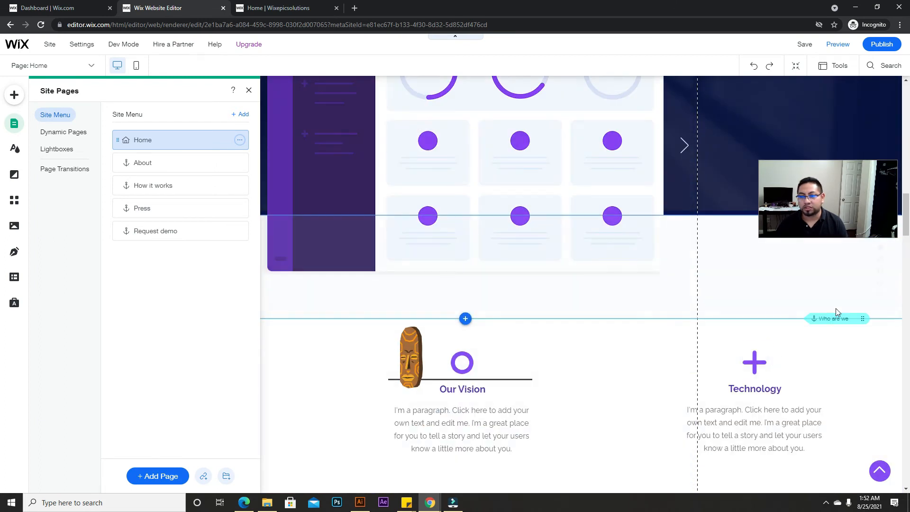
scroll(663, 317, "up", 15)
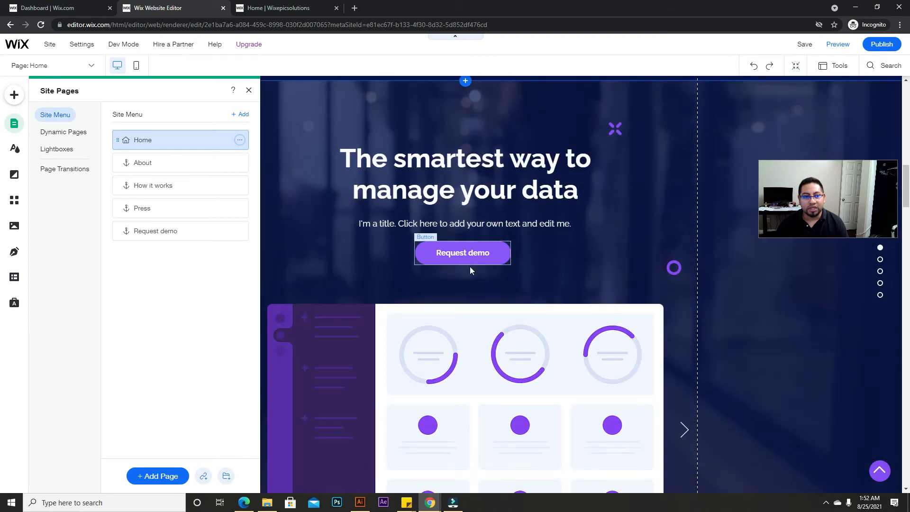
scroll(471, 268, "down", 7)
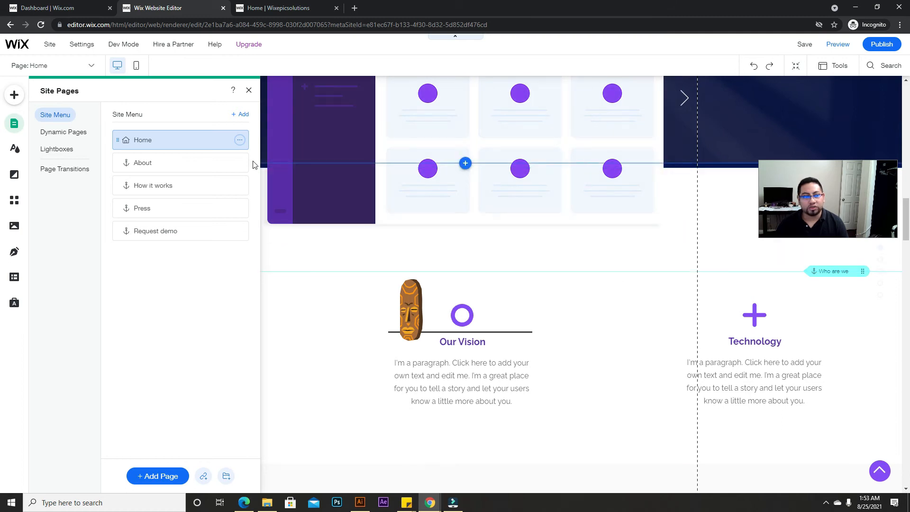
scroll(676, 201, "up", 8)
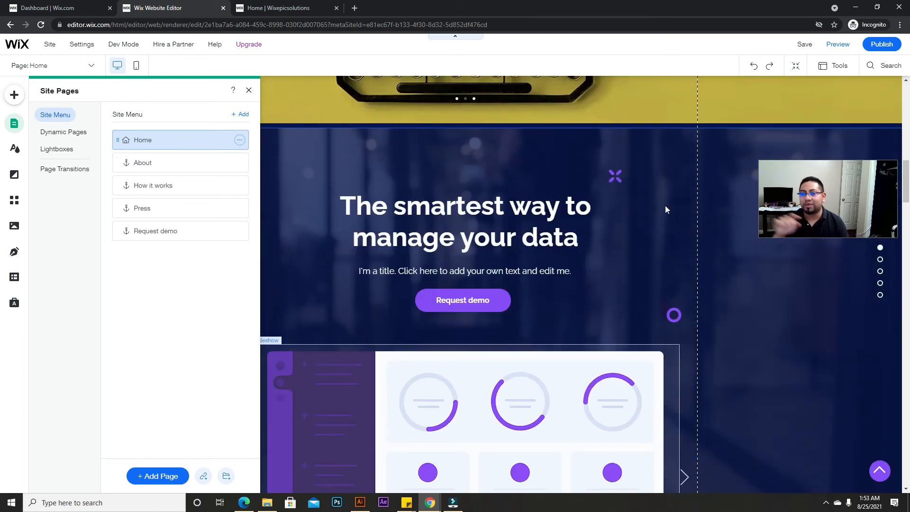
scroll(658, 205, "up", 7)
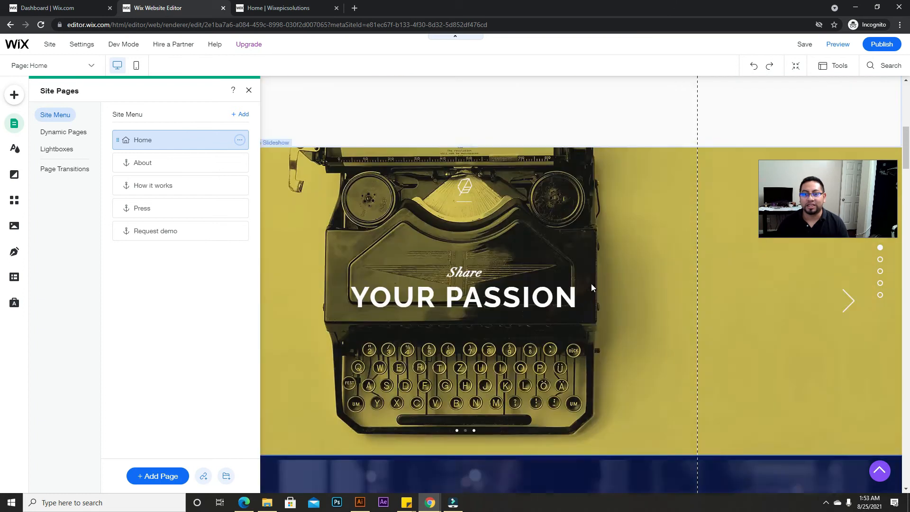
scroll(590, 284, "up", 9)
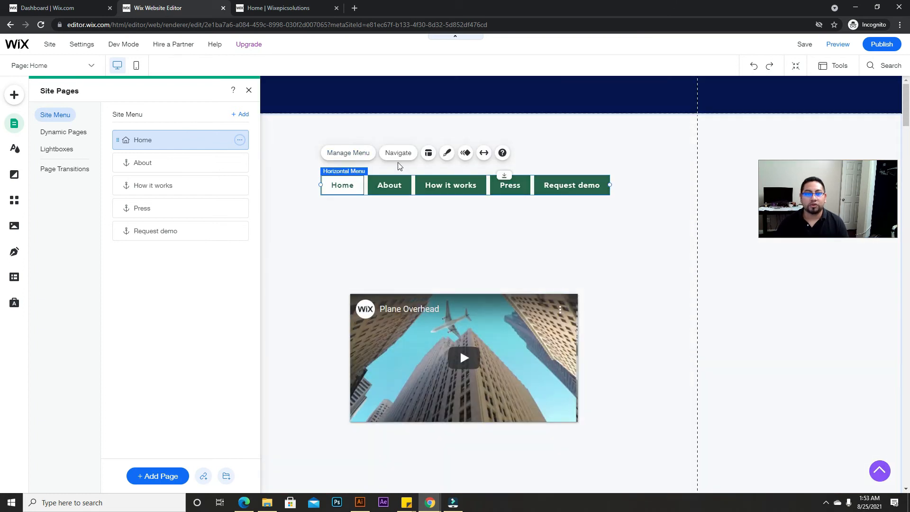
left_click(248, 89)
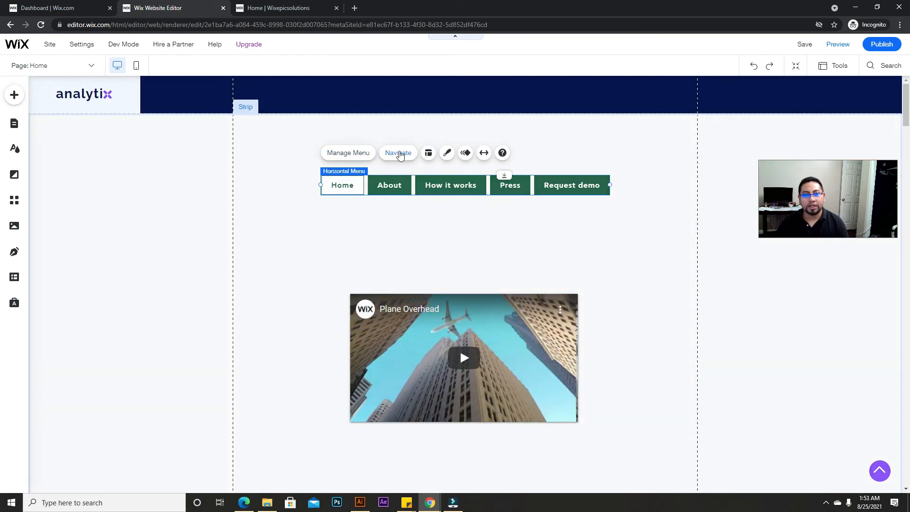
Step: Set the green menu's layout to Scroll for items that don't fit and align its item text to the left
left_click(402, 153)
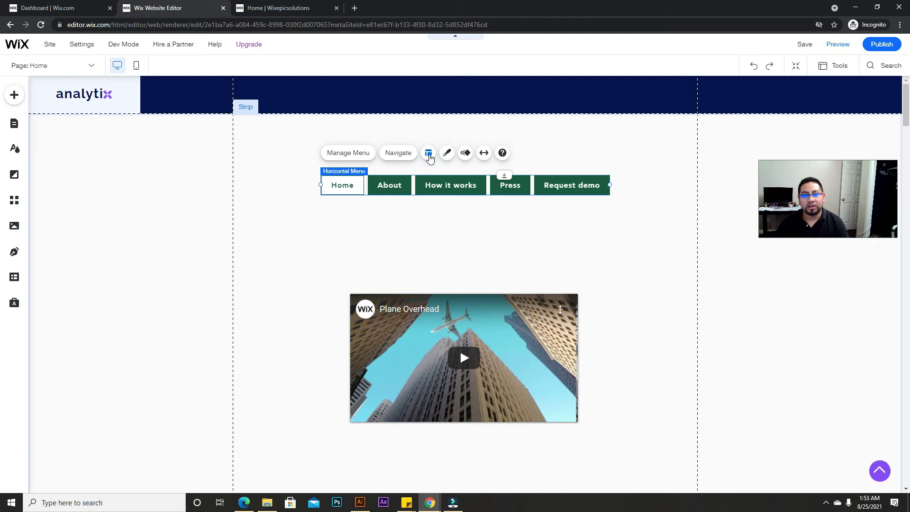
left_click(429, 154)
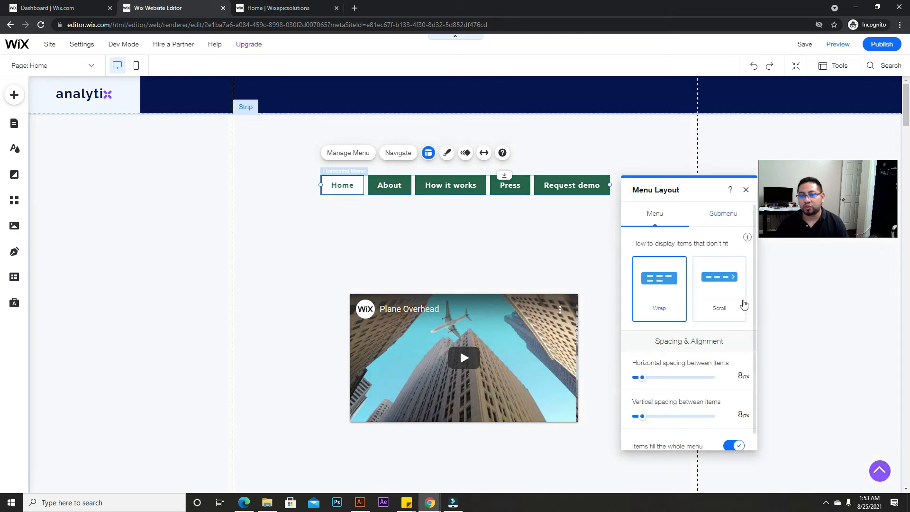
left_click(735, 290)
scroll(720, 328, "down", 2)
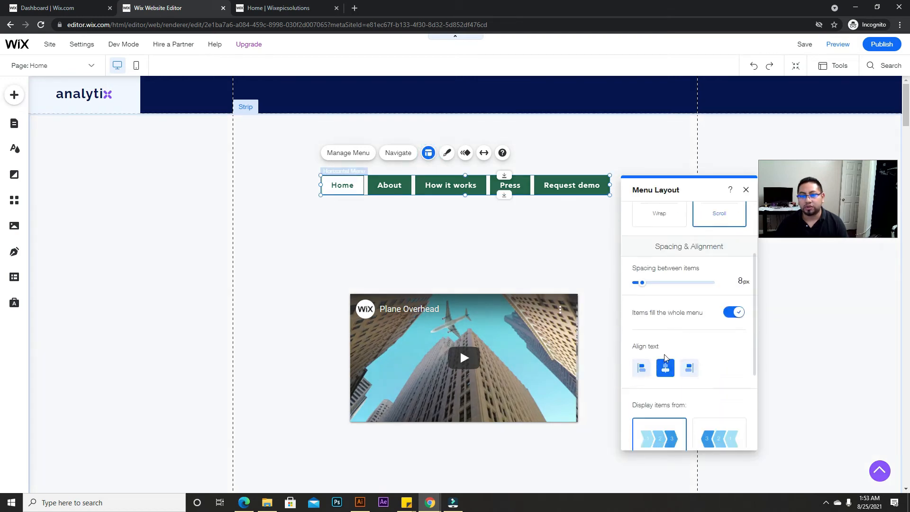
left_click(690, 370)
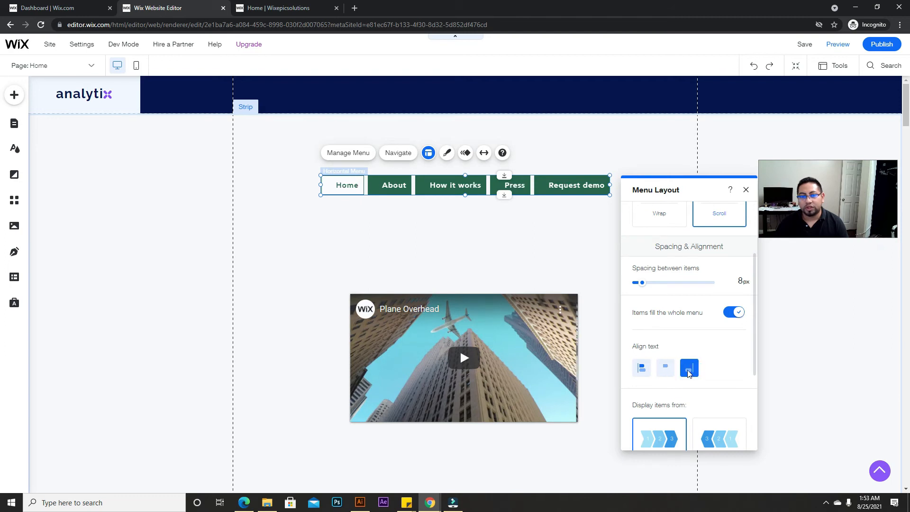
left_click(641, 370)
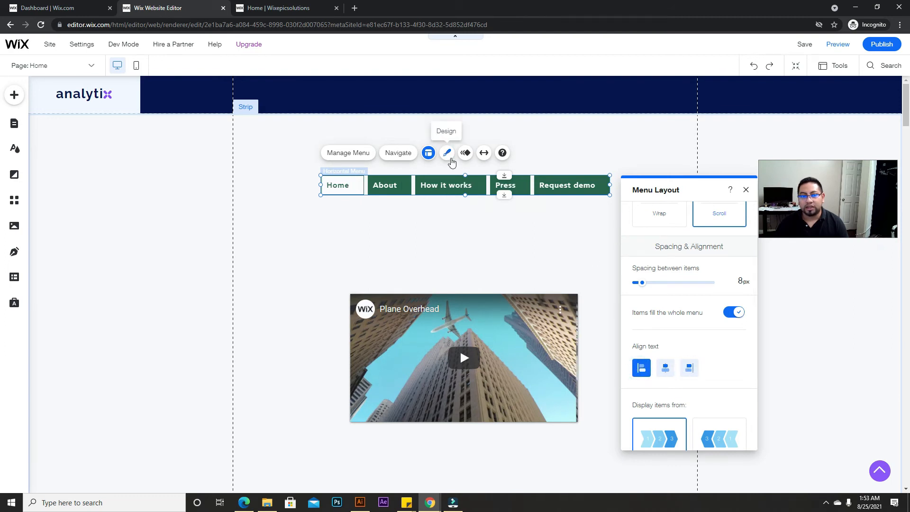
Step: Restyle the menu with the bold condensed preset, black with a purple Home item, and move it into the dark blue header
left_click(447, 152)
left_click(701, 378)
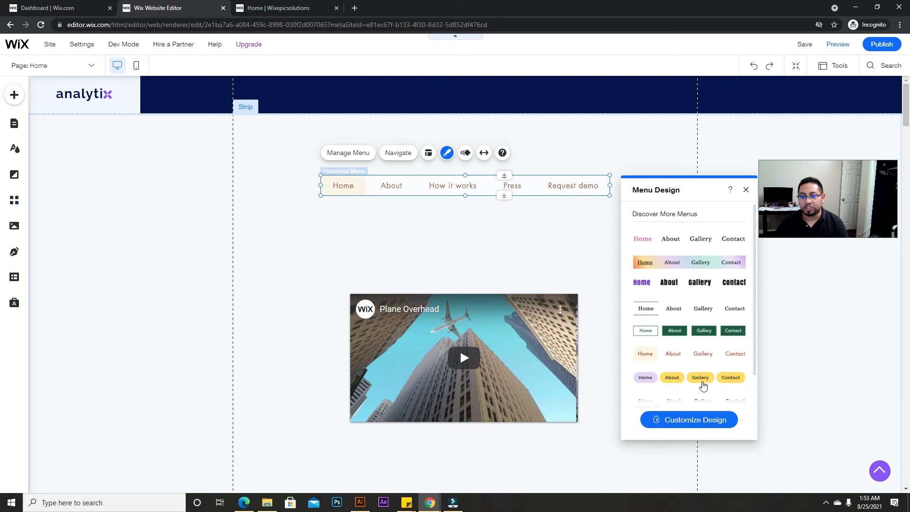
left_click(692, 284)
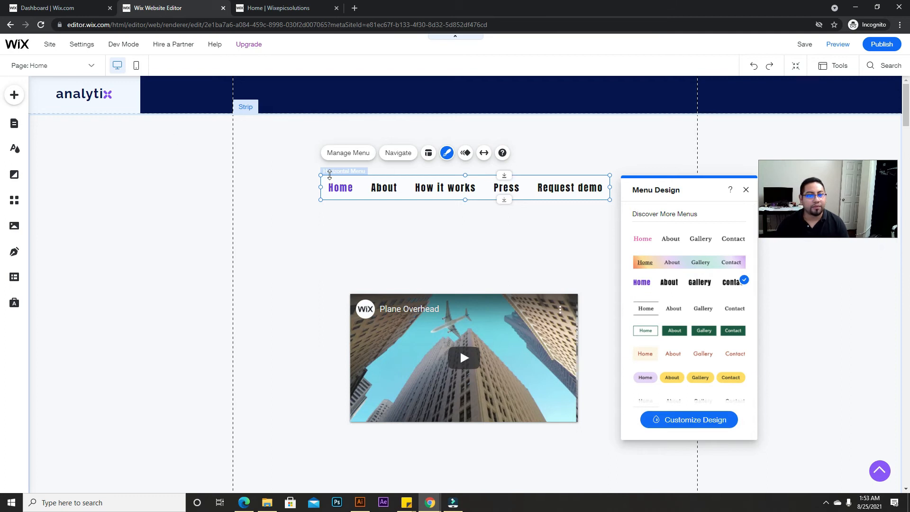
left_click(250, 168)
left_click_drag(494, 189, 582, 93)
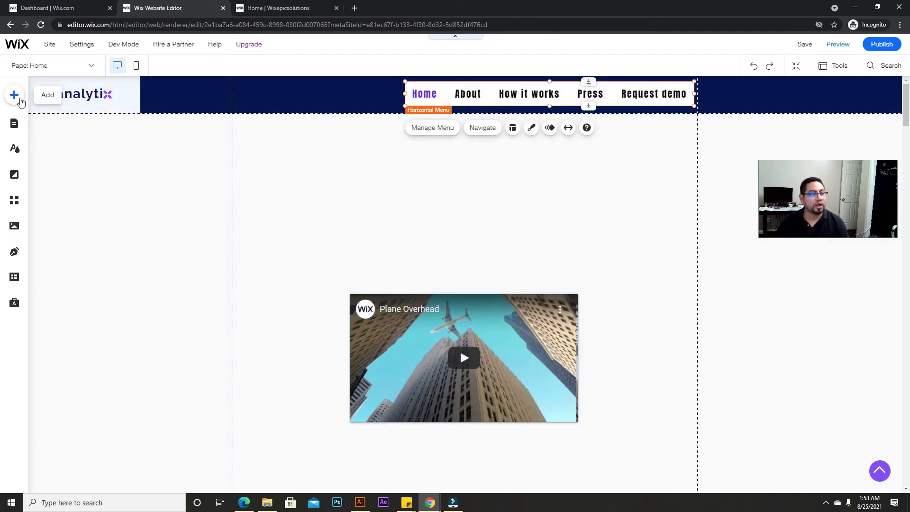
Step: Add the social bar with full-color icons between the header and the video player
left_click(19, 100)
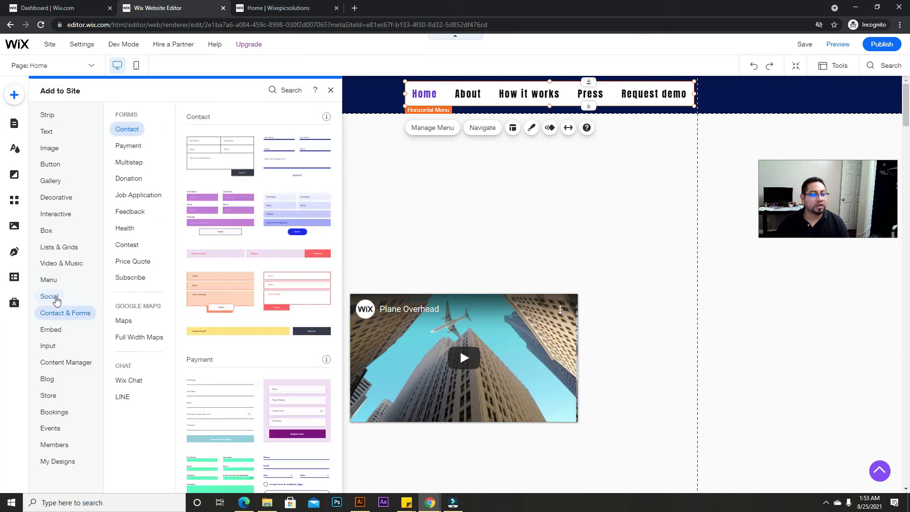
left_click(55, 297)
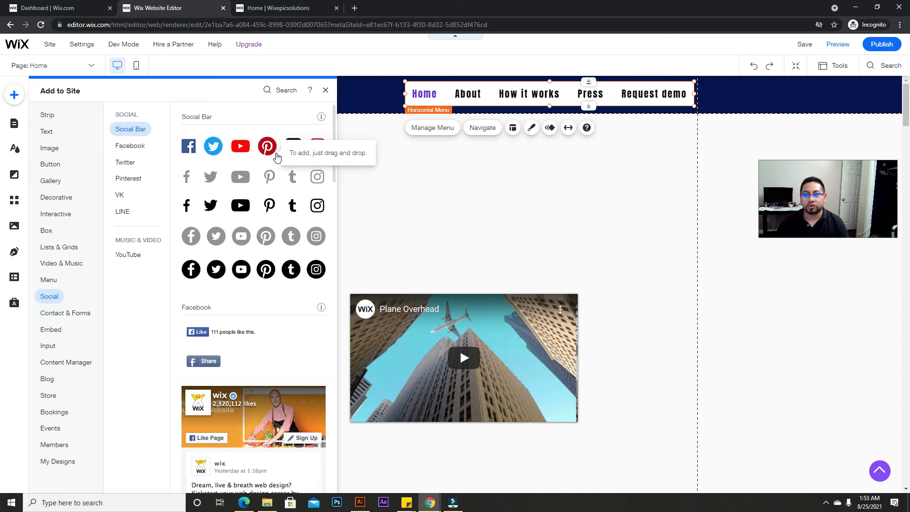
left_click_drag(230, 155, 457, 185)
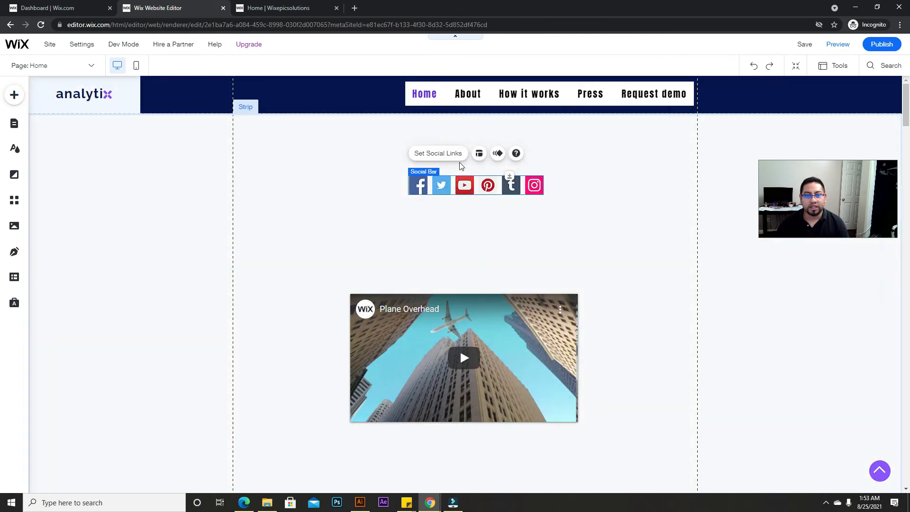
Step: Remove the Facebook, Twitter, Pinterest and Tumblr icons in the social bar's link settings
left_click(437, 154)
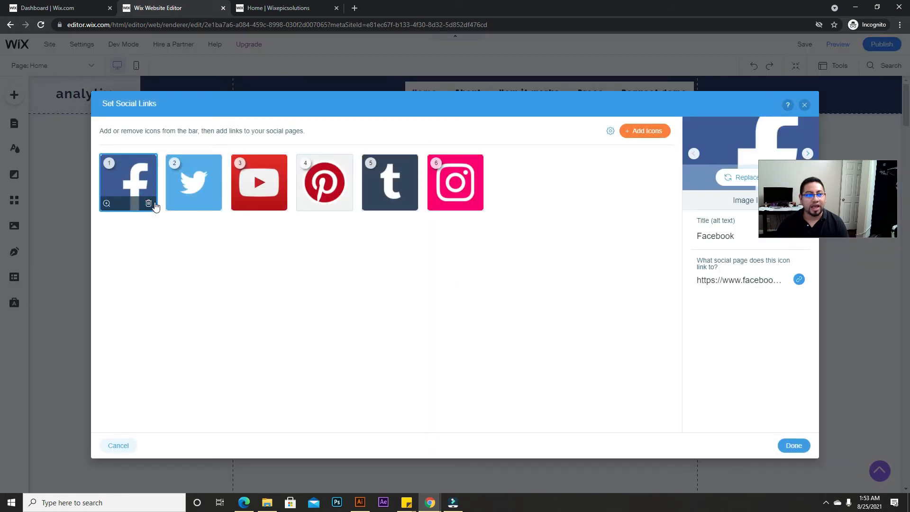
left_click(149, 204)
left_click(149, 204)
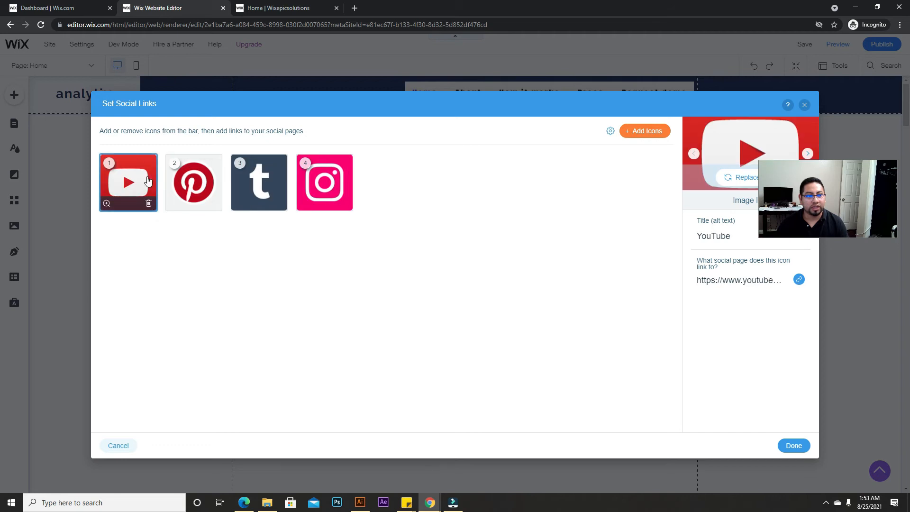
left_click(213, 204)
left_click(214, 204)
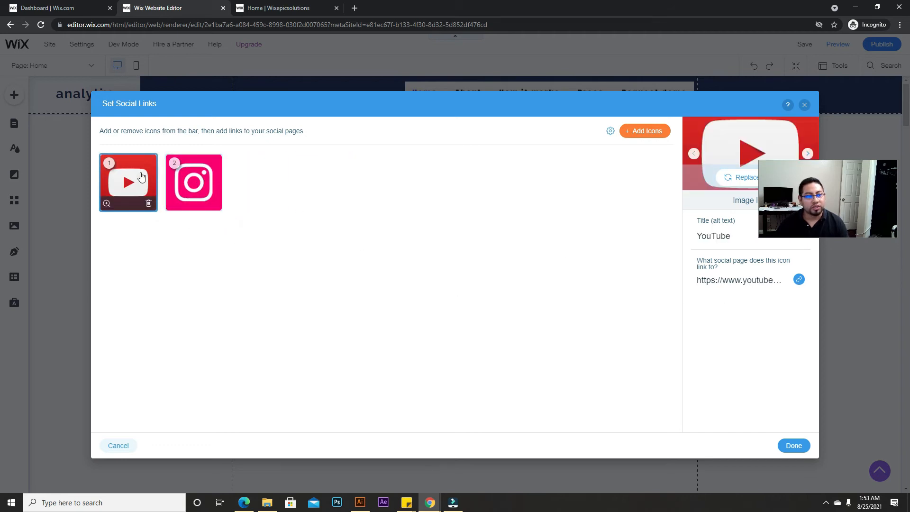
Step: Check the YouTube icon's link, try "dfadsad" as the Instagram icon's web address, and discard the social link changes
left_click(749, 278)
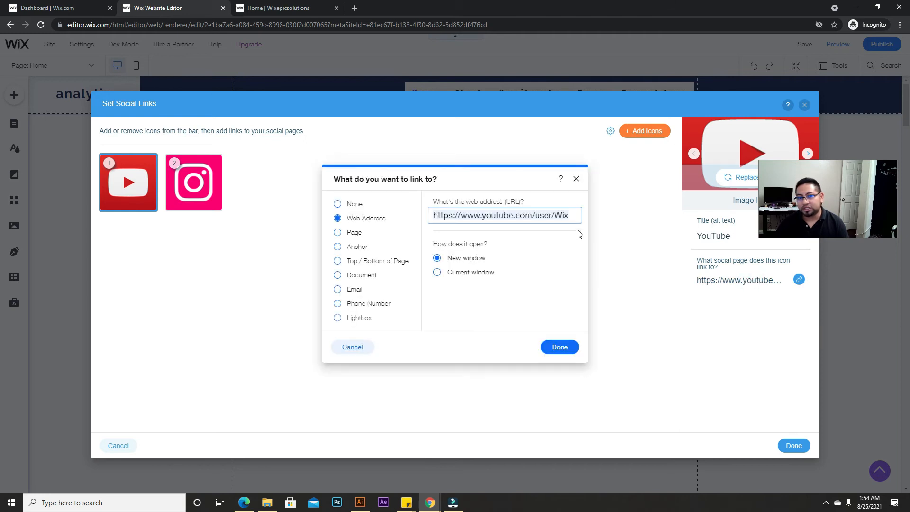
left_click(576, 180)
left_click(197, 188)
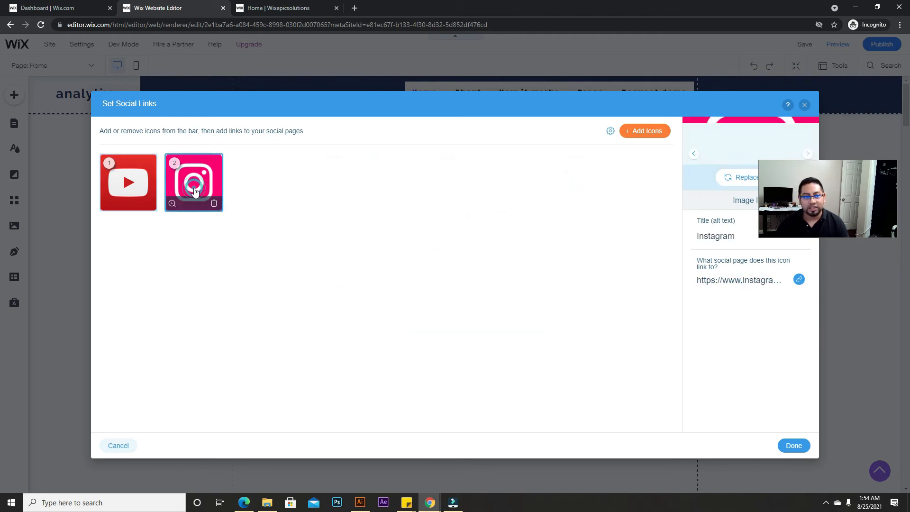
left_click(718, 279)
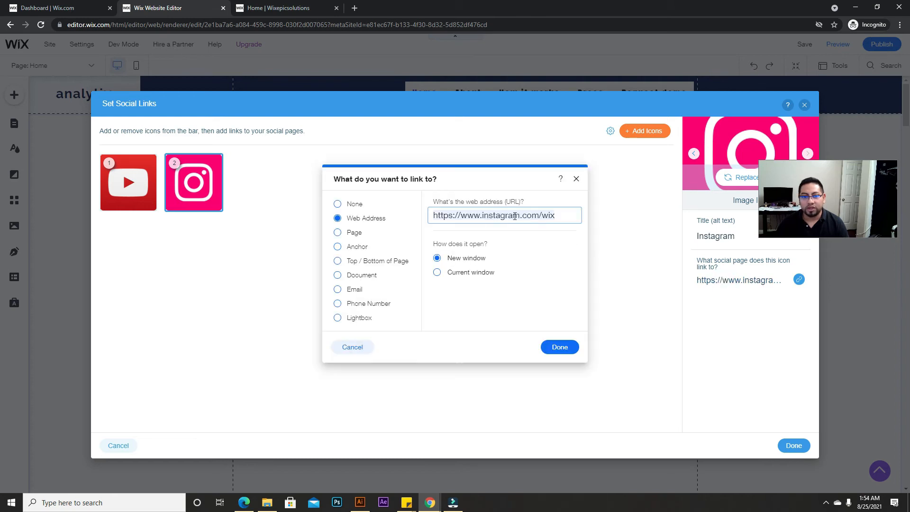
key("ctrl+a")
type("dfadsad")
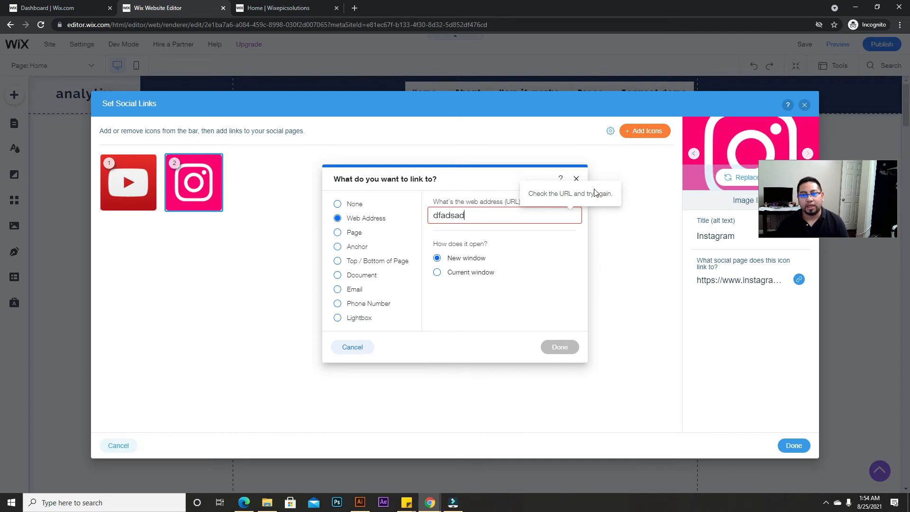
left_click(577, 178)
left_click(805, 105)
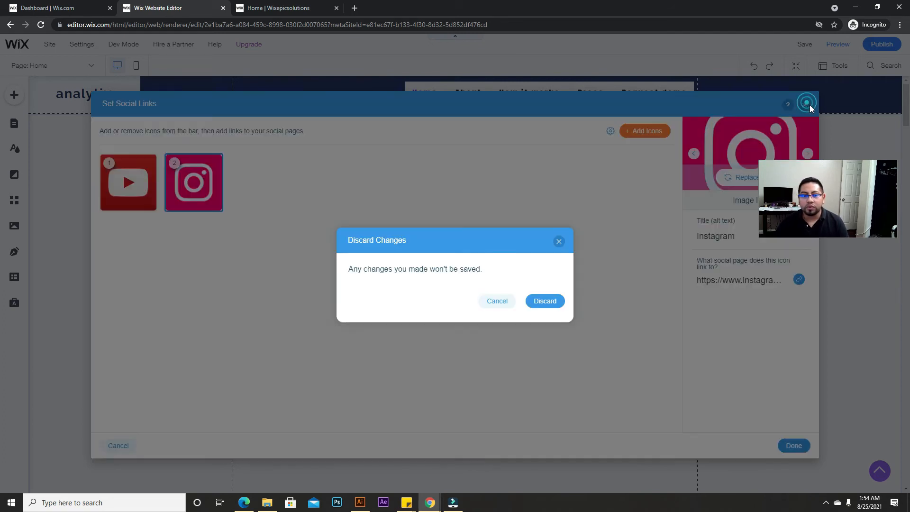
left_click(542, 302)
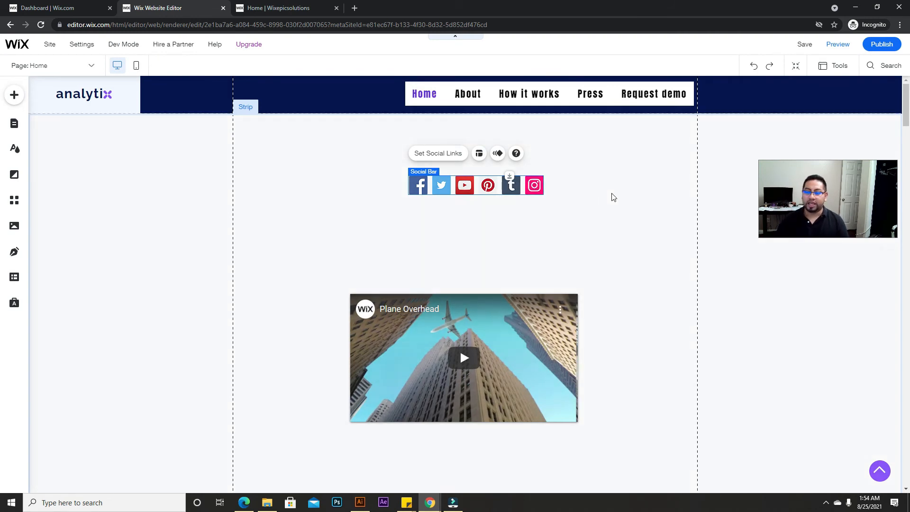
Step: Delete the social bar above the video player
left_click(14, 95)
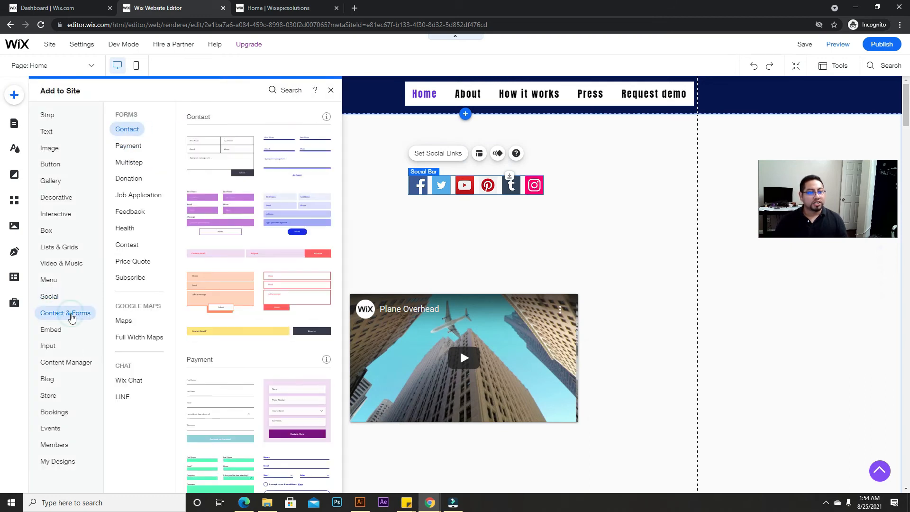
left_click(460, 230)
left_click(484, 185)
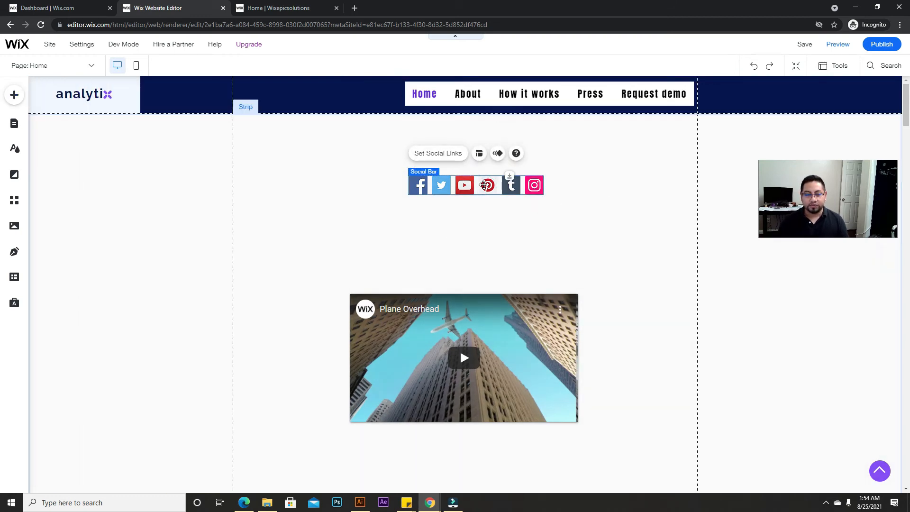
key("Delete")
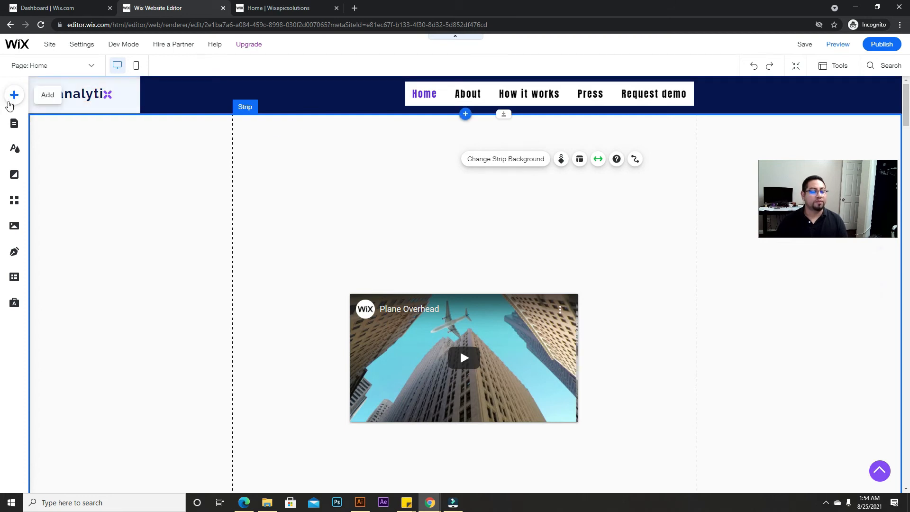
Step: Replace the video player with the black-outlined Contact form, placed centrally in the strip below the header
left_click(14, 96)
mouse_move(60, 315)
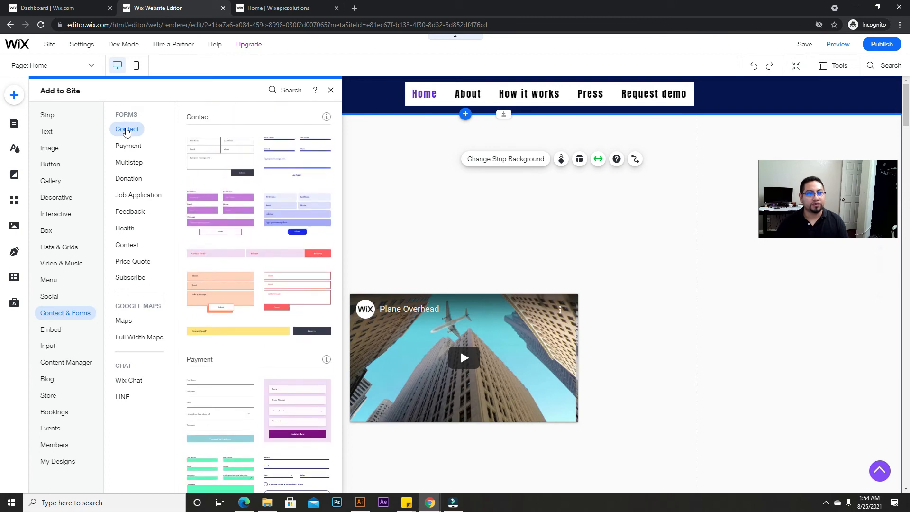
left_click_drag(210, 153, 419, 266)
left_click(476, 412)
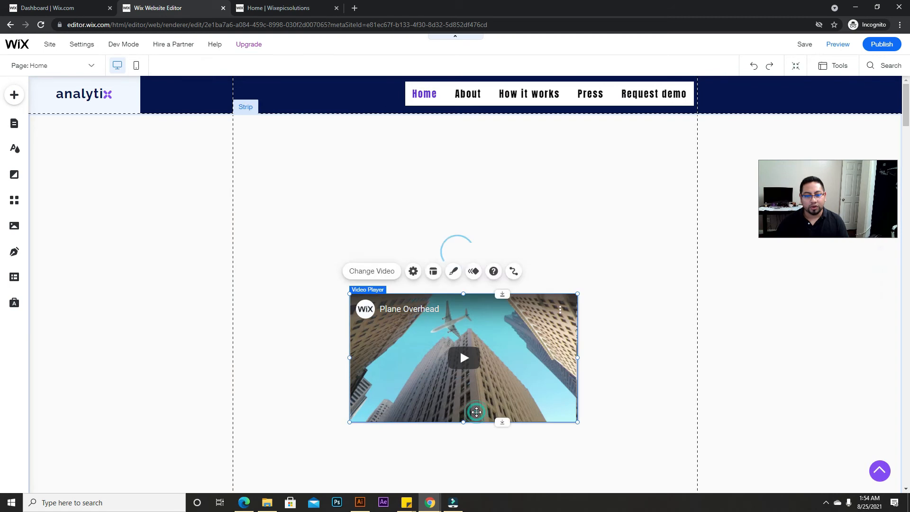
key("Delete")
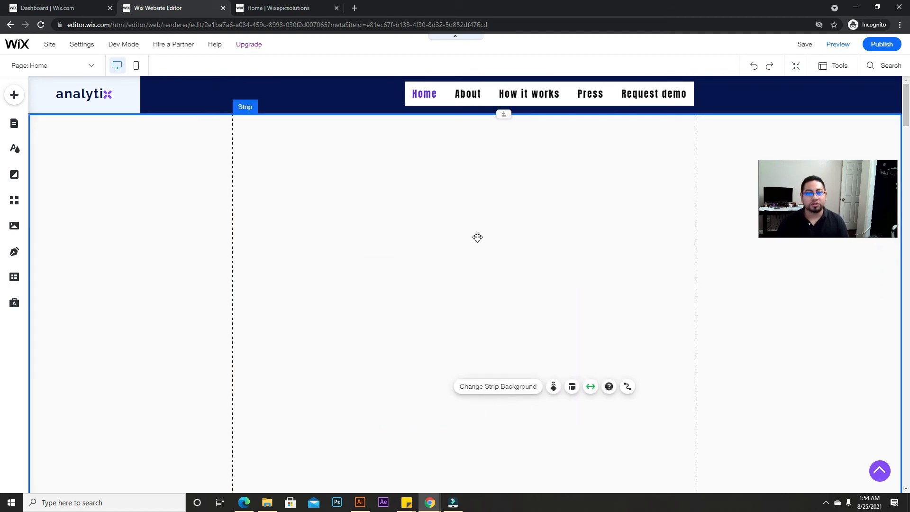
left_click_drag(483, 266, 491, 284)
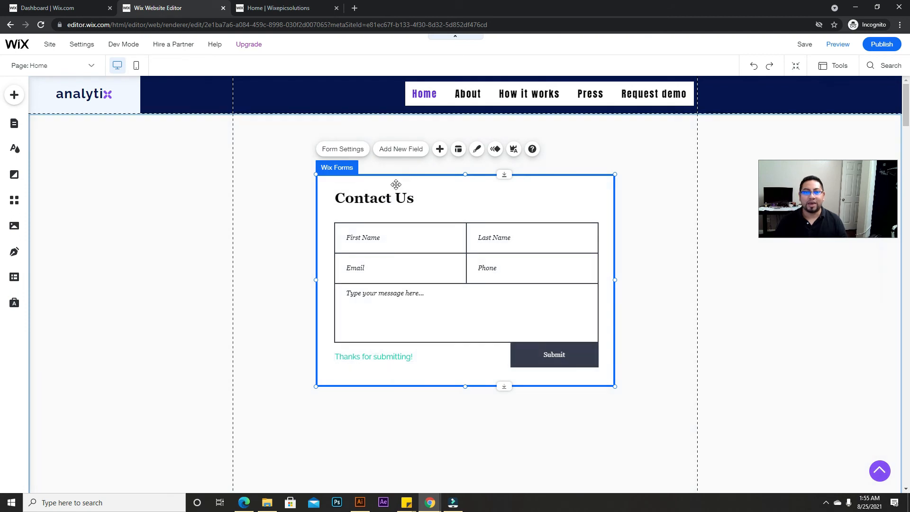
Step: Recolor the form's "Contact Us" title with the blue custom color
left_click(420, 197)
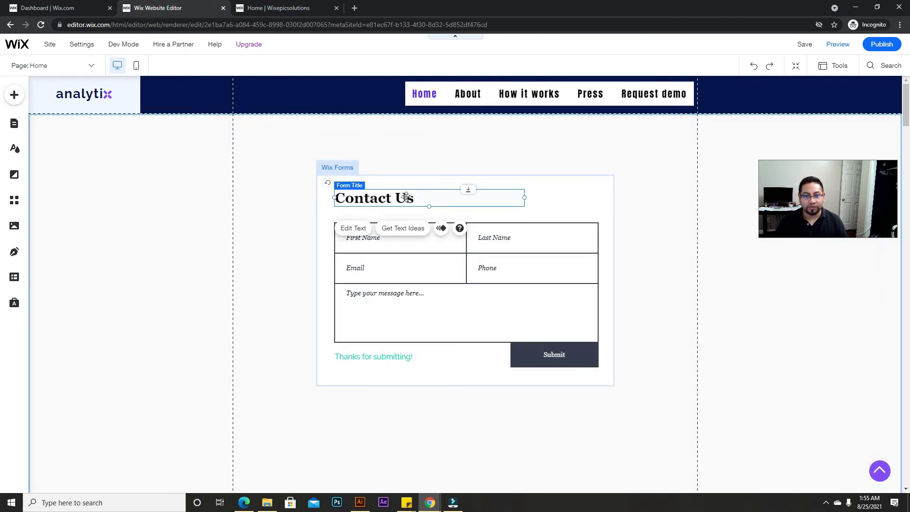
left_click(362, 229)
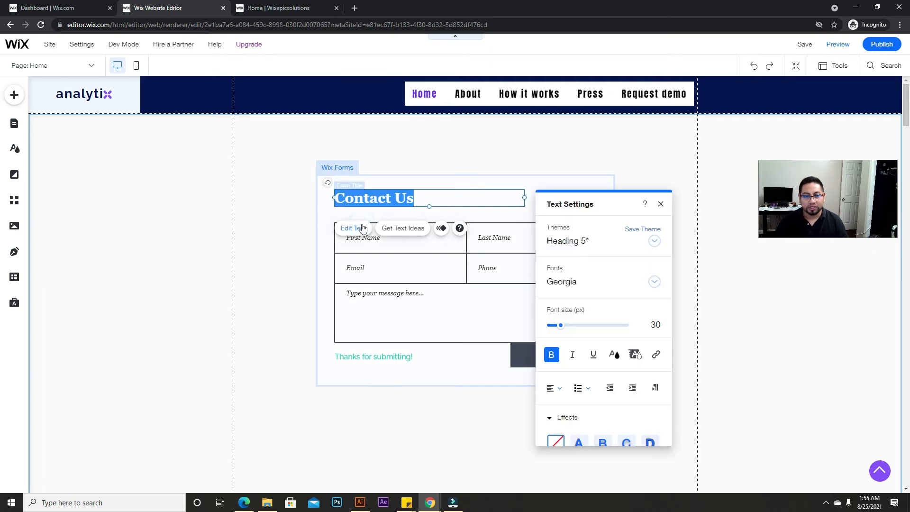
left_click(614, 355)
left_click(616, 377)
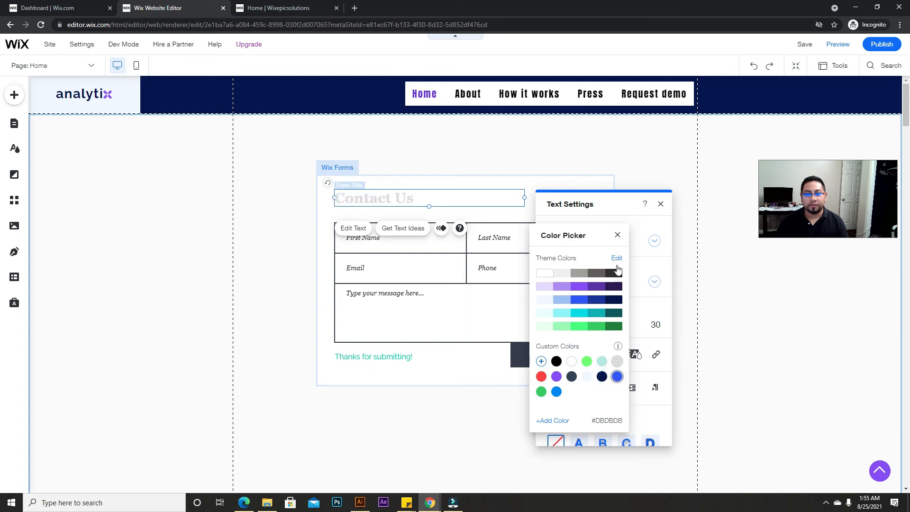
left_click(617, 235)
left_click(661, 203)
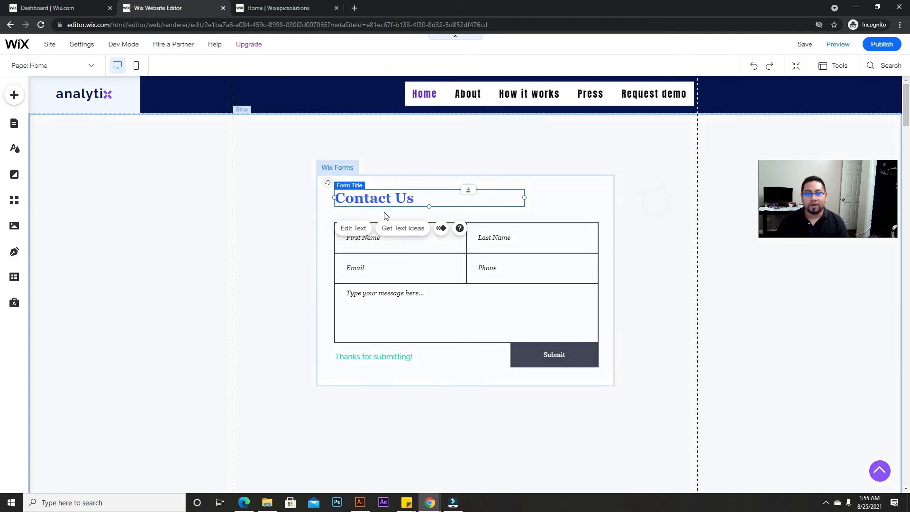
Step: Try "title" as the field title of the form's Last Name field and clear it again
left_click(539, 233)
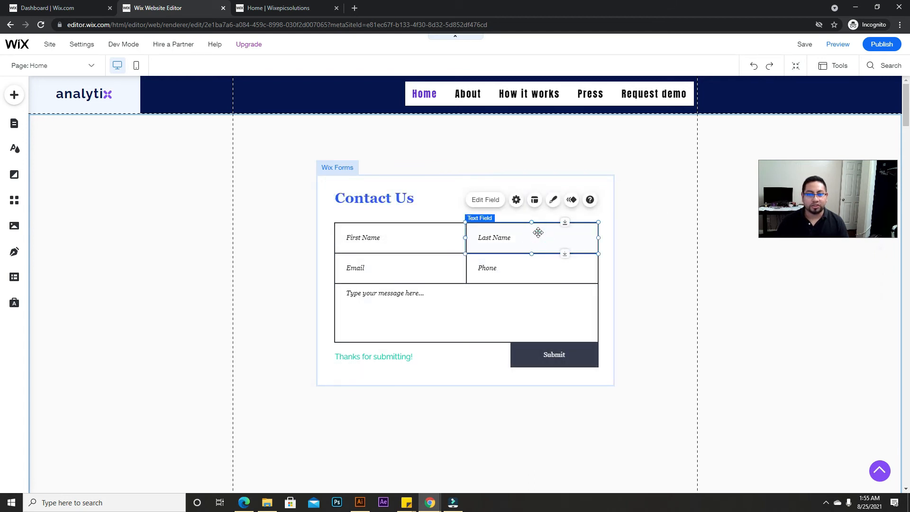
left_click(480, 201)
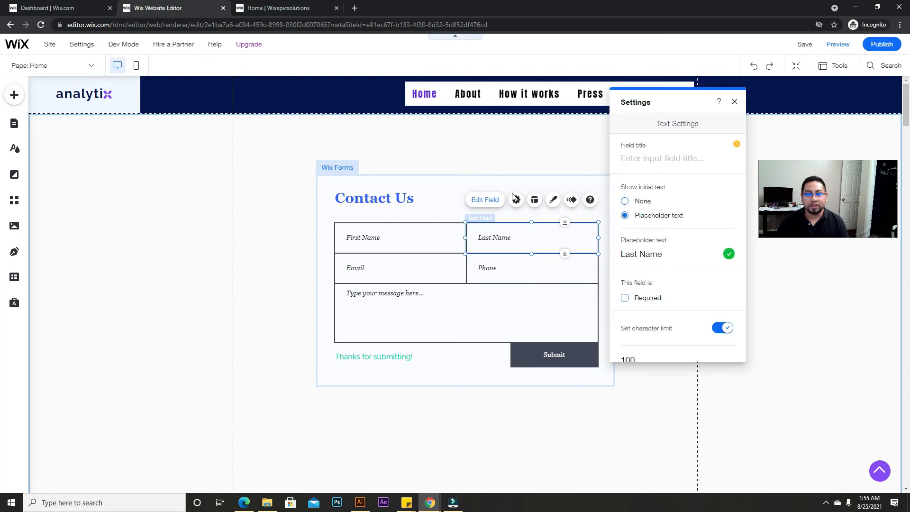
left_click(654, 157)
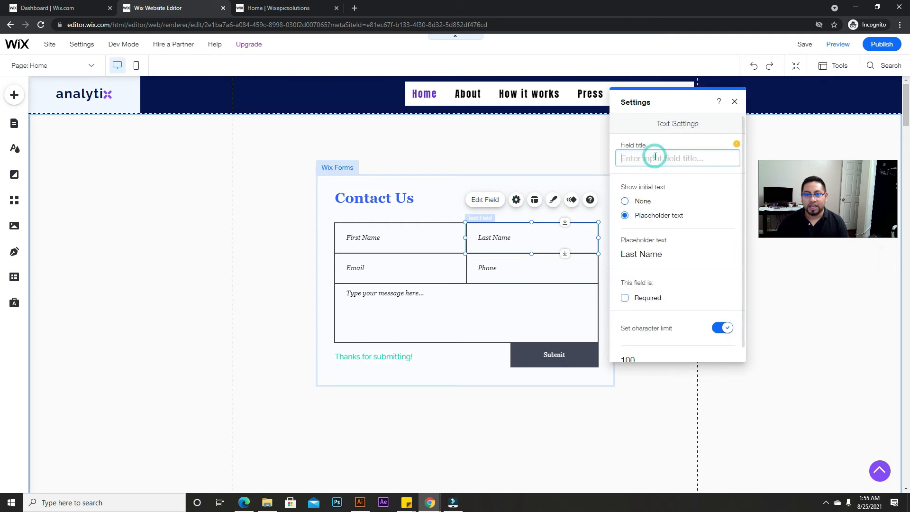
type("title")
left_click(643, 159)
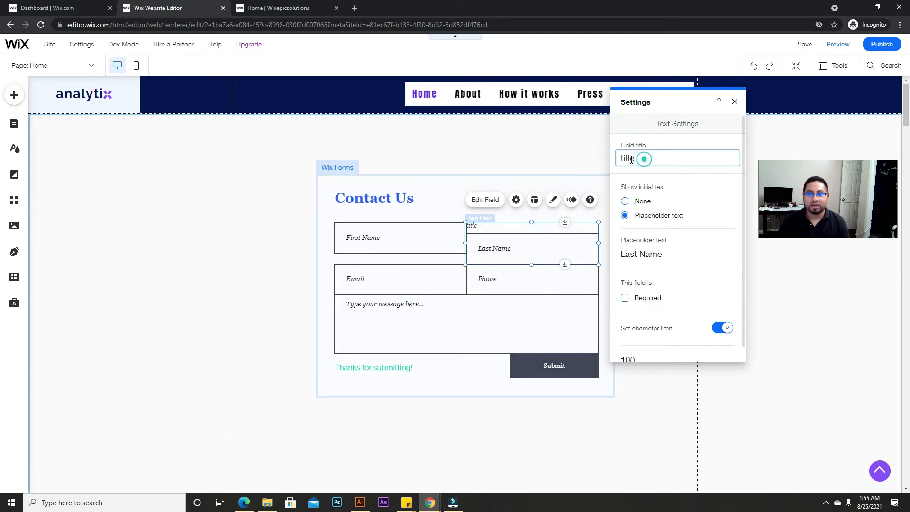
key("BackSpace")
key("BackSpace")
key("BackSpace")
key("BackSpace")
key("BackSpace")
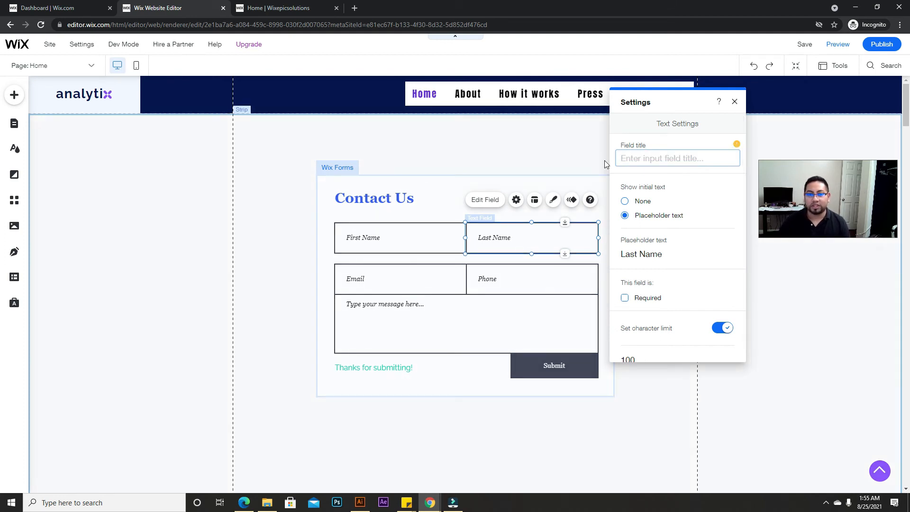
Step: Set the Last Name field's placeholder text to "phone number" and make the field required
scroll(637, 254, "down", 1)
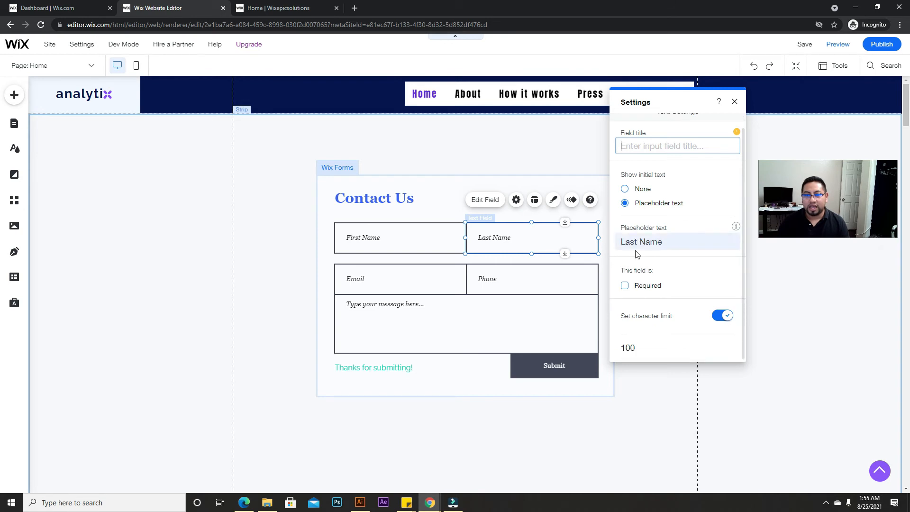
left_click(663, 240)
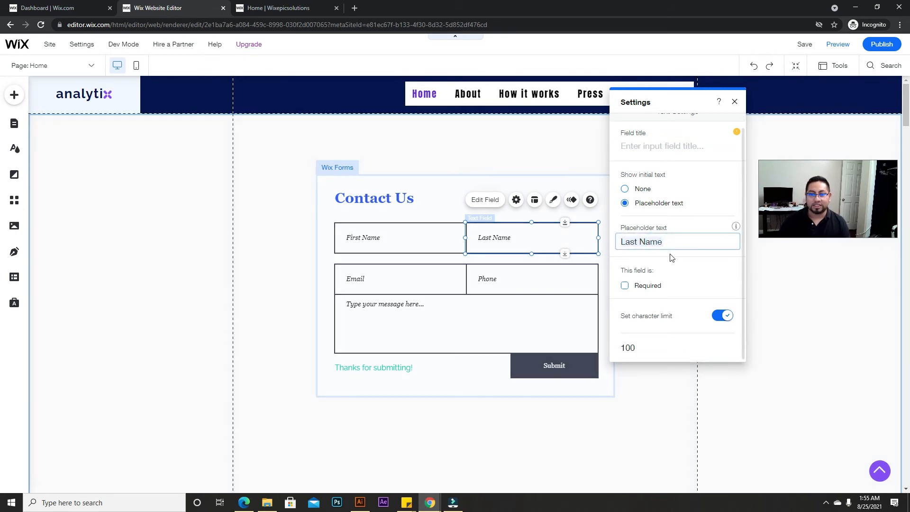
type("phone number")
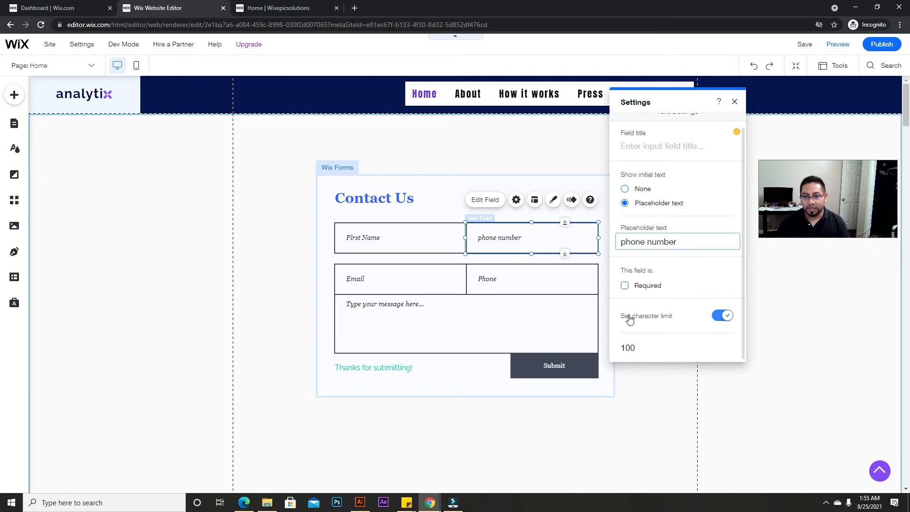
left_click(626, 287)
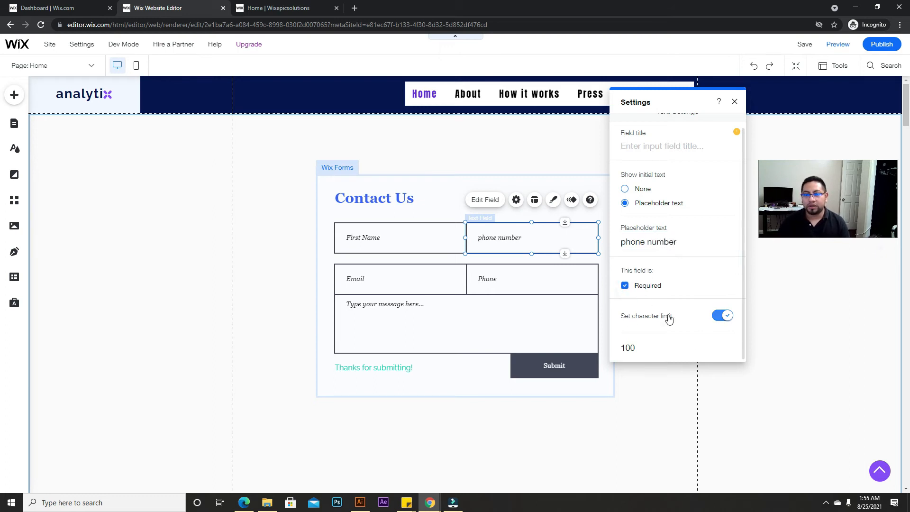
left_click(735, 102)
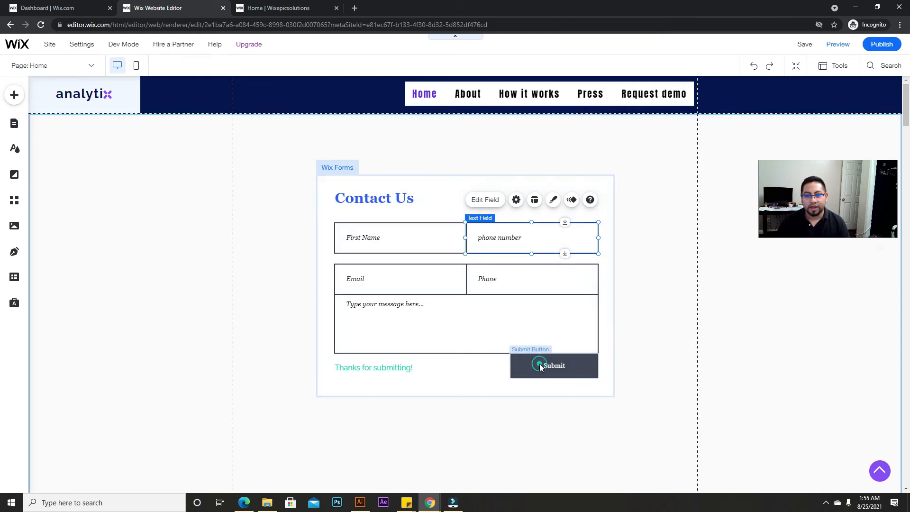
Step: Center the Submit button under the form's message box and place the "Thanks for submitting!" message directly beneath it
left_click(554, 365)
left_click_drag(586, 358, 494, 368)
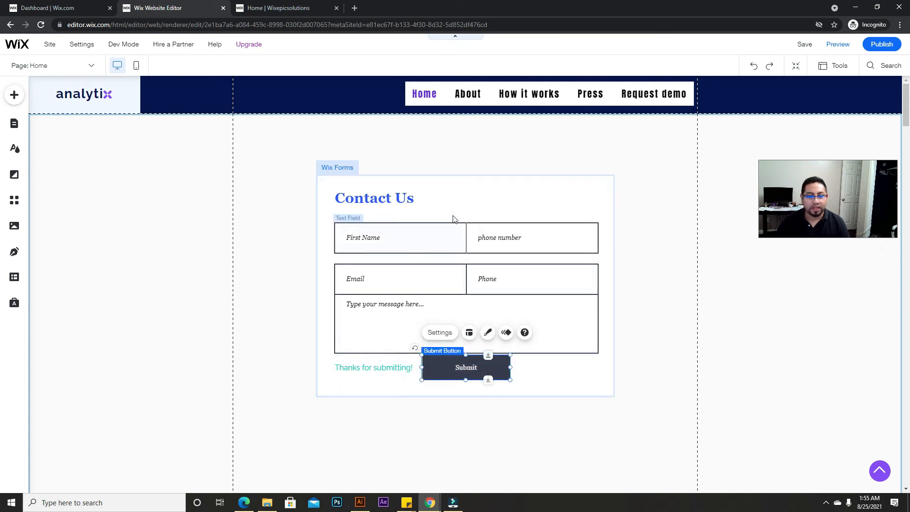
left_click(393, 370)
left_click_drag(391, 367, 479, 387)
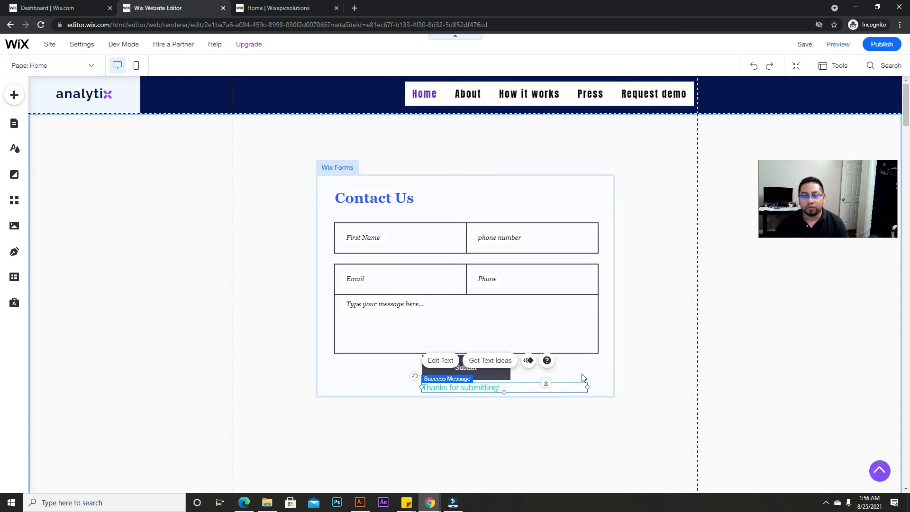
Step: Preview the home page with the edited contact form
scroll(458, 415, "down", 1)
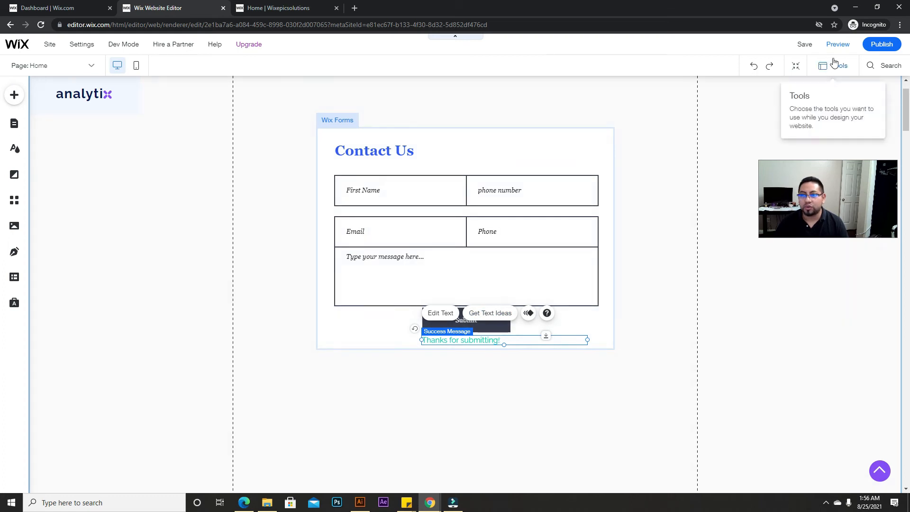
left_click(737, 136)
key("ctrl+shift+p")
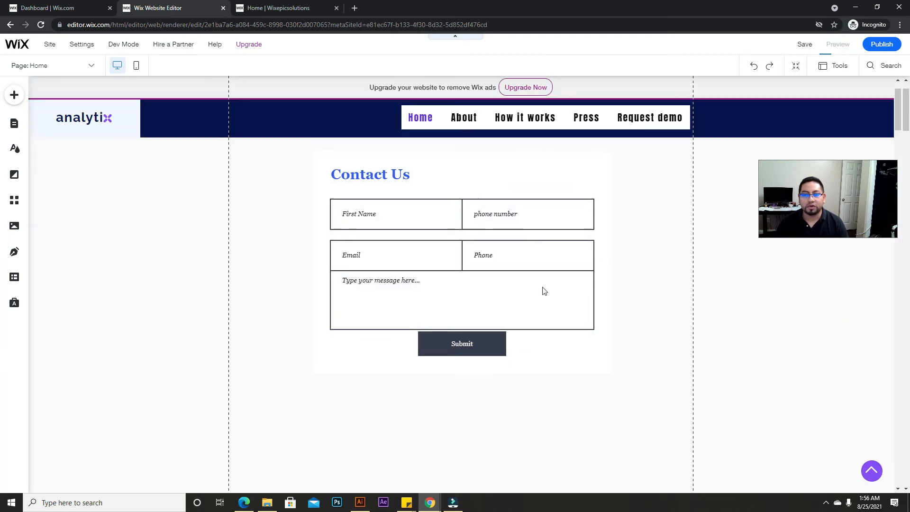
left_click(453, 326)
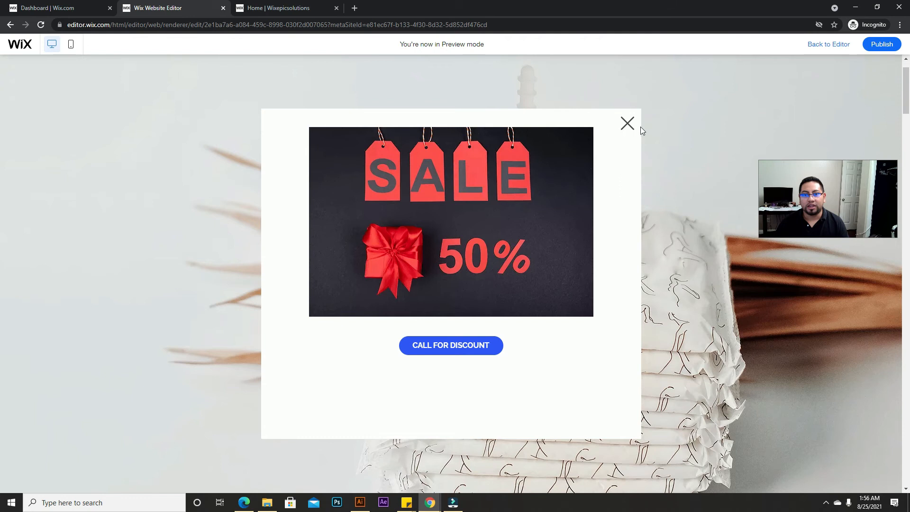
Step: Dismiss the sale popup in the preview, return to the editor and open the "50% off" lightbox for editing
left_click(628, 124)
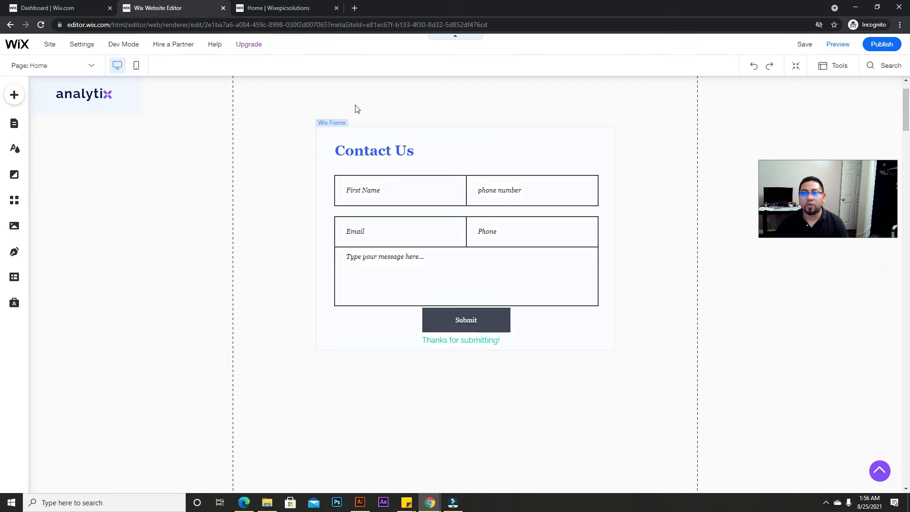
left_click(13, 126)
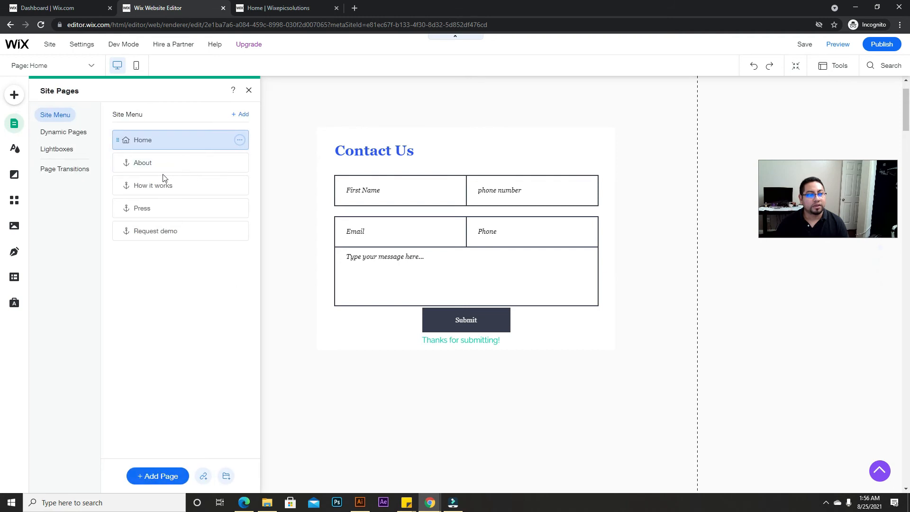
left_click(55, 149)
mouse_move(241, 141)
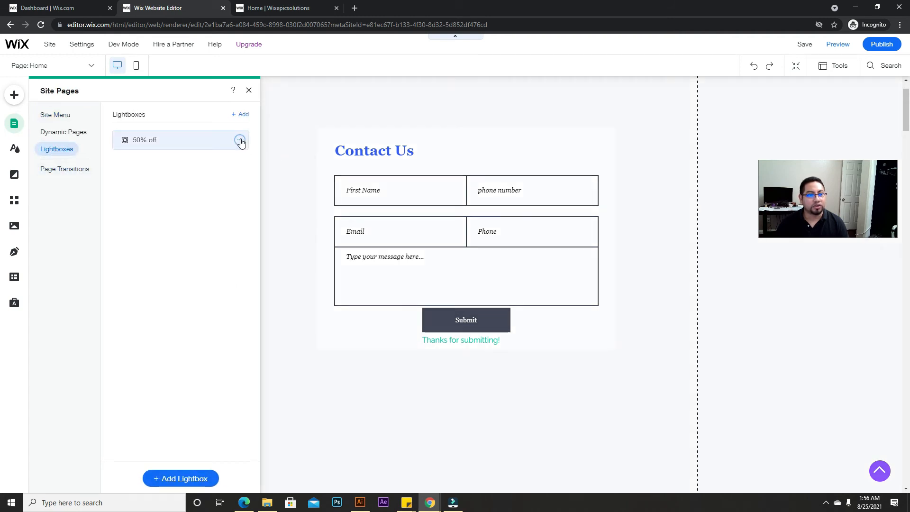
left_click(218, 142)
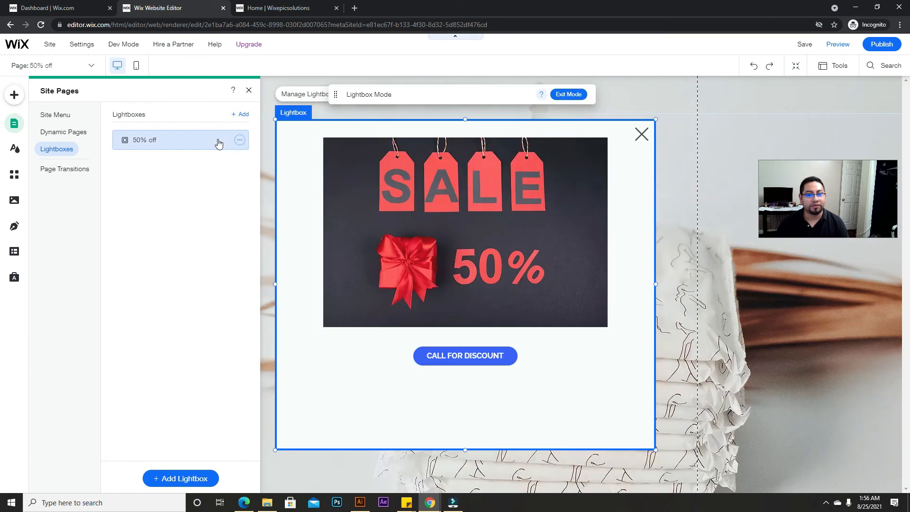
left_click(627, 169)
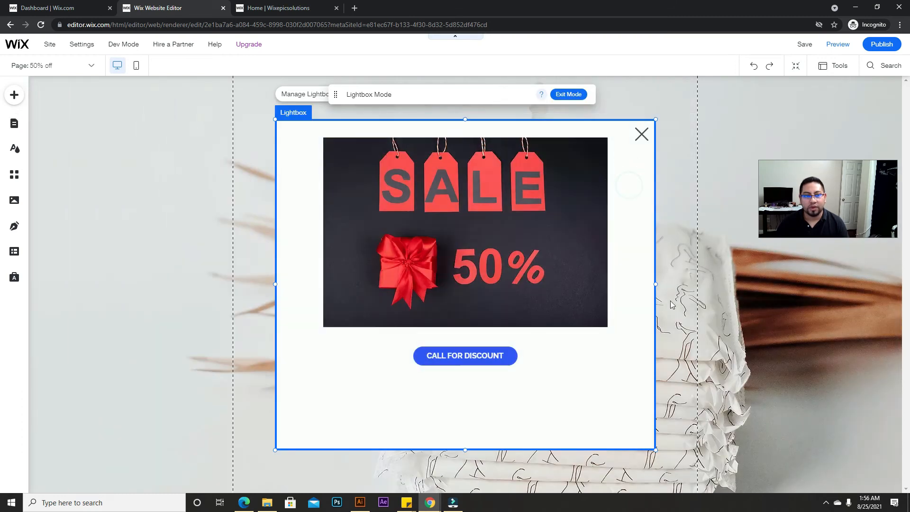
left_click_drag(380, 89, 673, 98)
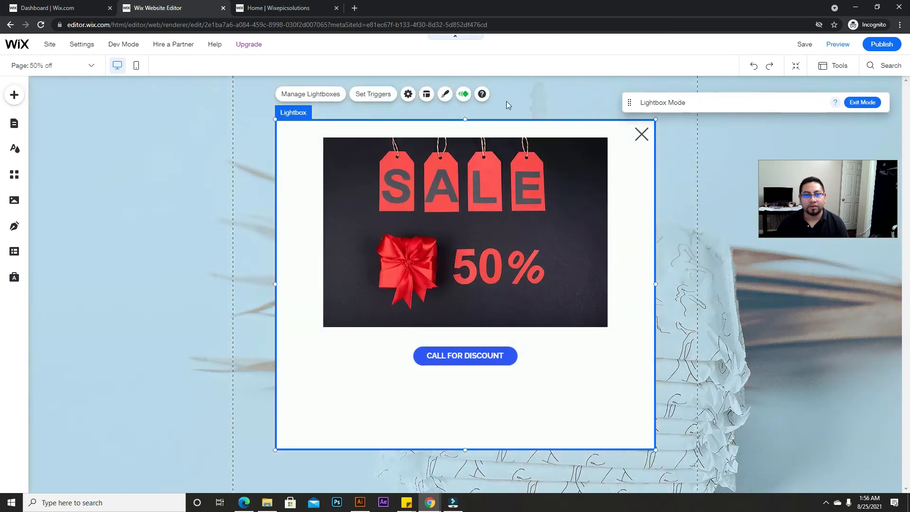
Step: Set the "50% off" lightbox to not display automatically on pages and exit lightbox mode
left_click(366, 94)
left_click_drag(743, 133, 404, 131)
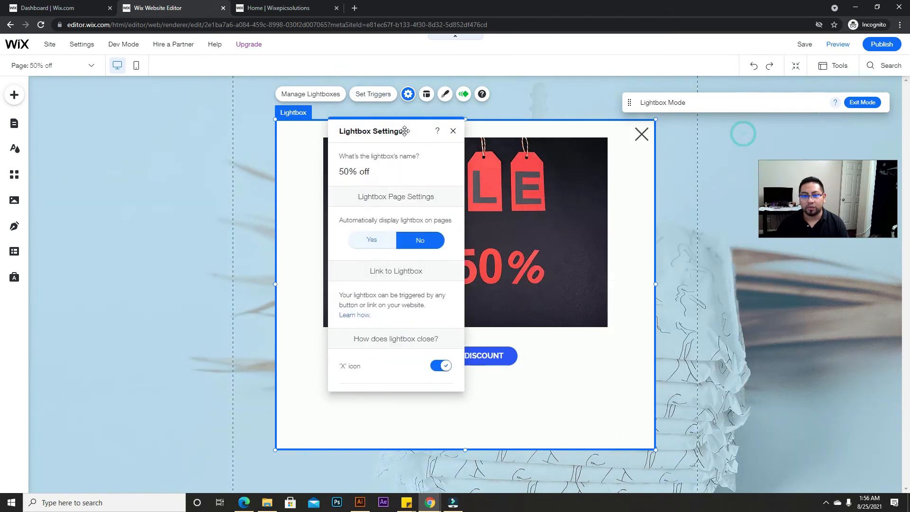
left_click(430, 246)
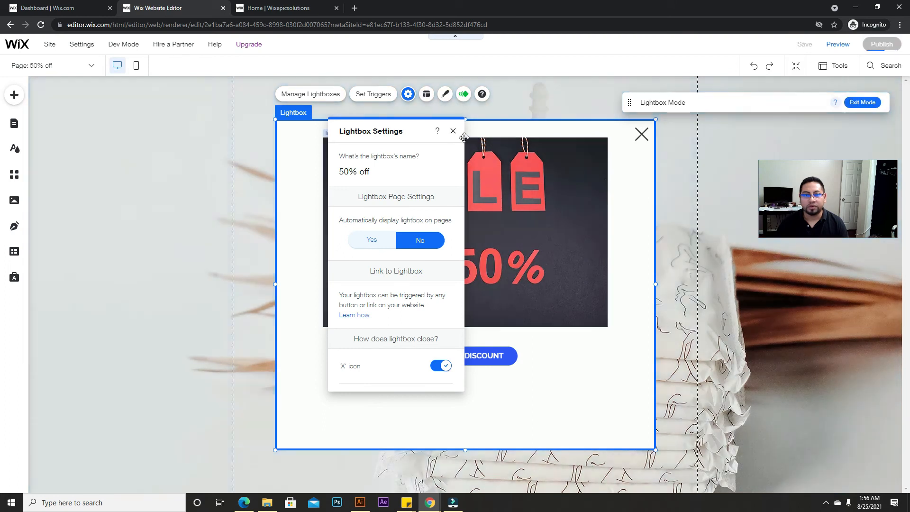
left_click(453, 131)
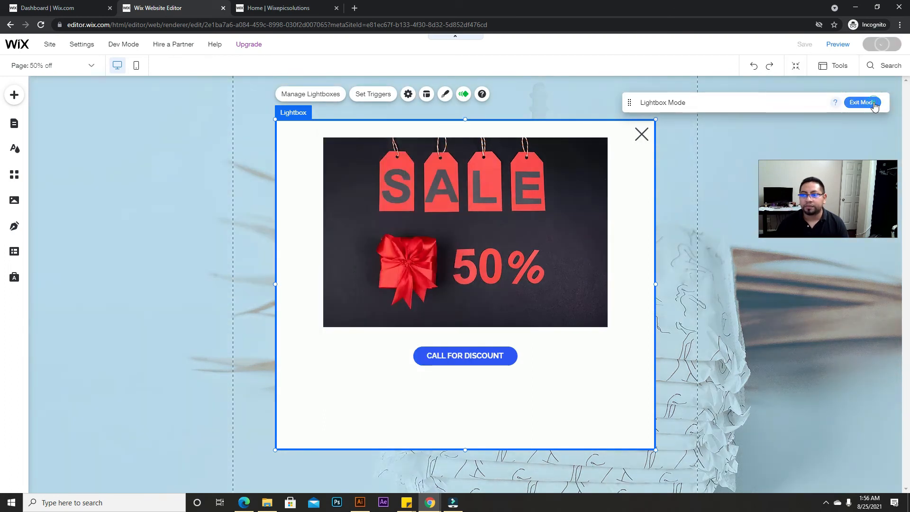
left_click(874, 104)
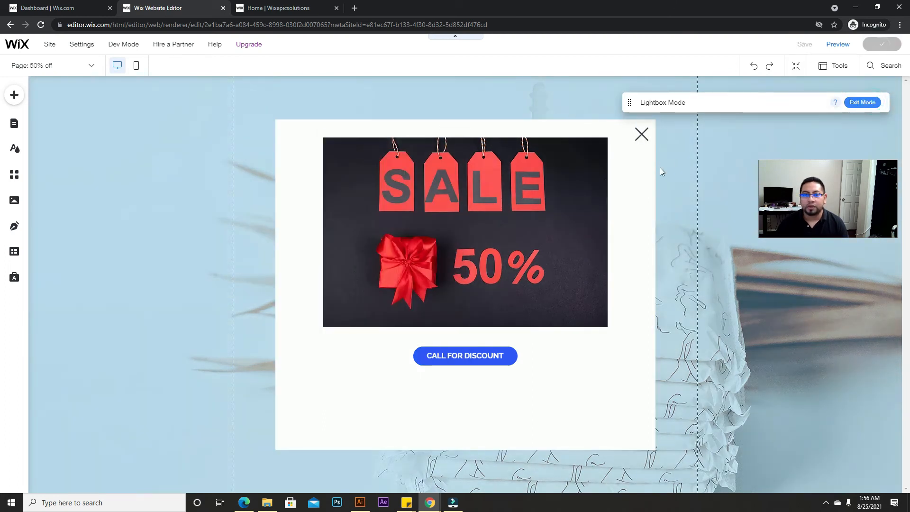
left_click(602, 171)
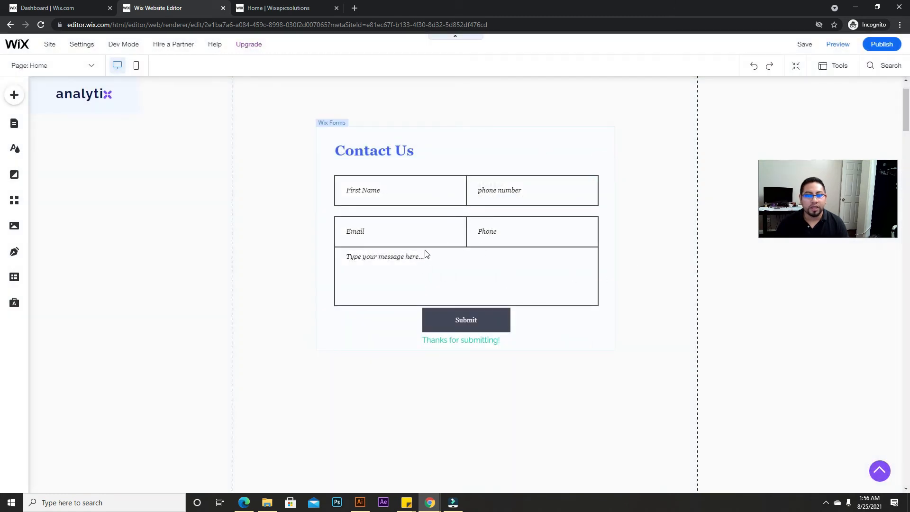
Step: Name the Contact Us form "Homepage form" in its settings and replace that name with "subscriber form"
left_click(511, 194)
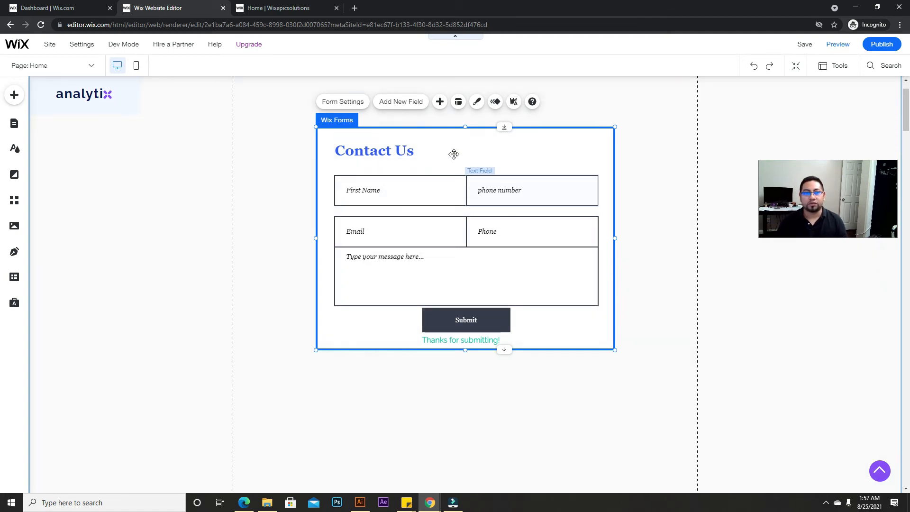
left_click(351, 104)
left_click_drag(706, 144, 395, 90)
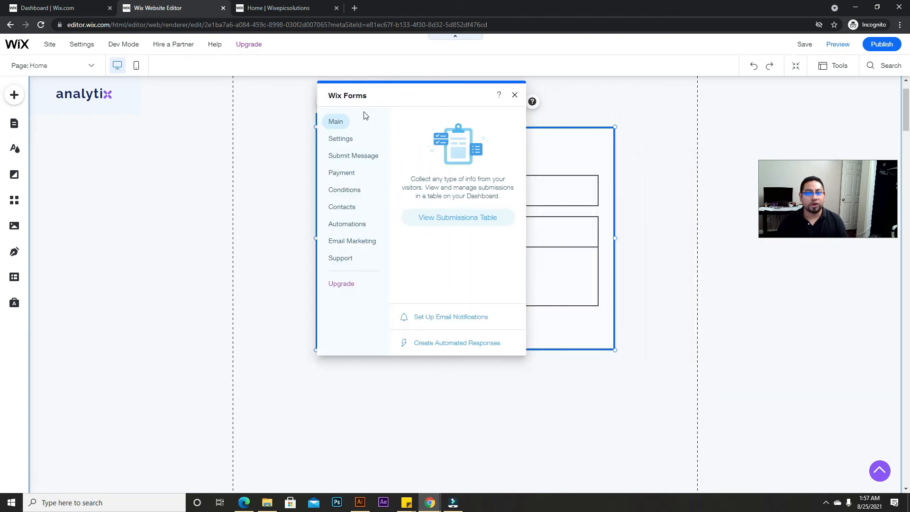
left_click(350, 142)
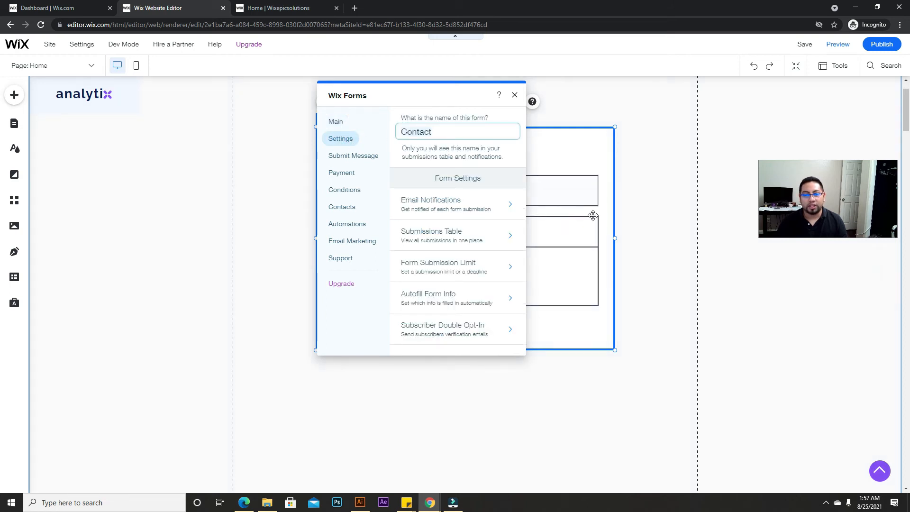
left_click(436, 133)
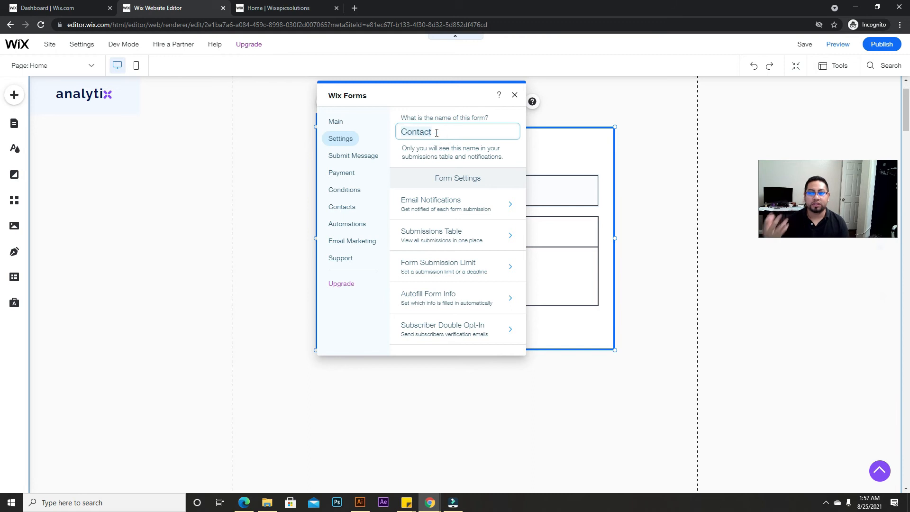
key("ctrl+a")
key("BackSpace")
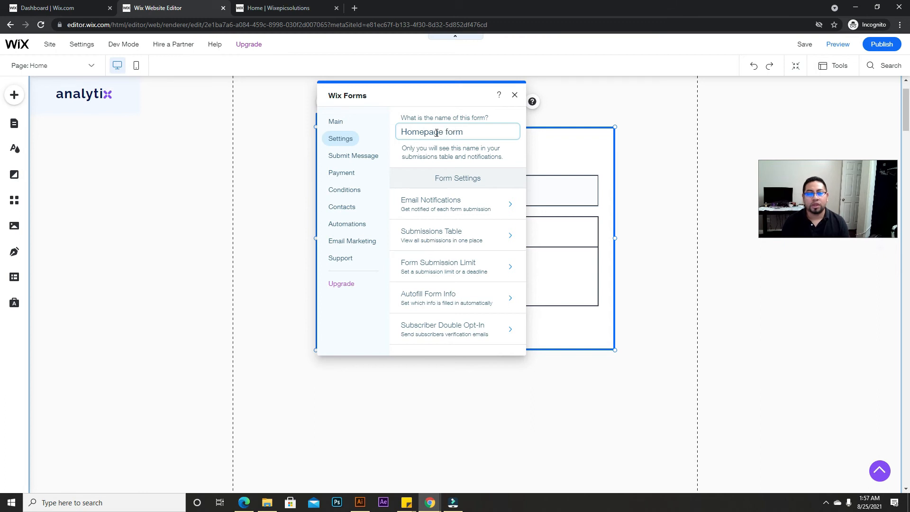
key("BackSpace")
key("BackSpace")
key("BackSpace")
key("BackSpace")
key("BackSpace")
key("BackSpace")
key("BackSpace")
key("BackSpace")
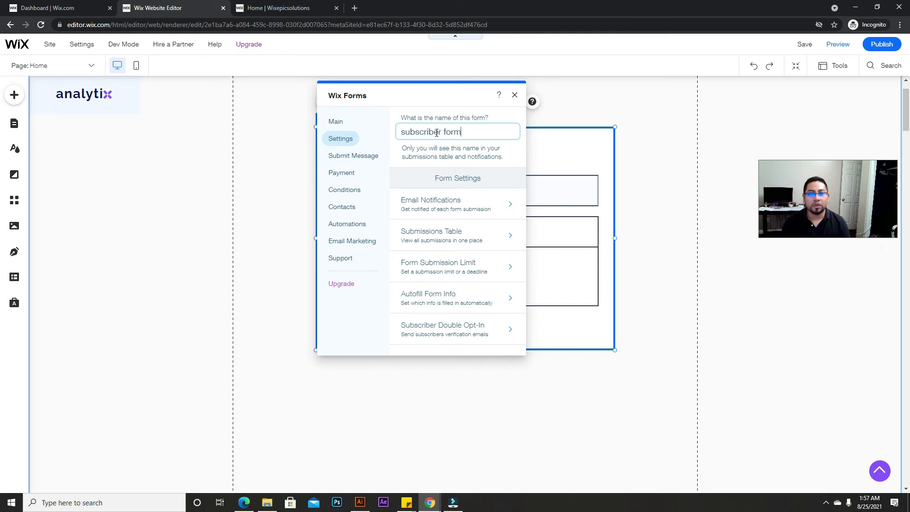
Step: Review the form's email notification, submit message, payment, conditions and automations settings, and close the form settings
left_click(458, 204)
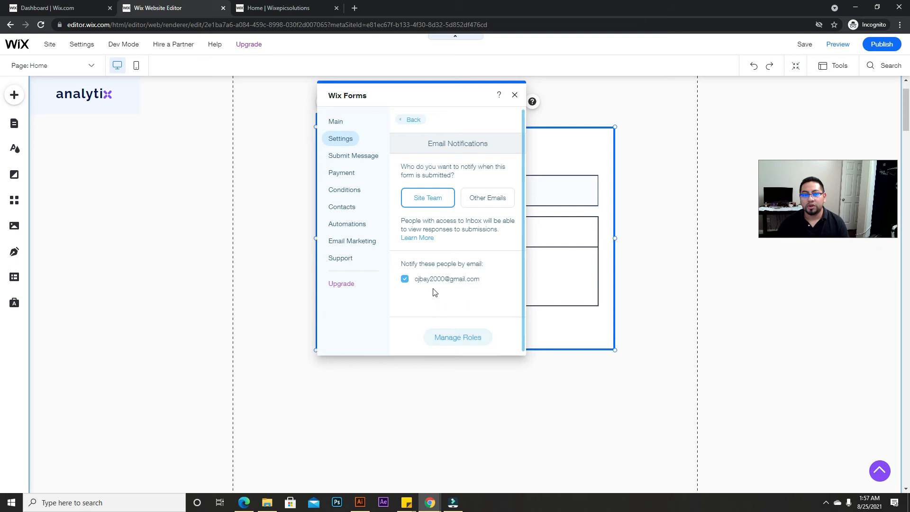
left_click(412, 119)
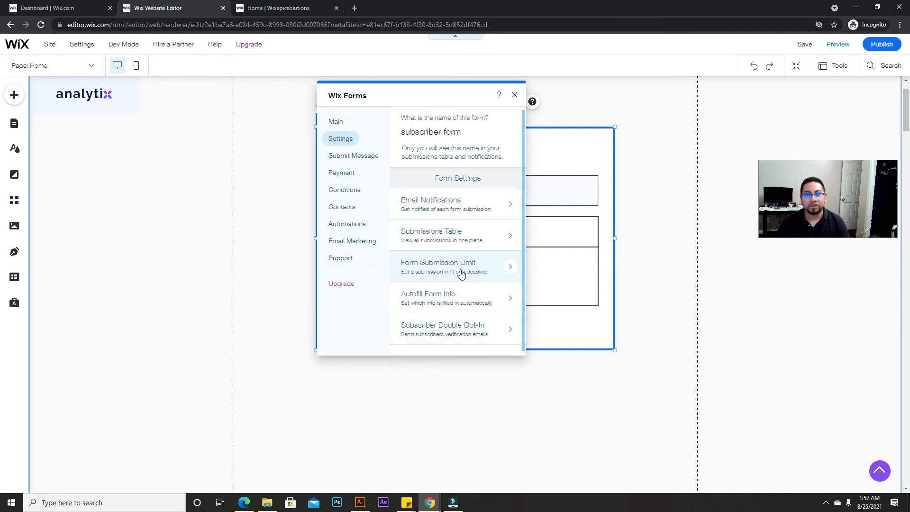
left_click(357, 161)
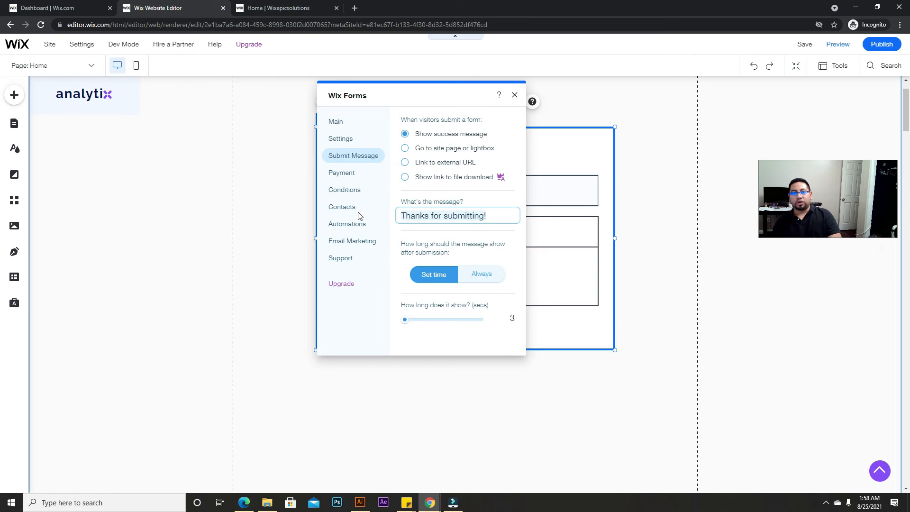
left_click(343, 172)
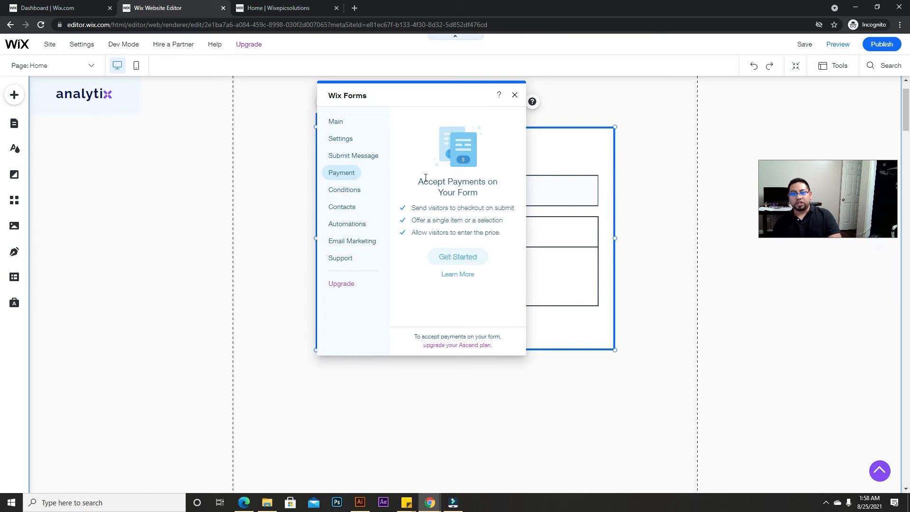
left_click(358, 197)
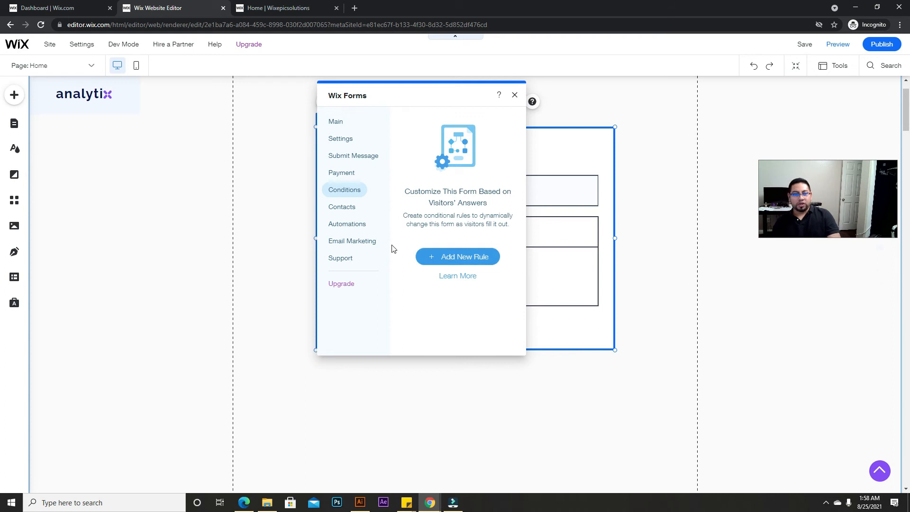
left_click(349, 226)
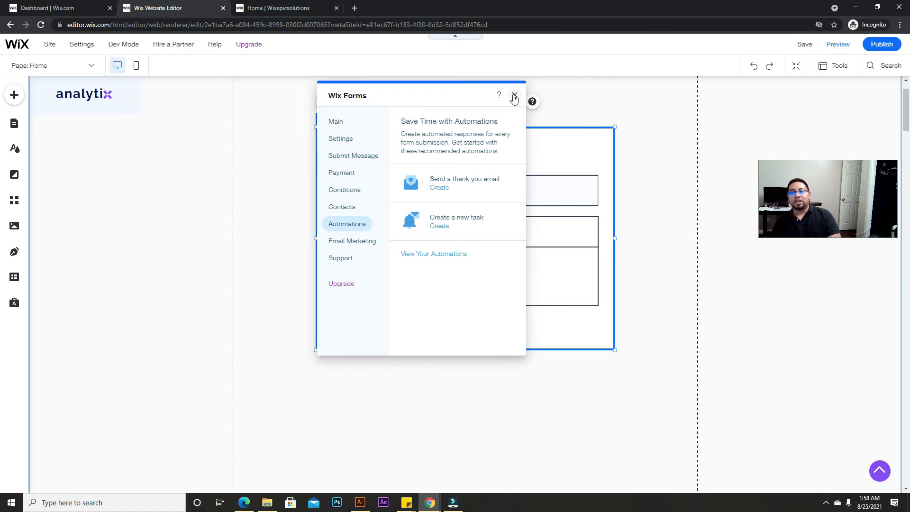
left_click(514, 98)
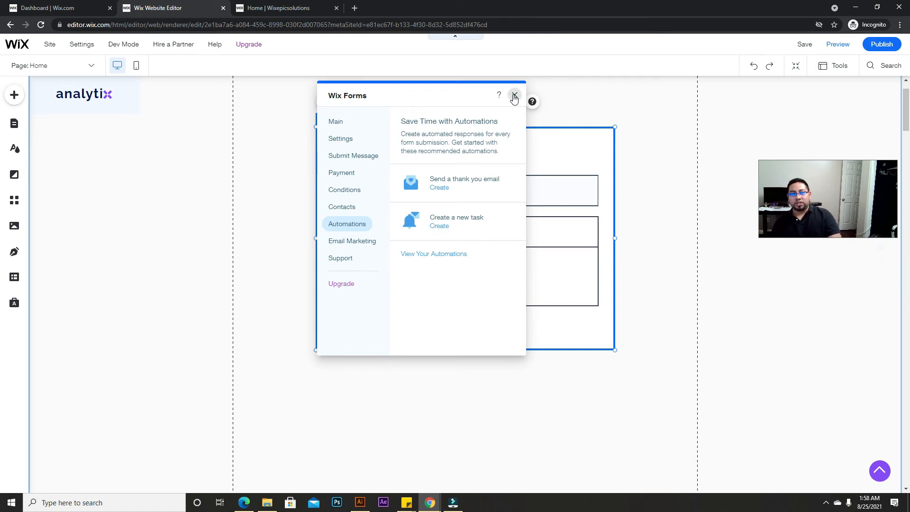
Step: Add an Embed a Site element to the home page
left_click(14, 95)
left_click(62, 330)
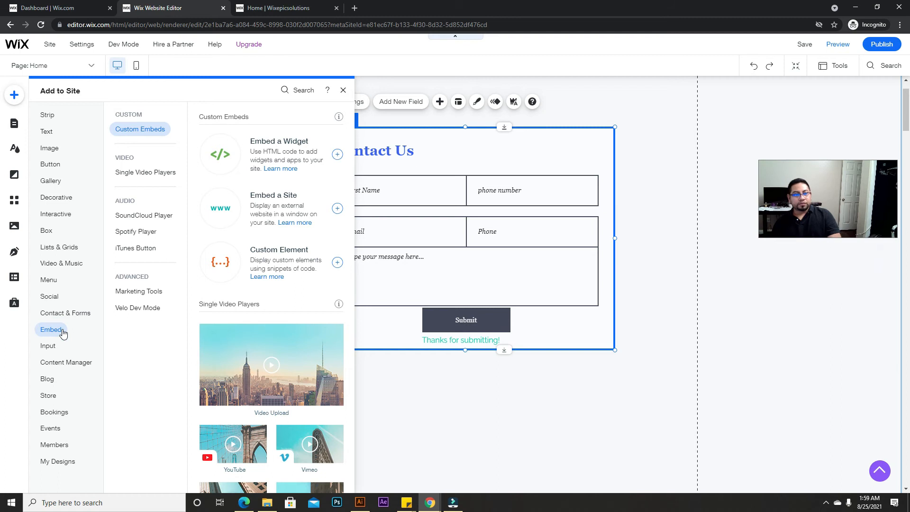
left_click(247, 209)
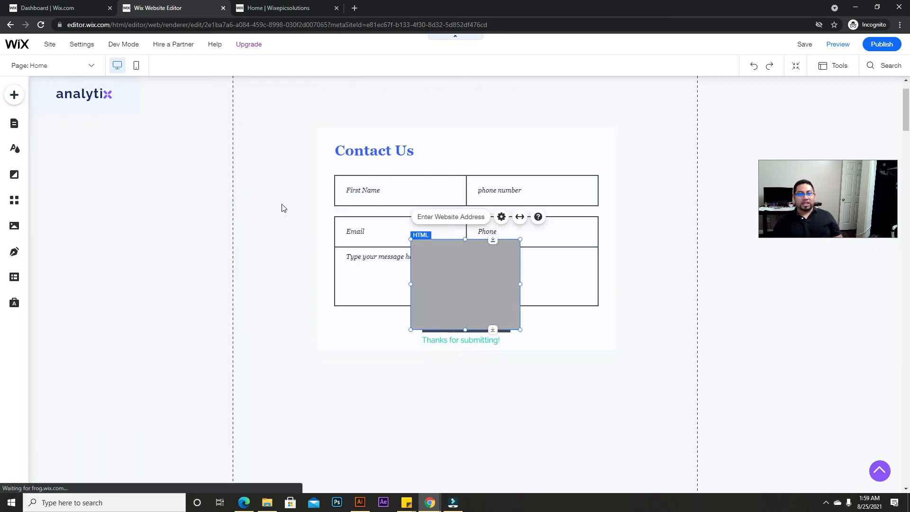
Step: Delete the Contact Us form and move the HTML embed frame up and to the left on the page
left_click(451, 189)
key("Delete")
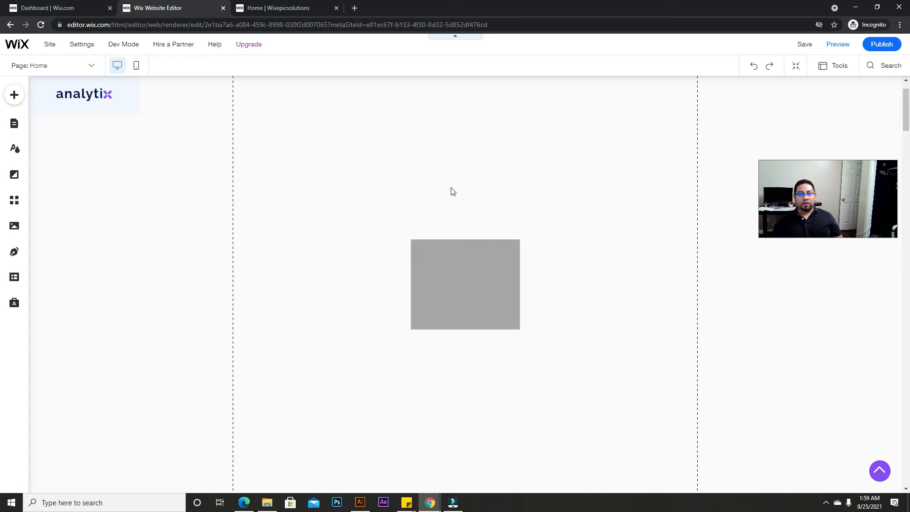
left_click_drag(493, 303, 447, 229)
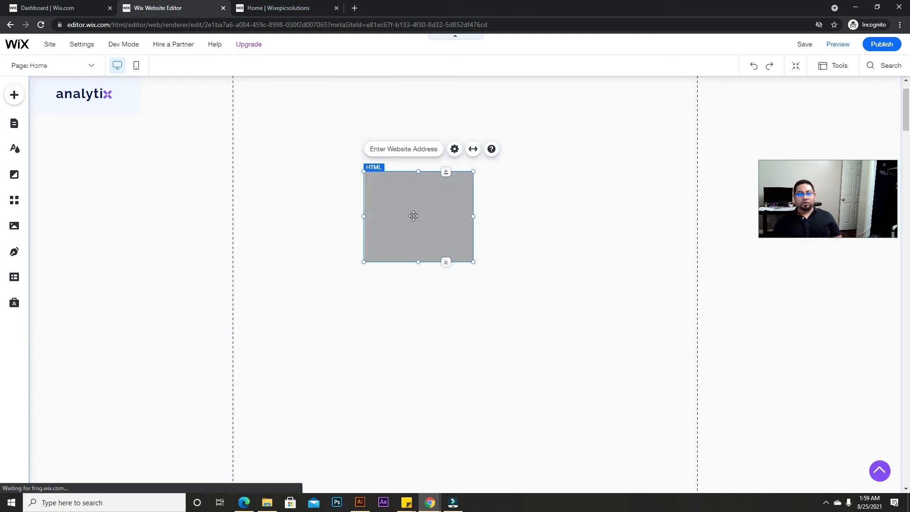
Step: Try Code instead of Website Address as the HTML embed's content type and delete the embed element
left_click(411, 151)
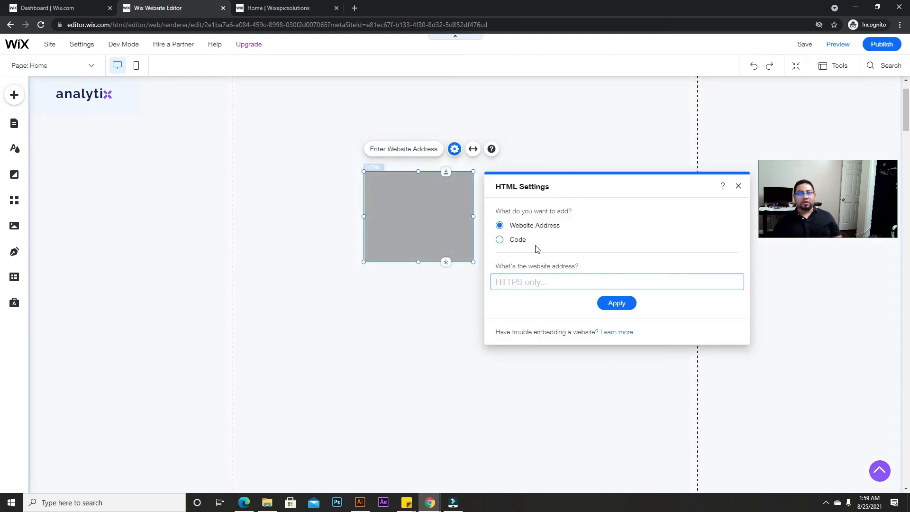
left_click(500, 240)
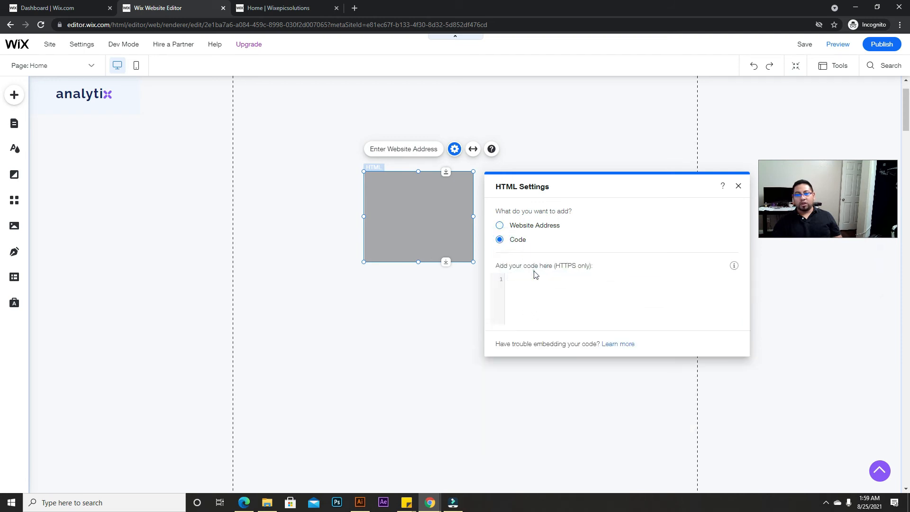
left_click(536, 281)
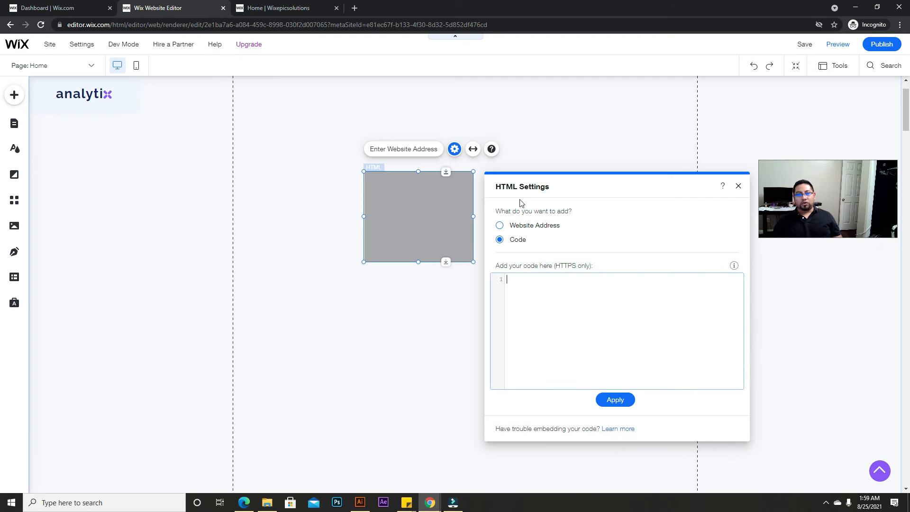
left_click(739, 186)
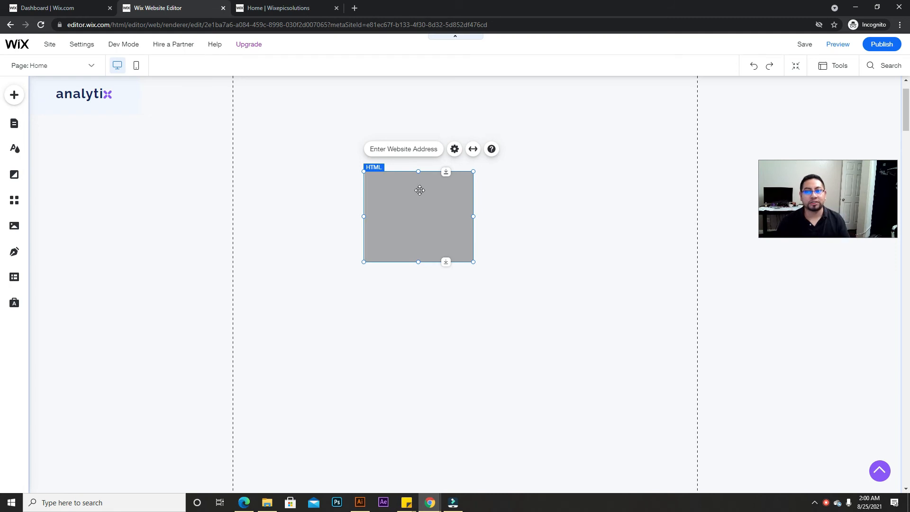
key("Delete")
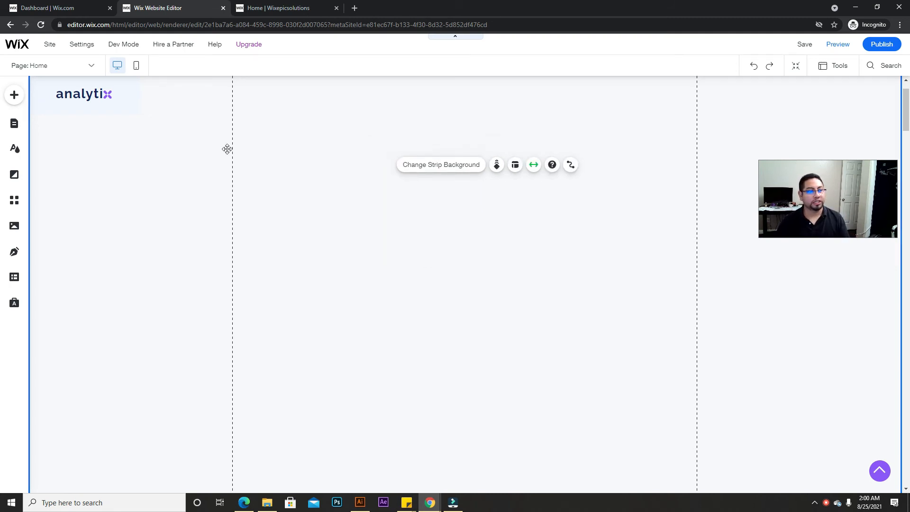
Step: Browse the Content Manager and Input elements that can be added to the site
left_click(14, 97)
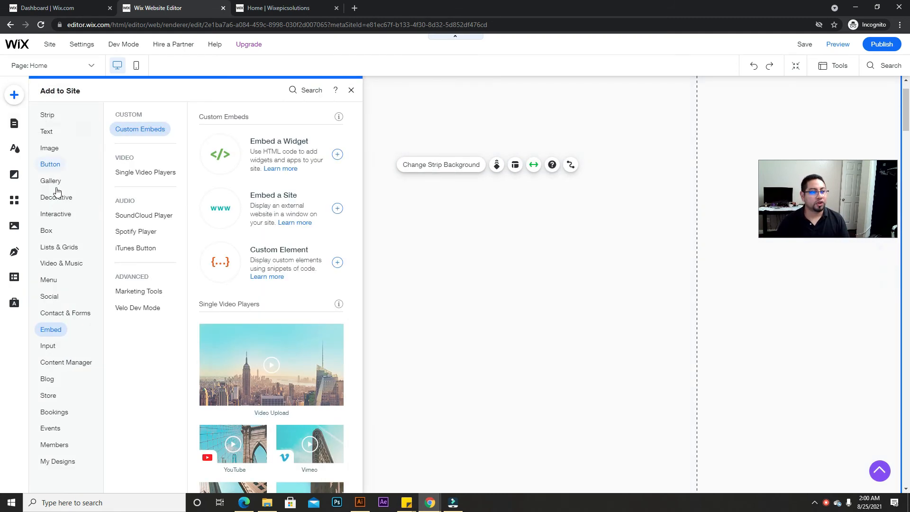
left_click(88, 362)
left_click(52, 349)
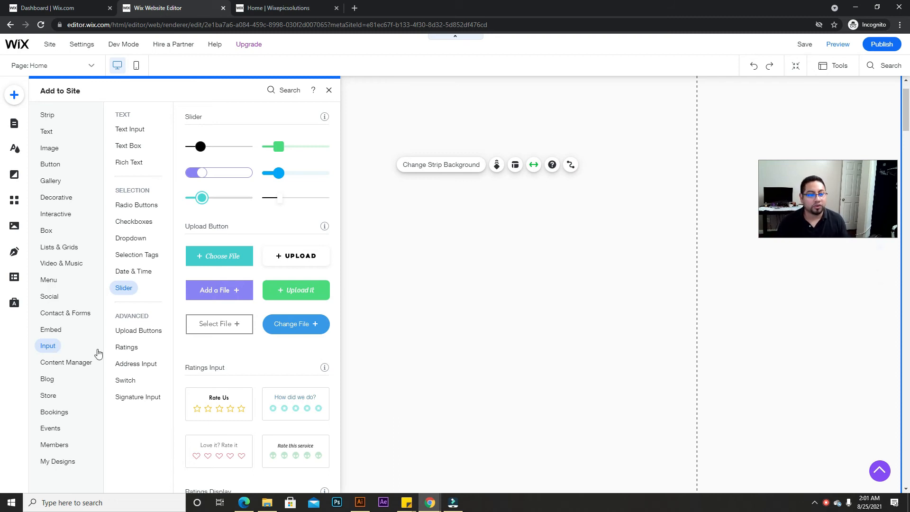
Step: Look over the Content Manager and Blog elements and the Start a Blog offer for the site
left_click(56, 369)
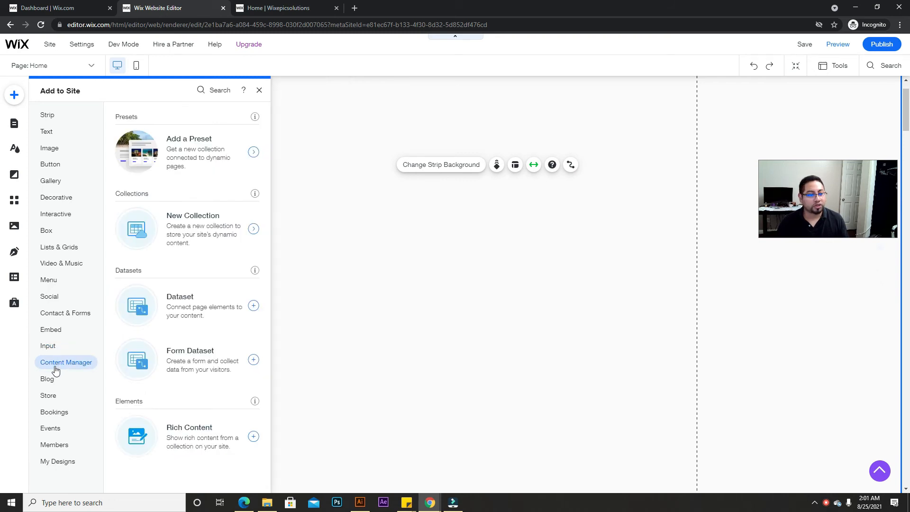
left_click(50, 382)
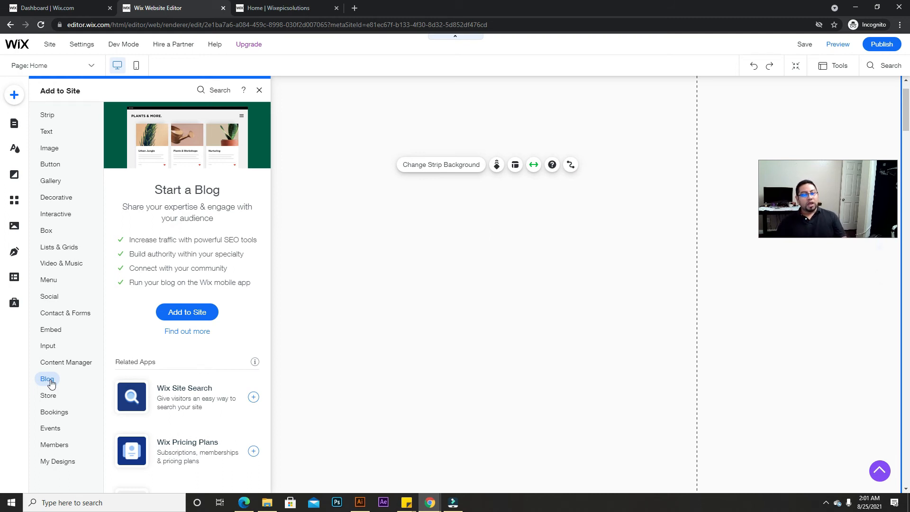
left_click(293, 320)
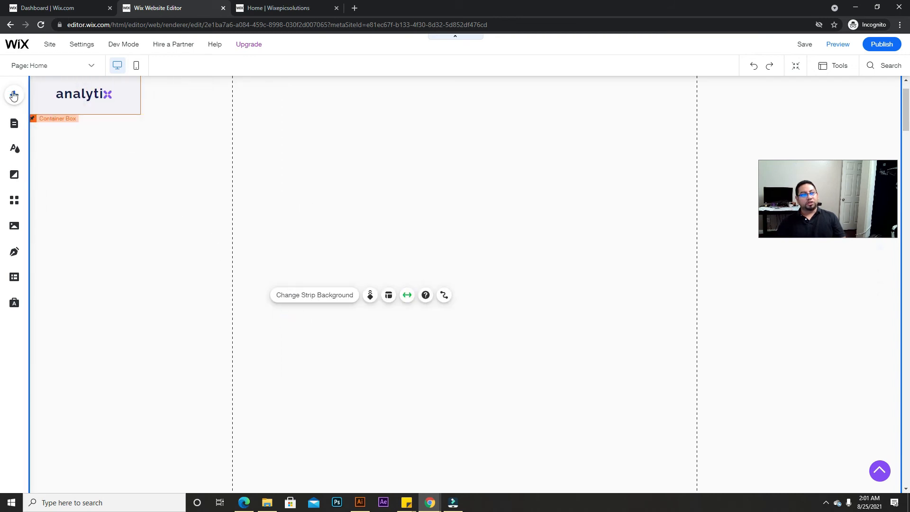
left_click(15, 96)
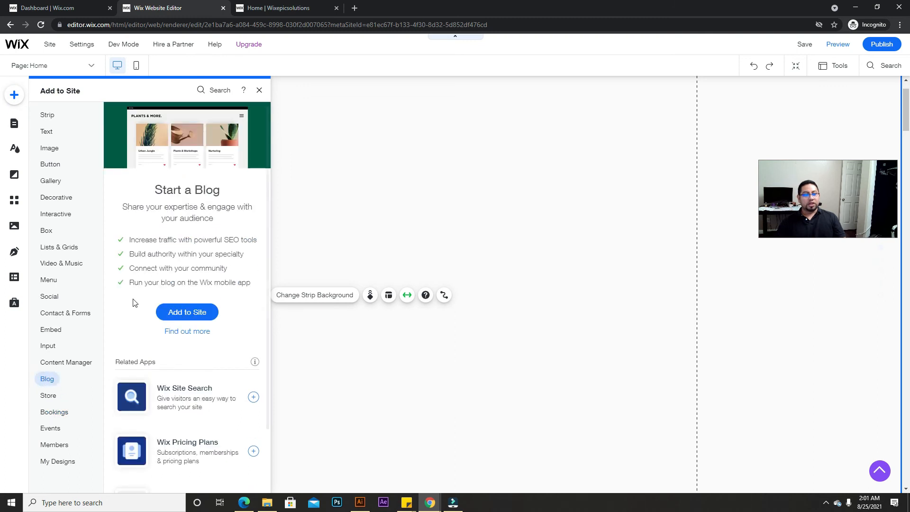
left_click(192, 315)
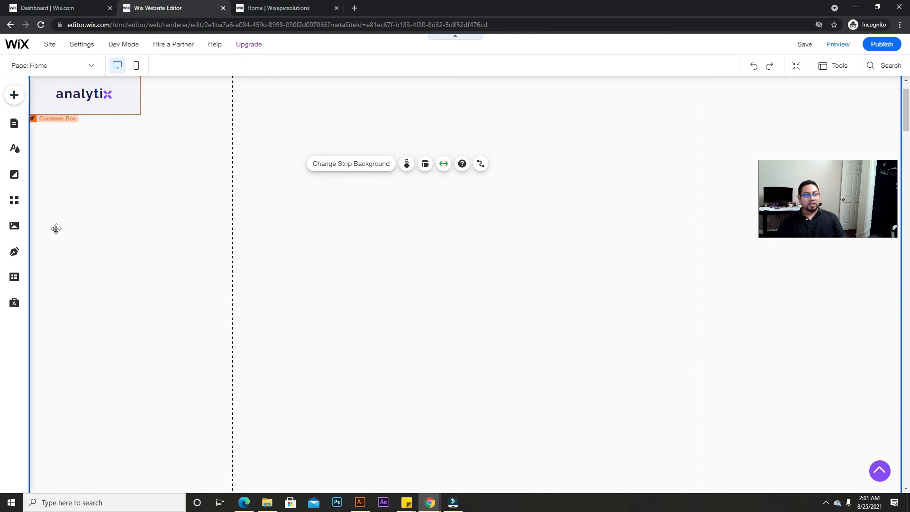
left_click(13, 255)
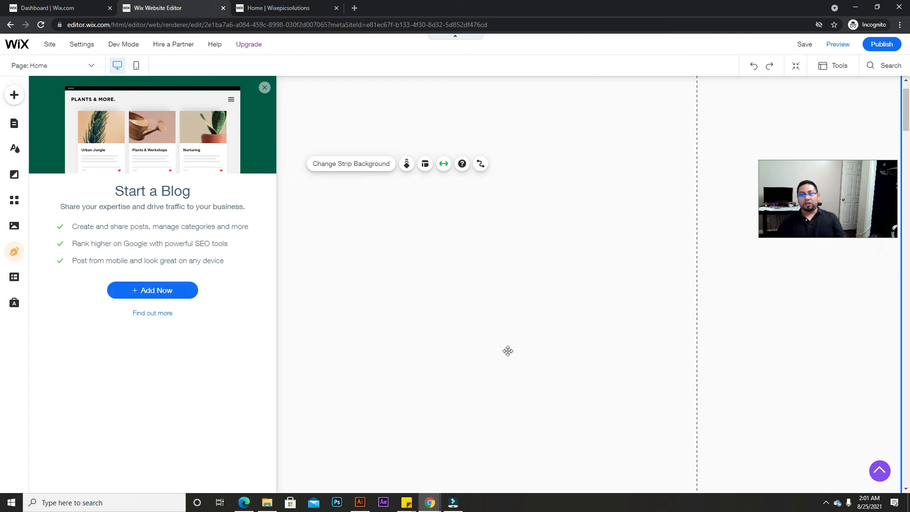
left_click(265, 88)
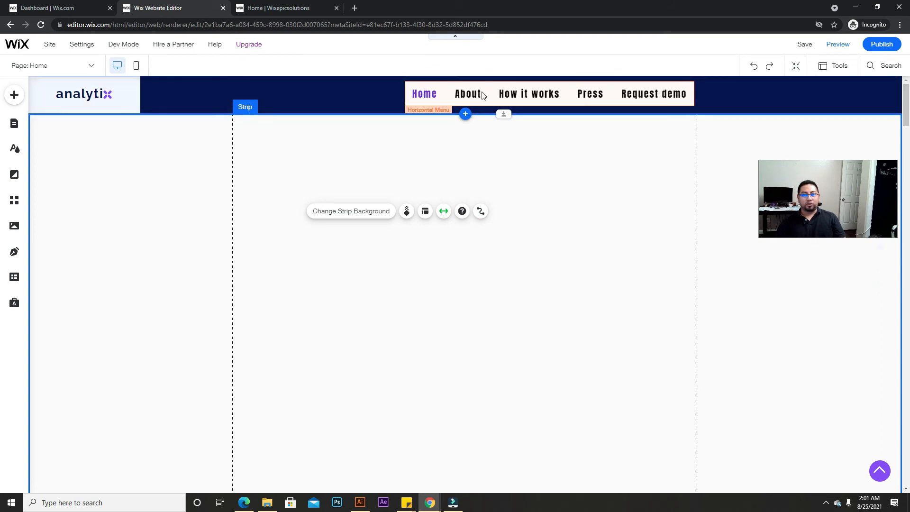
Step: Review the site menu's page list and the existing sections of the home page
left_click(14, 124)
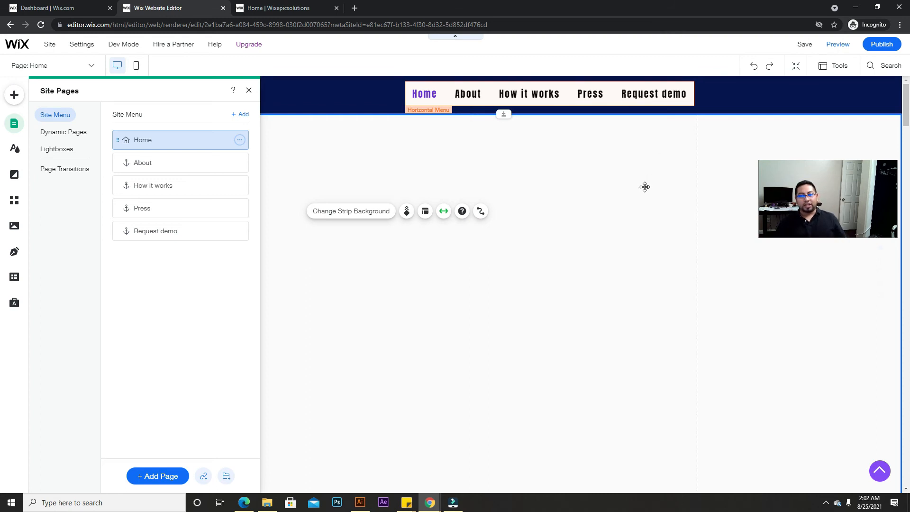
scroll(579, 255, "down", 10)
scroll(578, 251, "down", 10)
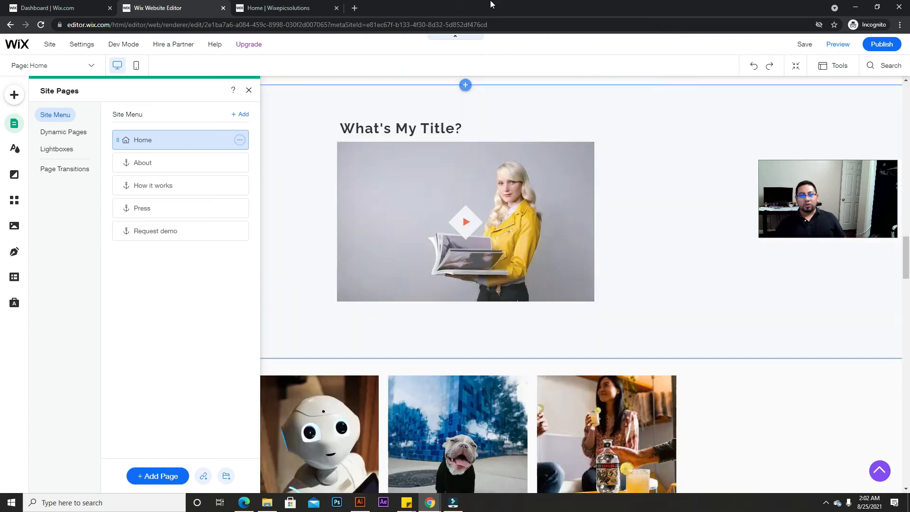
scroll(578, 318, "up", 10)
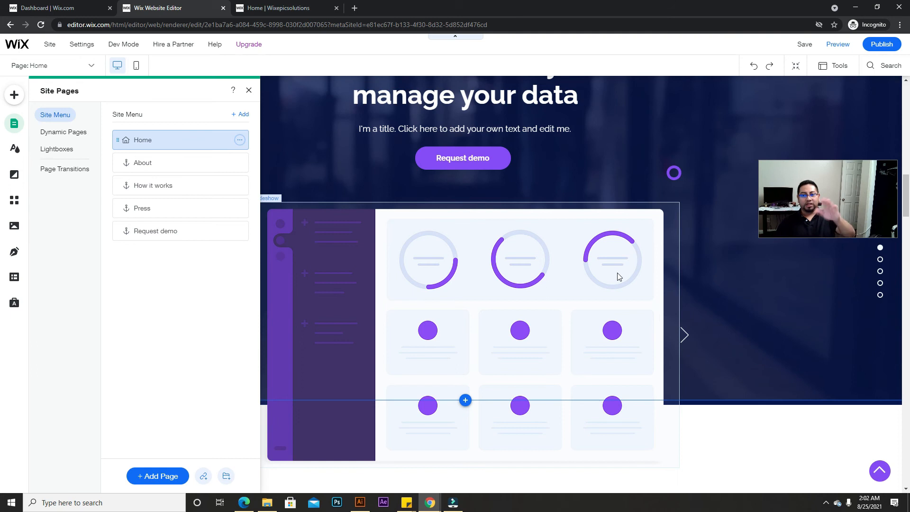
scroll(616, 285, "down", 15)
scroll(630, 251, "down", 1)
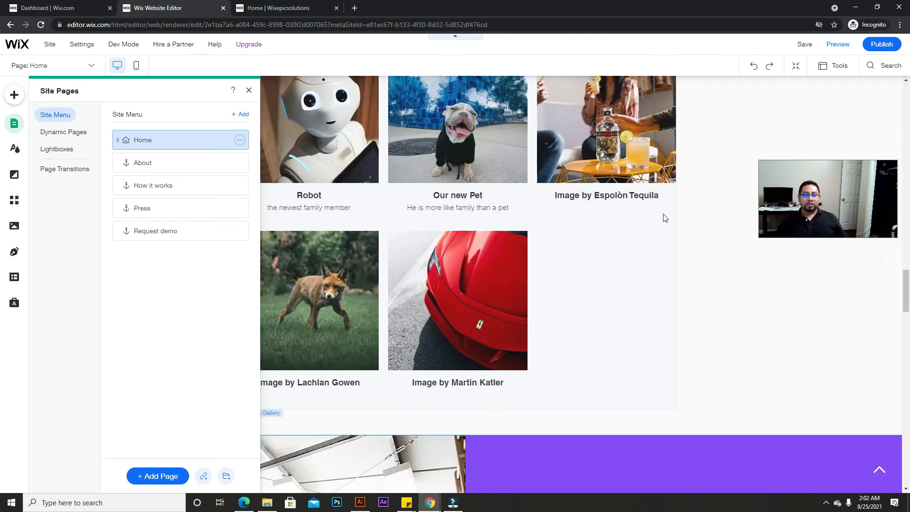
scroll(607, 200, "up", 3)
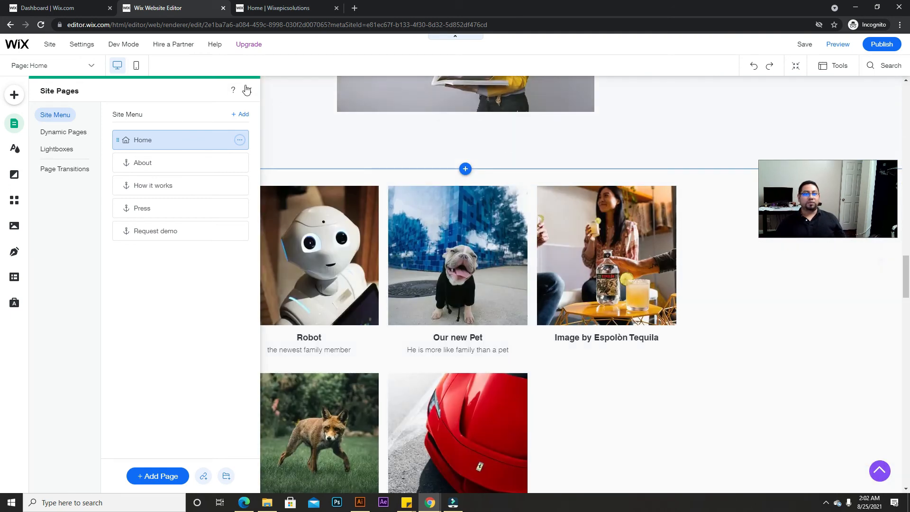
left_click(247, 90)
Step: Add a blank Classic strip between the video section and the image gallery and stretch it taller
left_click(14, 97)
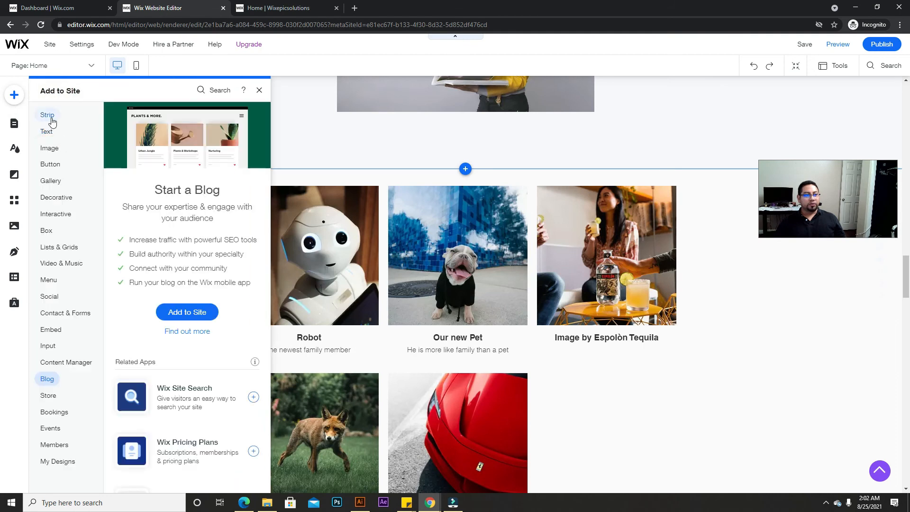
left_click(52, 121)
left_click_drag(237, 206, 495, 226)
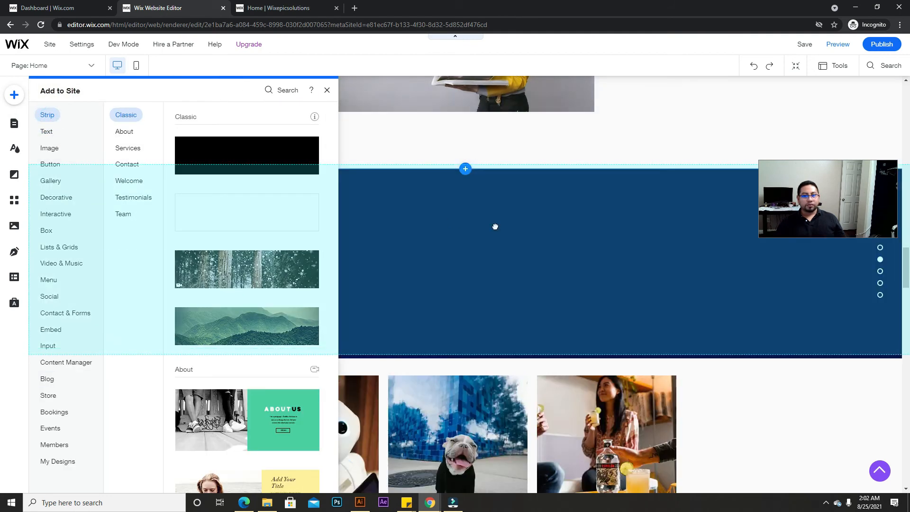
left_click_drag(528, 354, 512, 490)
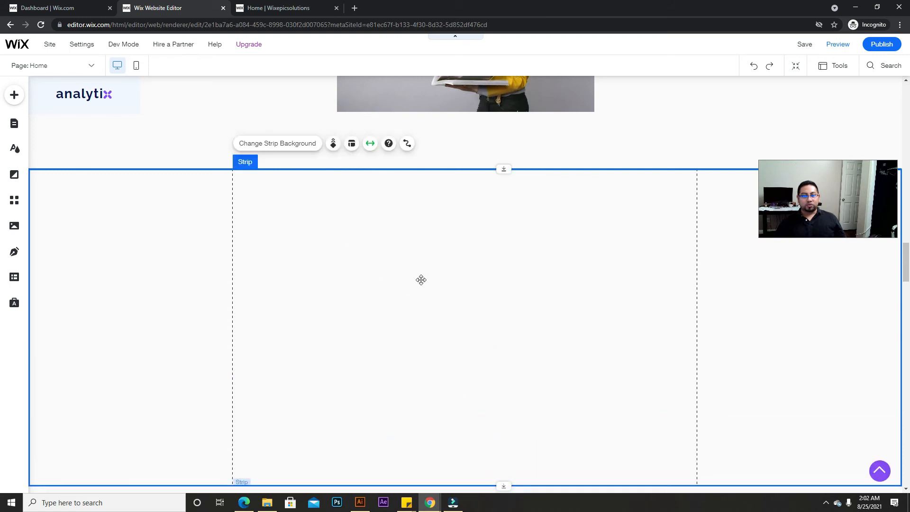
Step: Add Wix Blog to the site using the basic Blog option
scroll(374, 224, "down", 2)
left_click(12, 252)
left_click(159, 287)
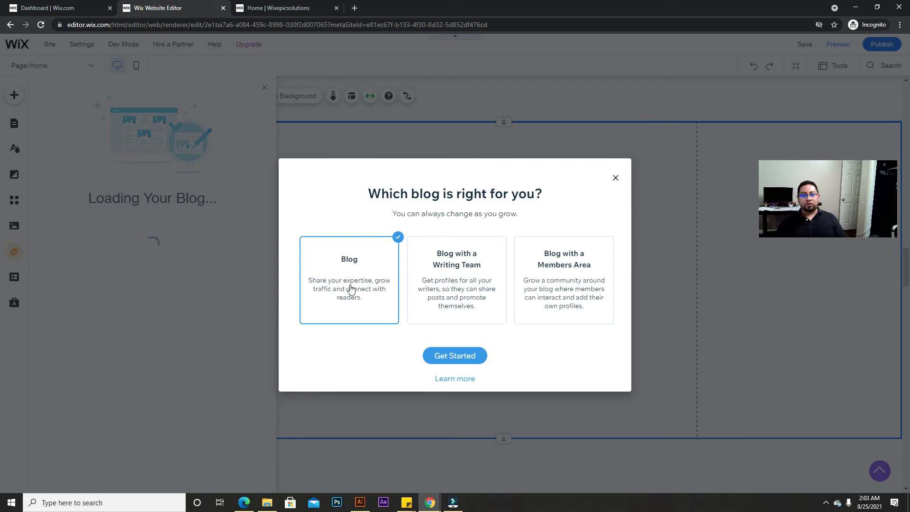
left_click(454, 355)
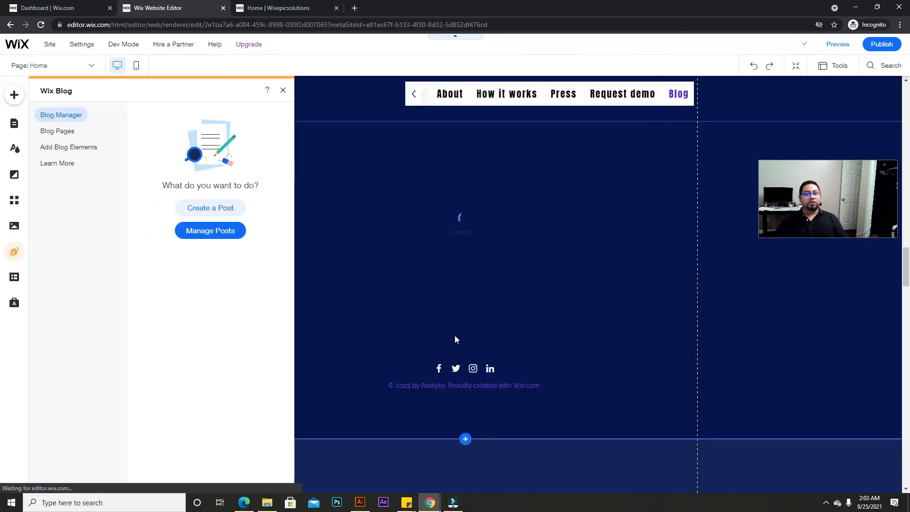
left_click(283, 90)
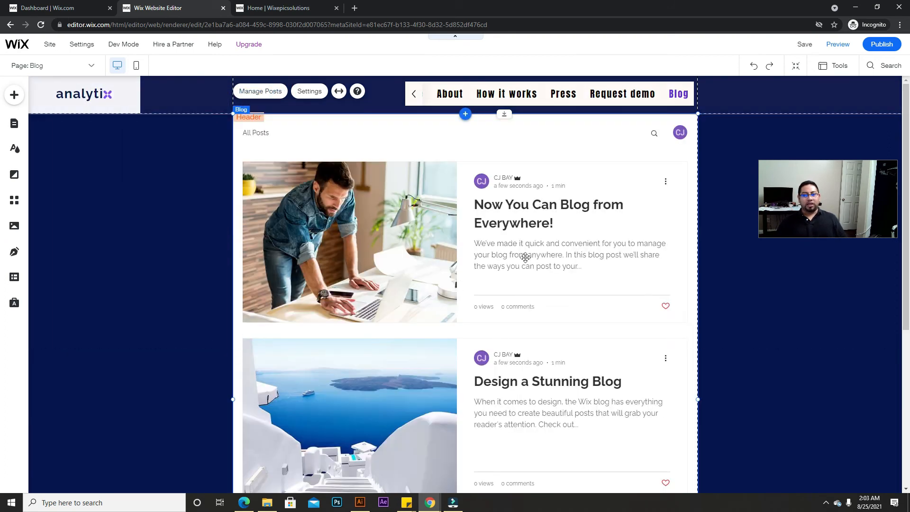
Step: Look through the sample posts on the Blog page and open the blog feed's display settings
scroll(525, 259, "down", 5)
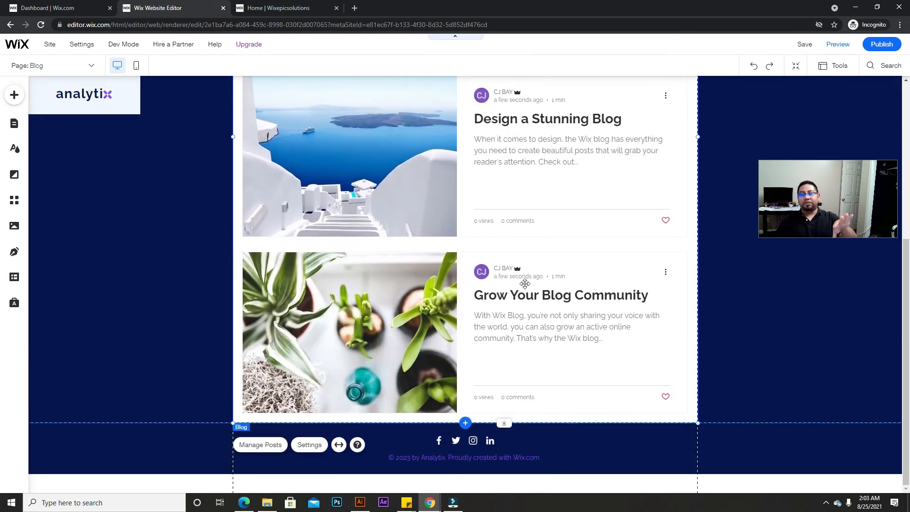
scroll(524, 283, "up", 6)
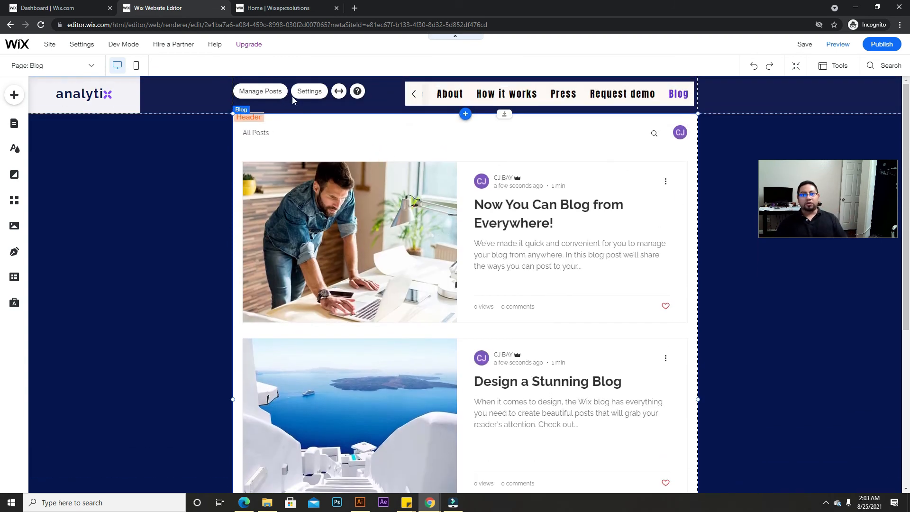
left_click(309, 92)
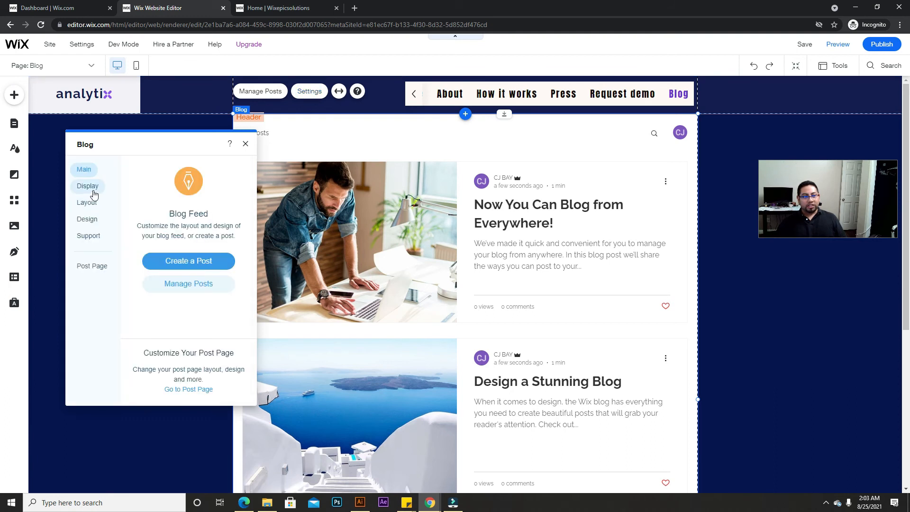
left_click(94, 191)
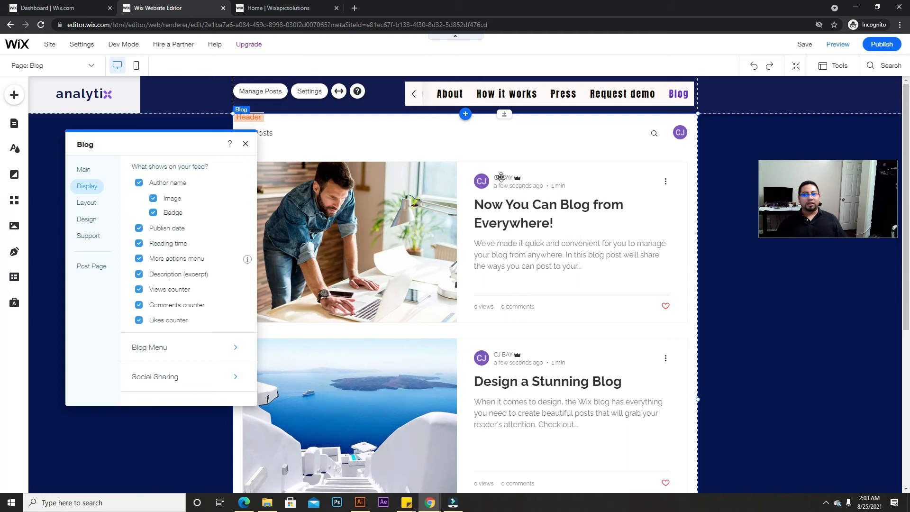
Step: Try hiding the author name and the author image on the blog feed
left_click(140, 184)
left_click(140, 183)
left_click(153, 198)
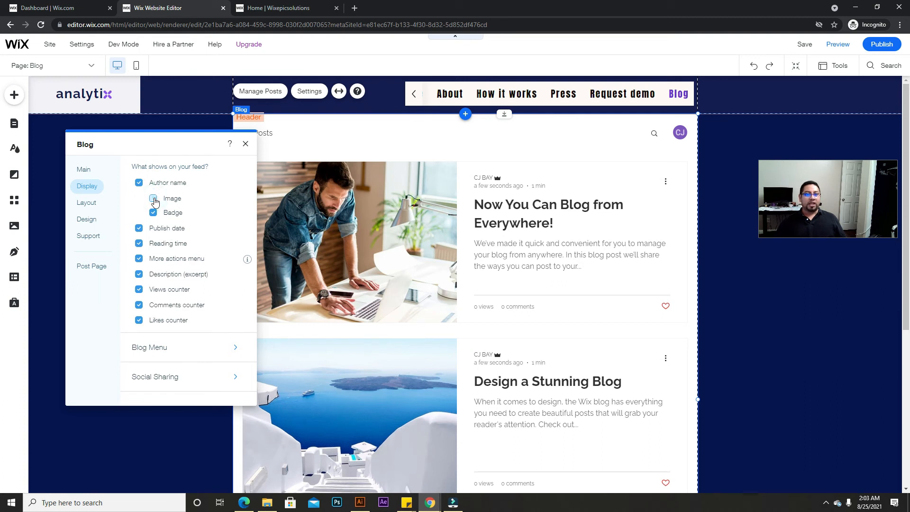
left_click(154, 200)
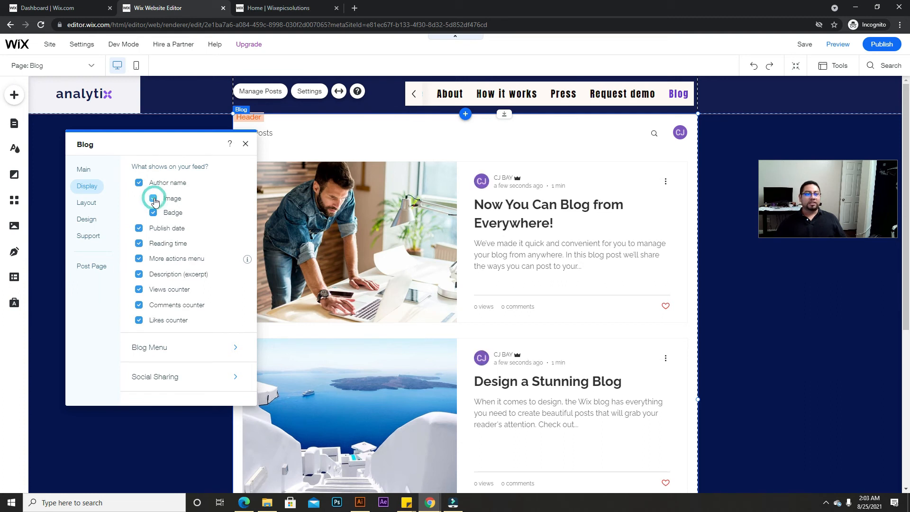
Step: Hide the reading time on the blog feed
left_click(139, 245)
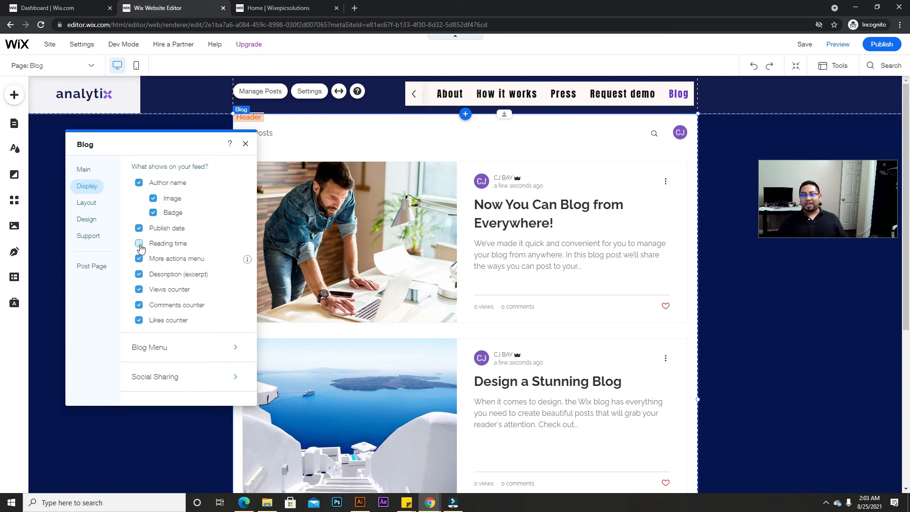
left_click(139, 244)
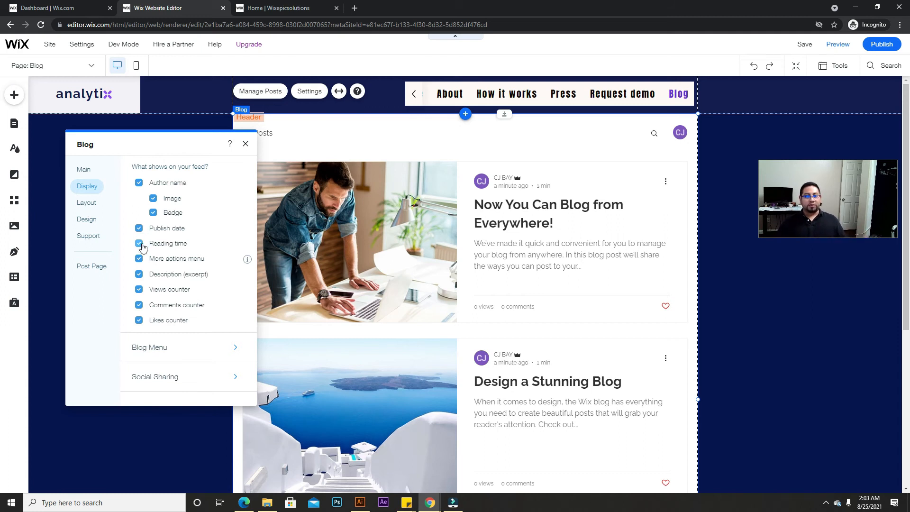
left_click(139, 244)
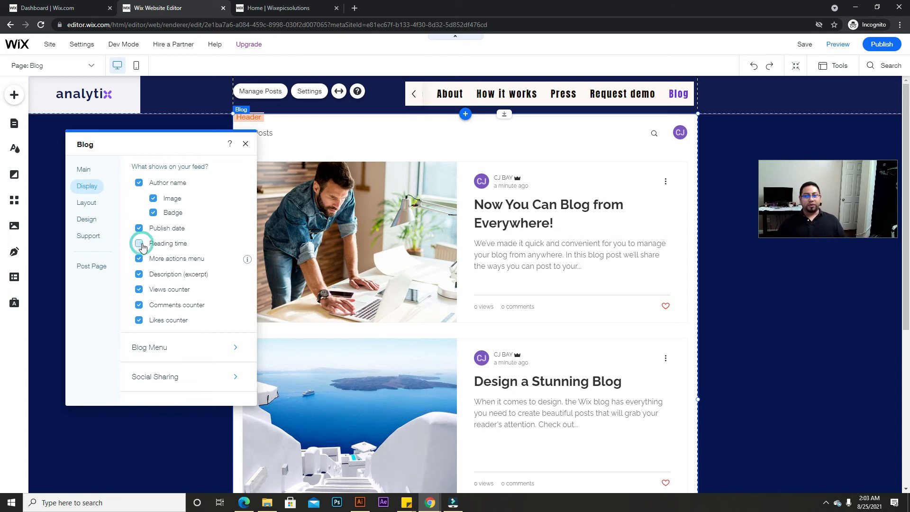
Step: Try hiding the description (excerpt) of the posts on the blog feed
left_click(138, 275)
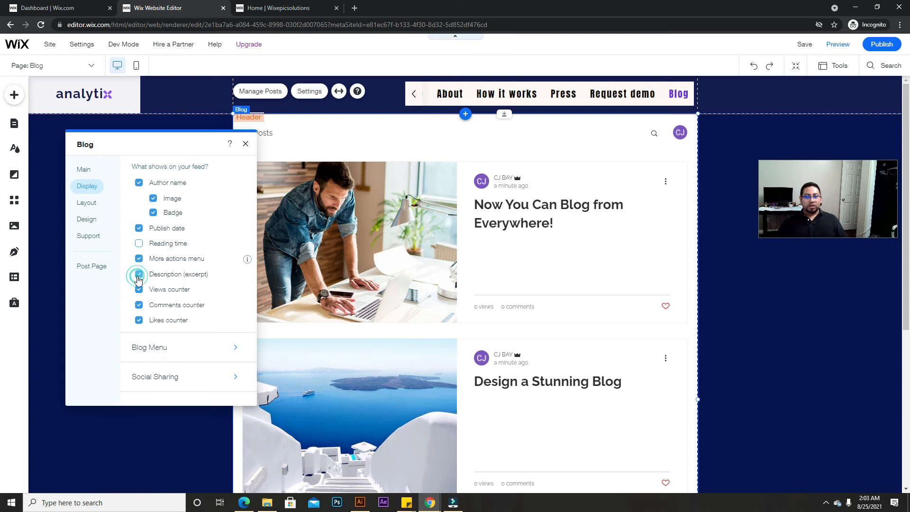
left_click(138, 276)
left_click(138, 275)
left_click(138, 276)
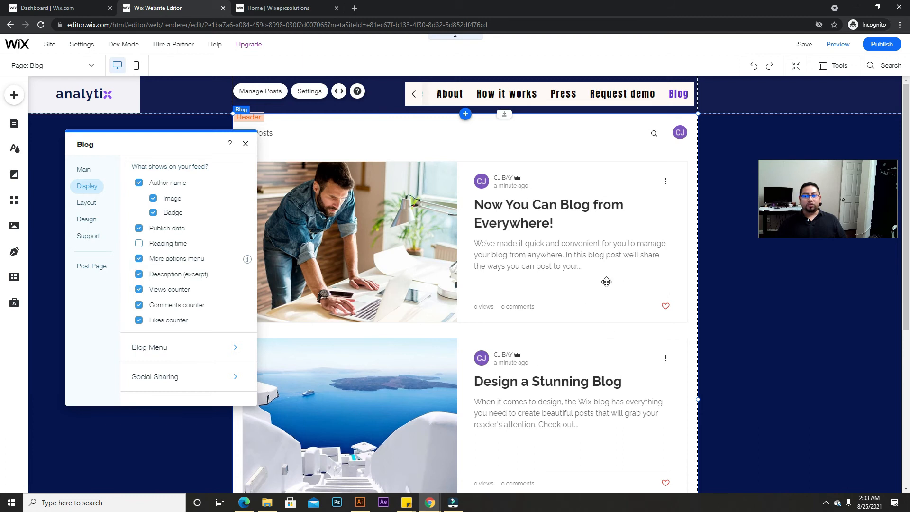
Step: Try the Editorial, Tiled and Magazine layouts for the All Posts feed and set it to Full Post
left_click(96, 204)
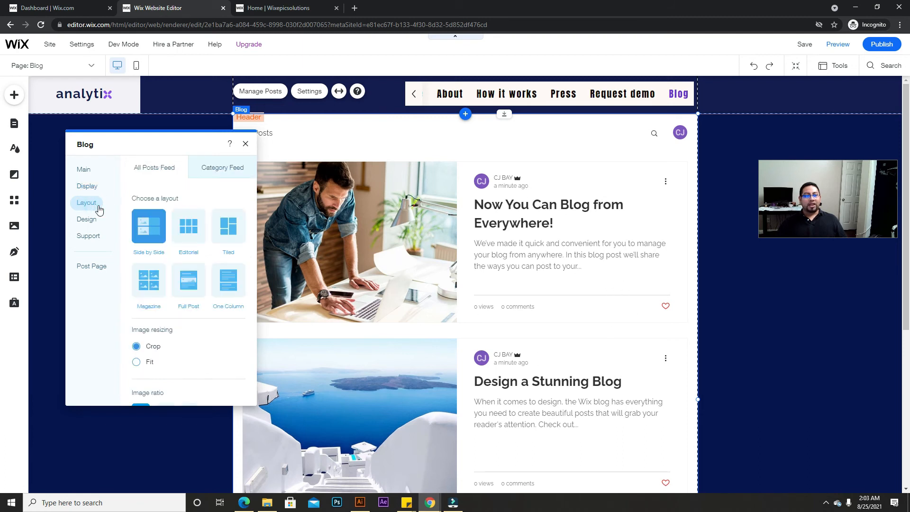
left_click(189, 225)
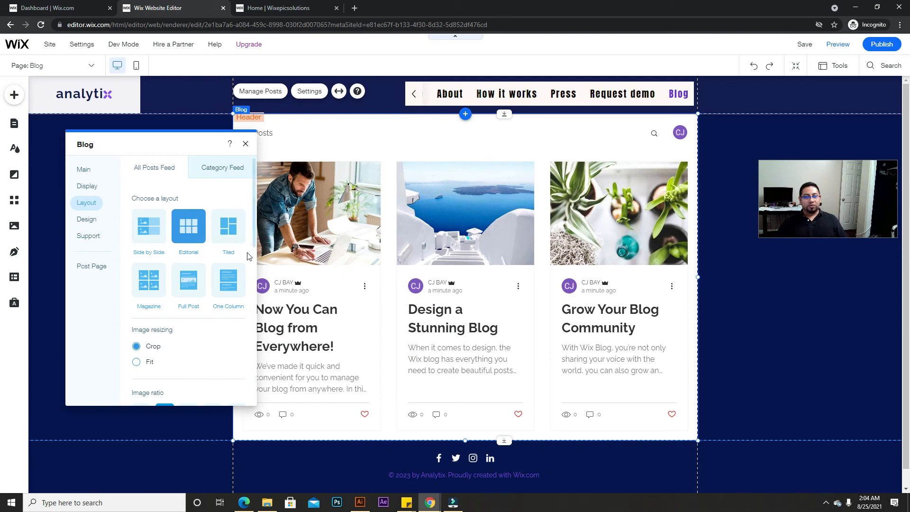
left_click(237, 224)
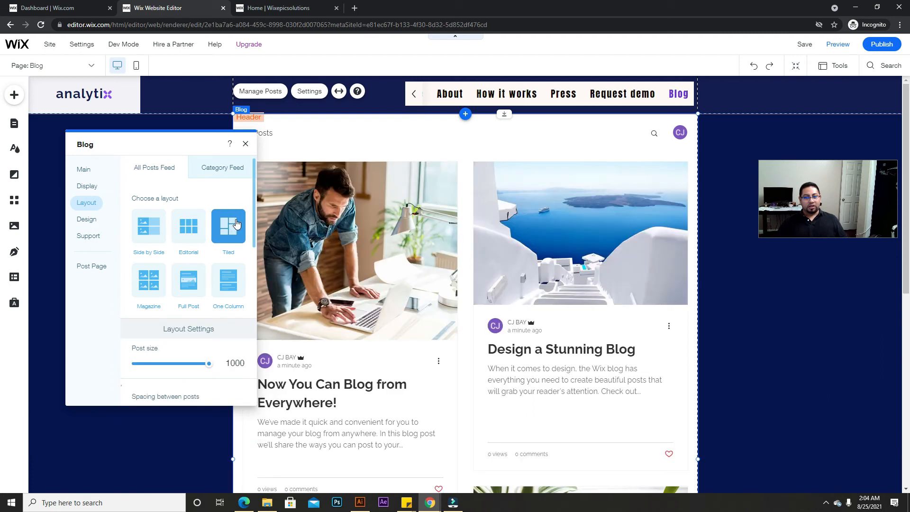
scroll(403, 299, "down", 4)
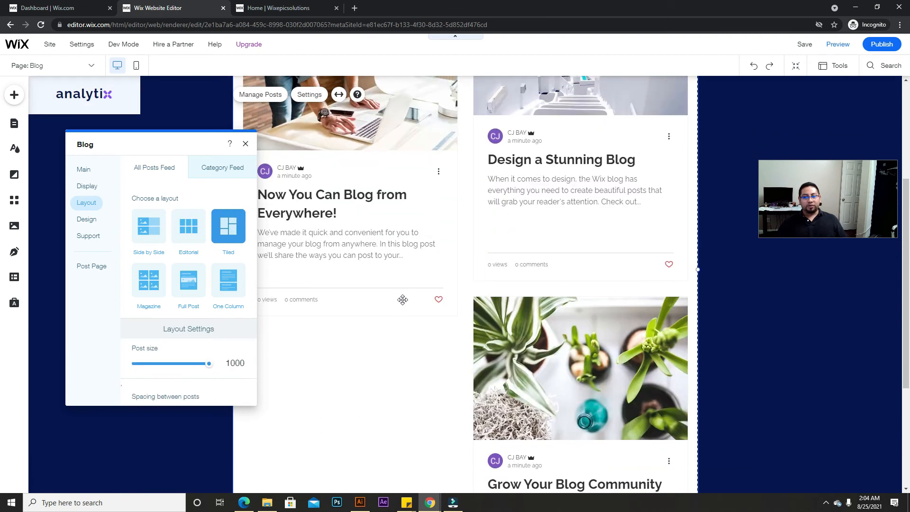
left_click(160, 285)
scroll(285, 304, "up", 2)
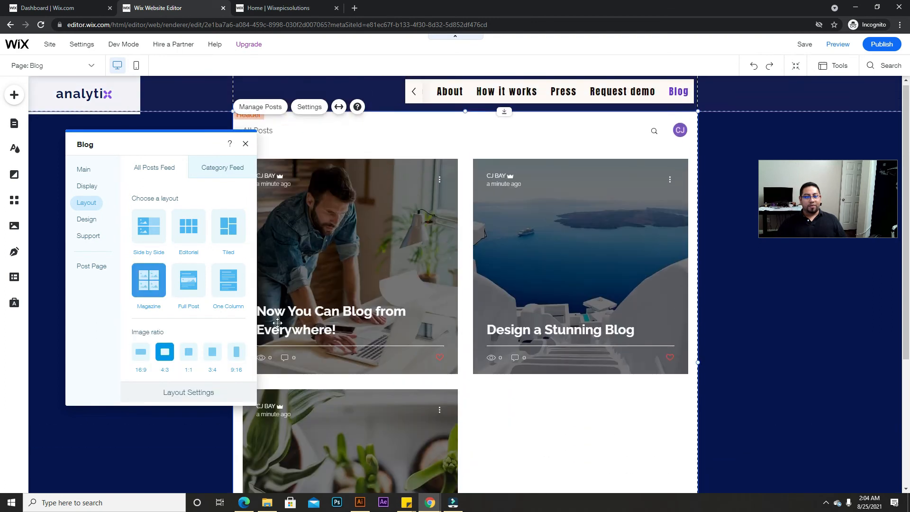
left_click(193, 293)
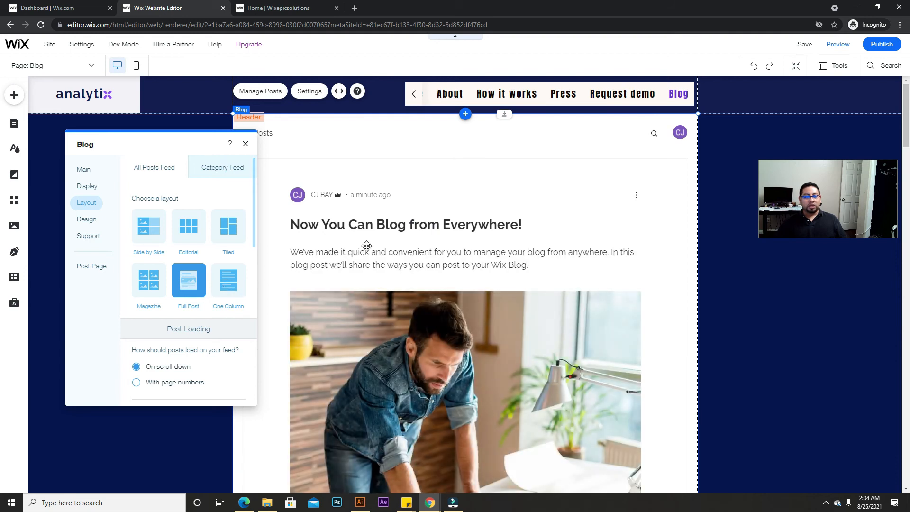
Step: Try the One Column, Side by Side and Editorial layouts for the All Posts feed and set it to Magazine
scroll(426, 314, "down", 5)
scroll(426, 313, "down", 10)
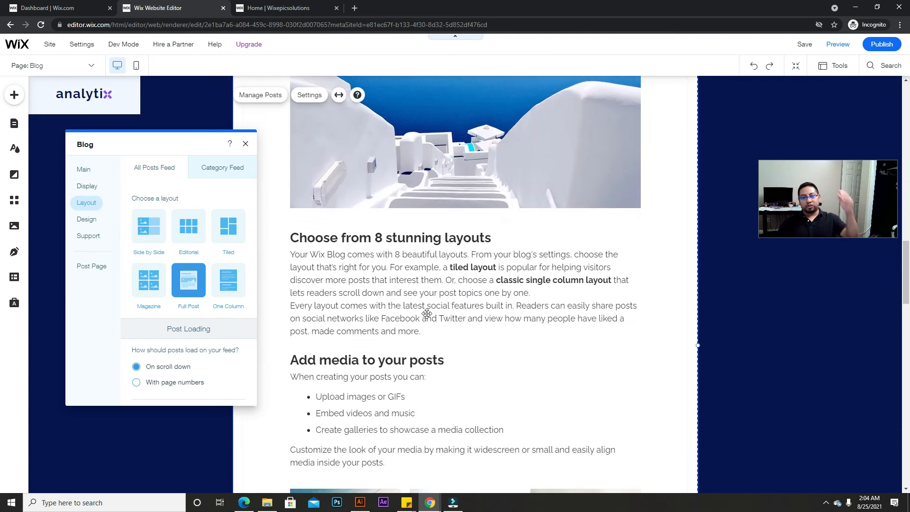
left_click(228, 281)
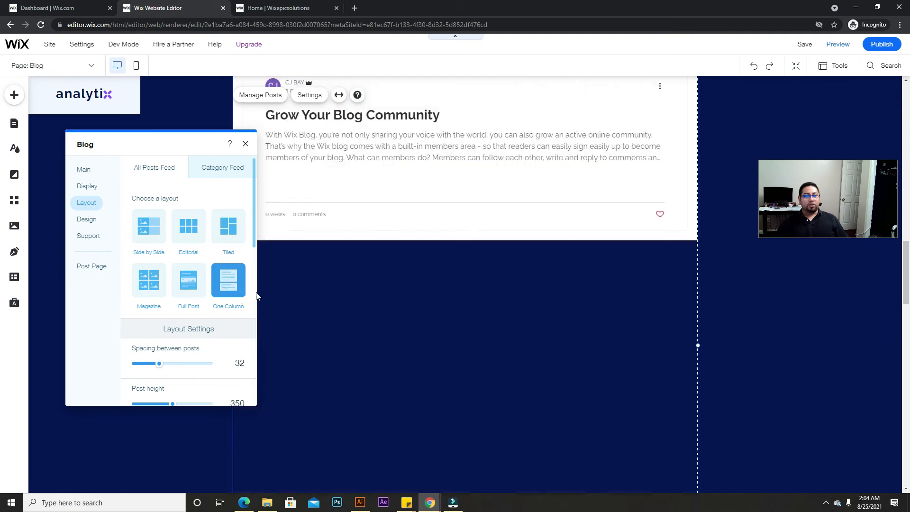
scroll(310, 292, "up", 5)
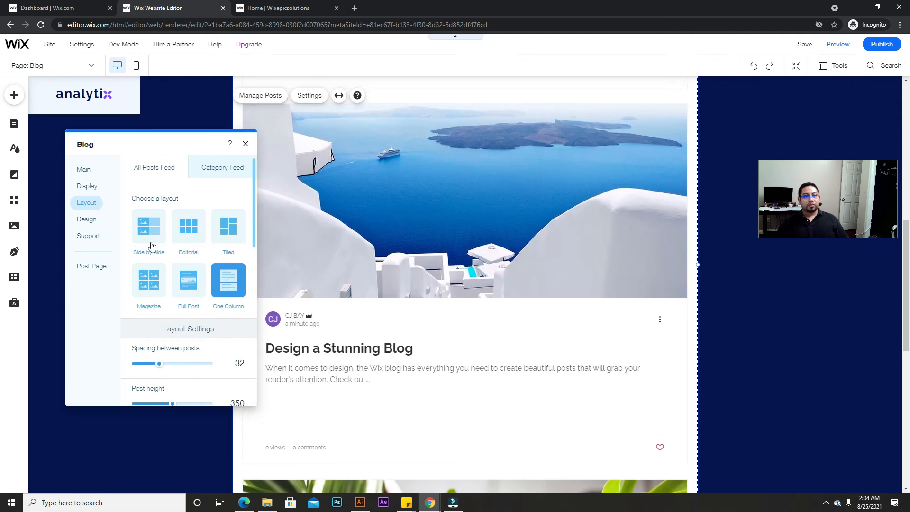
left_click(150, 228)
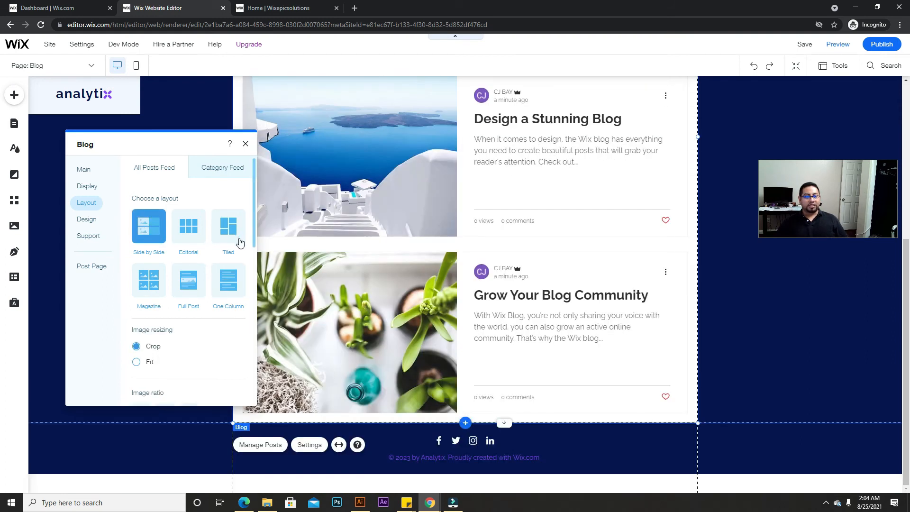
left_click(198, 236)
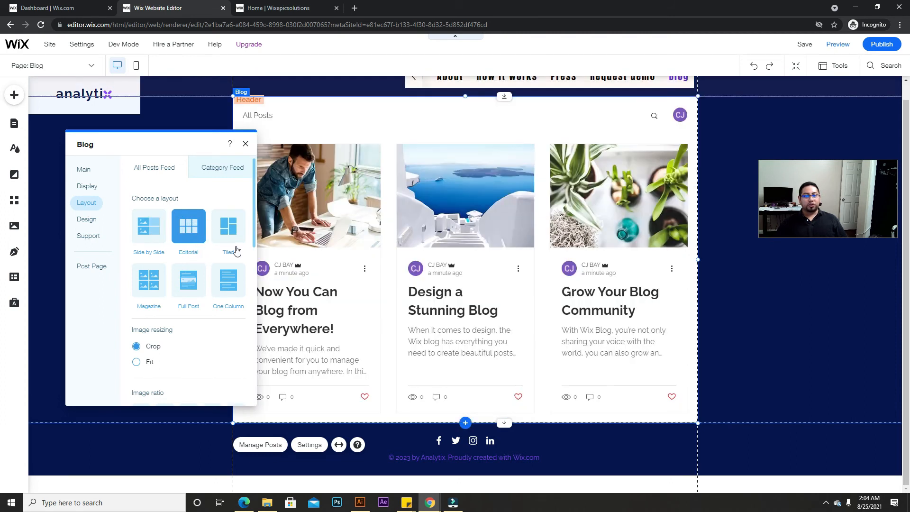
left_click(150, 284)
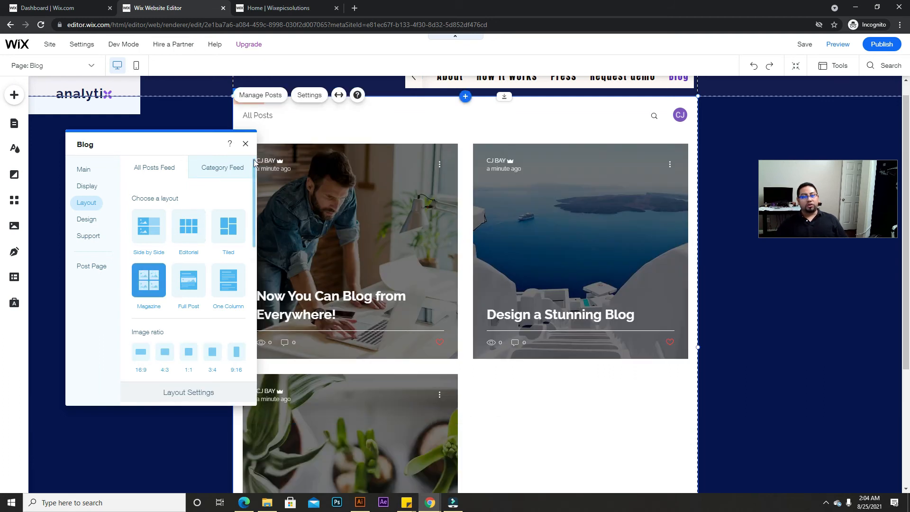
left_click(246, 144)
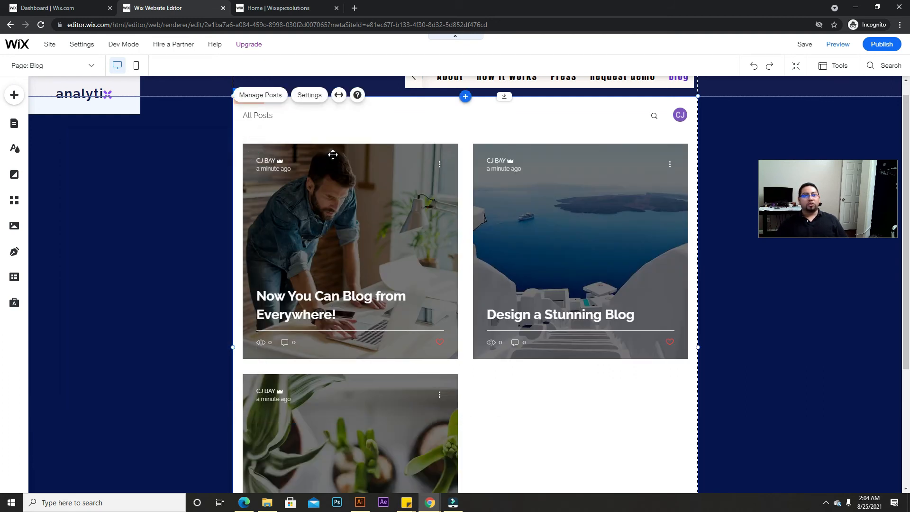
Step: Examine the blog's design settings for the Blog Menu and for Buttons & Margins
left_click(319, 102)
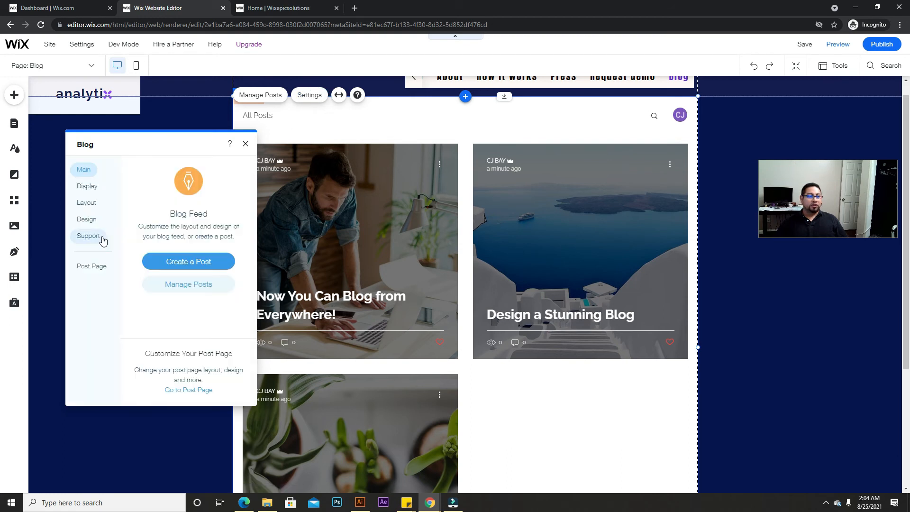
left_click(93, 221)
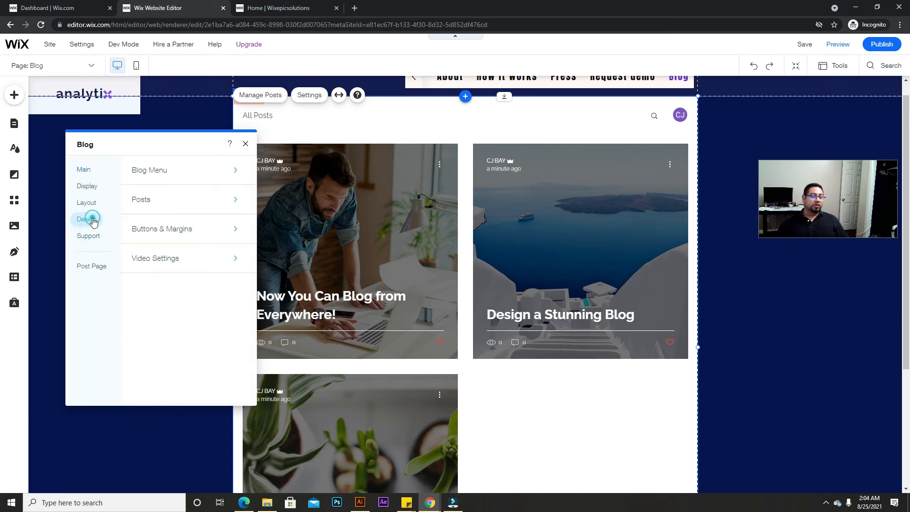
left_click(215, 168)
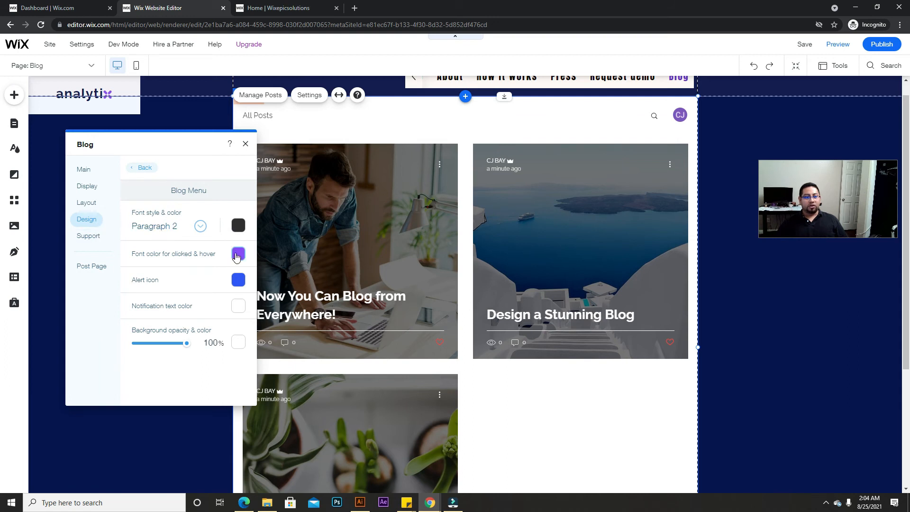
scroll(342, 290, "down", 3)
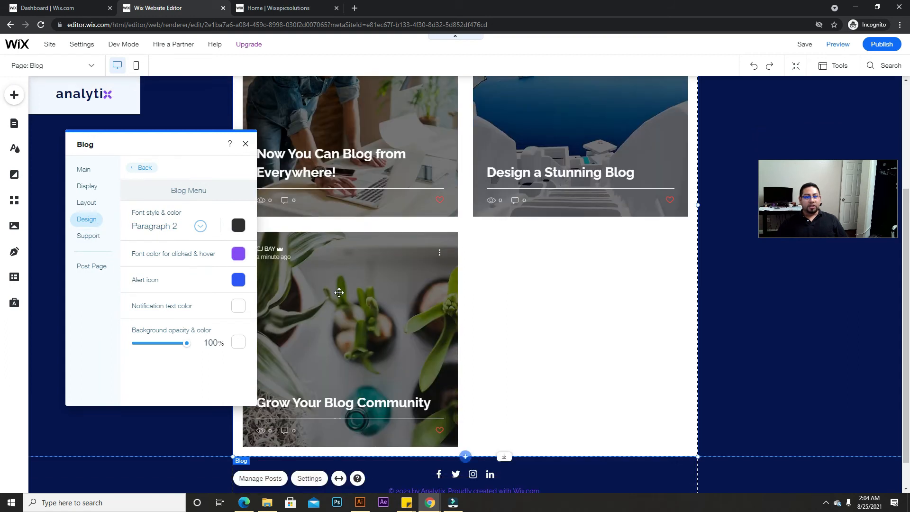
left_click(136, 168)
left_click(156, 223)
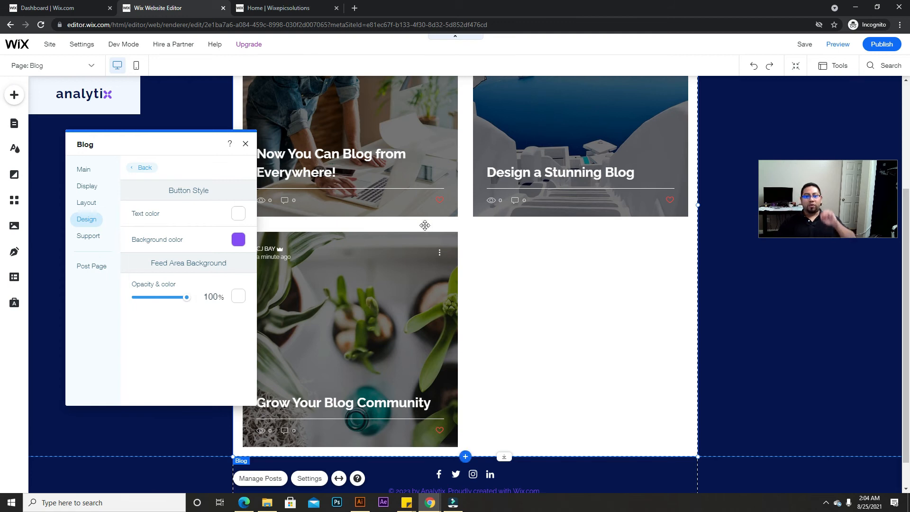
left_click(245, 145)
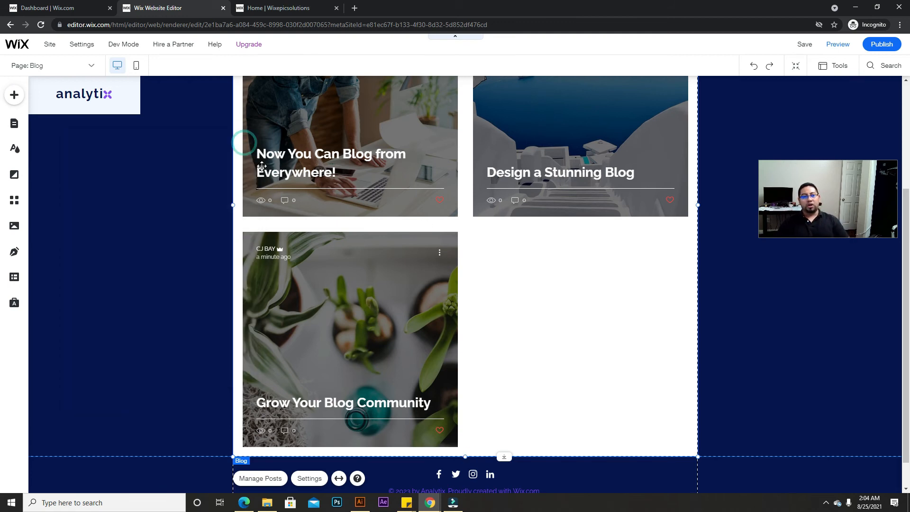
scroll(283, 201, "up", 3)
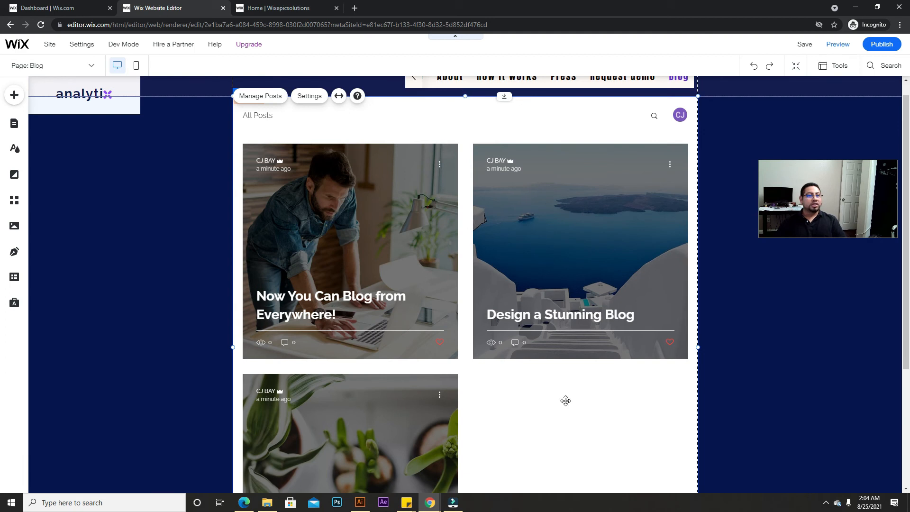
Step: Open the blog's post management and show the list of published posts
left_click(269, 100)
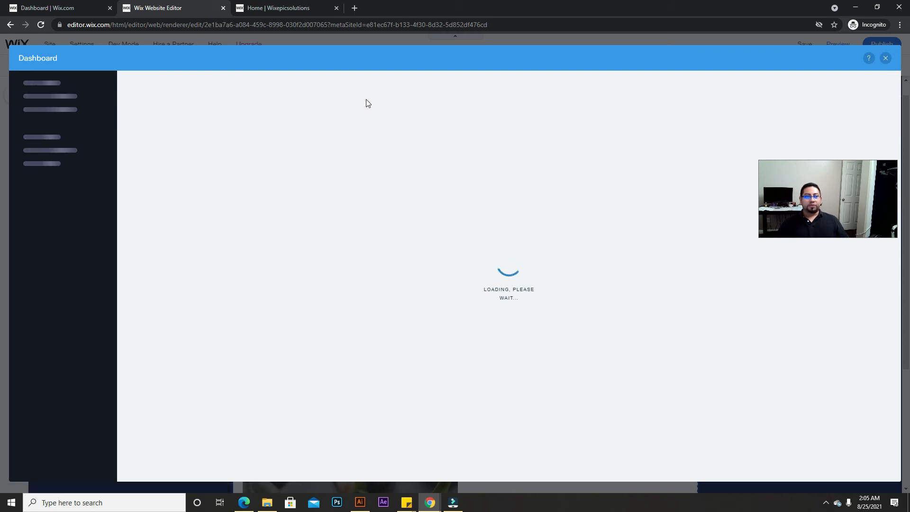
mouse_move(58, 159)
left_click(56, 142)
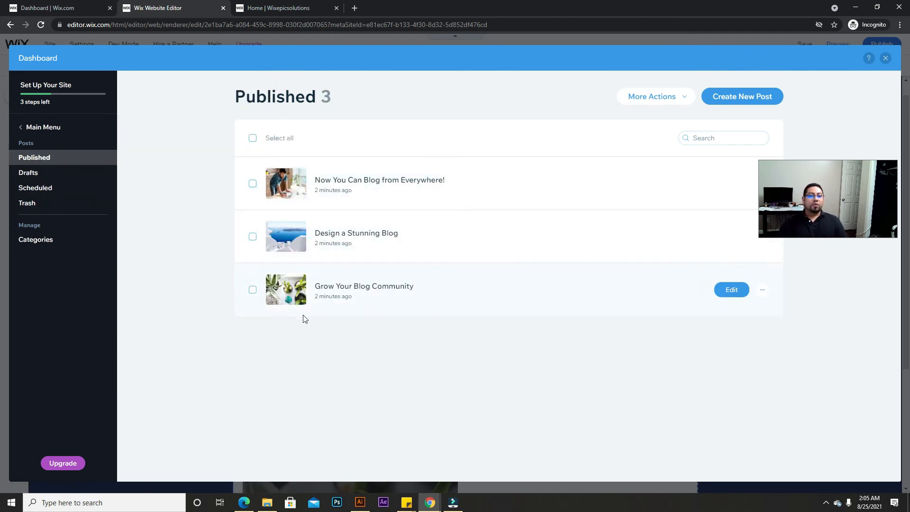
Step: Try selecting all the published posts at once
left_click(253, 137)
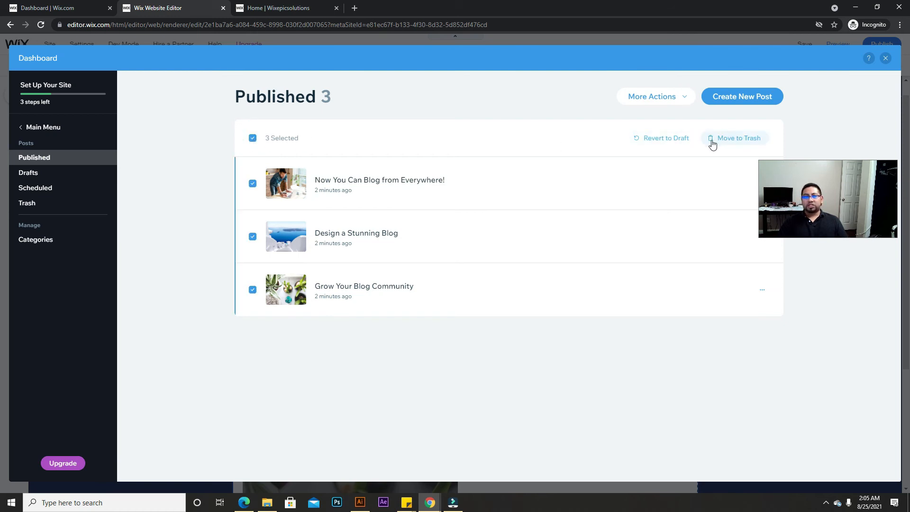
left_click(252, 138)
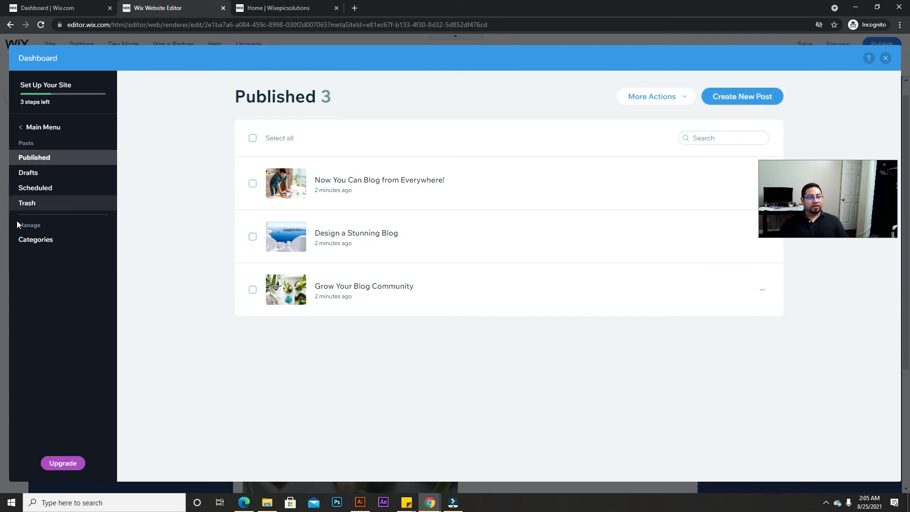
left_click(844, 206)
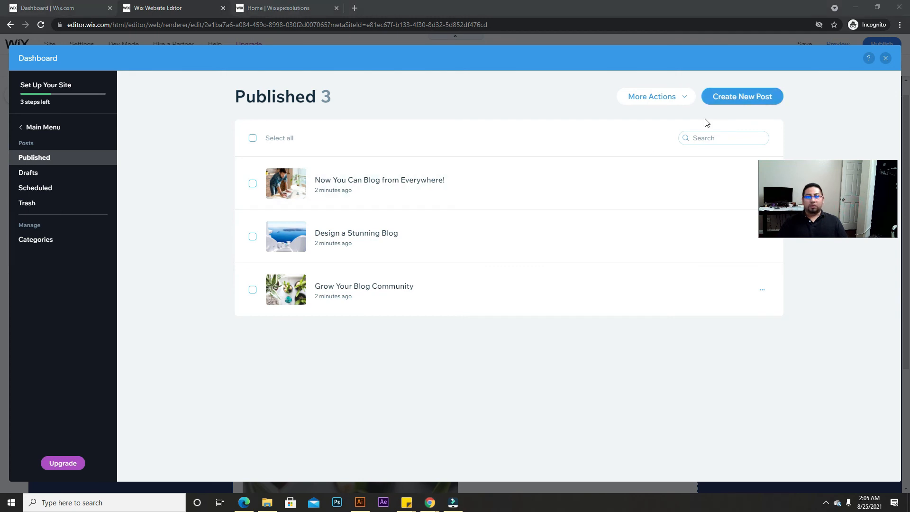
Step: Create a new blog post titled "BEST WEBSITES IN 2021"
left_click(731, 97)
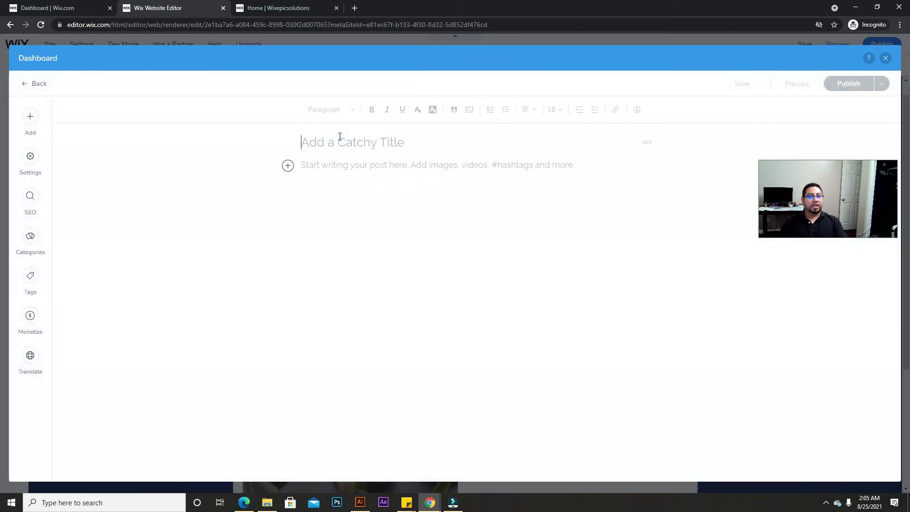
type("BE")
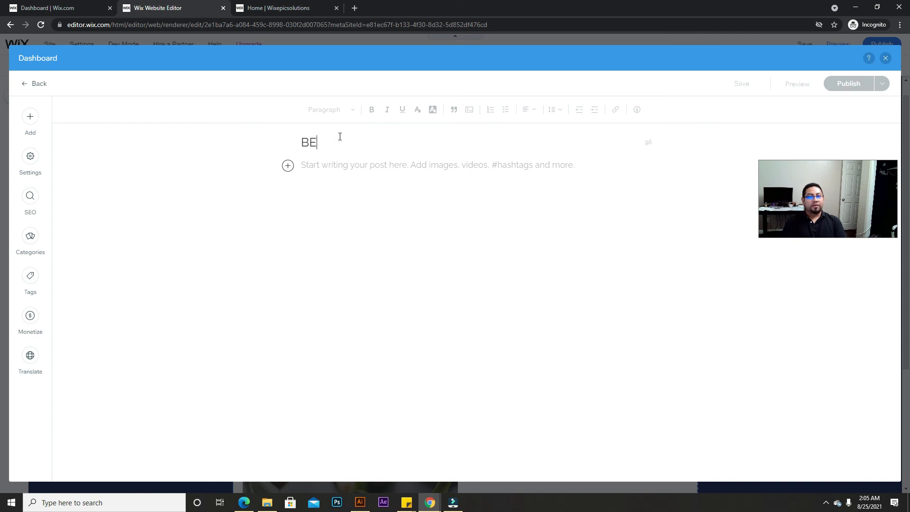
type("TES ")
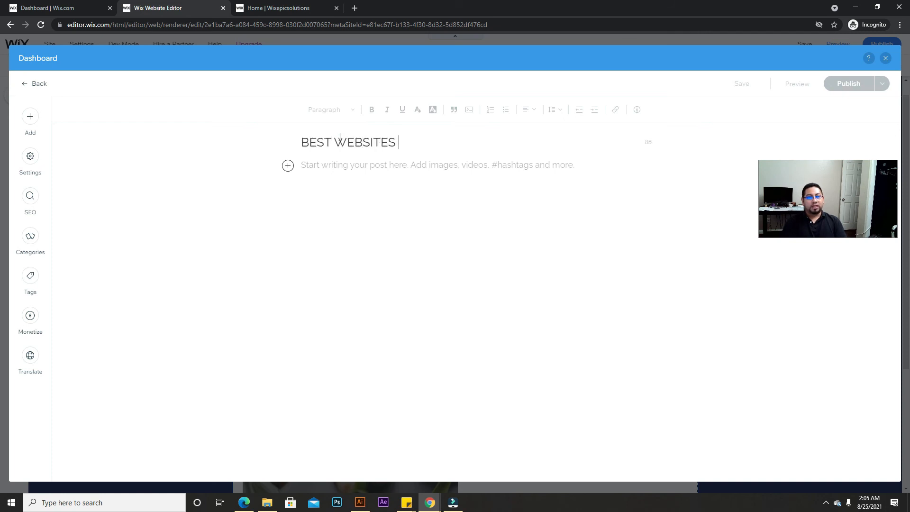
type("IN 2021")
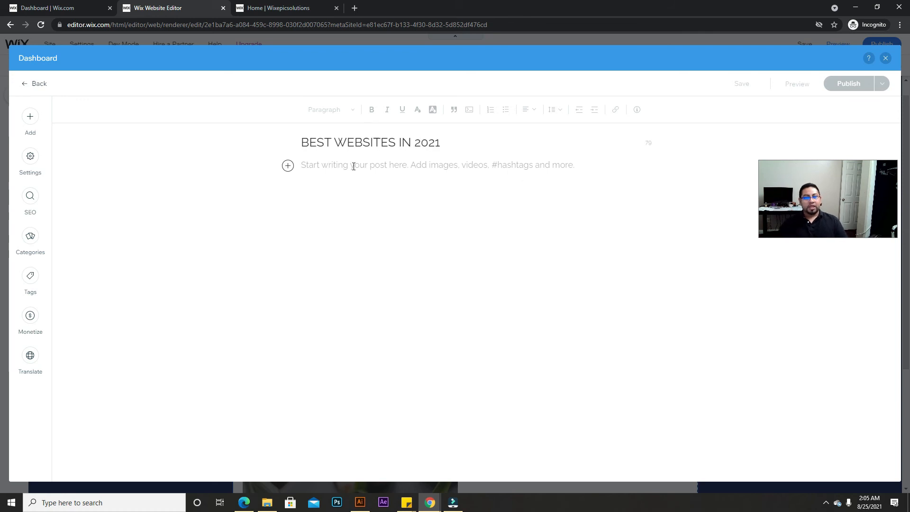
Step: Write "SEE YOURSELF FOR THE BEST WEBSITES IN 2021" as the post's opening paragraph
left_click(360, 165)
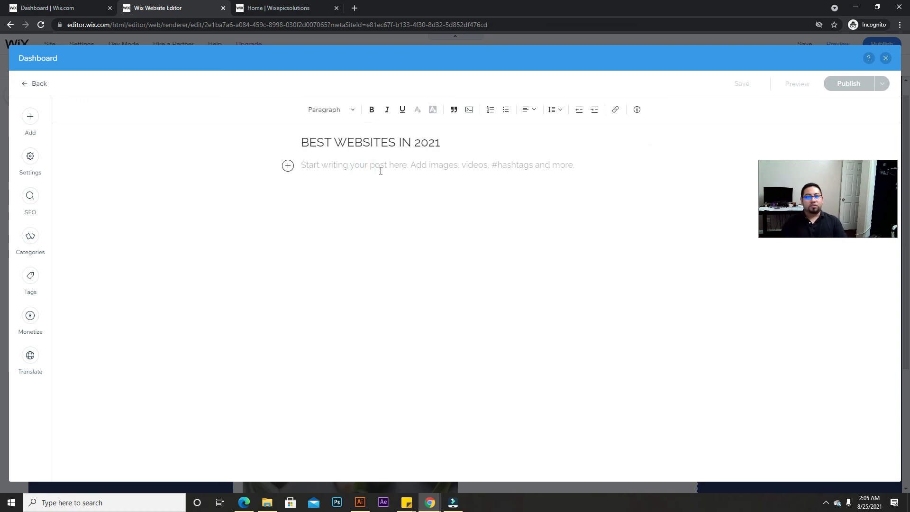
type("SEE YOUR")
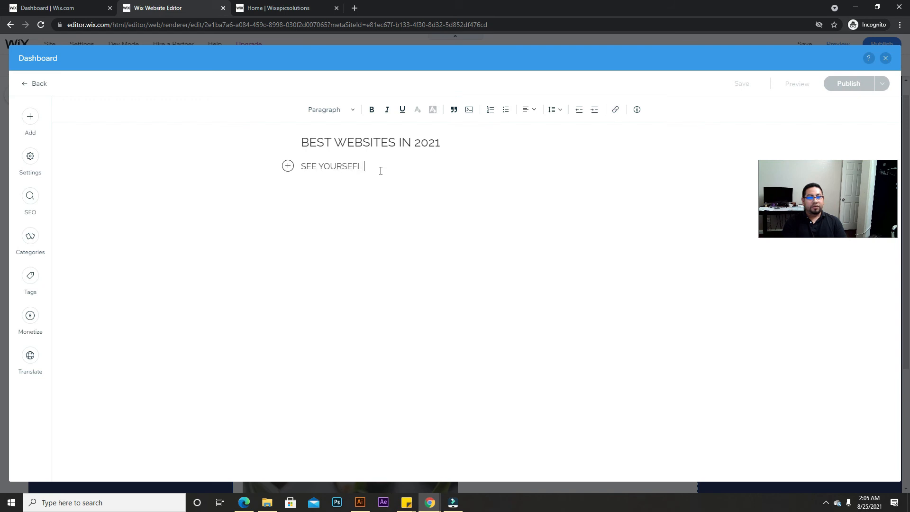
type("SELF FOR THE BEST WEBSITES IN 2021")
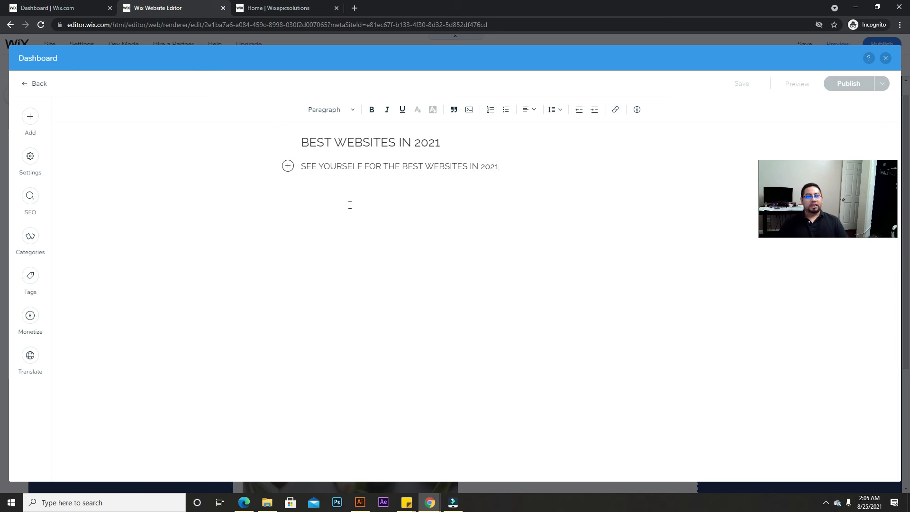
Step: Insert the "Stacked Wooden Logs" image from Media from Wix below the post's opening paragraph
left_click(349, 205)
left_click(510, 171)
left_click(287, 166)
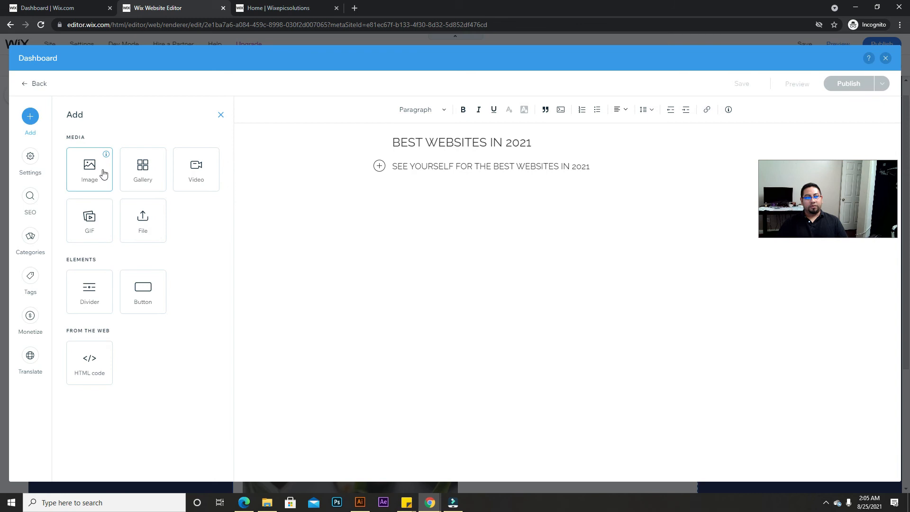
left_click(102, 171)
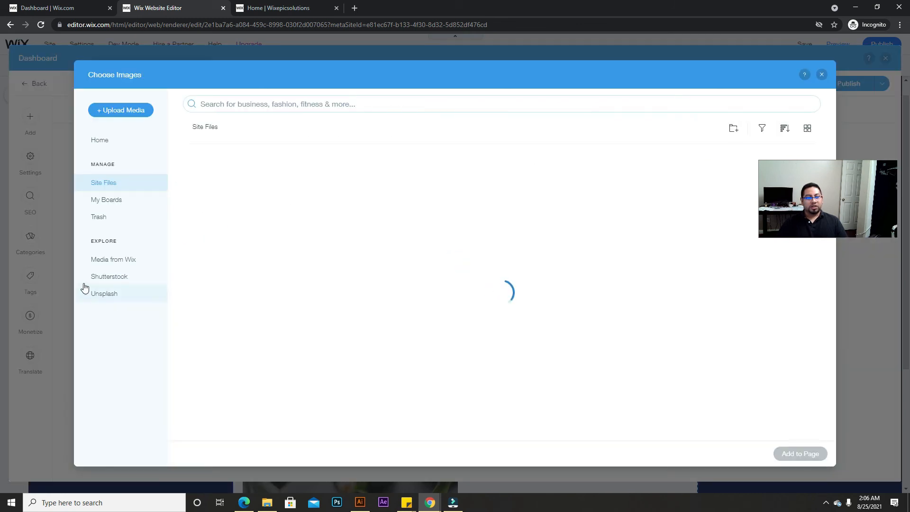
left_click(97, 275)
left_click(114, 260)
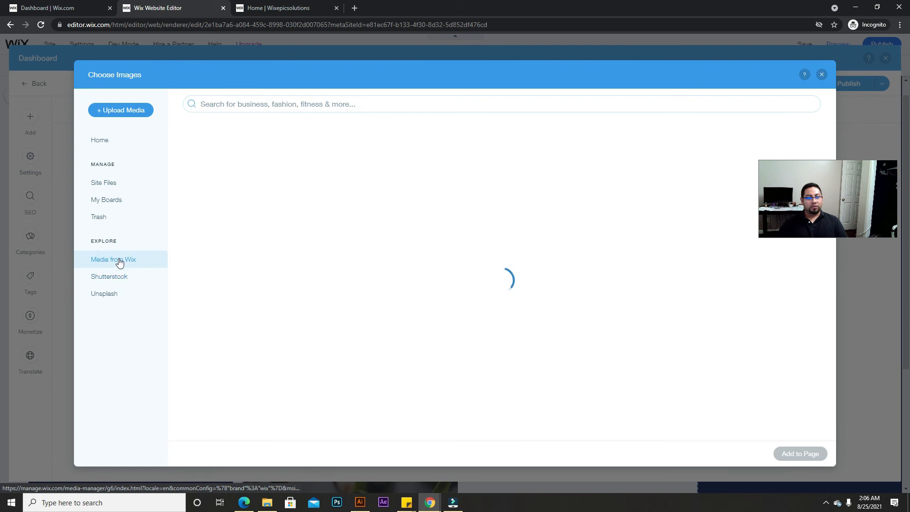
left_click(379, 210)
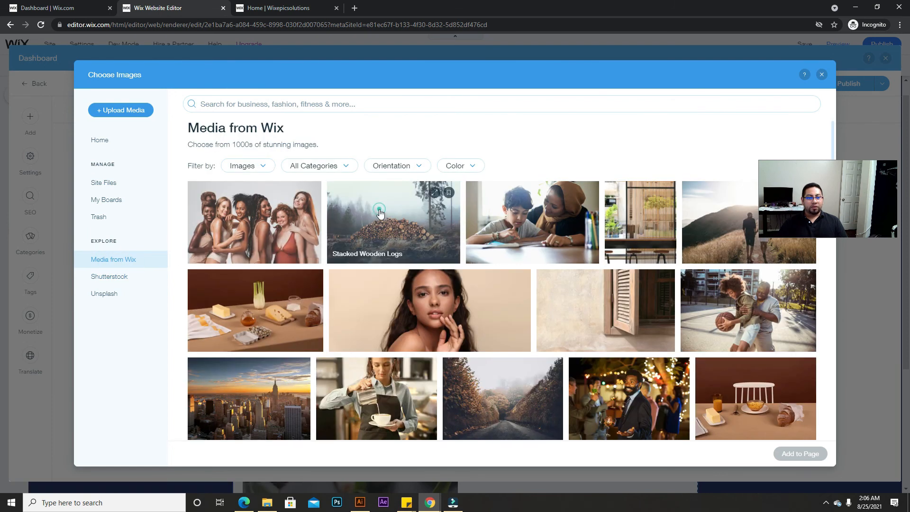
left_click(790, 450)
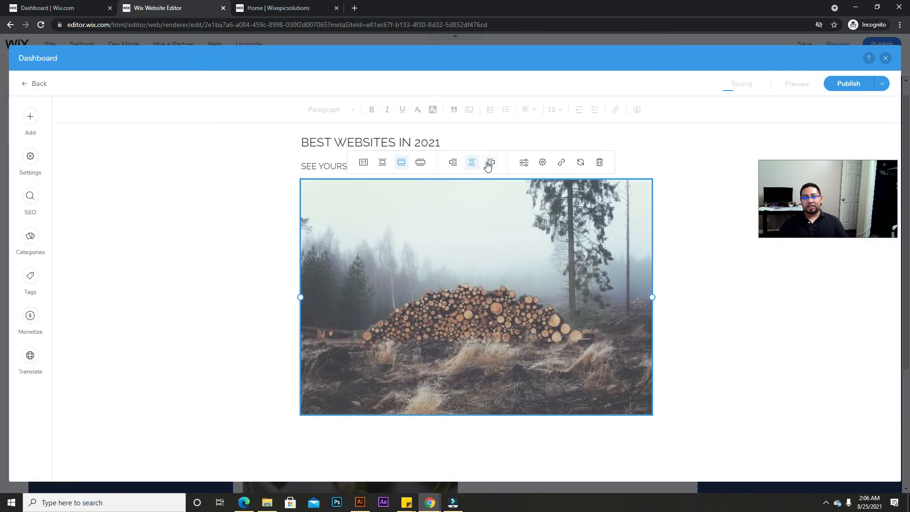
Step: Align the logs image left so text wraps around it and fill the space beside it with several lines of random placeholder text
left_click(454, 163)
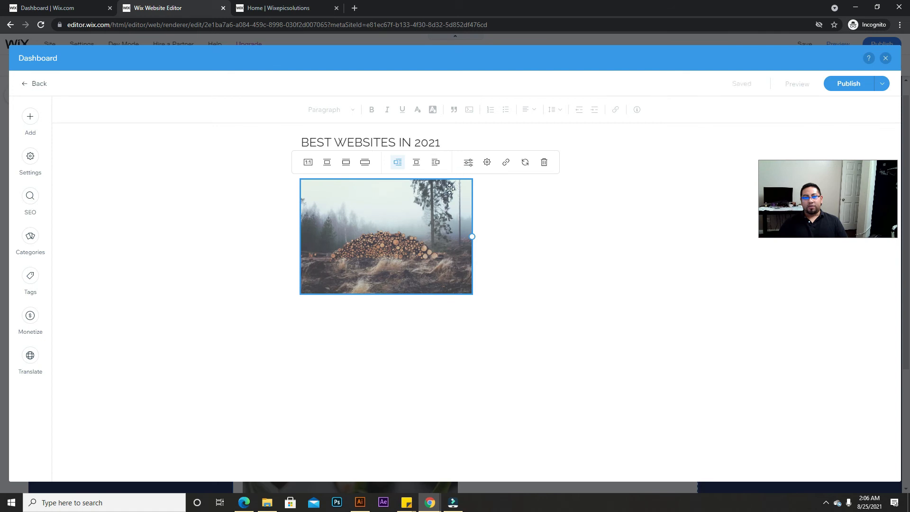
left_click(534, 210)
type("K';LKDA;LSDF'L;ADSF")
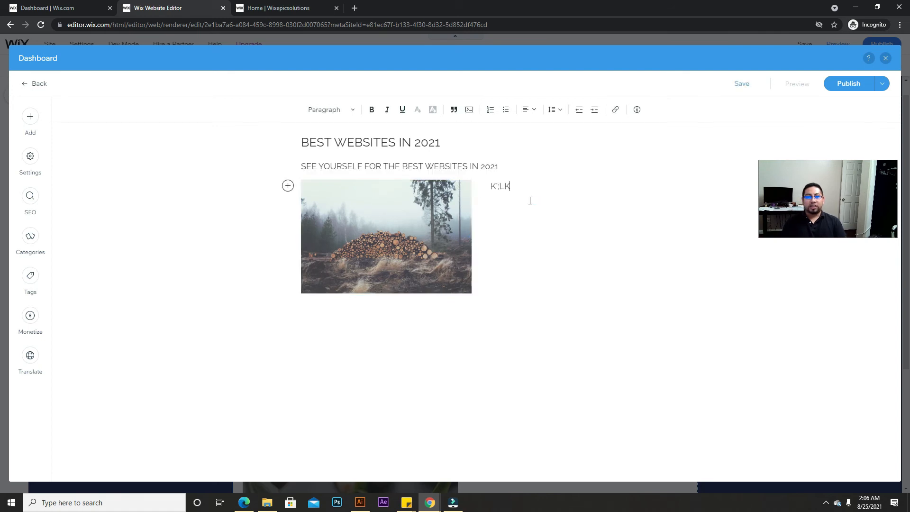
key("Return")
type("AD'FL'ASDLKFADSL;F")
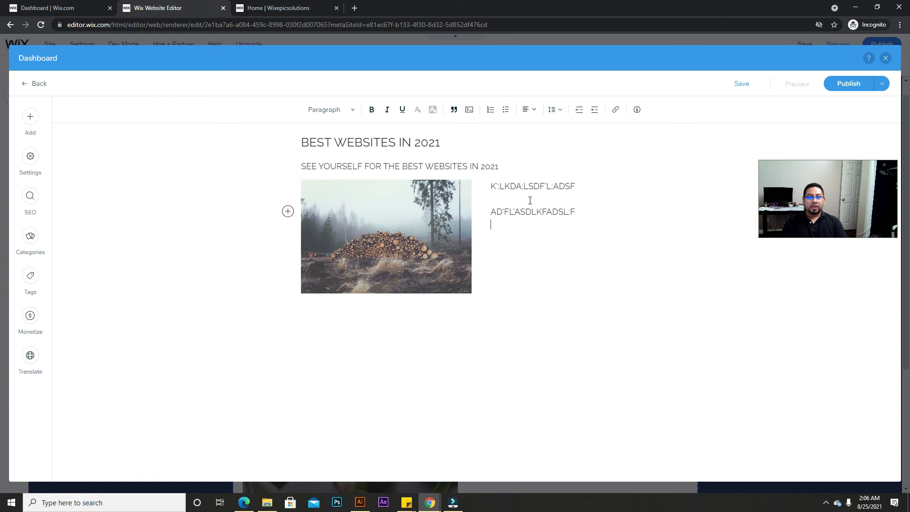
key("Return")
key("Return")
type("DSFASD")
key("Return")
type("F")
key("Return")
type("ASDF")
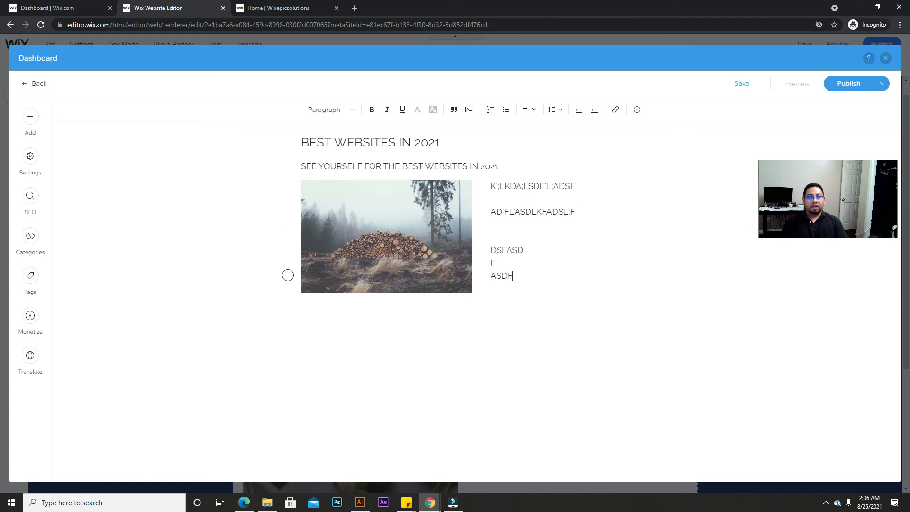
Step: Extend the last line of placeholder text beside the logs image with more random letters and start a new line
type("FDASDFASDFASDF")
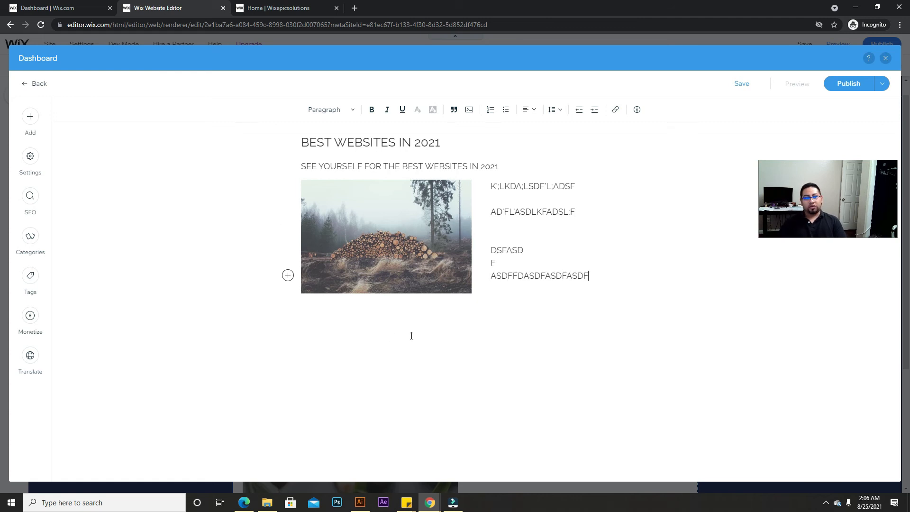
key("Return")
Step: Review the post's addable elements, general post settings and basic SEO settings
left_click(30, 118)
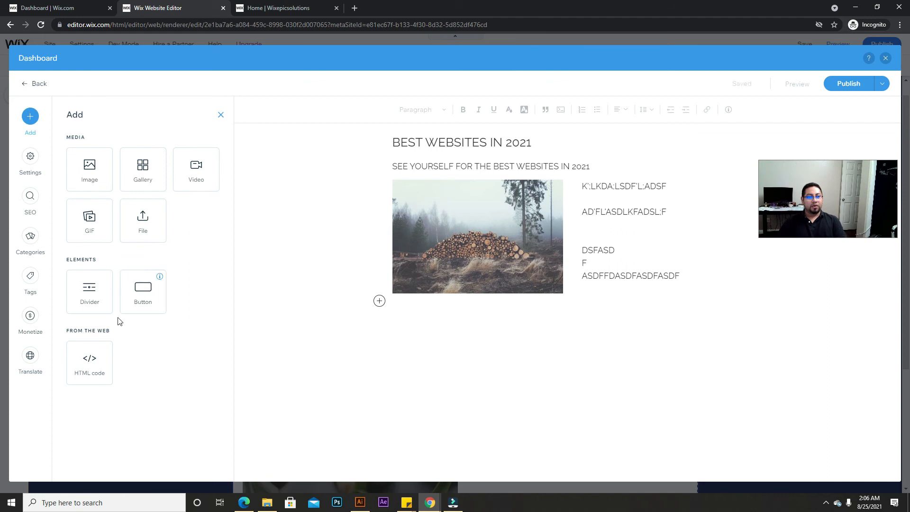
left_click(30, 156)
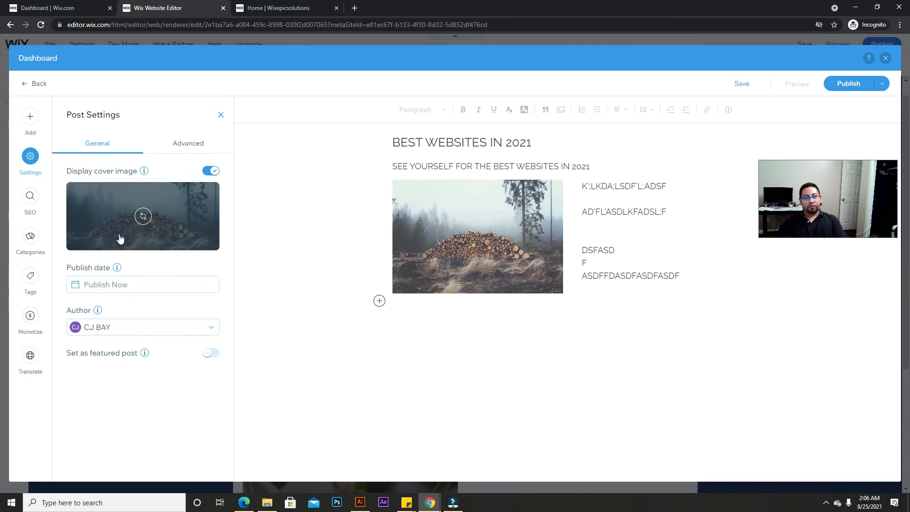
left_click(37, 208)
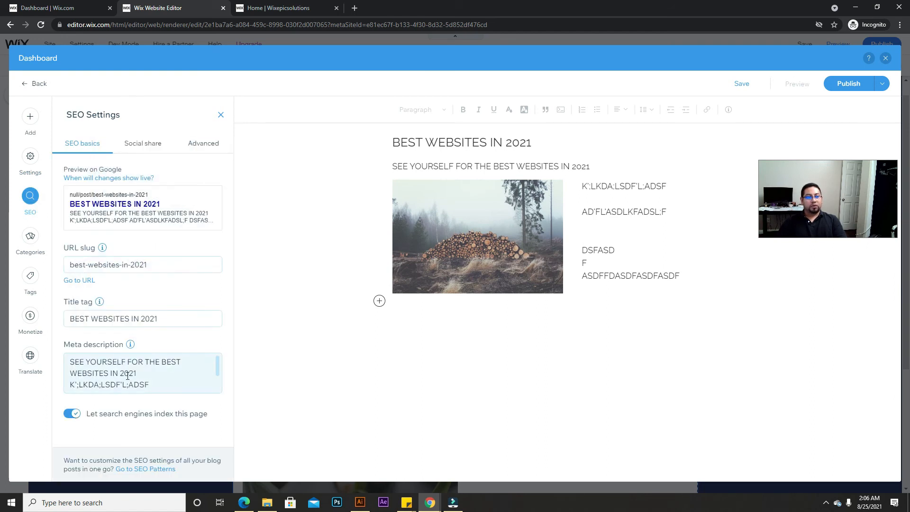
Step: Create a blog category named "lifestyle" for the post
left_click(30, 236)
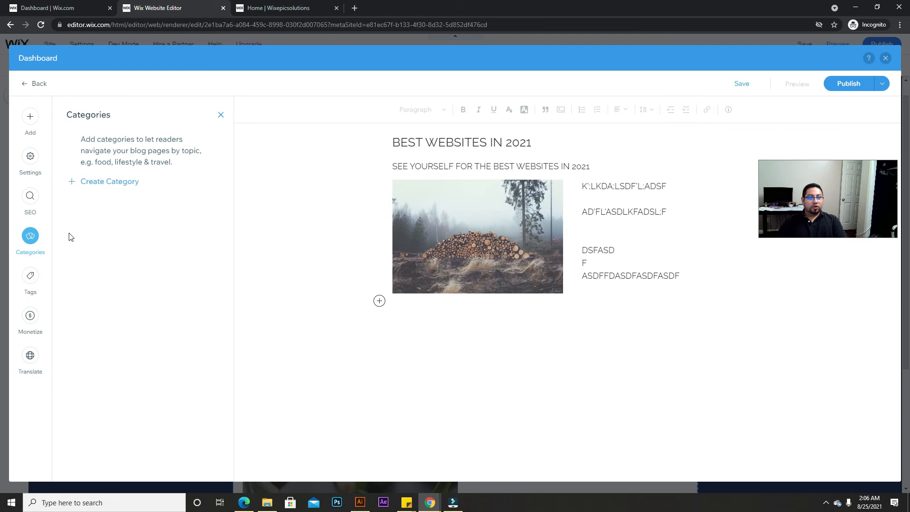
left_click(105, 183)
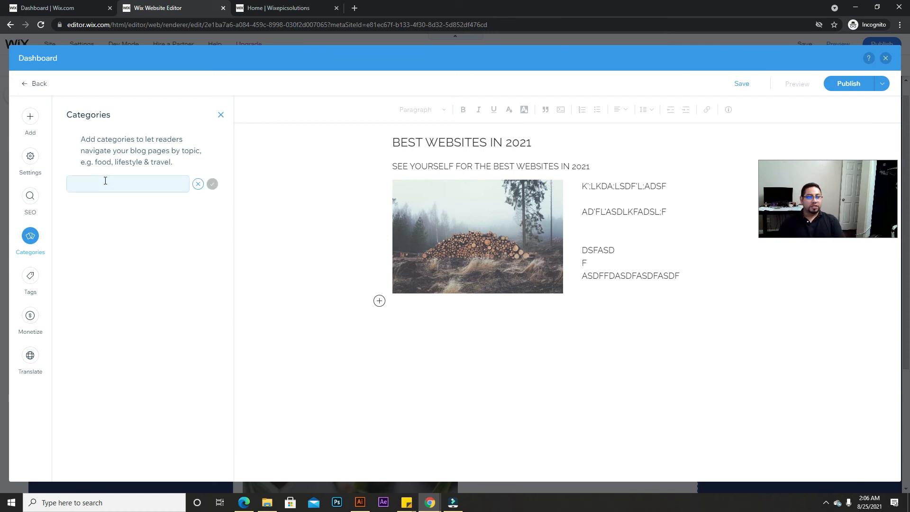
type("lifest")
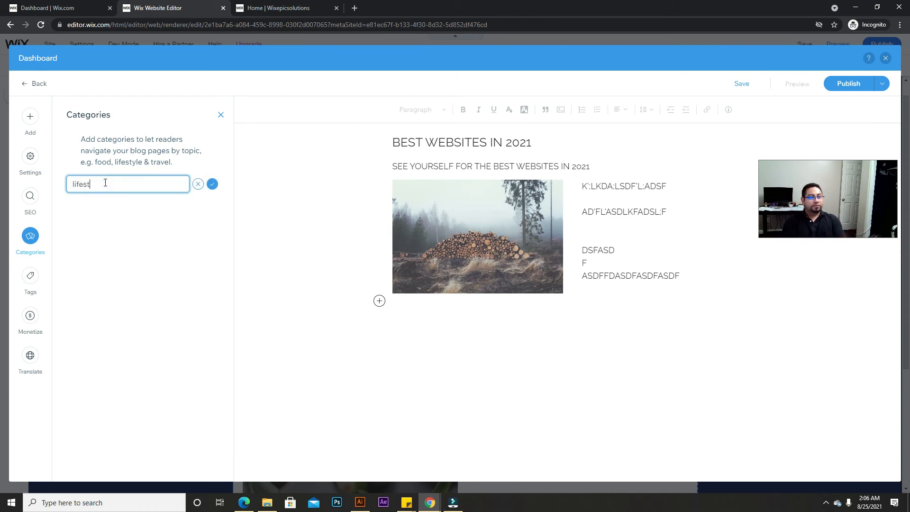
type("yle")
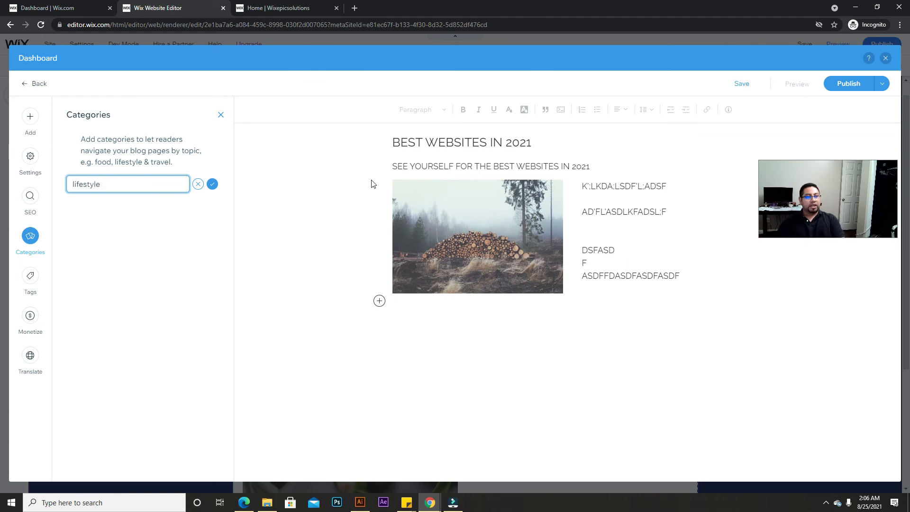
left_click(212, 184)
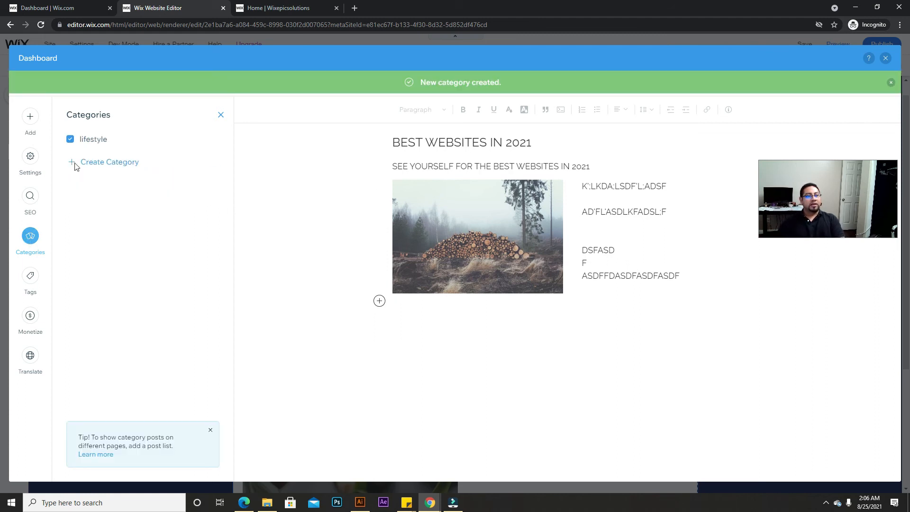
Step: Create two more blog categories named "Trends" and "News"
left_click(95, 160)
type("Trends")
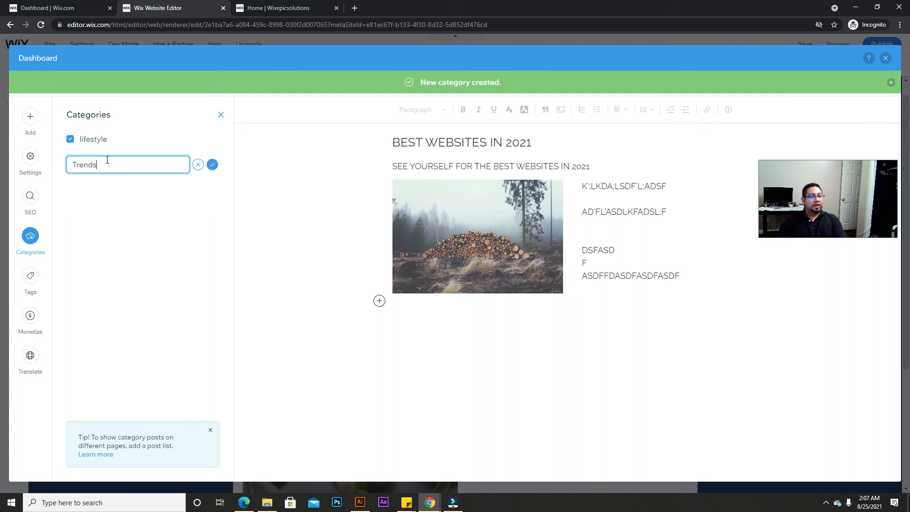
left_click(213, 165)
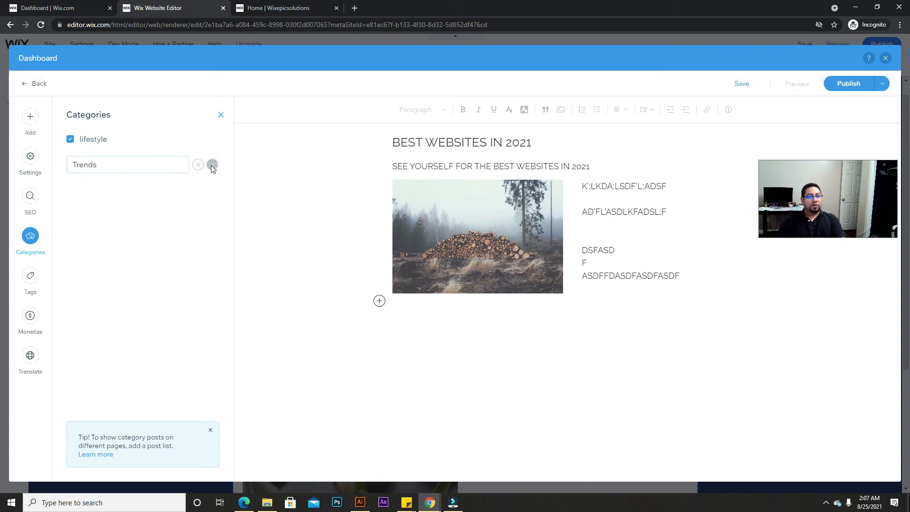
left_click(92, 185)
left_click(119, 194)
type("News")
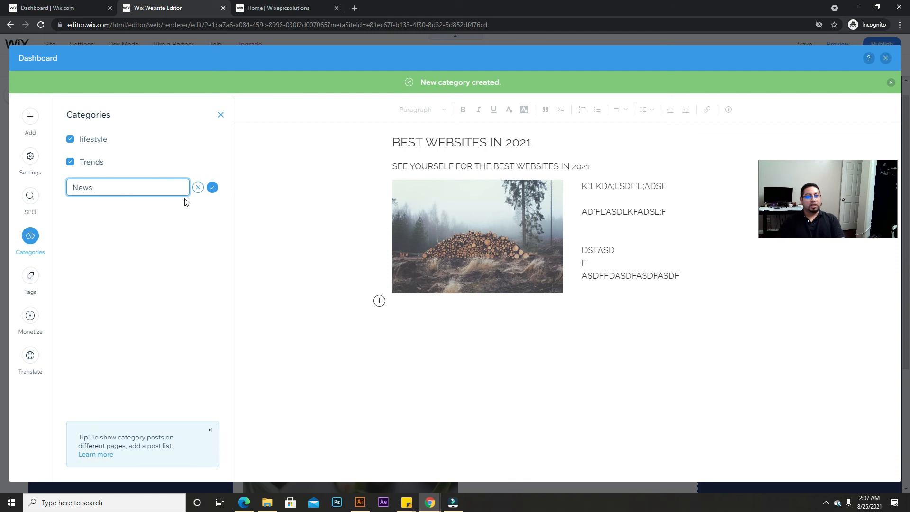
left_click(212, 188)
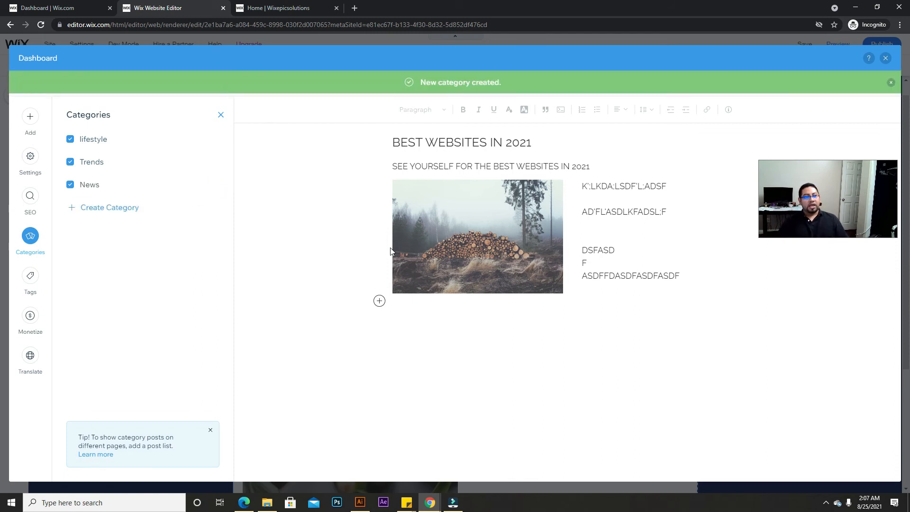
Step: Assign the post only to the lifestyle category, leaving Trends and News unselected
left_click(70, 138)
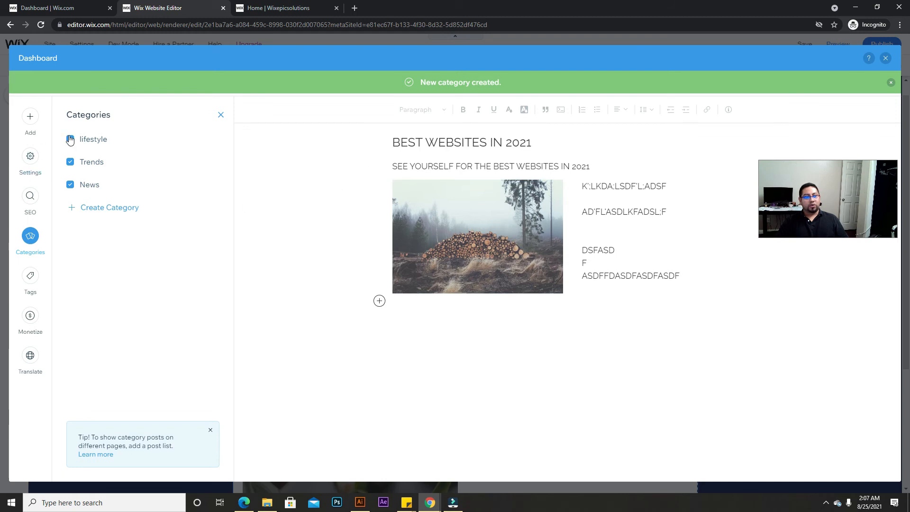
left_click(71, 162)
left_click(70, 185)
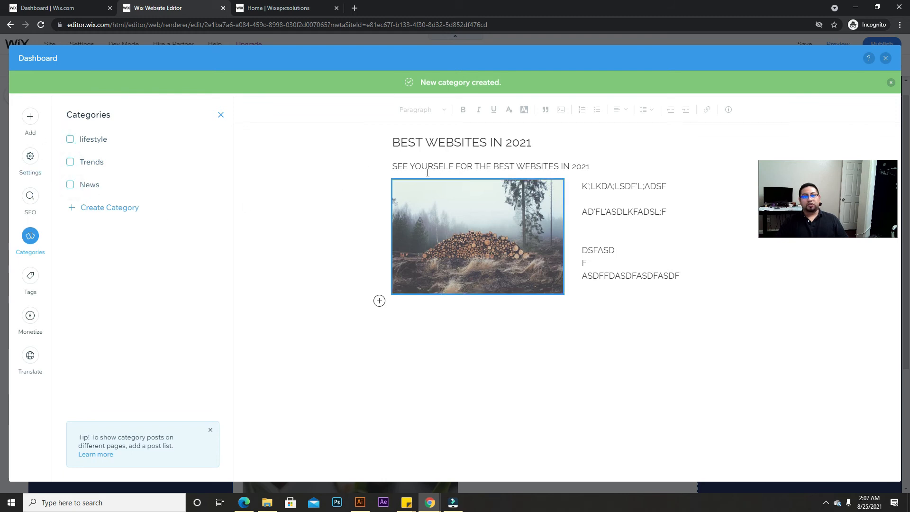
left_click(70, 139)
Step: Publish the "BEST WEBSITES IN 2021" post and close the dashboard to return to the Blog page in the editor
left_click(25, 277)
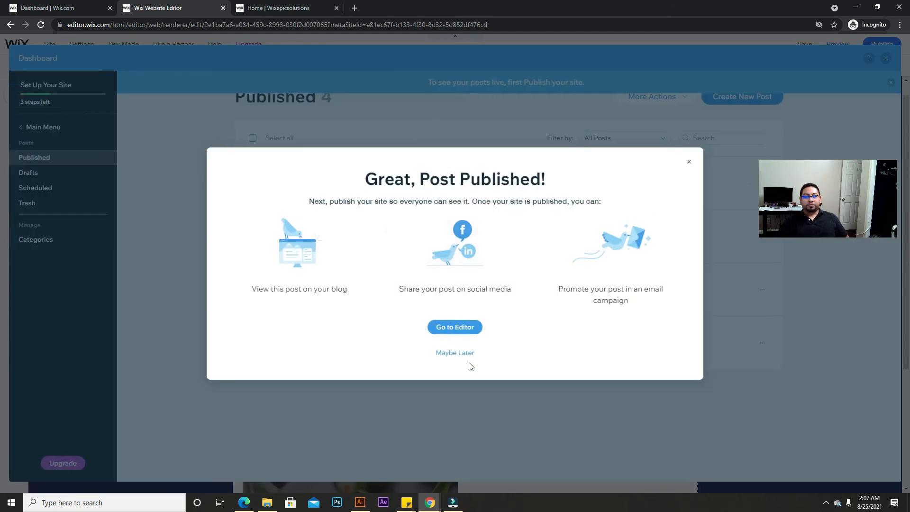
left_click(687, 162)
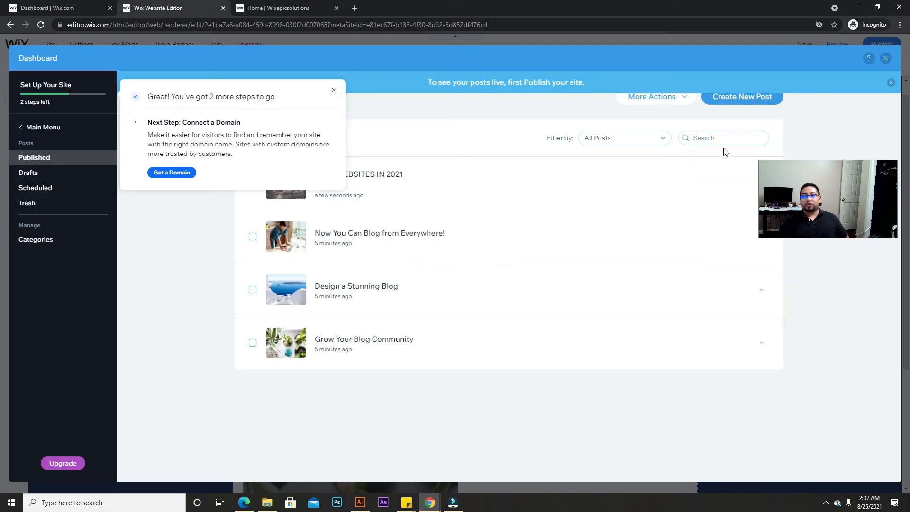
left_click(886, 58)
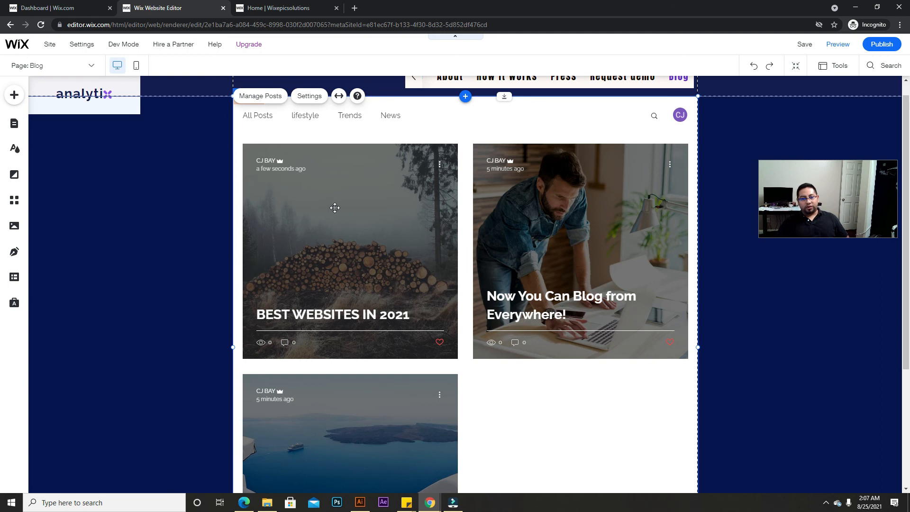
left_click(331, 212)
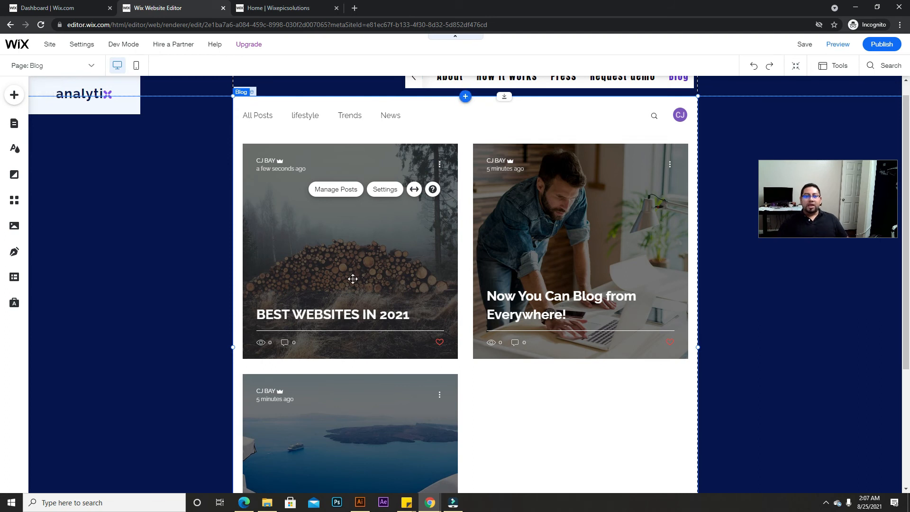
left_click(256, 119)
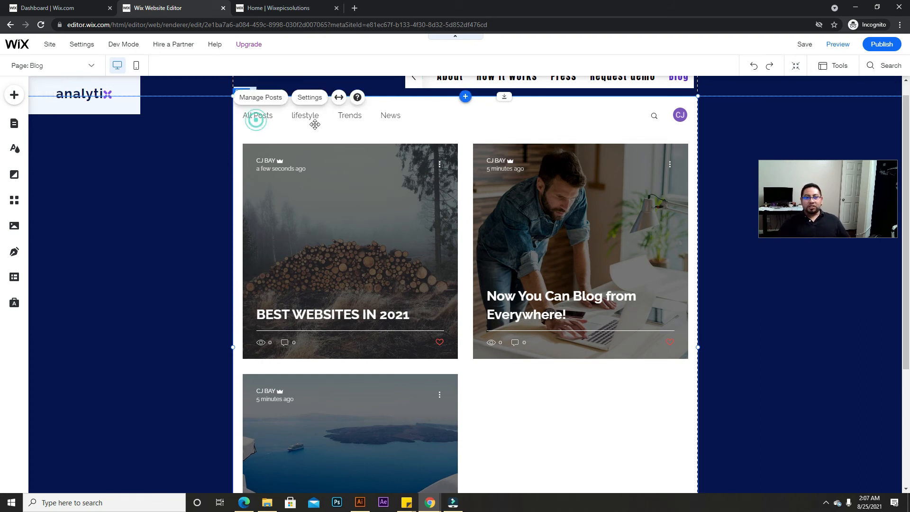
Step: Preview the Blog page and check which posts appear under All Posts, lifestyle, Trends and News
left_click(844, 44)
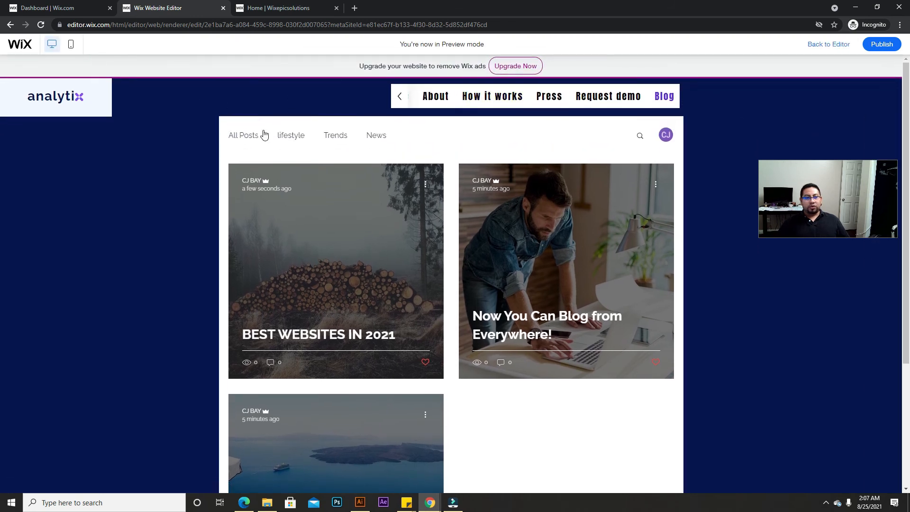
left_click(300, 138)
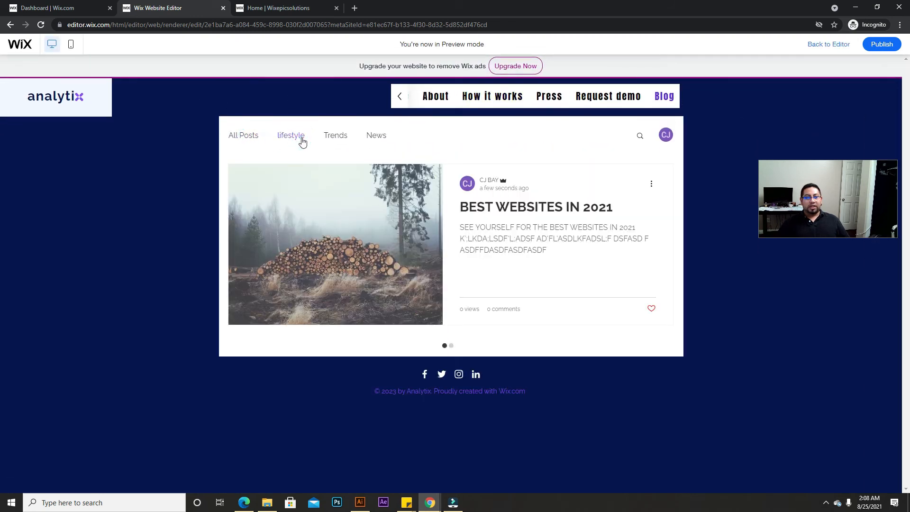
left_click(325, 134)
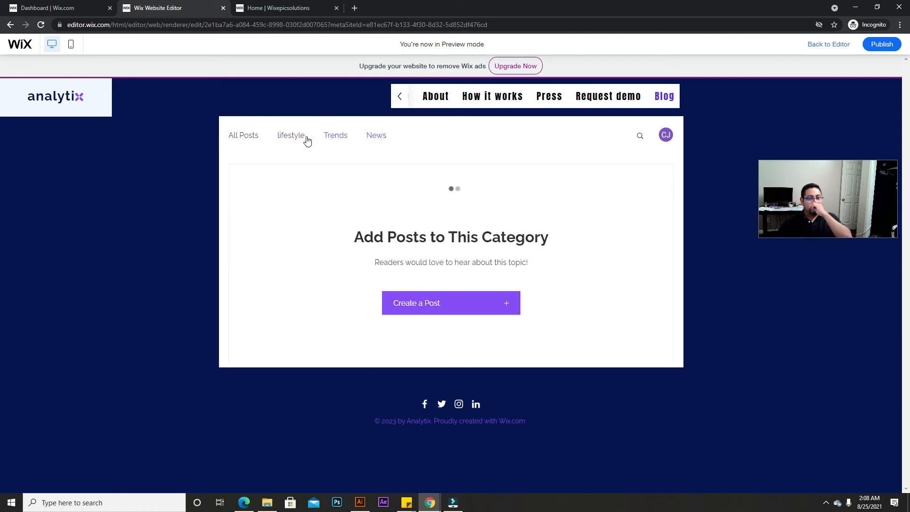
left_click(254, 136)
left_click(303, 135)
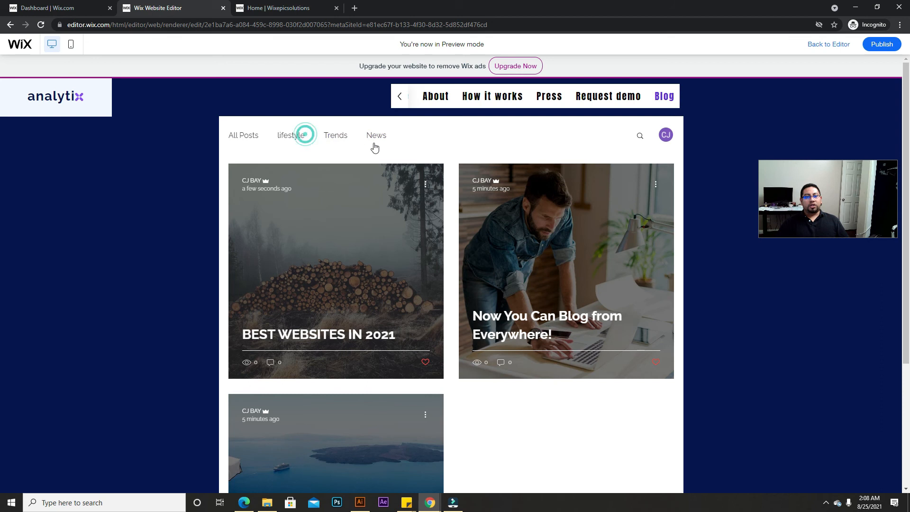
left_click(381, 138)
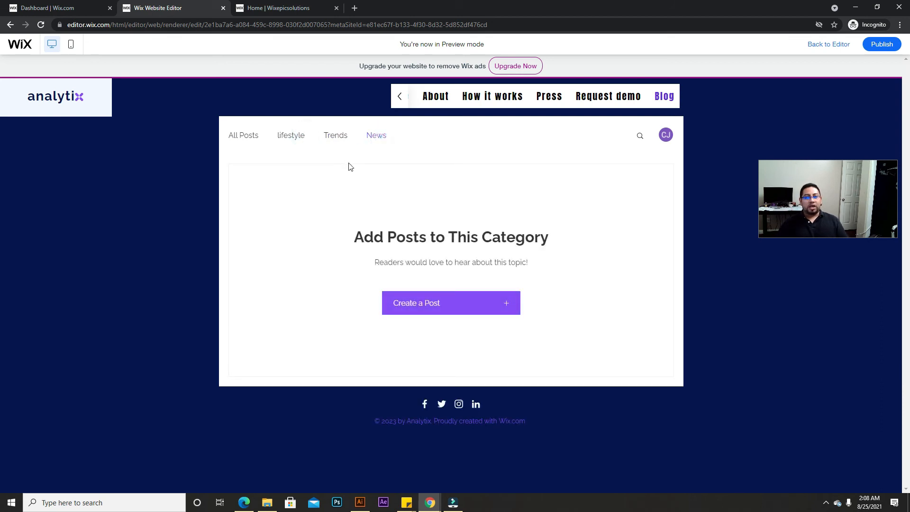
left_click(832, 44)
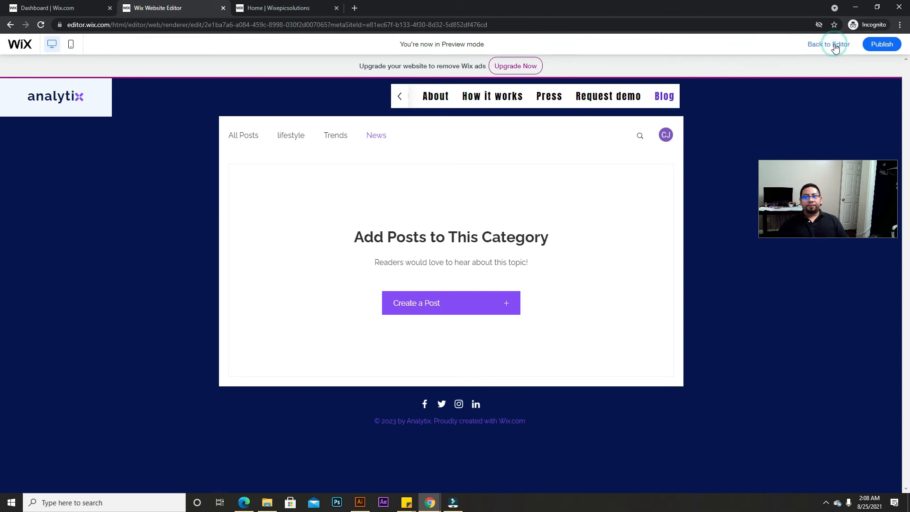
Step: Review the Store, Bookings, Events, Members and My Designs options that can be added to the site
left_click(14, 95)
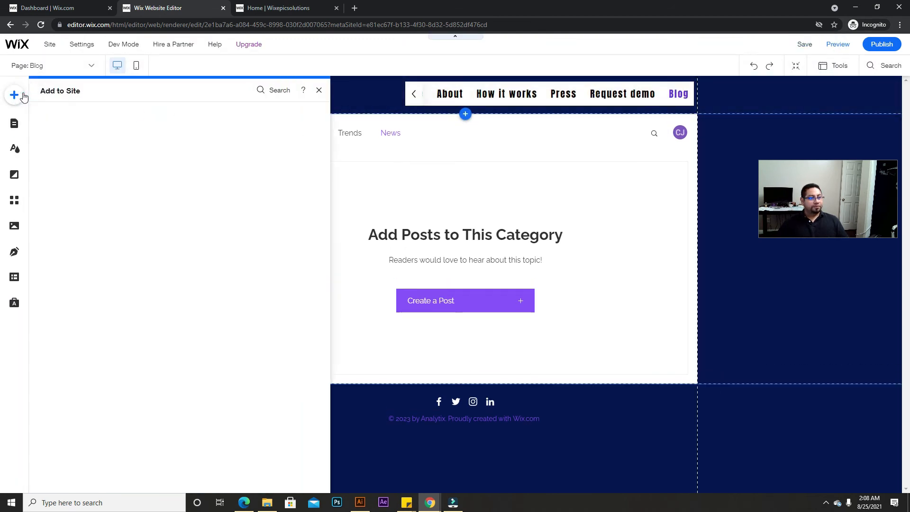
left_click(48, 394)
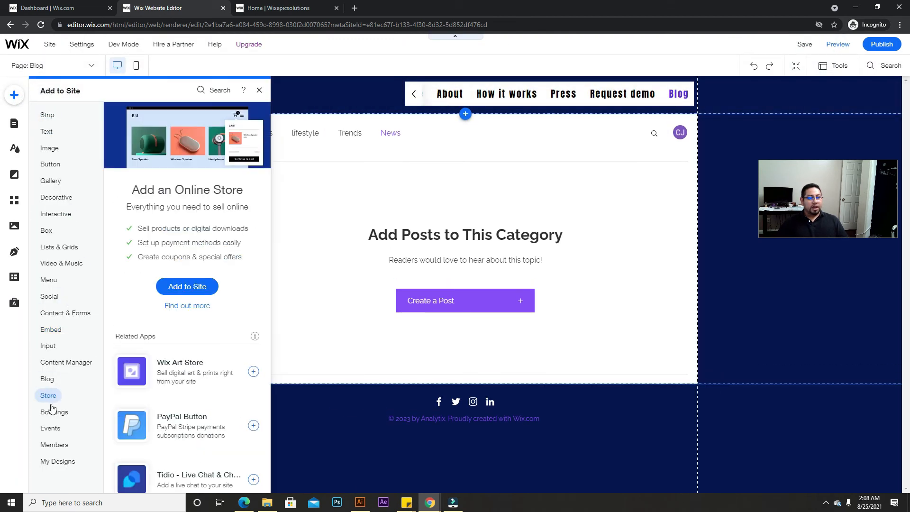
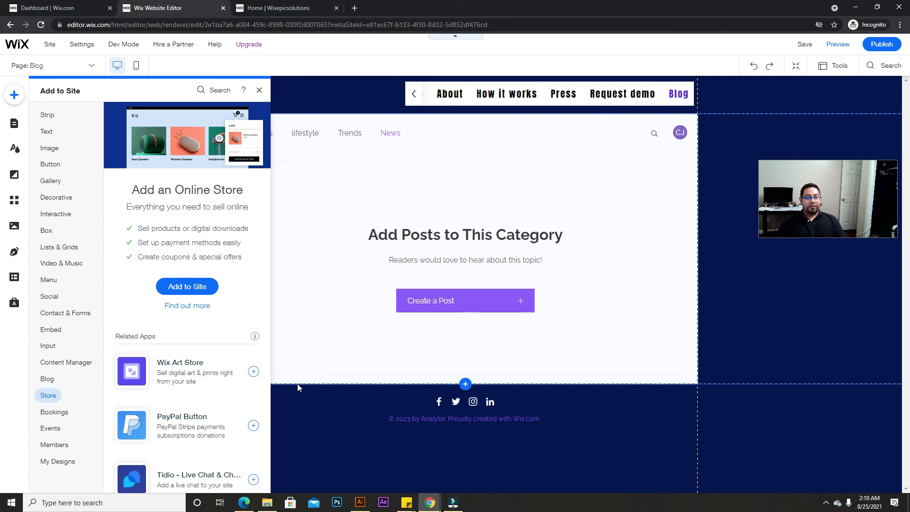
scroll(204, 379, "down", 1)
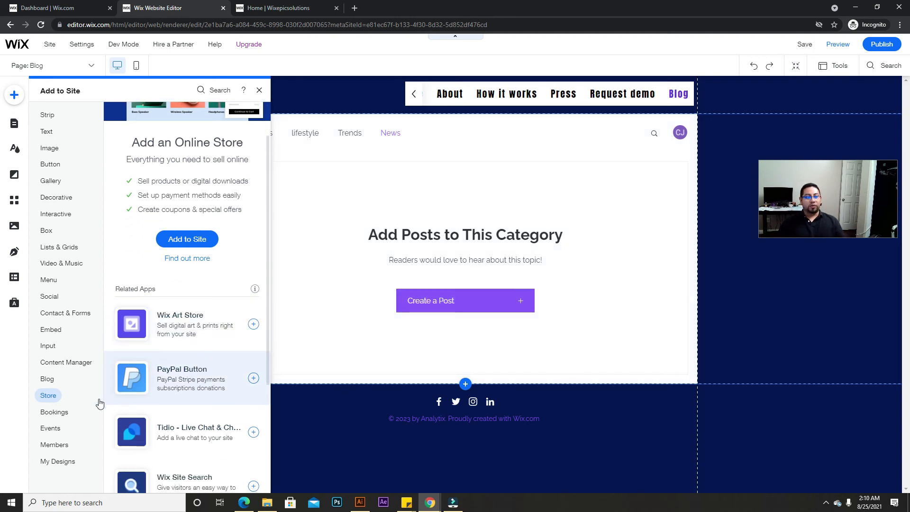
left_click(62, 414)
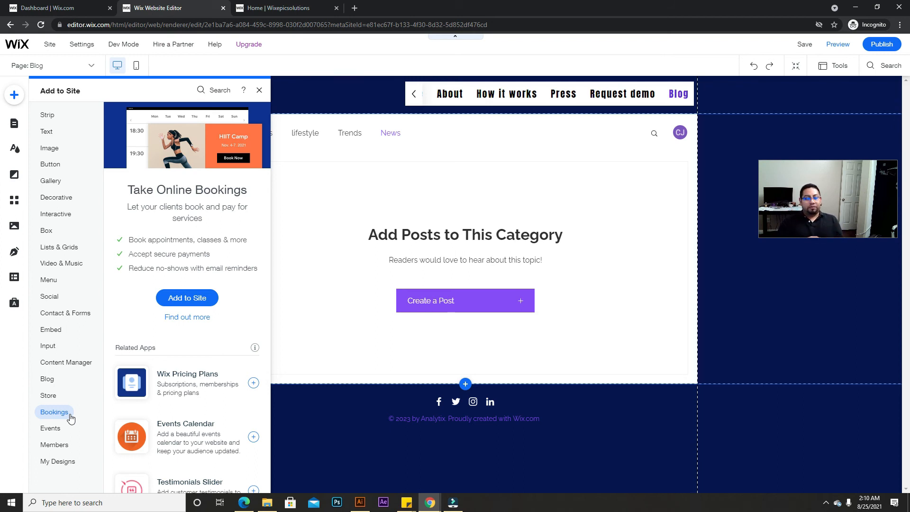
mouse_move(55, 430)
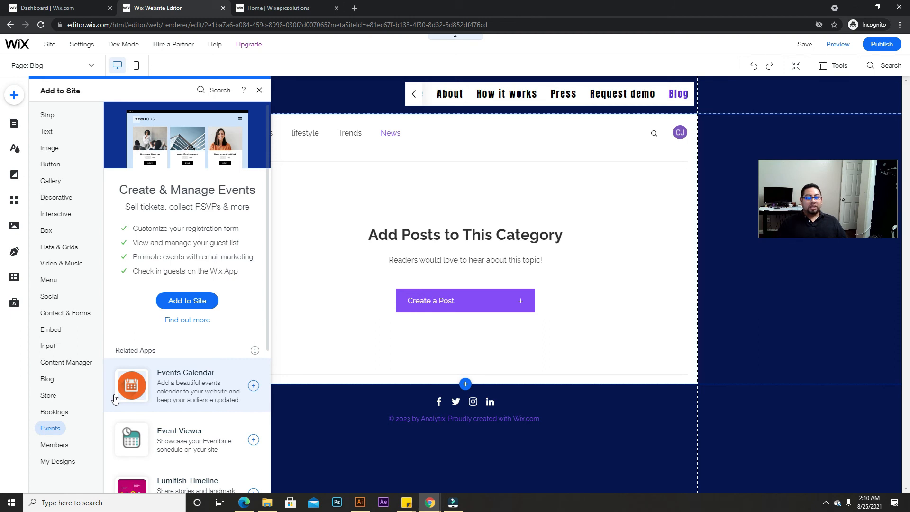
left_click(64, 448)
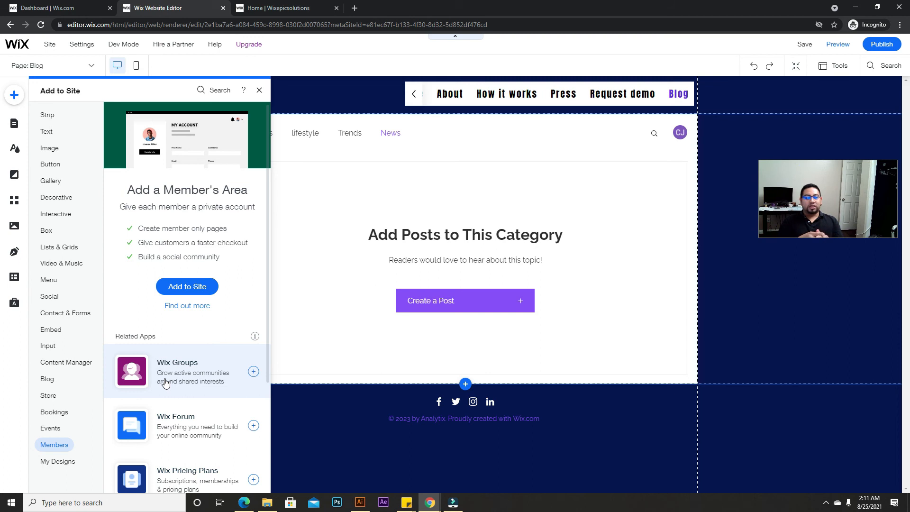
left_click(57, 462)
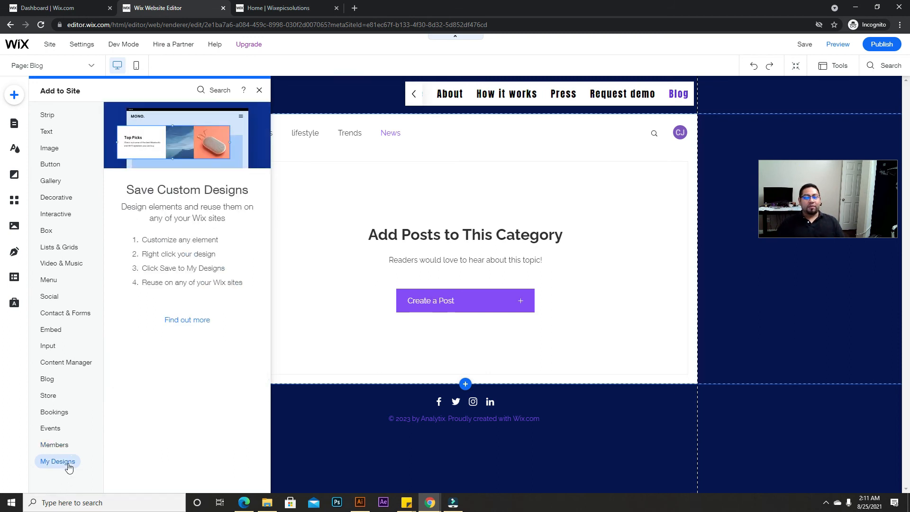
left_click(546, 181)
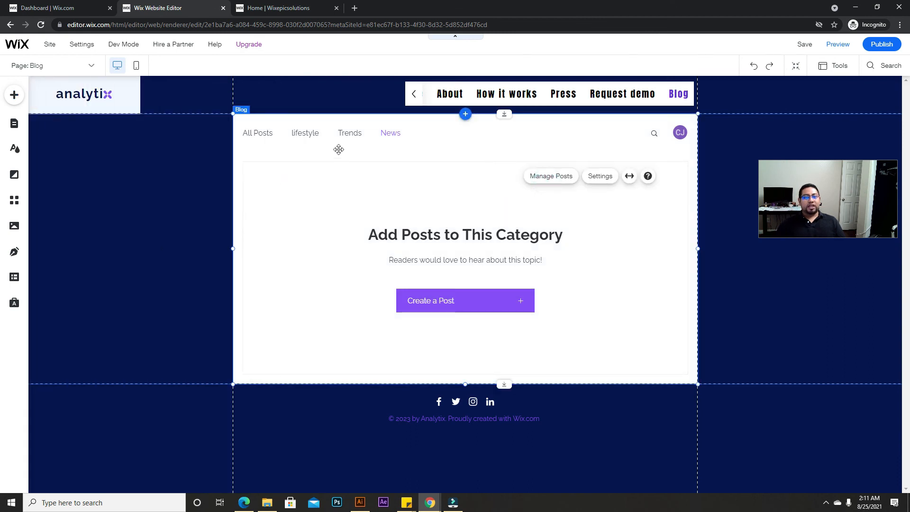
Step: Switch from the Blog page to the Home page for editing
left_click(751, 229)
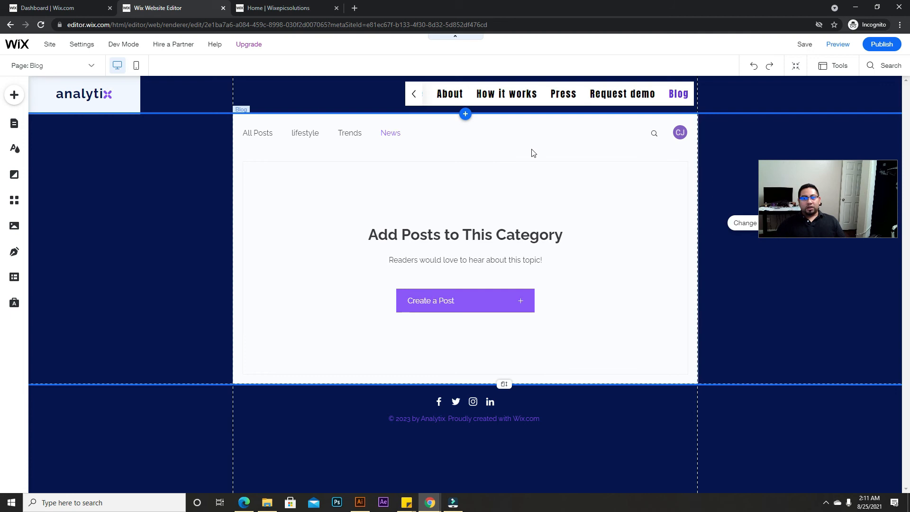
left_click(14, 123)
left_click(61, 120)
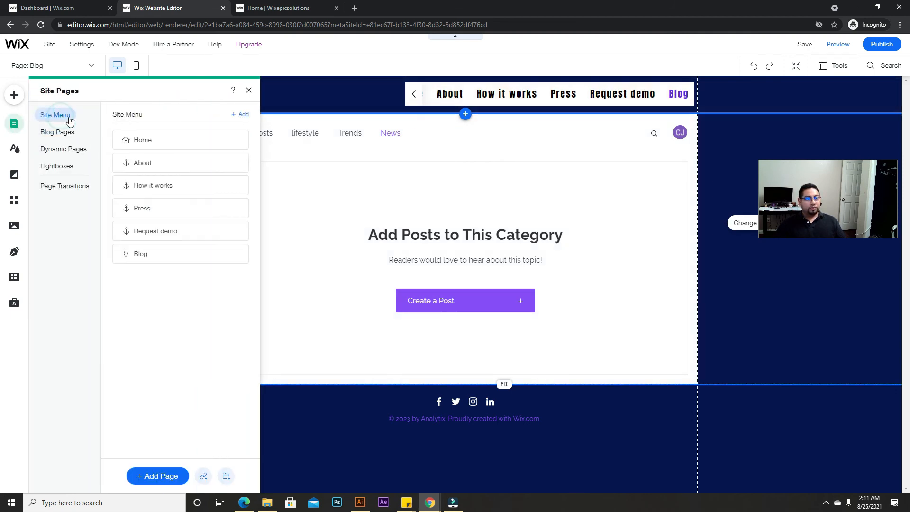
left_click(162, 138)
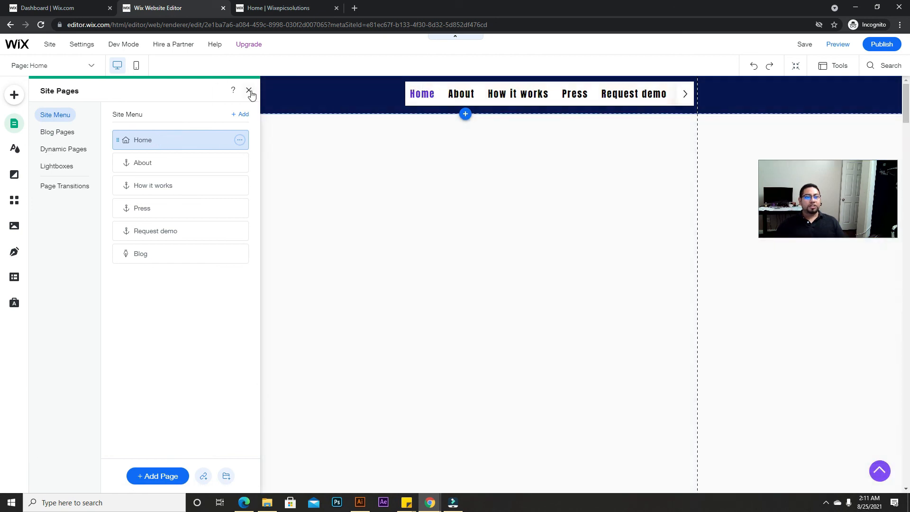
left_click(250, 93)
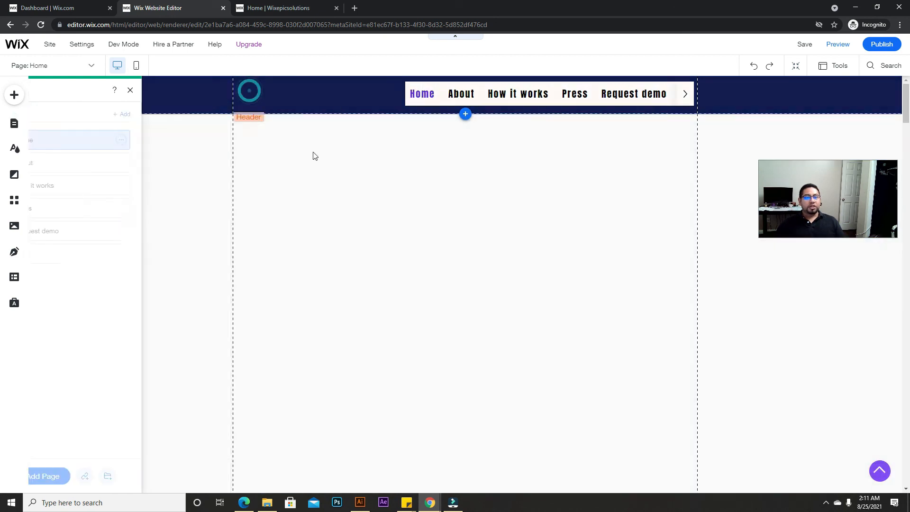
Step: Save the strip behind "The smartest way to manage your data" to My Designs under the name "blue design"
scroll(381, 218, "down", 15)
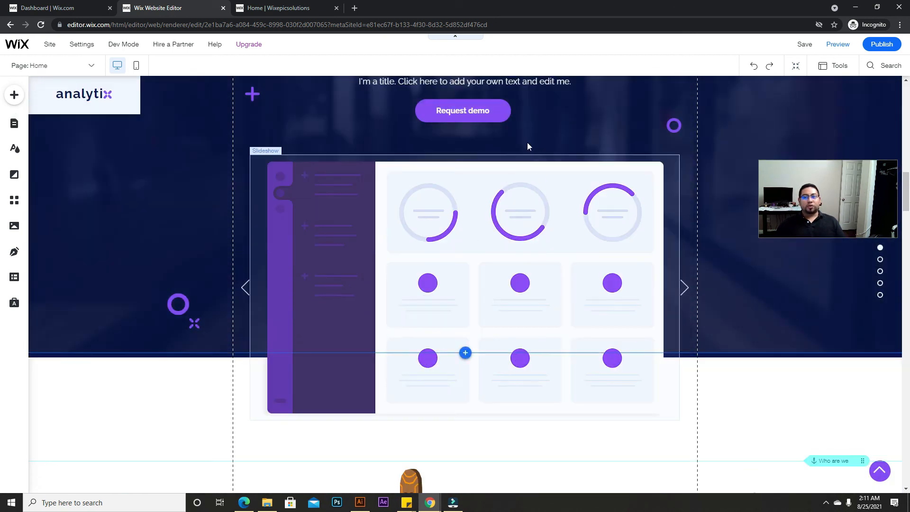
scroll(510, 191, "up", 3)
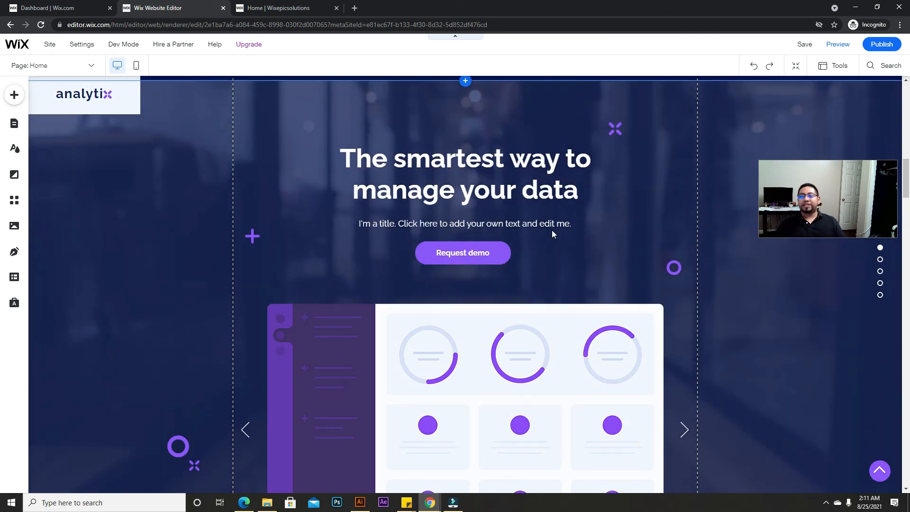
right_click(668, 149)
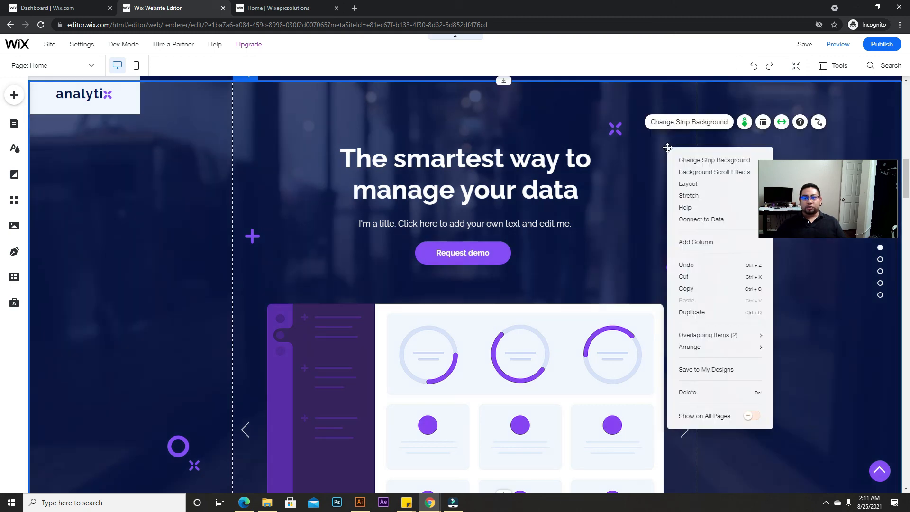
left_click(717, 370)
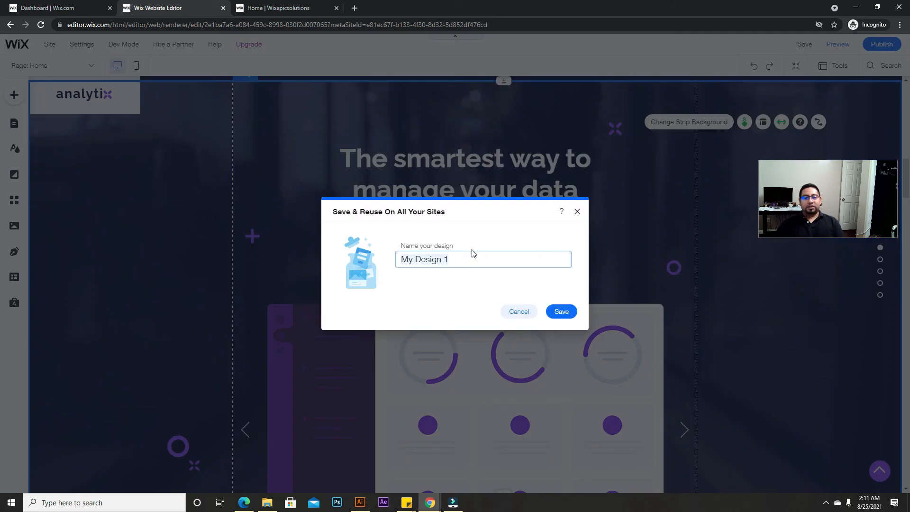
type("blue design")
left_click(559, 312)
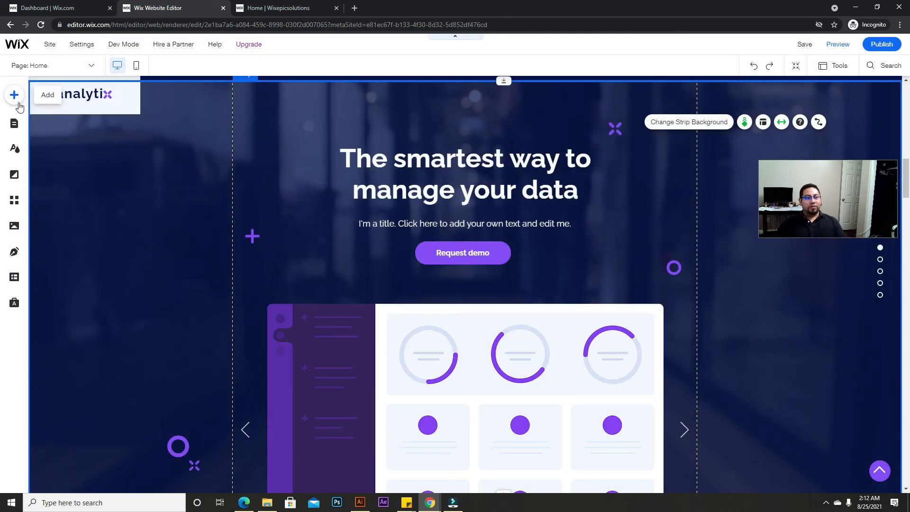
Step: Check My Designs among the addable elements for the saved strip design
left_click(18, 103)
left_click(71, 463)
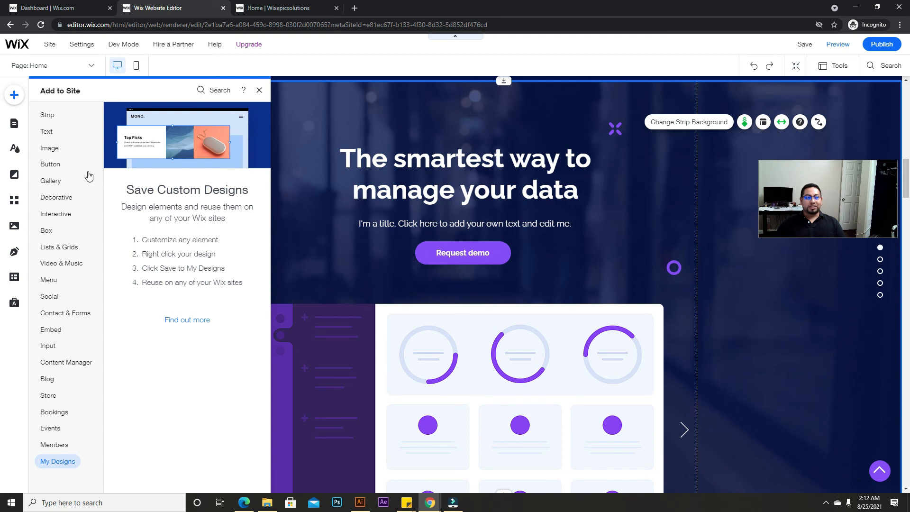
left_click(55, 169)
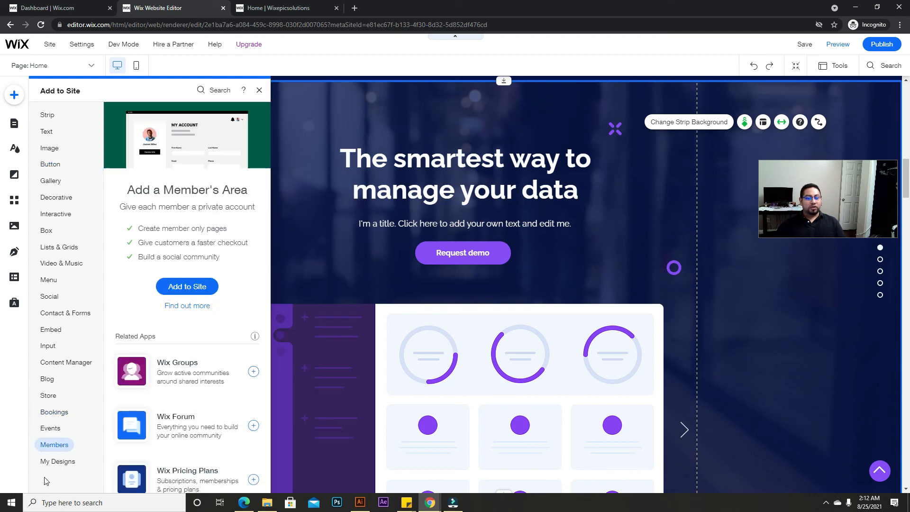
mouse_move(52, 469)
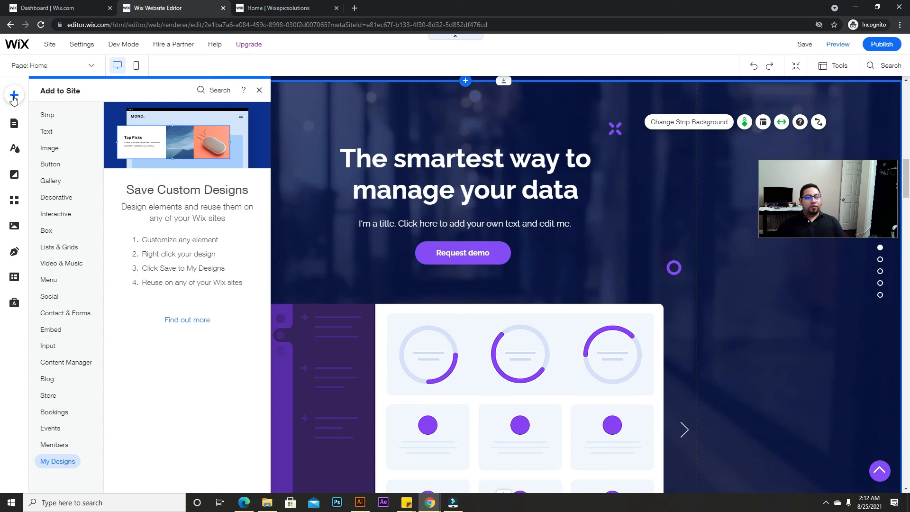
left_click(257, 90)
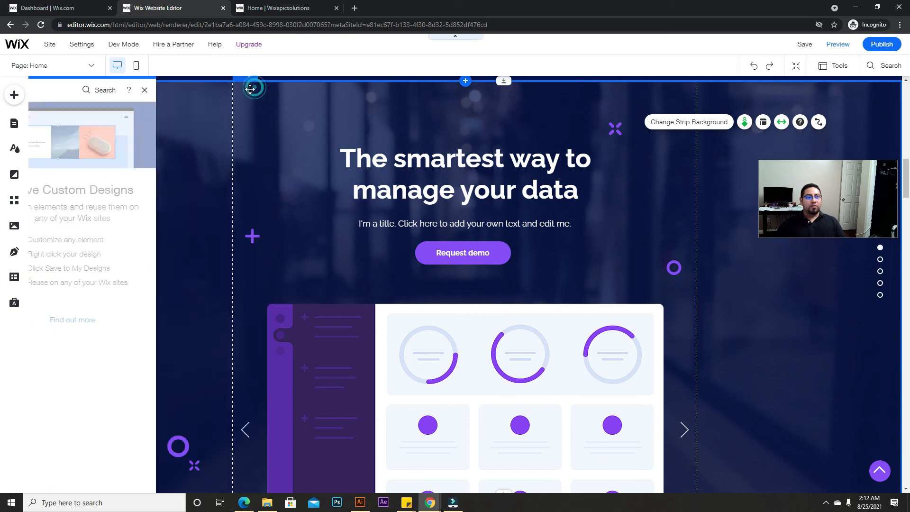
Step: Look through the site pages and the Decorative and Content Manager elements for an anchor
left_click(11, 127)
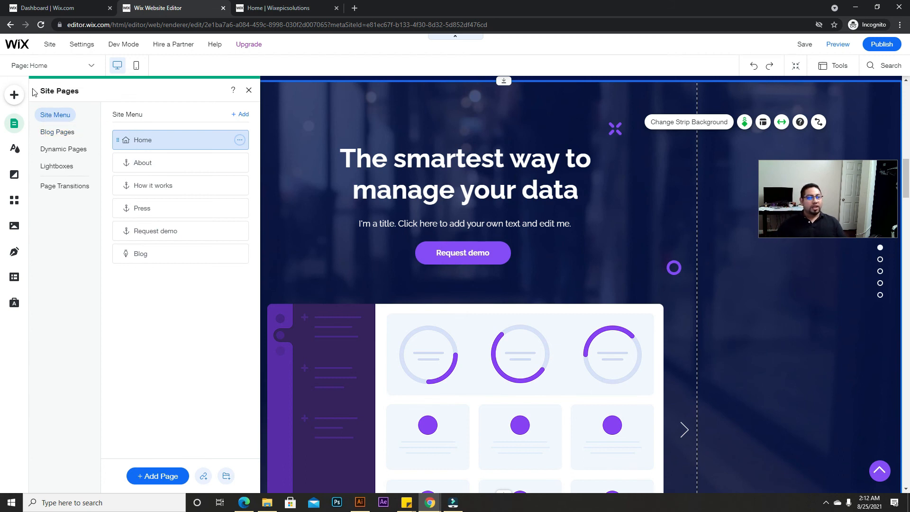
left_click(16, 95)
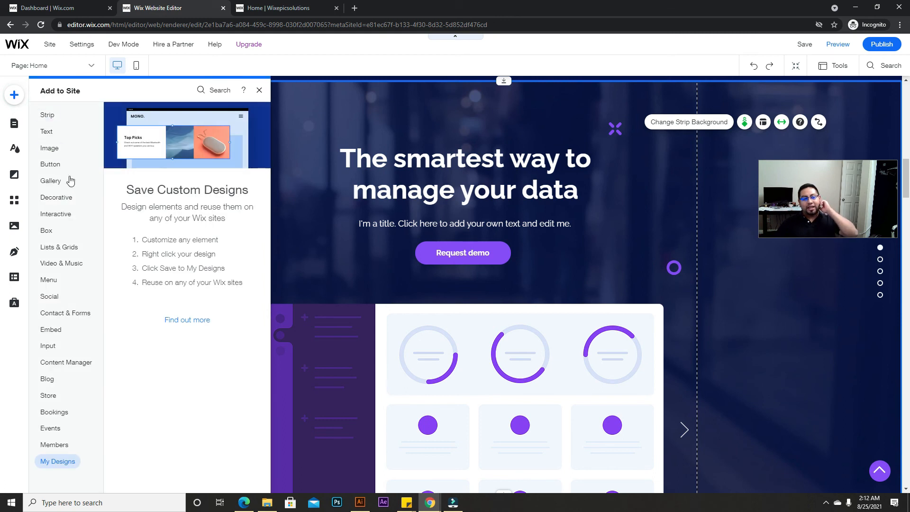
left_click(71, 247)
left_click(47, 230)
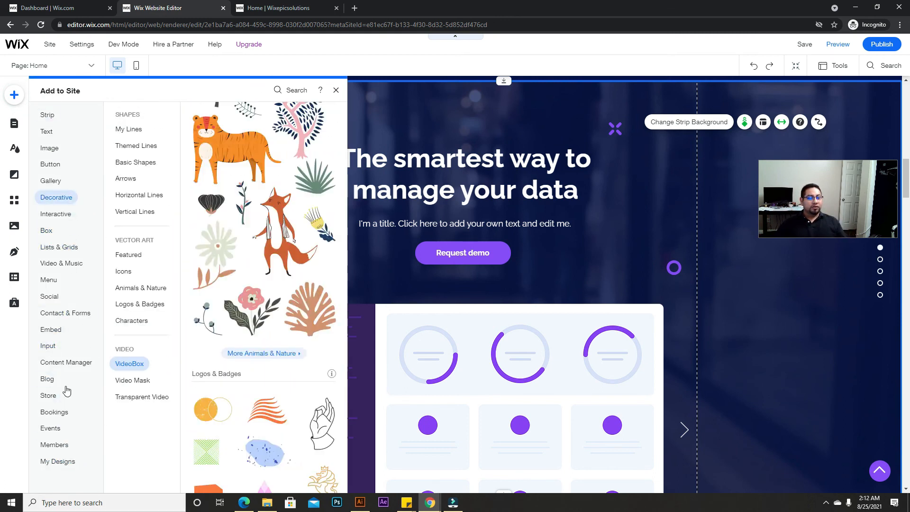
left_click(67, 363)
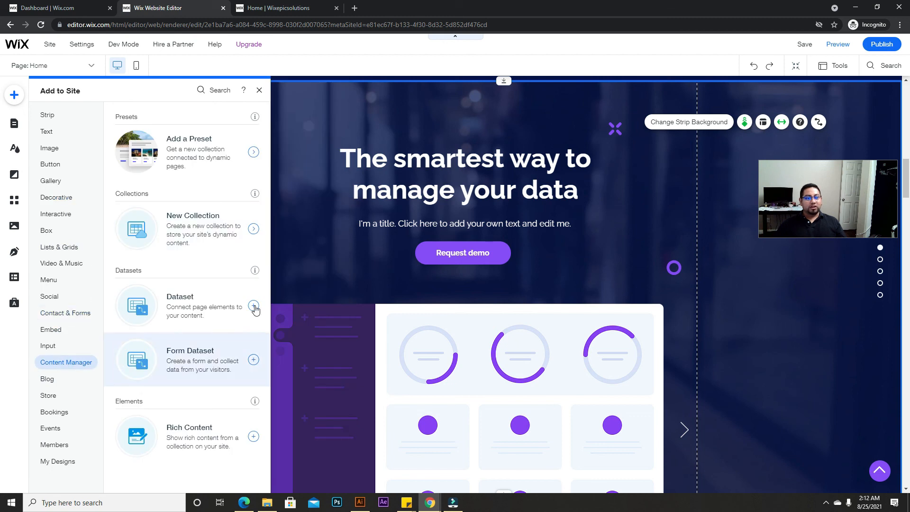
Step: Search the editor for "anchor" and place an Anchor element just above the Request demo button on the Home page
left_click(880, 66)
type("anchor")
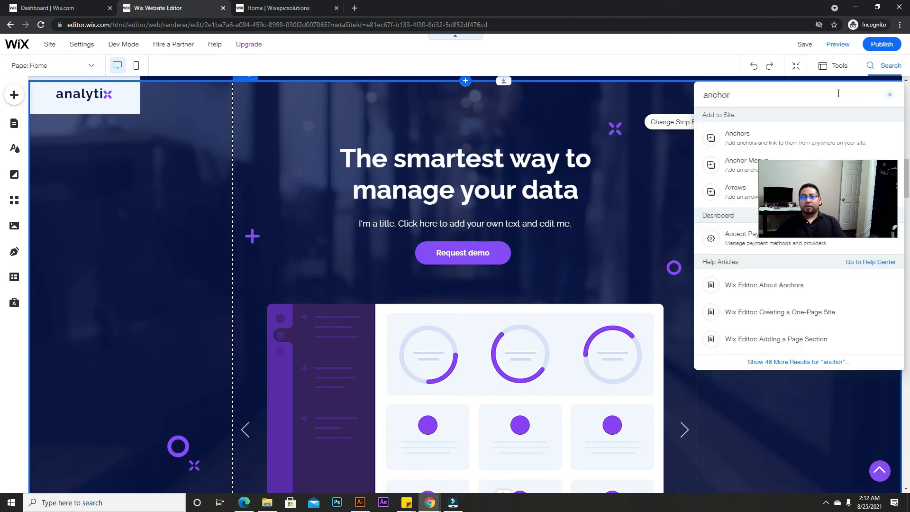
left_click(754, 136)
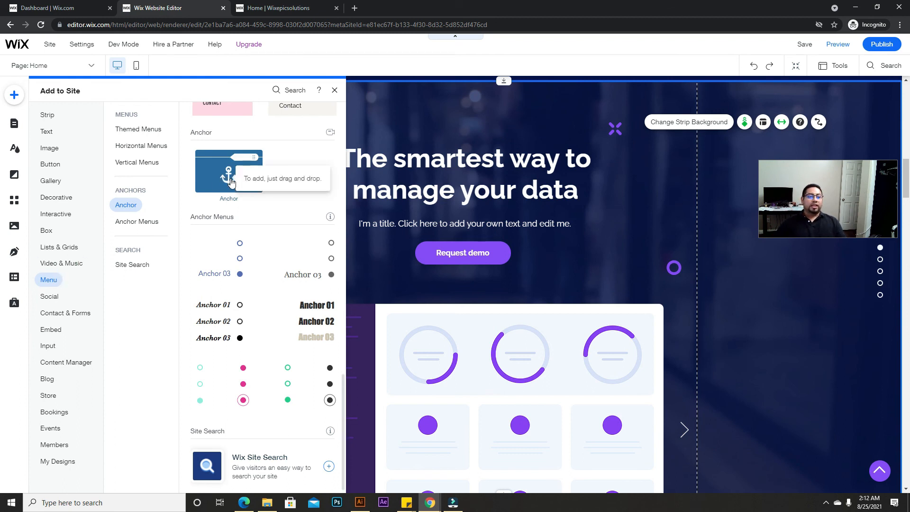
left_click_drag(231, 182, 479, 237)
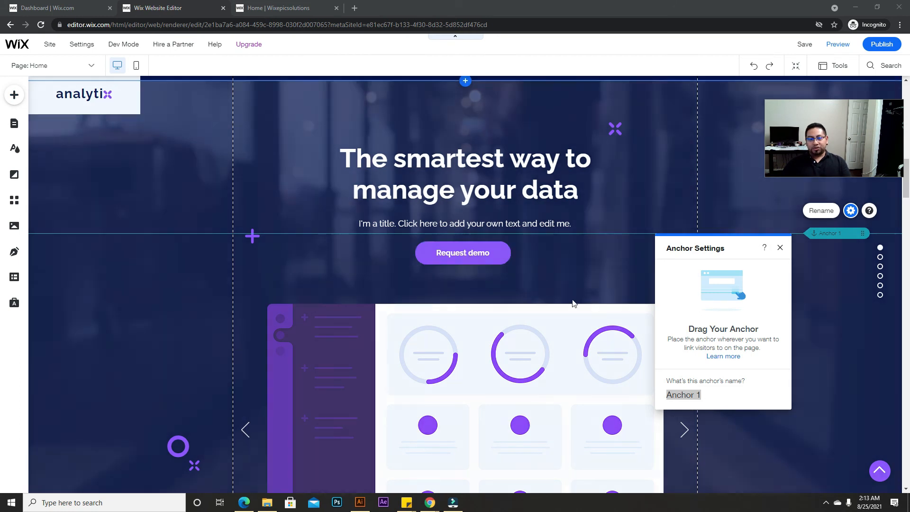
Step: Name the new anchor "request demo" and shift it slightly down toward the Request demo button
left_click(702, 394)
key("ctrl+a")
key("BackSpace")
type("req")
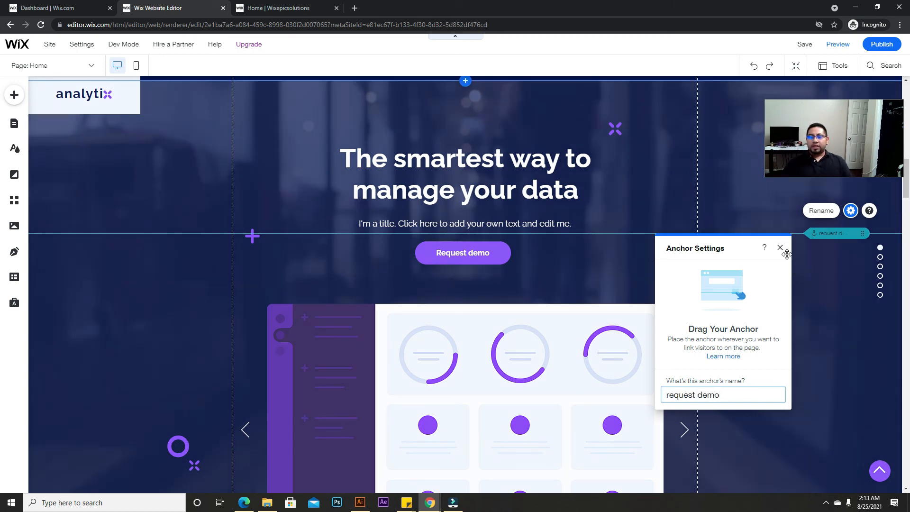
left_click(780, 249)
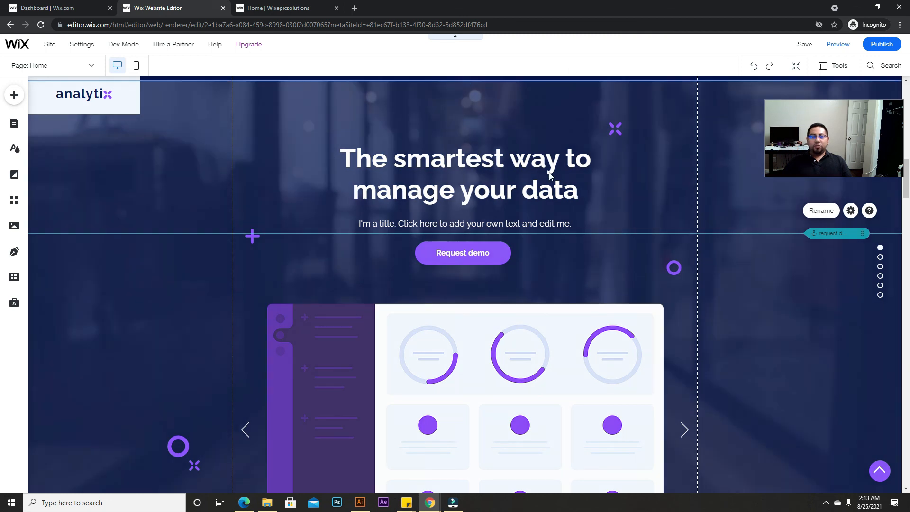
scroll(829, 351, "up", 2)
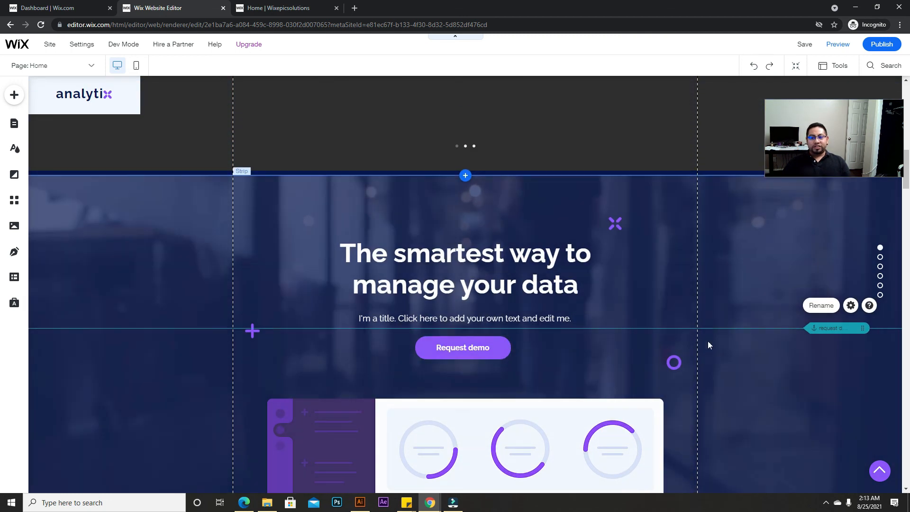
mouse_move(833, 327)
left_mouse_down()
mouse_move(835, 311)
mouse_move(833, 331)
left_mouse_up()
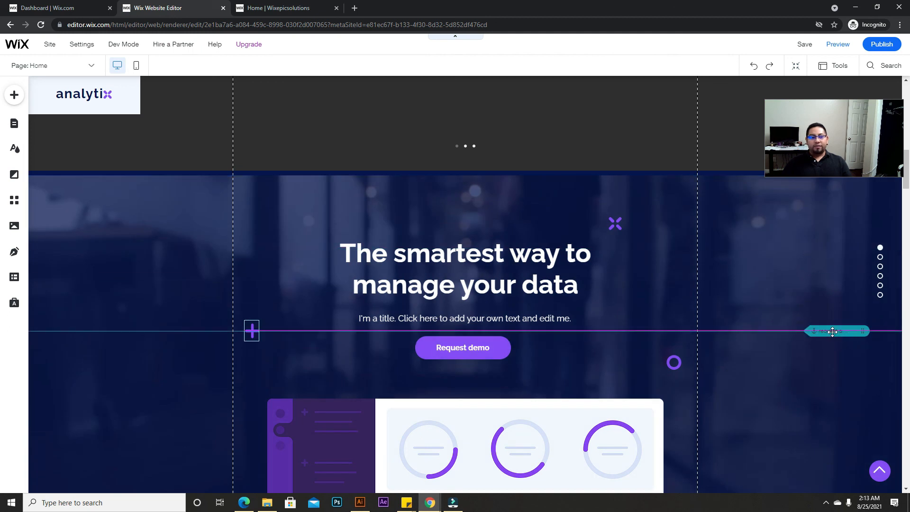
Step: Add a site menu link named "demo" that leads to the "request demo" anchor on the Home page
left_click(14, 123)
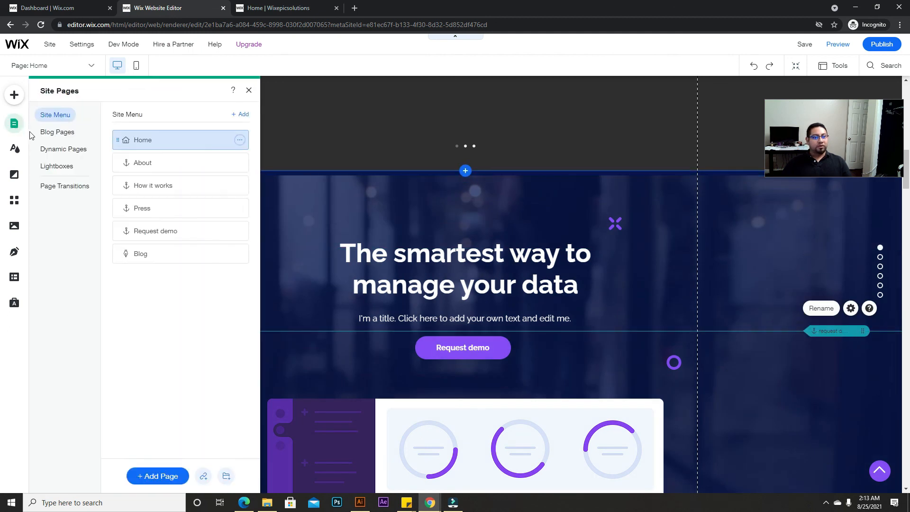
left_click(206, 477)
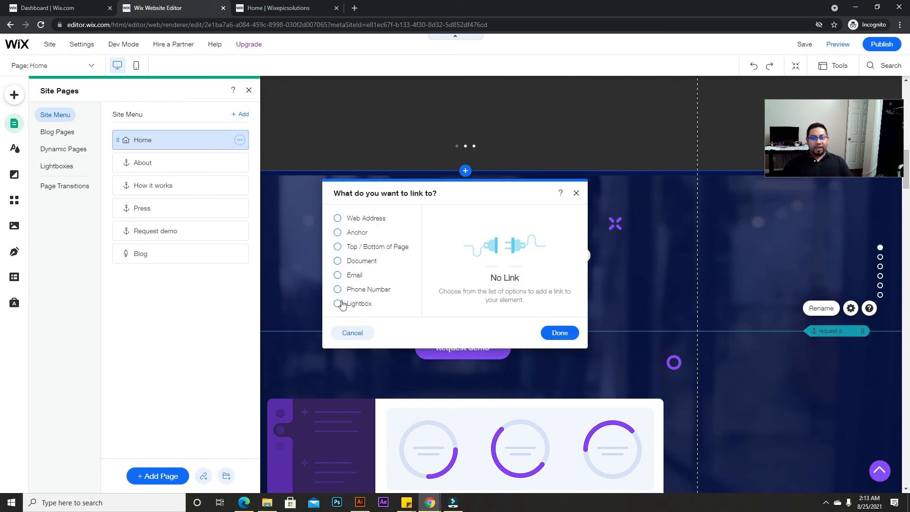
left_click(342, 232)
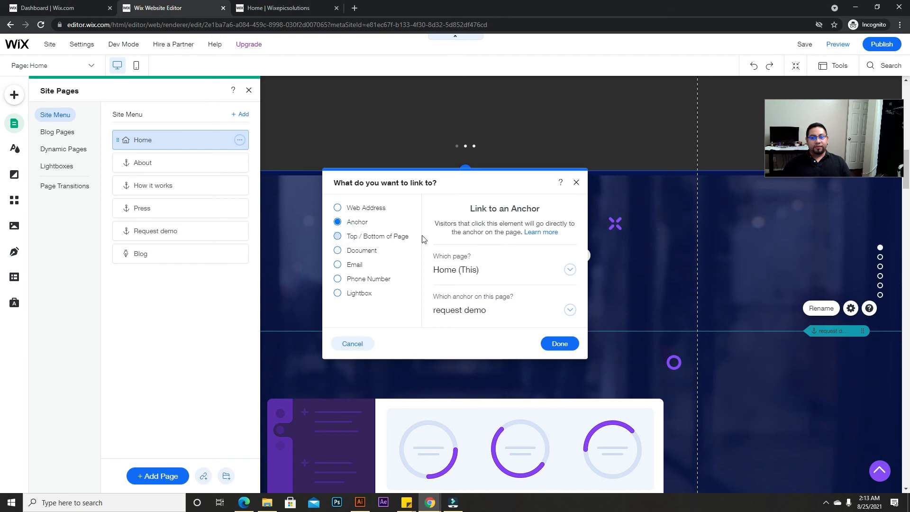
left_click(499, 311)
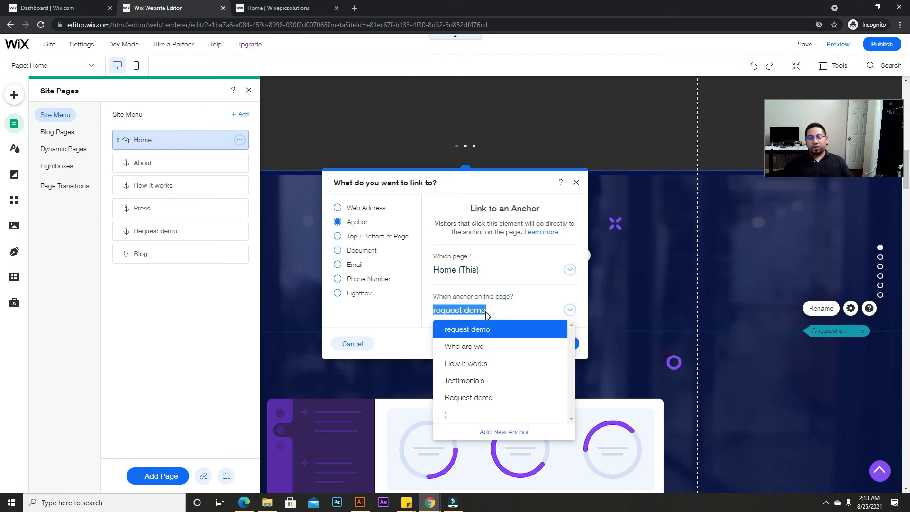
left_click(420, 319)
left_click(559, 344)
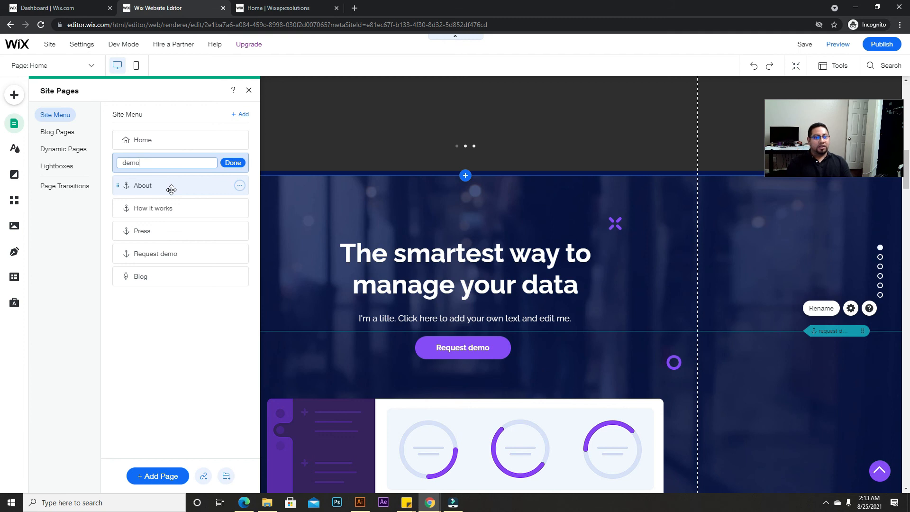
left_click(232, 163)
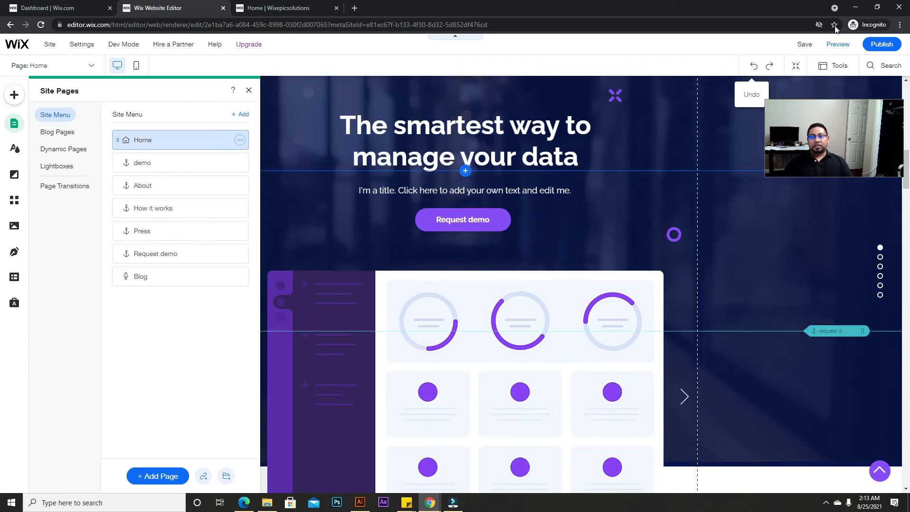
Step: Preview the site, test the demo link in the header menu, and return to the editor
left_click(839, 44)
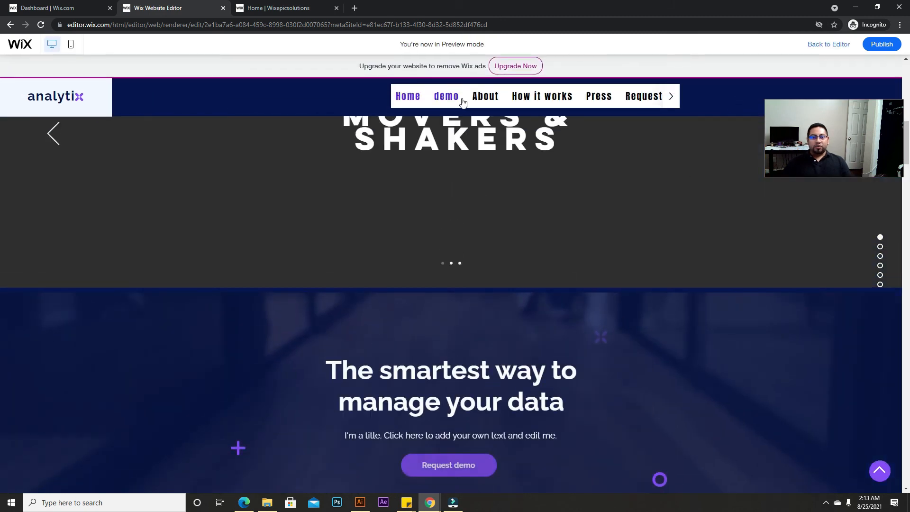
left_click(447, 96)
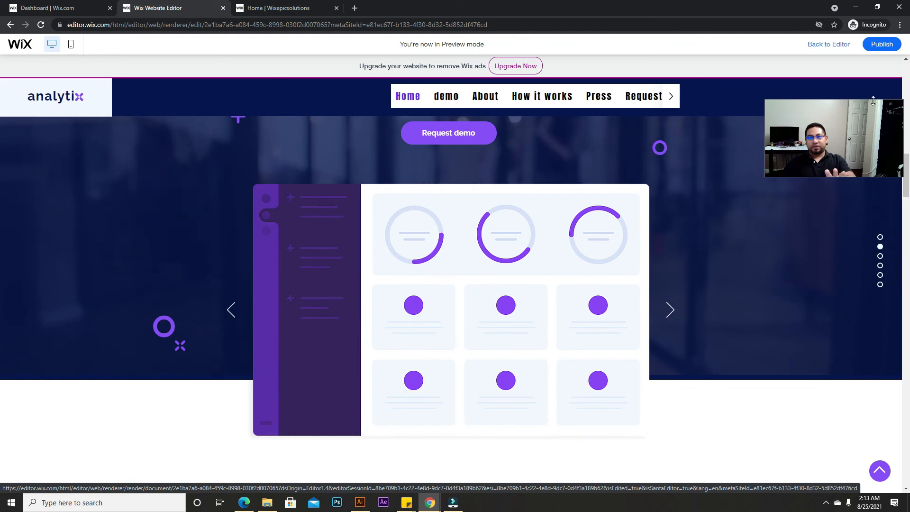
left_click(843, 45)
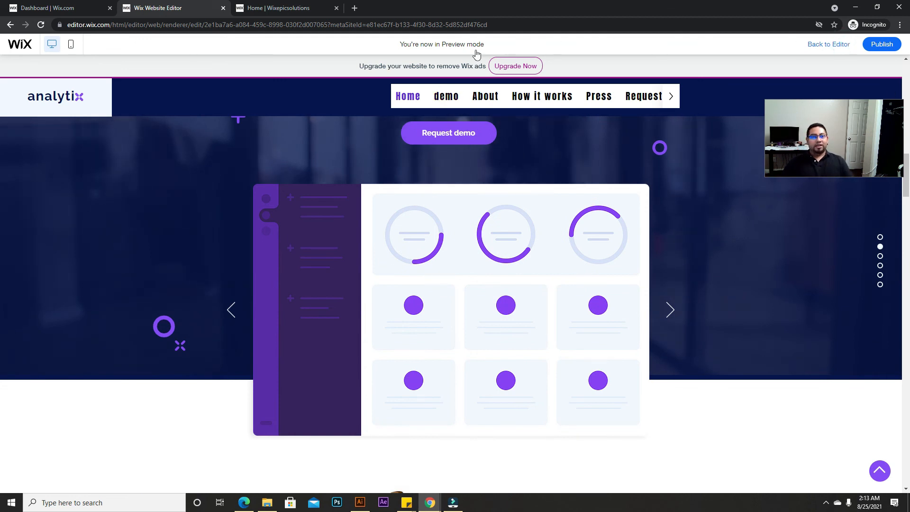
Step: Link the "view more" button in the About Us section to the "request demo" anchor on the Home page
scroll(503, 270, "down", 15)
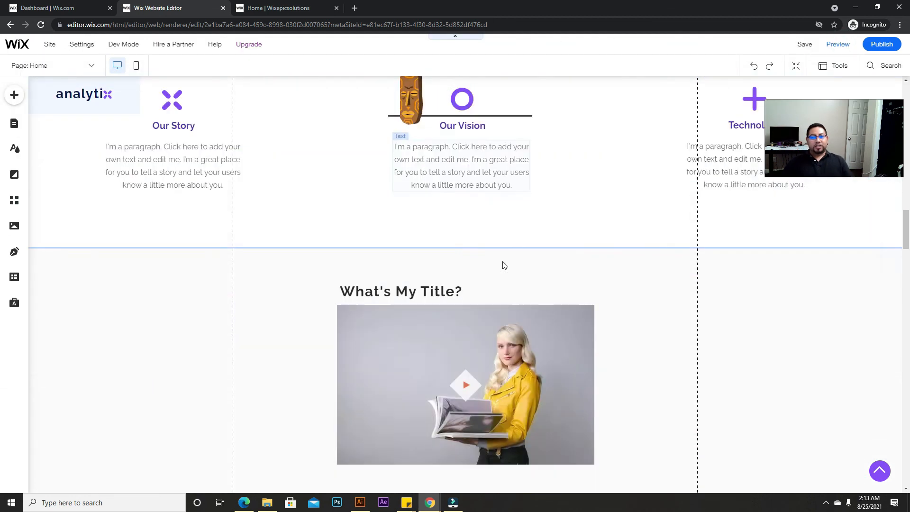
scroll(503, 274, "down", 10)
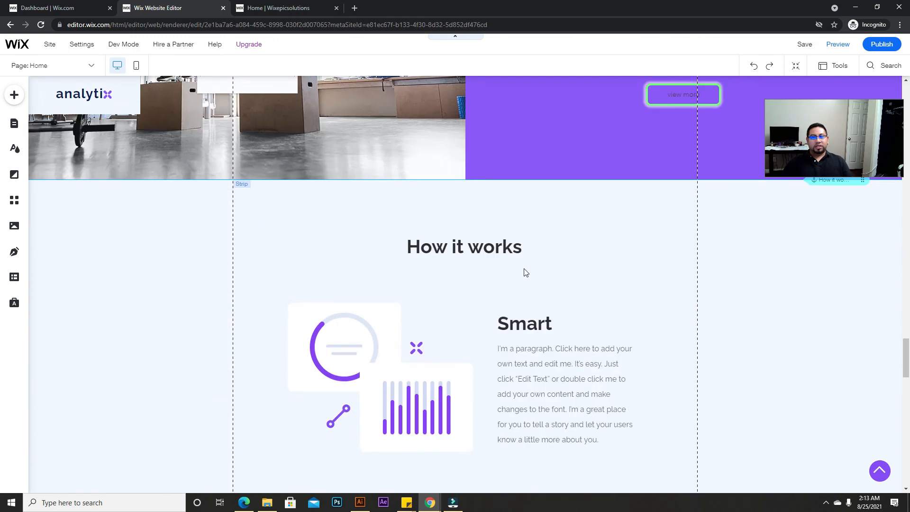
scroll(677, 81, "up", 3)
left_click(683, 237)
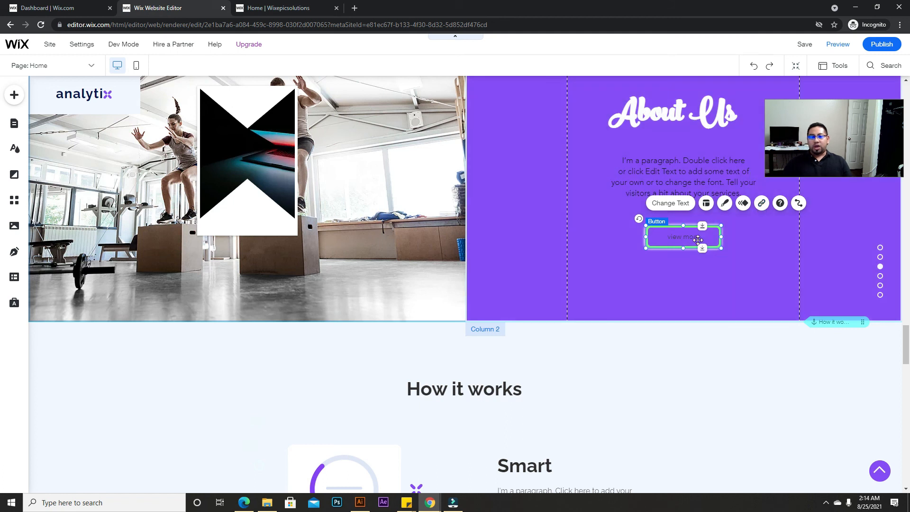
left_click(762, 204)
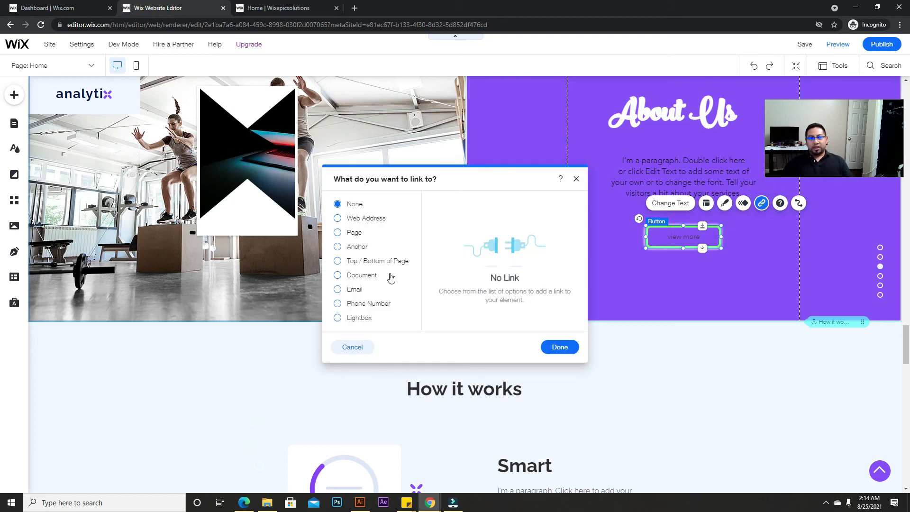
left_click(338, 247)
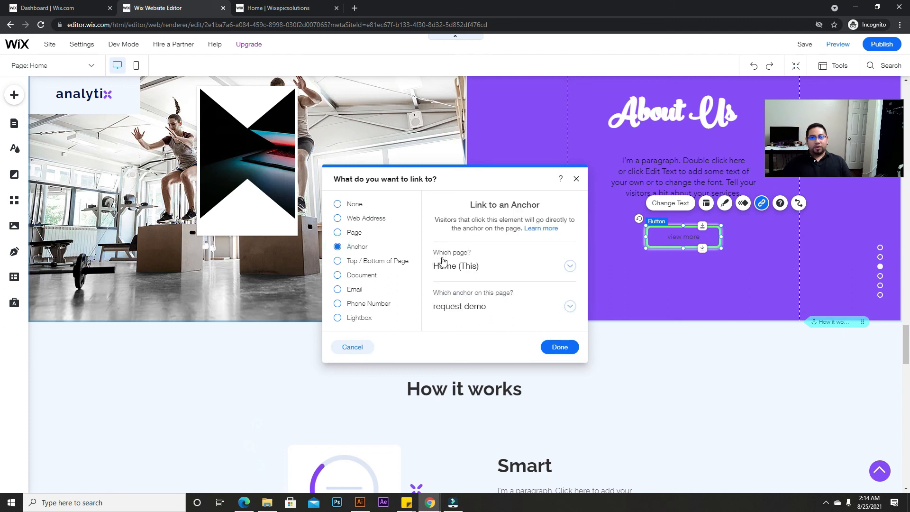
left_click(487, 311)
left_click(479, 325)
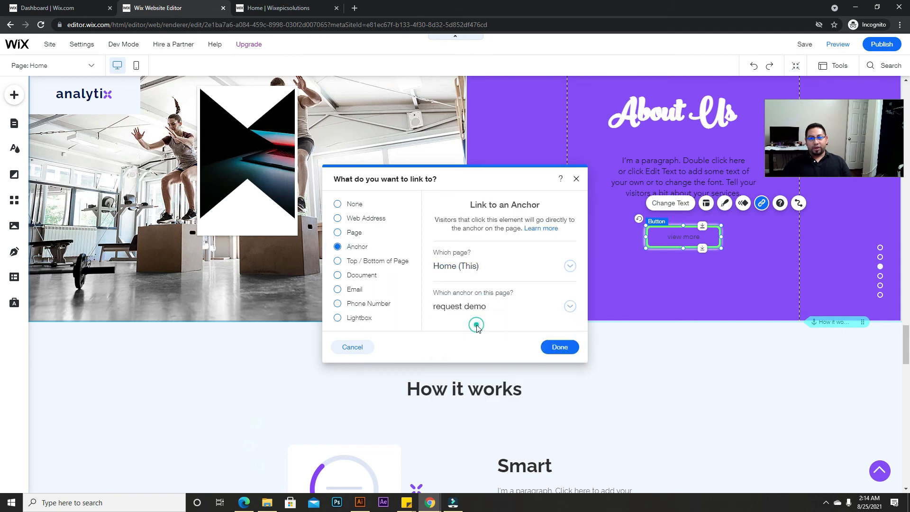
left_click(564, 349)
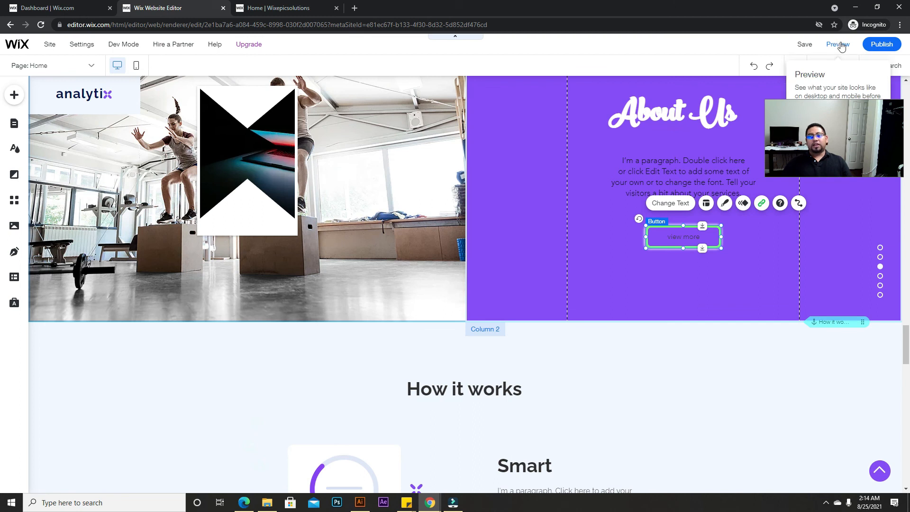
Step: Preview the site, test the "view more" button's anchor link, and return to the editor
left_click(841, 43)
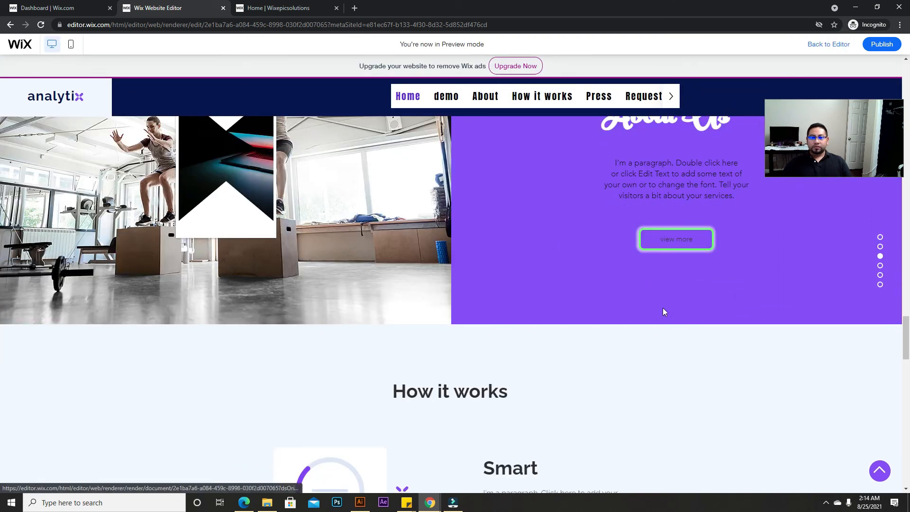
left_click(684, 245)
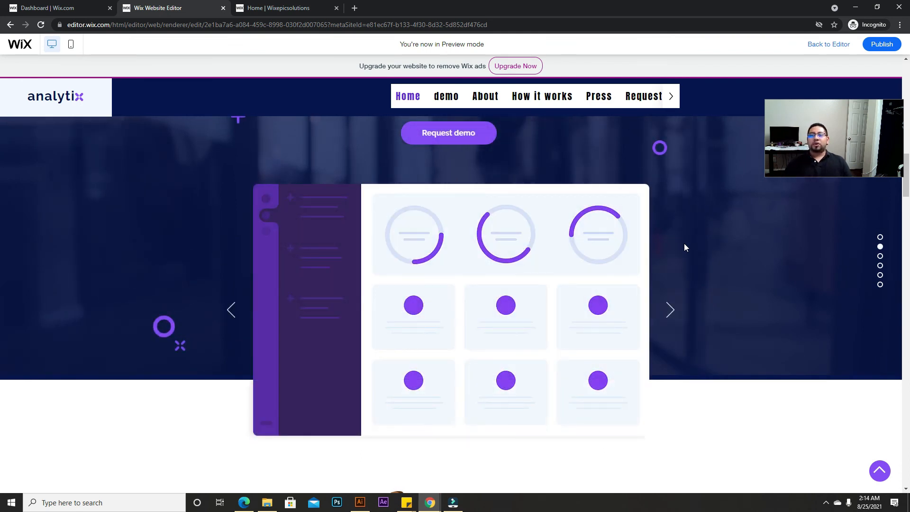
left_click(830, 45)
Step: Locate and select the "Who are we" anchor above the Our Story, Our Vision and Technology section
scroll(652, 319, "down", 5)
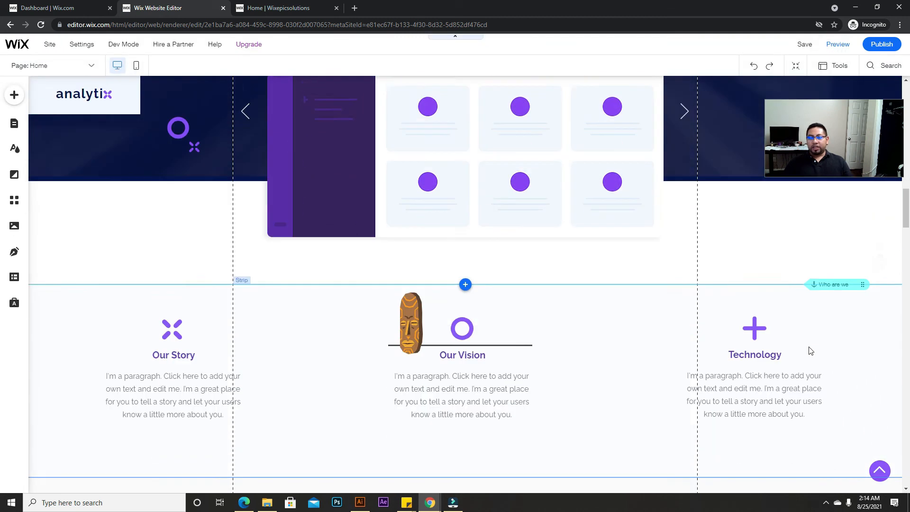
left_click(846, 243)
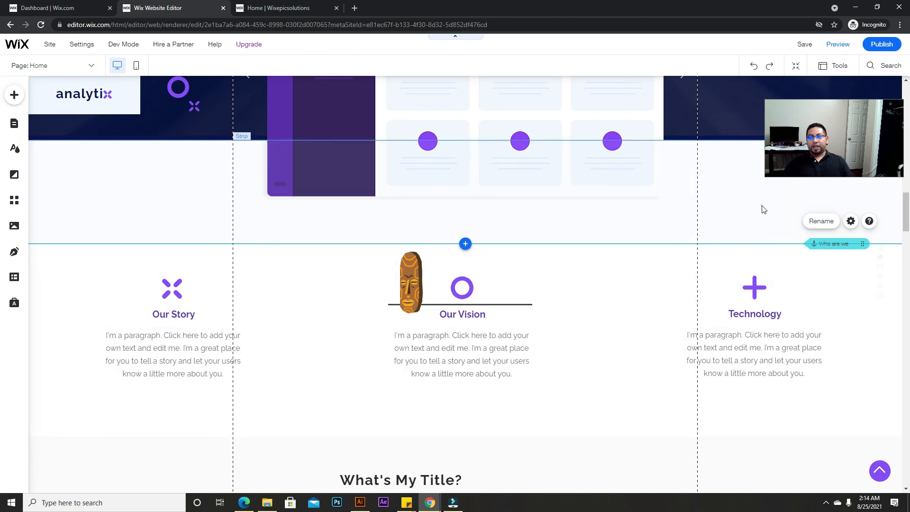
left_click(836, 248)
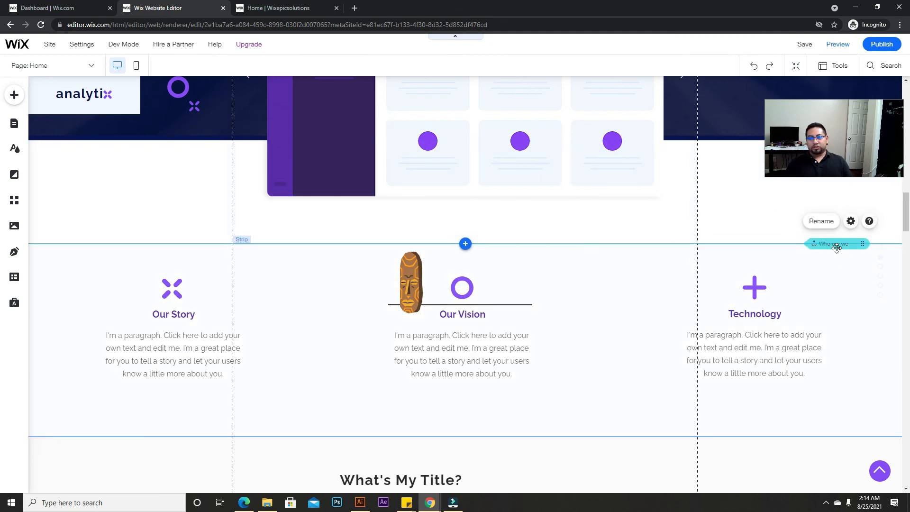
Step: Browse the Add Page templates in the About, Services, Projects and Contact categories
left_click(18, 126)
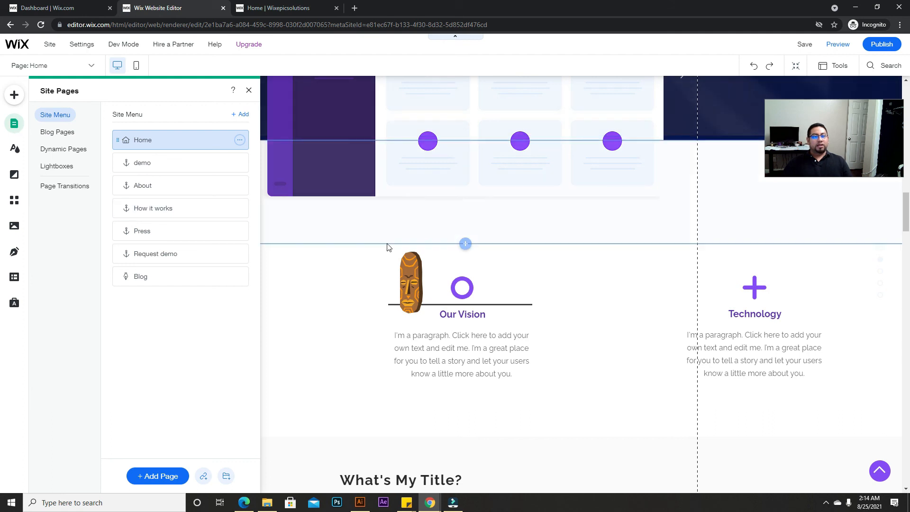
left_click(17, 128)
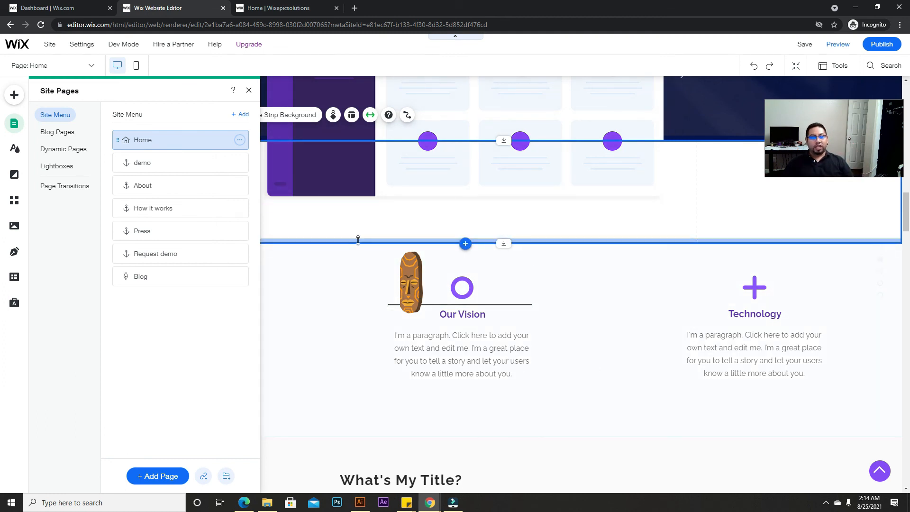
left_click(160, 475)
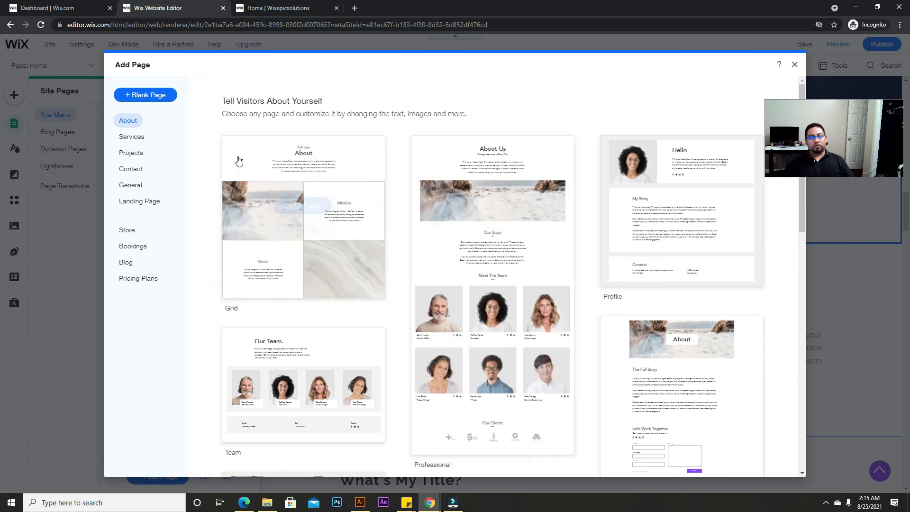
scroll(516, 190, "down", 6)
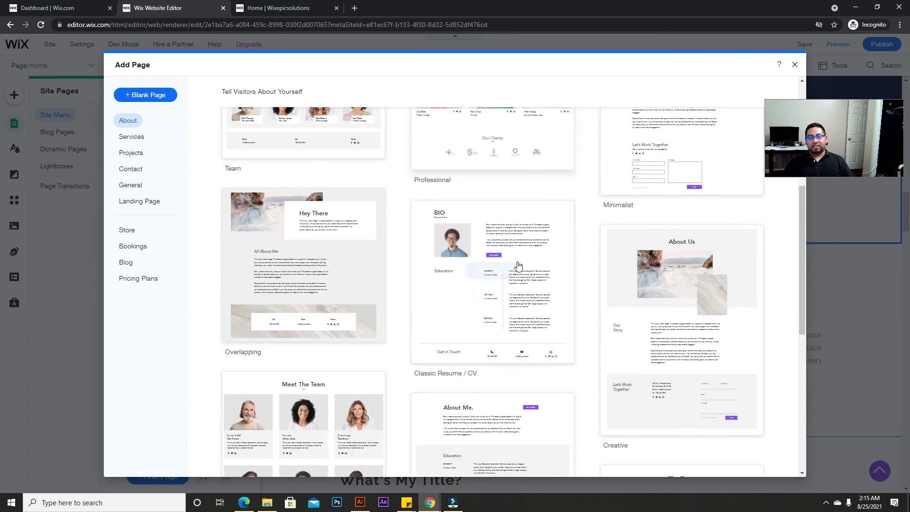
scroll(518, 265, "down", 4)
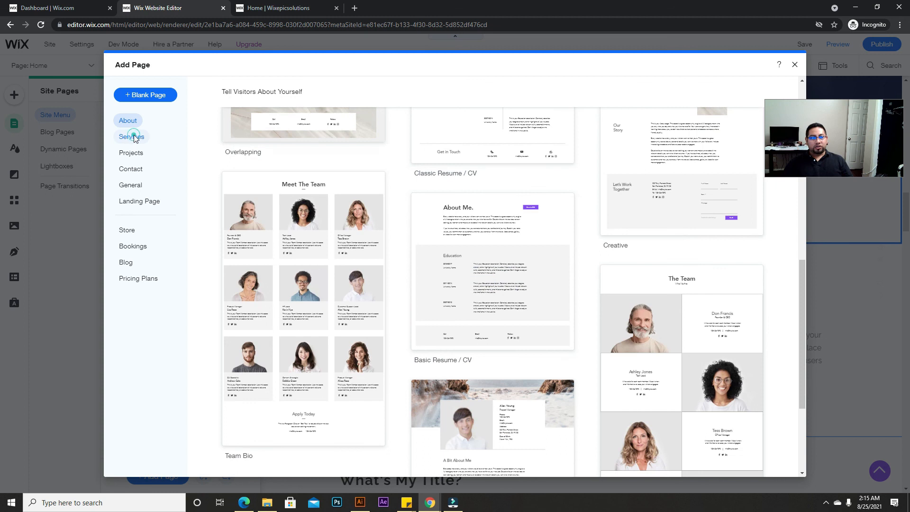
left_click(133, 137)
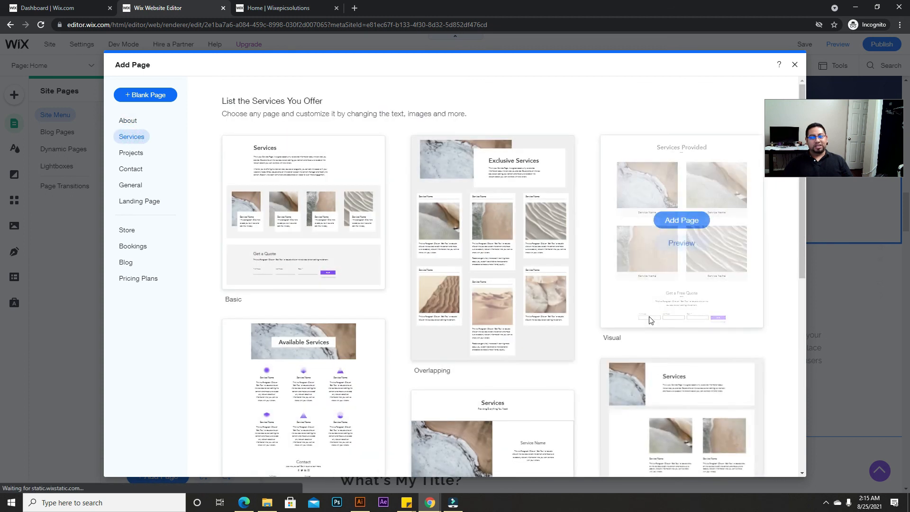
scroll(544, 404, "down", 6)
left_click(131, 156)
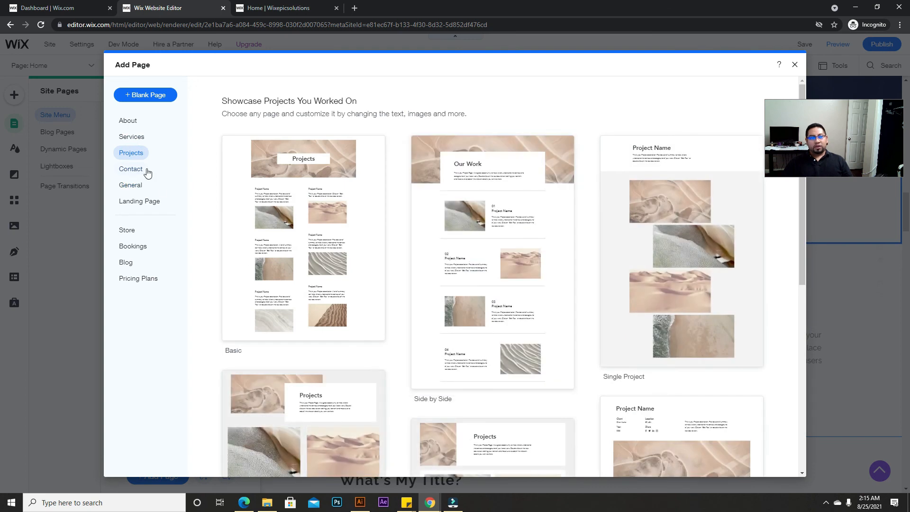
left_click(142, 169)
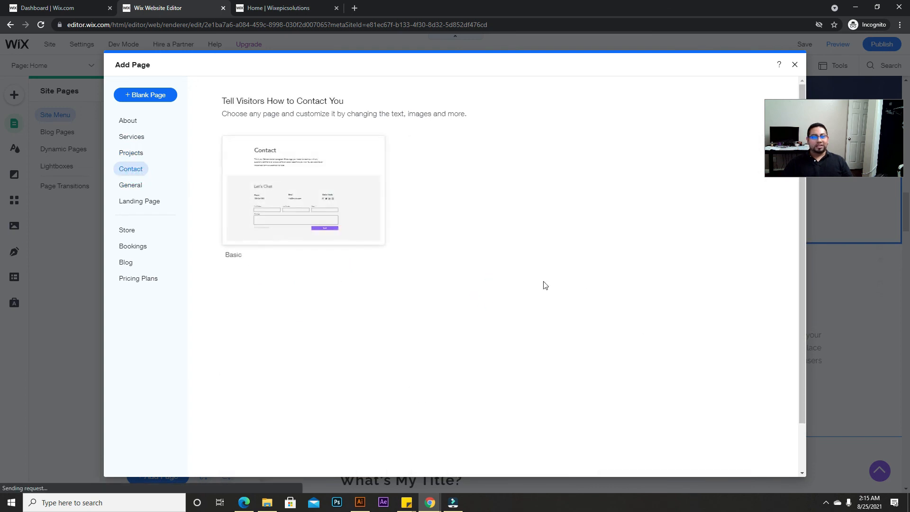
mouse_move(321, 205)
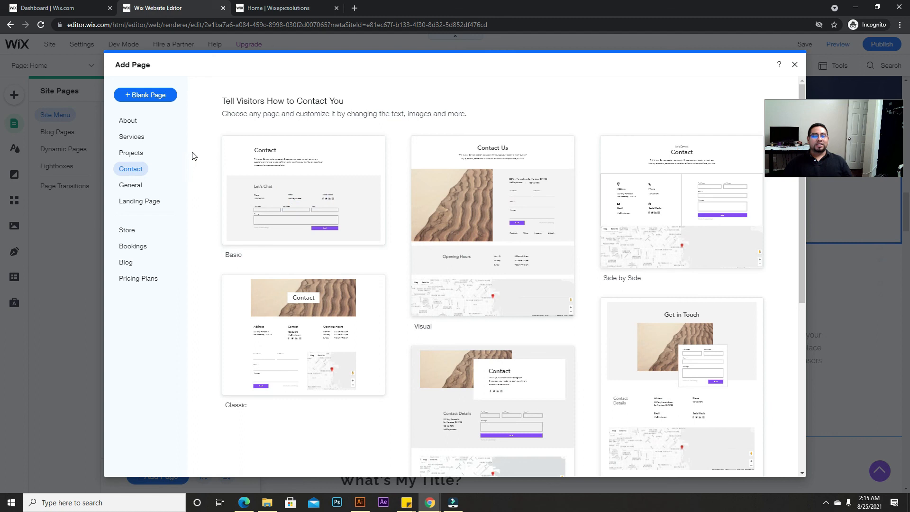
Step: Add a blank page to the site menu and name it "Consultation"
left_click(148, 96)
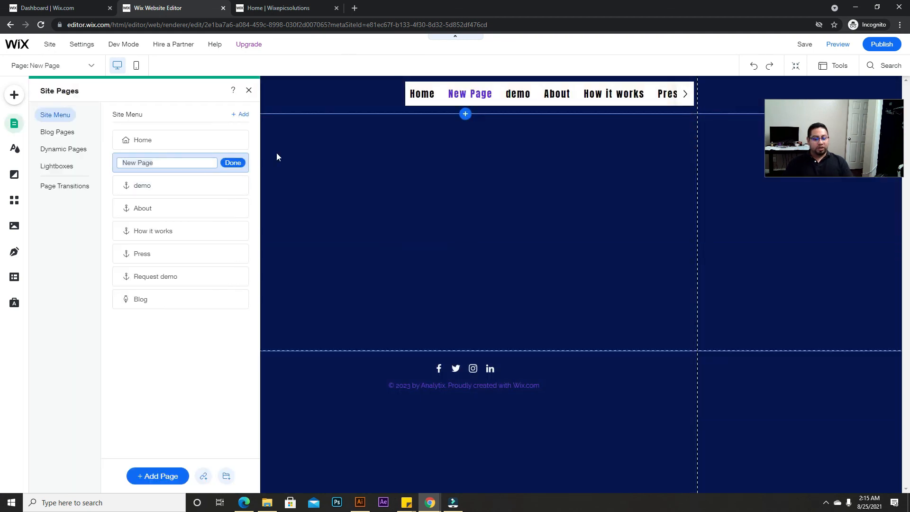
type("Co")
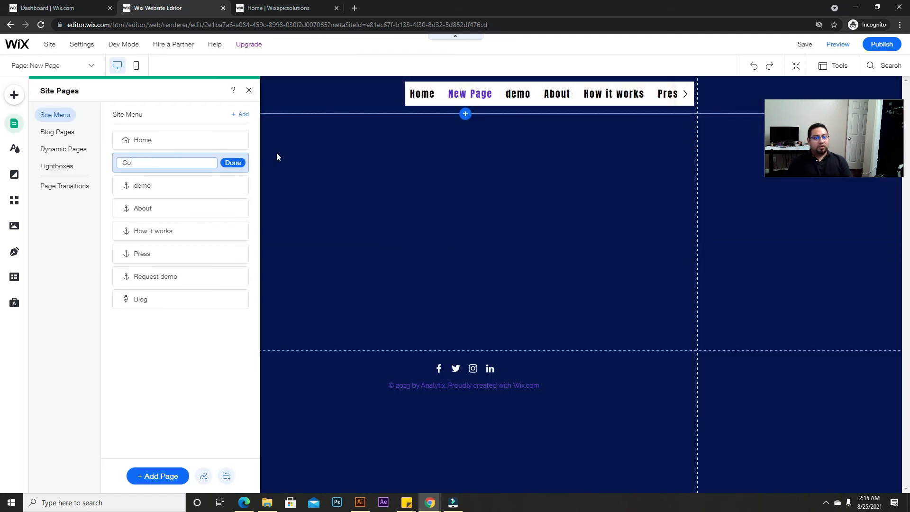
type("nsultation")
left_click(238, 164)
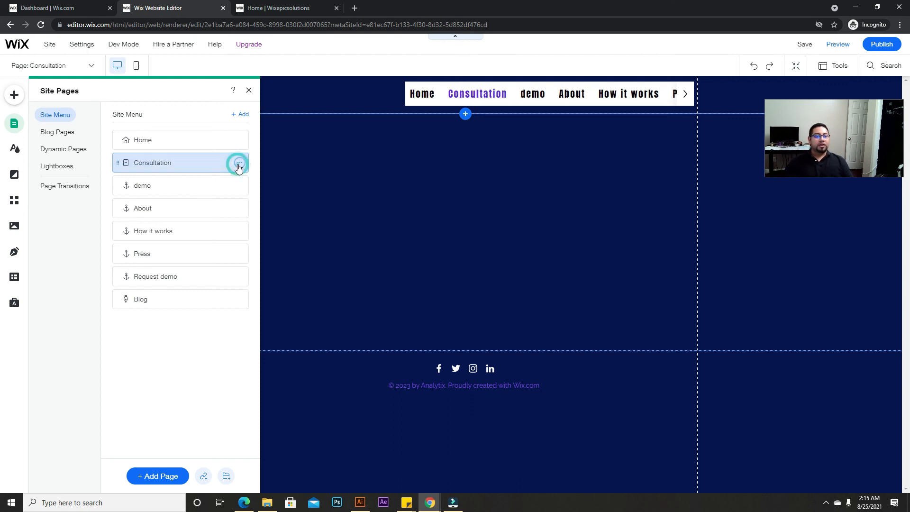
left_click(248, 91)
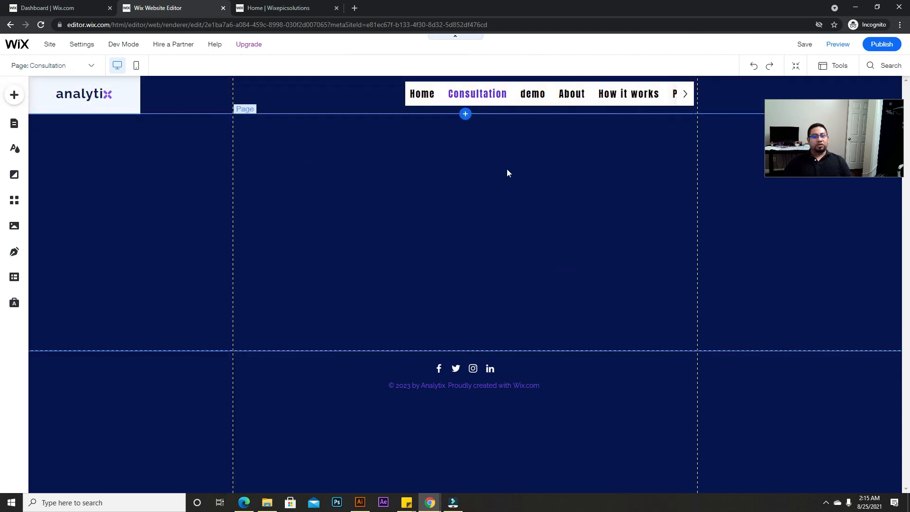
Step: Place the "Fall 2023" full width slideshow directly below the header of the Consultation page
left_click(21, 101)
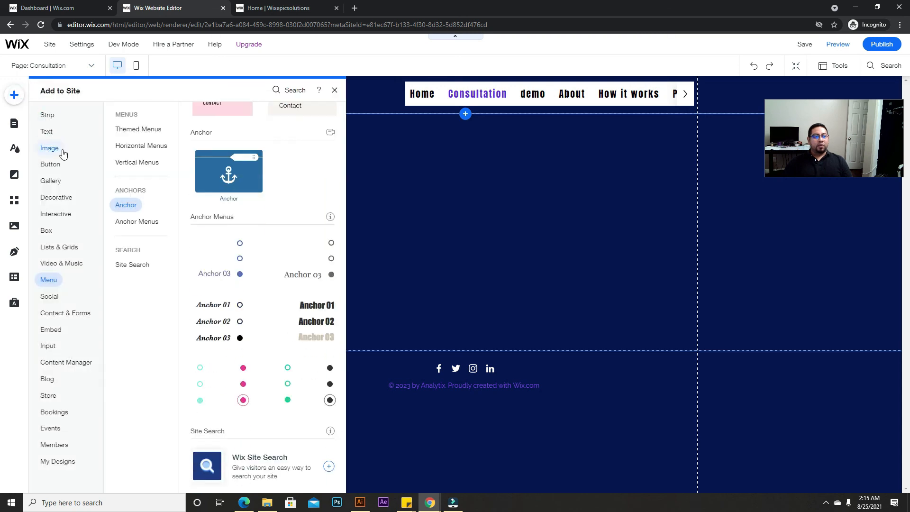
left_click(50, 214)
scroll(279, 284, "down", 2)
scroll(284, 280, "up", 4)
scroll(286, 277, "up", 10)
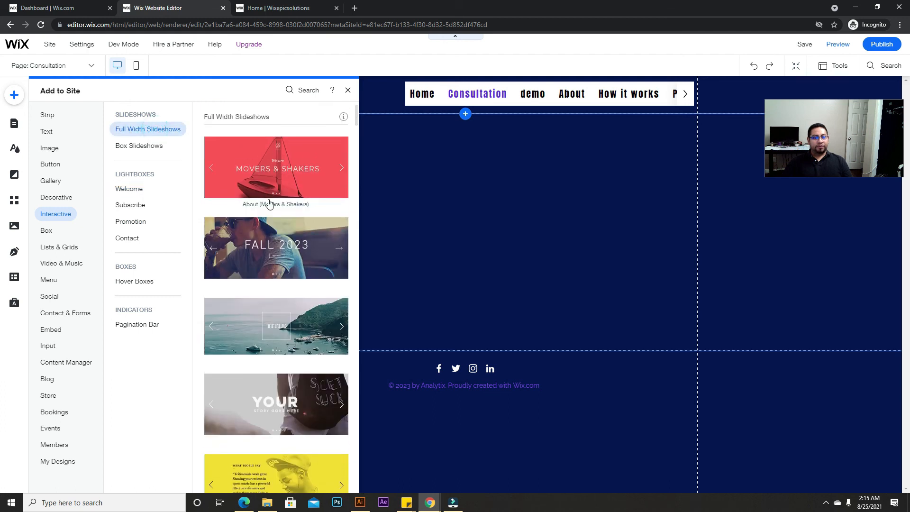
left_click_drag(276, 237, 508, 214)
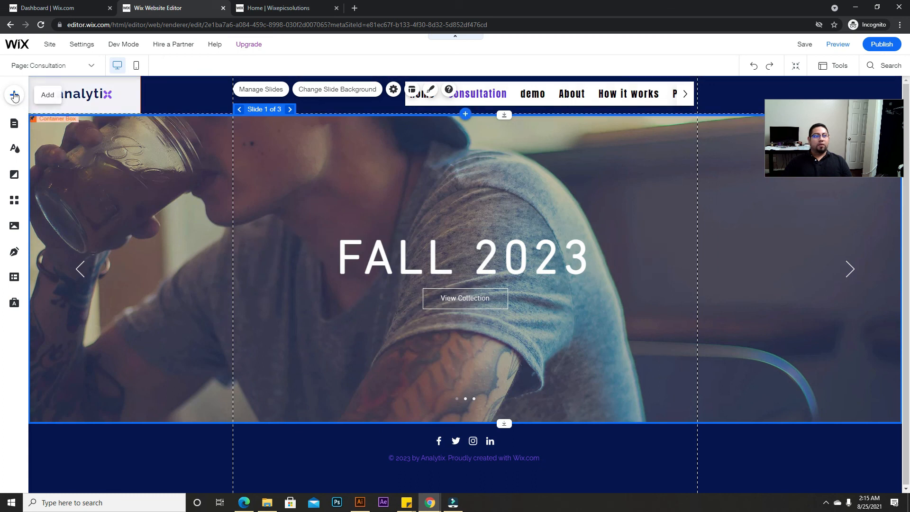
Step: Add a blank white classic strip beneath the slideshow and extend its lower edge to make it taller
left_click(14, 95)
left_click(51, 120)
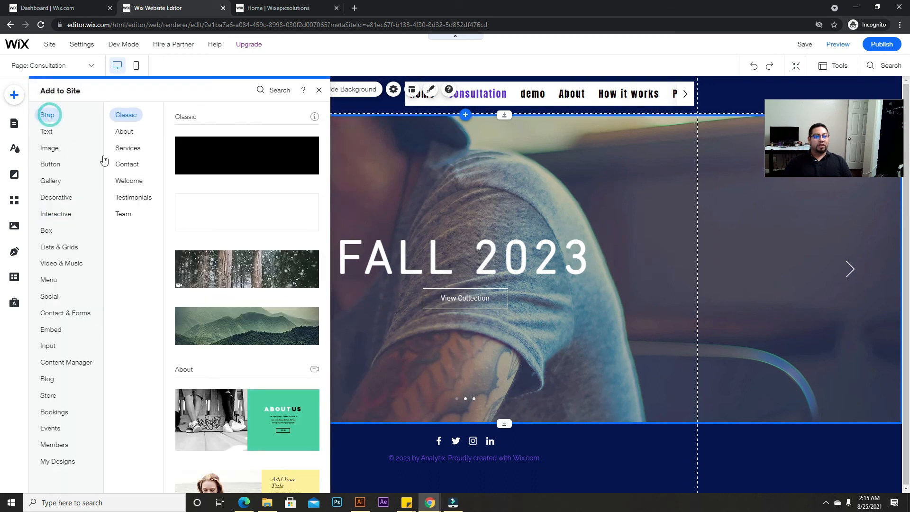
left_click_drag(320, 267, 611, 435)
scroll(611, 434, "down", 4)
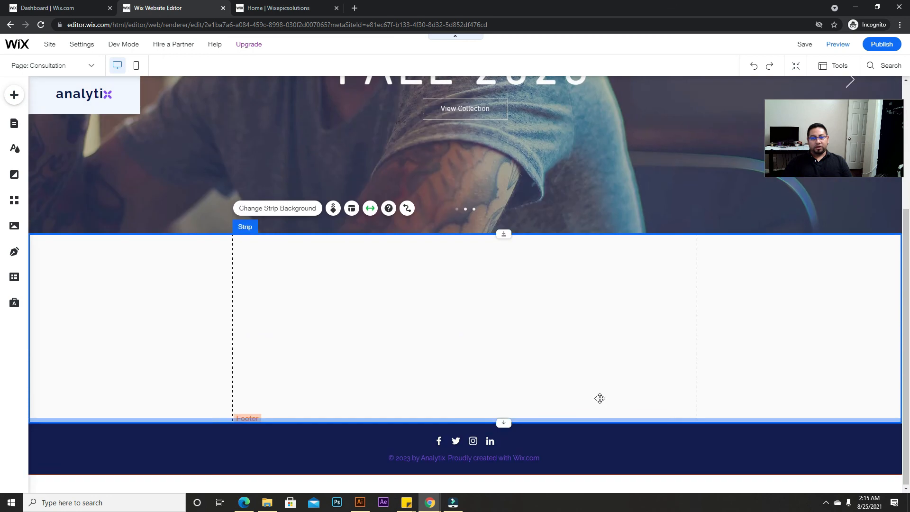
left_click_drag(506, 424, 506, 490)
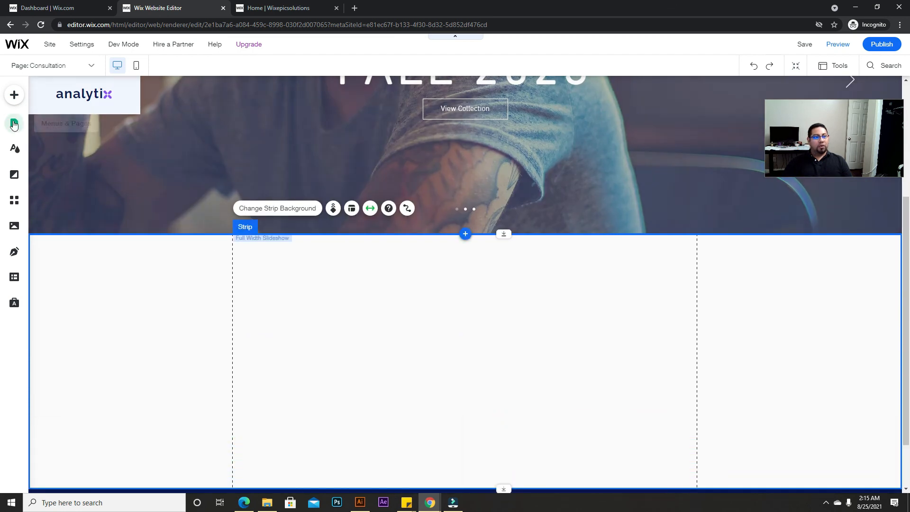
Step: Add the free Unsplash photo of the bulldog in a black hoodie outside a blue building to the Consultation page
left_click(15, 95)
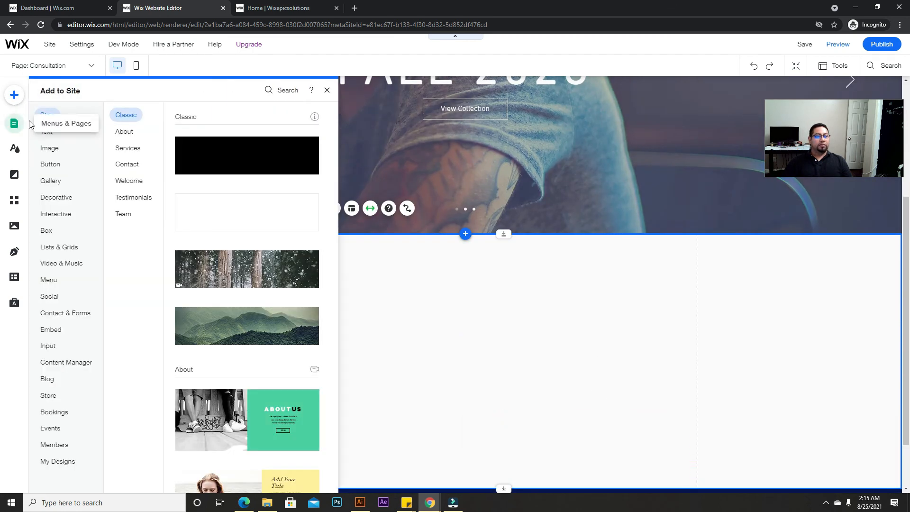
left_click(46, 132)
left_click(51, 148)
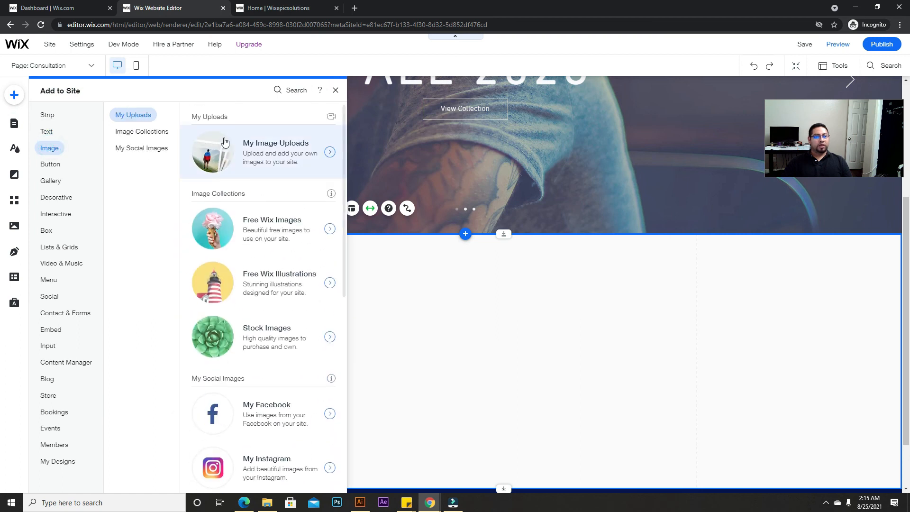
left_click(224, 138)
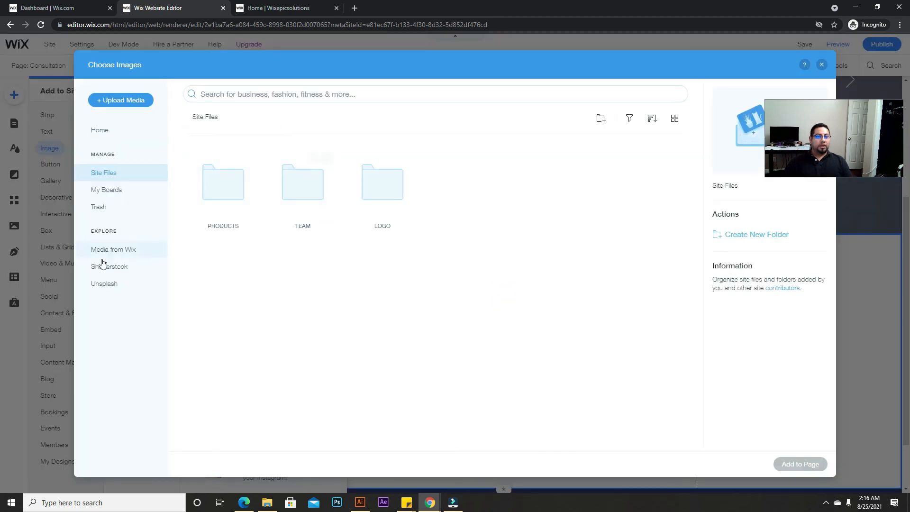
left_click(105, 284)
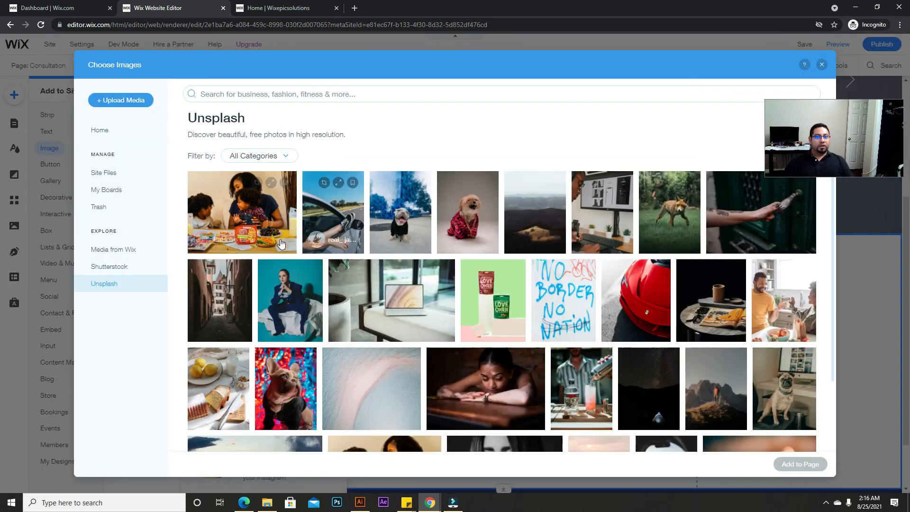
left_click(419, 233)
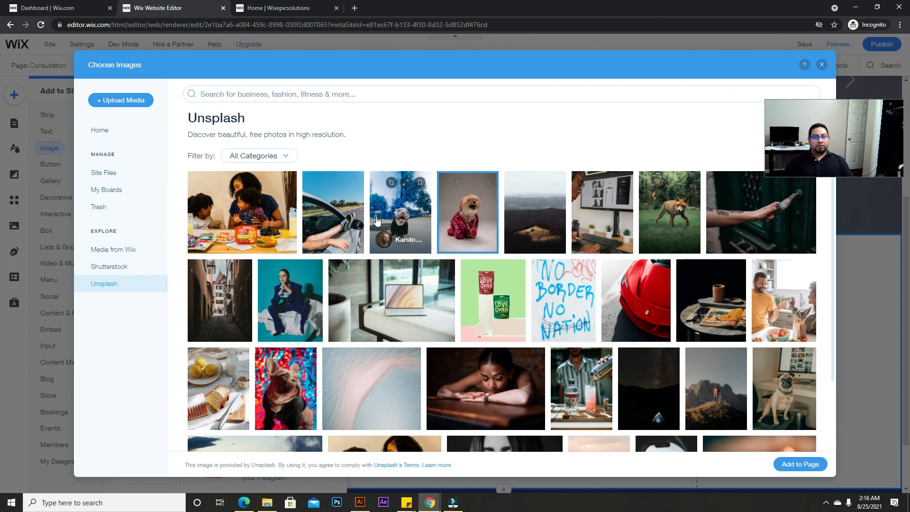
left_click(802, 462)
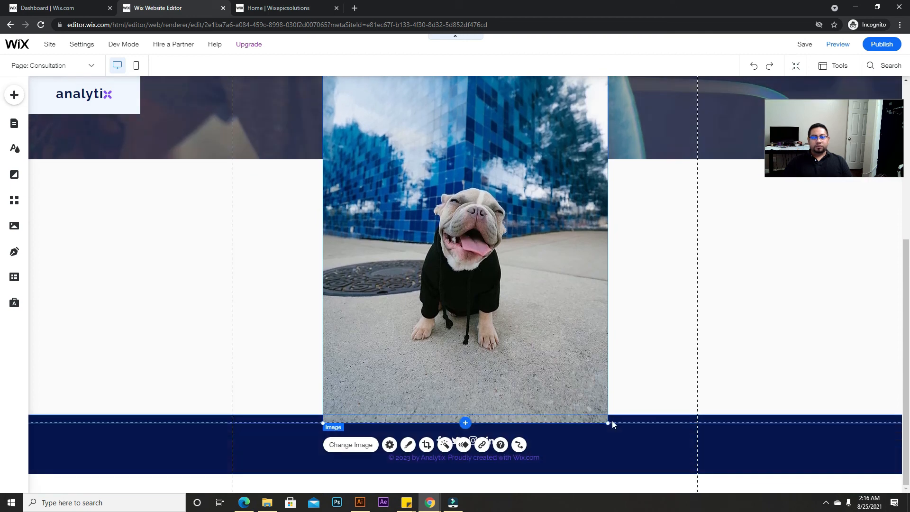
Step: Shrink the bulldog image to about 296 by 443 and move it into the right half of the white strip
left_click_drag(608, 423, 418, 238)
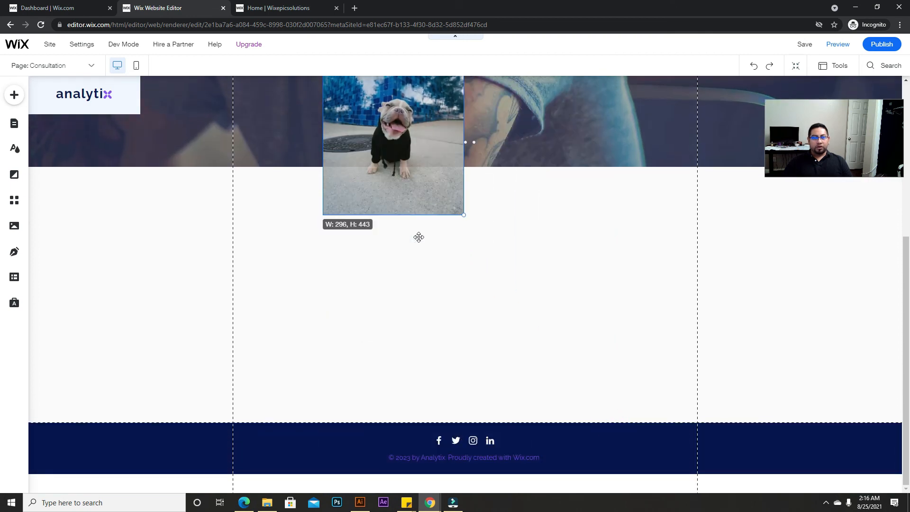
left_click_drag(419, 165, 621, 337)
left_click(437, 277)
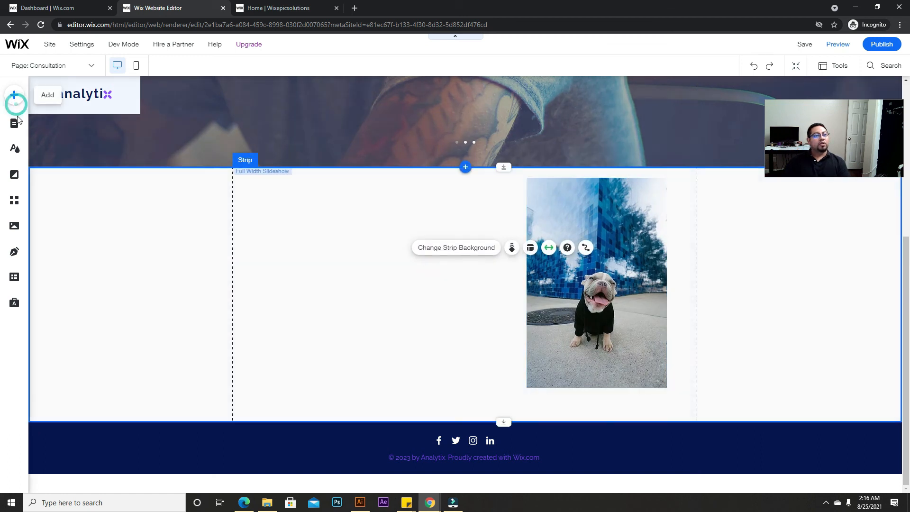
Step: Place the "TALL TITLE" text style in the strip, to the left of the bulldog image
left_click(14, 95)
left_click(36, 133)
scroll(215, 189, "down", 5)
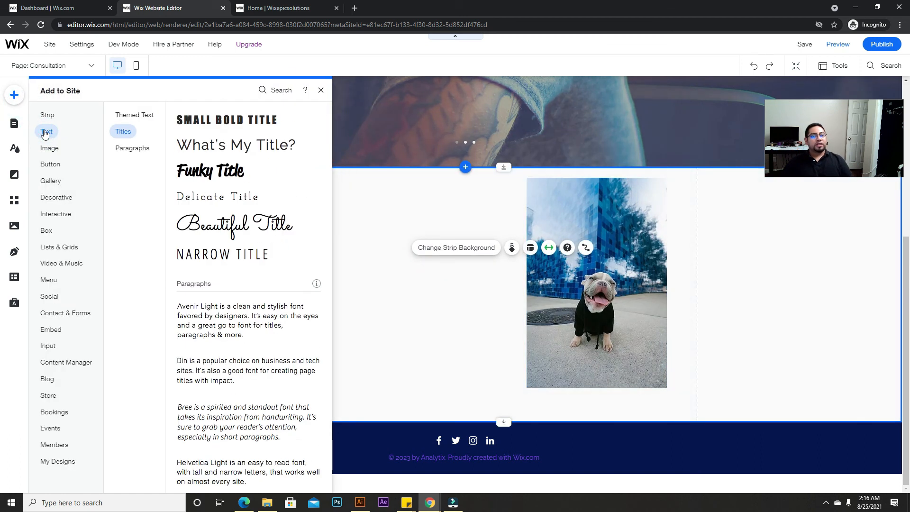
scroll(214, 189, "up", 5)
left_click_drag(226, 176, 350, 224)
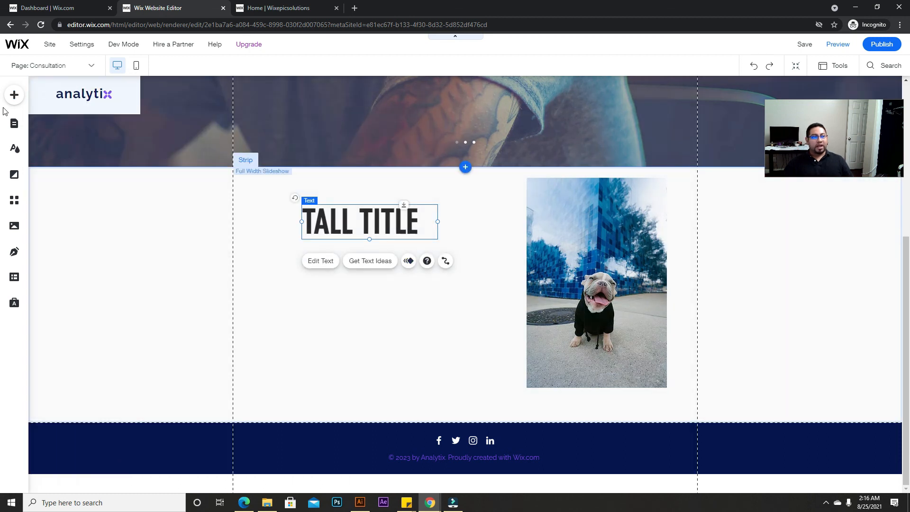
Step: Place the Avenir Light sample paragraph directly beneath the "TALL TITLE" heading
left_click(13, 101)
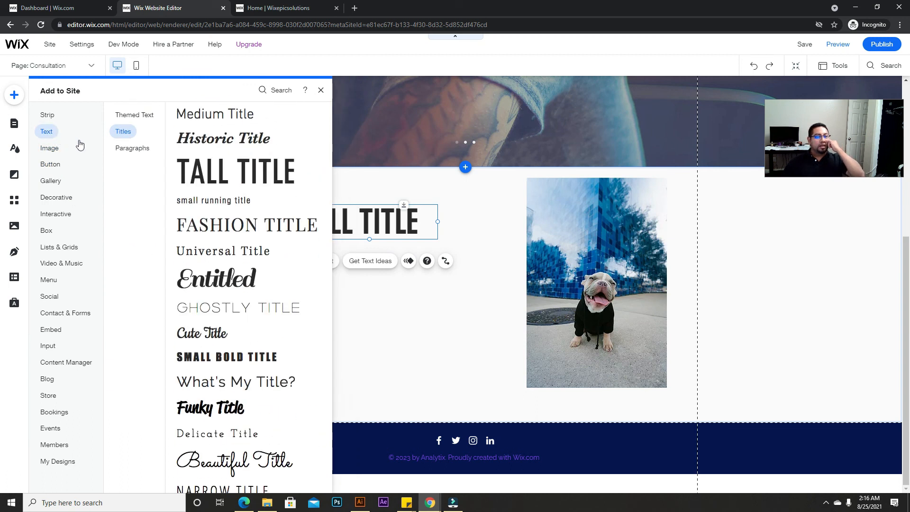
scroll(193, 288, "down", 6)
left_click_drag(215, 284, 338, 284)
left_click(368, 300)
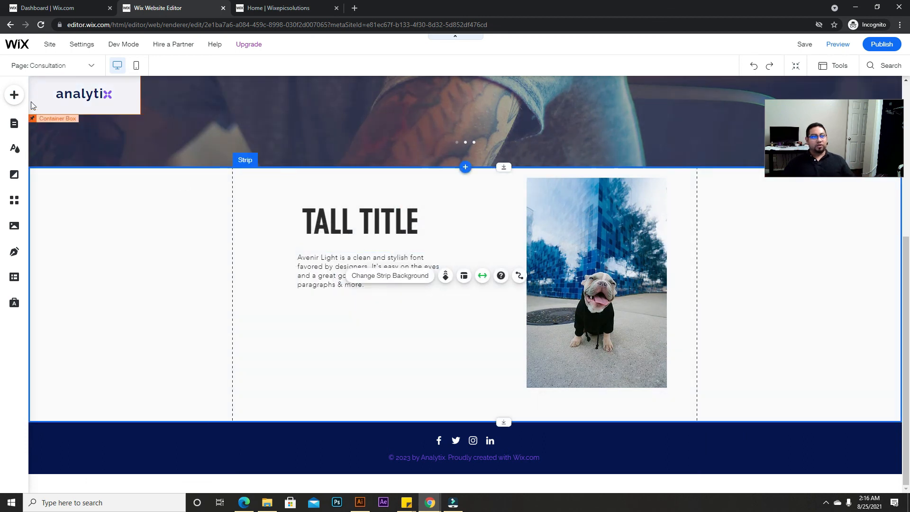
Step: Place the solid blue themed button below the paragraph in the strip
left_click(15, 95)
left_click(49, 147)
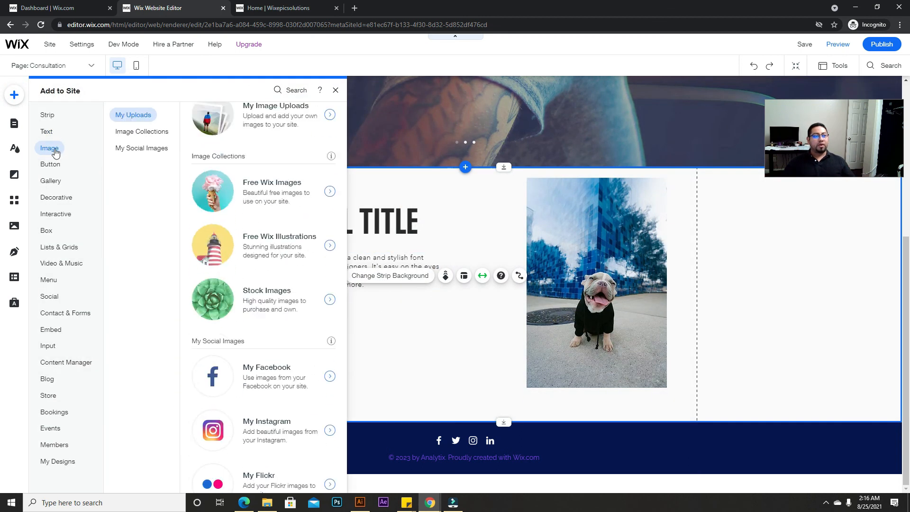
left_click(57, 167)
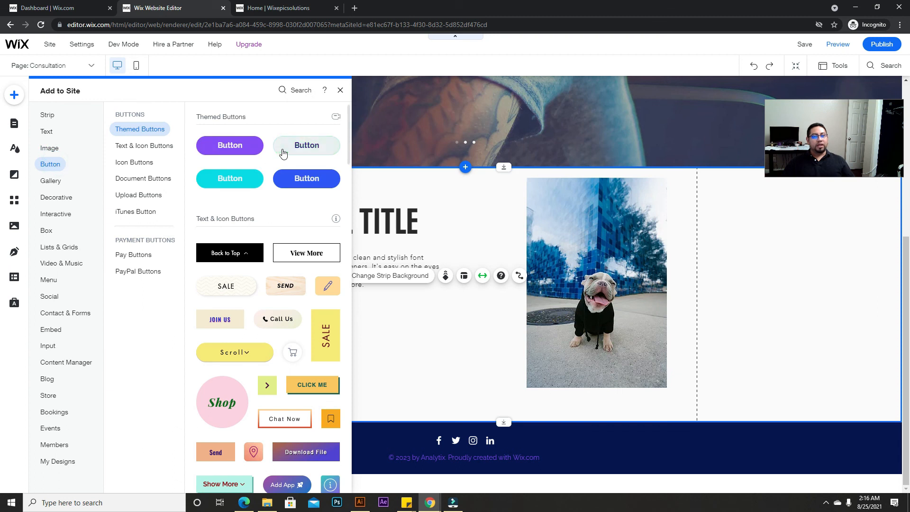
left_click_drag(316, 182, 380, 316)
left_click(471, 365)
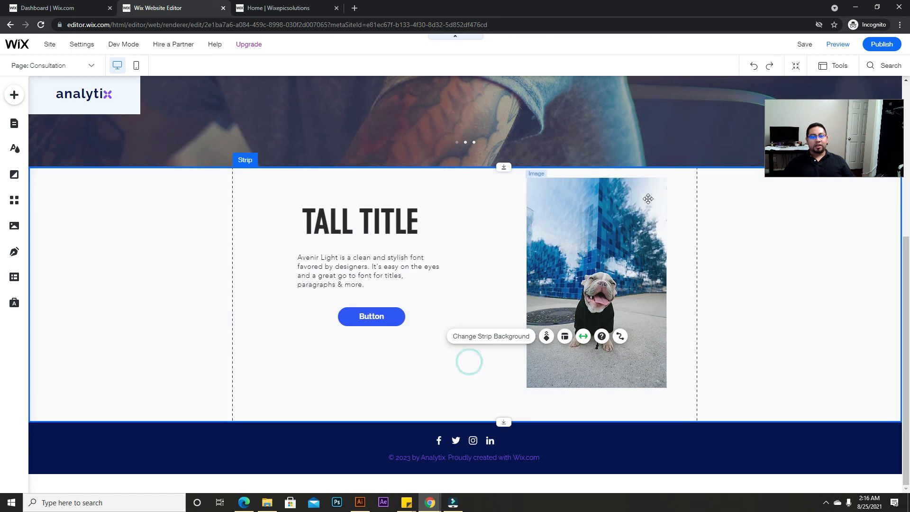
Step: Save the site and dismiss the save dialog without publishing
scroll(472, 319, "up", 5)
scroll(471, 319, "down", 5)
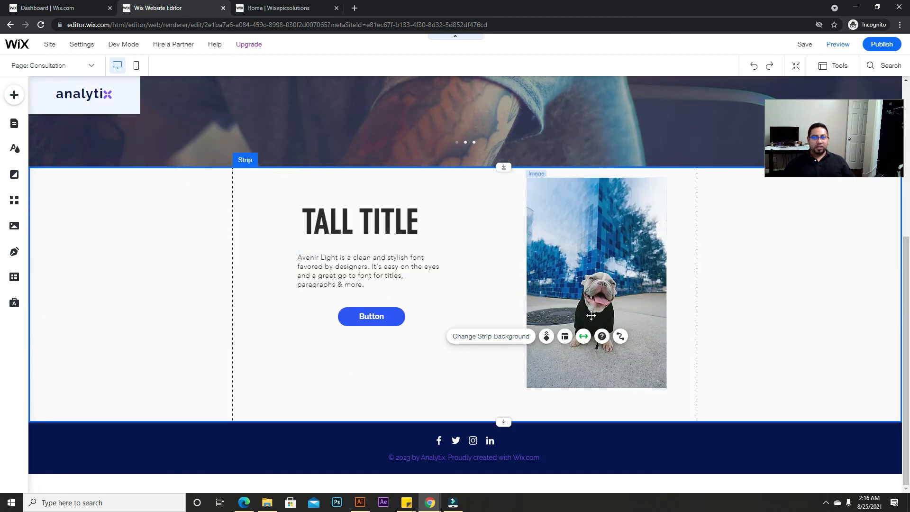
left_click(802, 45)
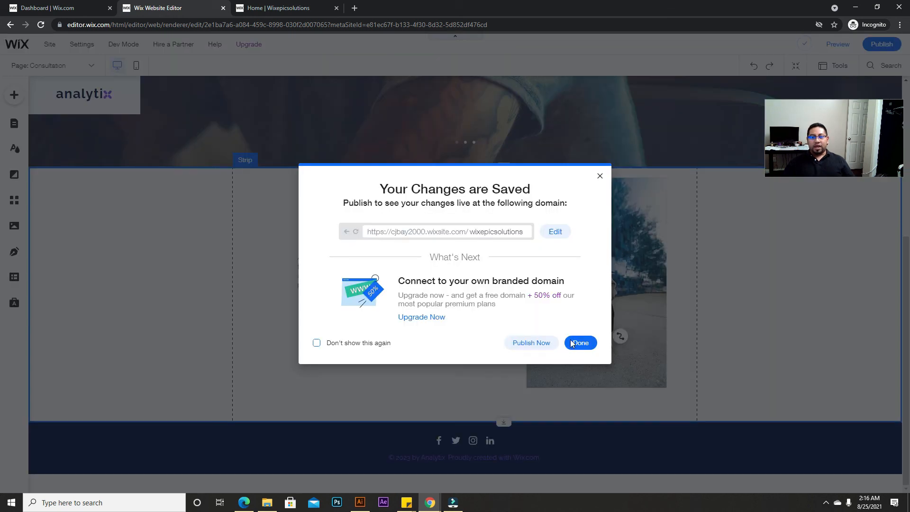
left_click(580, 350)
Step: Apply the Glide-In animation to the bulldog image, preview the Consultation page and return to the editor
left_click(605, 269)
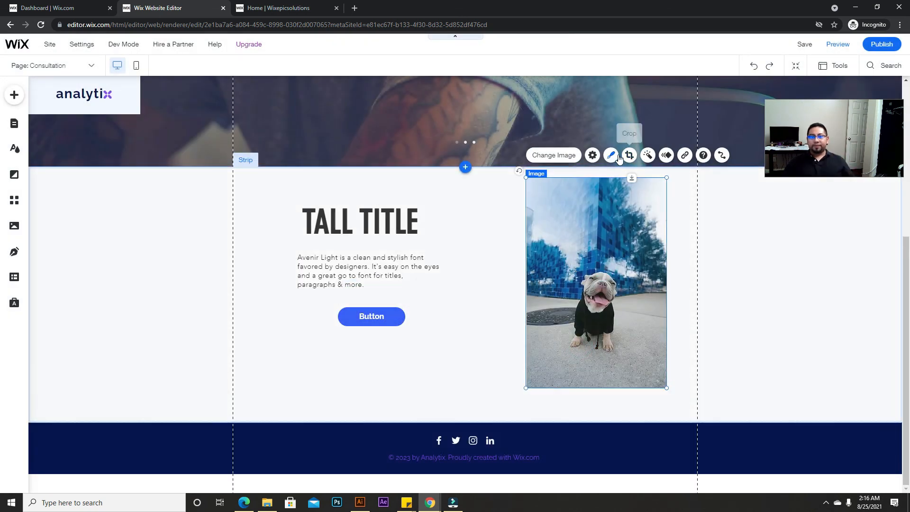
left_click(666, 155)
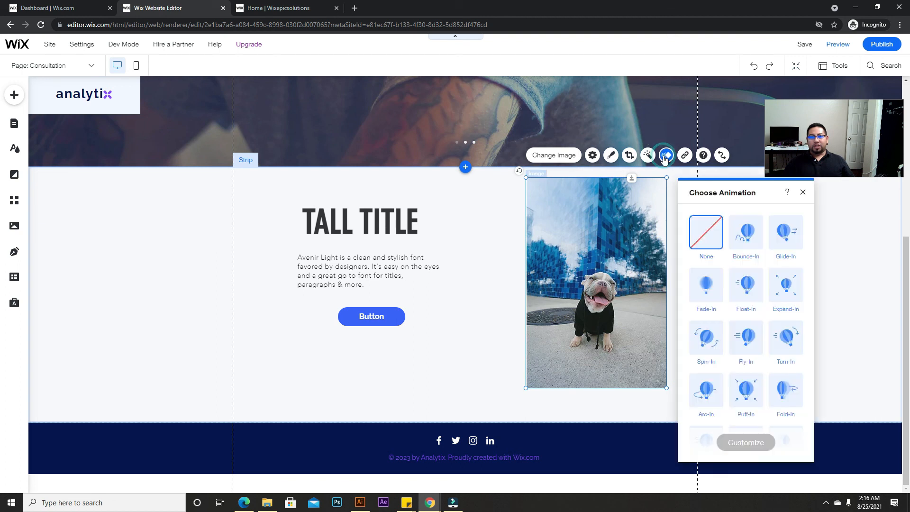
left_click(779, 243)
left_click(837, 44)
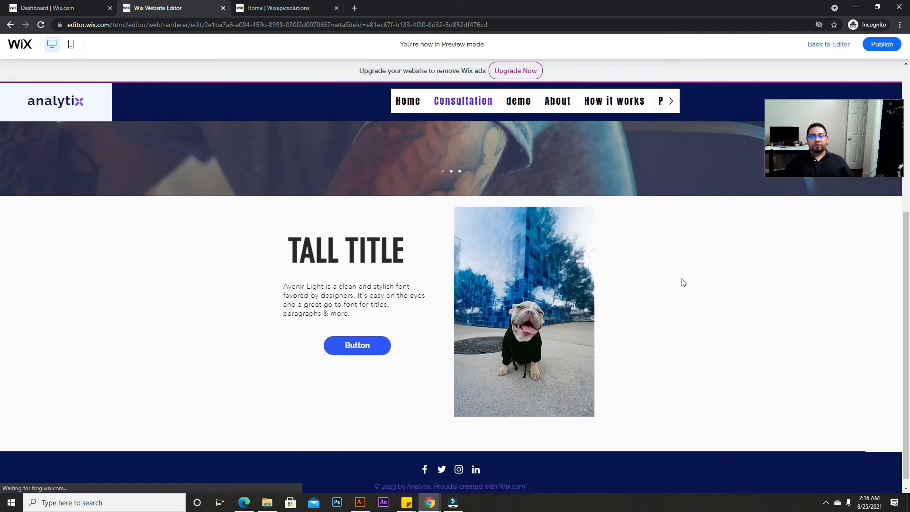
left_click(838, 45)
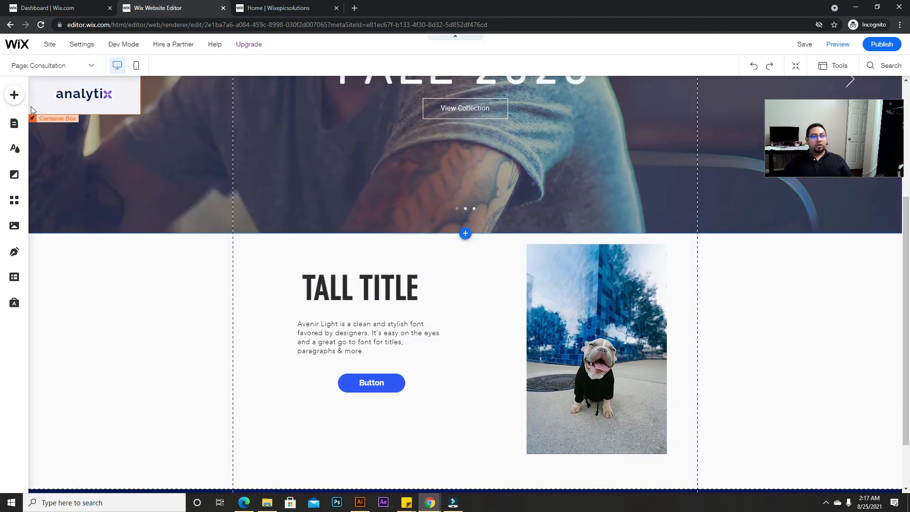
Step: Look over the site menu pages, and bring up the selection of color themes for the site
left_click(14, 123)
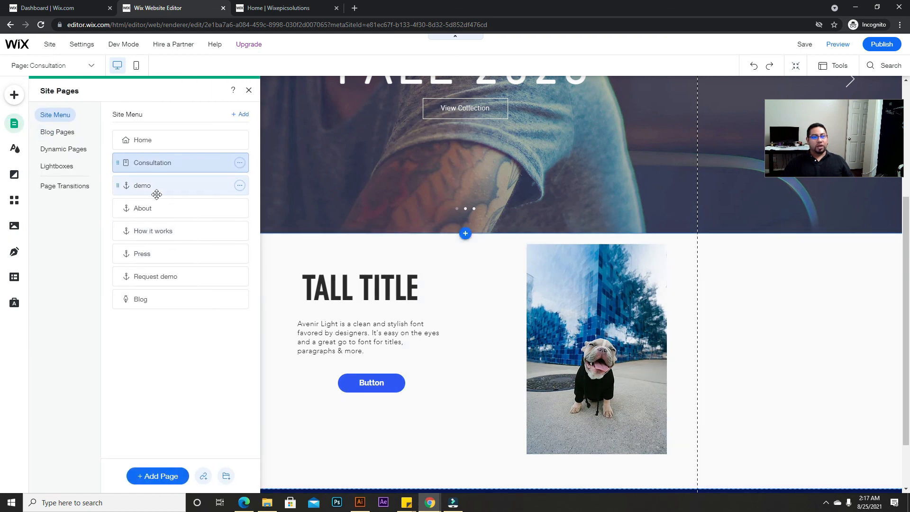
left_click(16, 151)
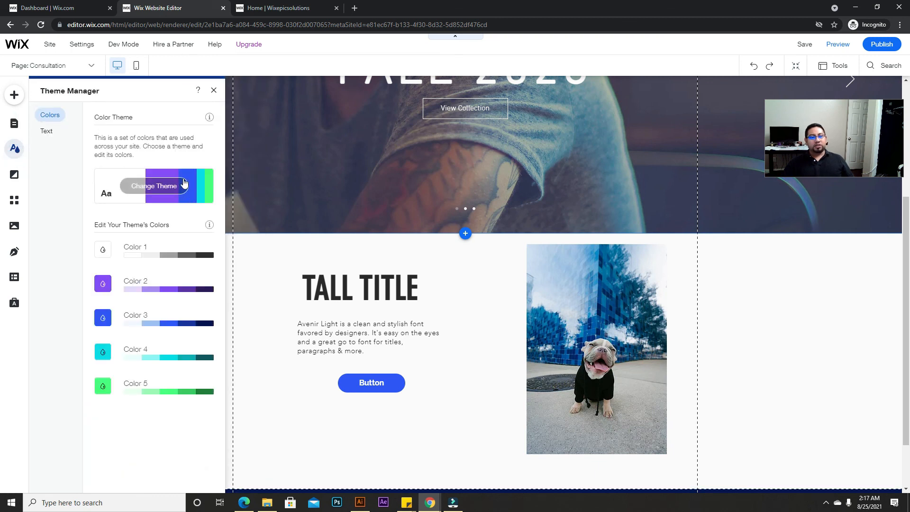
scroll(402, 124, "up", 4)
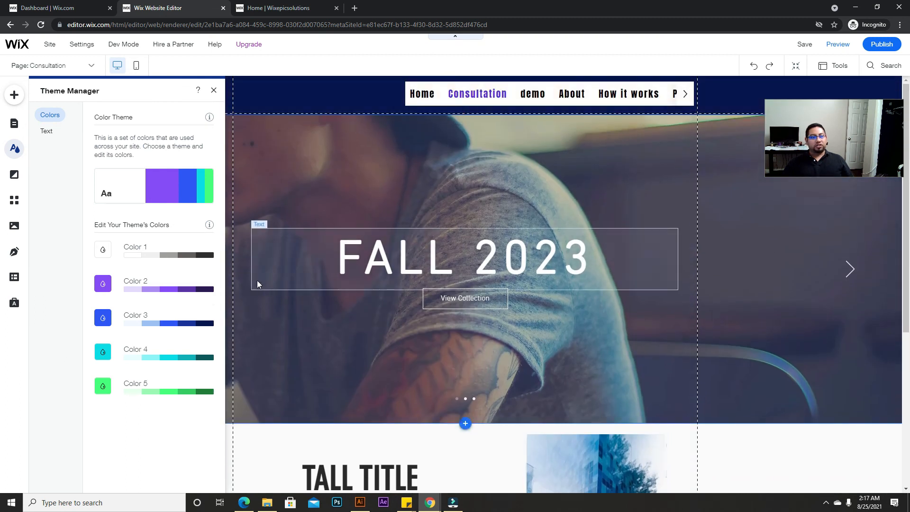
left_click(156, 187)
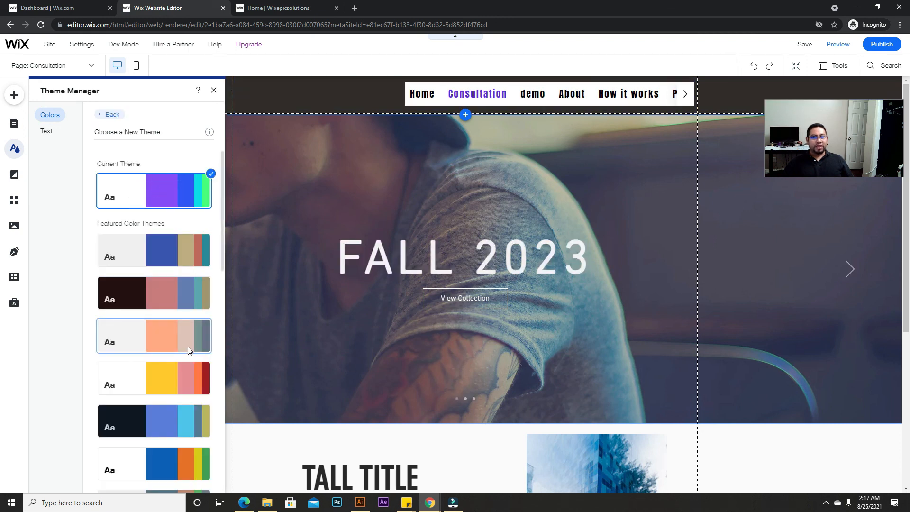
Step: Try the featured color theme of white, yellow, pink, orange and dark red on the site
left_click(186, 384)
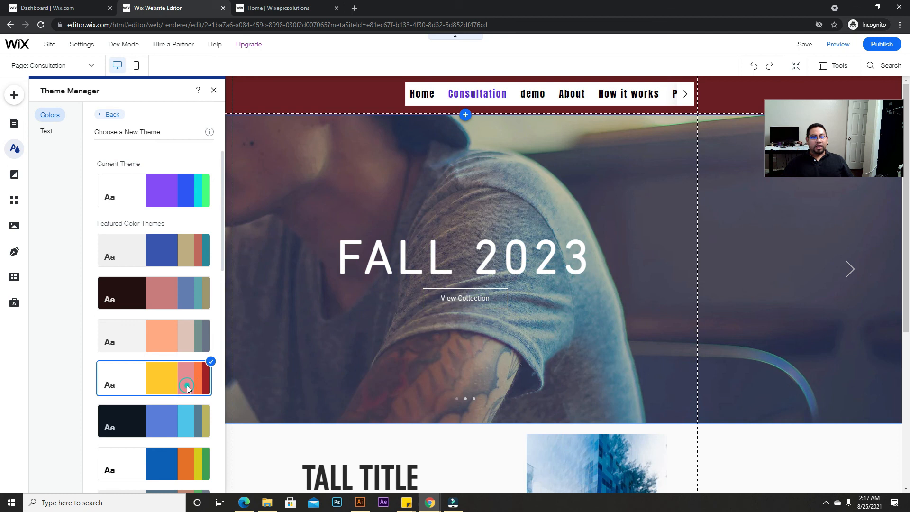
scroll(503, 359, "down", 3)
scroll(503, 359, "down", 2)
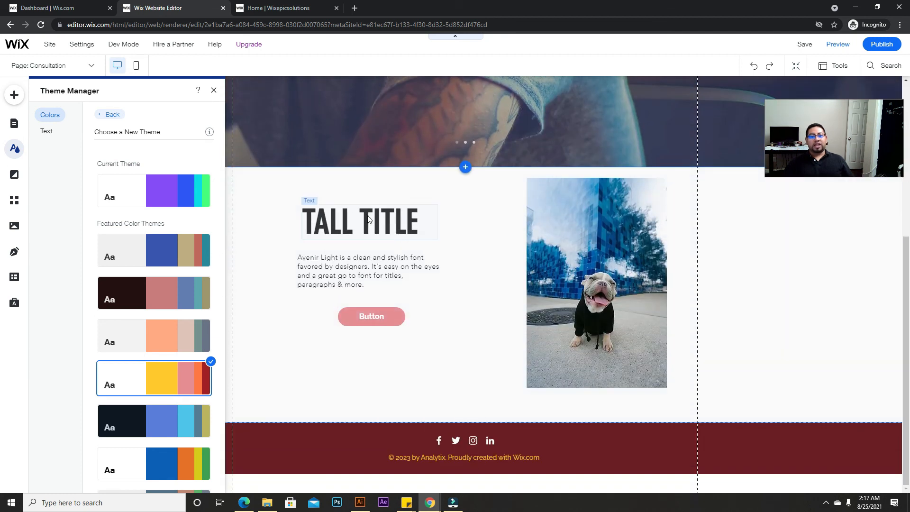
Step: Apply the white, red, teal, blue and gray color theme and check it across the page
scroll(151, 376, "down", 5)
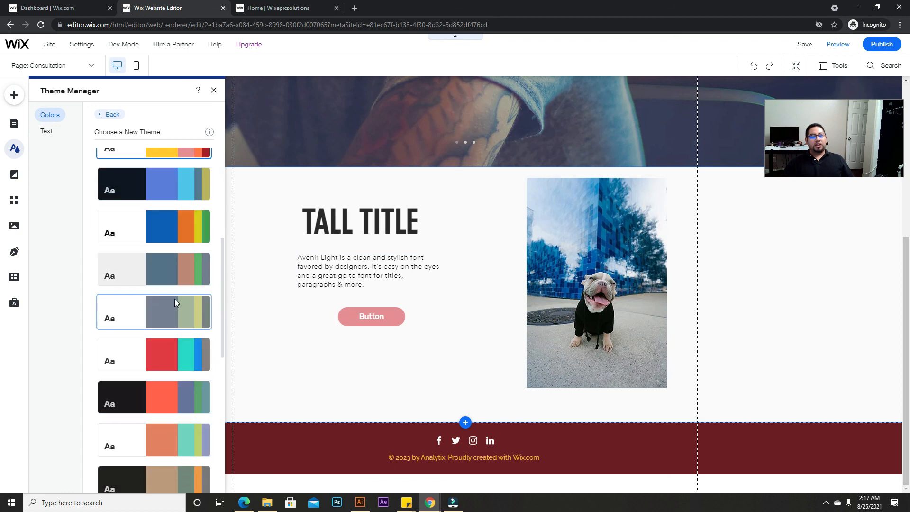
left_click(187, 352)
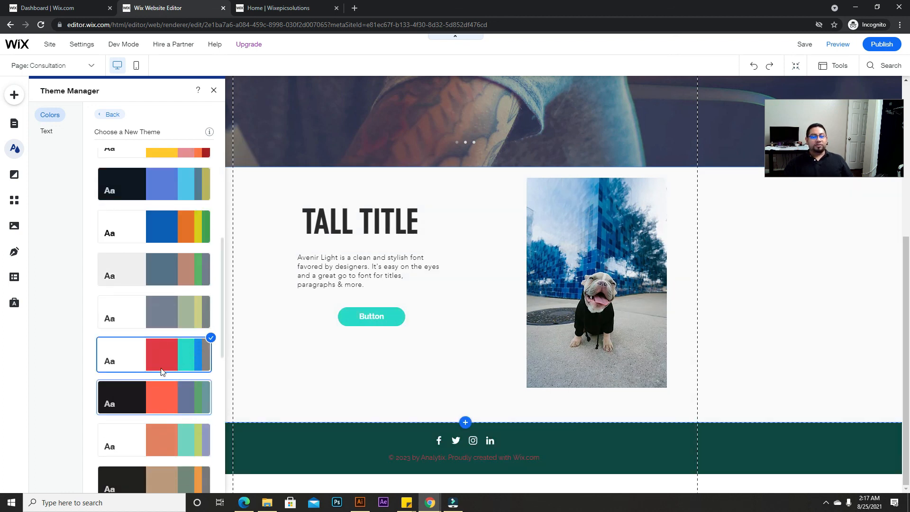
scroll(156, 331, "up", 2)
scroll(618, 275, "up", 1)
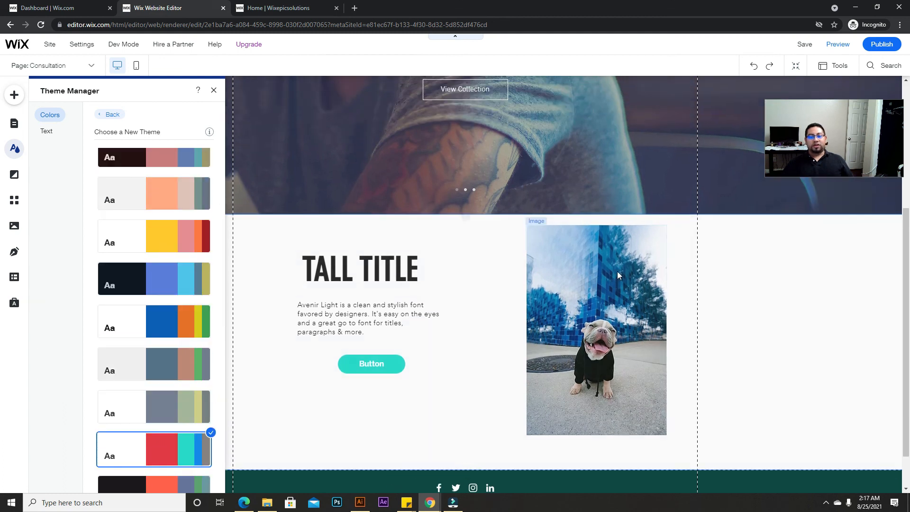
scroll(474, 387, "up", 1)
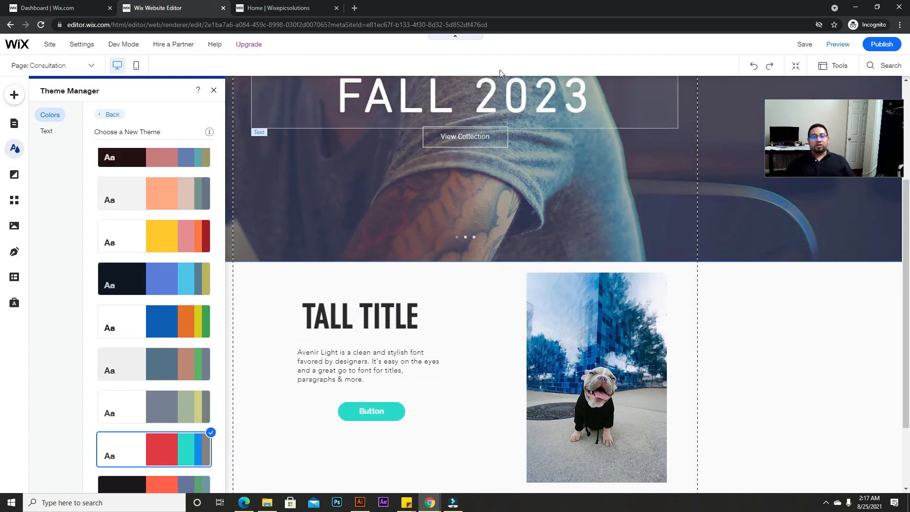
scroll(493, 311, "up", 2)
scroll(493, 310, "up", 2)
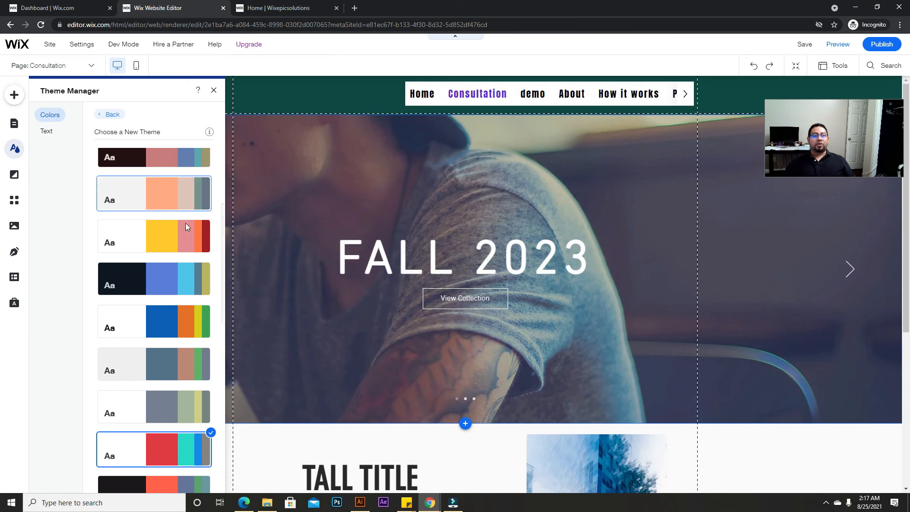
Step: Change Color 2 of the site's color theme to light blue 3AC5E1
scroll(161, 237, "up", 3)
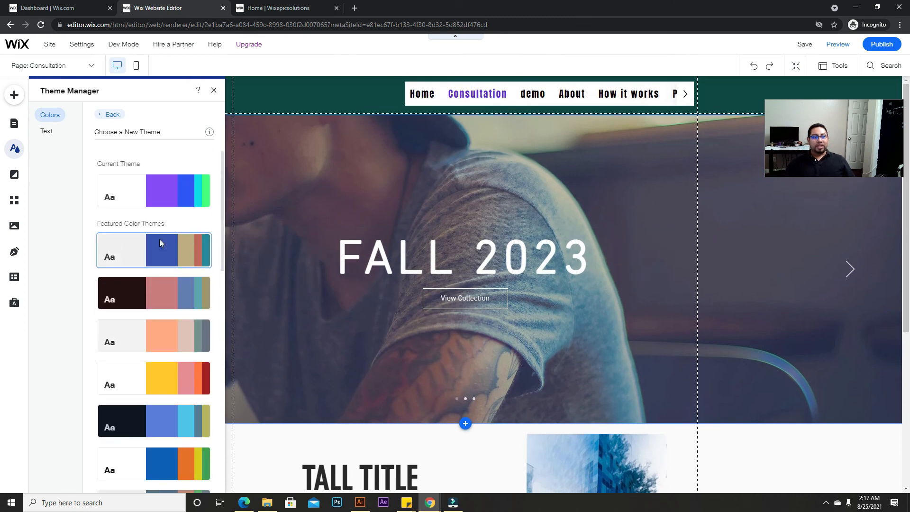
left_click(112, 115)
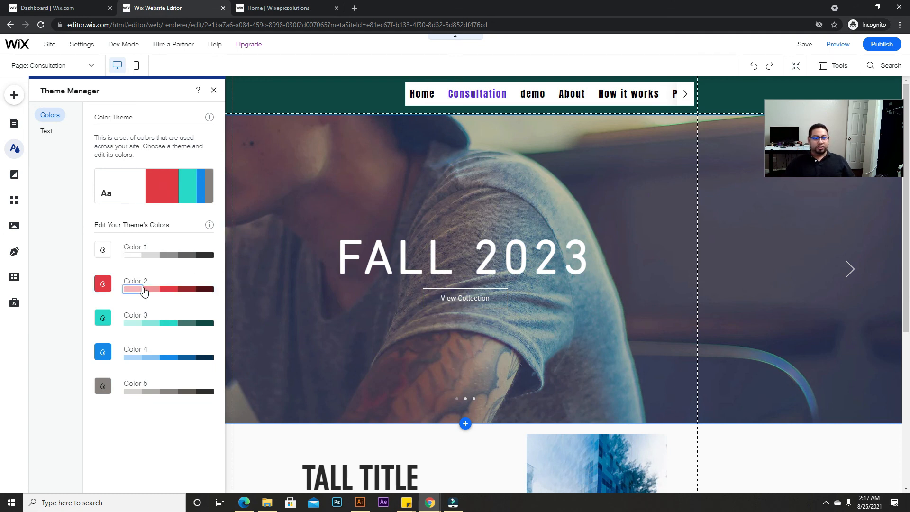
left_click(102, 283)
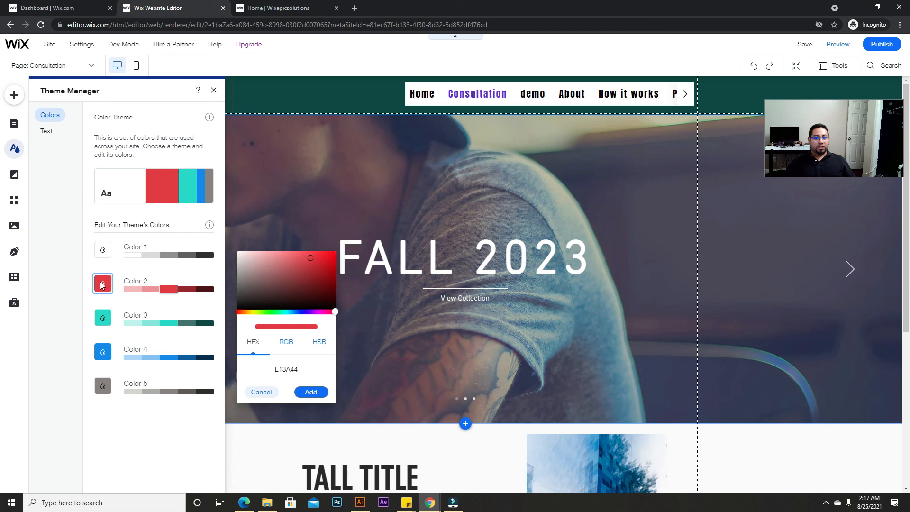
left_click(277, 311)
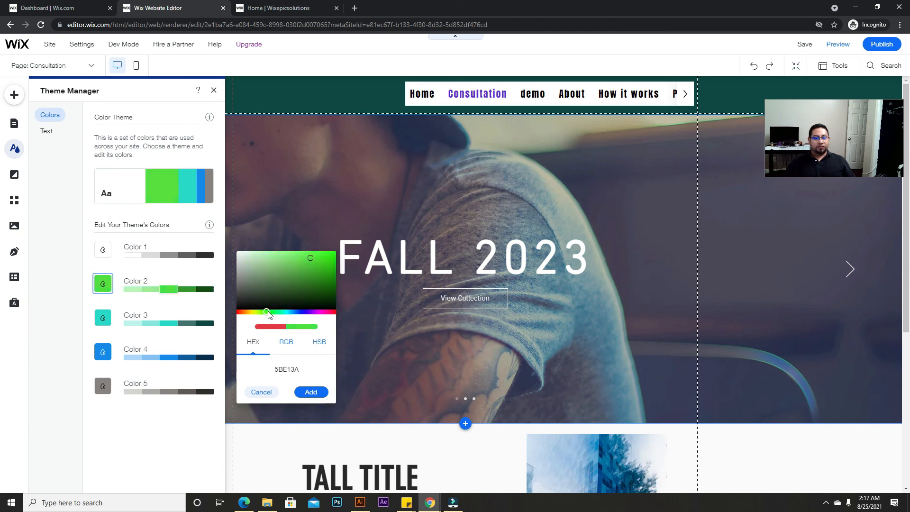
left_click(290, 312)
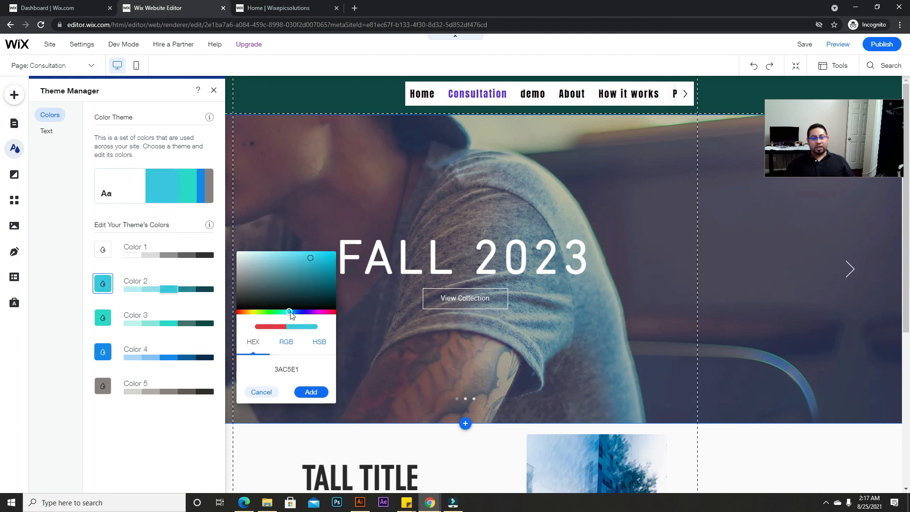
left_click(311, 393)
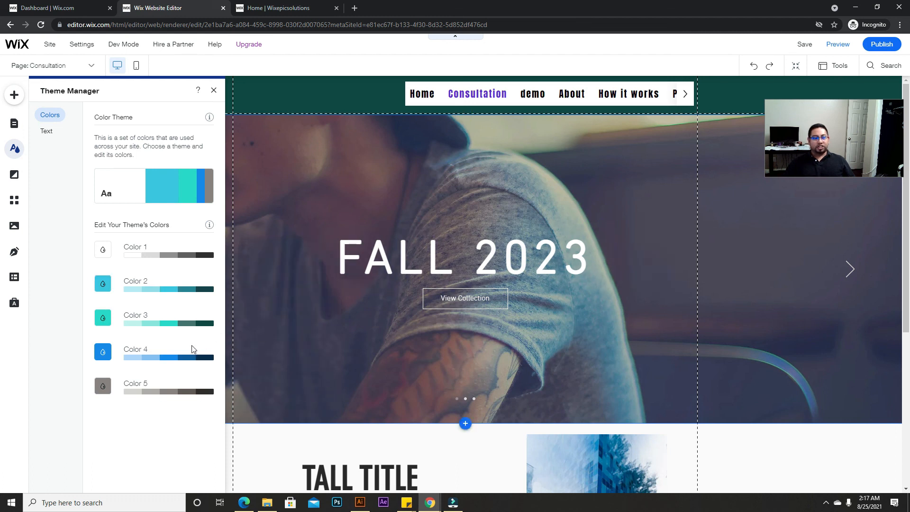
Step: Change Color 3 of the site's color theme to orange-red and check the result along the page
scroll(251, 367, "down", 5)
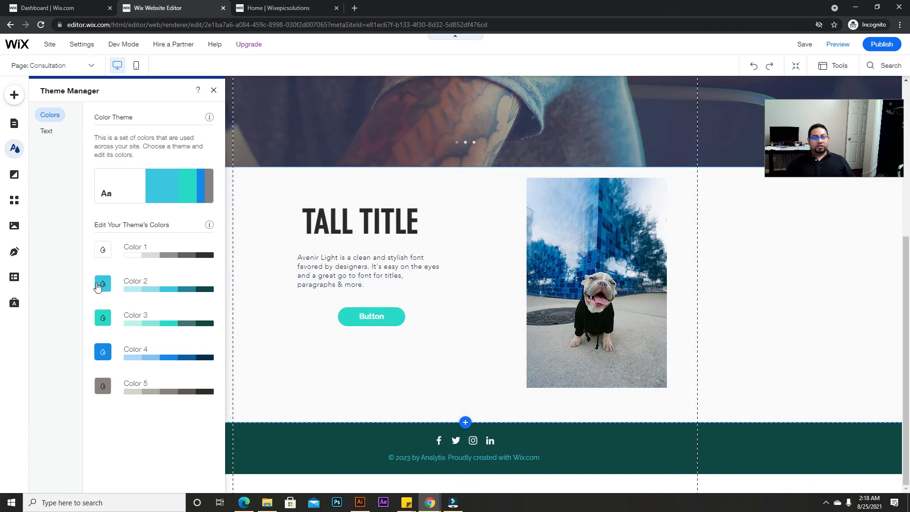
left_click(104, 320)
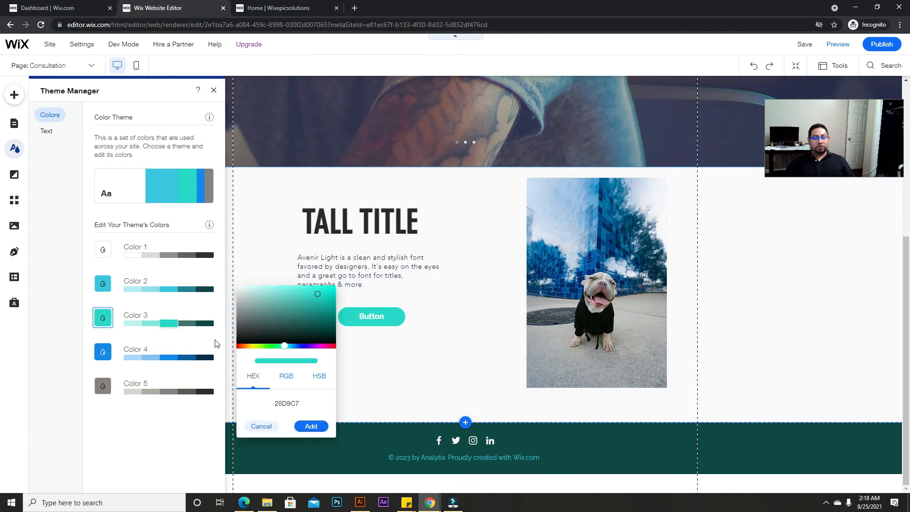
left_click_drag(255, 349, 242, 349)
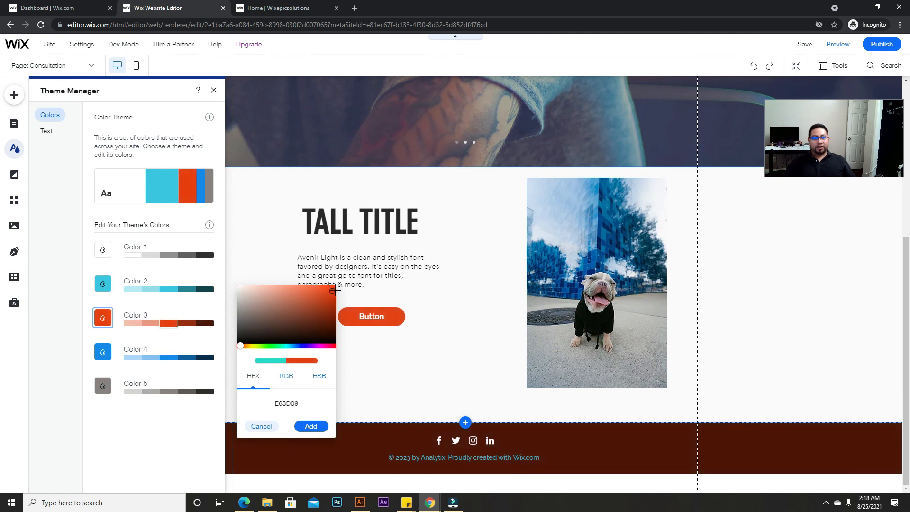
left_click(311, 426)
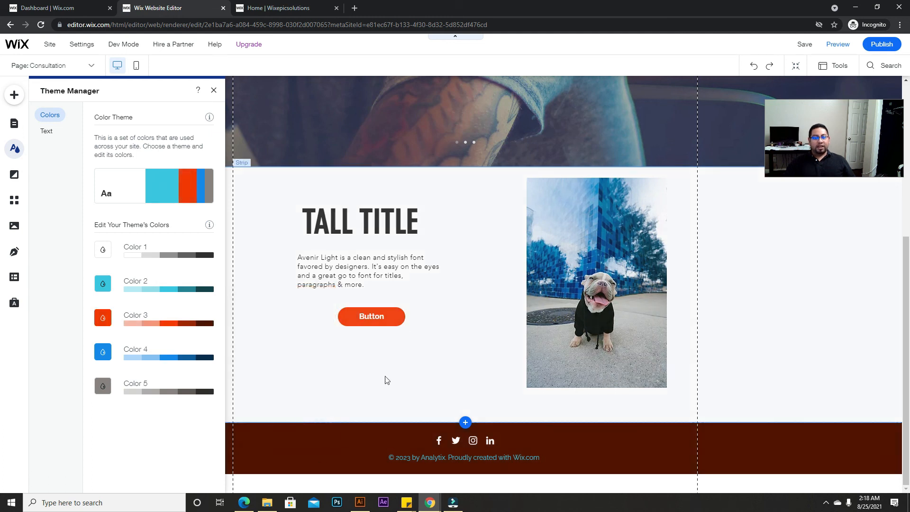
scroll(412, 316, "up", 5)
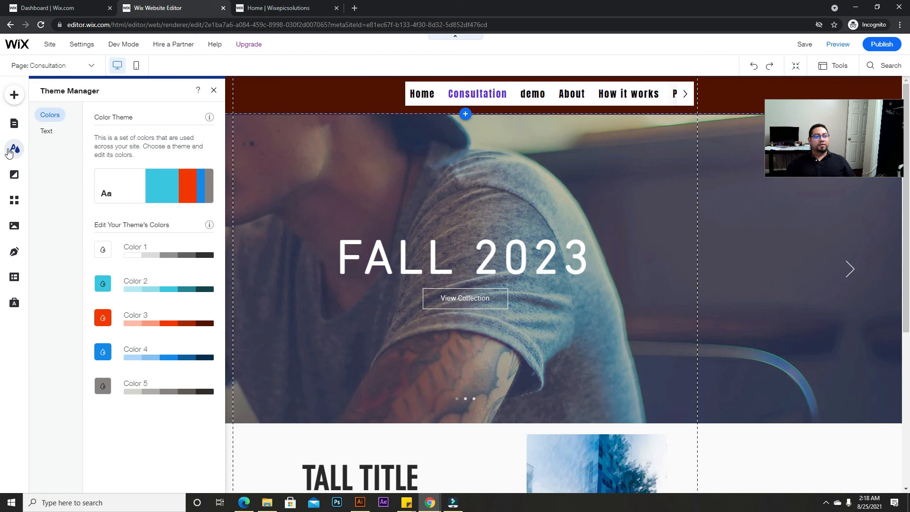
Step: Set the Consultation page's background color to white #FFFFFF and look through the suggested background images
left_click(14, 182)
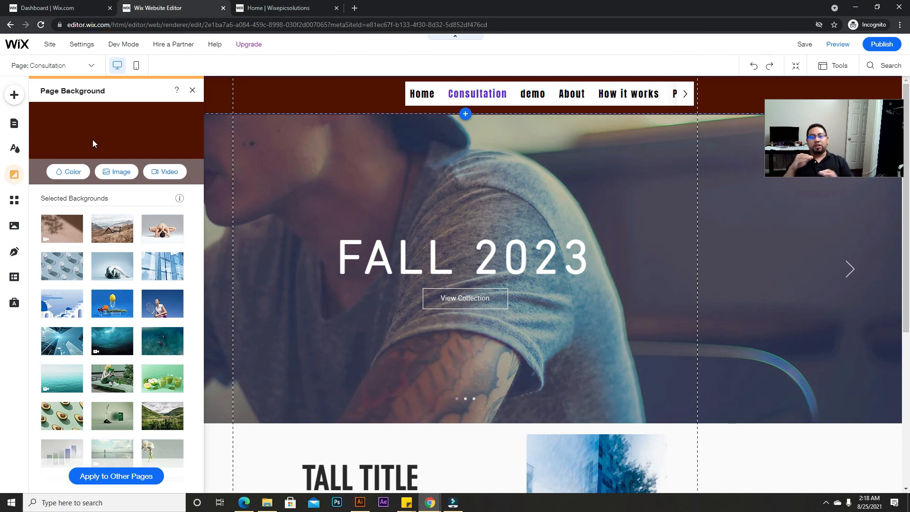
left_click(70, 171)
left_click(96, 225)
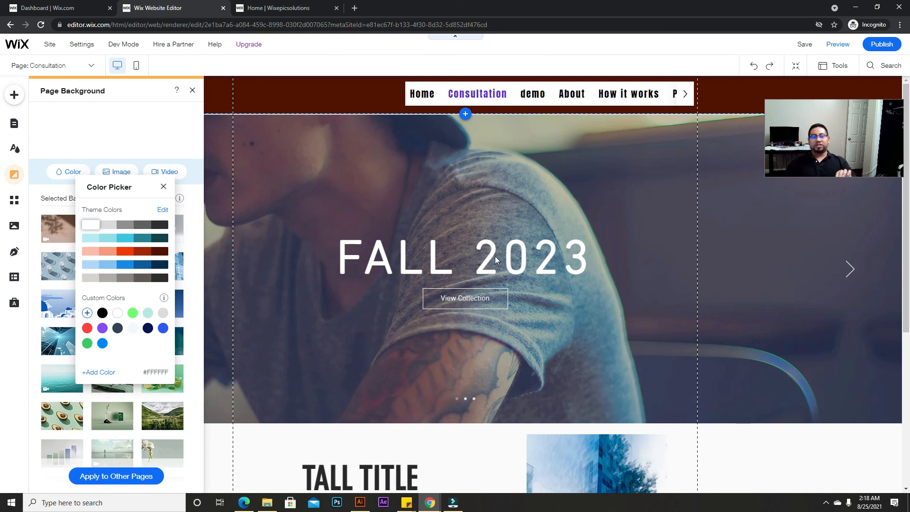
left_click(164, 187)
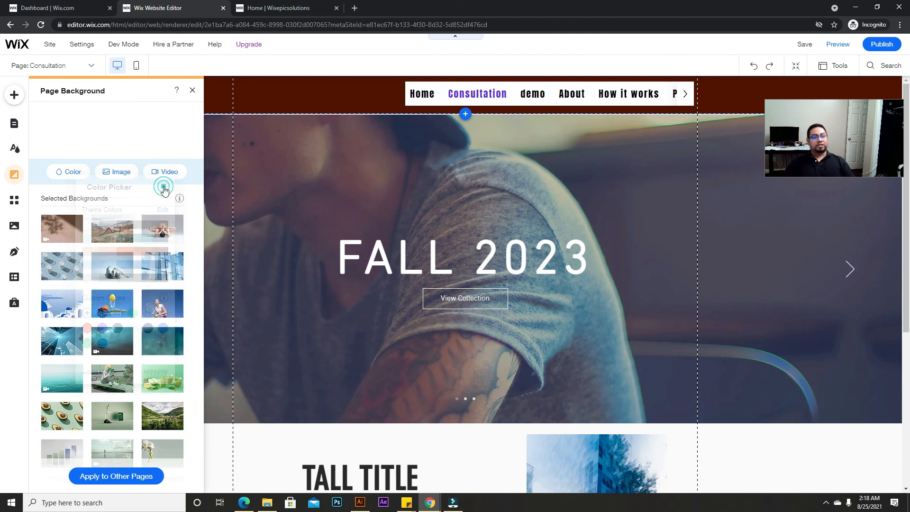
left_click(69, 177)
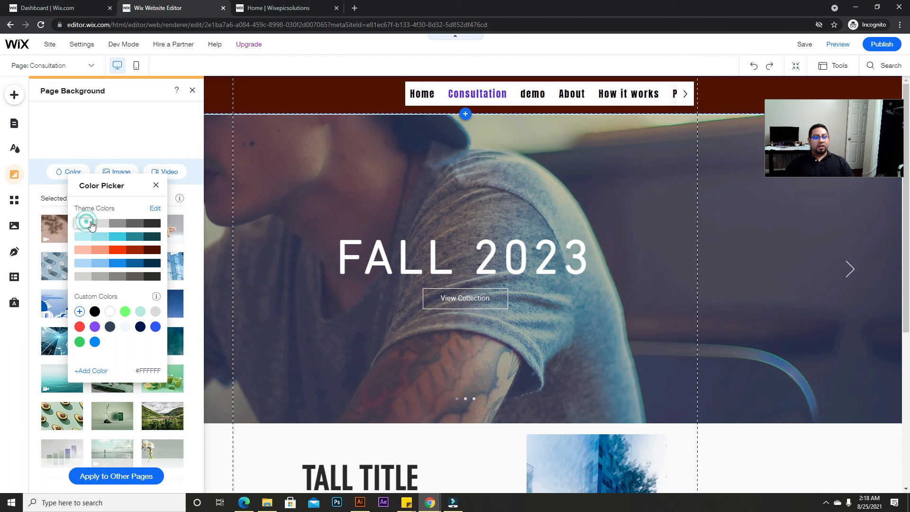
left_click(156, 185)
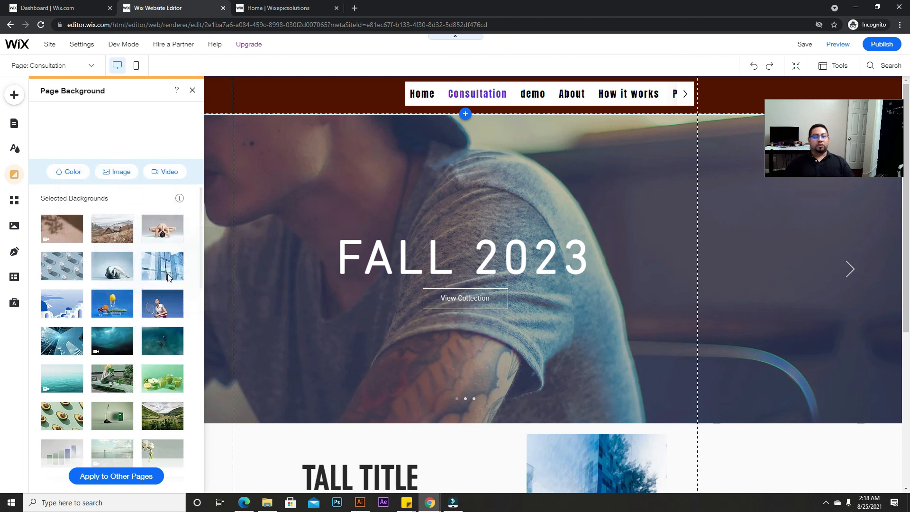
scroll(95, 261, "down", 2)
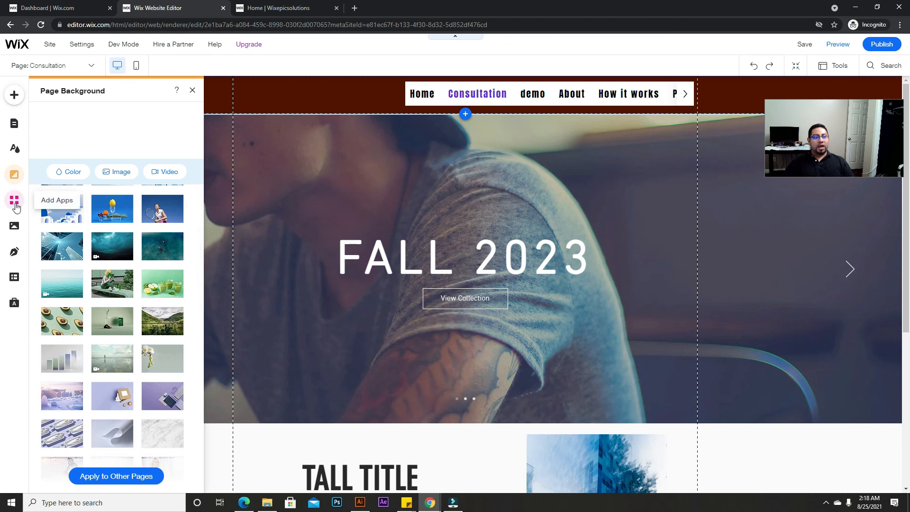
Step: Search the Wix App Market for "booking" and read through the overview of the Wix Bookings app
left_click(14, 200)
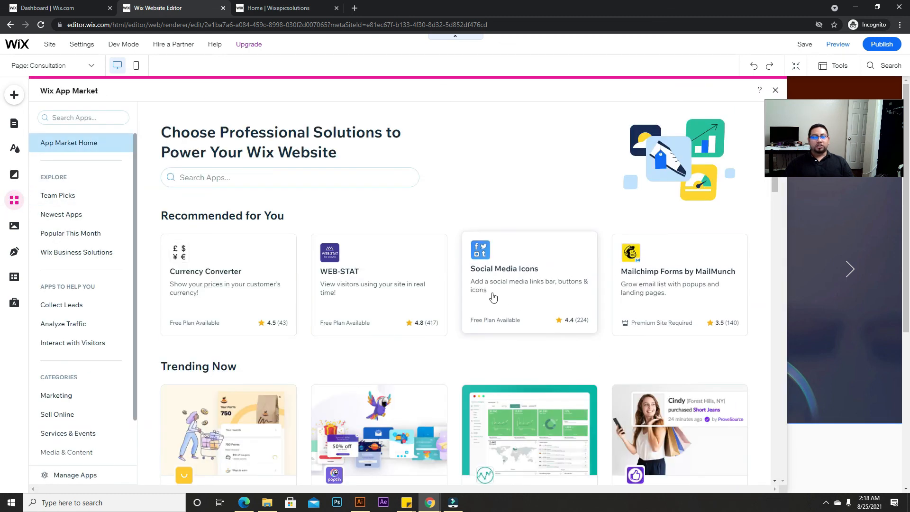
left_click(106, 116)
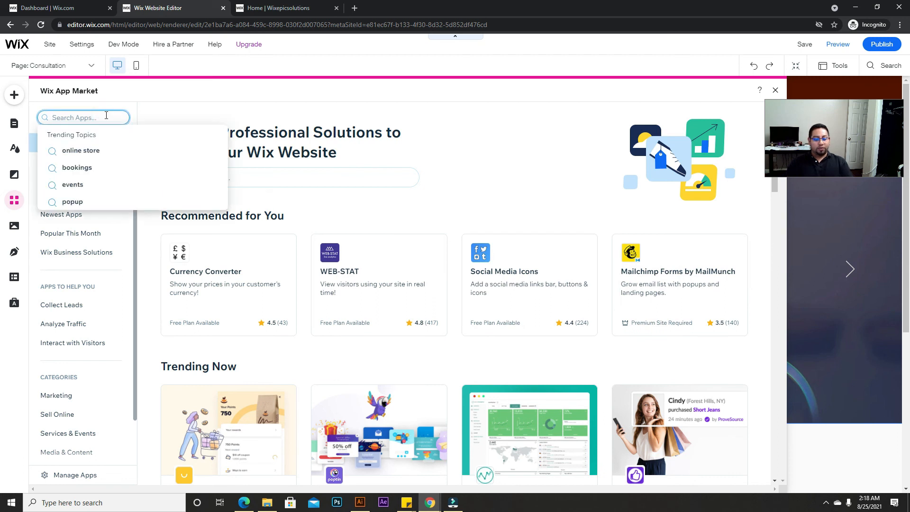
type("booking")
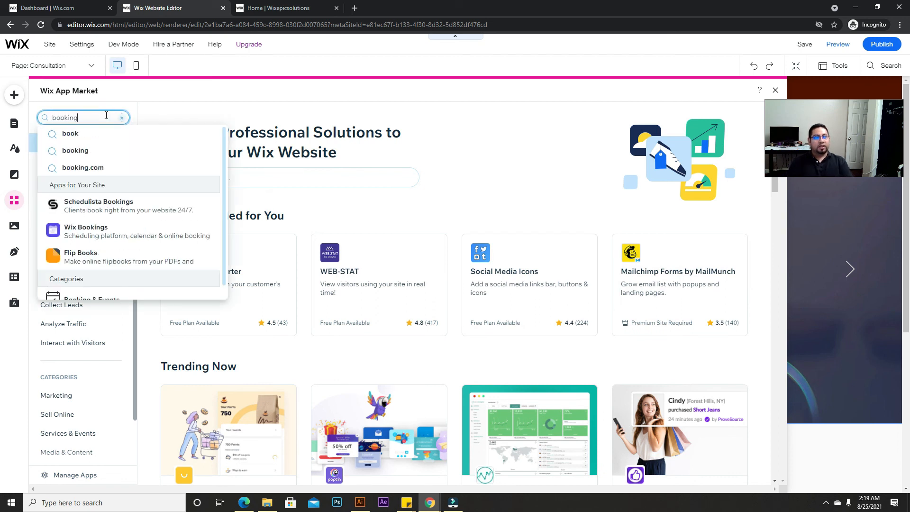
left_click(112, 229)
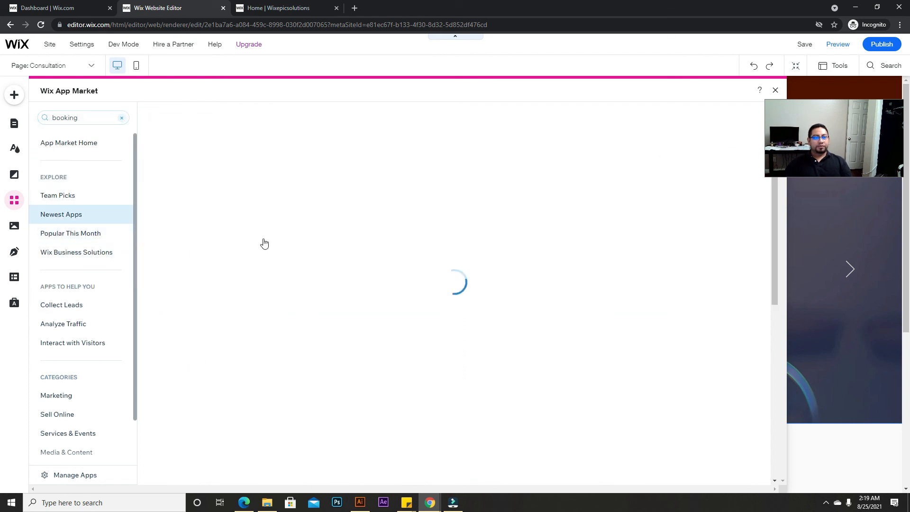
scroll(420, 268, "down", 5)
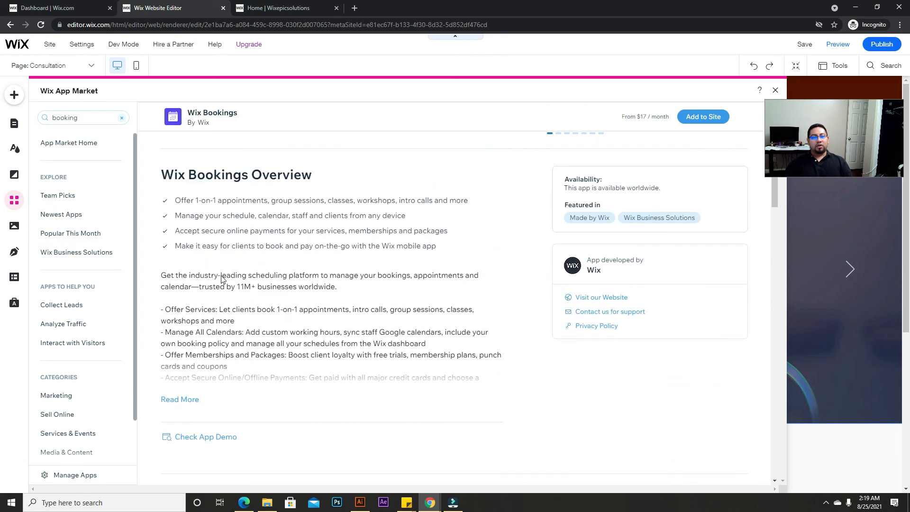
scroll(210, 405, "up", 5)
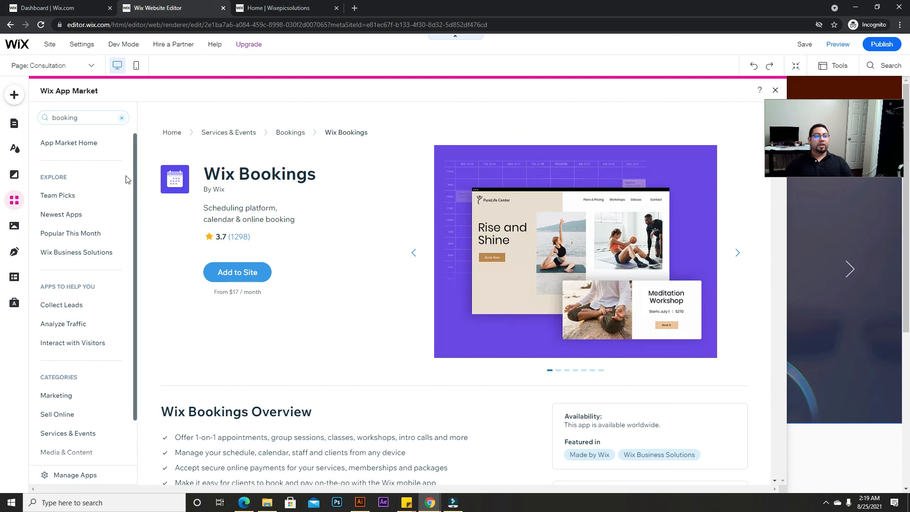
Step: Search the Wix App Market for "pictures", look over the matching apps and close the market
left_click(121, 117)
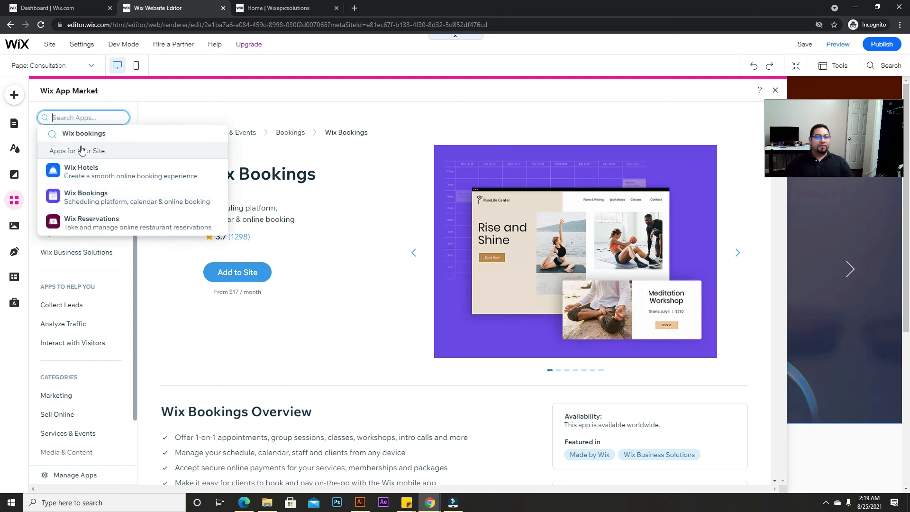
type("pictures")
key("Return")
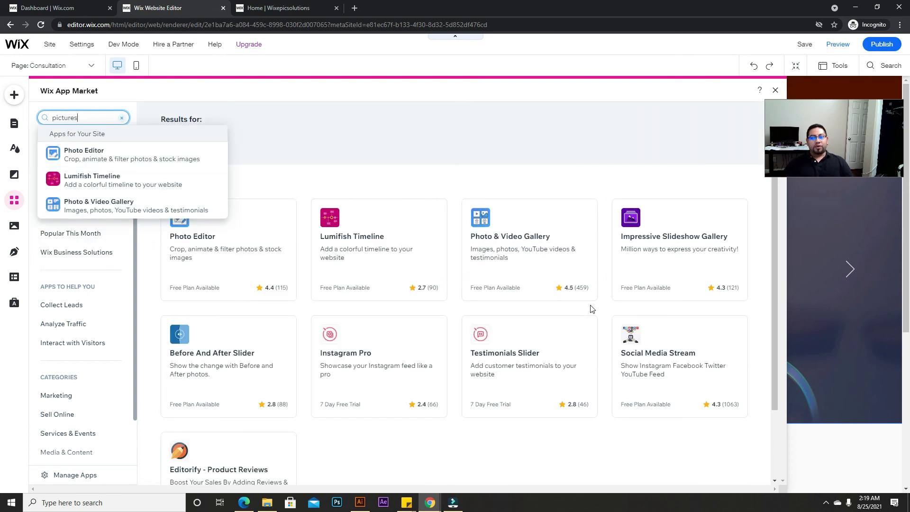
left_click(277, 176)
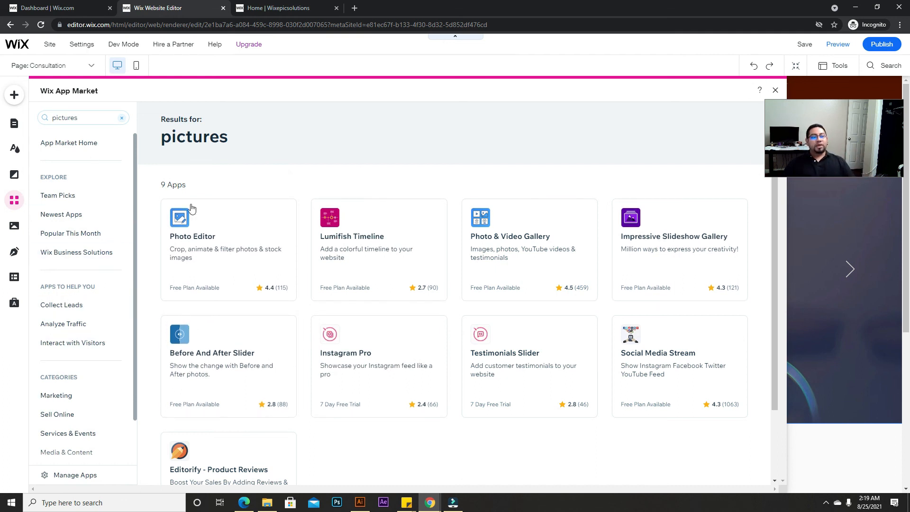
scroll(123, 389, "down", 1)
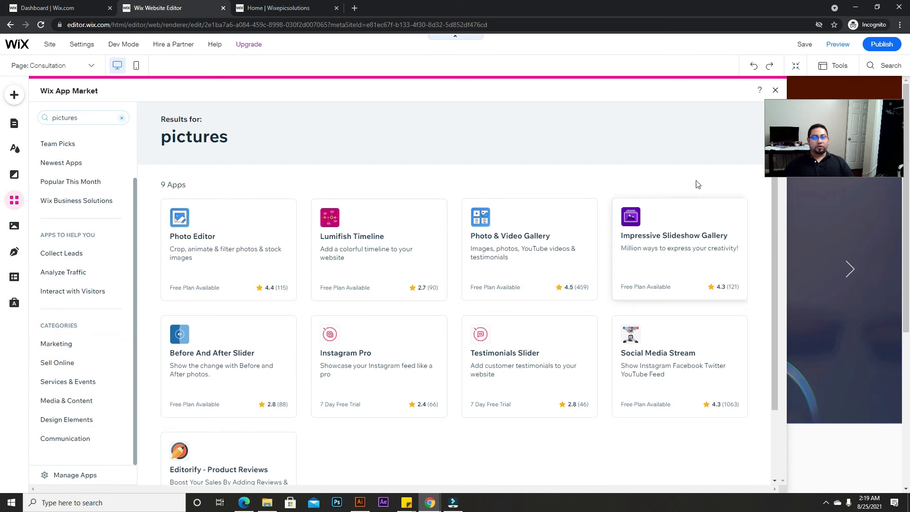
left_click(775, 90)
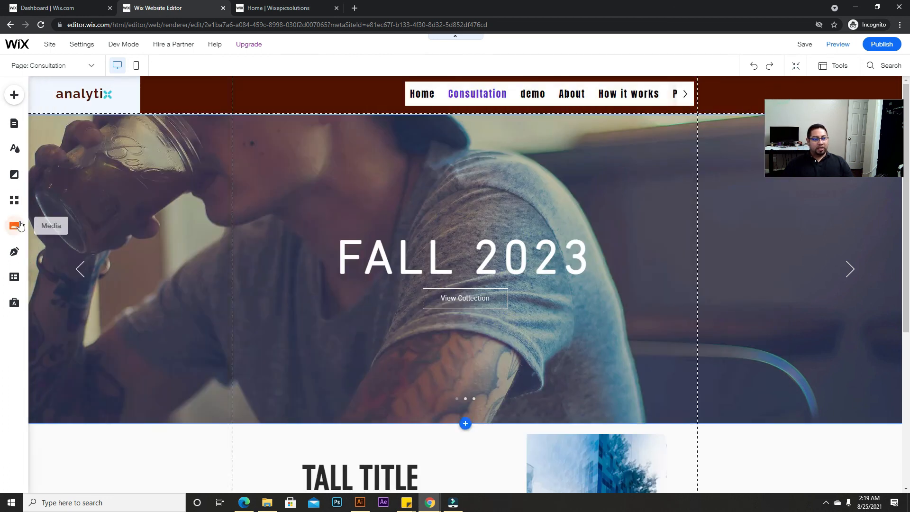
Step: Review the apps installed on the site through the App Market's app management, and return to the page
left_click(14, 201)
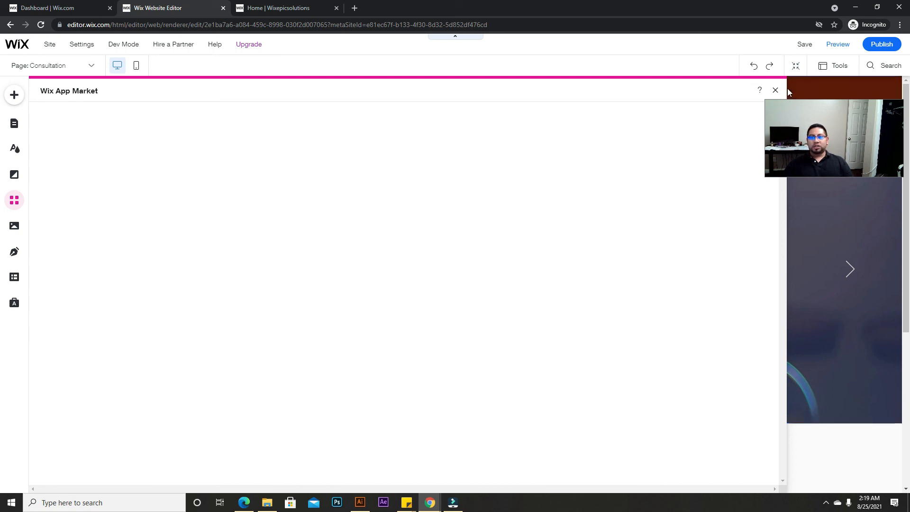
left_click(776, 90)
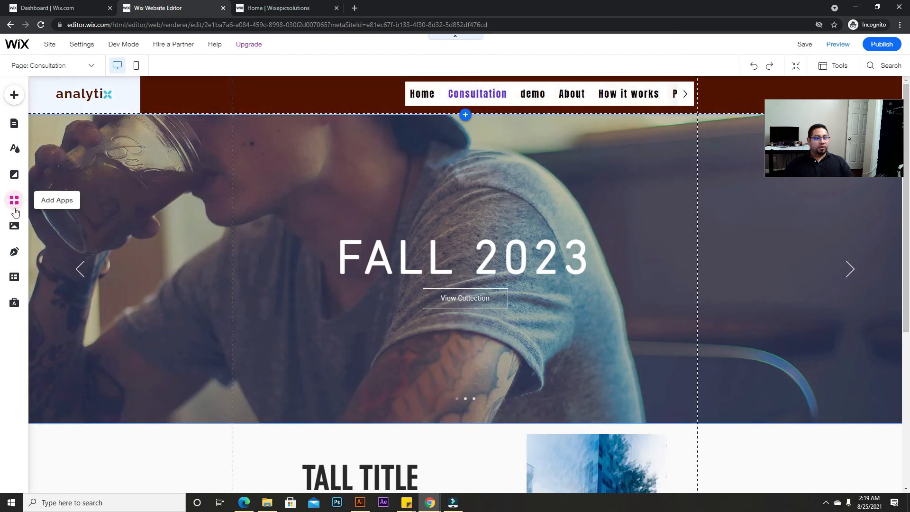
left_click(15, 177)
left_click(14, 204)
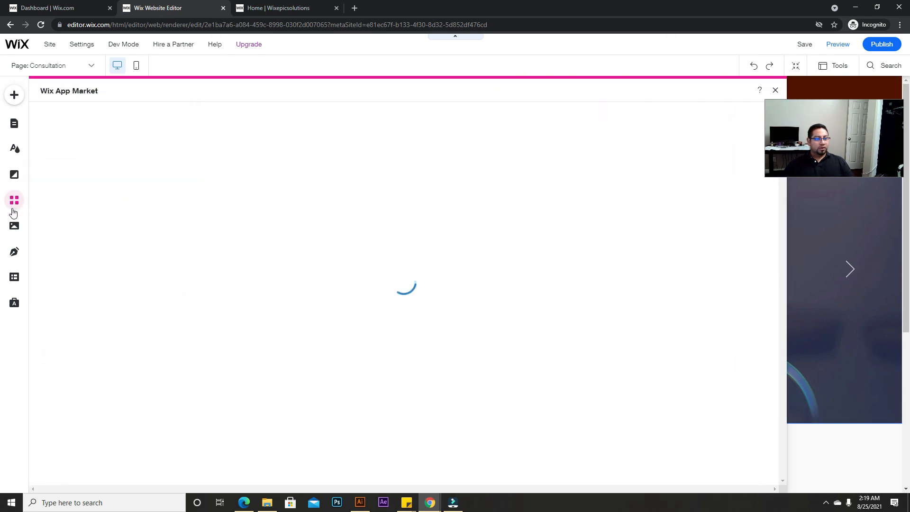
scroll(101, 351, "down", 1)
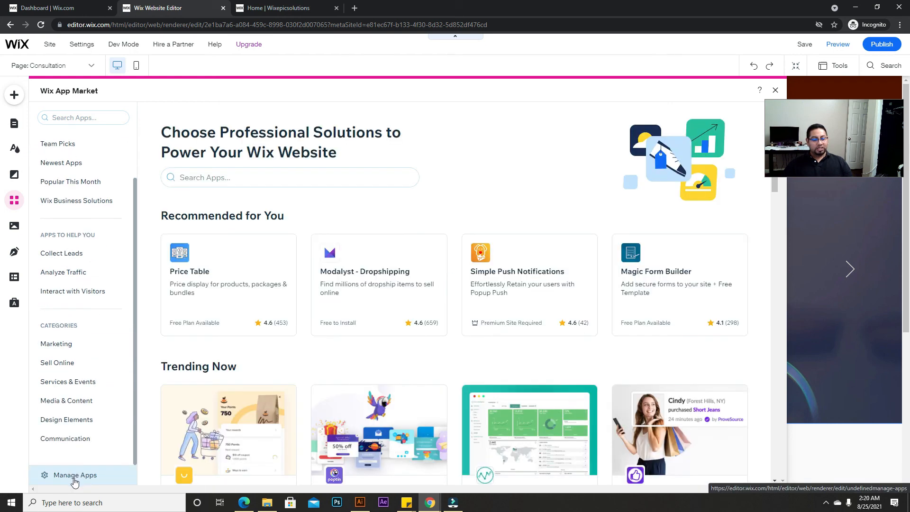
left_click(74, 476)
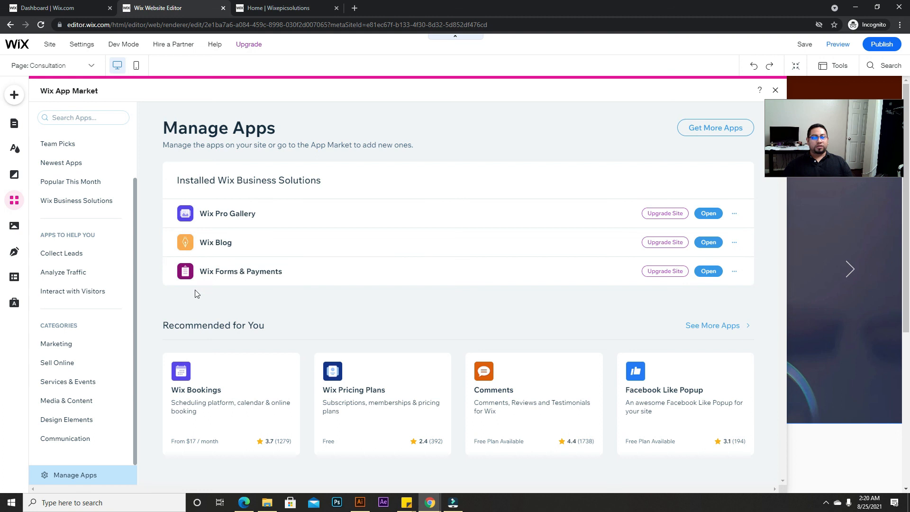
left_click(776, 89)
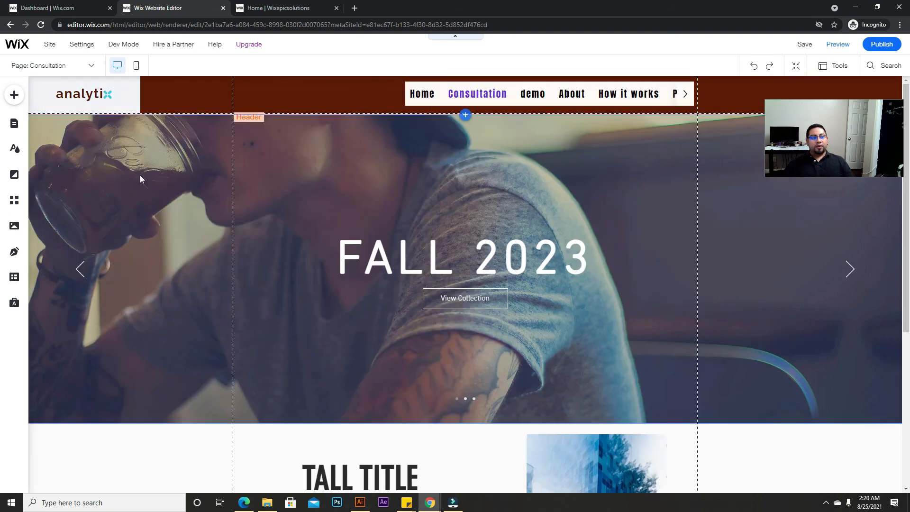
Step: Look through the site's media options, including uploads, Photo Studio, Video Maker and the free Wix images and videos
left_click(14, 232)
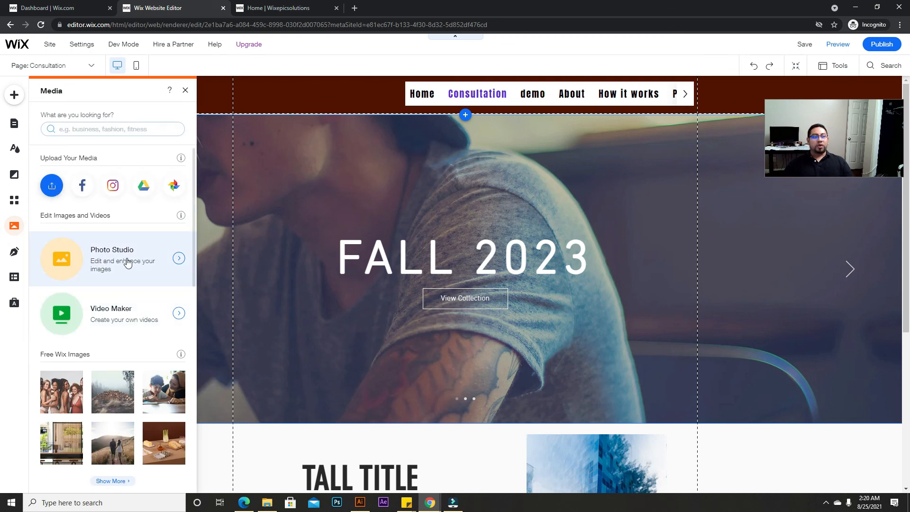
scroll(109, 261, "down", 5)
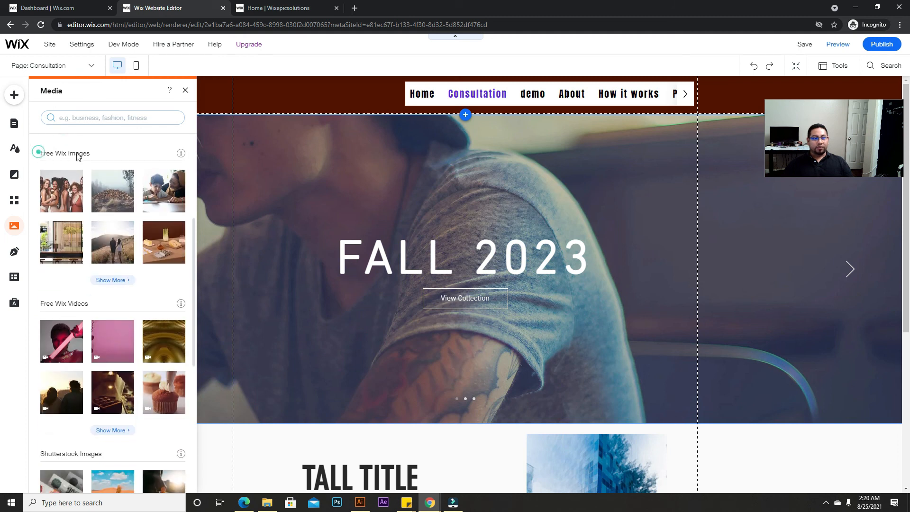
scroll(112, 297, "up", 3)
scroll(113, 290, "down", 8)
scroll(114, 308, "down", 2)
scroll(106, 381, "up", 8)
scroll(103, 376, "up", 2)
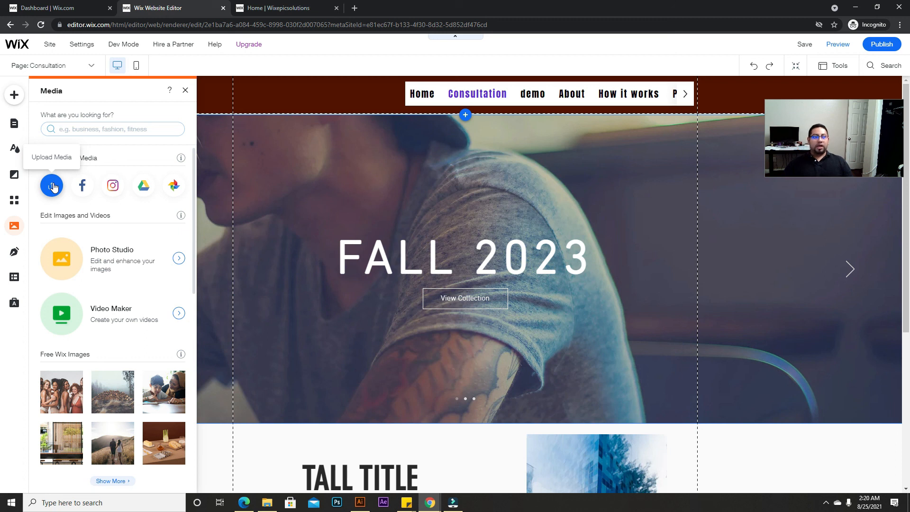
left_click(185, 90)
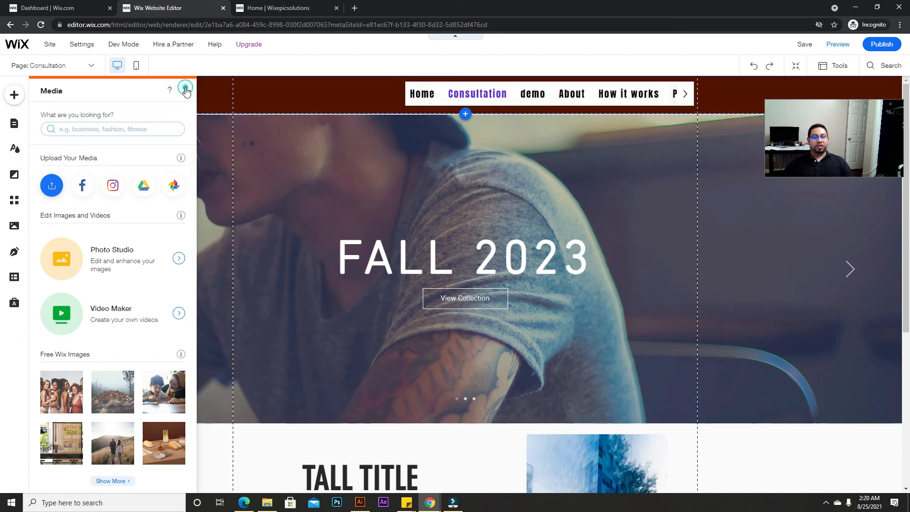
Step: Look at the image types that can be added to the site and at the image chooser for replacing the dog photo
scroll(366, 239, "down", 3)
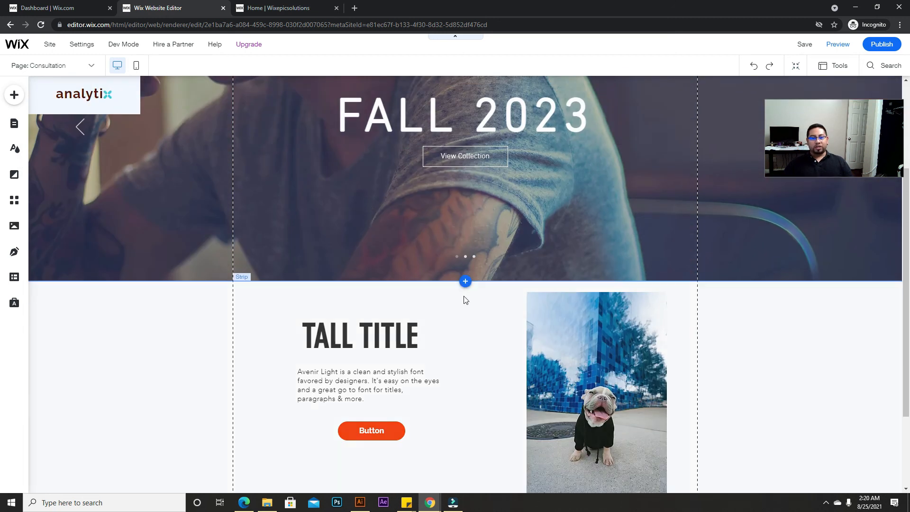
left_click(14, 96)
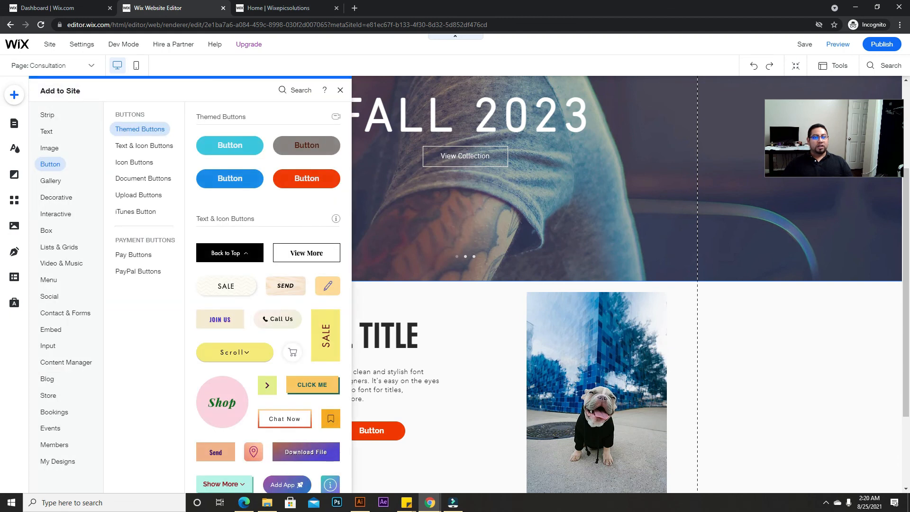
left_click(50, 148)
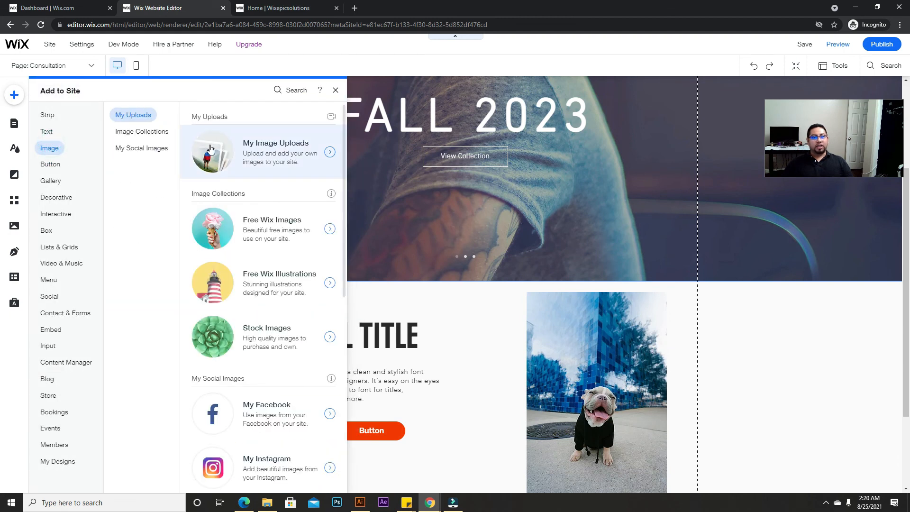
left_click(336, 90)
left_click(563, 314)
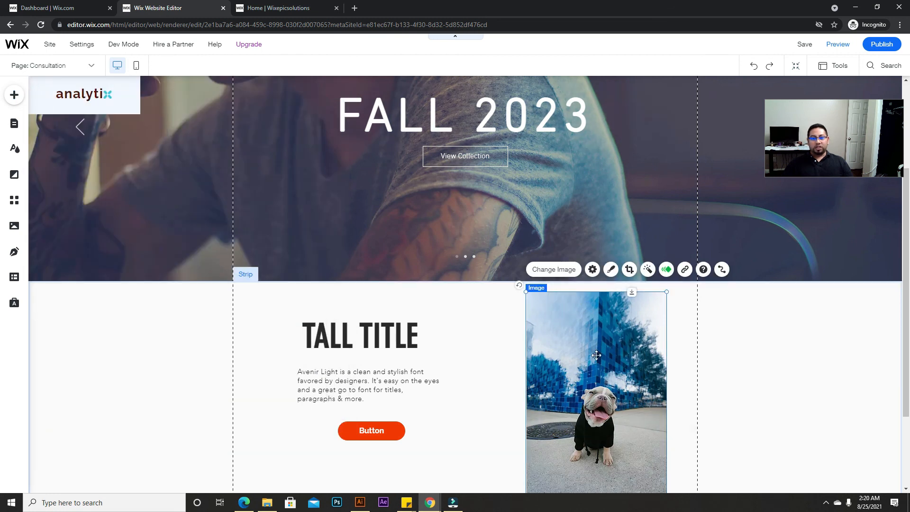
left_click(568, 274)
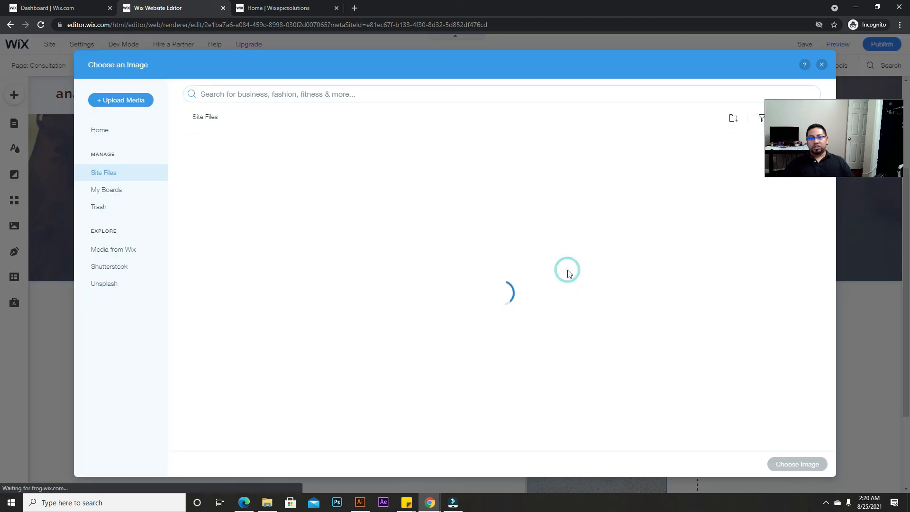
left_click(821, 65)
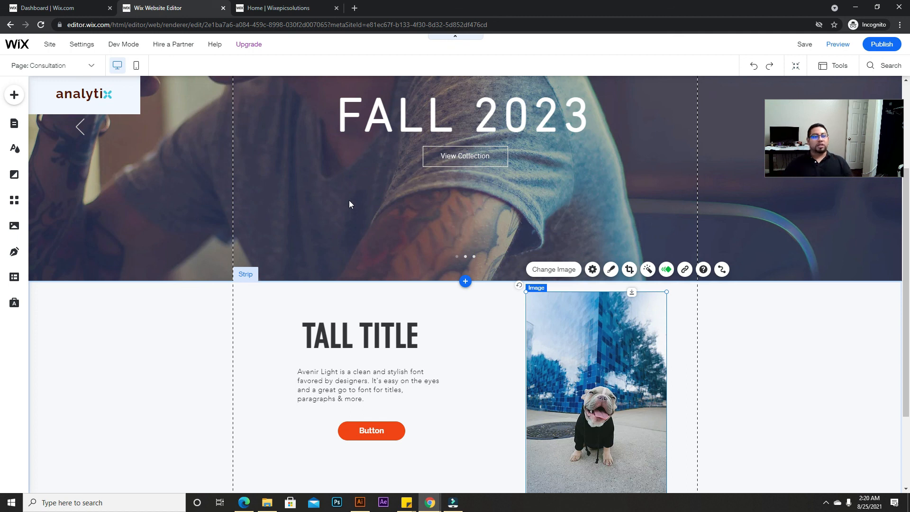
Step: View the Wix Blog manager's options for creating and managing posts, and return to the Consultation page
left_click(15, 252)
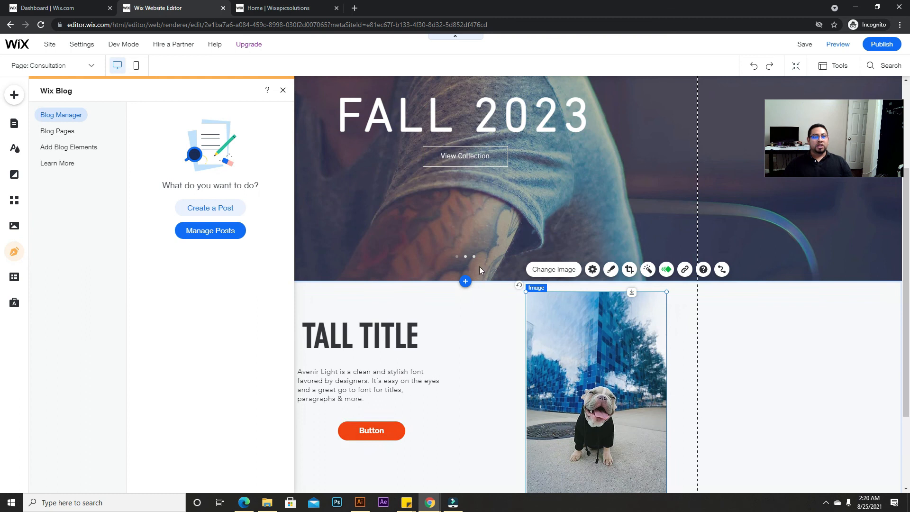
scroll(479, 267, "down", 2)
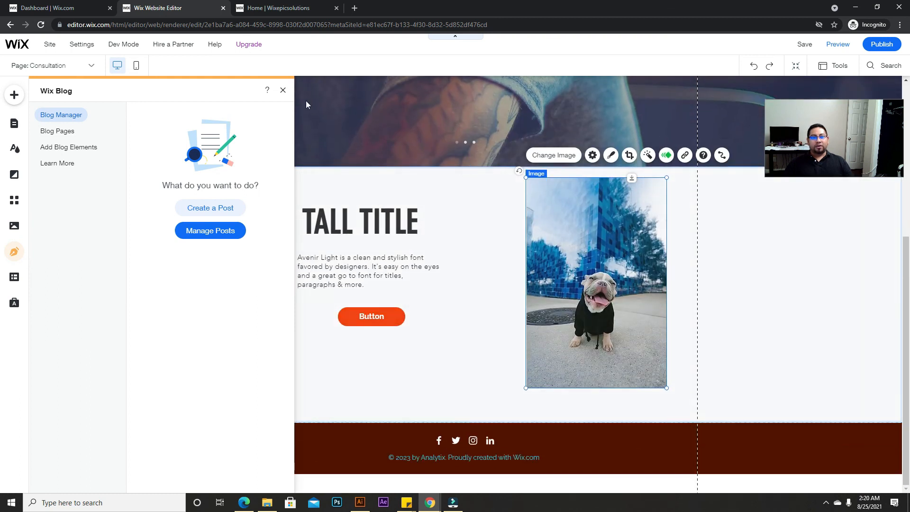
left_click(284, 90)
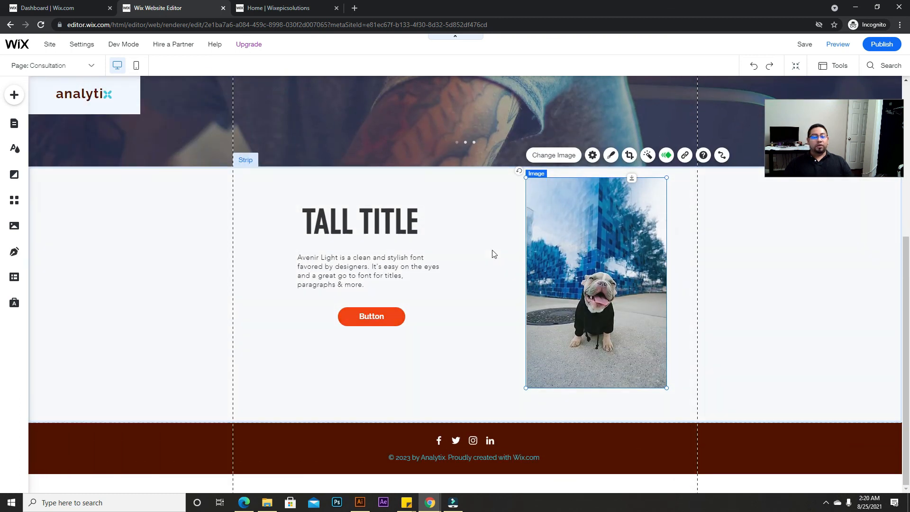
Step: Add a blank strip to the Consultation page between the dog photo section and the footer
left_click(19, 96)
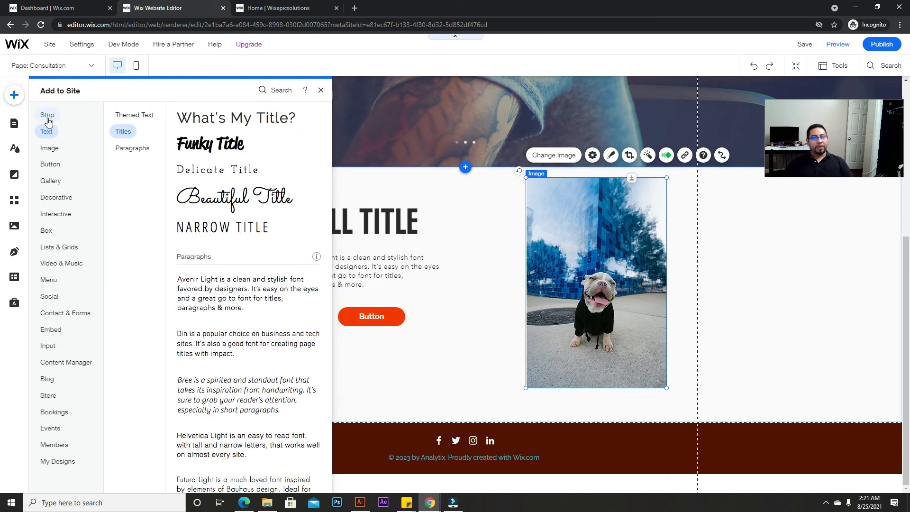
mouse_move(47, 117)
left_click_drag(242, 202, 519, 365)
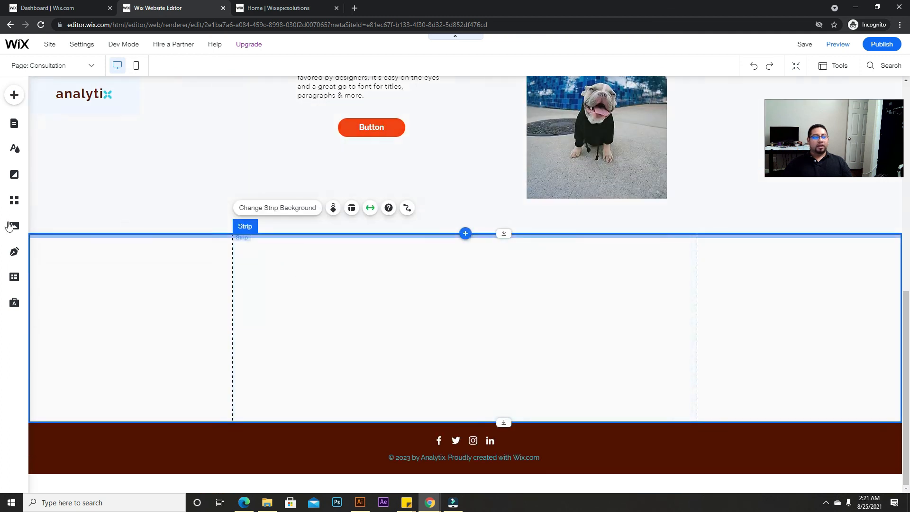
Step: Add a sidebar post list from the blog elements to the blank strip and place it just inside the left gridline
left_click(15, 252)
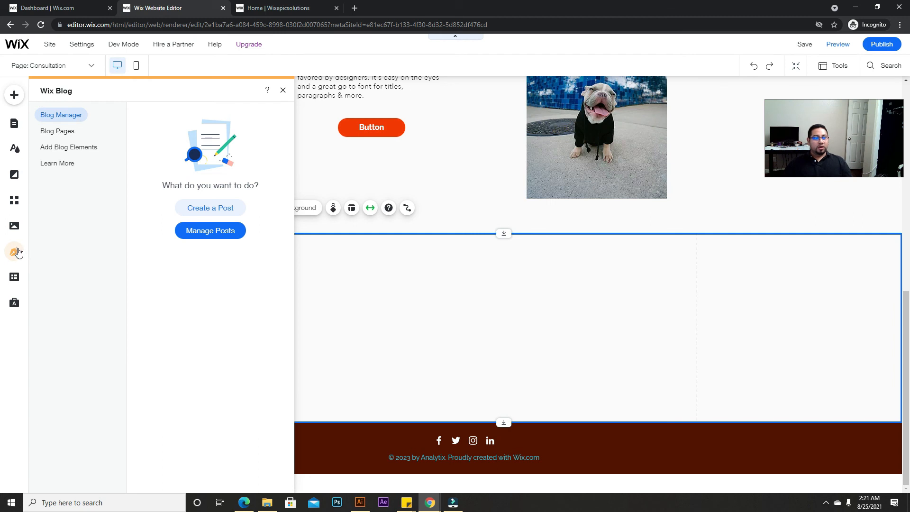
left_click(59, 149)
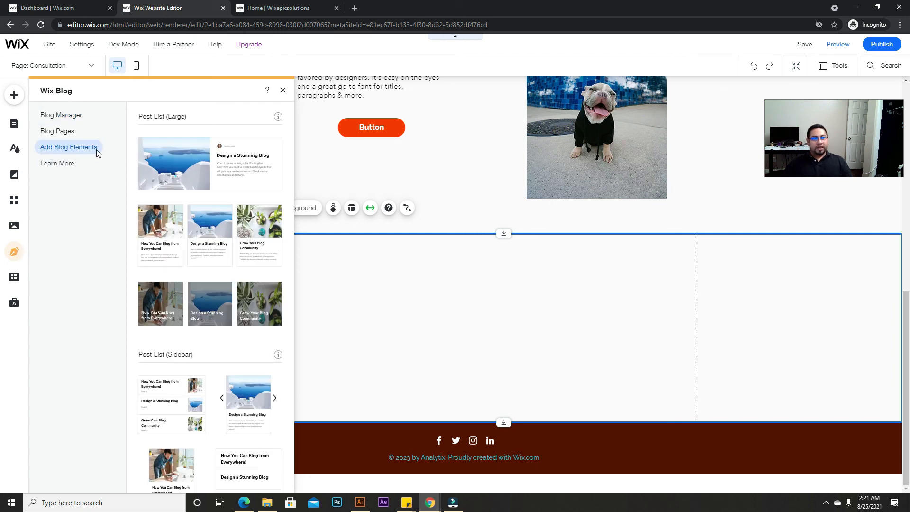
scroll(146, 228, "down", 5)
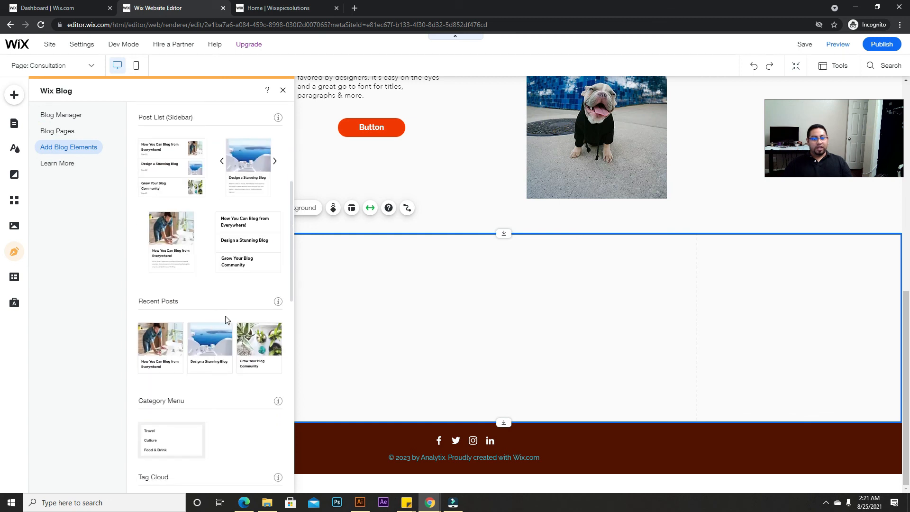
scroll(185, 265, "up", 3)
left_click_drag(185, 309, 407, 320)
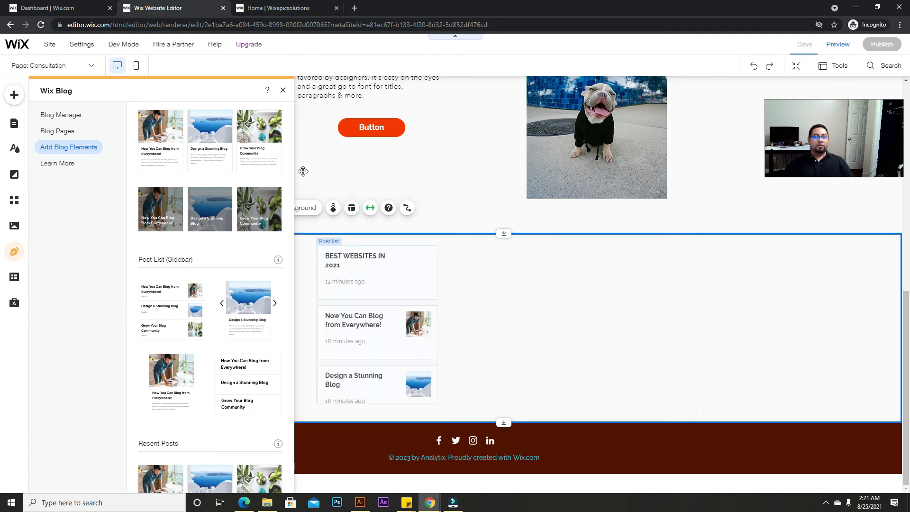
left_click(382, 298)
left_click_drag(383, 301, 317, 301)
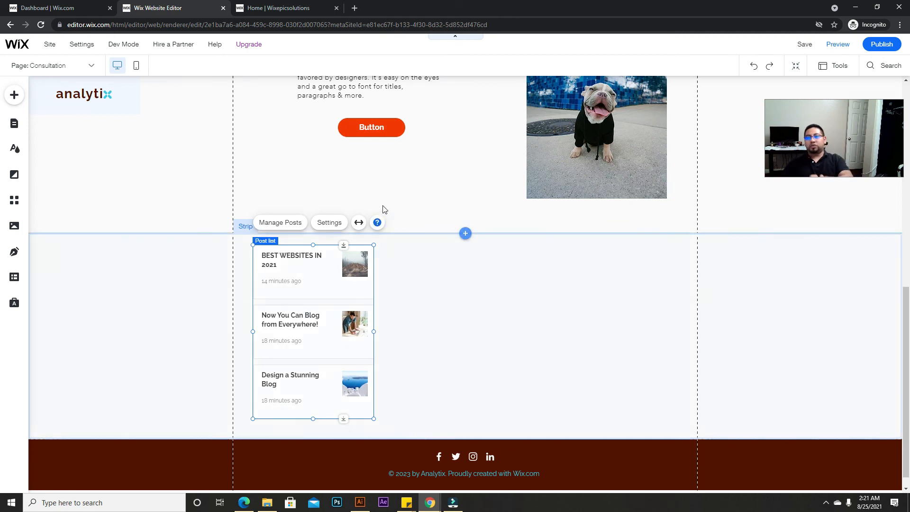
Step: Preview the Consultation page and check it down to the post list and footer
scroll(401, 212, "up", 6)
scroll(401, 212, "up", 4)
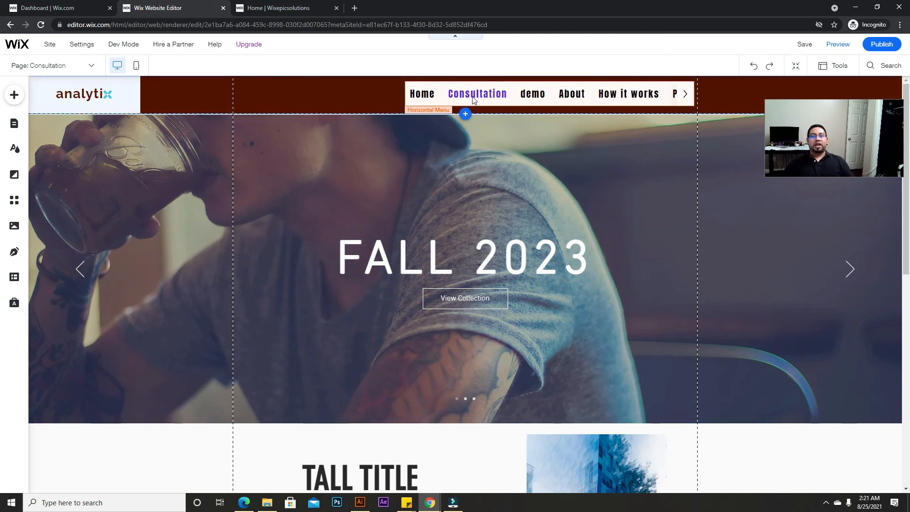
left_click(839, 47)
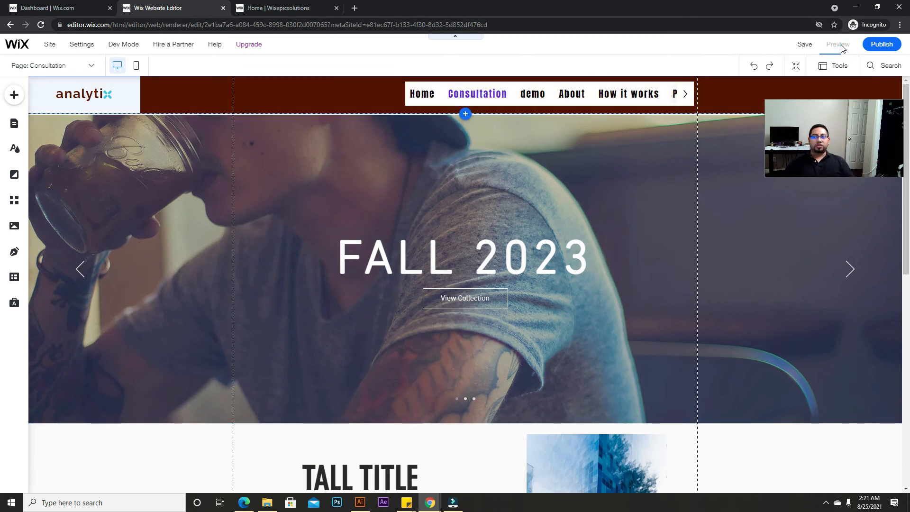
scroll(654, 154, "down", 10)
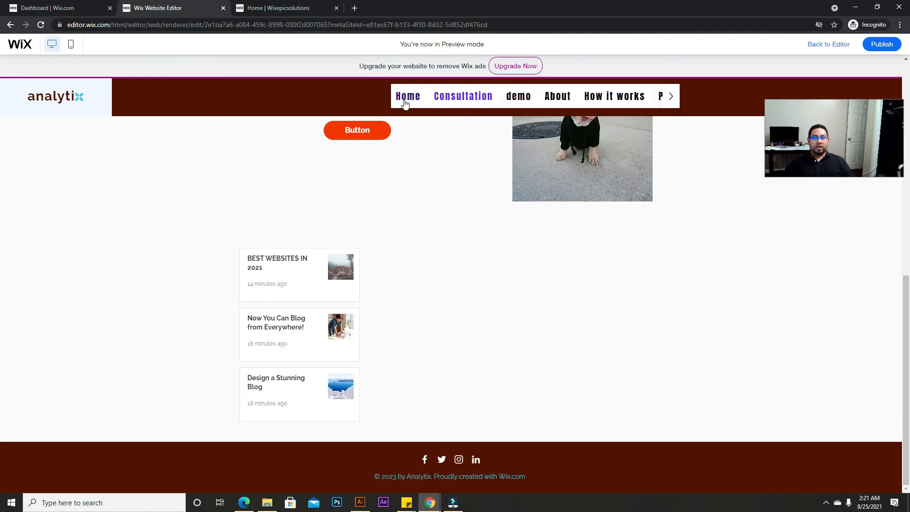
Step: Go to the Home page in the preview and review its sections from the top down to the contact form and footer
left_click(405, 102)
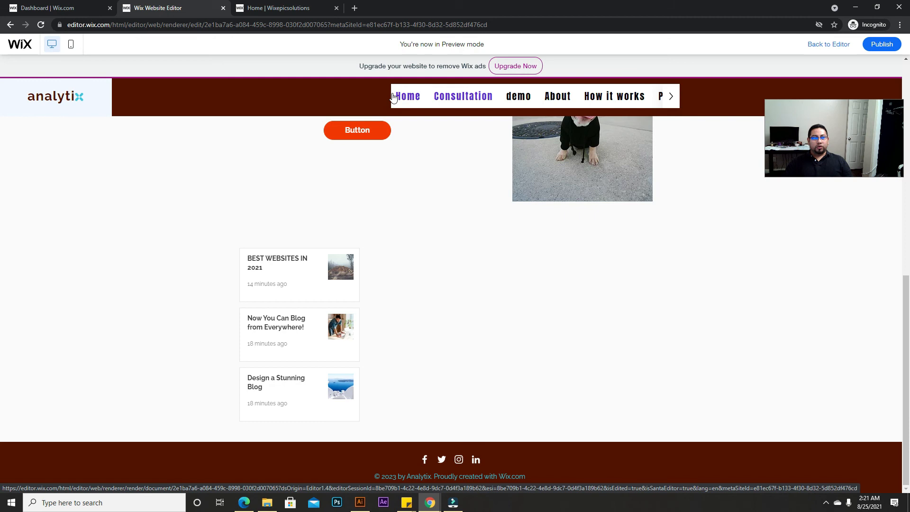
scroll(591, 261, "down", 10)
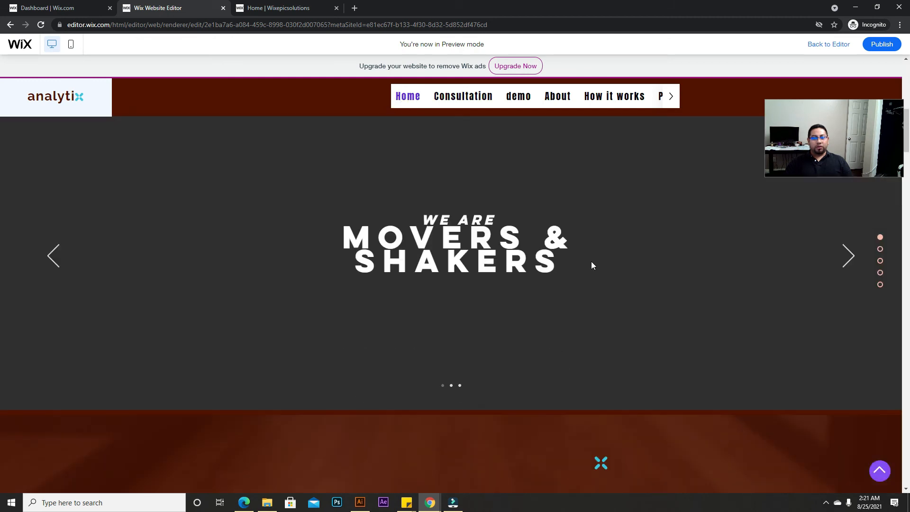
scroll(591, 266, "down", 12)
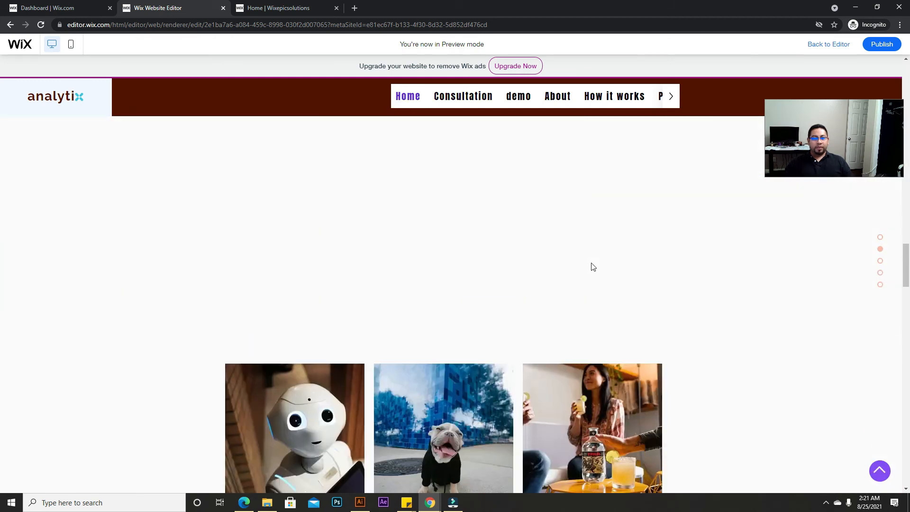
scroll(591, 262, "down", 8)
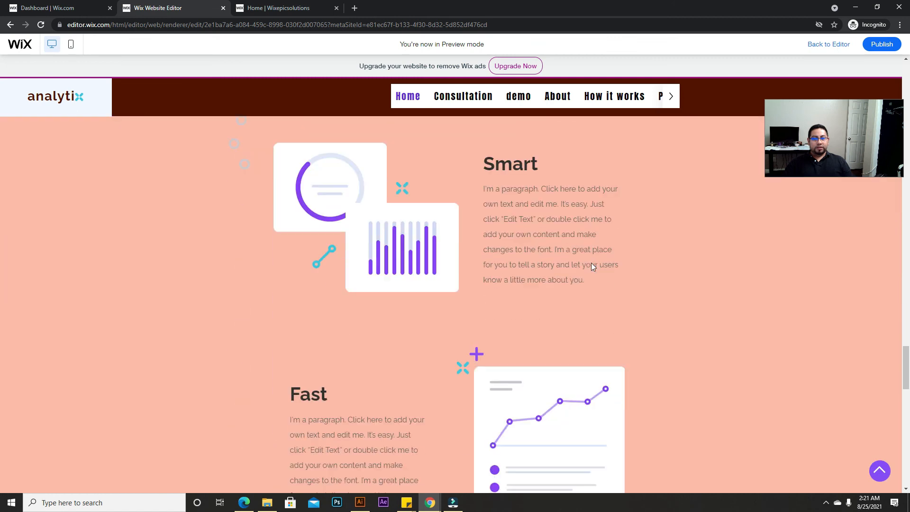
scroll(590, 262, "up", 14)
scroll(589, 262, "up", 8)
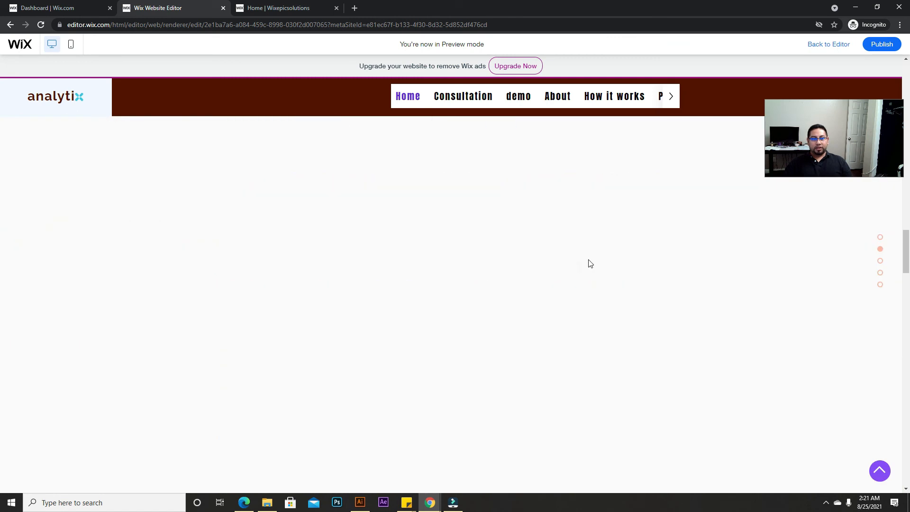
scroll(589, 265, "down", 5)
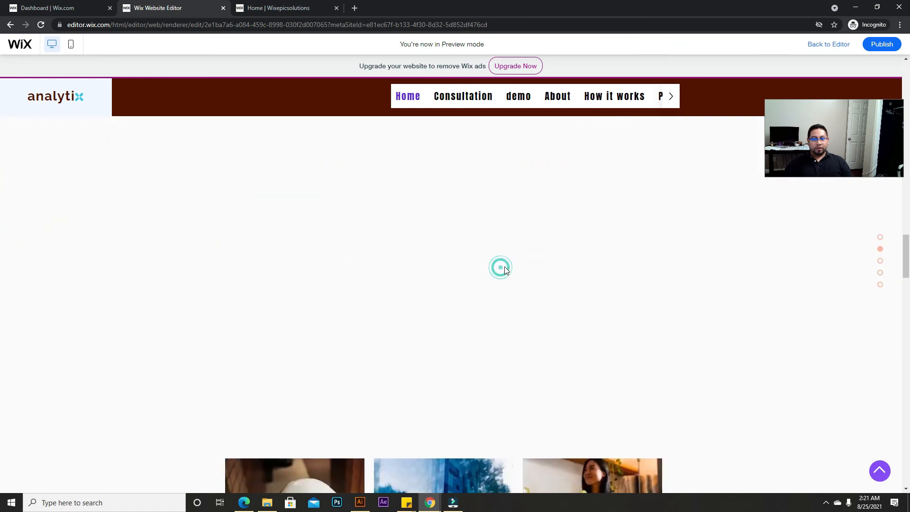
scroll(504, 269, "up", 10)
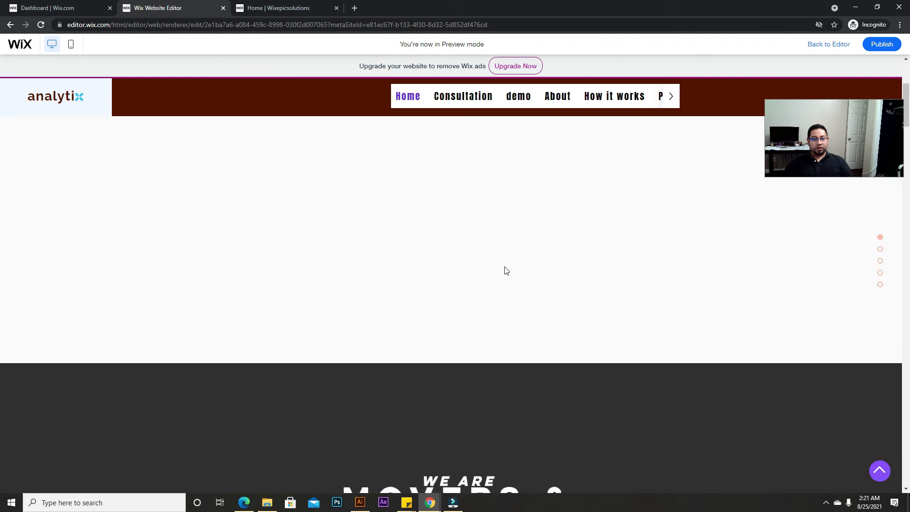
scroll(506, 270, "up", 3)
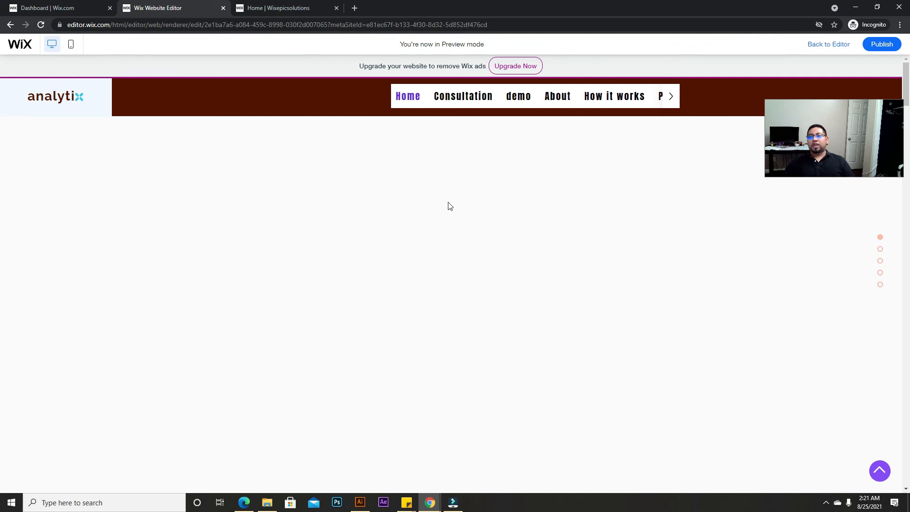
scroll(456, 217, "down", 15)
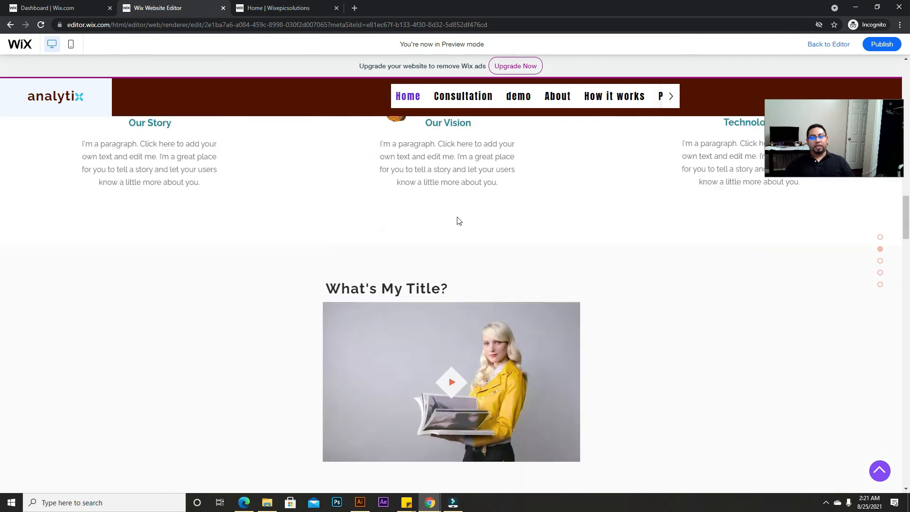
scroll(457, 221, "down", 15)
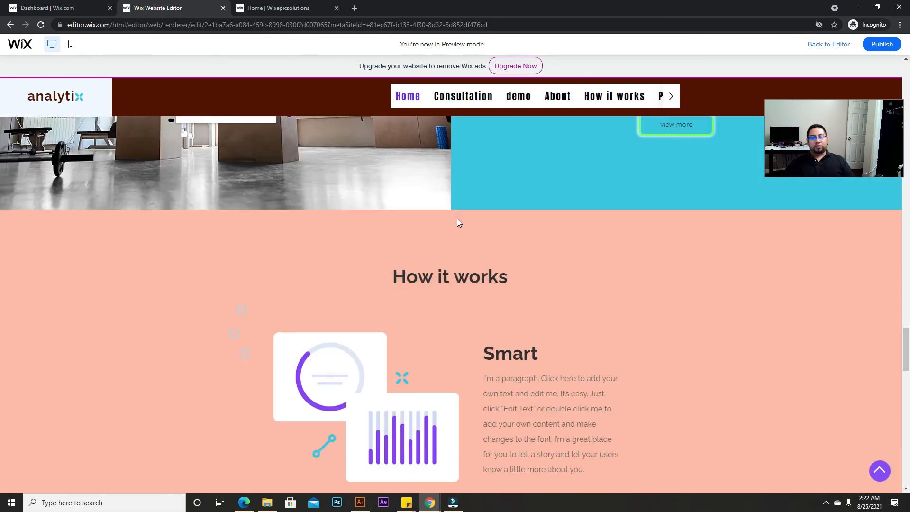
scroll(458, 223, "down", 15)
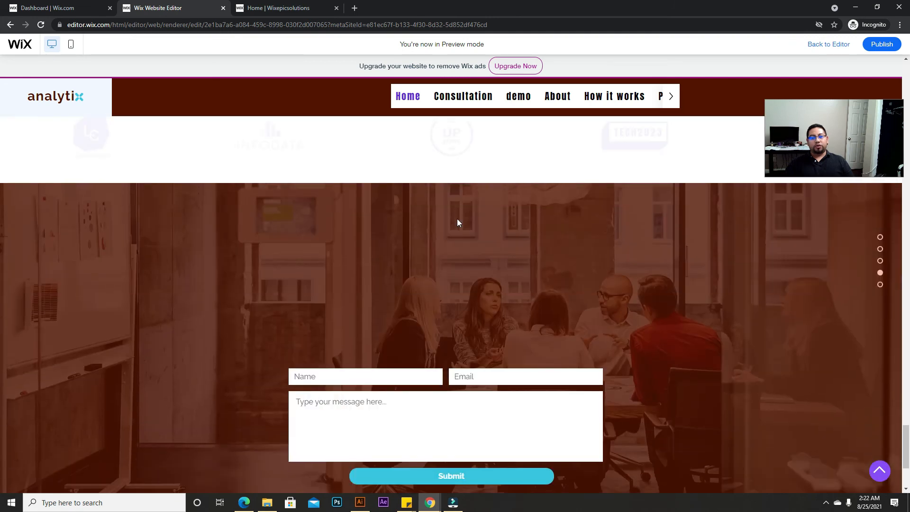
scroll(458, 223, "down", 3)
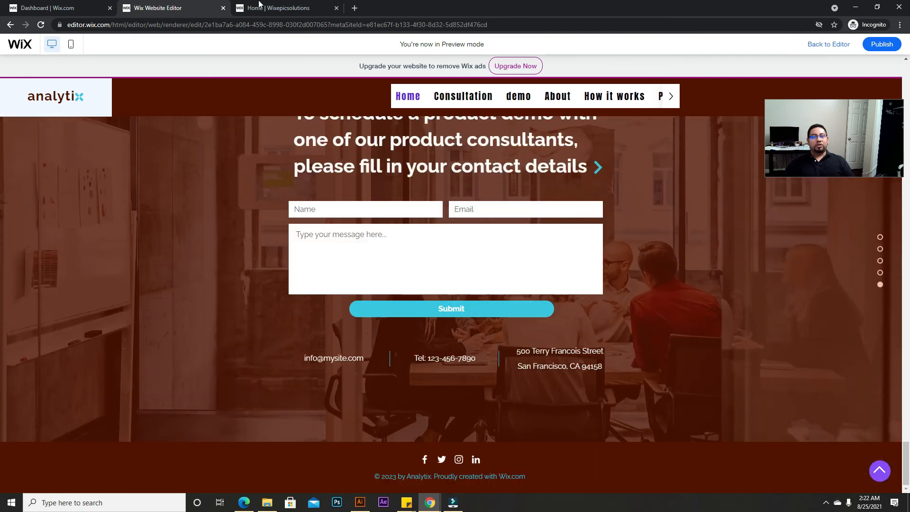
Step: Exit the preview back to editing the Home page and look through the collections in the Content Manager
scroll(506, 222, "up", 10)
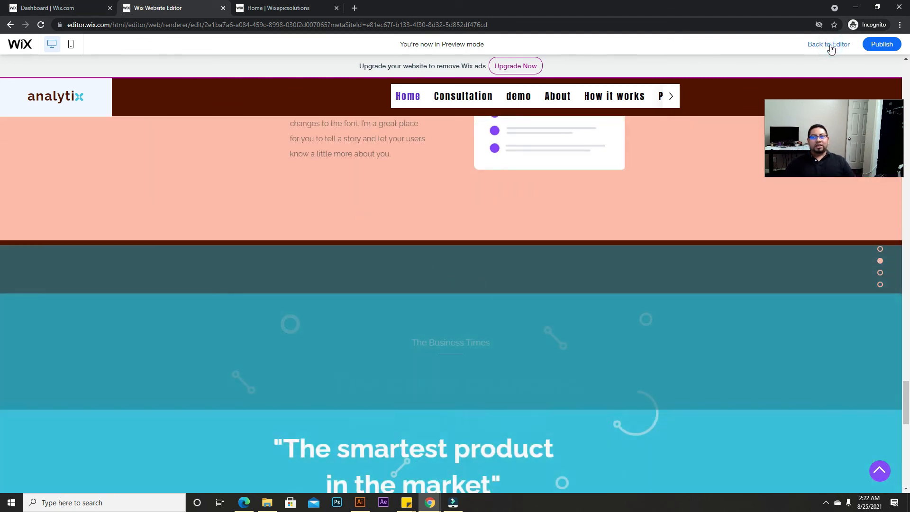
left_click(831, 46)
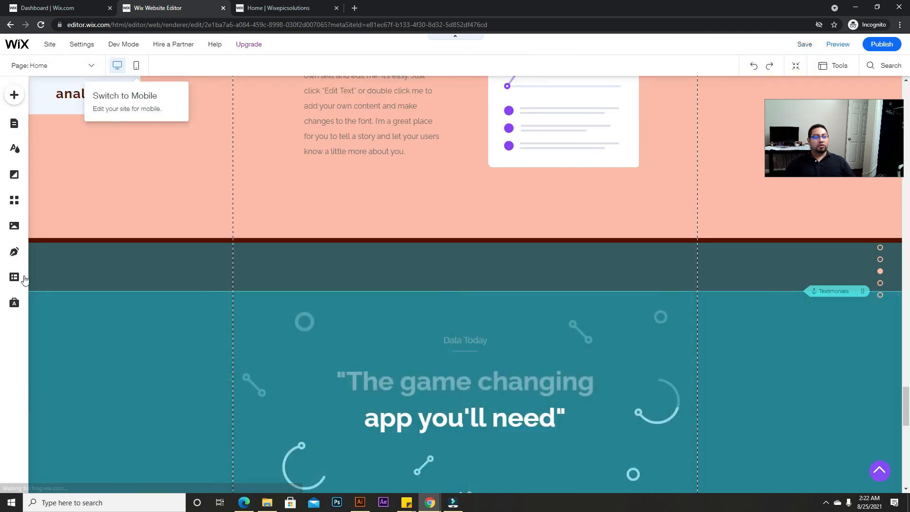
scroll(39, 272, "up", 9)
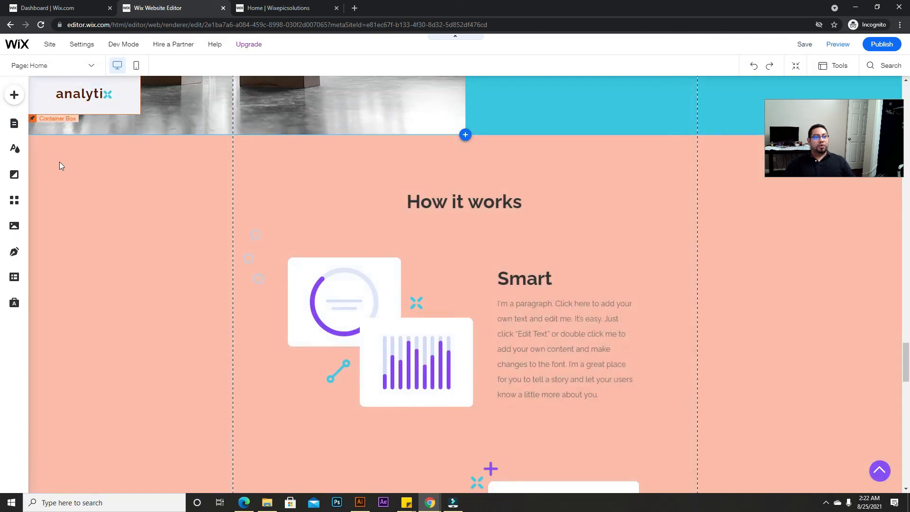
scroll(59, 165, "up", 3)
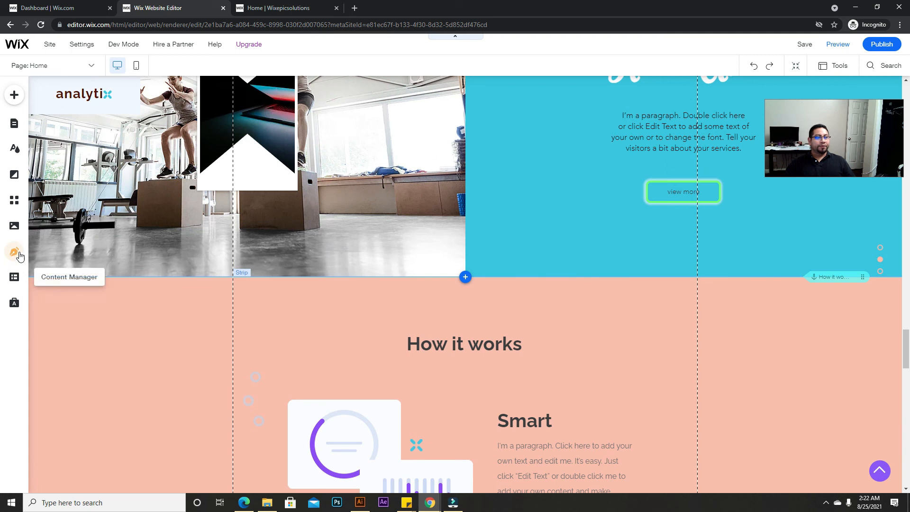
left_click(14, 277)
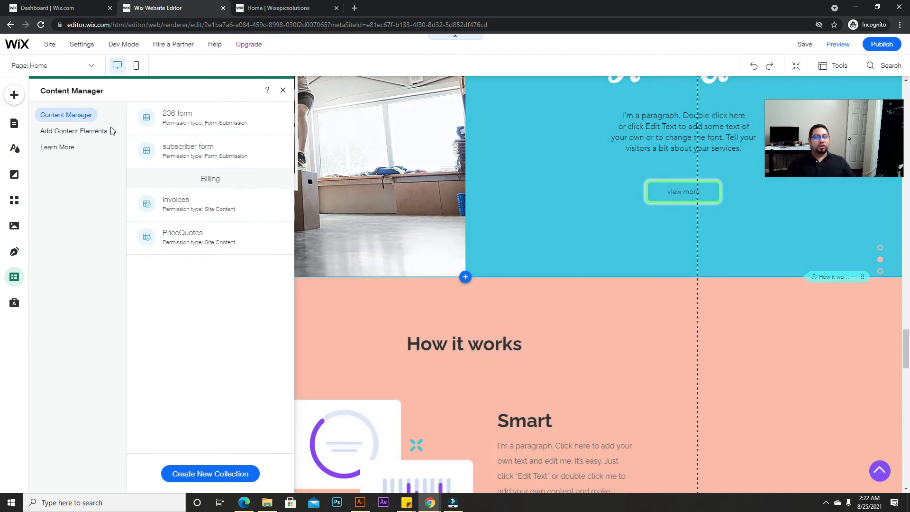
left_click(283, 90)
Step: Browse the addable gallery and Lists & Grids elements, viewing the repeater designs for the empty strip above the image gallery
scroll(328, 288, "up", 9)
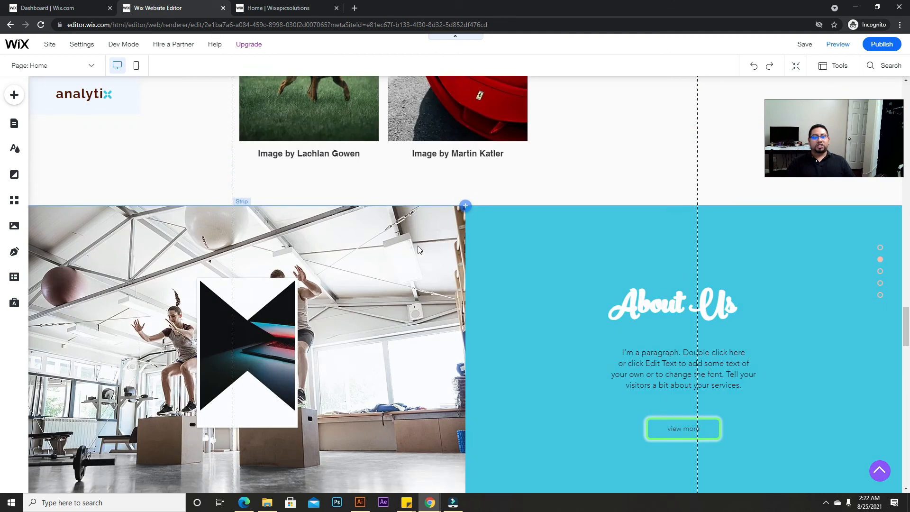
scroll(482, 330, "up", 10)
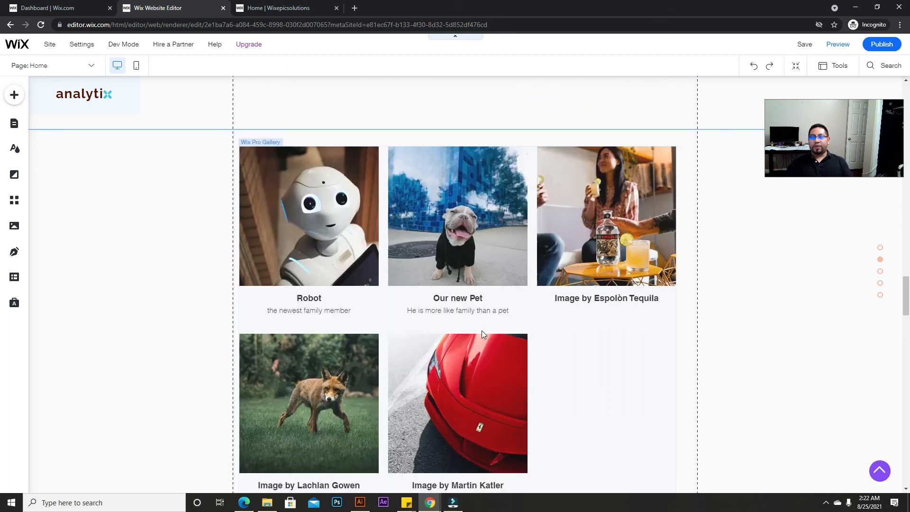
scroll(332, 304, "down", 2)
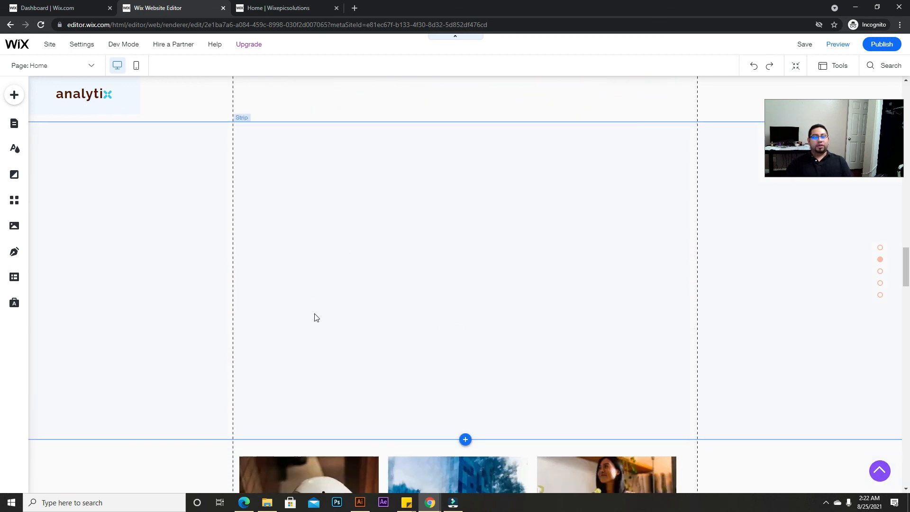
scroll(304, 283, "up", 1)
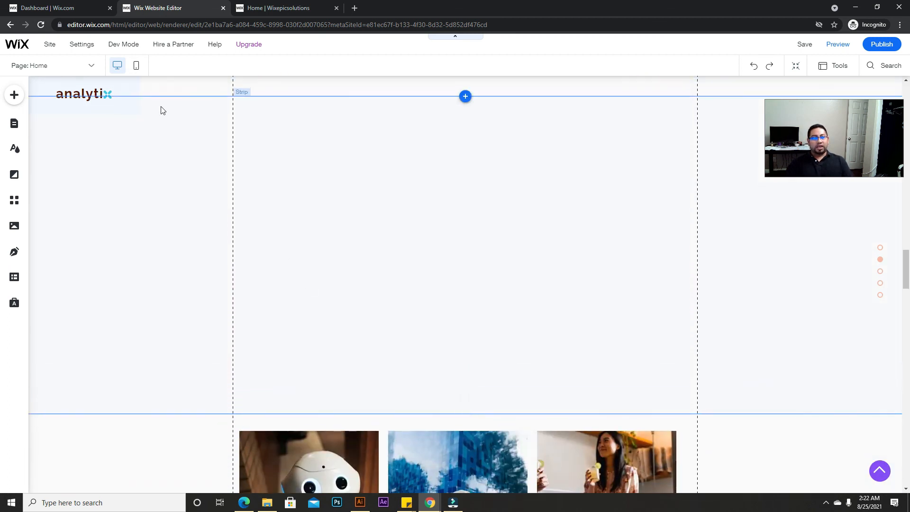
left_click(16, 93)
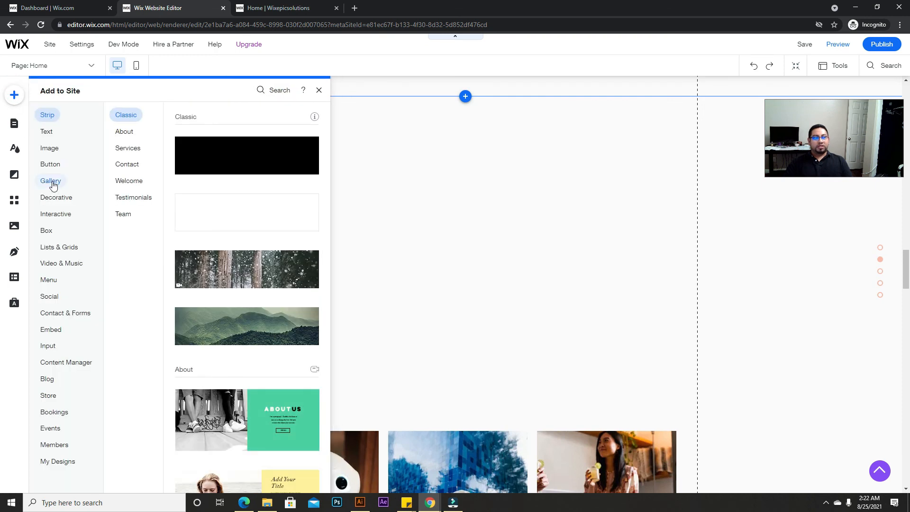
left_click(51, 182)
left_click(62, 247)
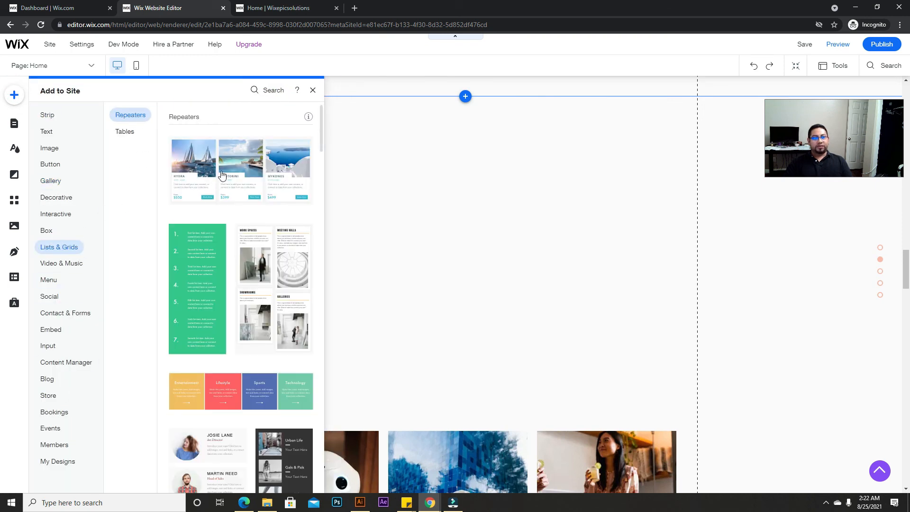
left_click(312, 90)
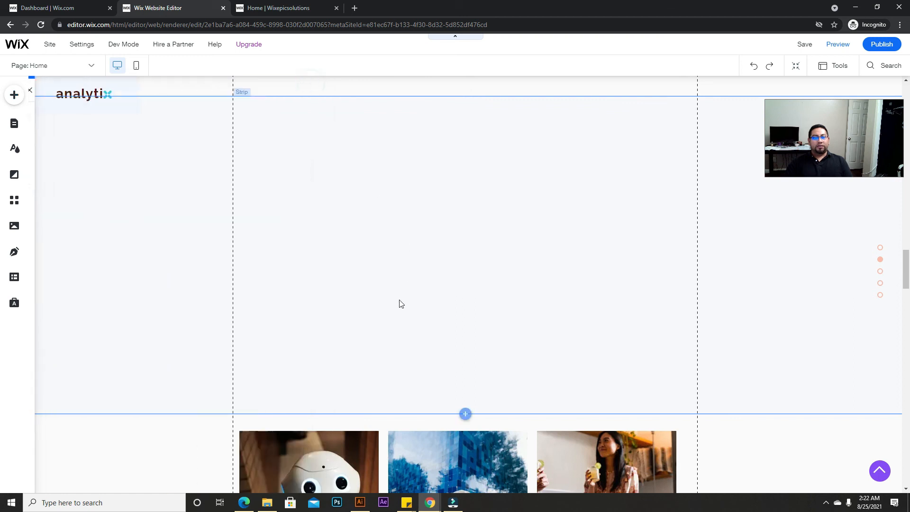
Step: Inspect the editing options of the image gallery and of the About Us strip, its second column and its title
scroll(400, 303, "down", 8)
scroll(480, 427, "up", 2)
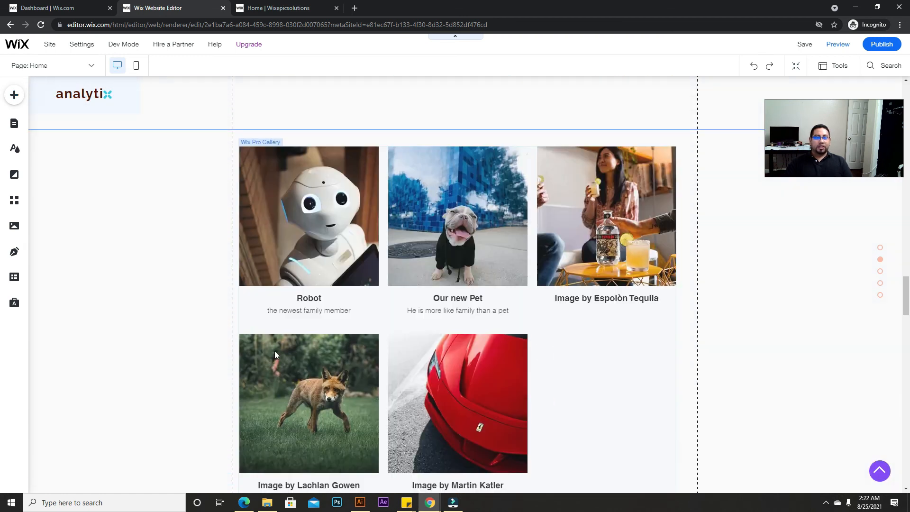
left_click(377, 227)
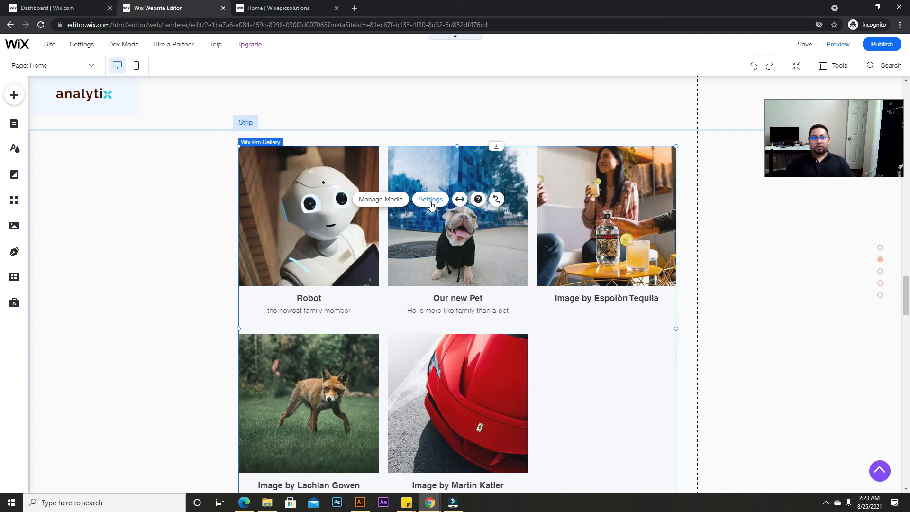
scroll(436, 280, "down", 8)
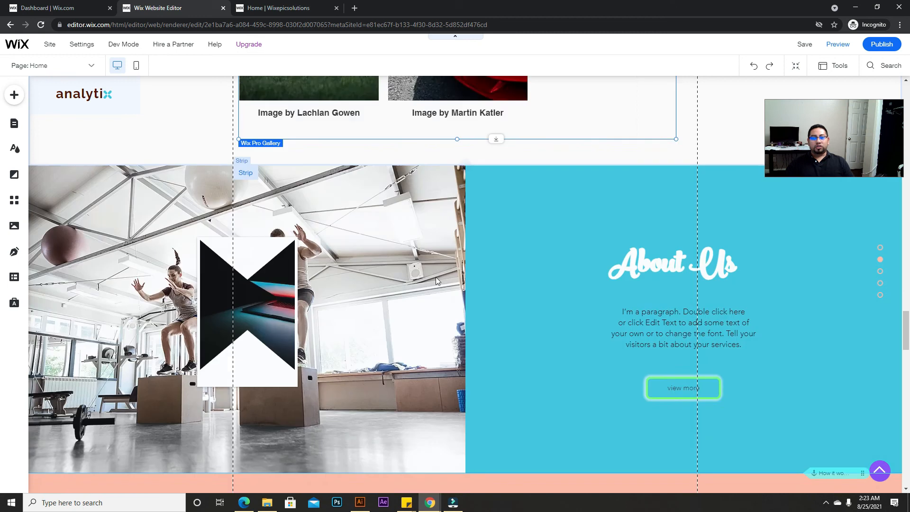
scroll(436, 280, "down", 1)
left_click(607, 158)
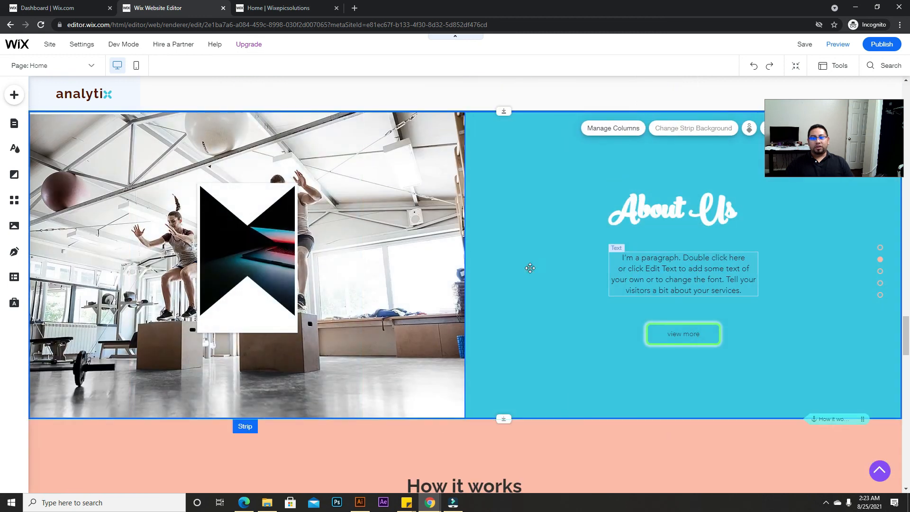
left_click(530, 268)
left_click(648, 205)
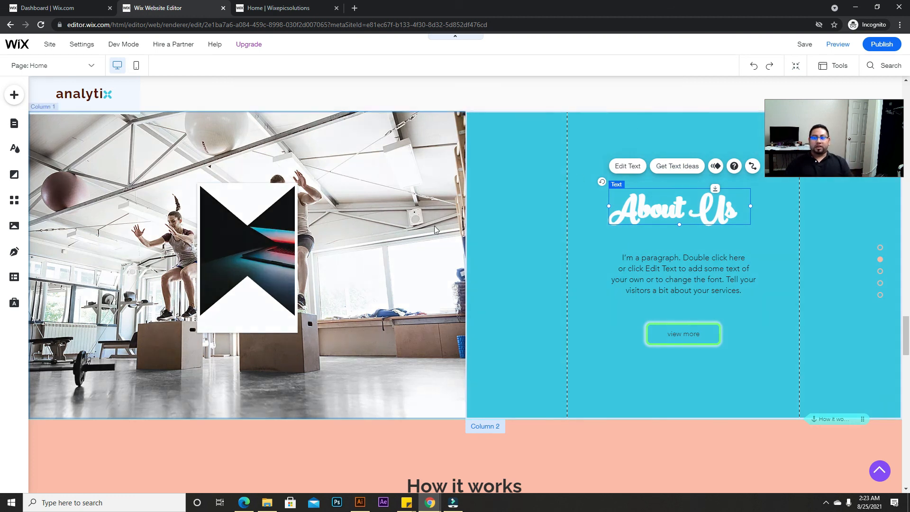
Step: Review the editor's site settings and site management options, then open the Site History dialog and dismiss it
scroll(458, 254, "up", 20)
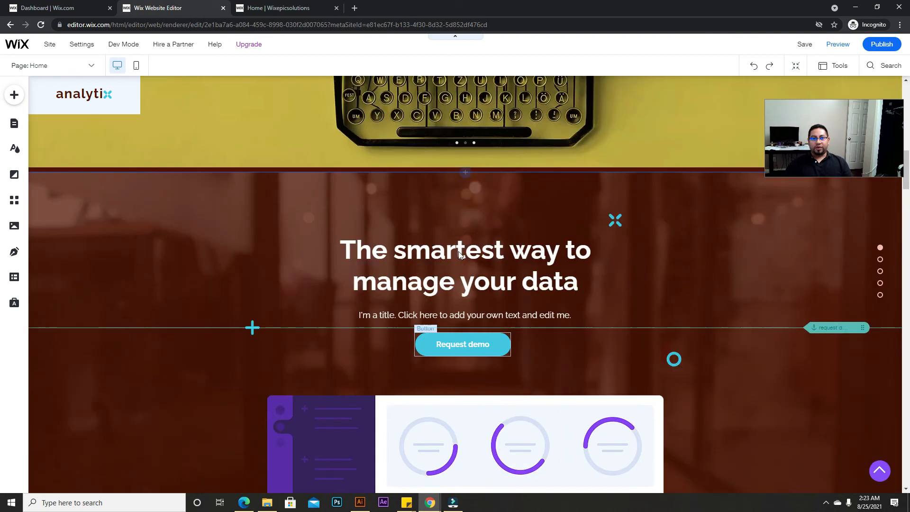
scroll(458, 254, "up", 10)
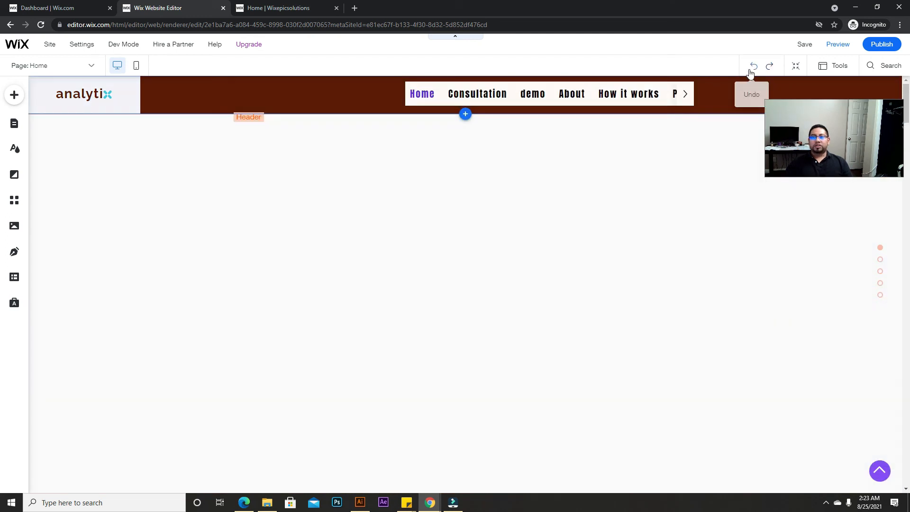
left_click(90, 46)
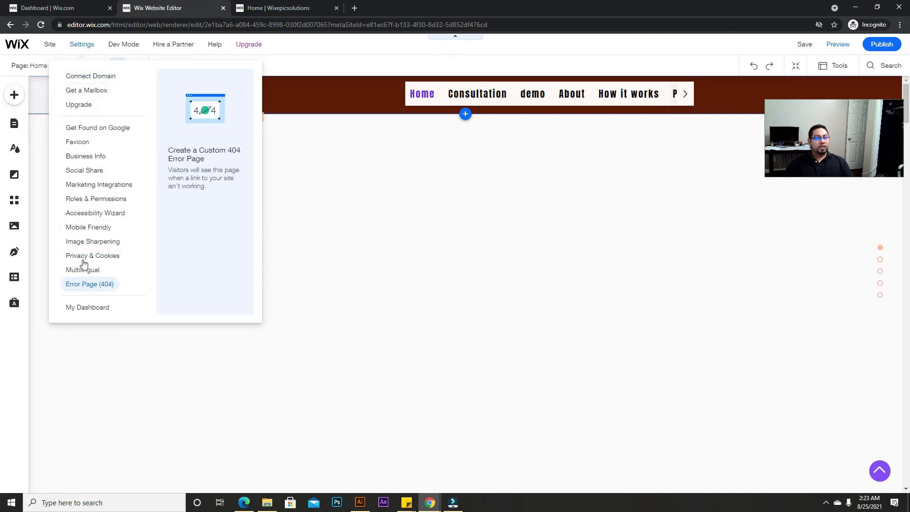
mouse_move(49, 44)
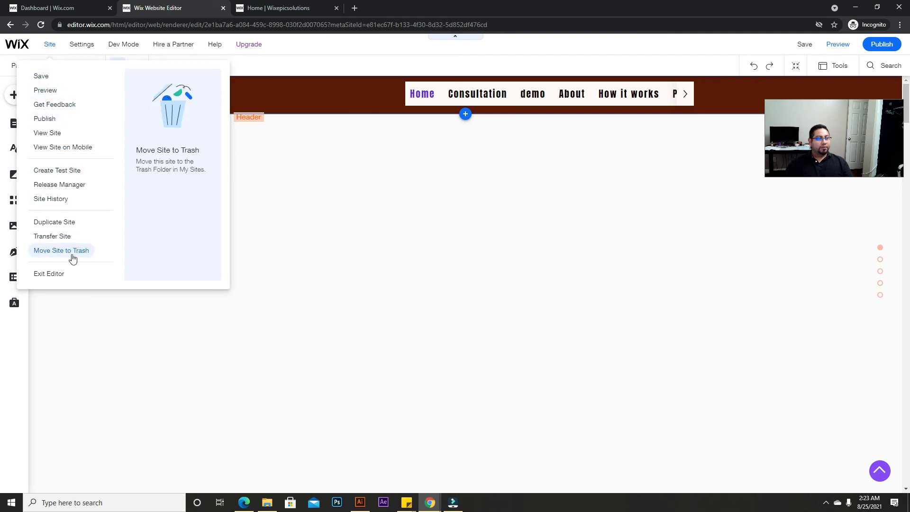
left_click(55, 199)
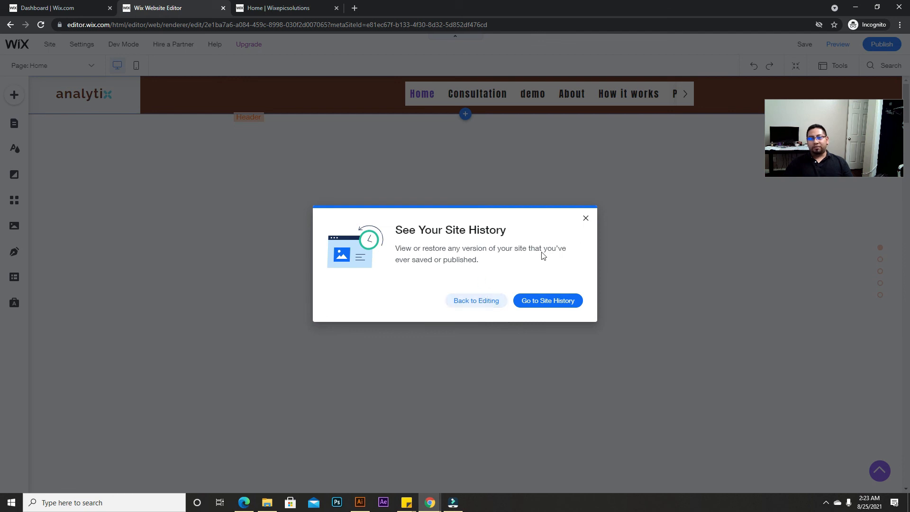
left_click(586, 219)
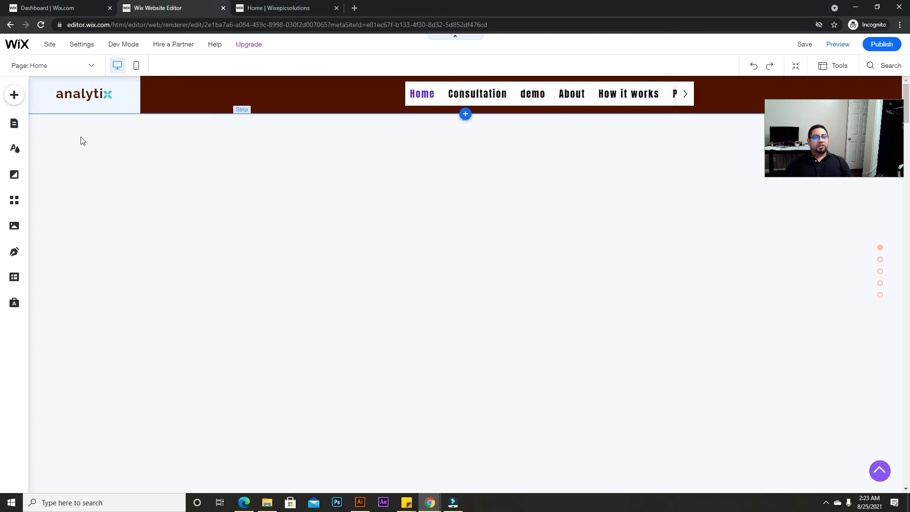